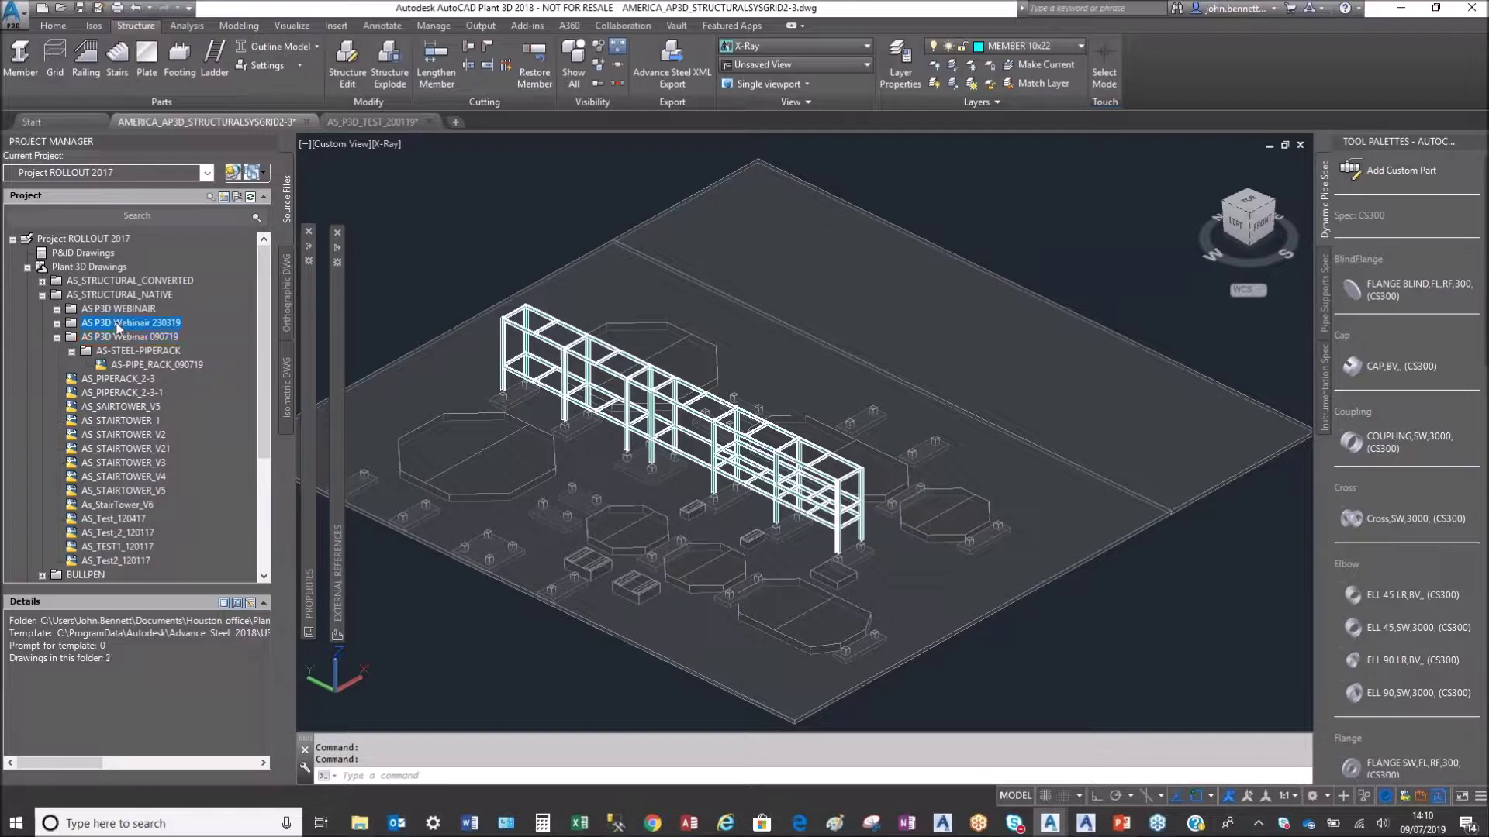
Step: Review the details of the AS P3D WEBINAIR and AS_STRUCTURAL_NATIVE folders and the drawings listed in the project tree
{"action": "left_click", "coordinate": [105, 310]}
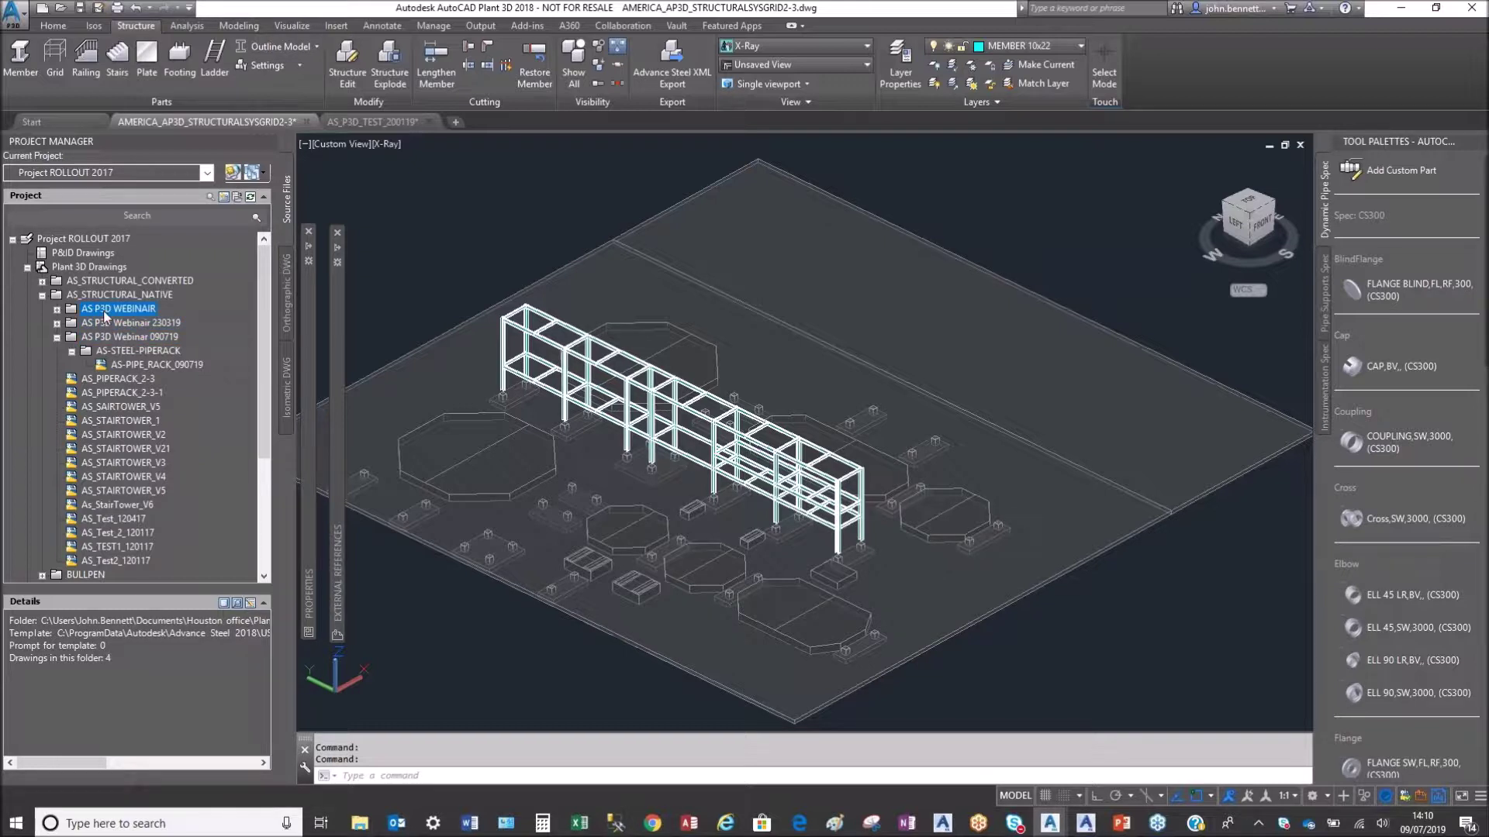
{"action": "left_click", "coordinate": [86, 295]}
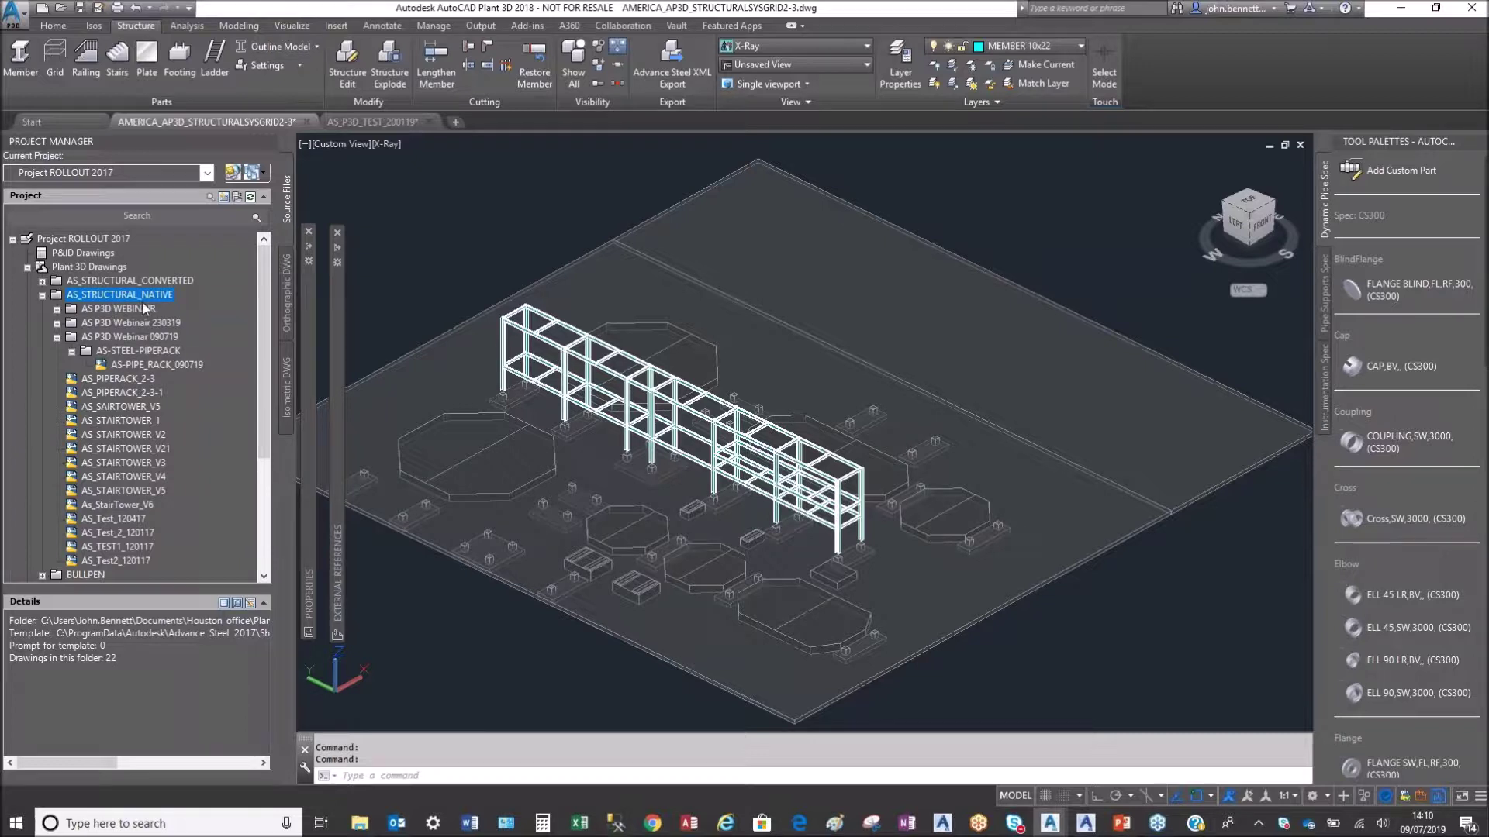
{"action": "scroll", "coordinate": [89, 526], "scroll_direction": "down", "scroll_amount": 2}
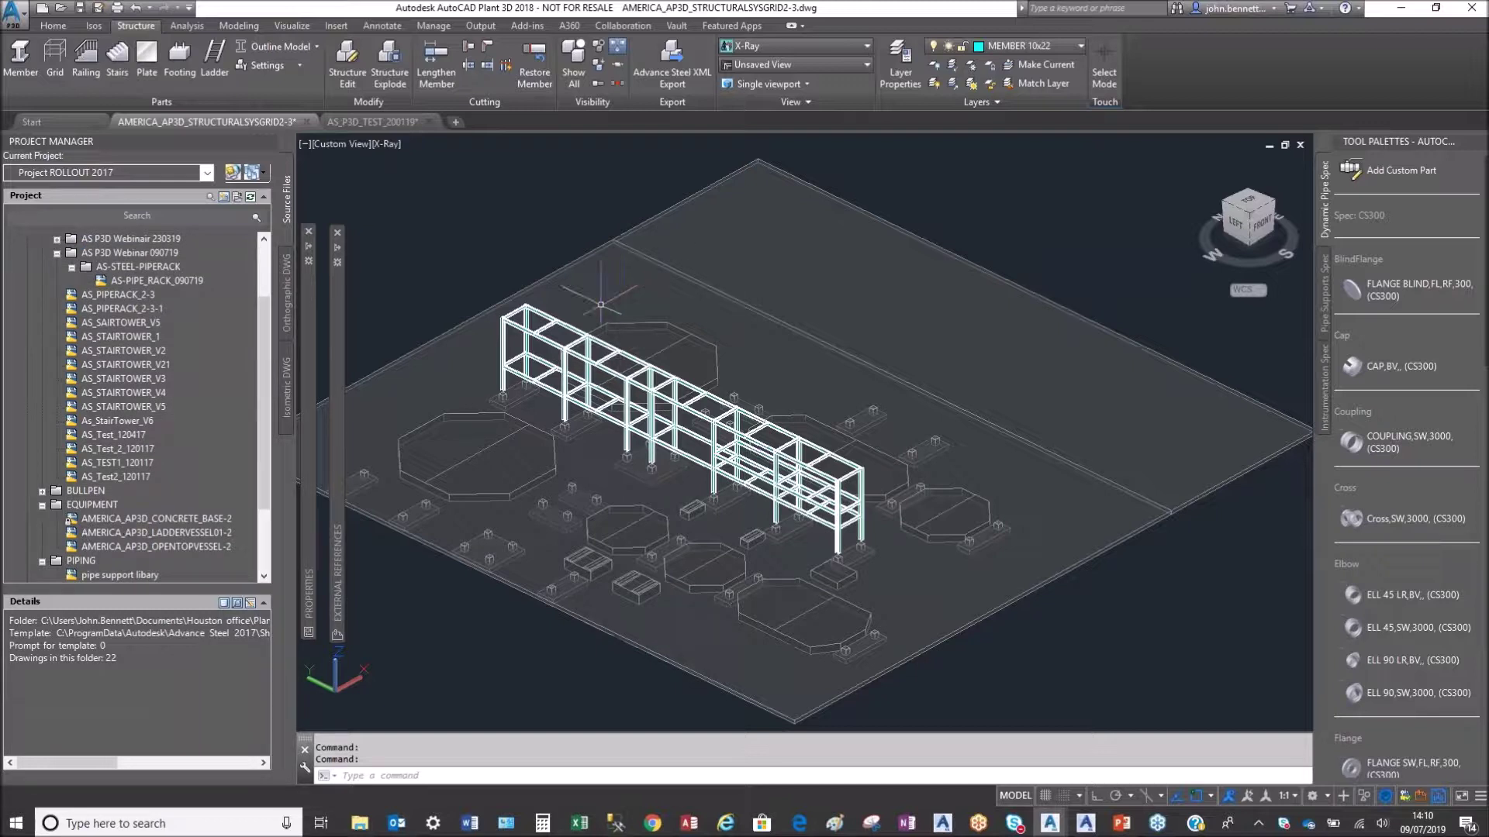
Step: Inspect the properties of the pipe rack's long upper beam, then highlight all model objects and clear the selection
{"action": "left_click", "coordinate": [566, 325]}
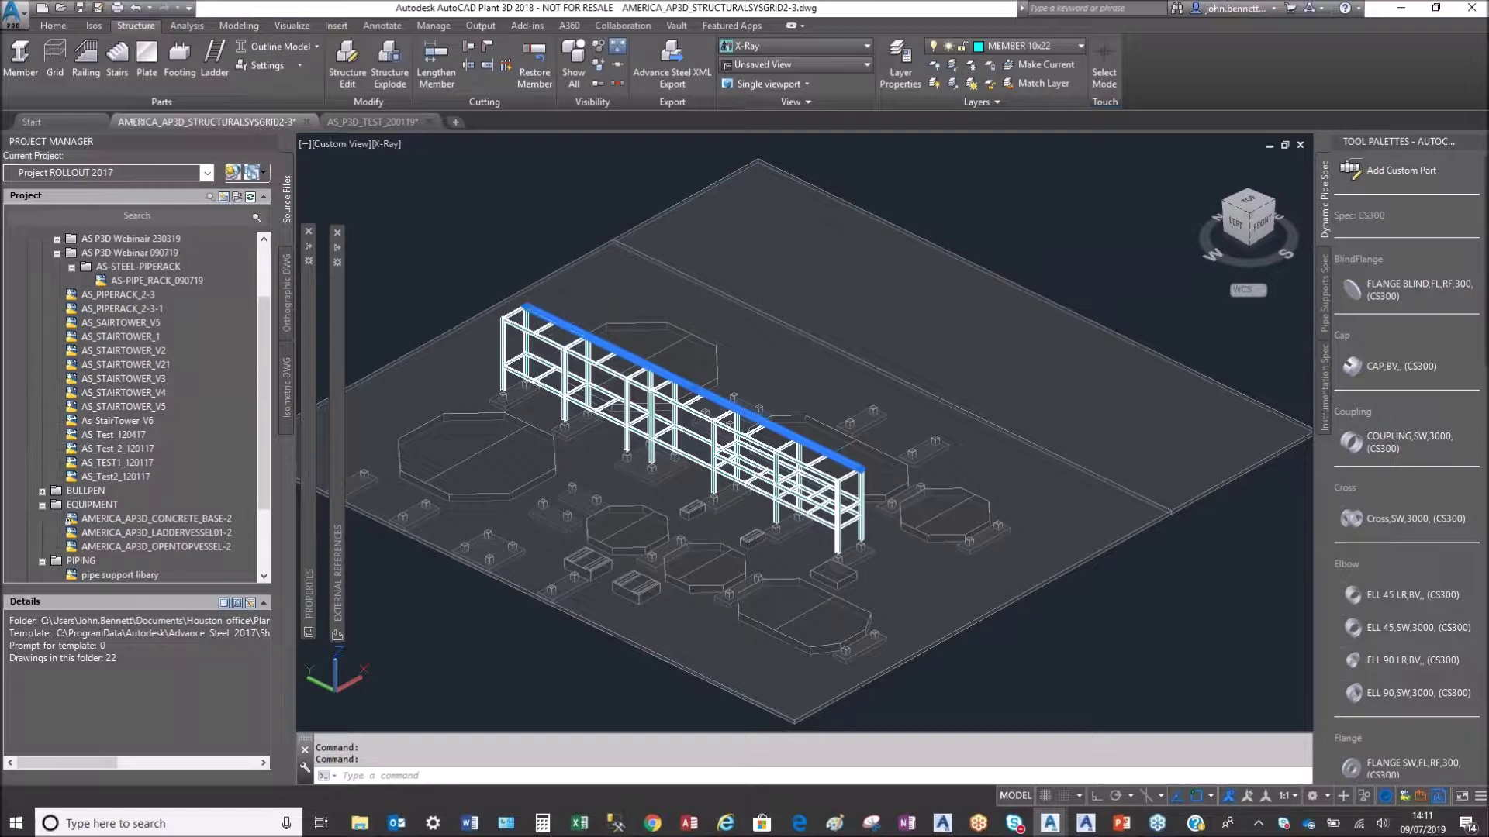
{"action": "key", "text": "ctrl+1"}
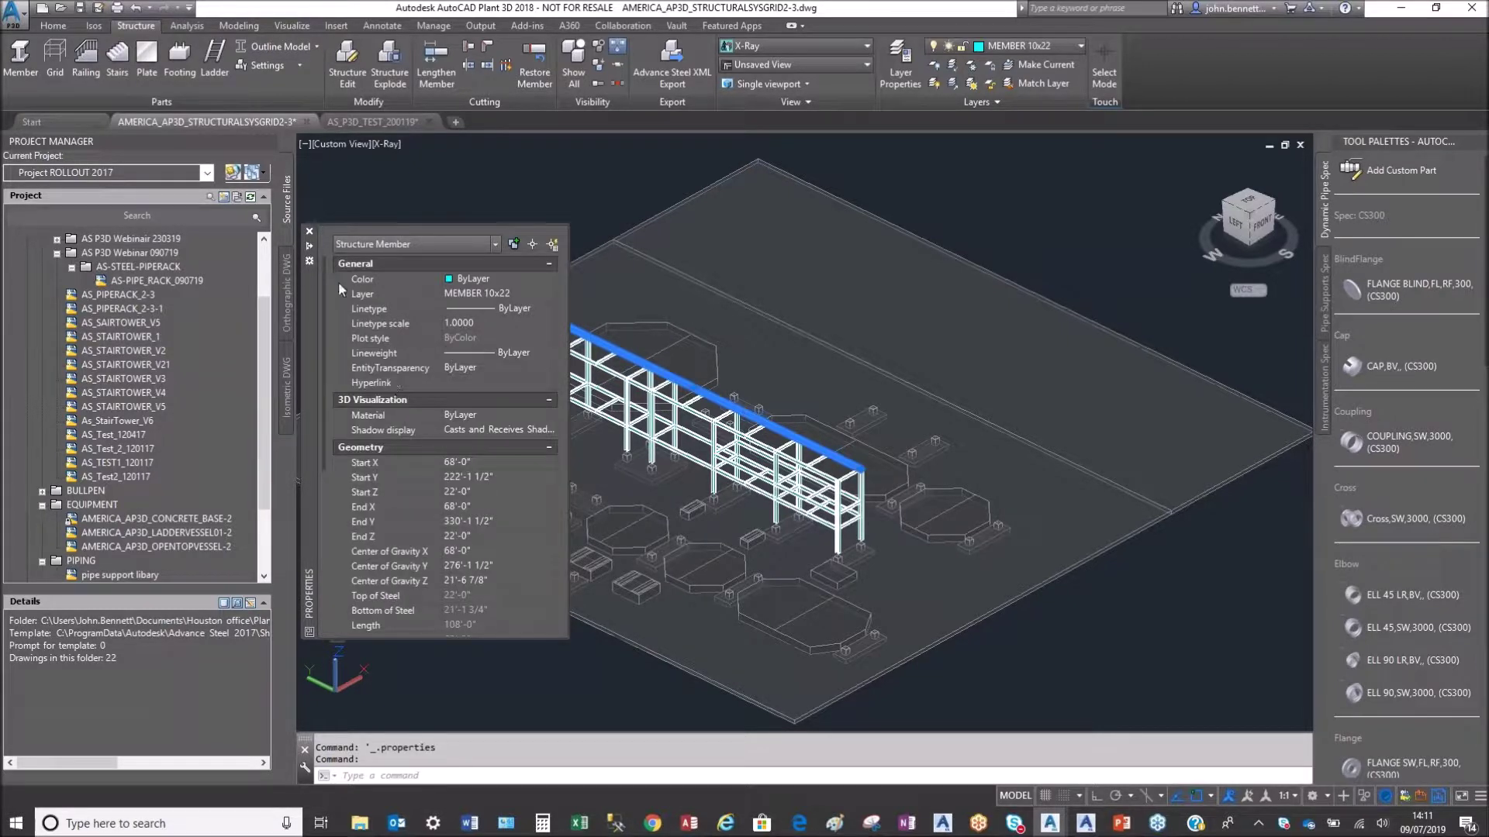
{"action": "left_click", "coordinate": [309, 230]}
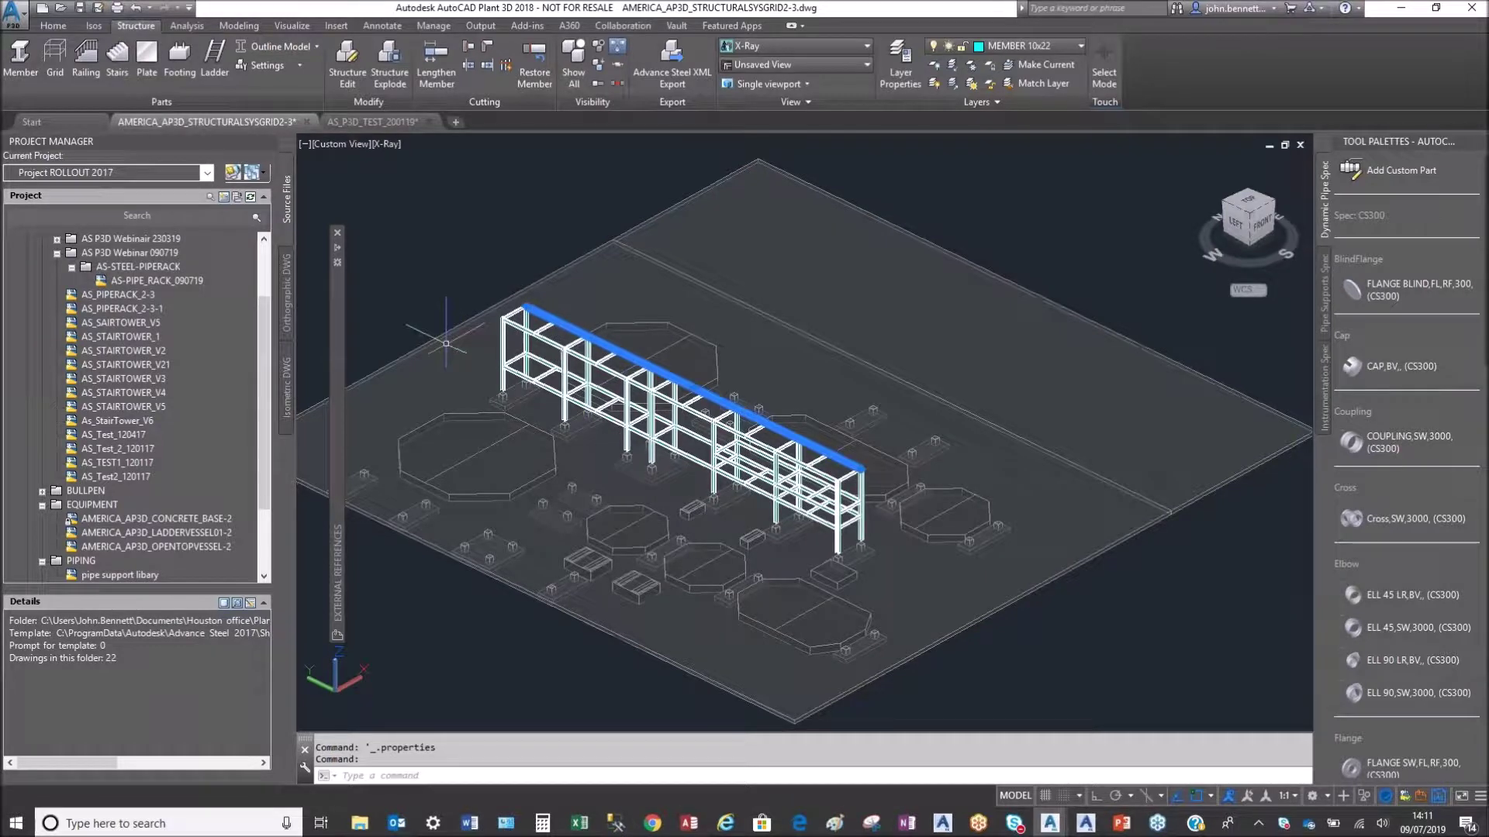
{"action": "key", "text": "Escape"}
{"action": "key", "text": "ctrl+a"}
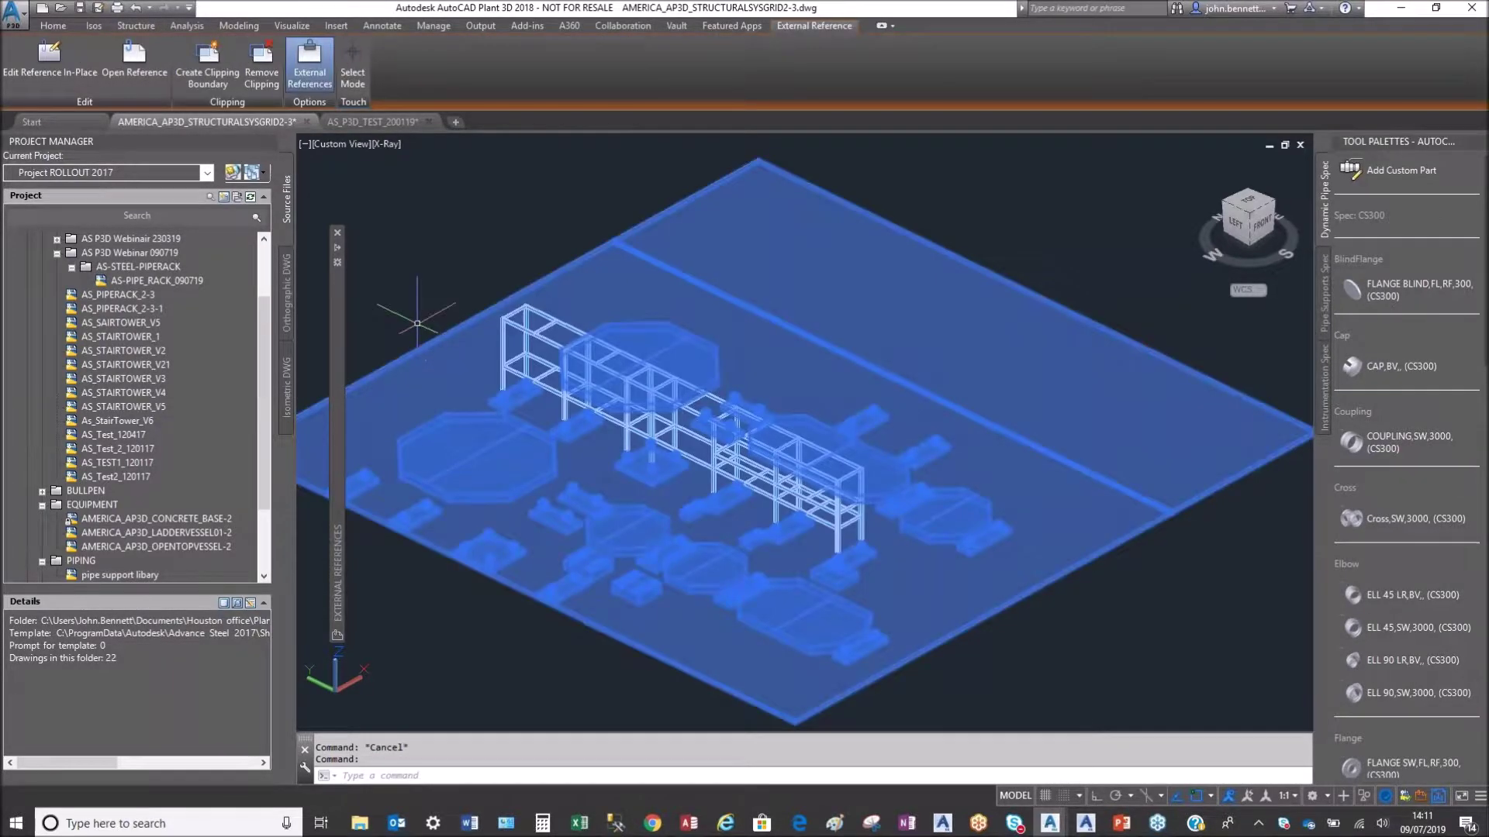
{"action": "key", "text": "Escape"}
Step: Review the Plant 3D drawing folders in the project and open the folder properties of AS-STEEL-PIPERACK
{"action": "mouse_move", "coordinate": [338, 551]}
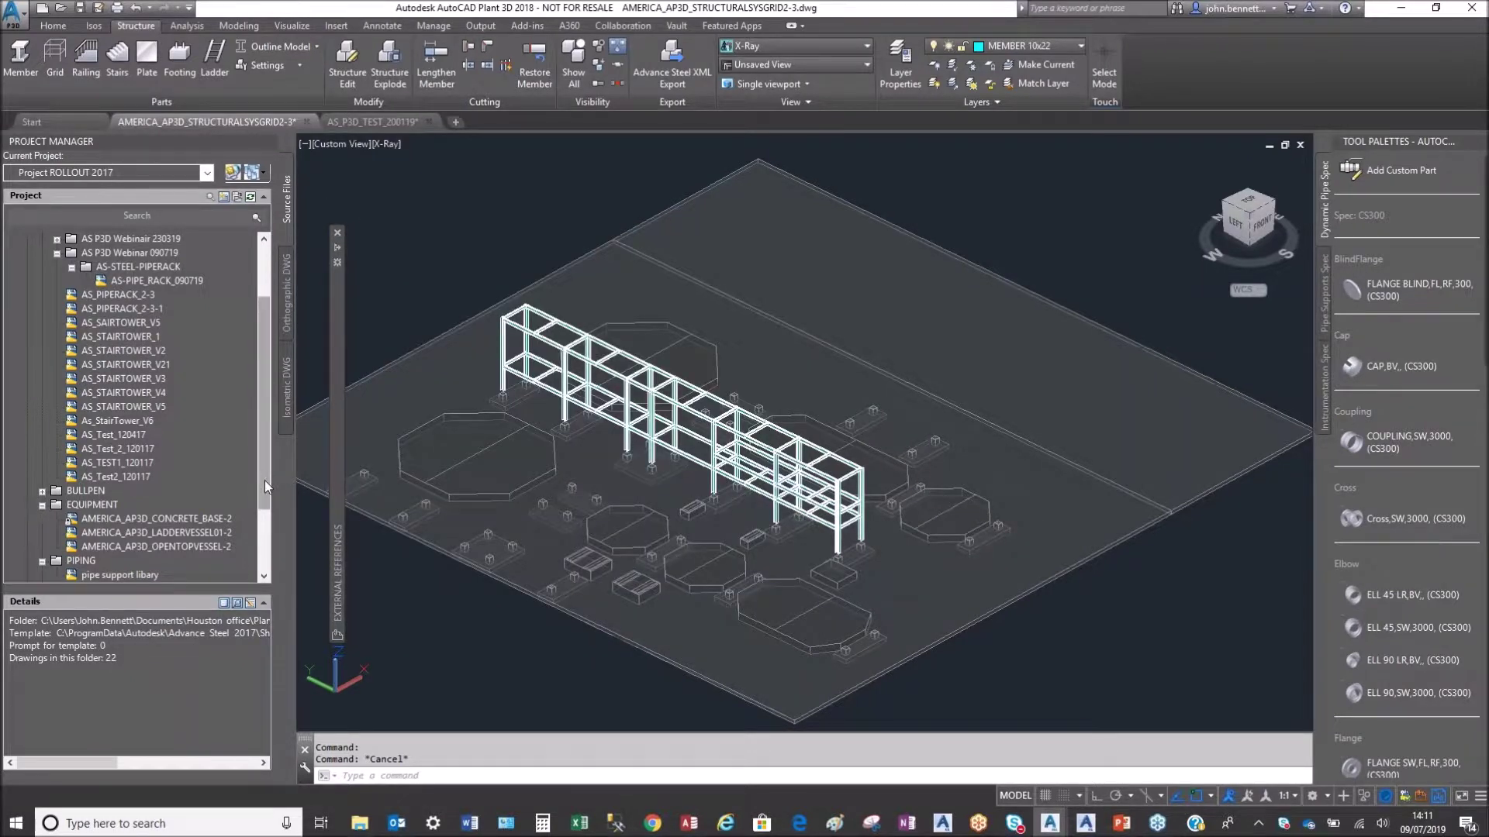
{"action": "left_click_drag", "start_coordinate": [264, 481], "coordinate": [268, 556]}
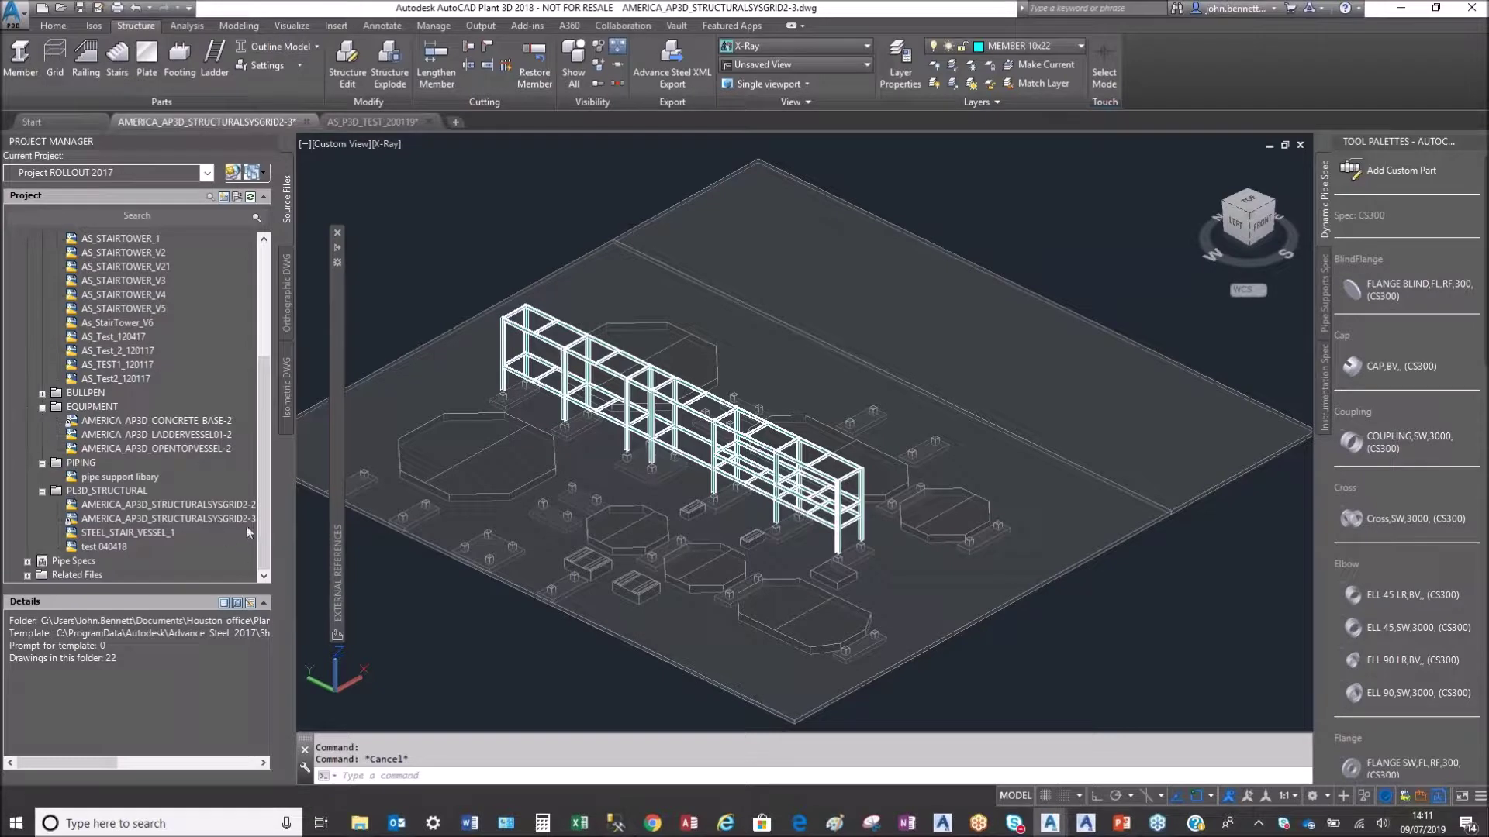
{"action": "left_click_drag", "start_coordinate": [264, 532], "coordinate": [286, 365]}
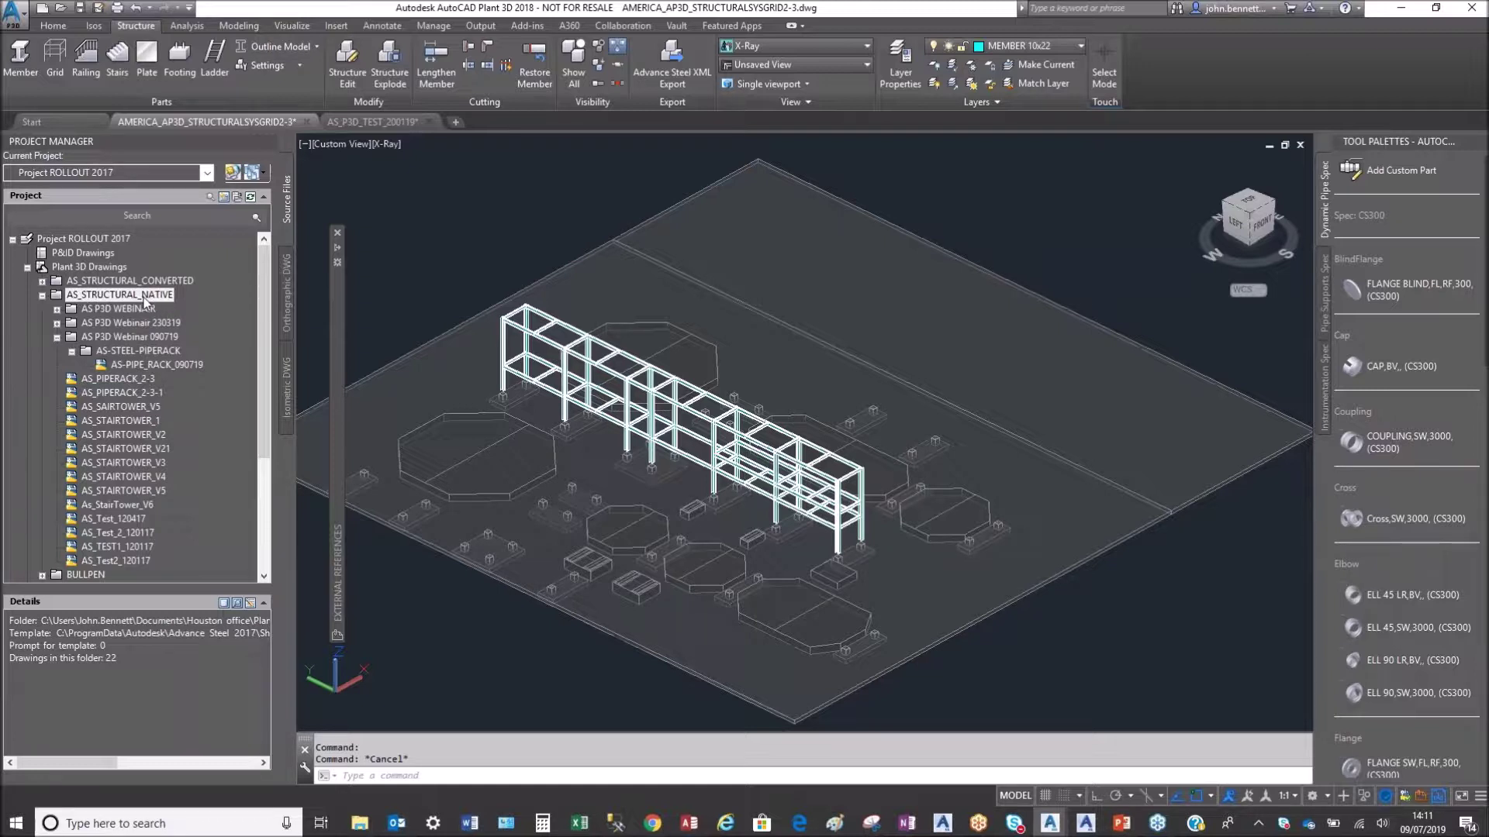
{"action": "left_click", "coordinate": [134, 338]}
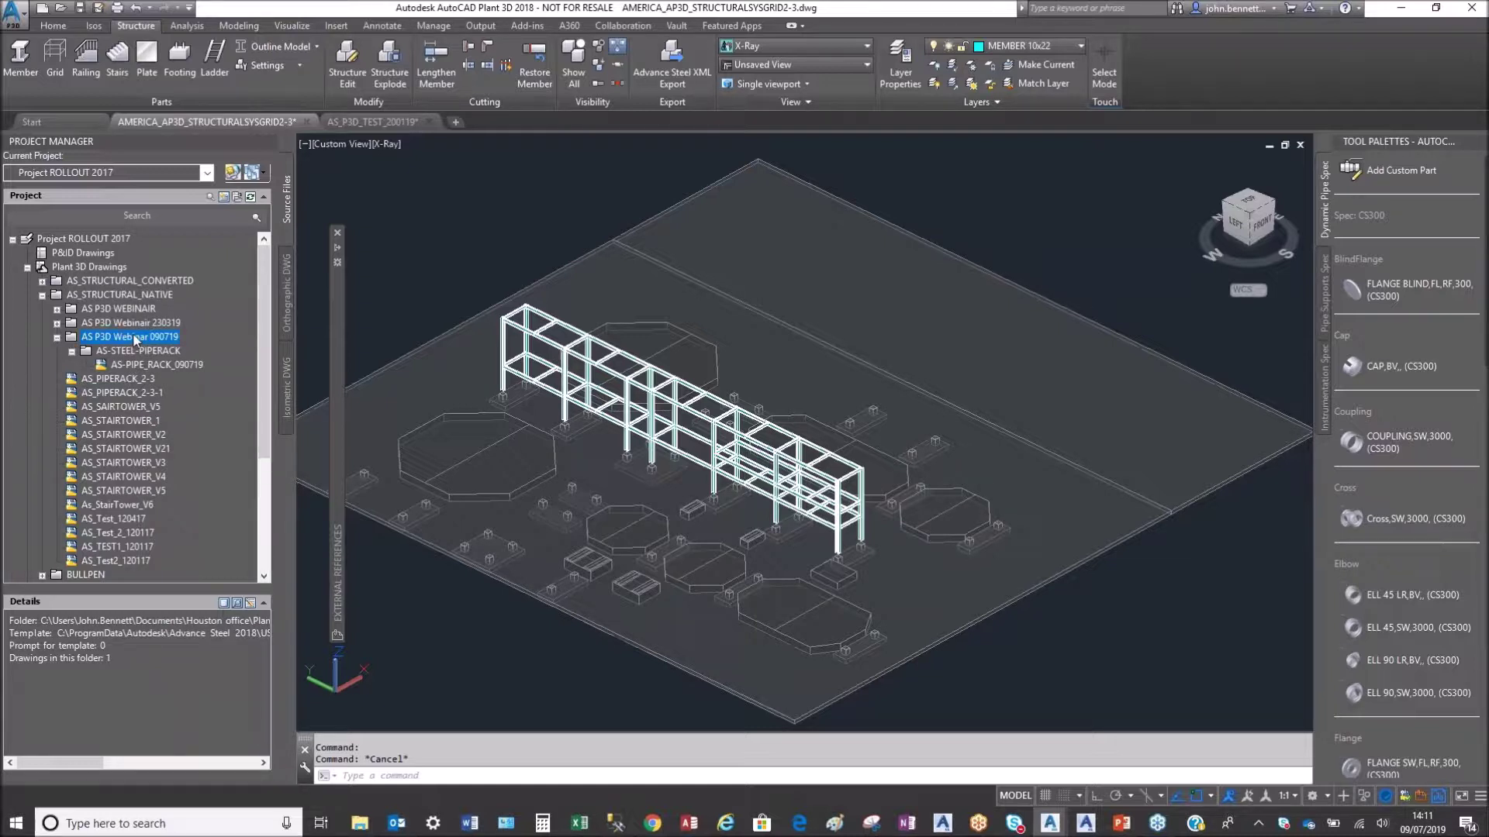
{"action": "left_click", "coordinate": [125, 353]}
{"action": "right_click", "coordinate": [134, 356]}
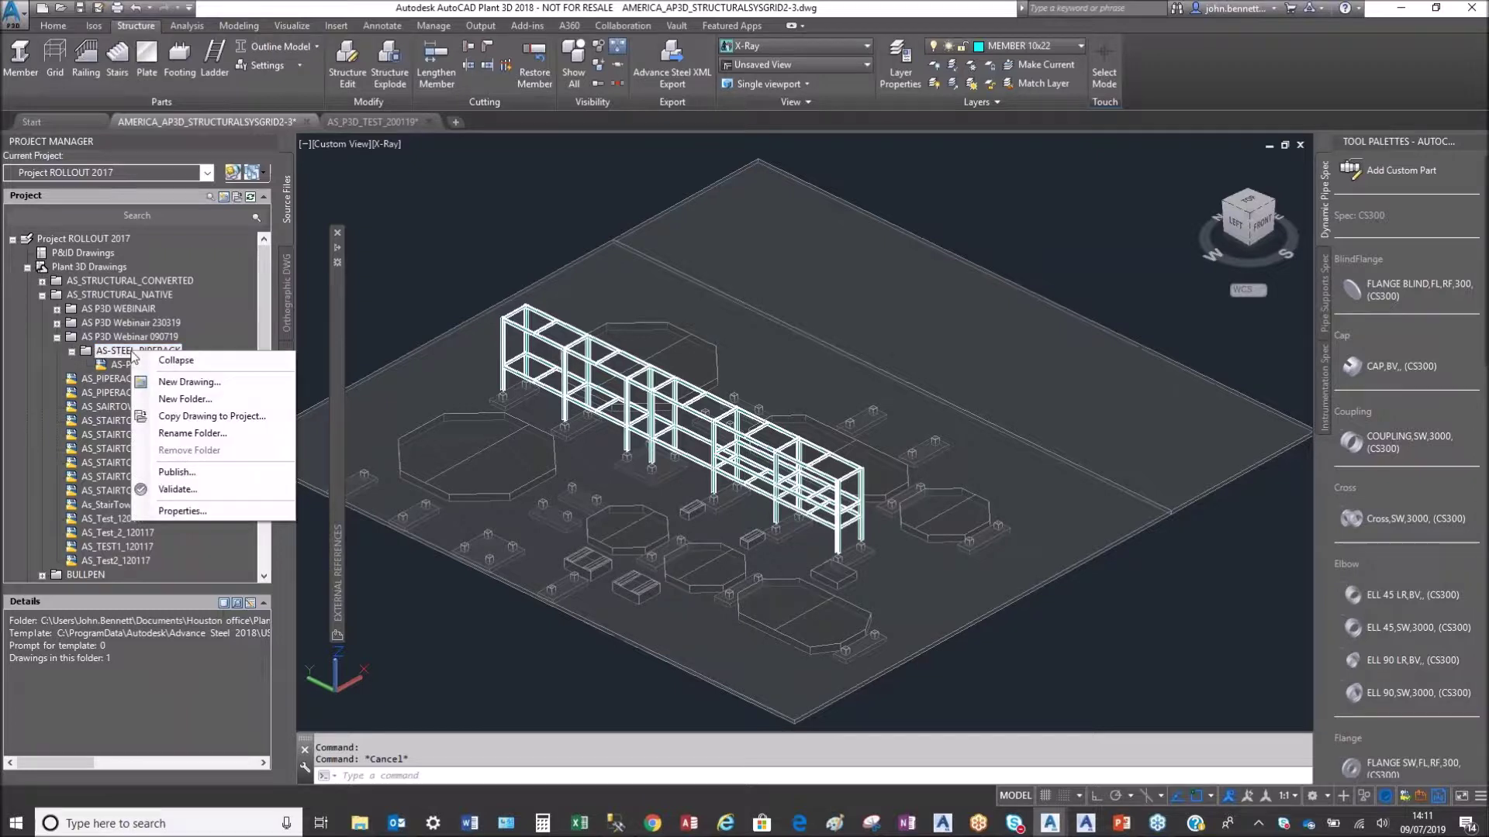
{"action": "left_click", "coordinate": [166, 510]}
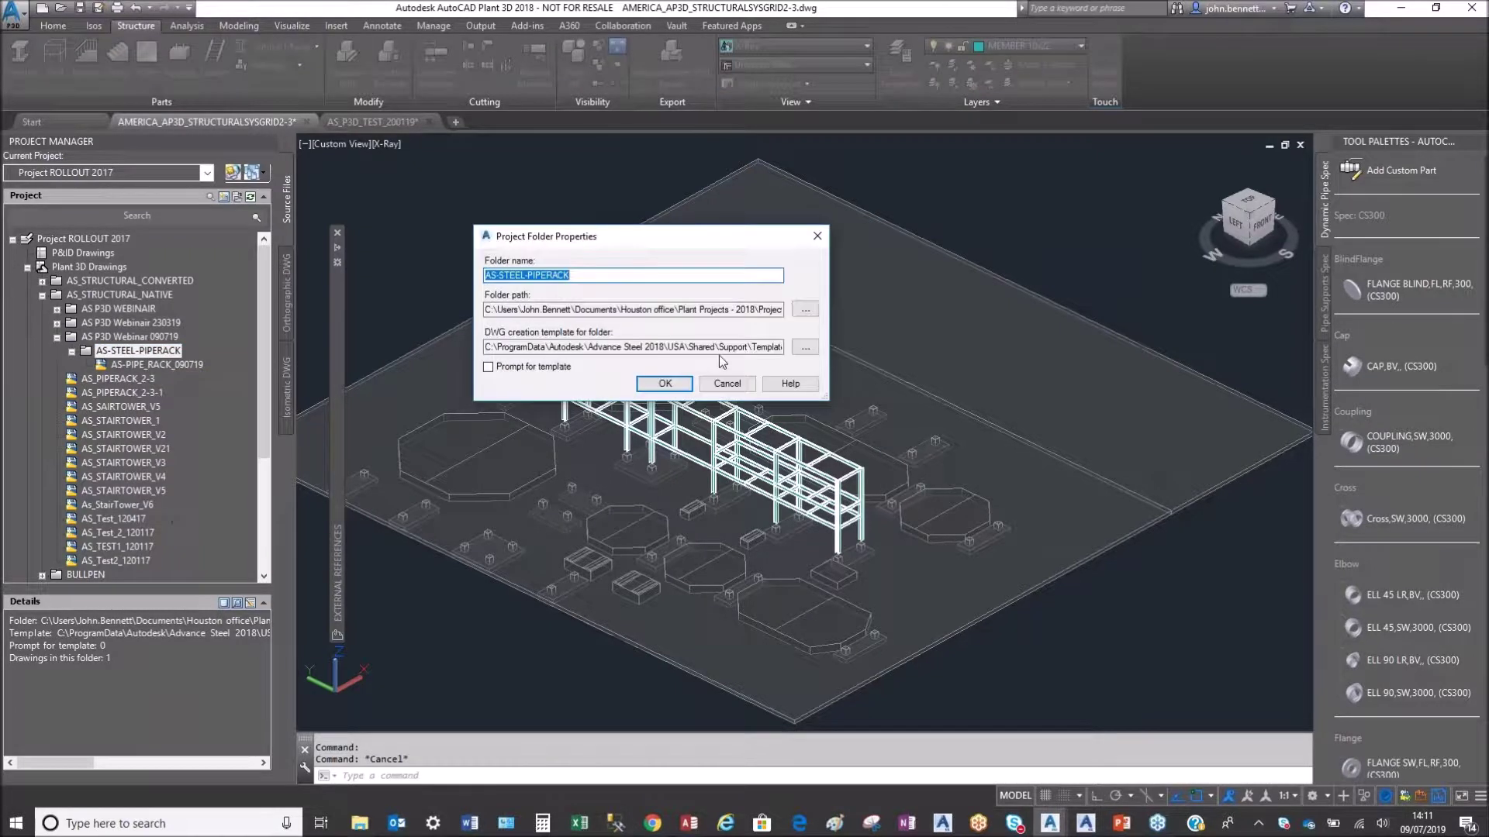
Step: Browse for the folder's DWG creation template, starting in the ProgramData\Autodesk folder on the C: drive
{"action": "left_click", "coordinate": [809, 349]}
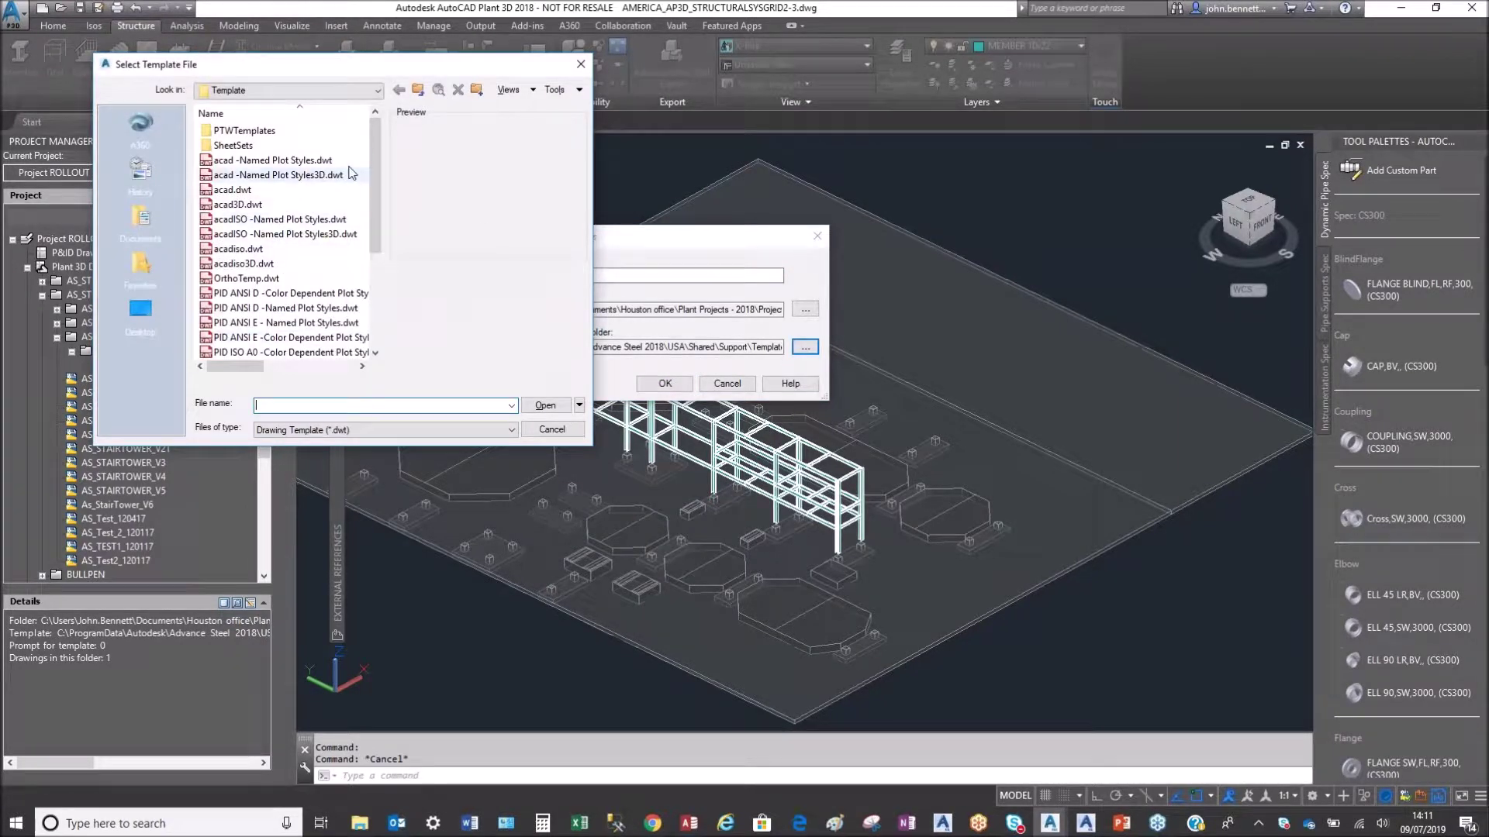
{"action": "left_click", "coordinate": [377, 92]}
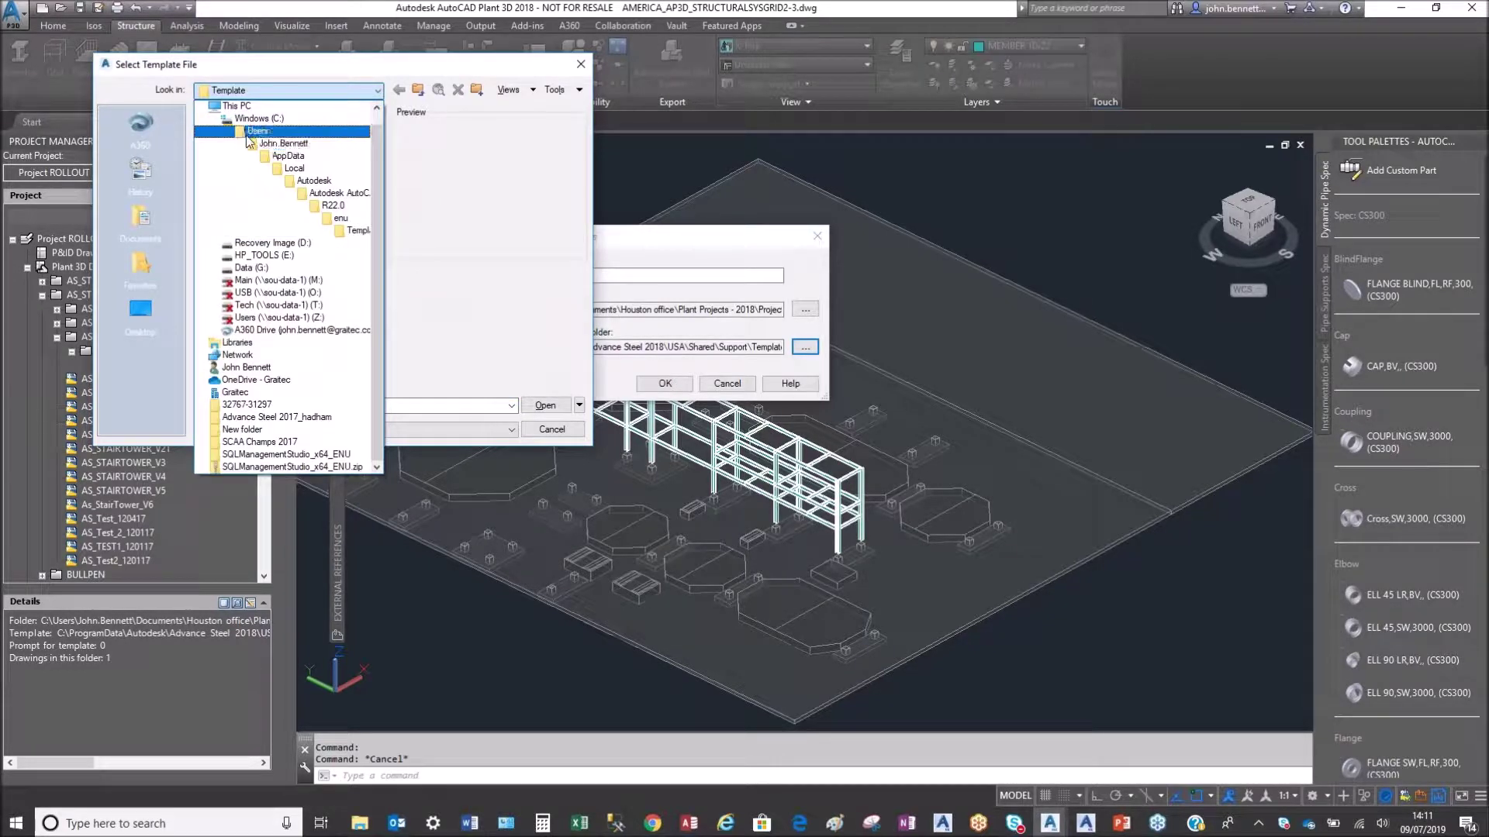
{"action": "left_click", "coordinate": [243, 120]}
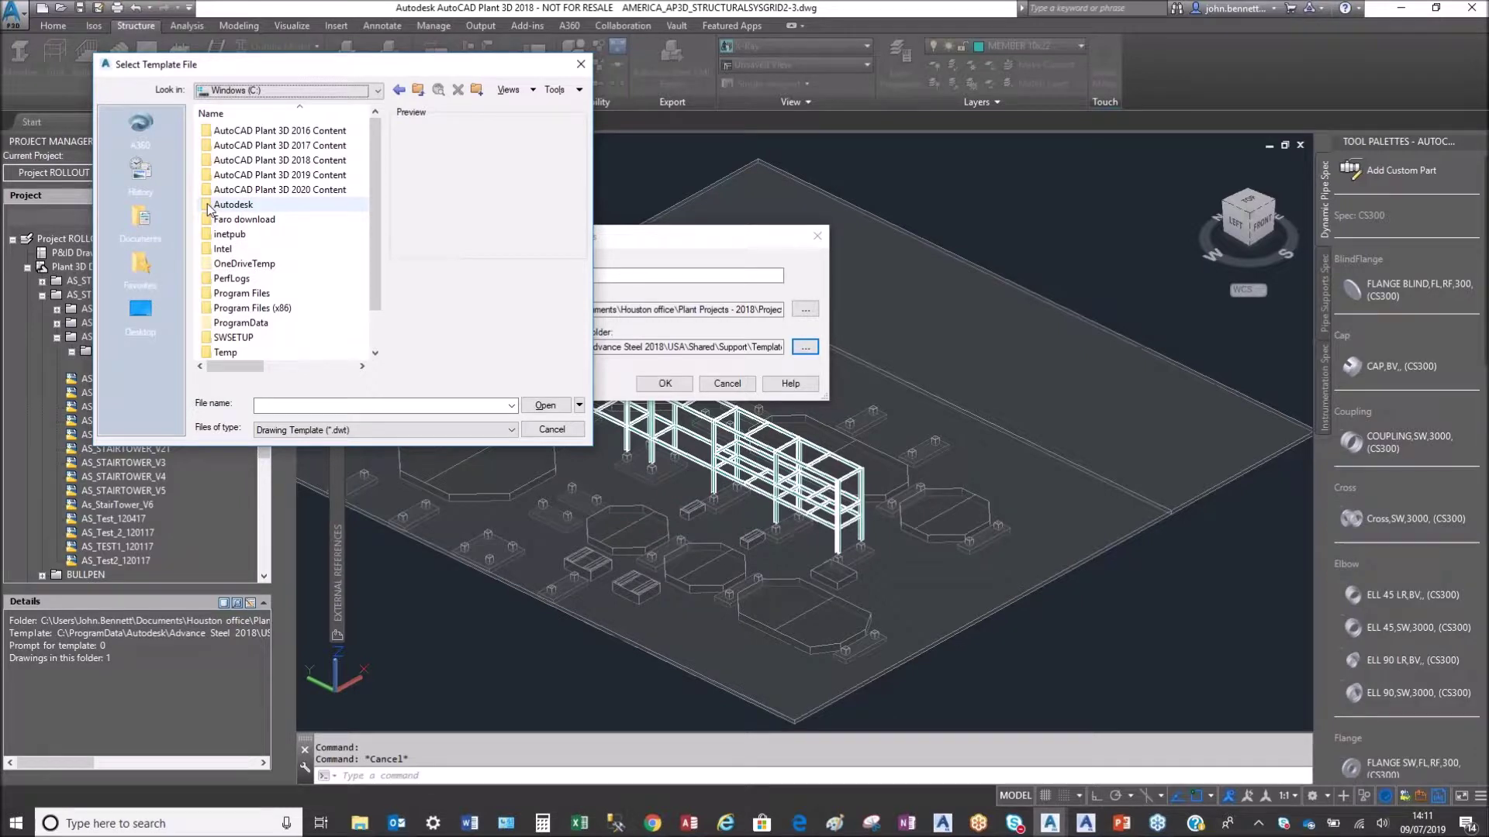
{"action": "left_click", "coordinate": [212, 326]}
{"action": "double_click", "coordinate": [211, 325]}
{"action": "left_click", "coordinate": [209, 180]}
{"action": "double_click", "coordinate": [210, 180]}
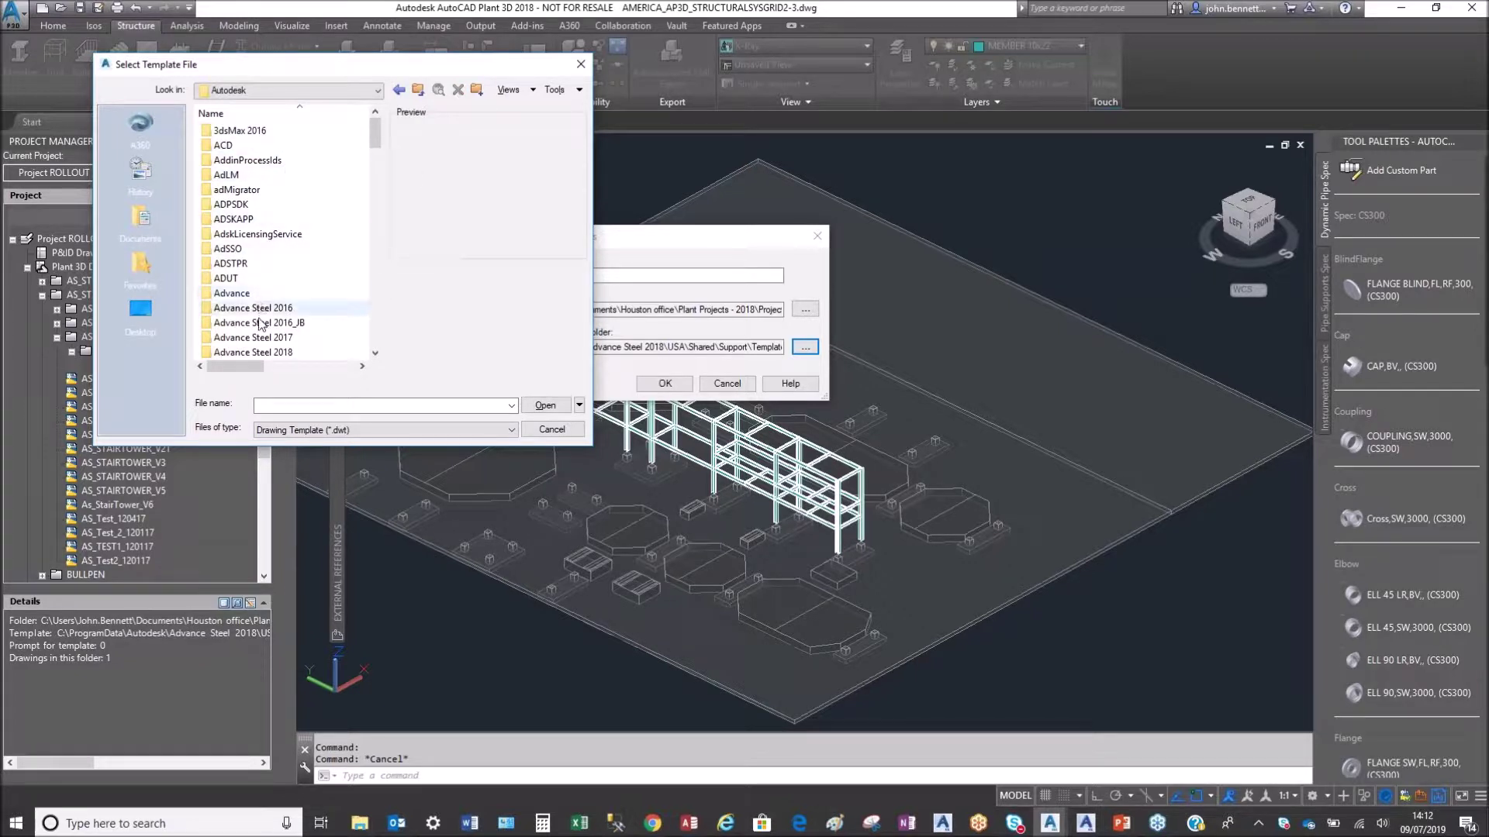
Step: Examine the templates in Advance Steel 2018\USA\Shared\Support\Templates and leave the folder properties without changing the template
{"action": "scroll", "coordinate": [254, 314], "scroll_direction": "down", "scroll_amount": 1}
{"action": "double_click", "coordinate": [221, 314]}
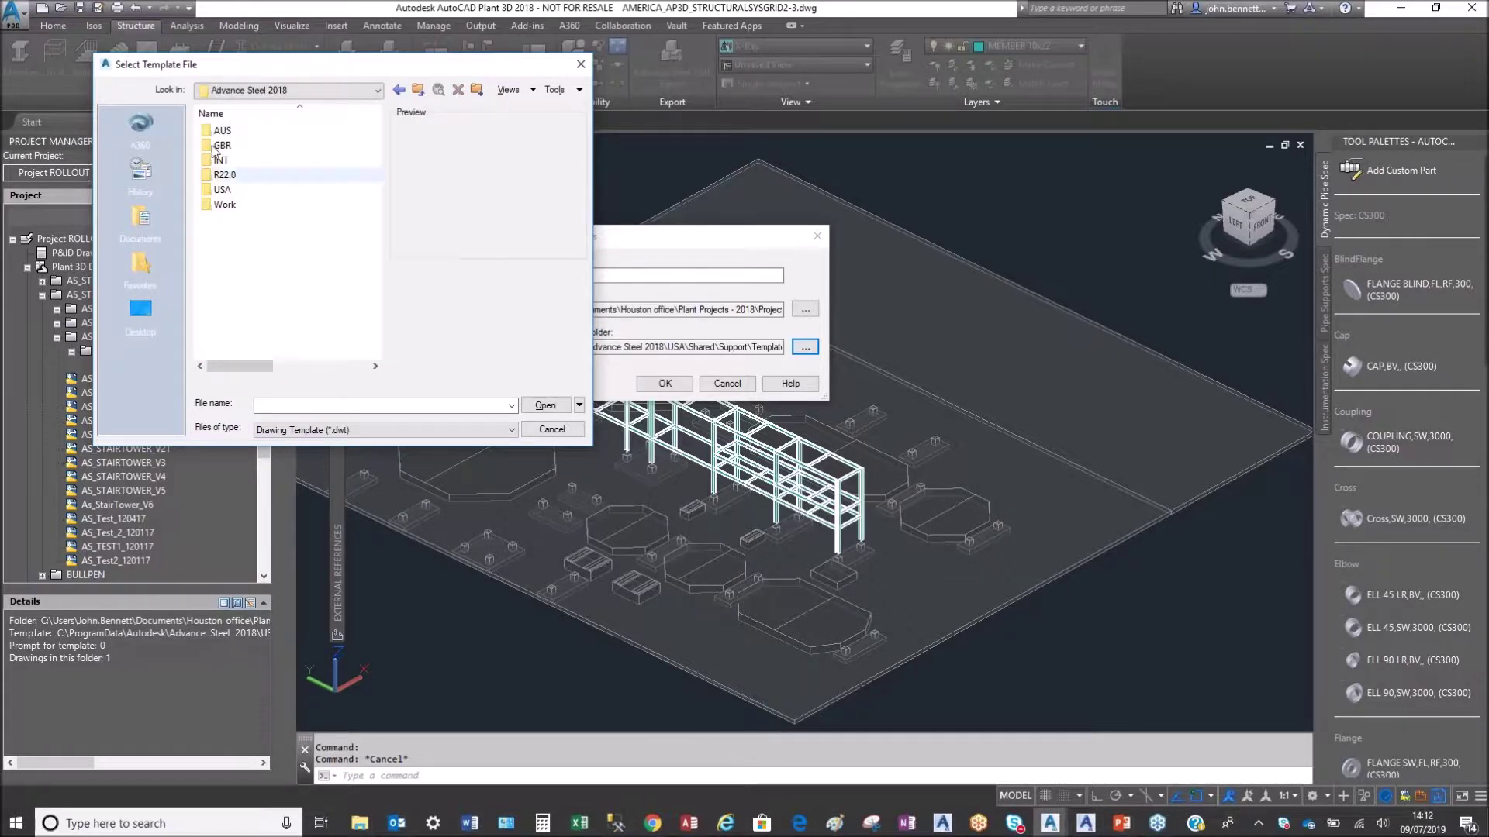
{"action": "double_click", "coordinate": [221, 189]}
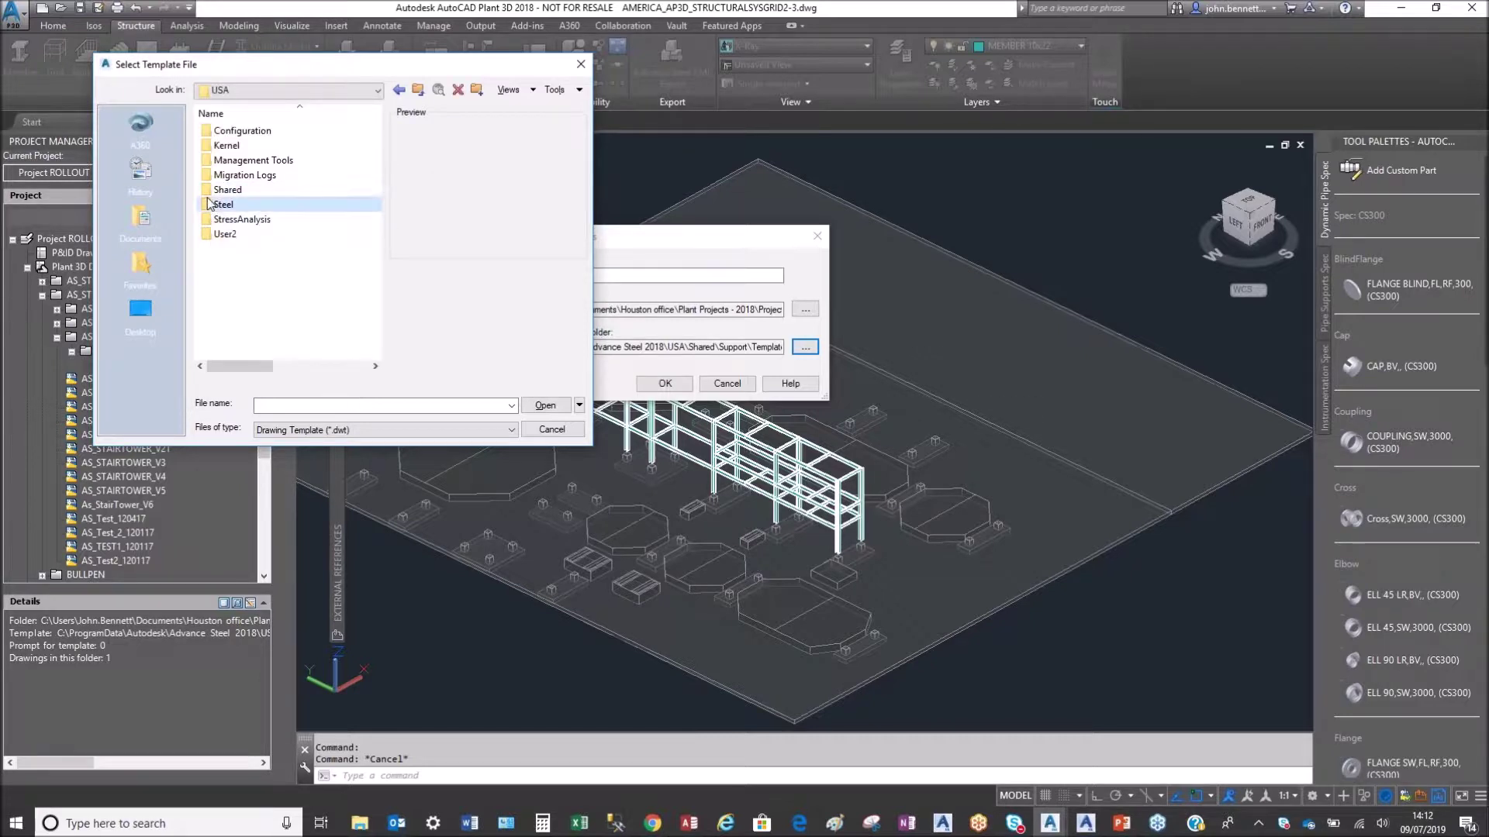
{"action": "double_click", "coordinate": [225, 189]}
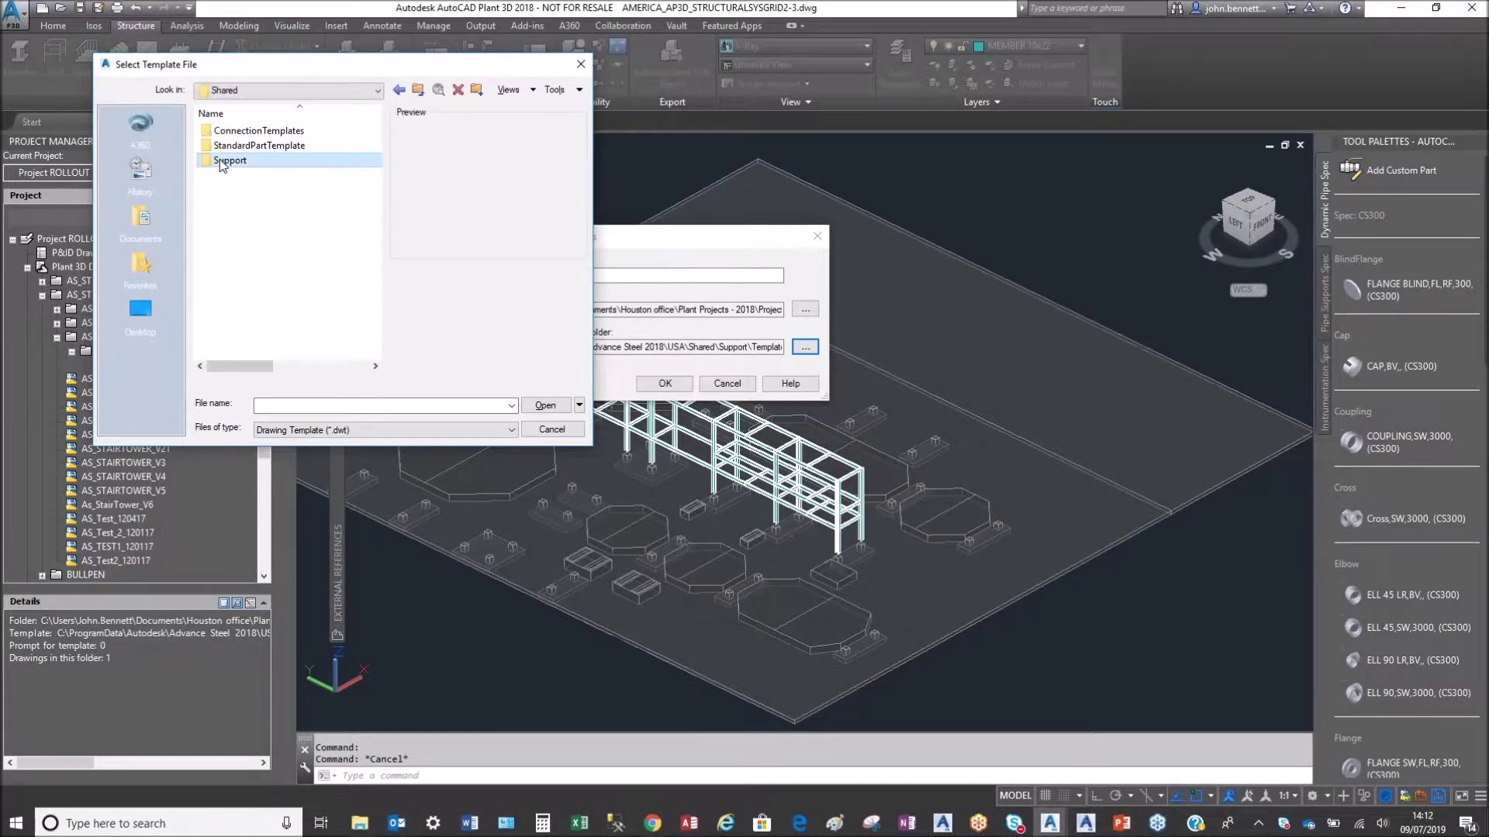
{"action": "double_click", "coordinate": [220, 159]}
{"action": "double_click", "coordinate": [217, 205]}
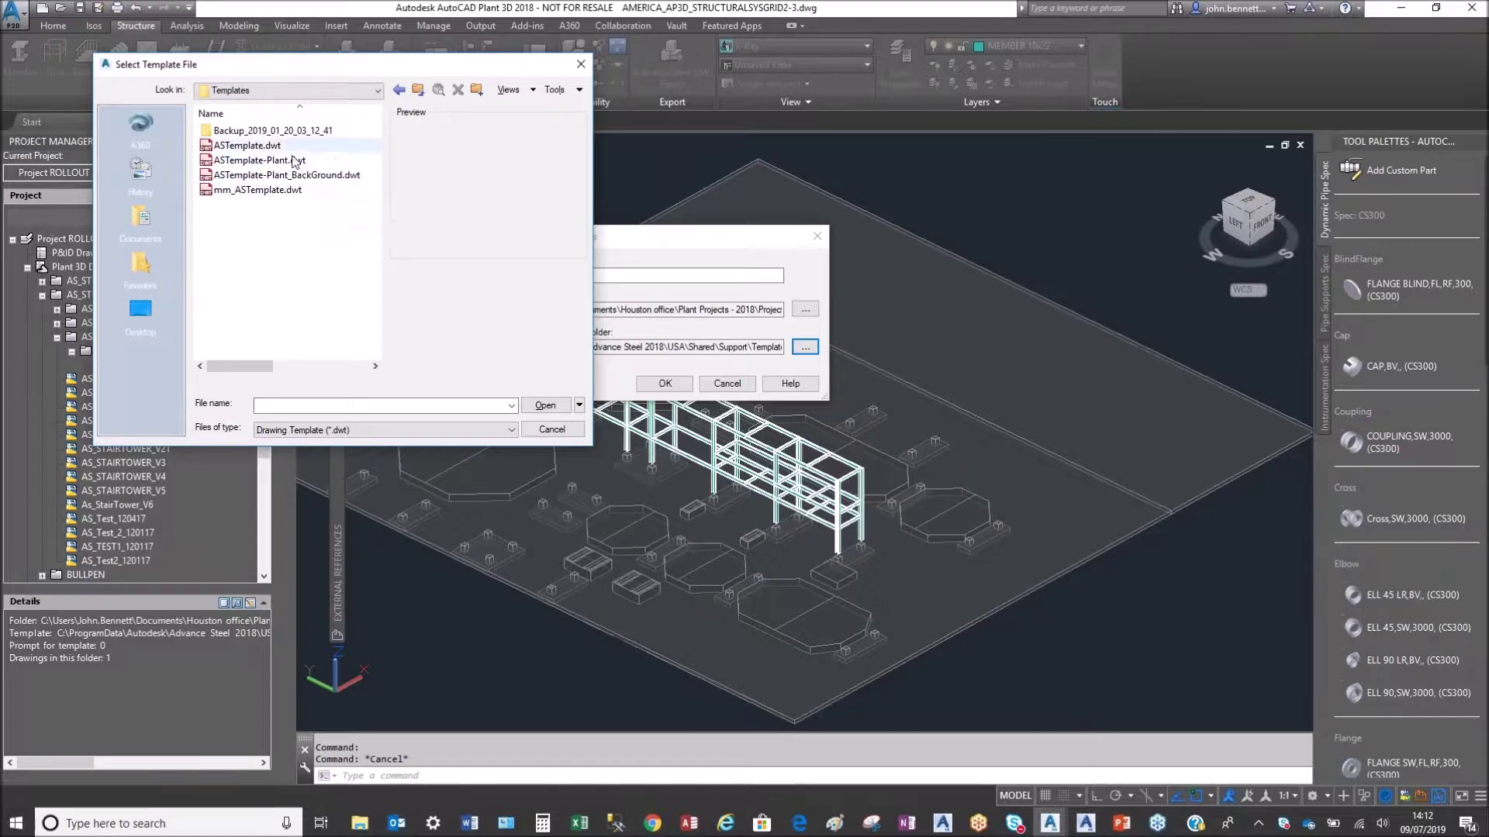
{"action": "left_click", "coordinate": [545, 429]}
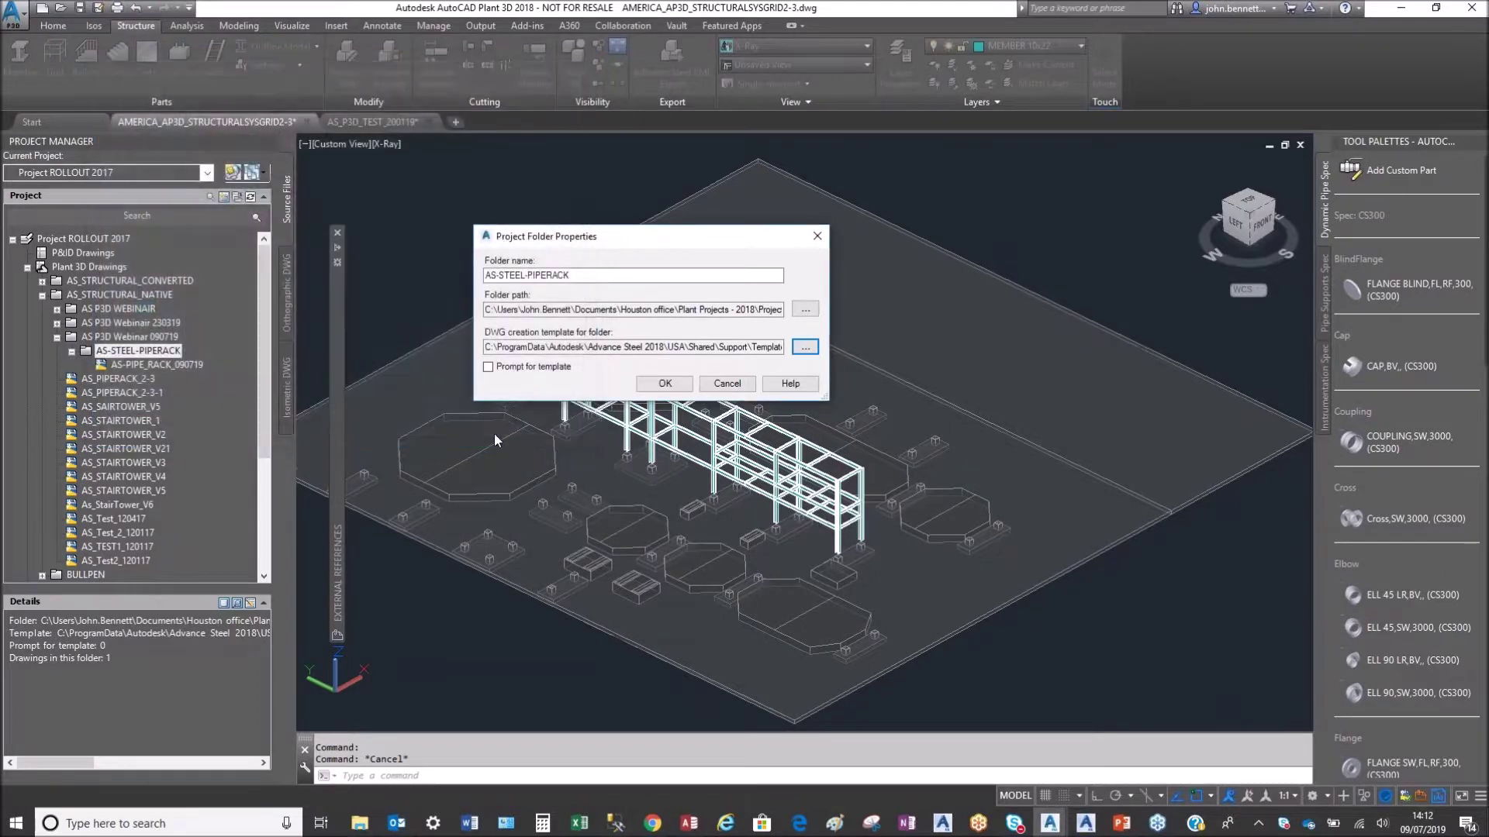
{"action": "left_click", "coordinate": [727, 385]}
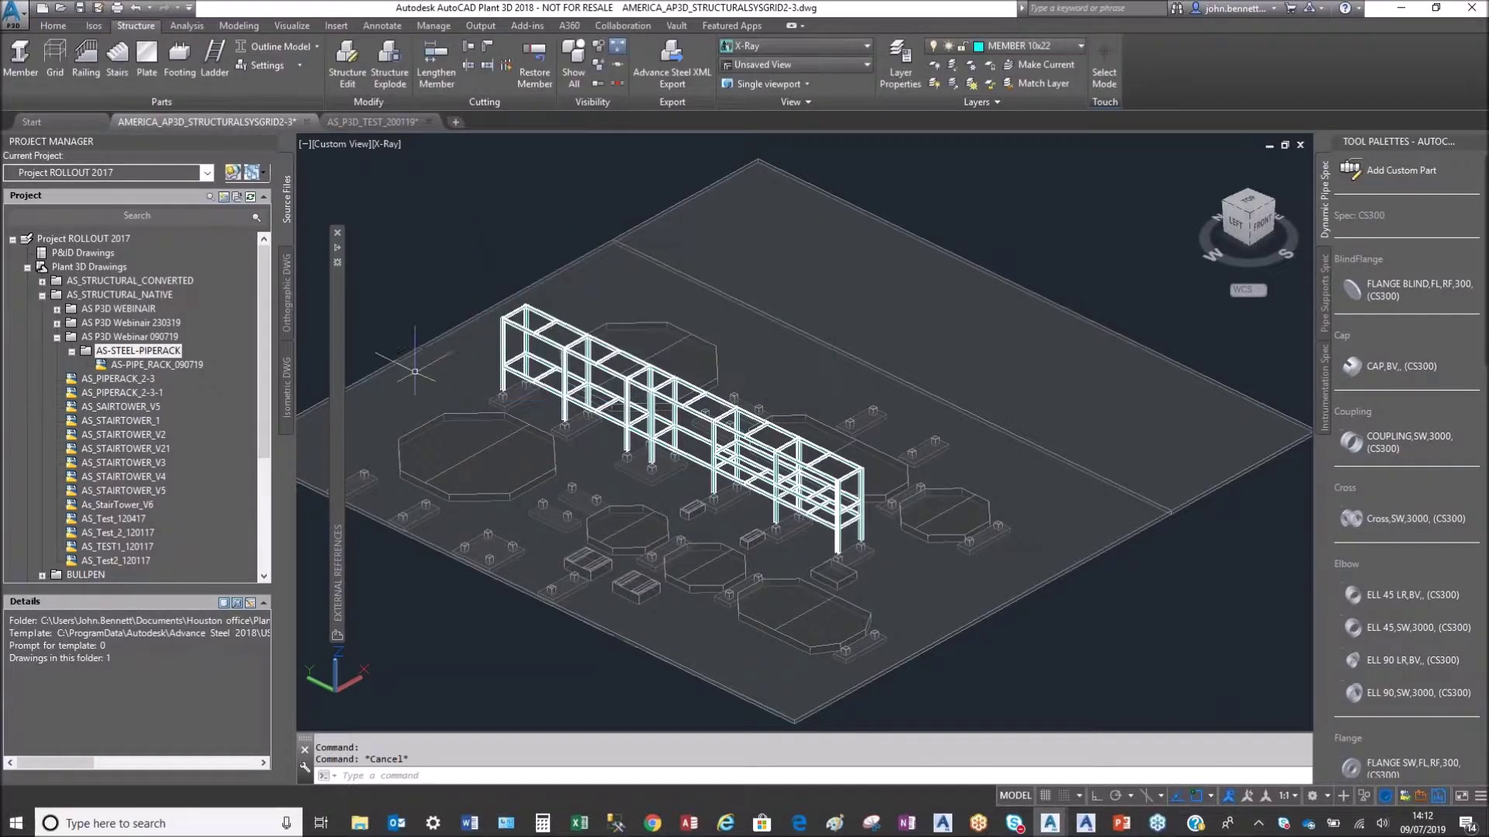
Step: Create a new drawing named "Webinair 090719_01" in the AS-STEEL-PIPERACK folder using its ASTemplate.dwt template
{"action": "left_click", "coordinate": [108, 355]}
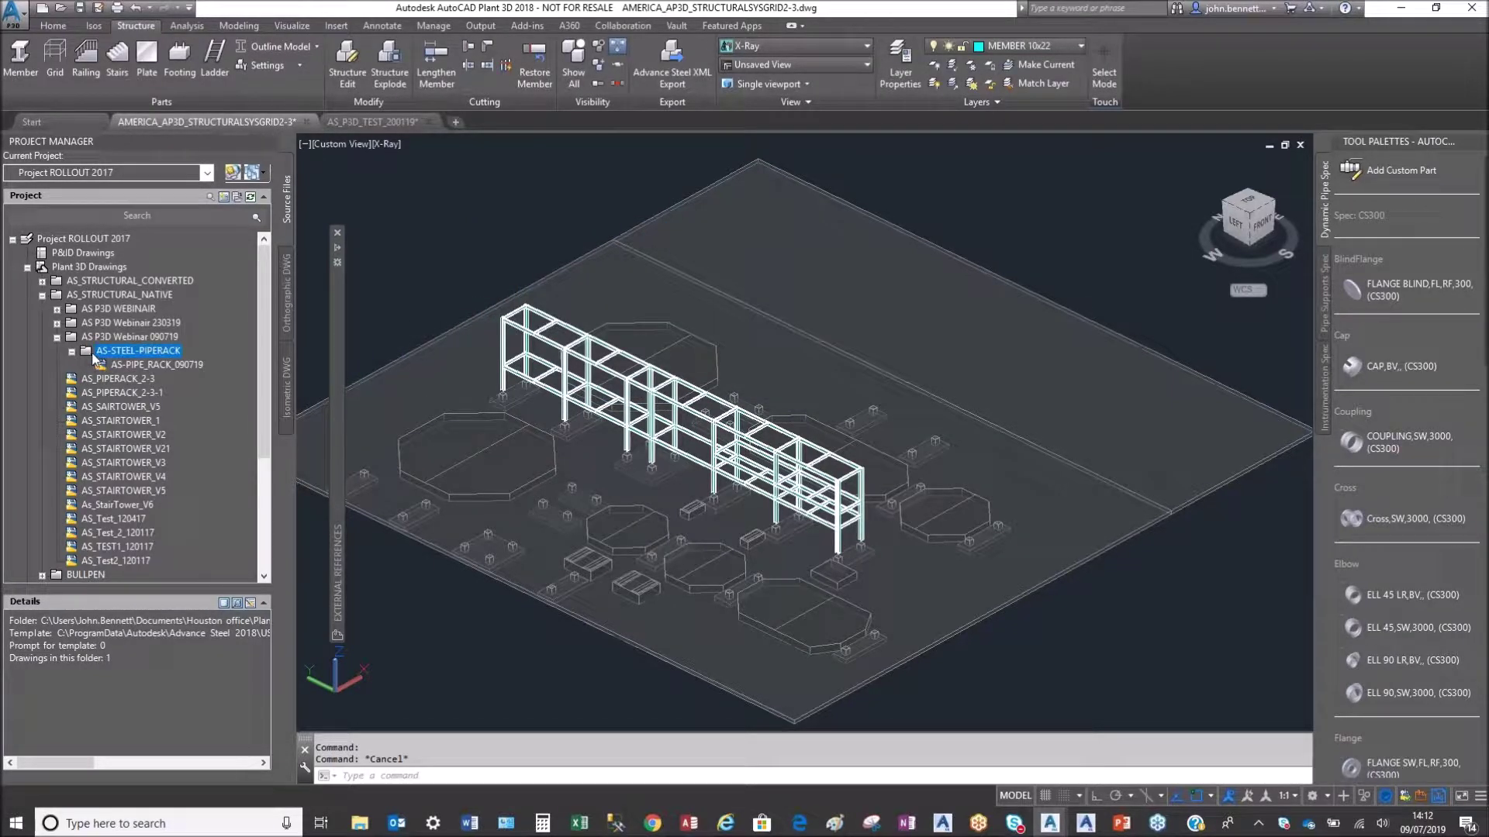
{"action": "right_click", "coordinate": [95, 357]}
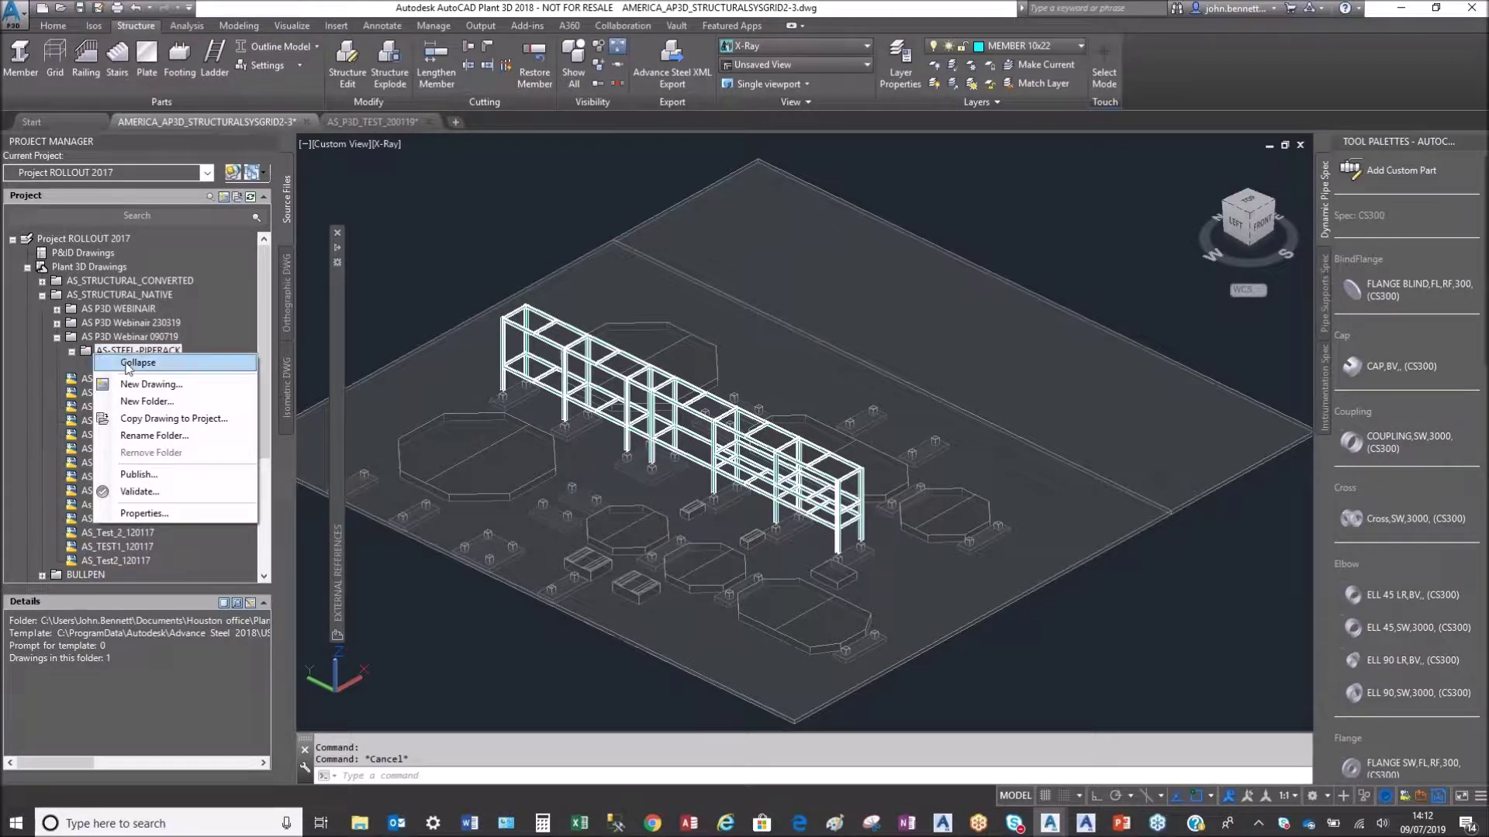
{"action": "left_click", "coordinate": [139, 384]}
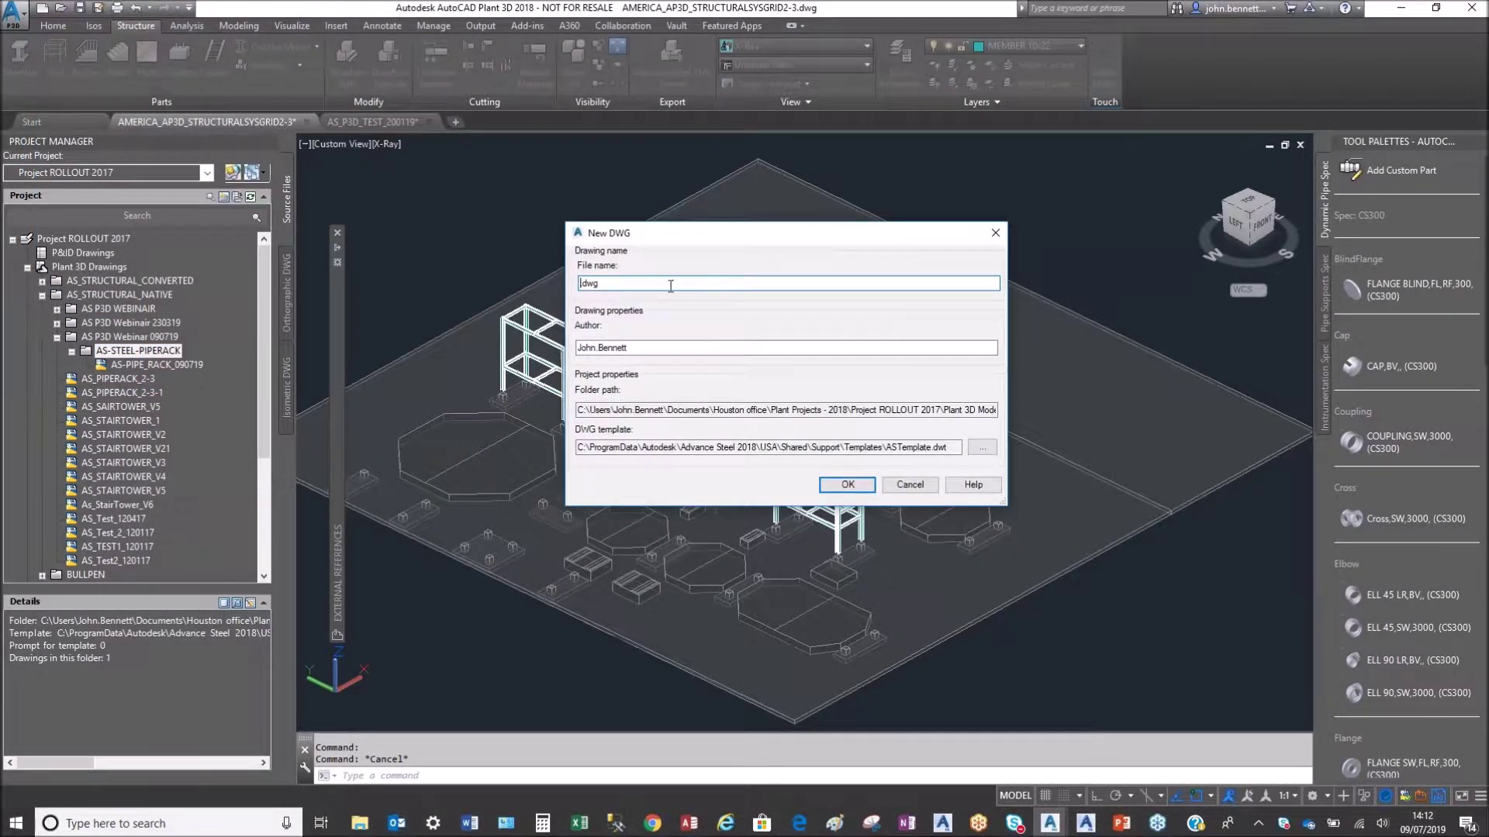
{"action": "type", "text": "Webibair 090719_0"}
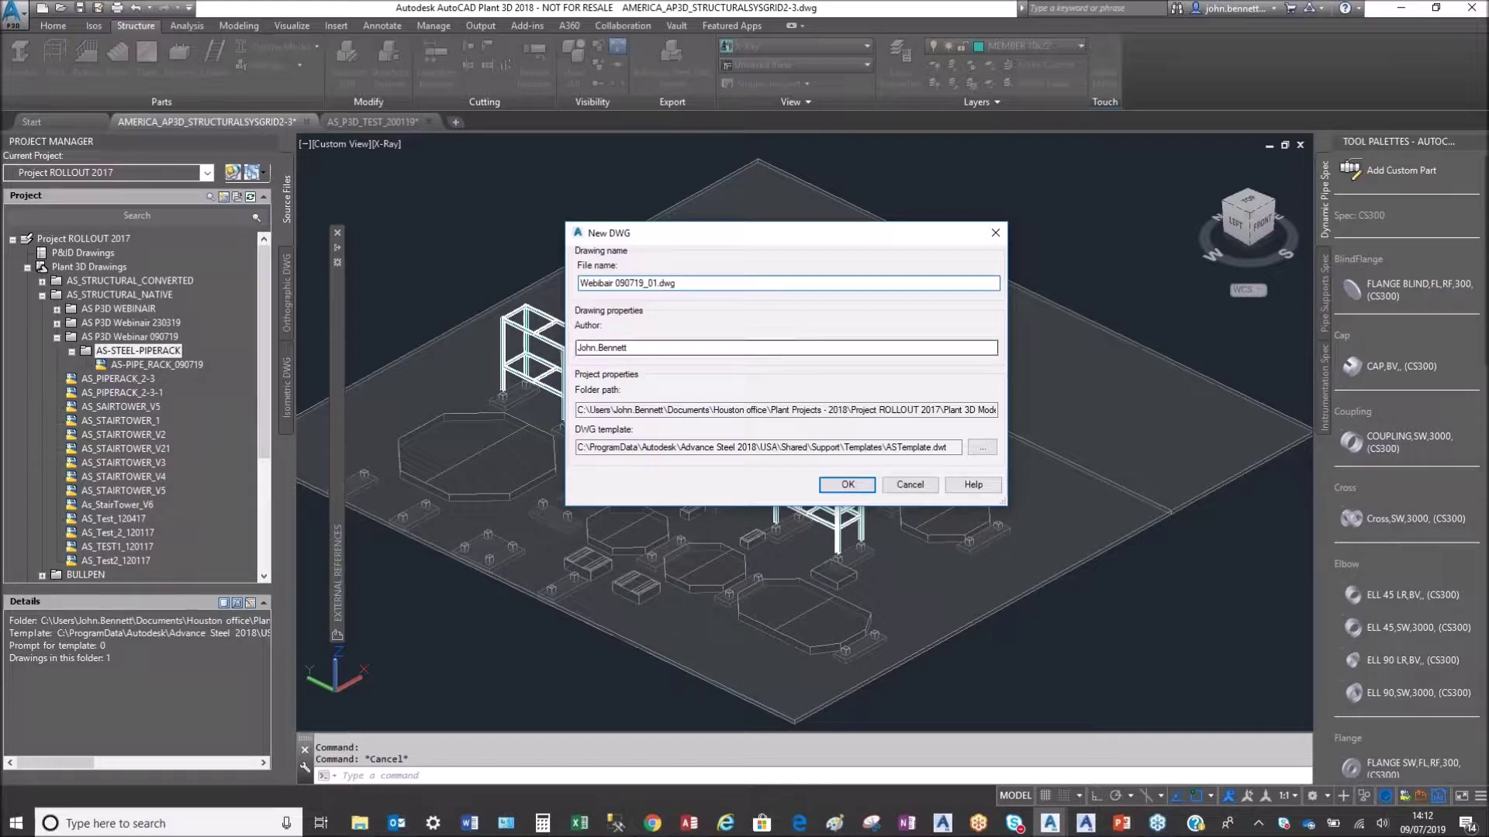
{"action": "left_click", "coordinate": [598, 284]}
{"action": "key", "text": "BackSpace"}
{"action": "type", "text": "n"}
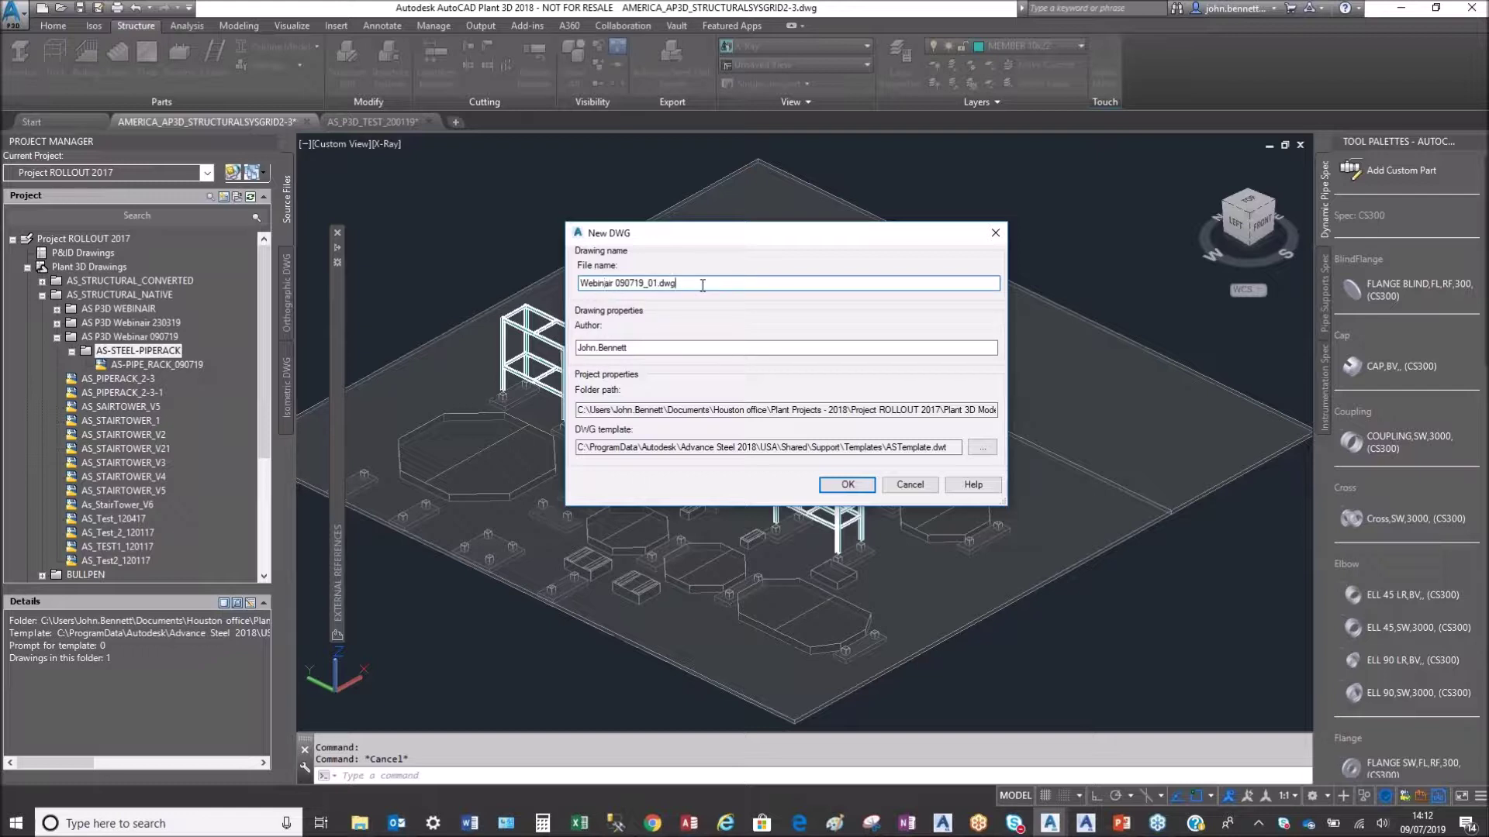
{"action": "left_click", "coordinate": [834, 487]}
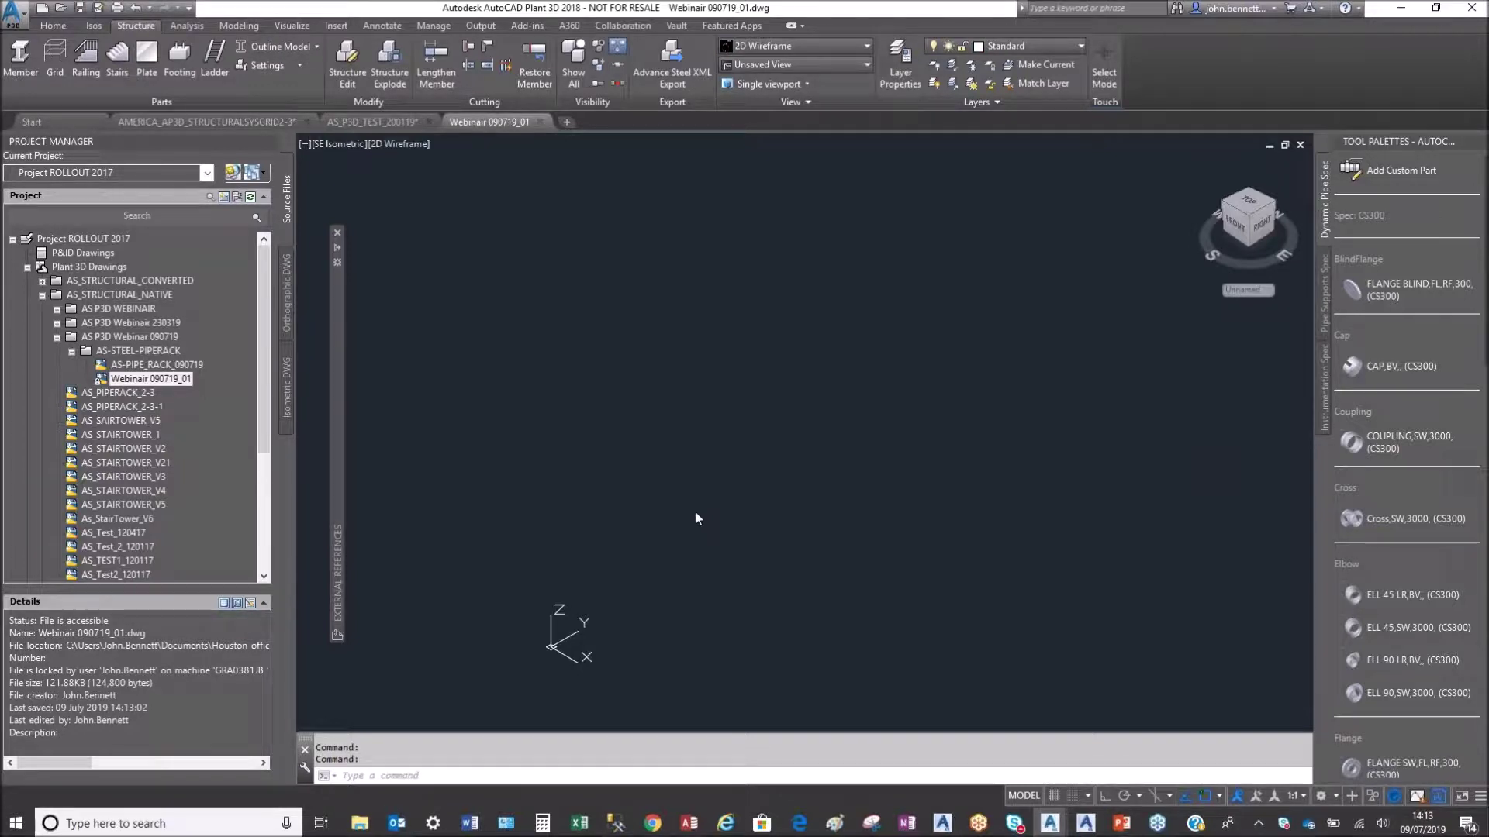
Step: Examine the list of layers available in the new Webinair 090719_01 drawing
{"action": "left_click", "coordinate": [105, 382]}
{"action": "left_click", "coordinate": [1077, 45]}
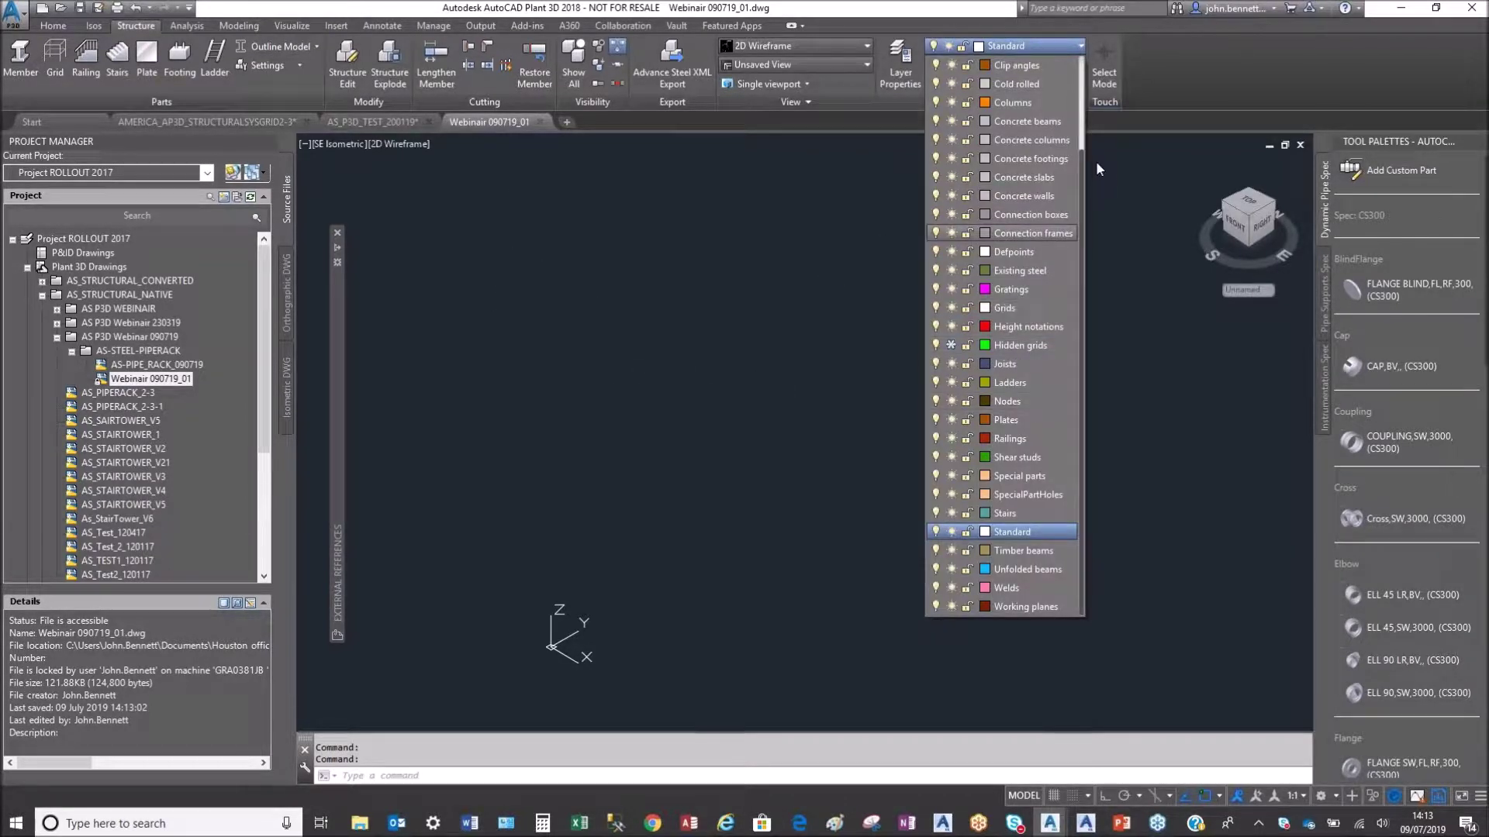
{"action": "scroll", "coordinate": [1081, 171], "scroll_direction": "up", "scroll_amount": 2}
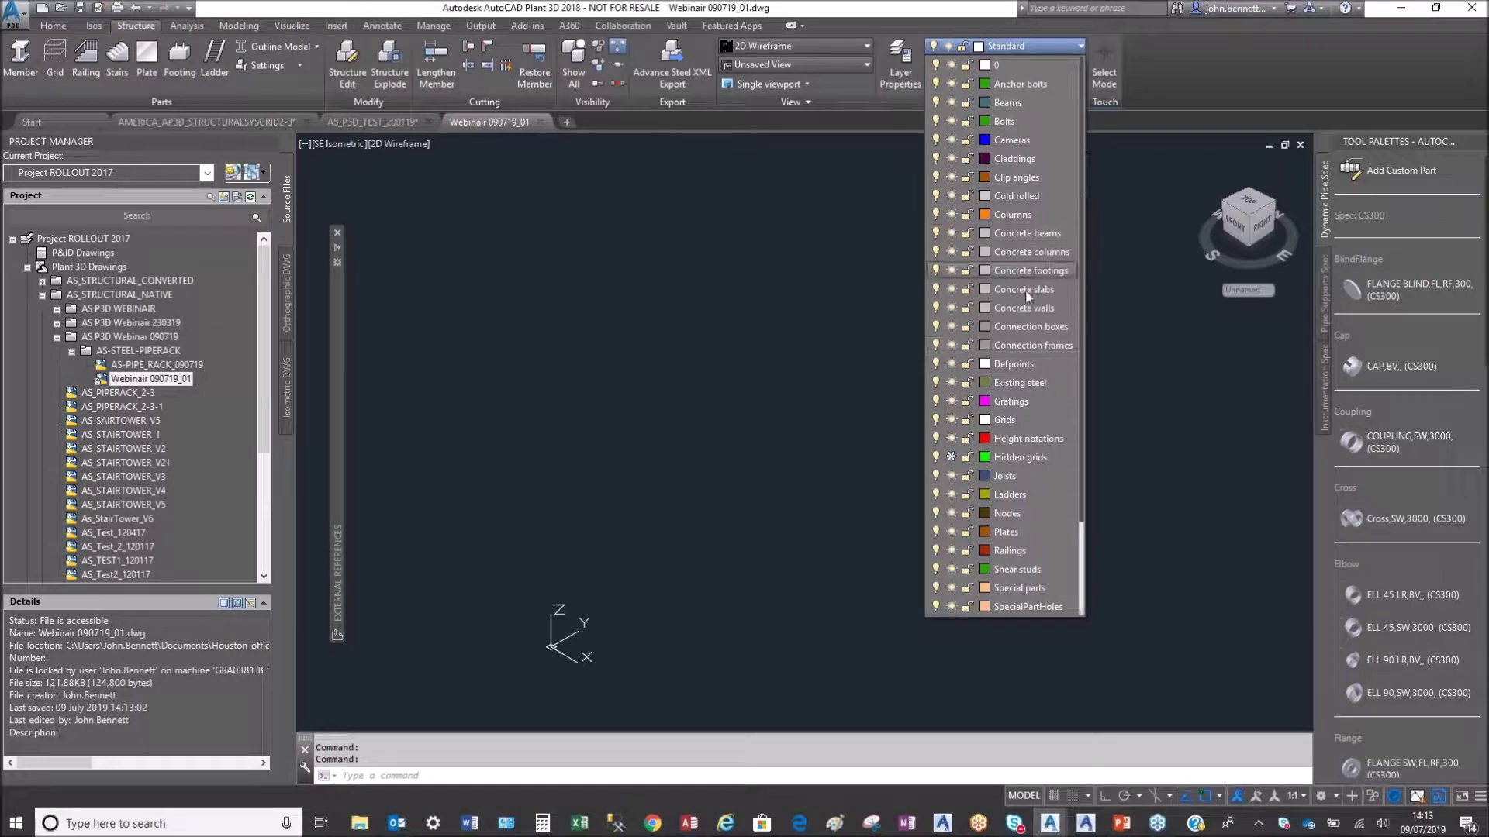
{"action": "left_click", "coordinate": [667, 370]}
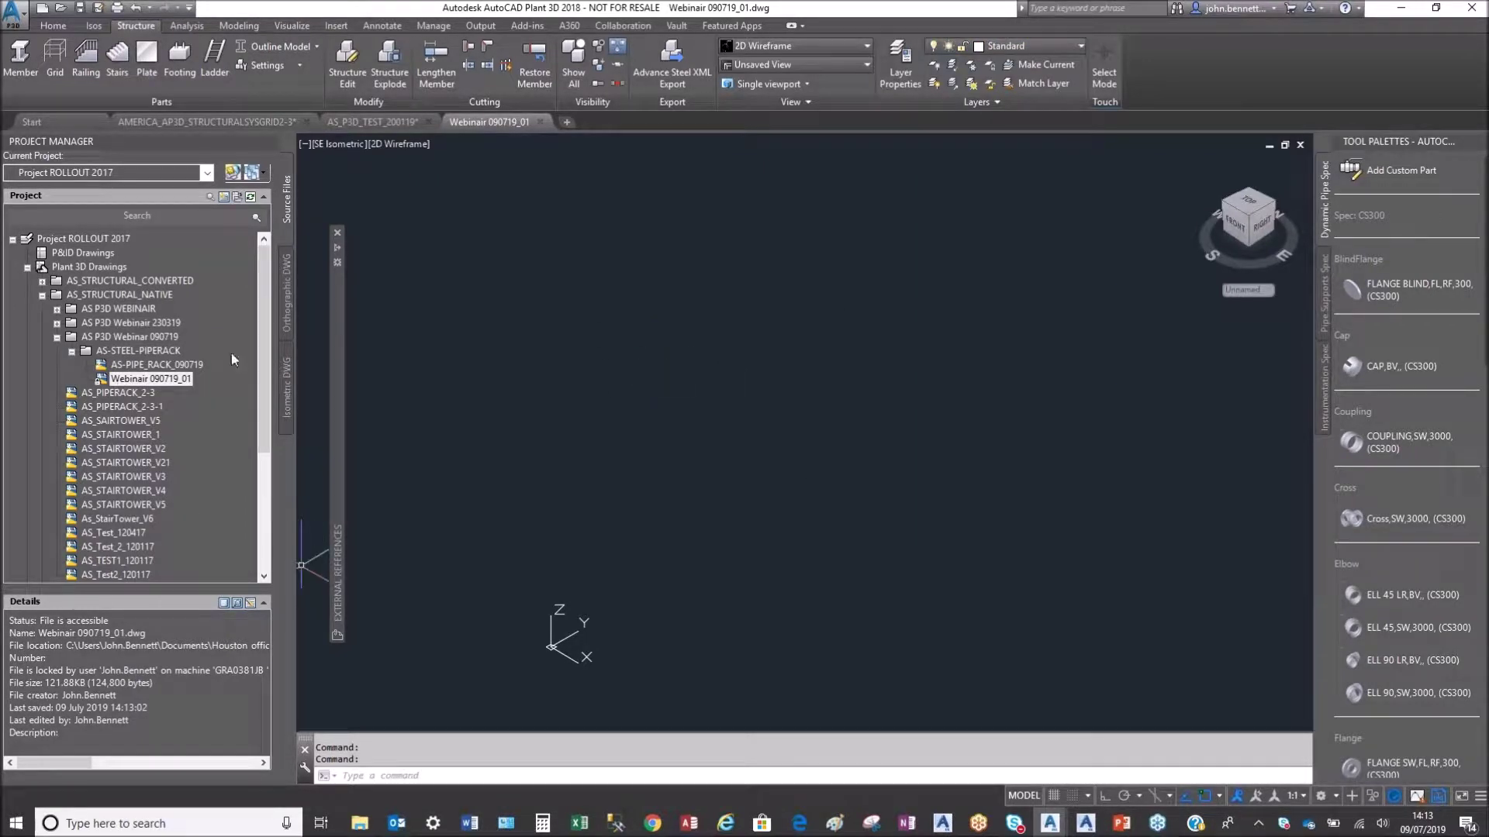
Step: Close the Webinair 090719_01 drawing and inspect the properties of an upper longitudinal beam in AS_P3D_TEST_200119
{"action": "left_click", "coordinate": [540, 122]}
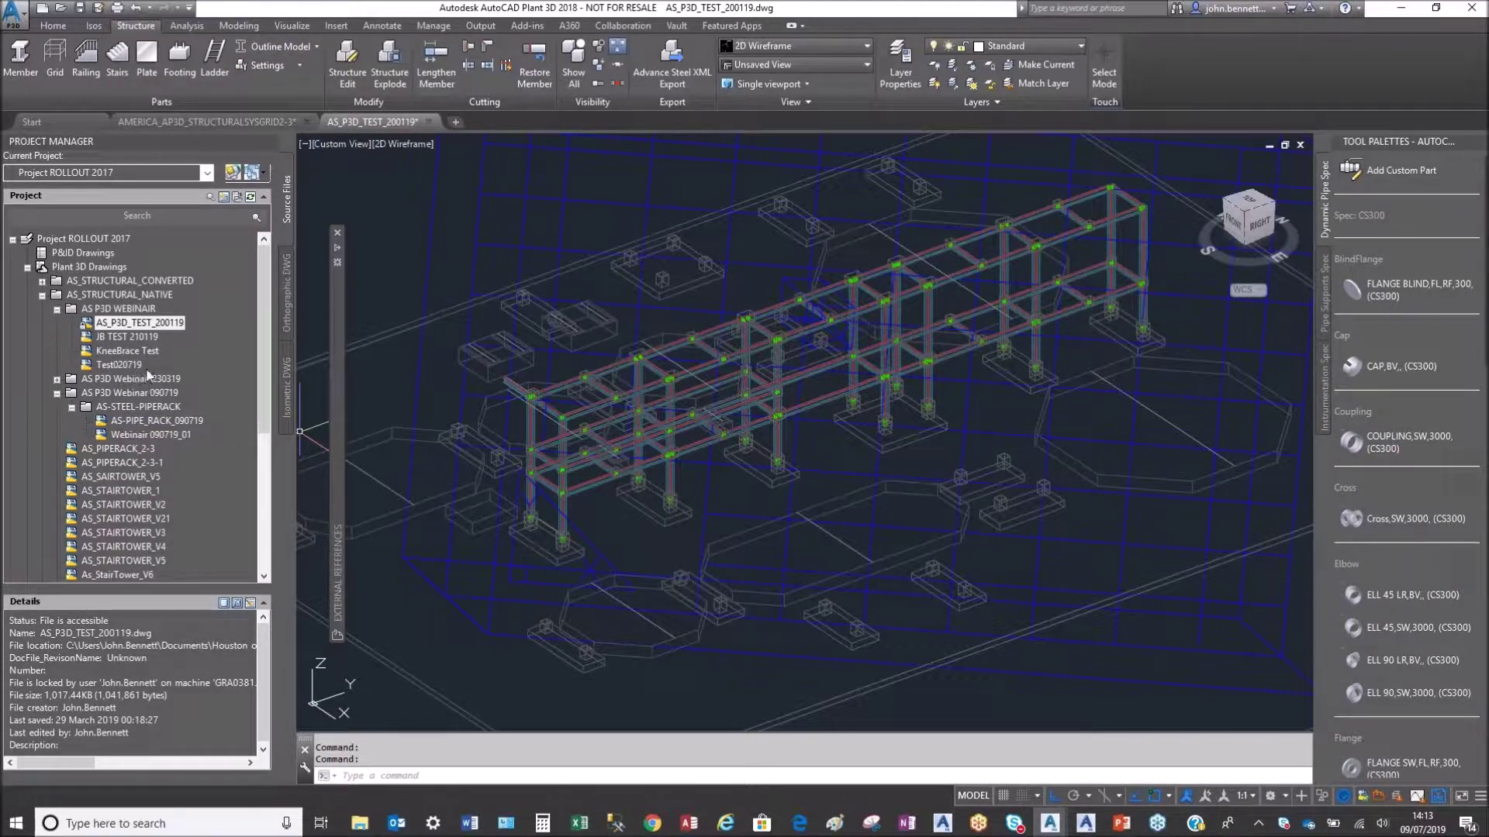
{"action": "scroll", "coordinate": [583, 327], "scroll_direction": "up", "scroll_amount": 4}
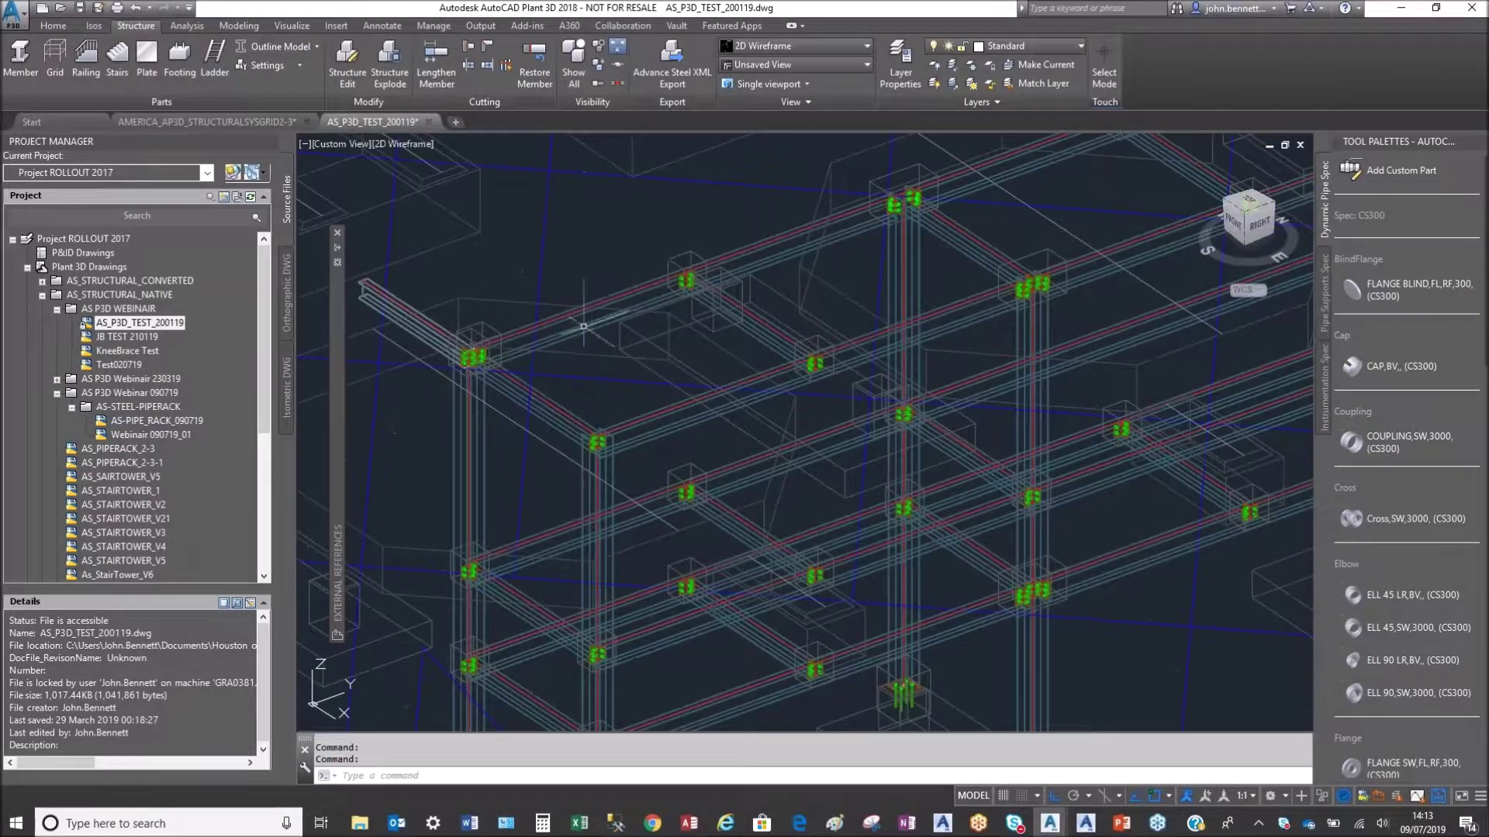
{"action": "left_click", "coordinate": [652, 289]}
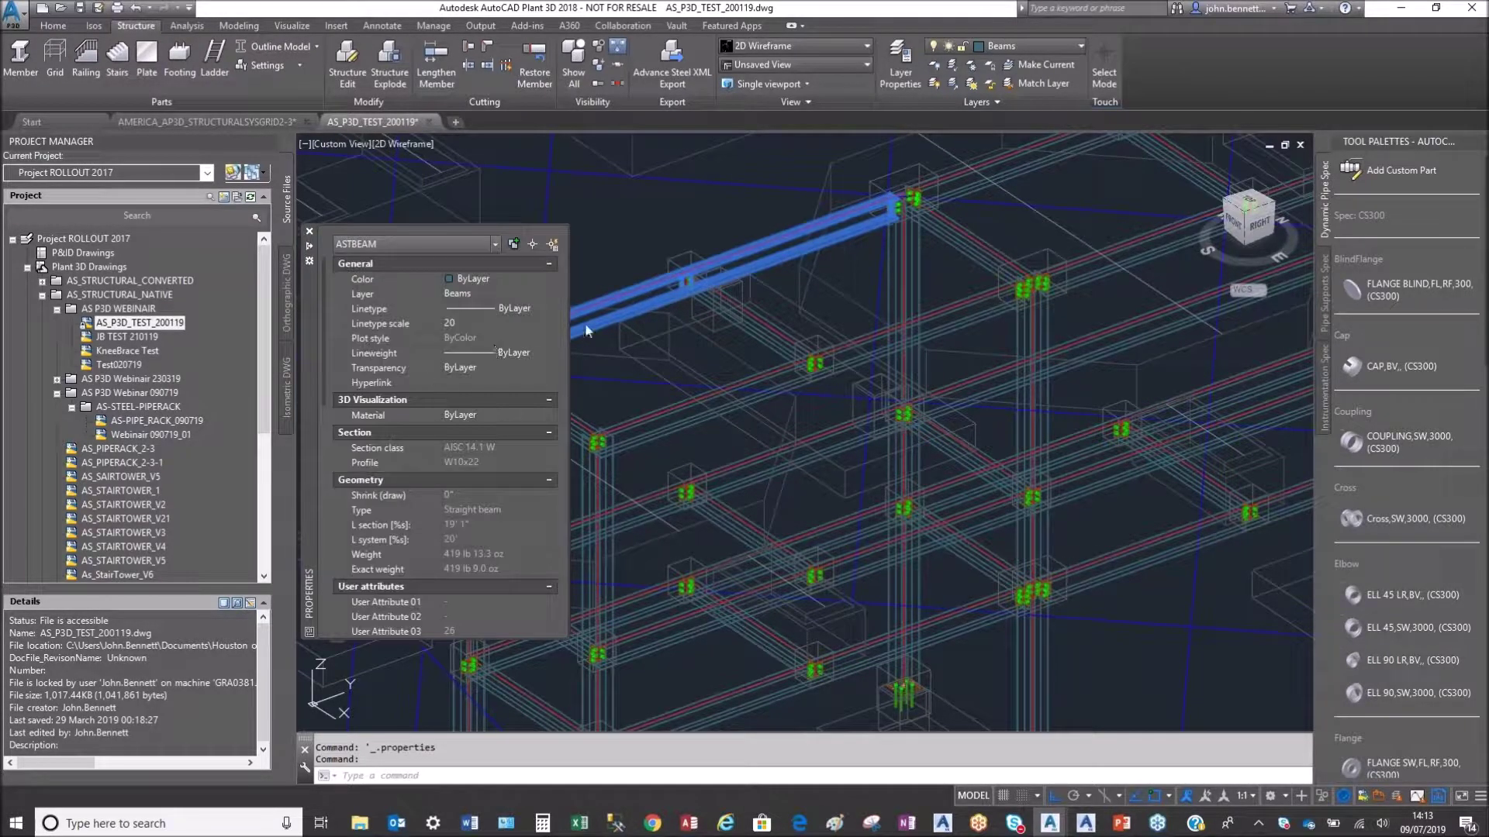
Step: Inspect the properties of the bolts at an upper beam-to-column connection and close the object properties
{"action": "key", "text": "Escape"}
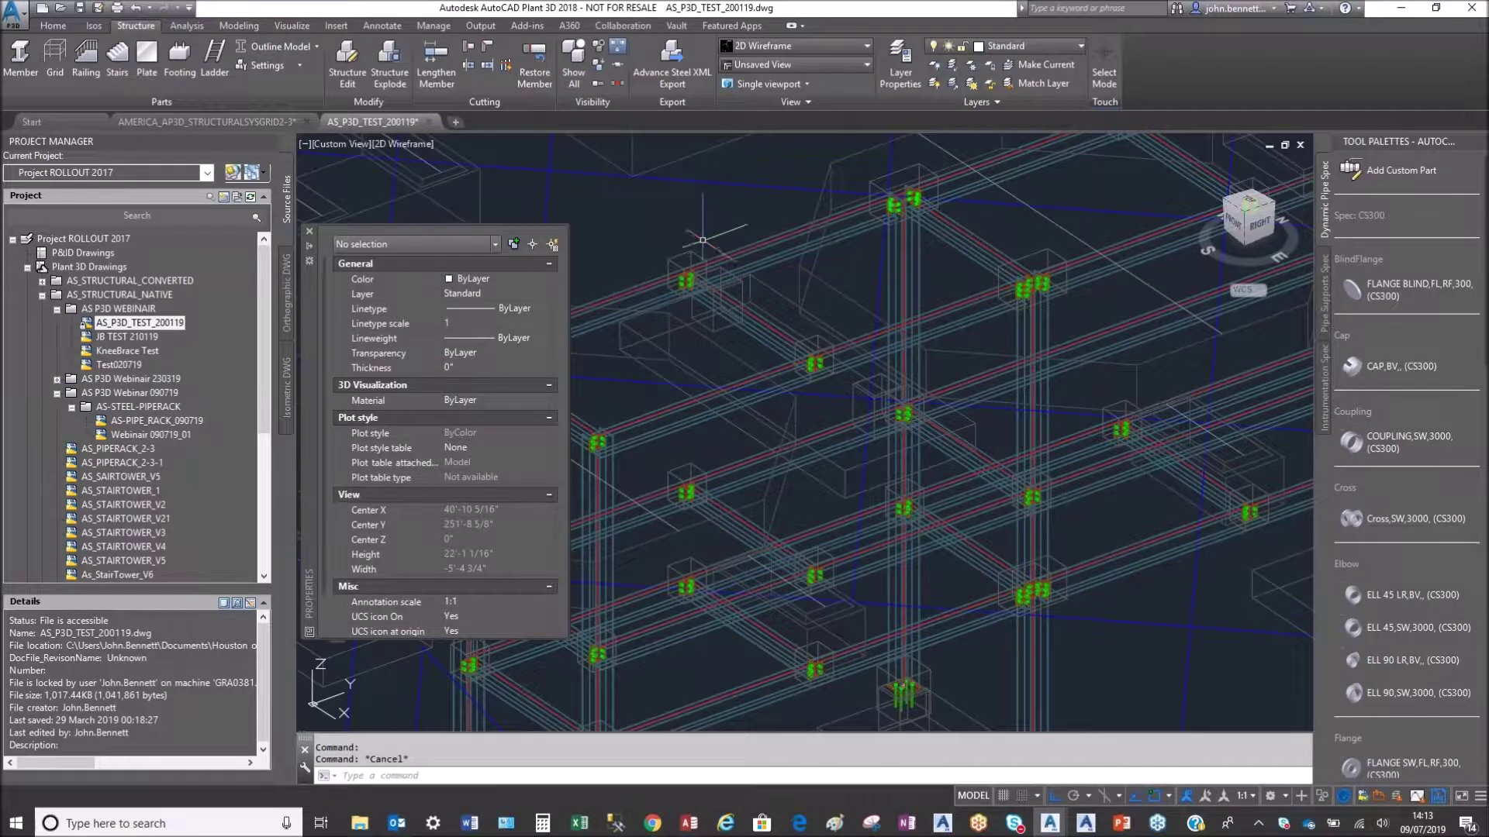
{"action": "scroll", "coordinate": [898, 232], "scroll_direction": "up", "scroll_amount": 6}
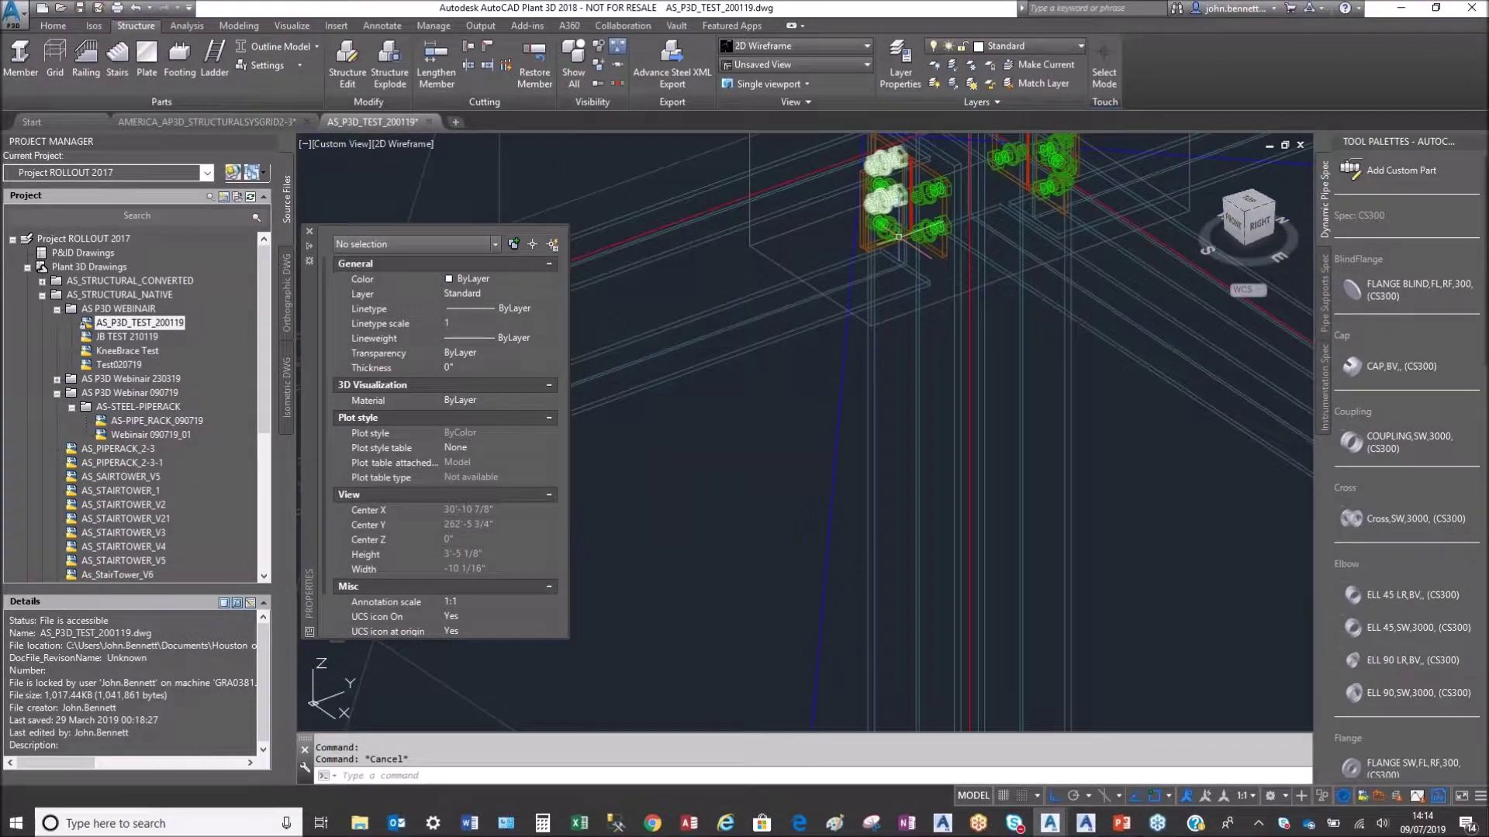
{"action": "double_click", "coordinate": [911, 231]}
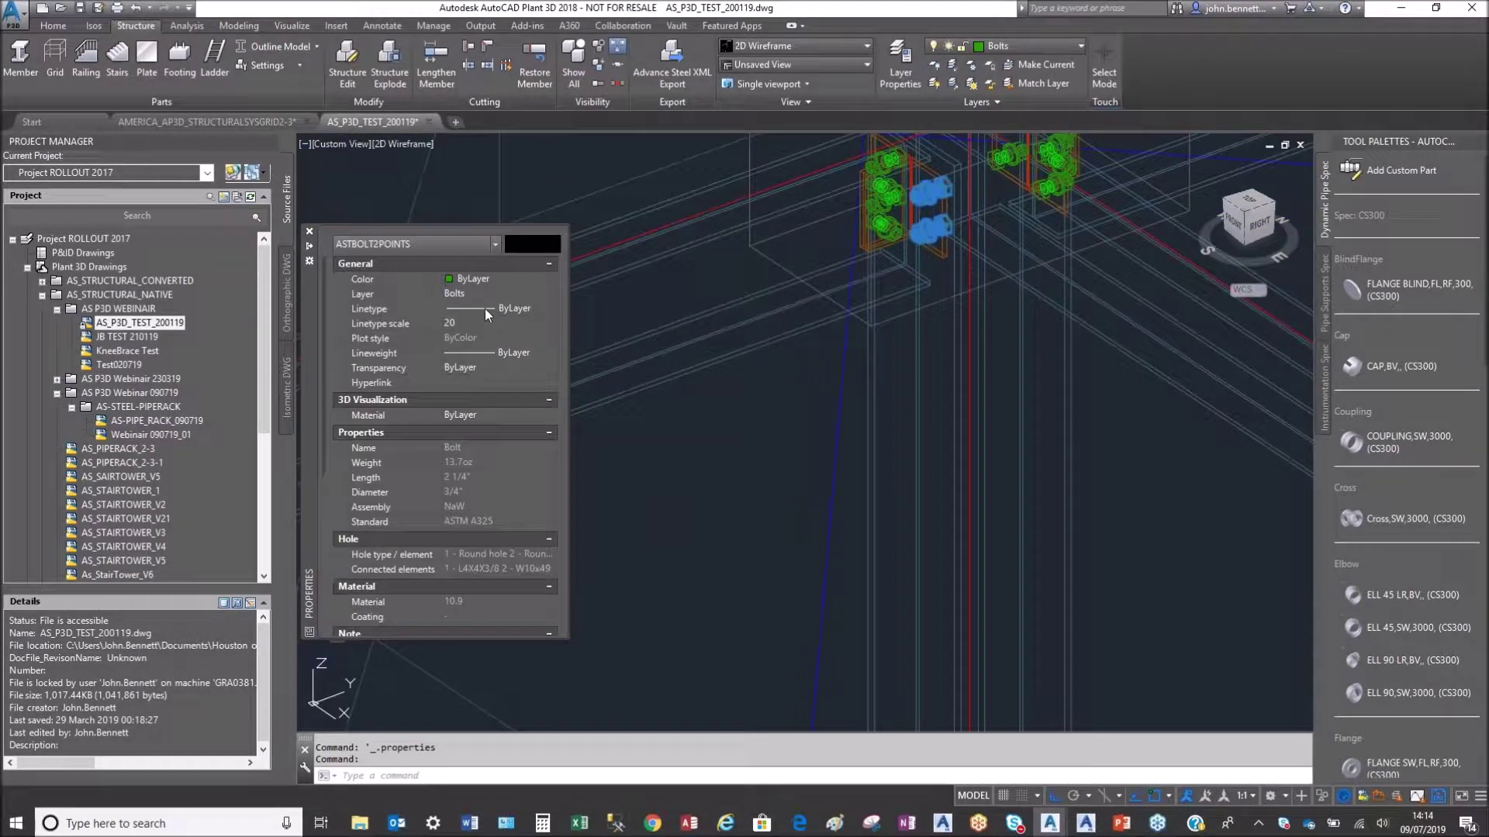
{"action": "left_click", "coordinate": [310, 233]}
{"action": "scroll", "coordinate": [613, 268], "scroll_direction": "down", "scroll_amount": 7}
{"action": "middle_click_drag", "start_coordinate": [542, 329], "coordinate": [794, 308]}
{"action": "scroll", "coordinate": [670, 285], "scroll_direction": "down", "scroll_amount": 2}
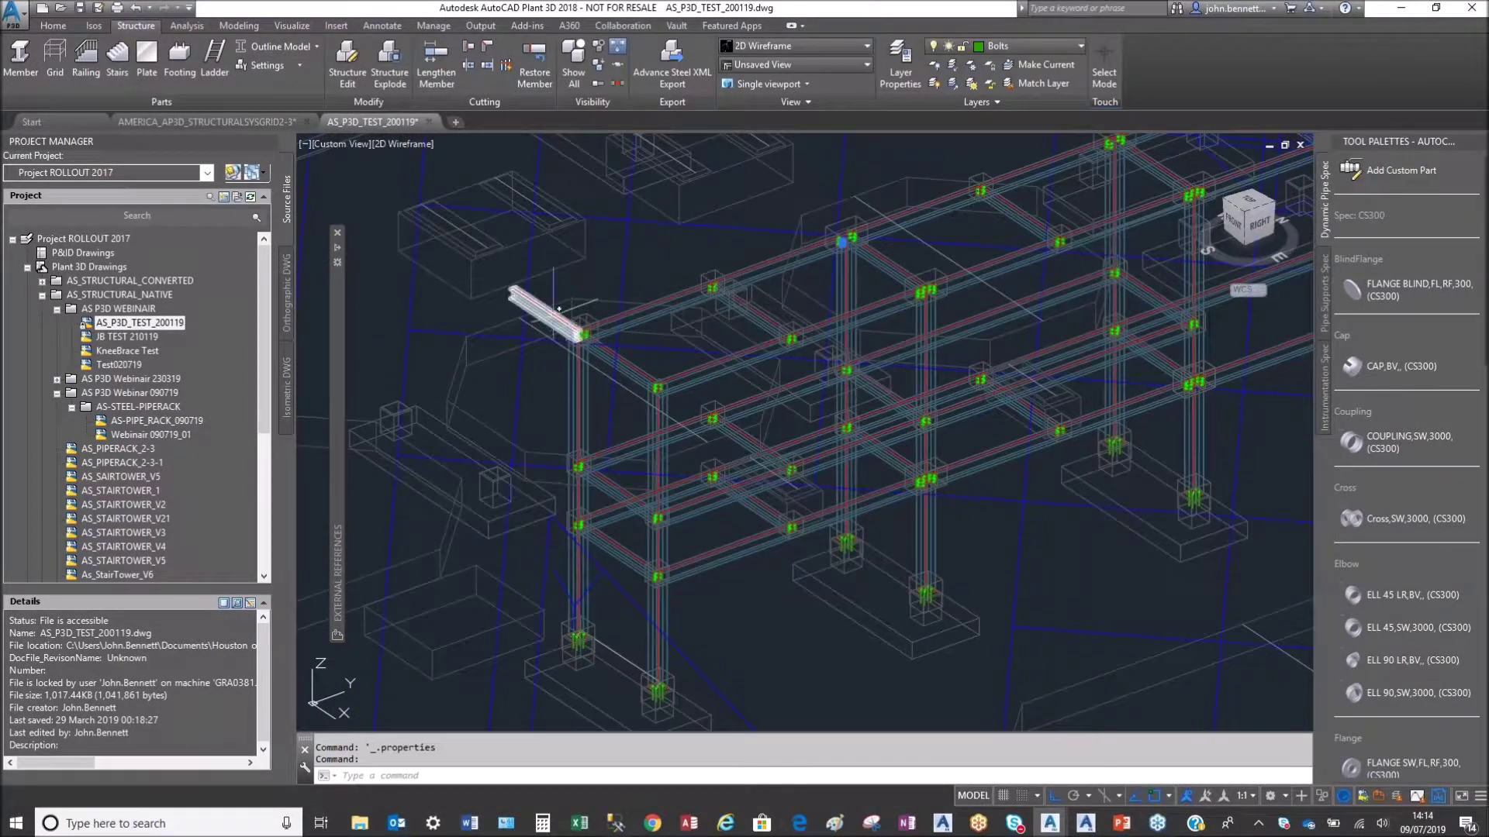
Step: Switch to the AMERICA_AP3D_STRUCTURALSYSGRID2-3 drawing and locate its entry in the project's PL3D_STRUCTURAL folder
{"action": "left_click", "coordinate": [216, 124]}
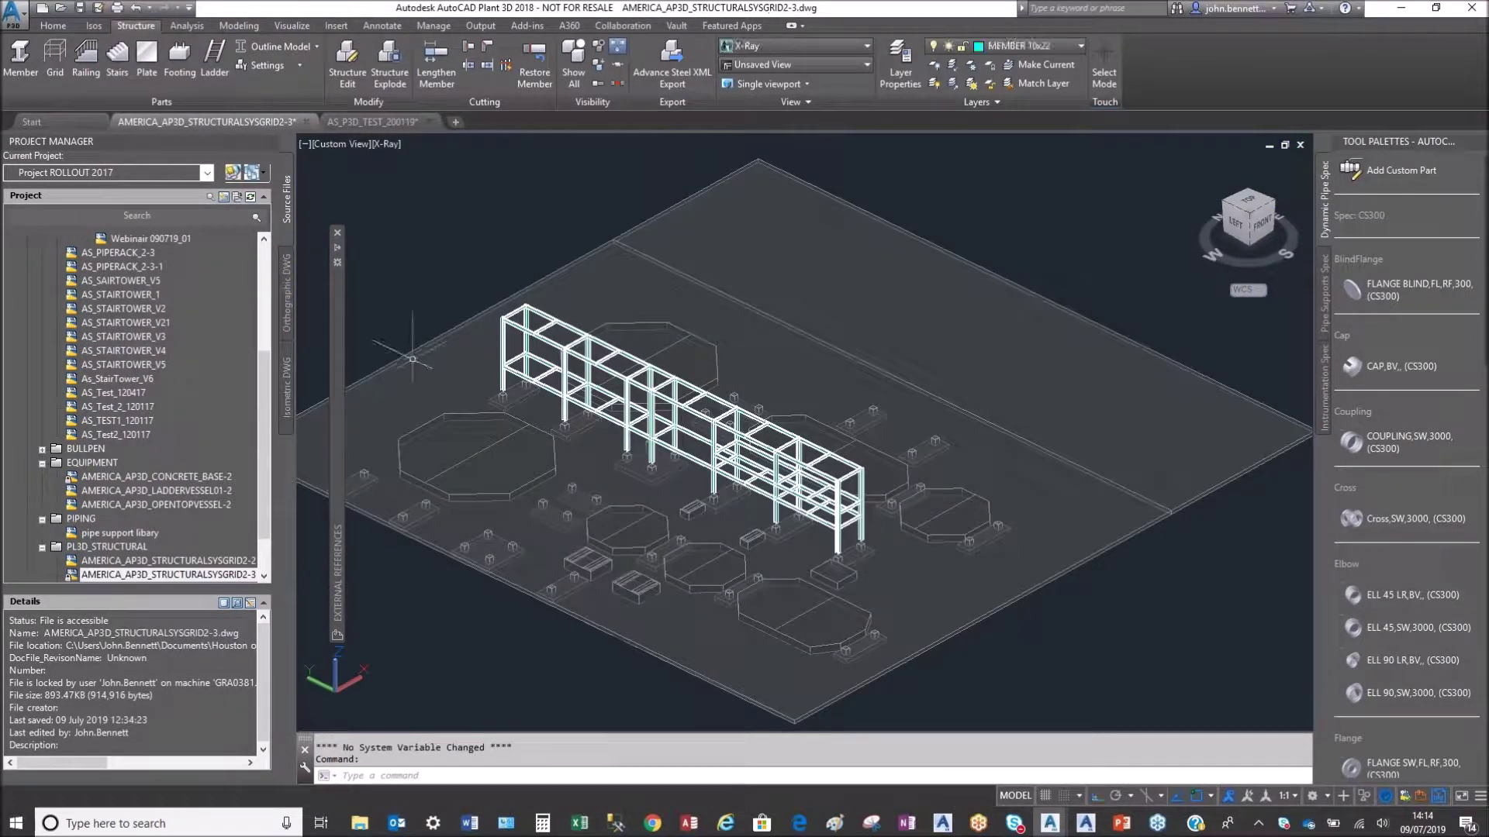
{"action": "middle_click_drag", "start_coordinate": [422, 345], "coordinate": [437, 338]}
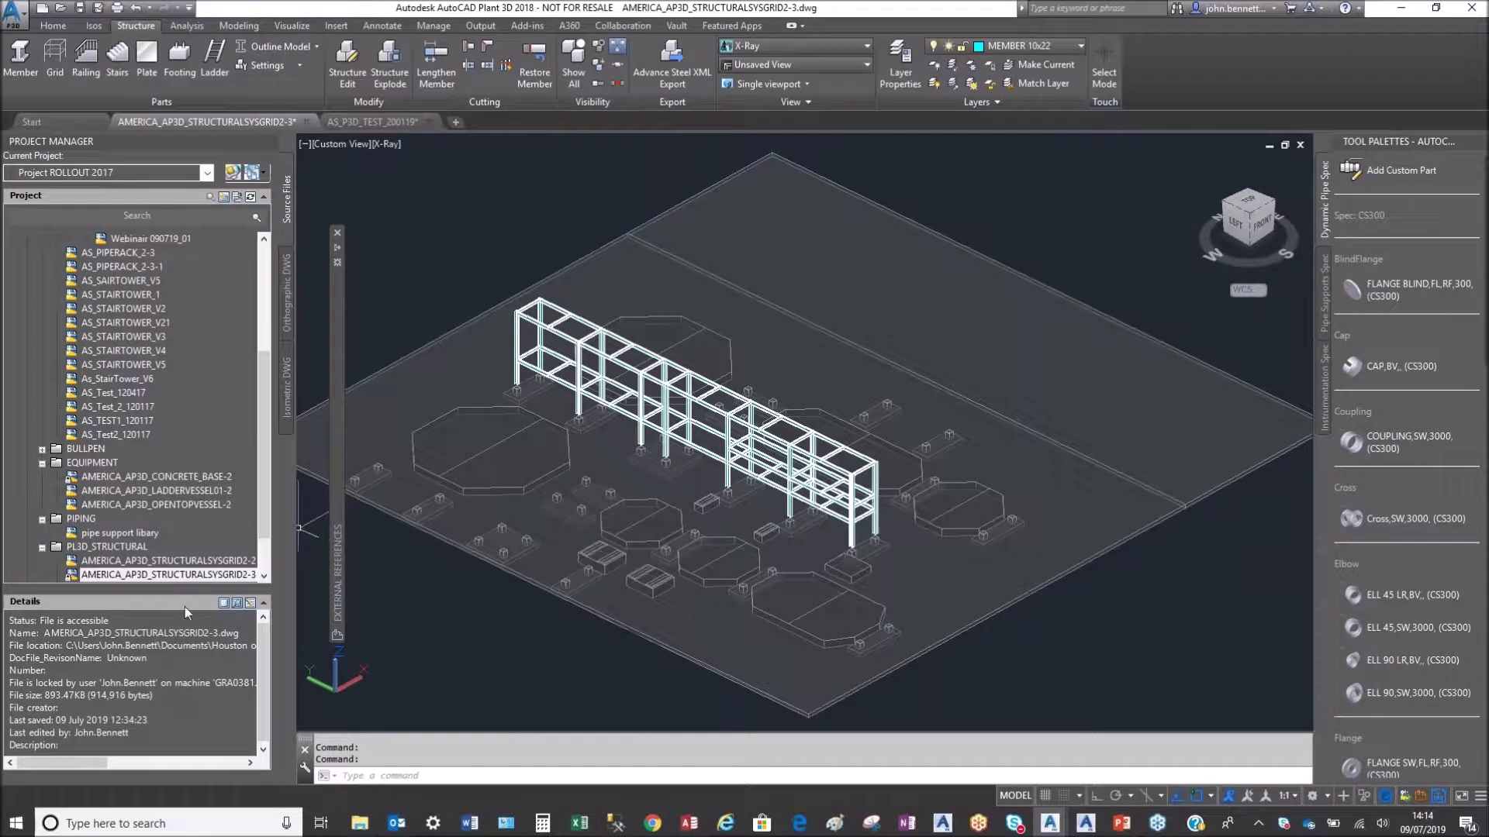
{"action": "scroll", "coordinate": [182, 564], "scroll_direction": "down", "scroll_amount": 1}
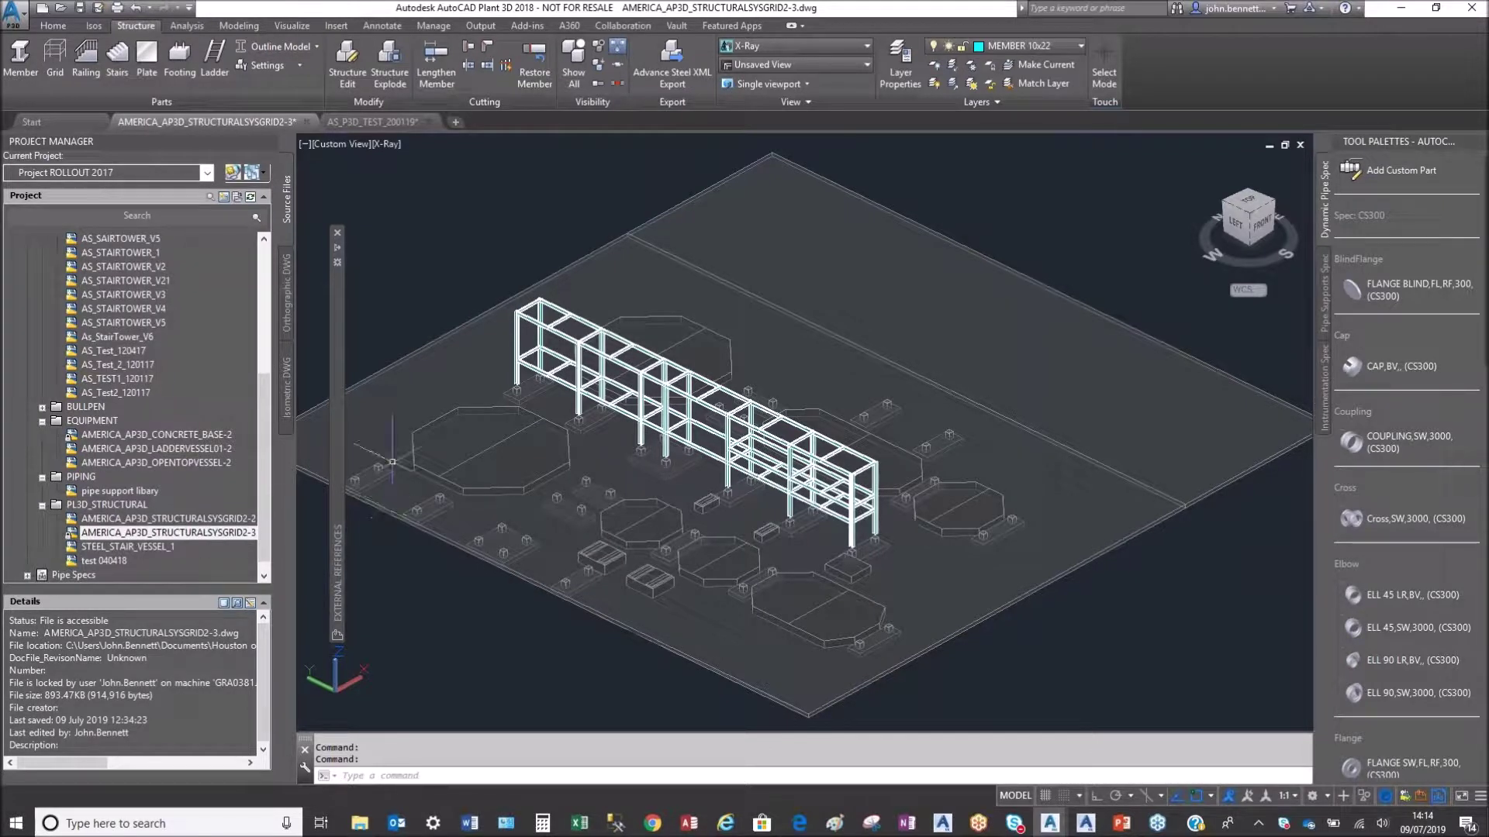
Step: Highlight individual Plant 3D columns, longitudinal beams and cross members of the pipe rack, and clear the selection
{"action": "left_click", "coordinate": [516, 332]}
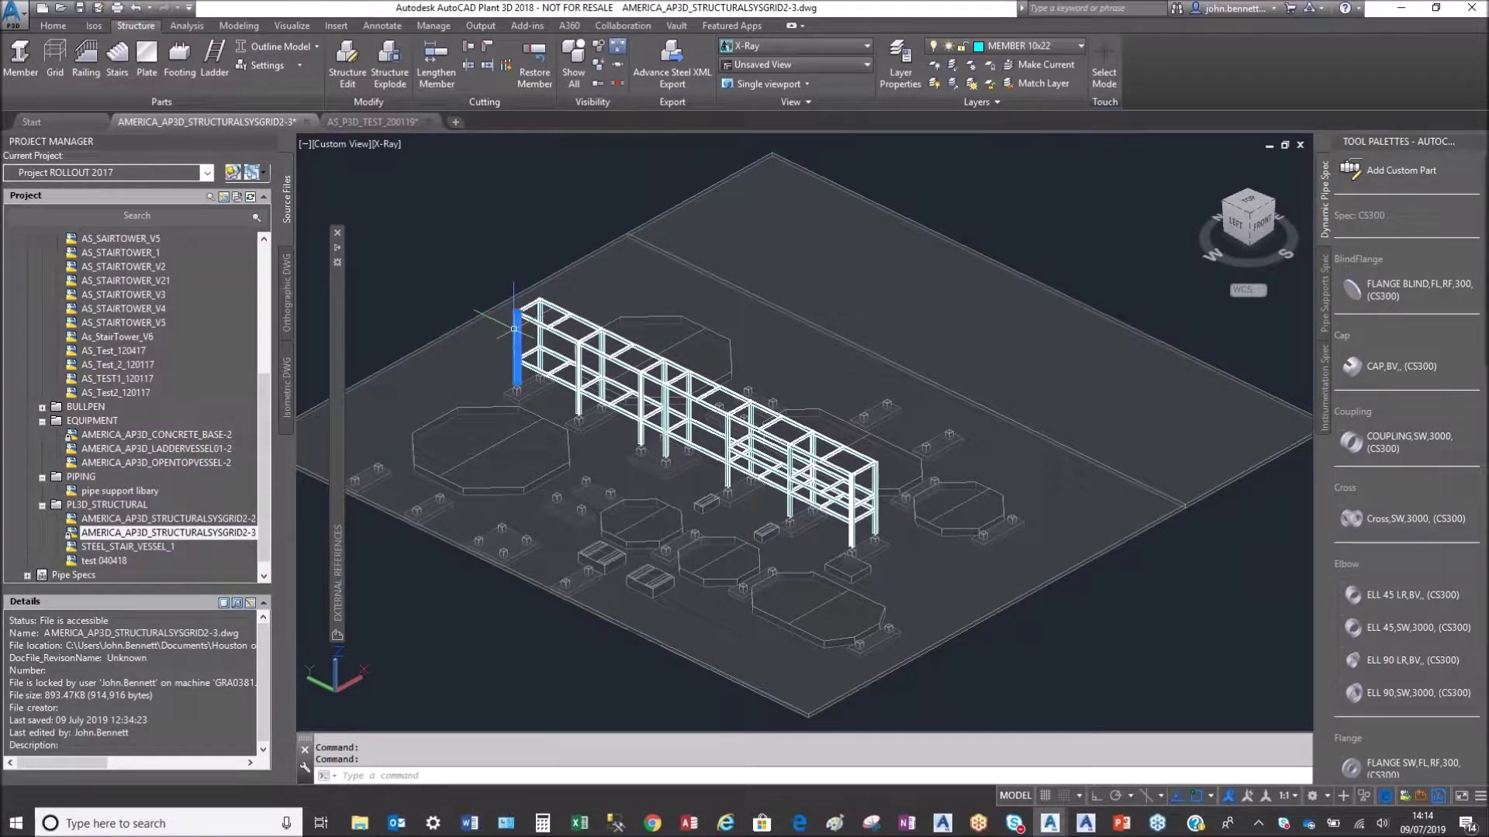
{"action": "left_click", "coordinate": [542, 304]}
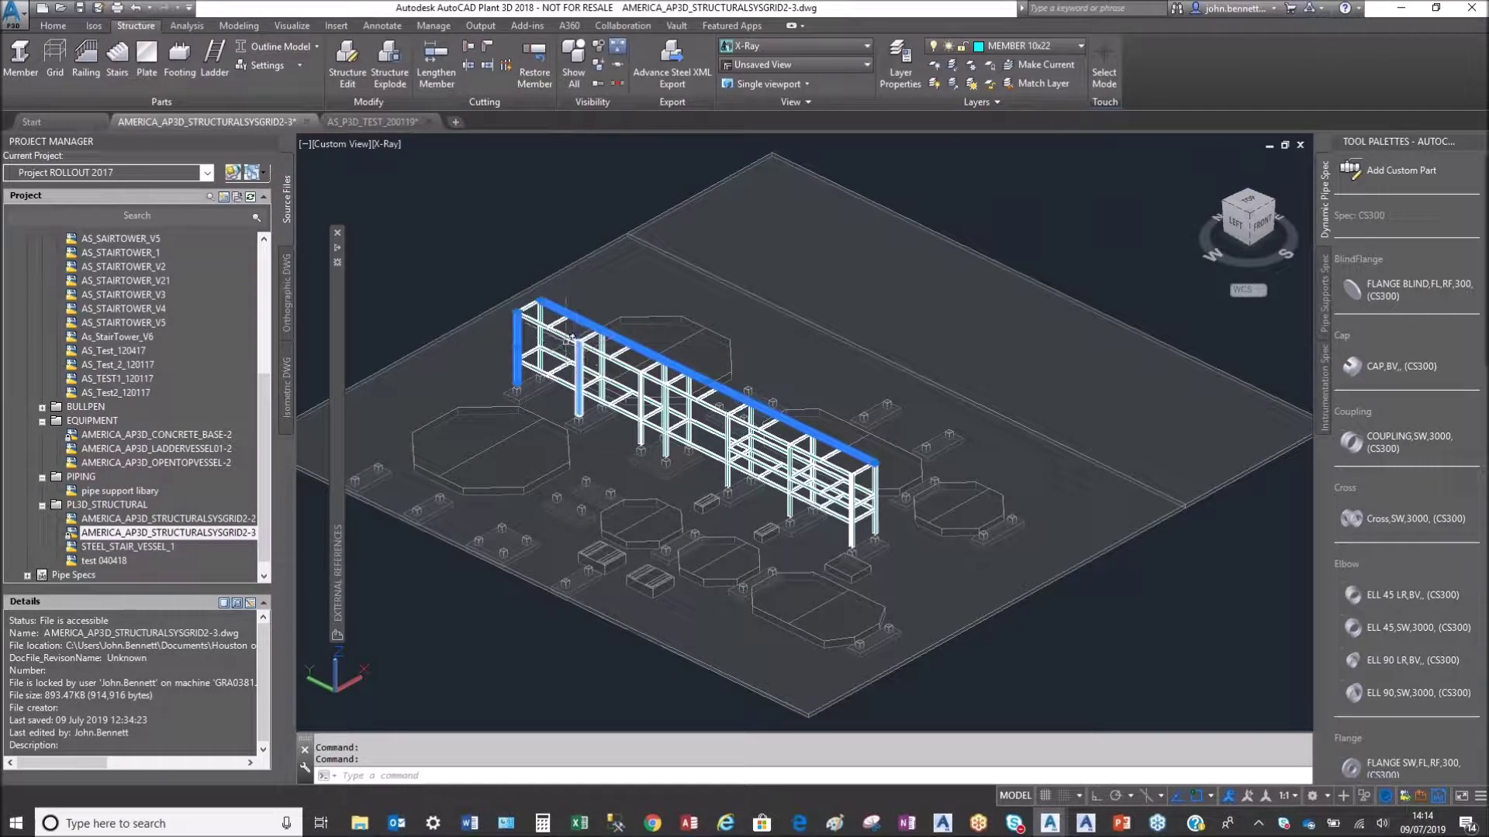
{"action": "scroll", "coordinate": [588, 369], "scroll_direction": "up", "scroll_amount": 5}
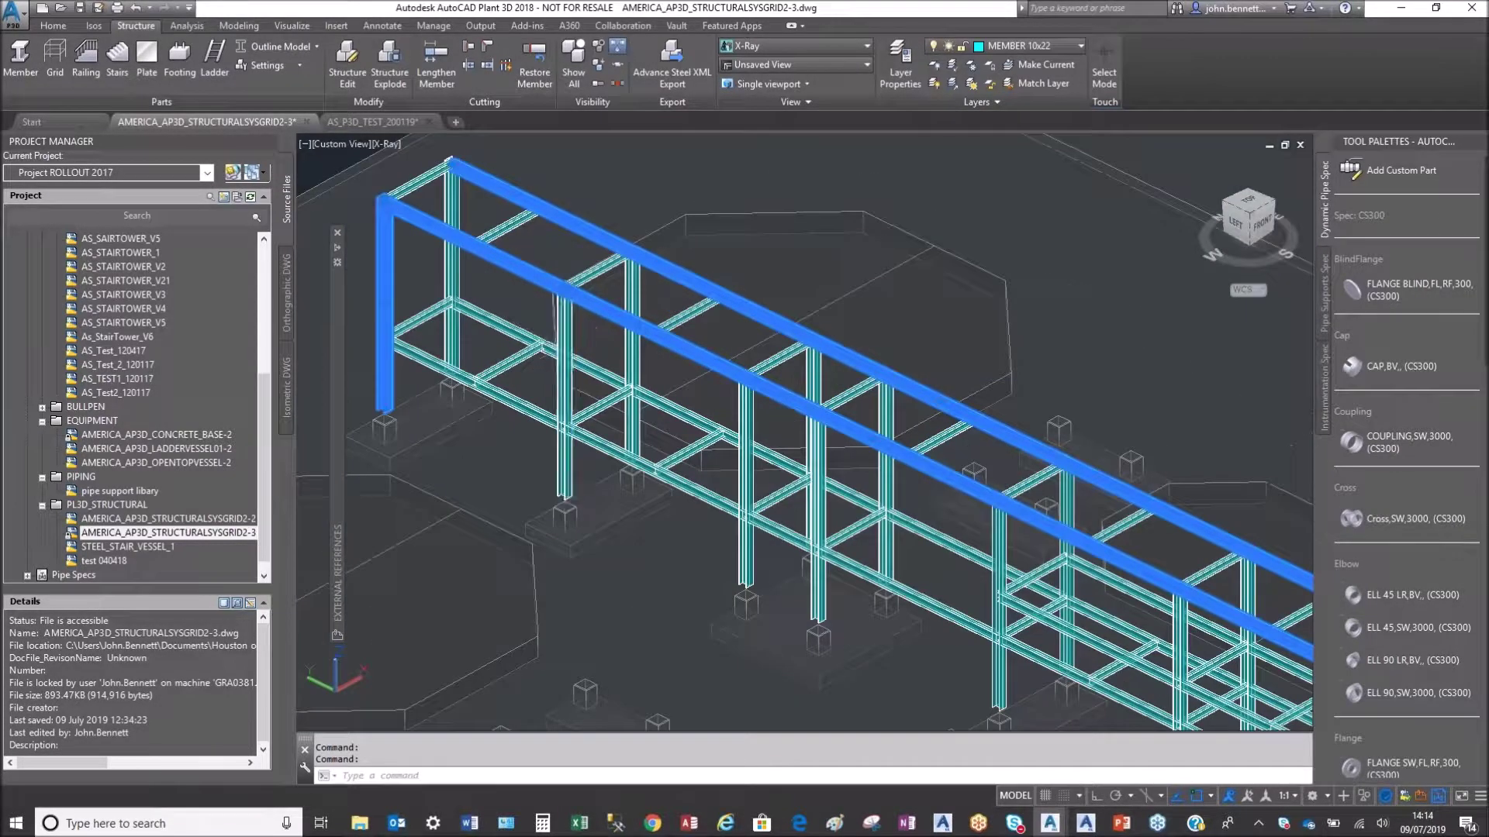
{"action": "left_click", "coordinate": [556, 341]}
{"action": "left_click", "coordinate": [495, 393]}
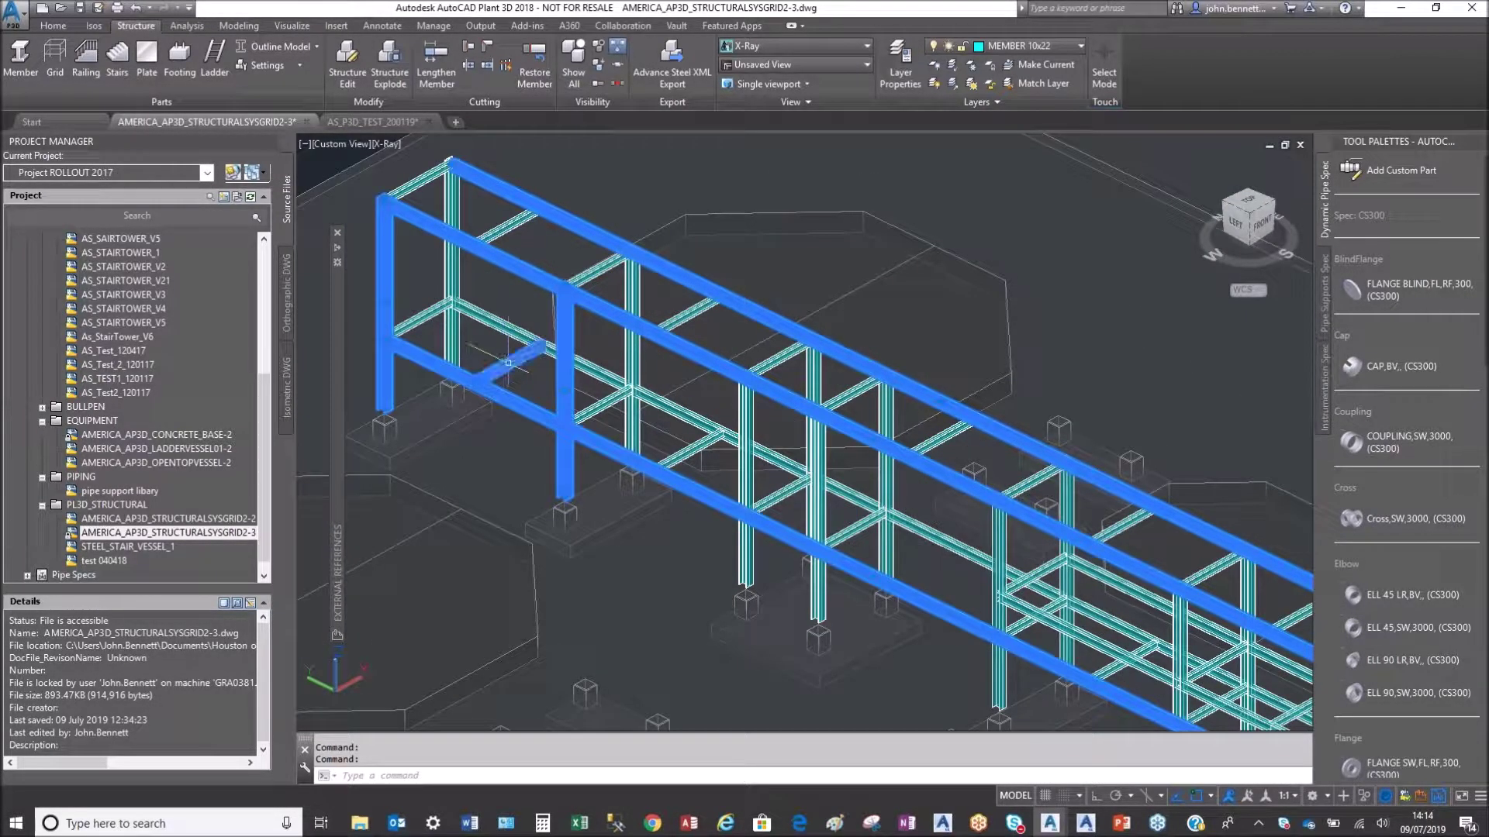
{"action": "left_click", "coordinate": [500, 327]}
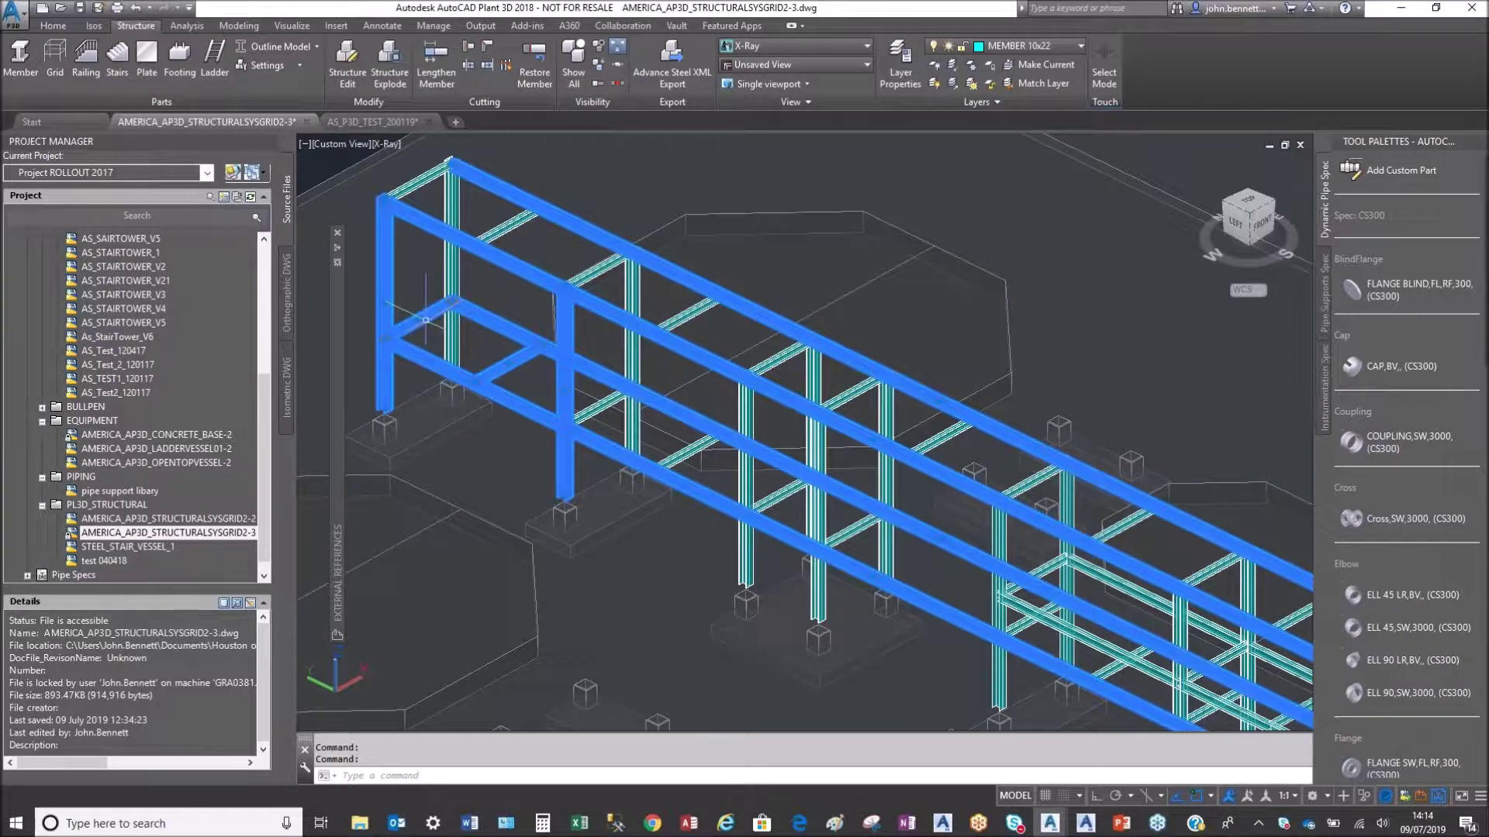
{"action": "mouse_move", "coordinate": [338, 259]}
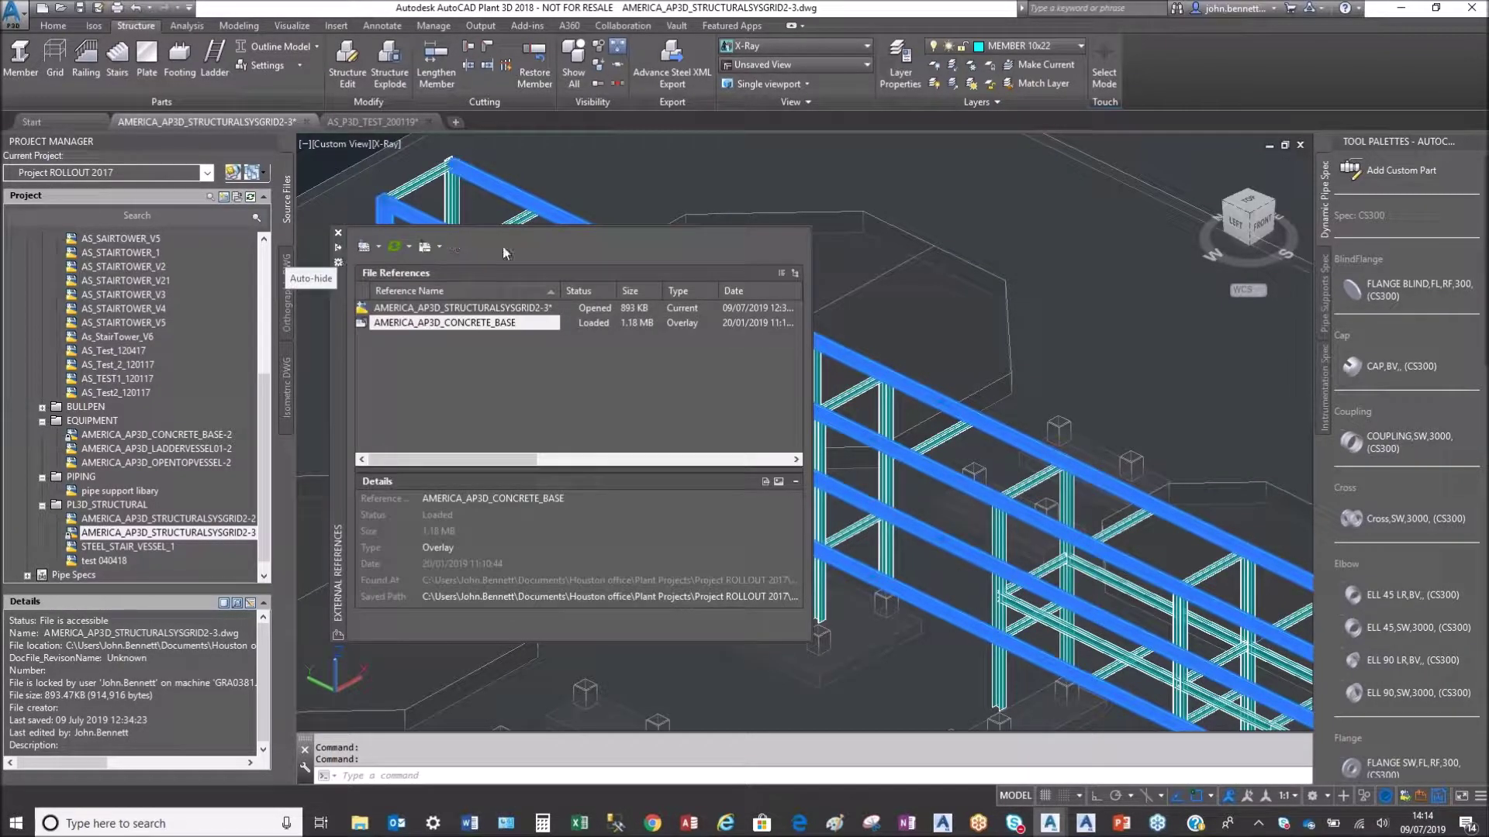
{"action": "left_click", "coordinate": [856, 260]}
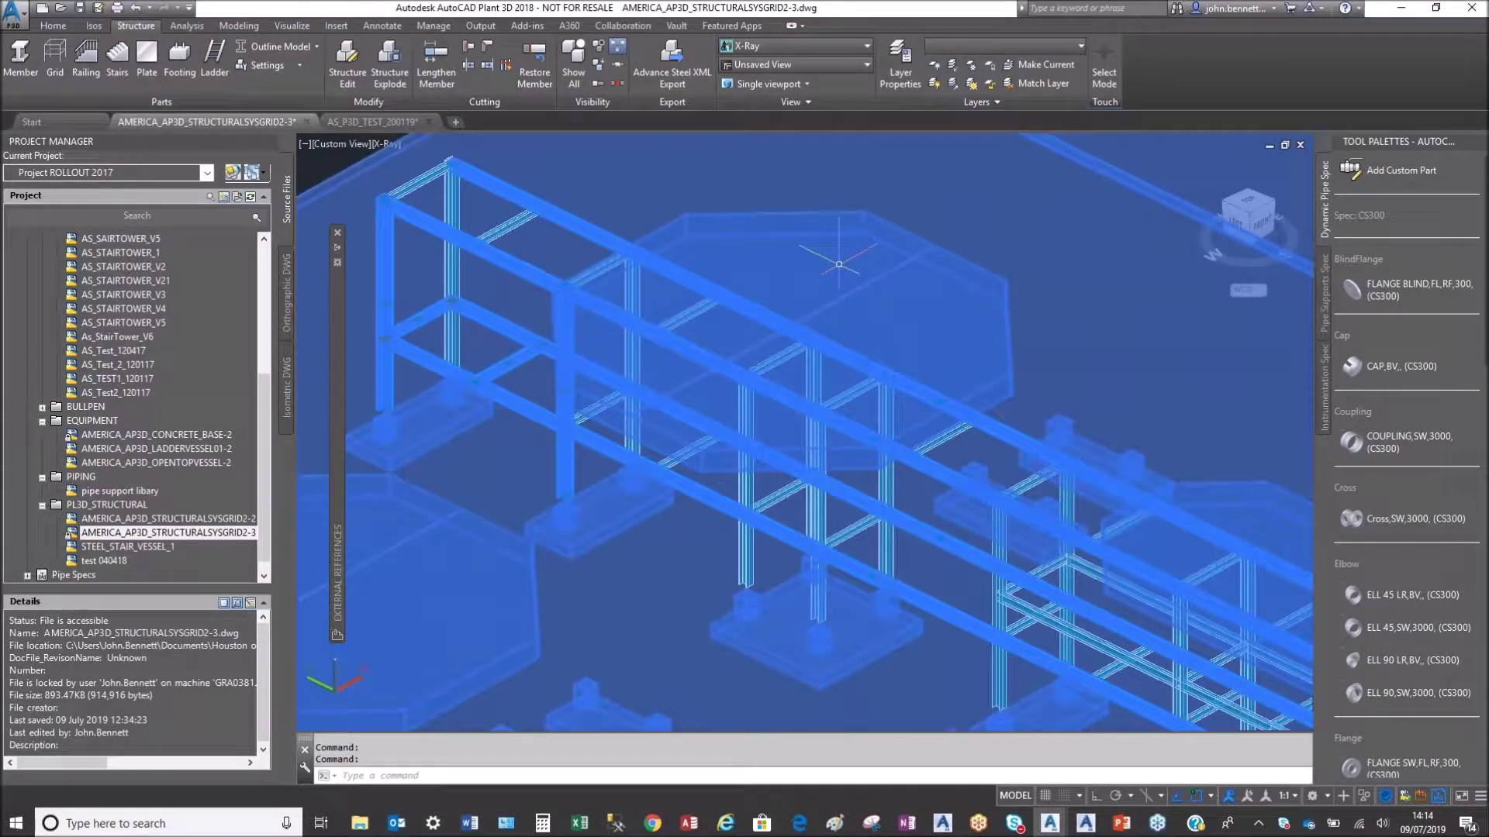
{"action": "key", "text": "Escape"}
{"action": "key", "text": "Escape"}
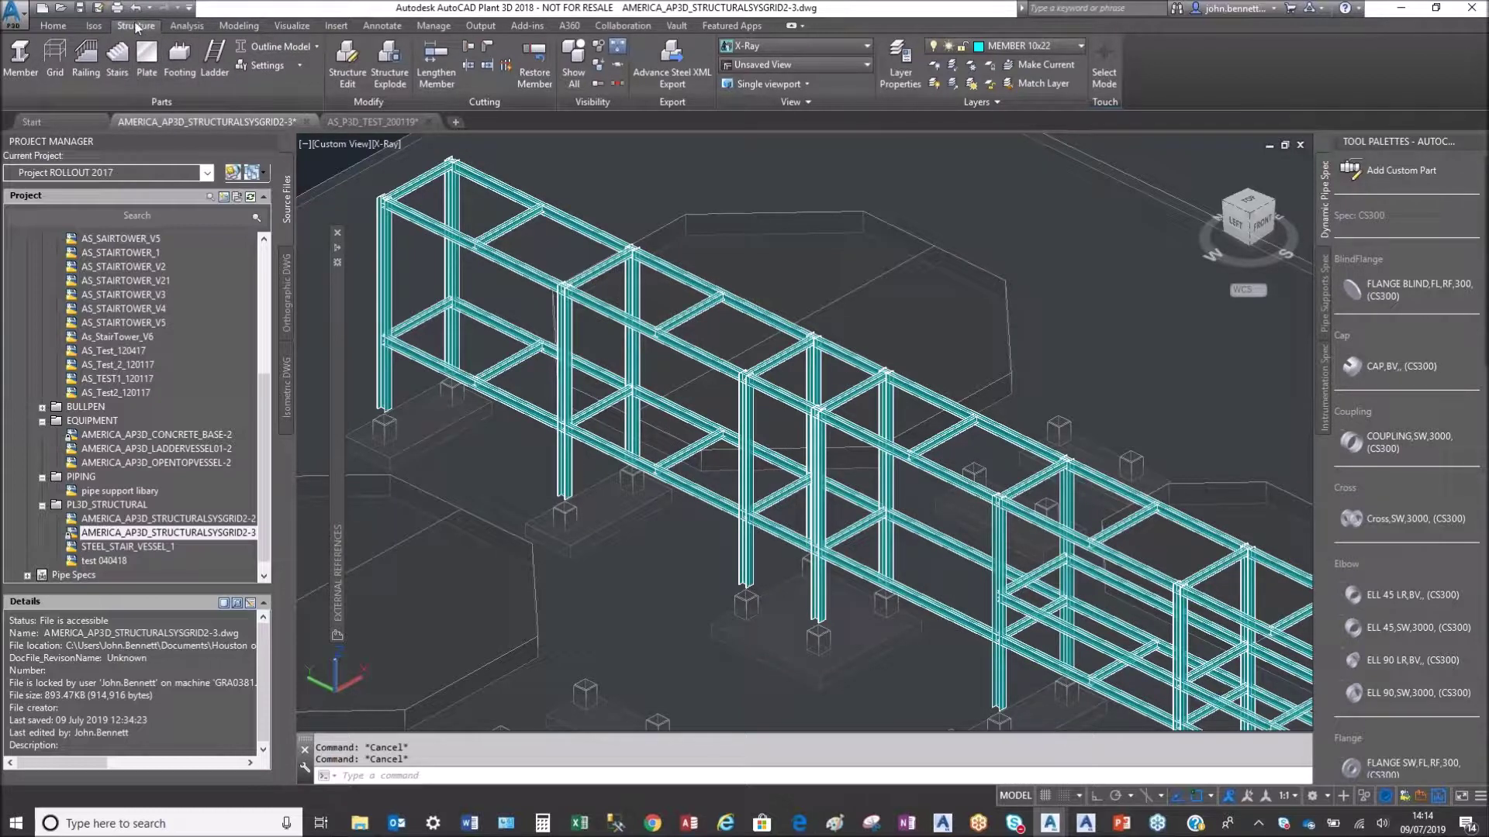
Step: Start an Advance Steel XML export and set its output file to AS_webinair090719.smlx in the SMLX files folder
{"action": "left_click", "coordinate": [676, 75]}
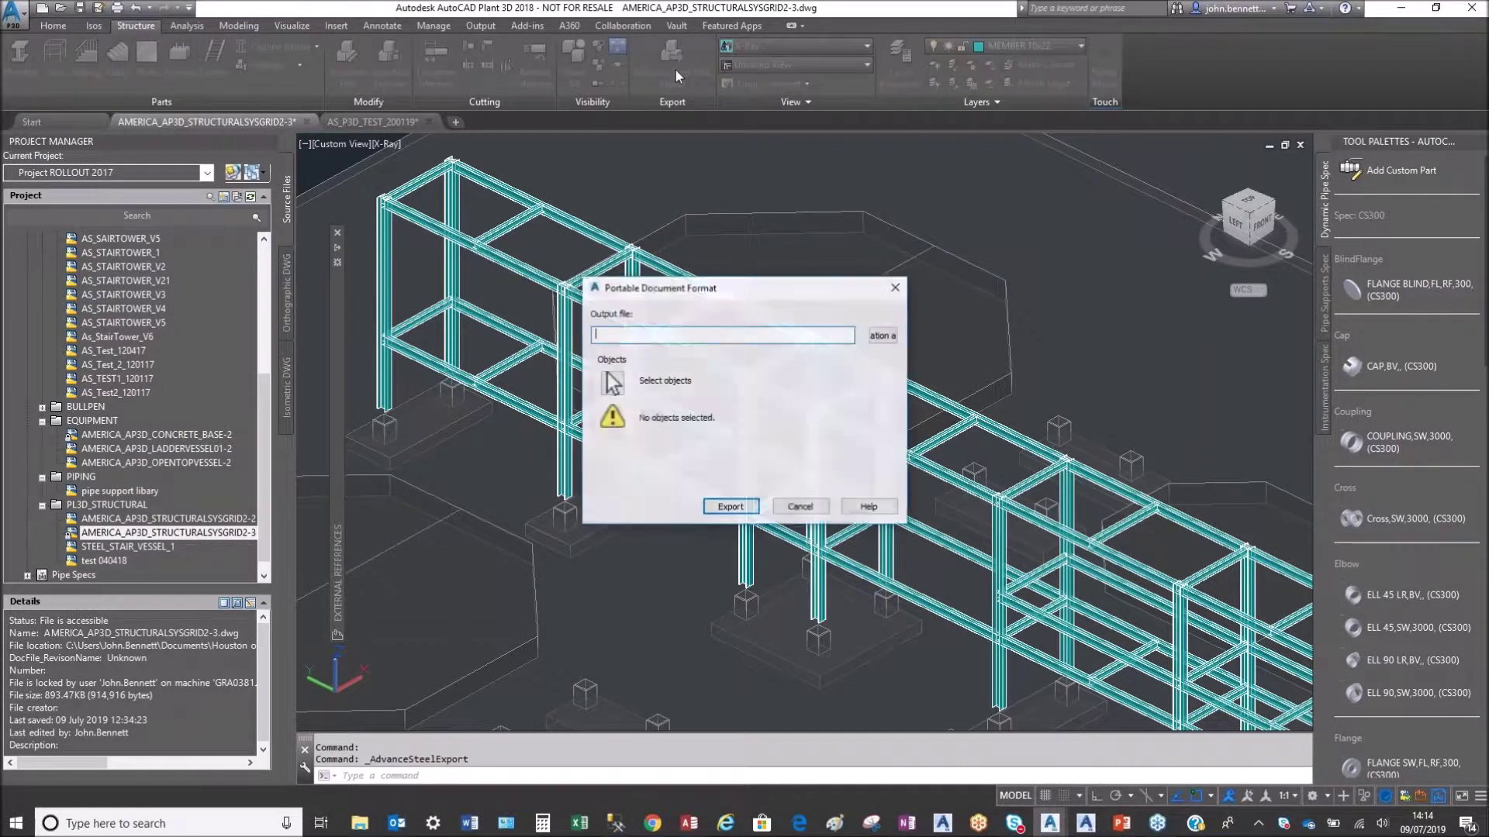
{"action": "left_click_drag", "start_coordinate": [673, 295], "coordinate": [999, 235]}
{"action": "left_click", "coordinate": [1158, 267]}
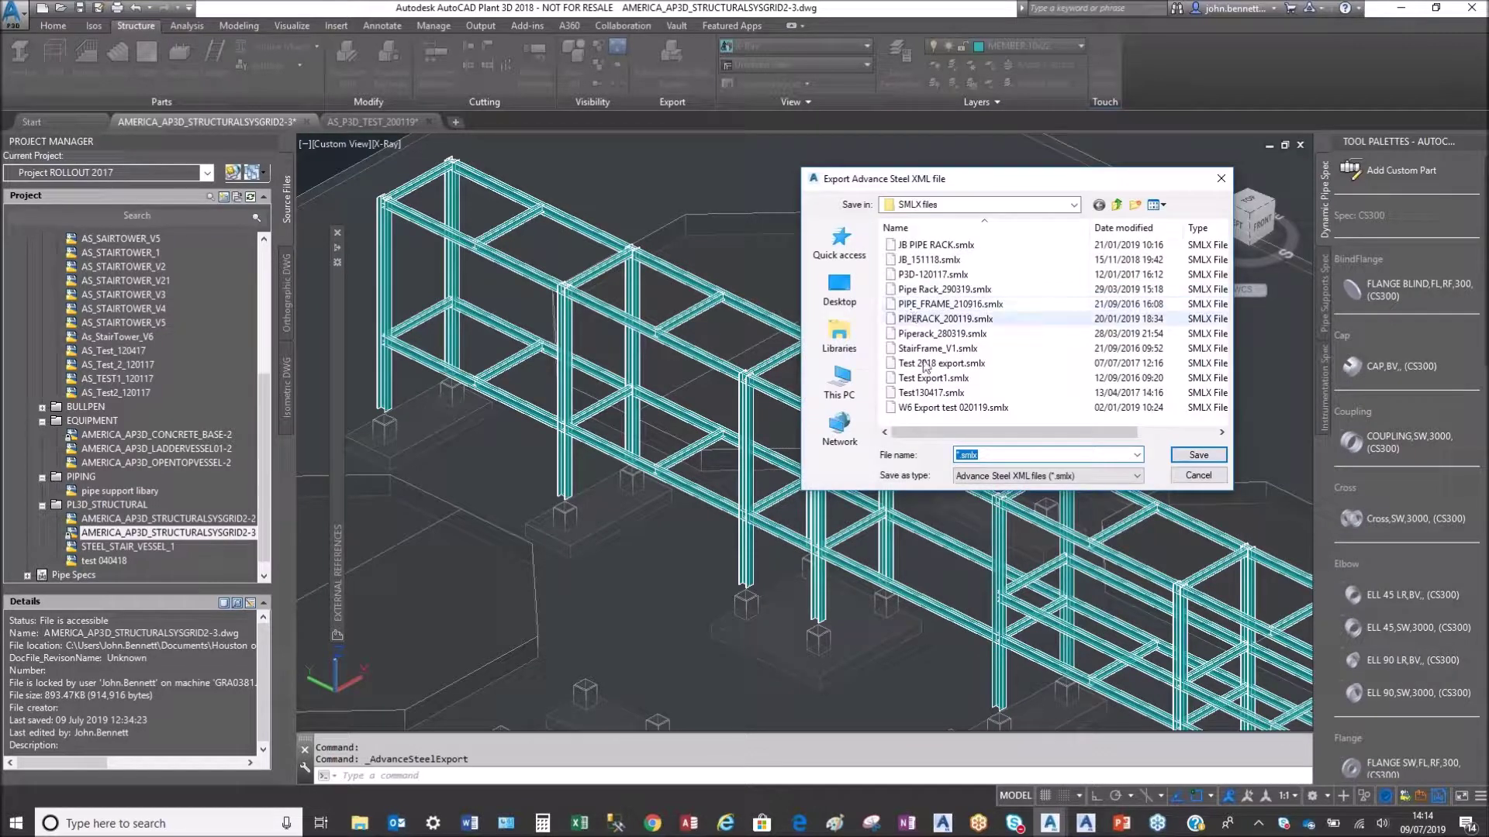
{"action": "left_click", "coordinate": [1074, 207]}
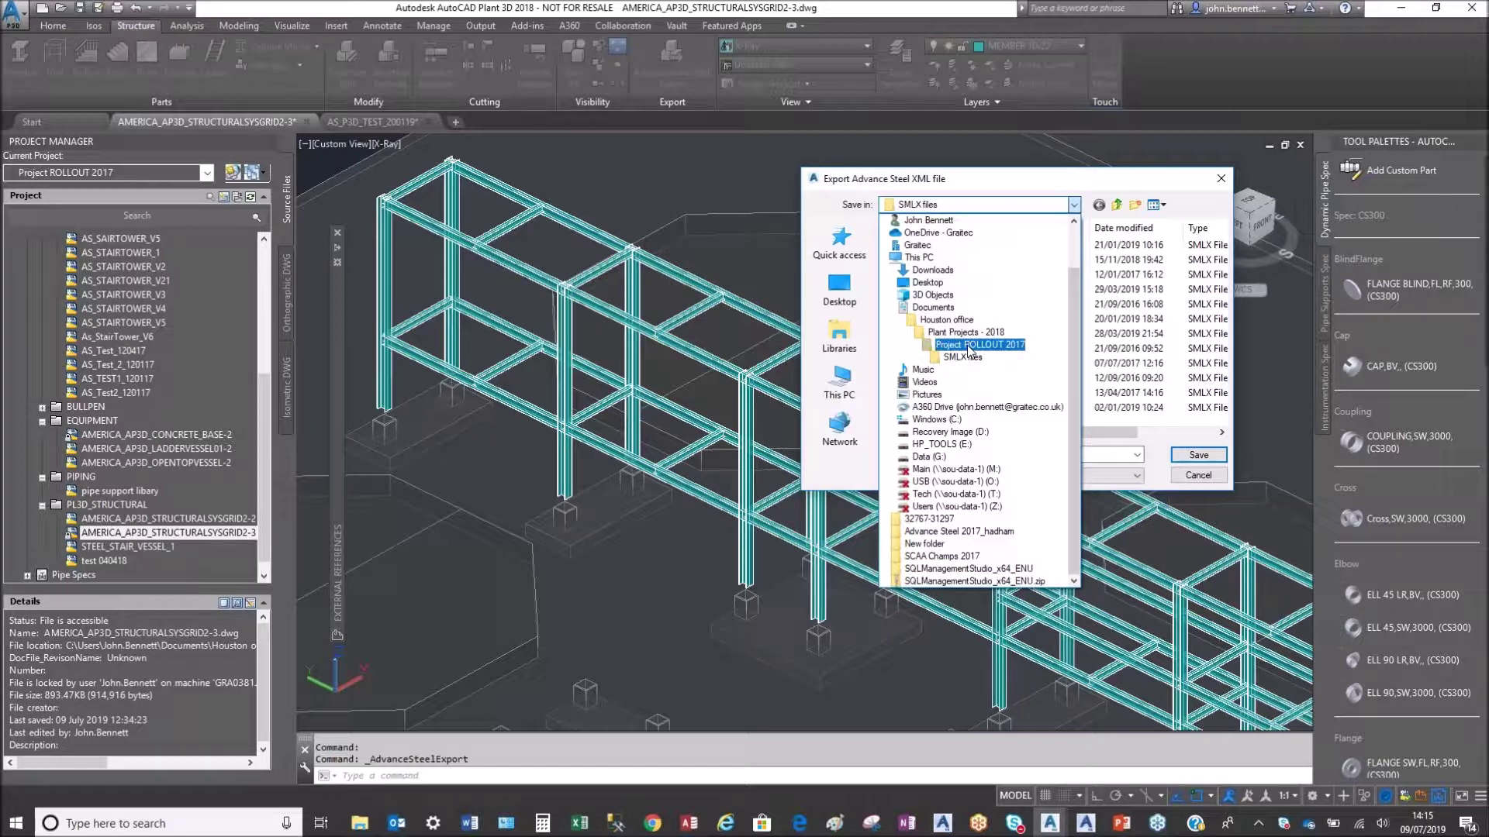
{"action": "left_click", "coordinate": [1049, 181]}
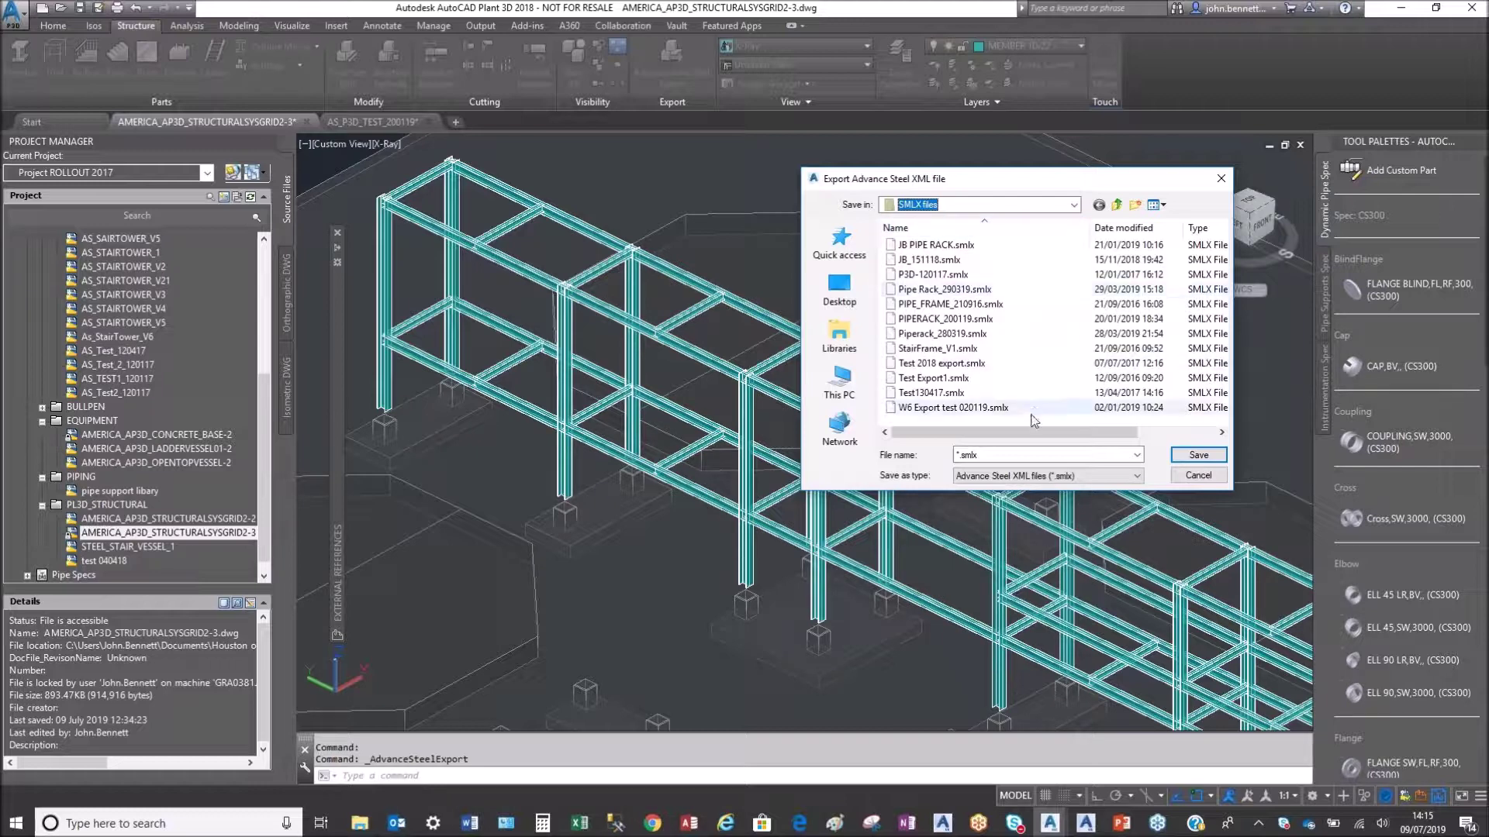
{"action": "double_click", "coordinate": [958, 456]}
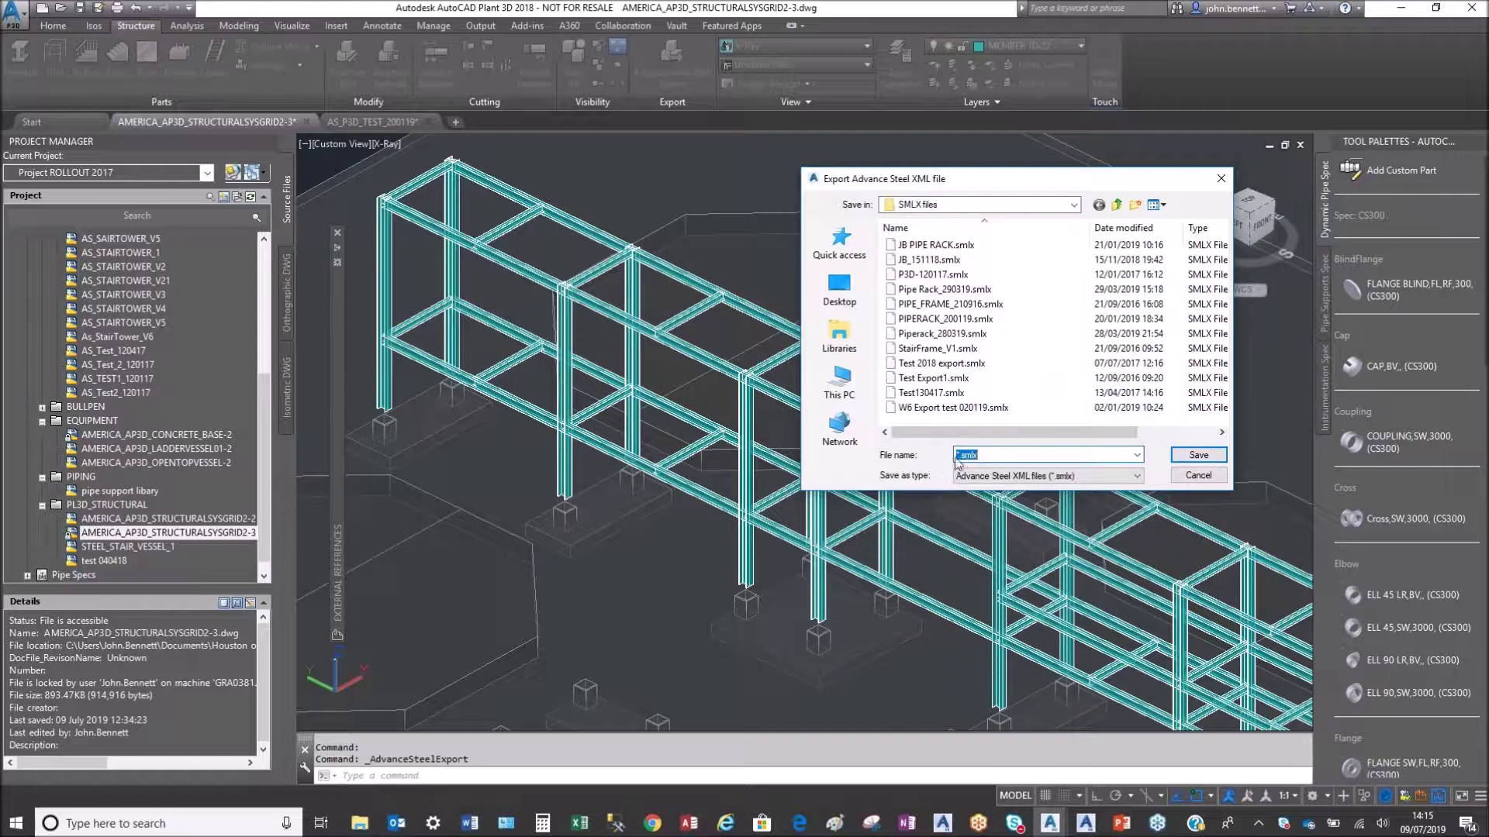
{"action": "left_click", "coordinate": [956, 456]}
{"action": "type", "text": "AS"}
{"action": "type", "text": "_webinair090719"}
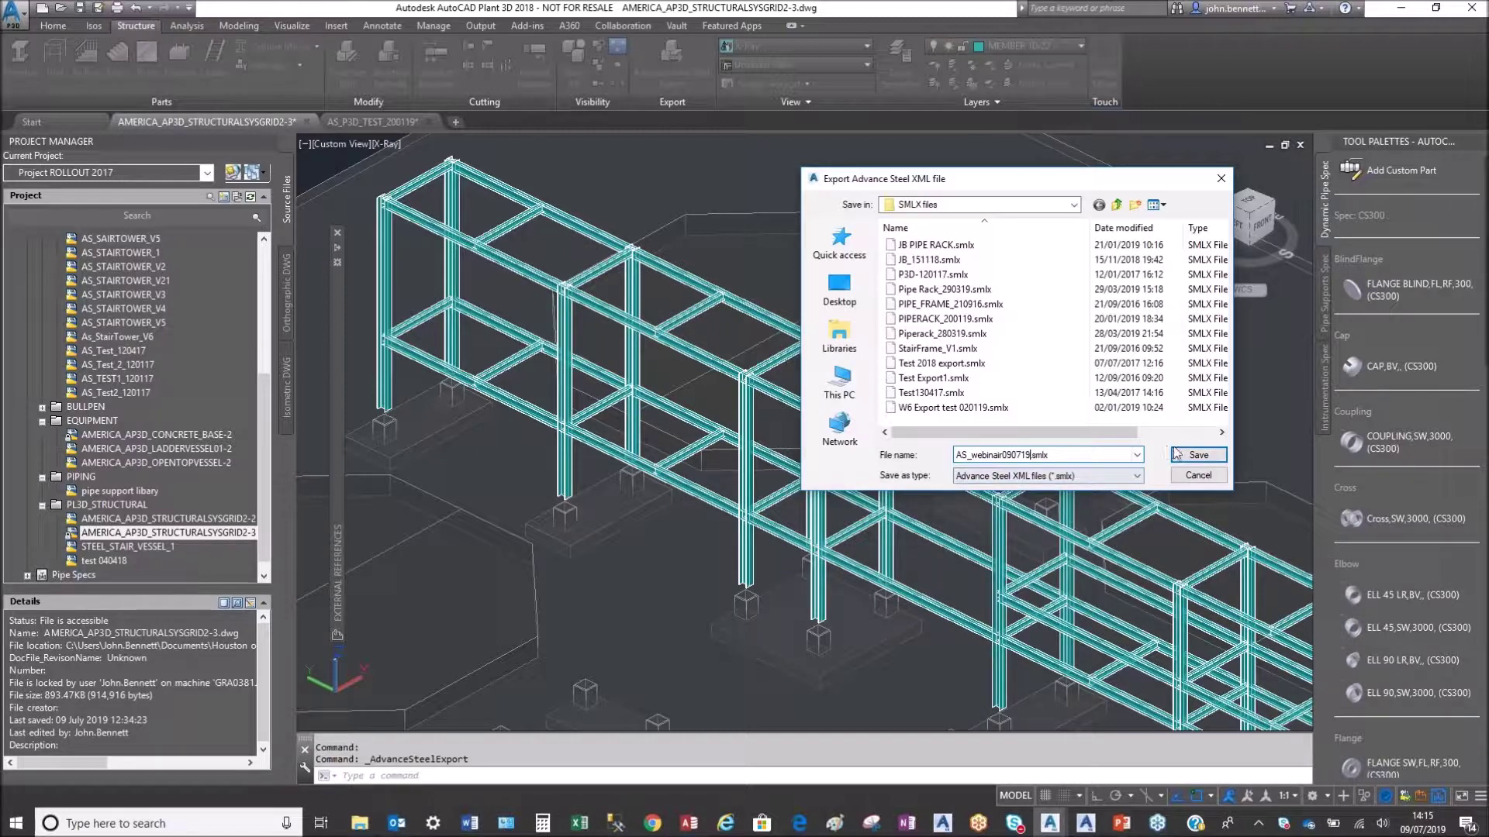
{"action": "left_click", "coordinate": [1197, 455]}
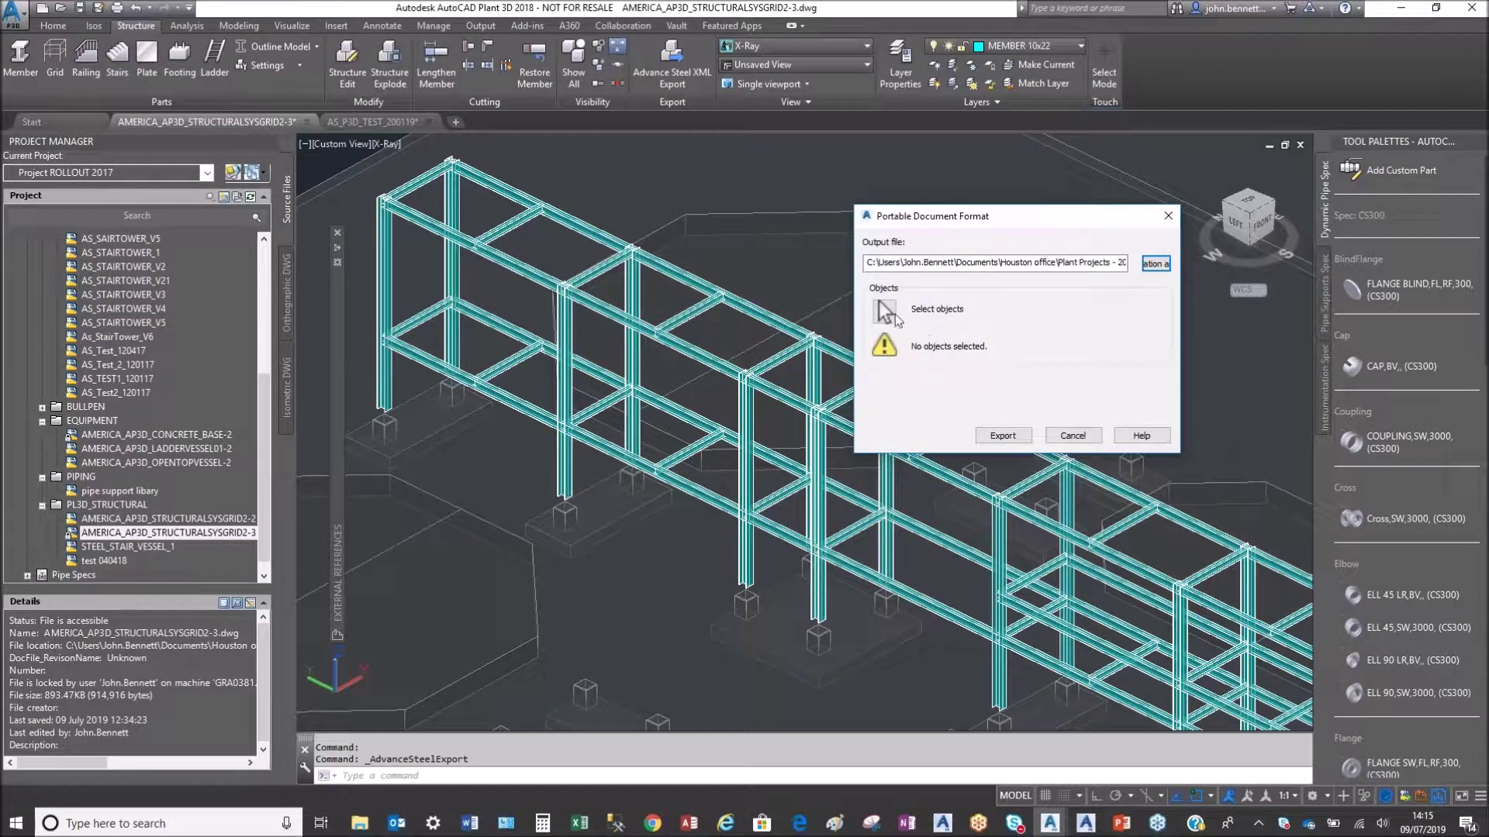
Step: Select the complete pipe rack structure as the export objects and export it to the Advance Steel XML file
{"action": "left_click", "coordinate": [884, 312]}
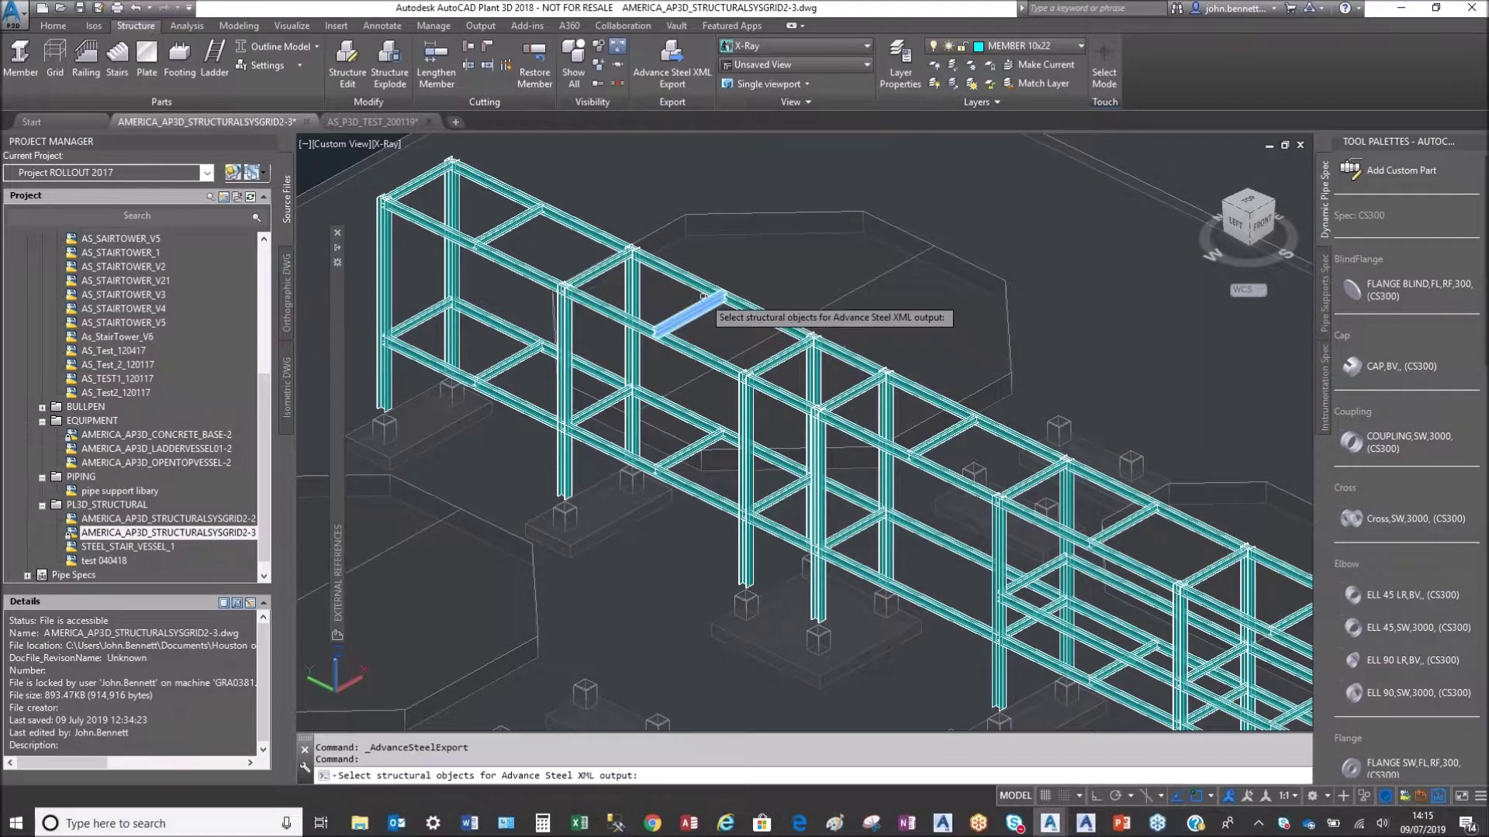
{"action": "scroll", "coordinate": [717, 295], "scroll_direction": "down", "scroll_amount": 6}
{"action": "left_click", "coordinate": [562, 473]}
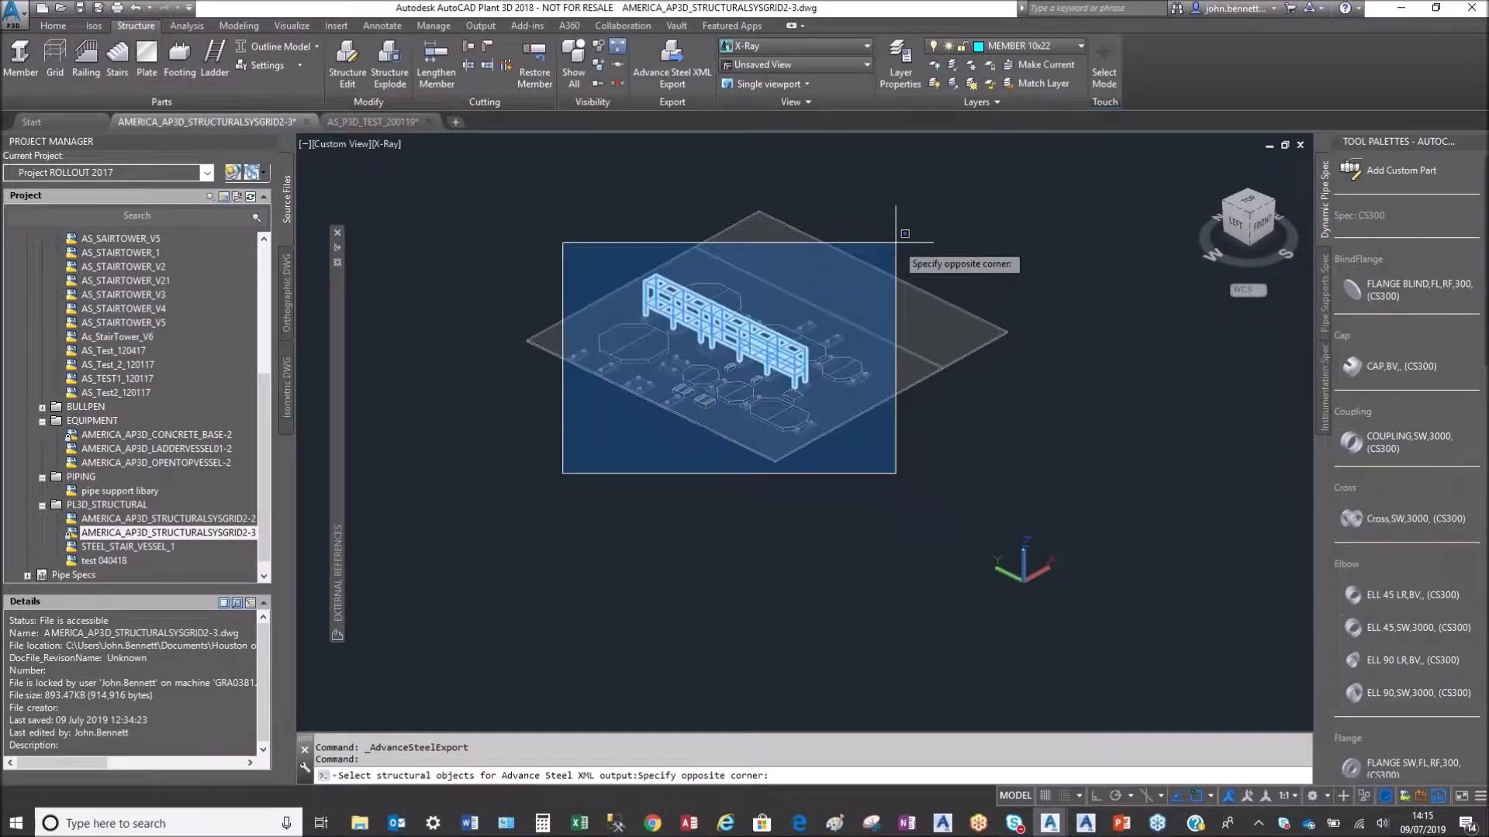
{"action": "left_click", "coordinate": [914, 226]}
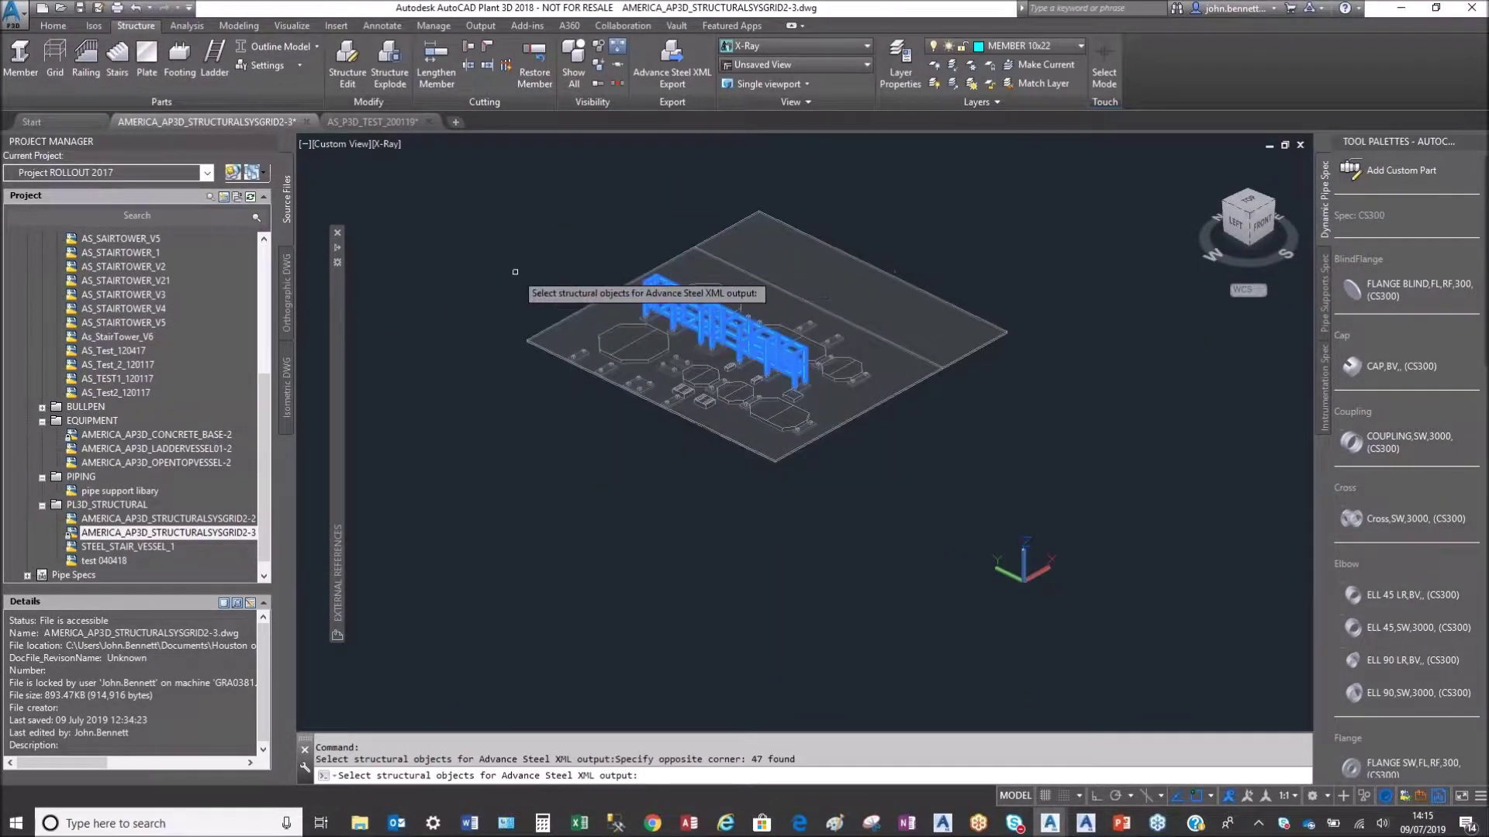
{"action": "key", "text": "Return"}
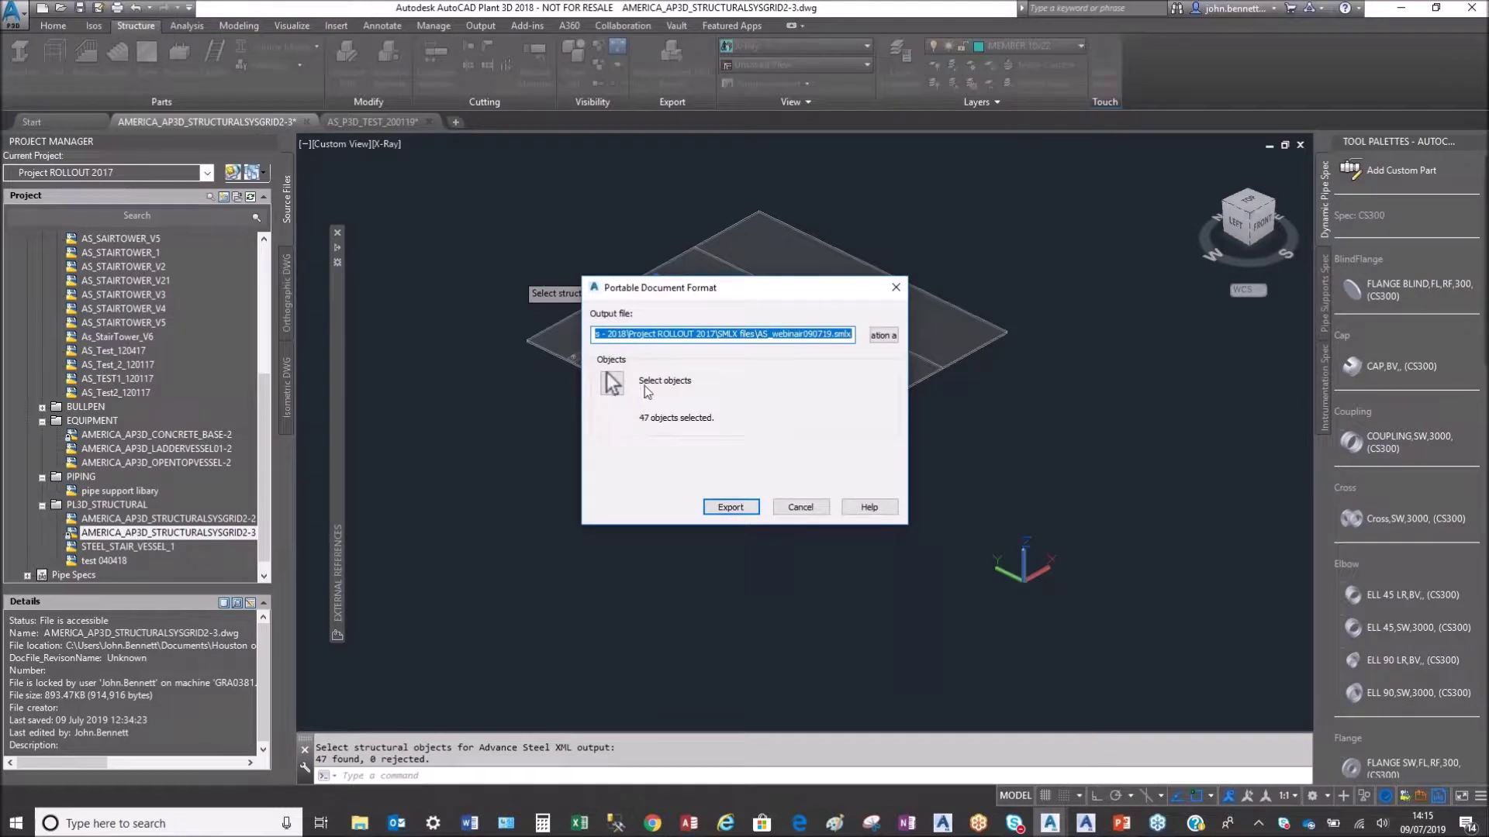
{"action": "left_click", "coordinate": [717, 509]}
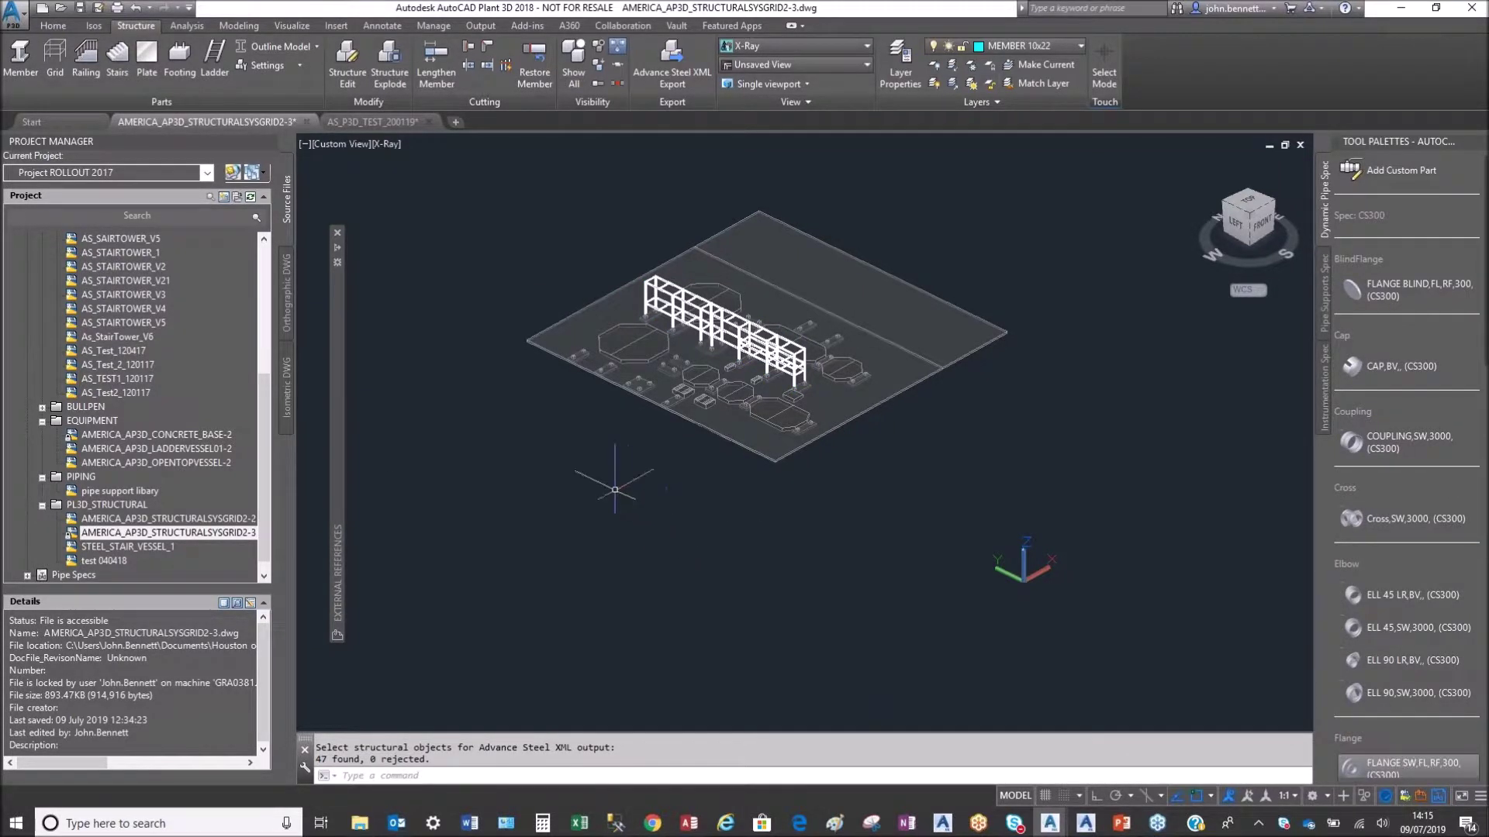
Step: Select the Webinair 090719_01 drawing in the AS-STEEL-PIPERACK project folder to check its details, and switch to Advance Steel
{"action": "left_click_drag", "start_coordinate": [259, 445], "coordinate": [272, 293]}
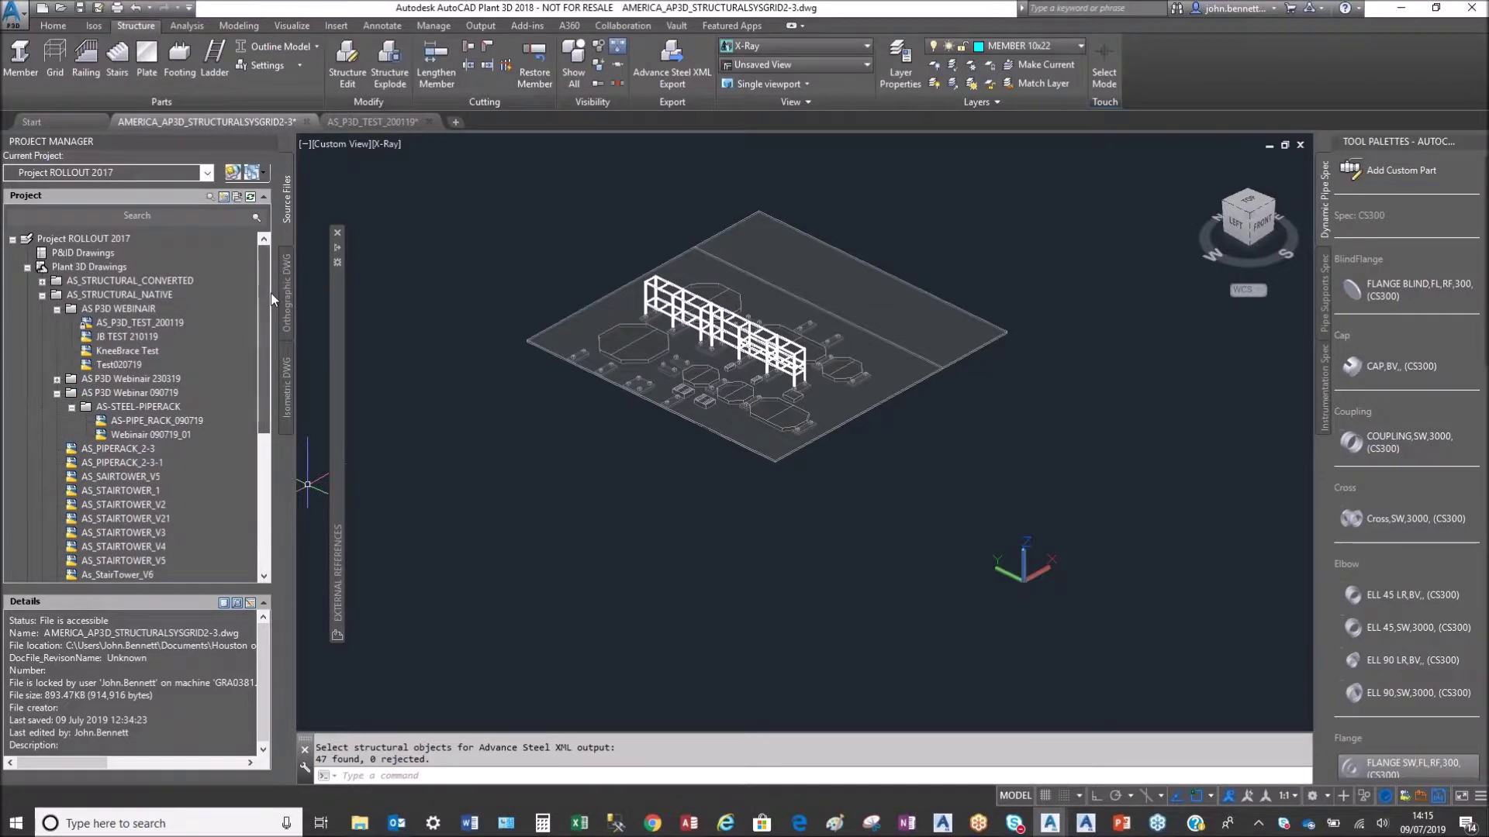
{"action": "left_click", "coordinate": [149, 436]}
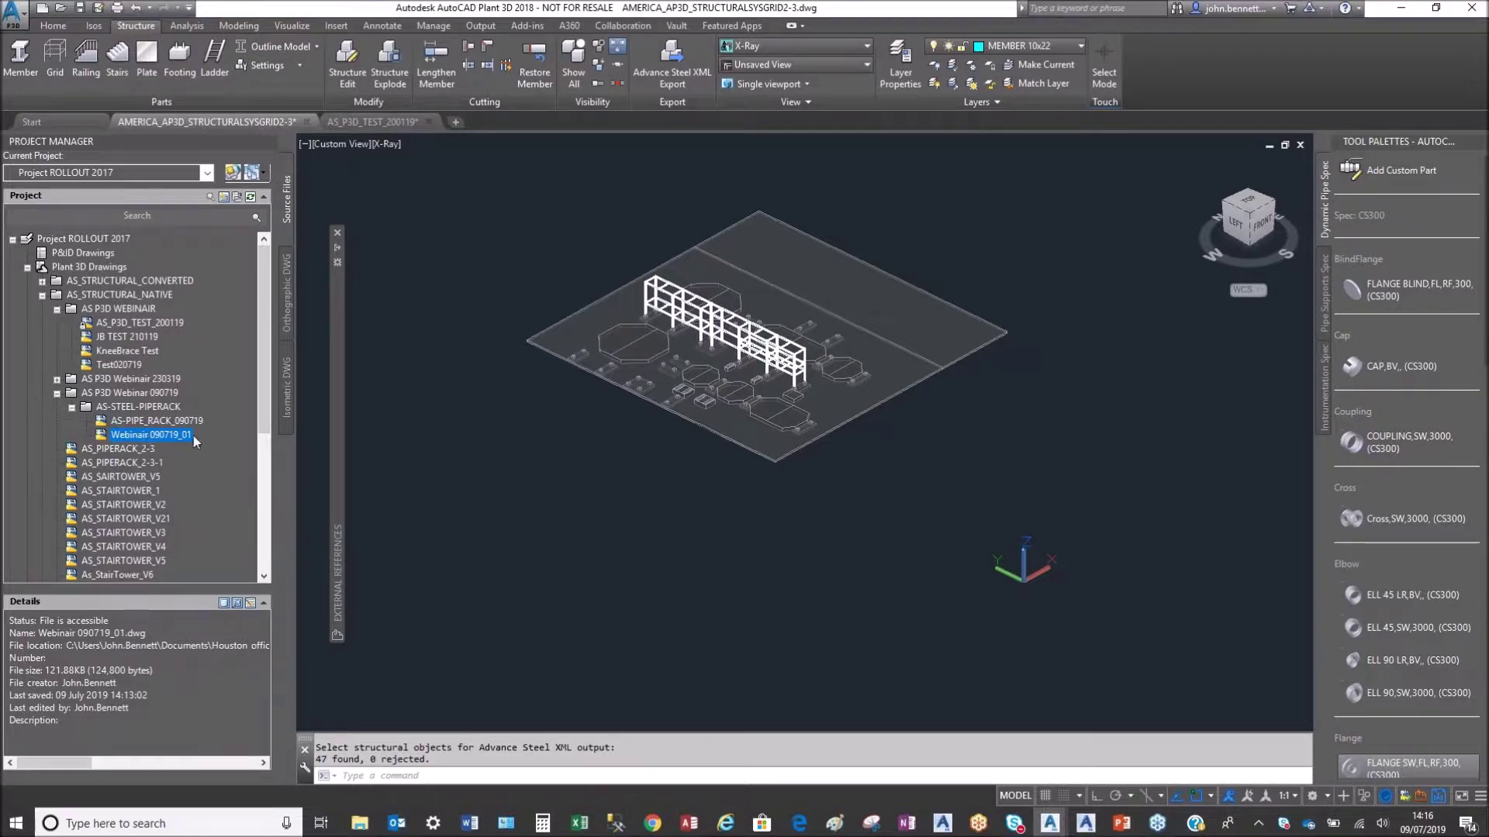
{"action": "left_click", "coordinate": [1090, 828]}
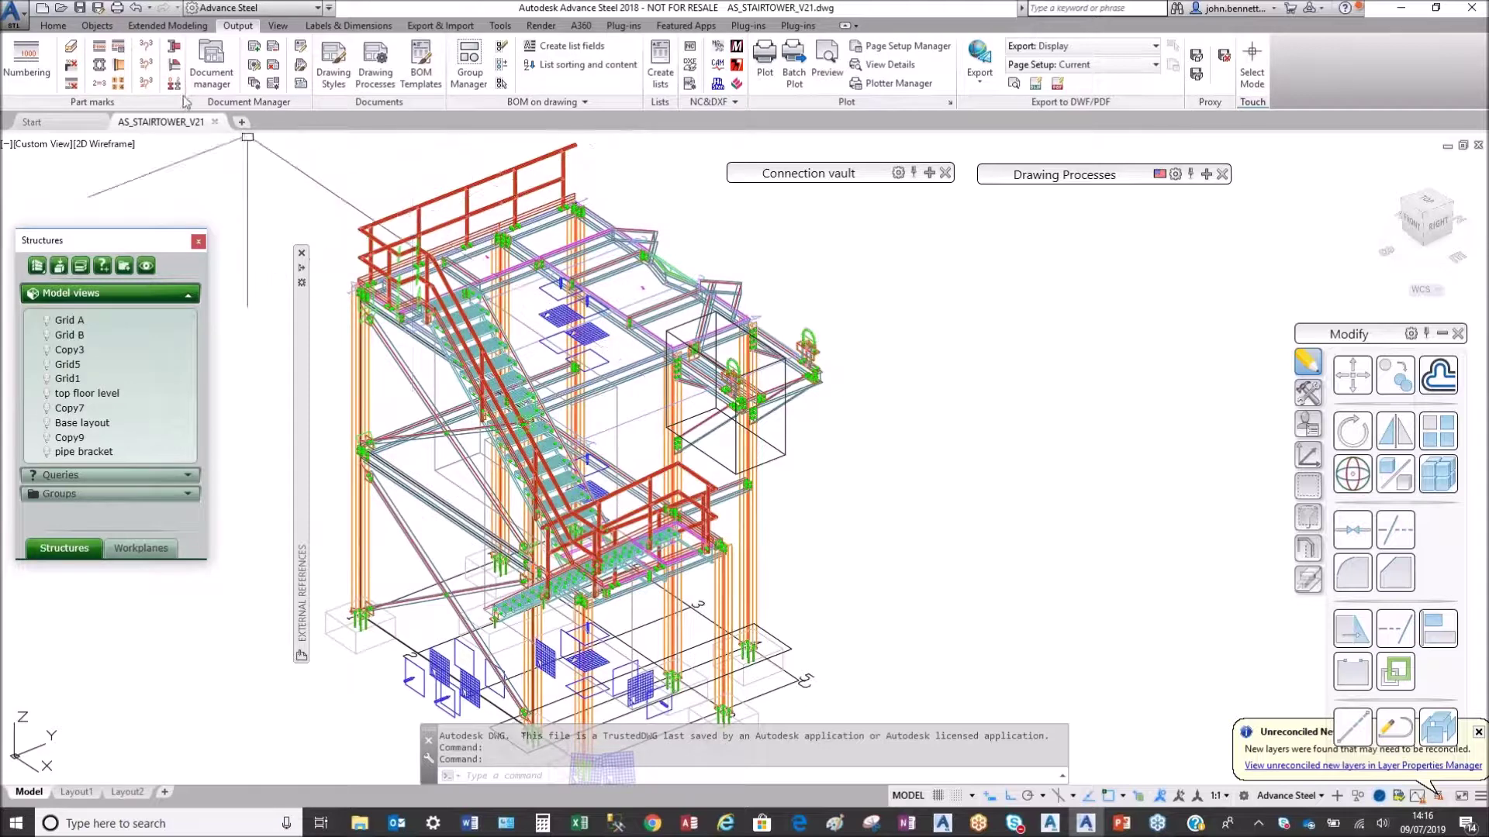
Step: Start opening a drawing and browse from Documents through Houston office and Plant Projects - 2018 to the Project ROLLOUT 2017 folder
{"action": "left_click", "coordinate": [60, 9]}
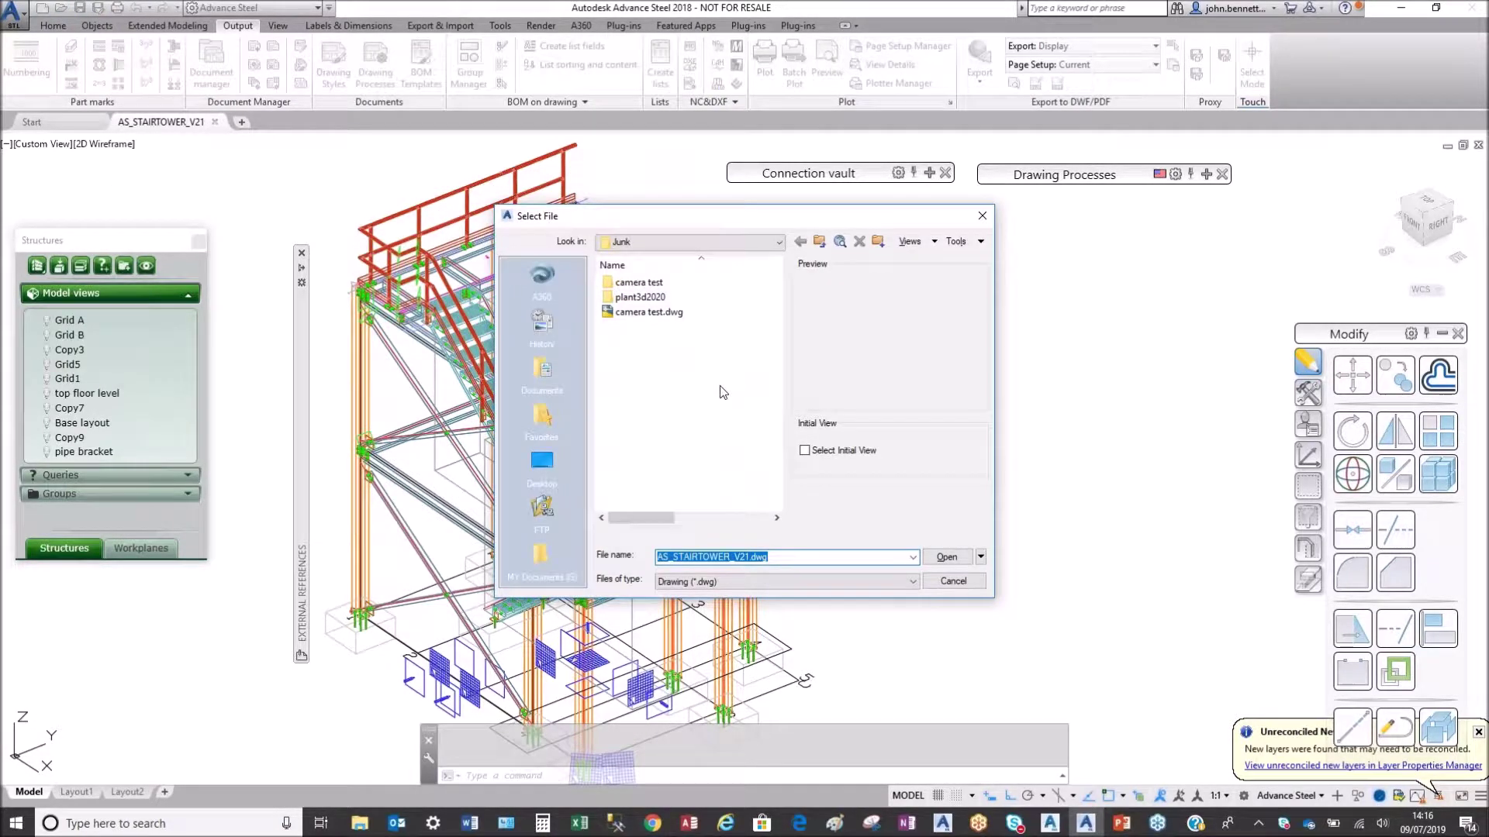
{"action": "left_click", "coordinate": [772, 242]}
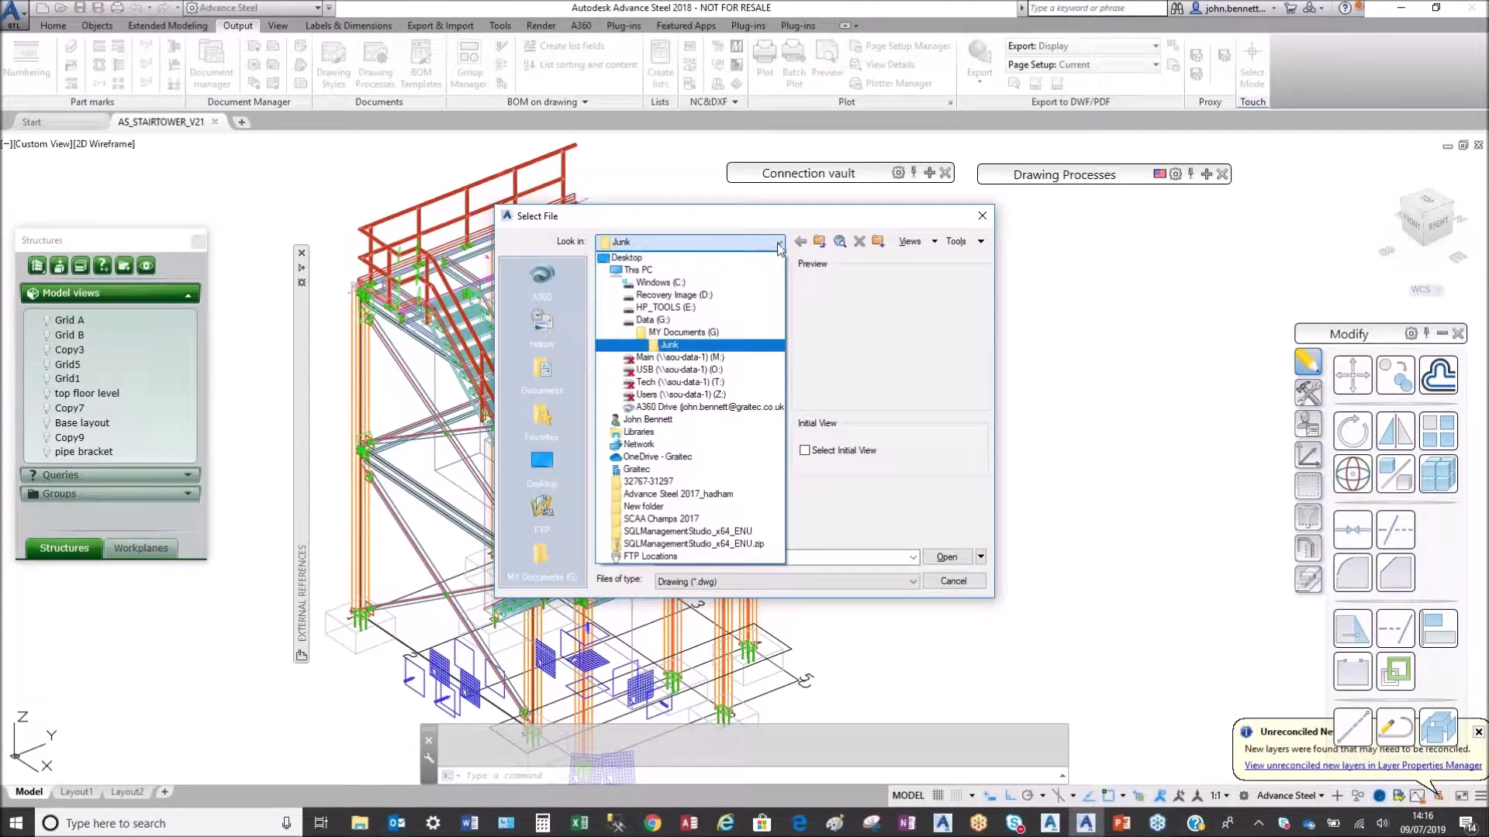
{"action": "left_click", "coordinate": [541, 376]}
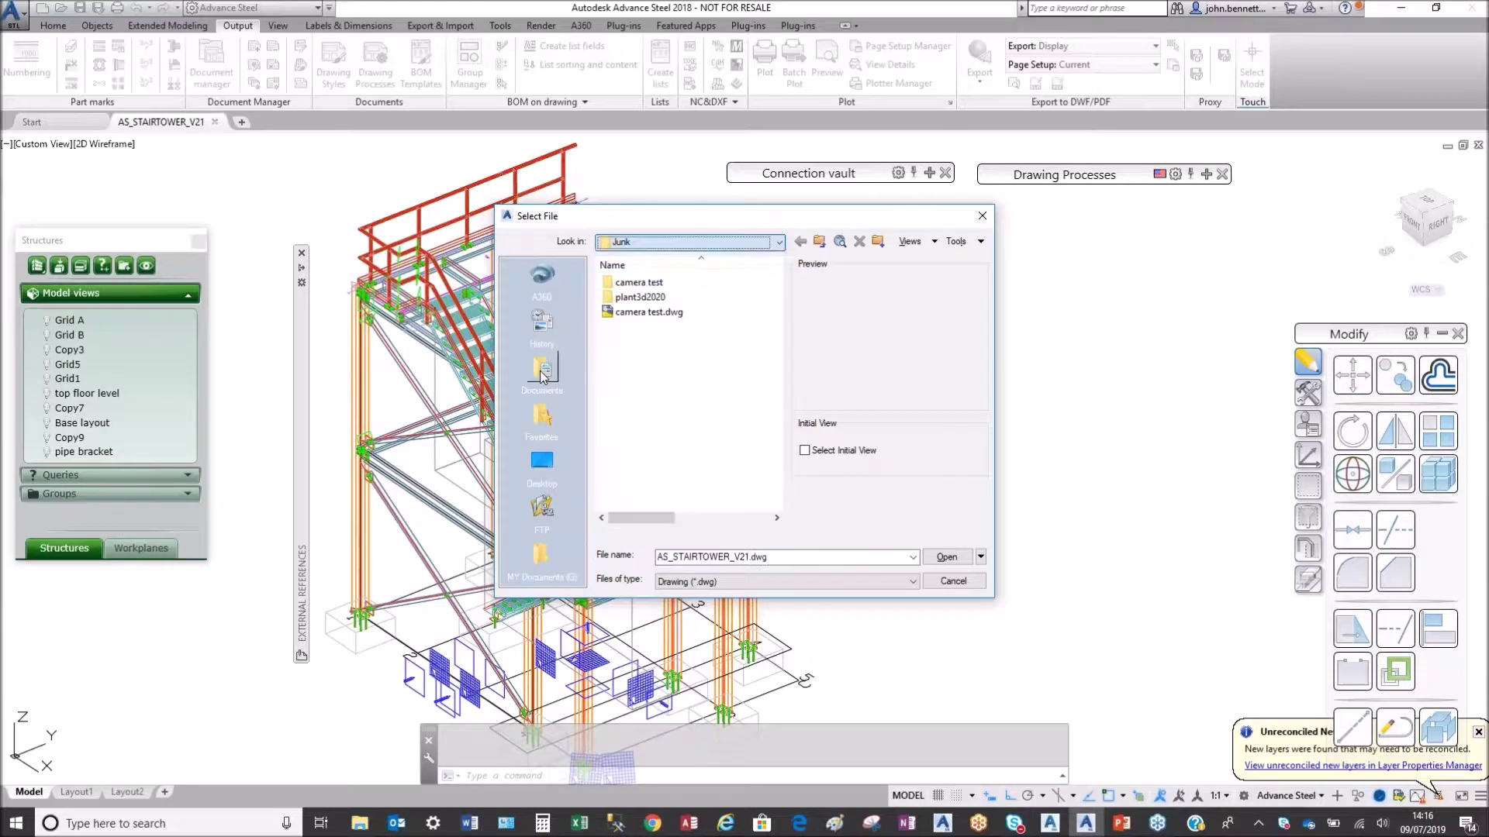
{"action": "left_click", "coordinate": [541, 371]}
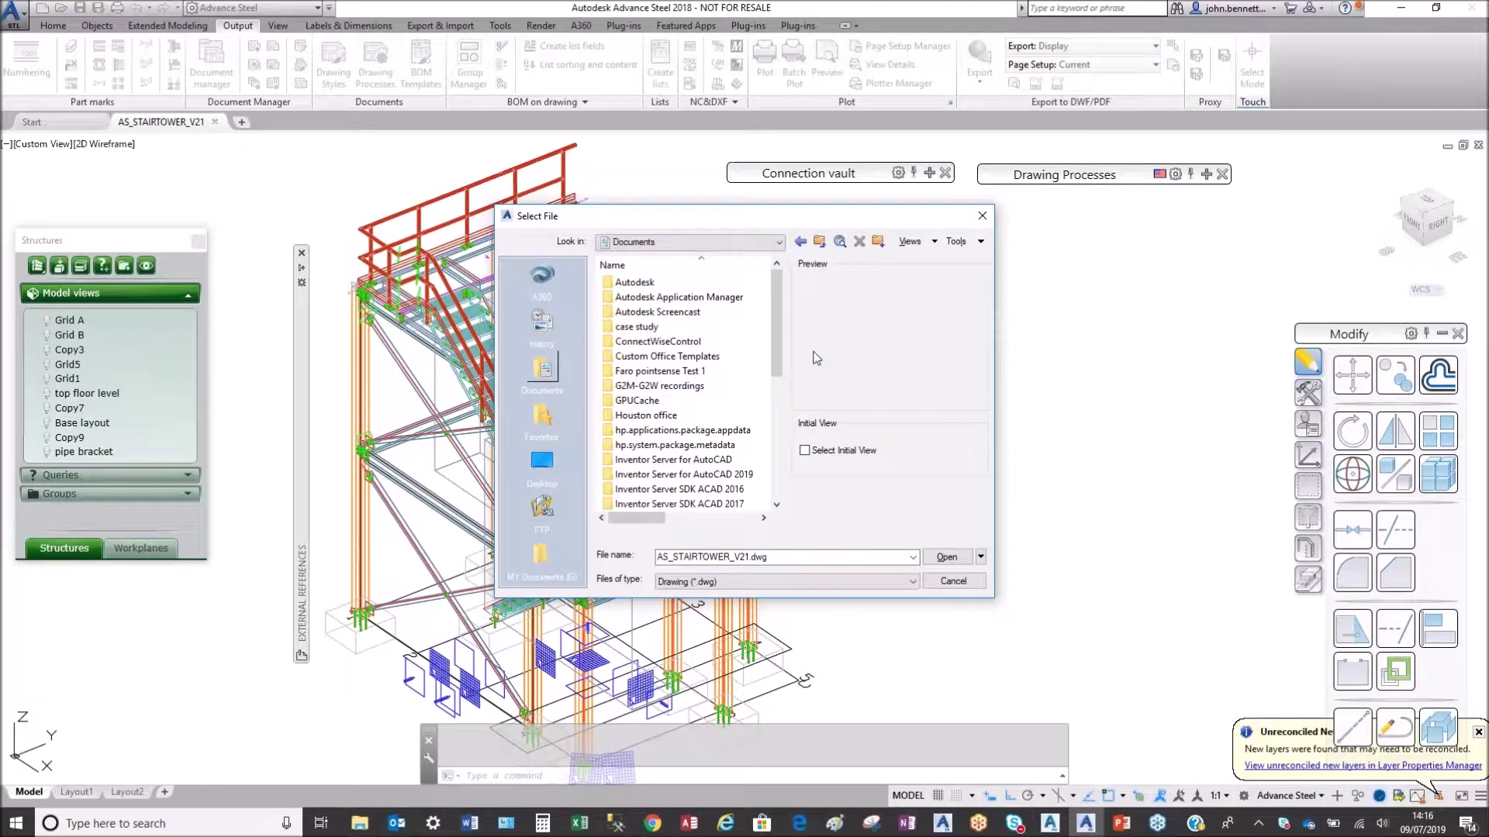
{"action": "left_click_drag", "start_coordinate": [780, 359], "coordinate": [782, 372]}
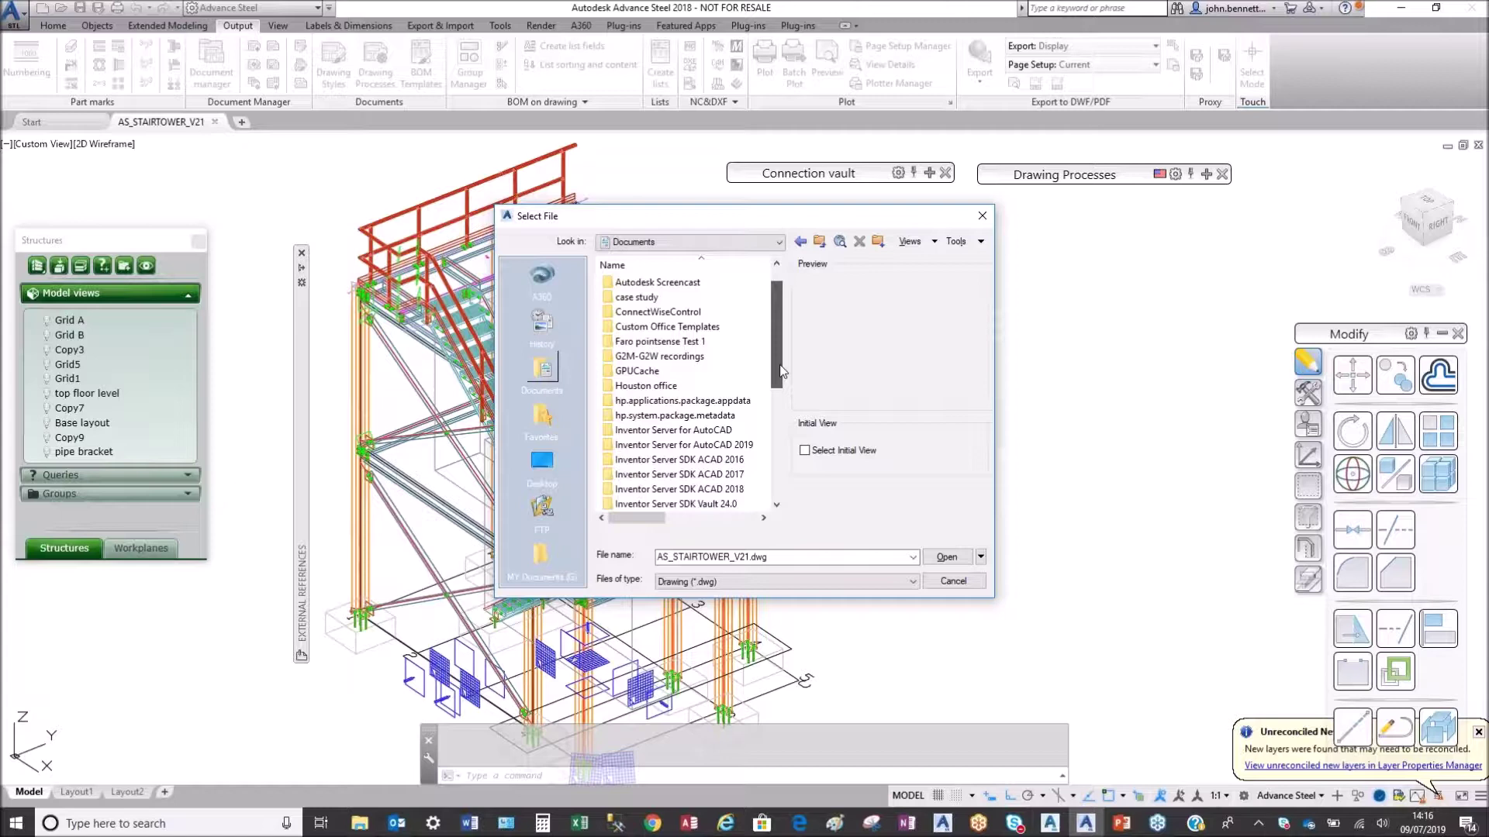
{"action": "double_click", "coordinate": [620, 387]}
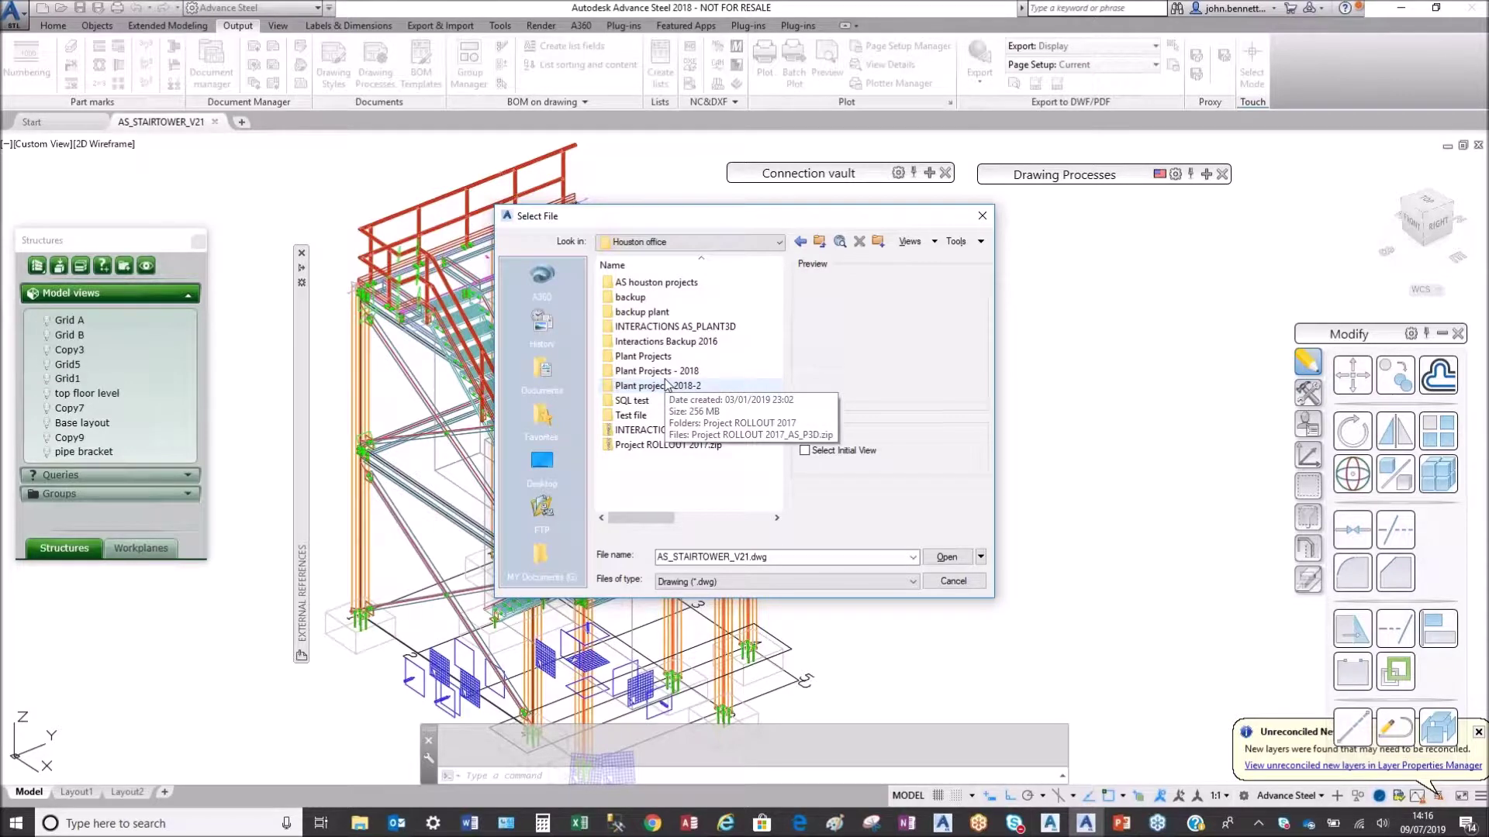
{"action": "double_click", "coordinate": [622, 370]}
{"action": "double_click", "coordinate": [620, 297]}
{"action": "left_click", "coordinate": [614, 419]}
{"action": "double_click", "coordinate": [614, 417]}
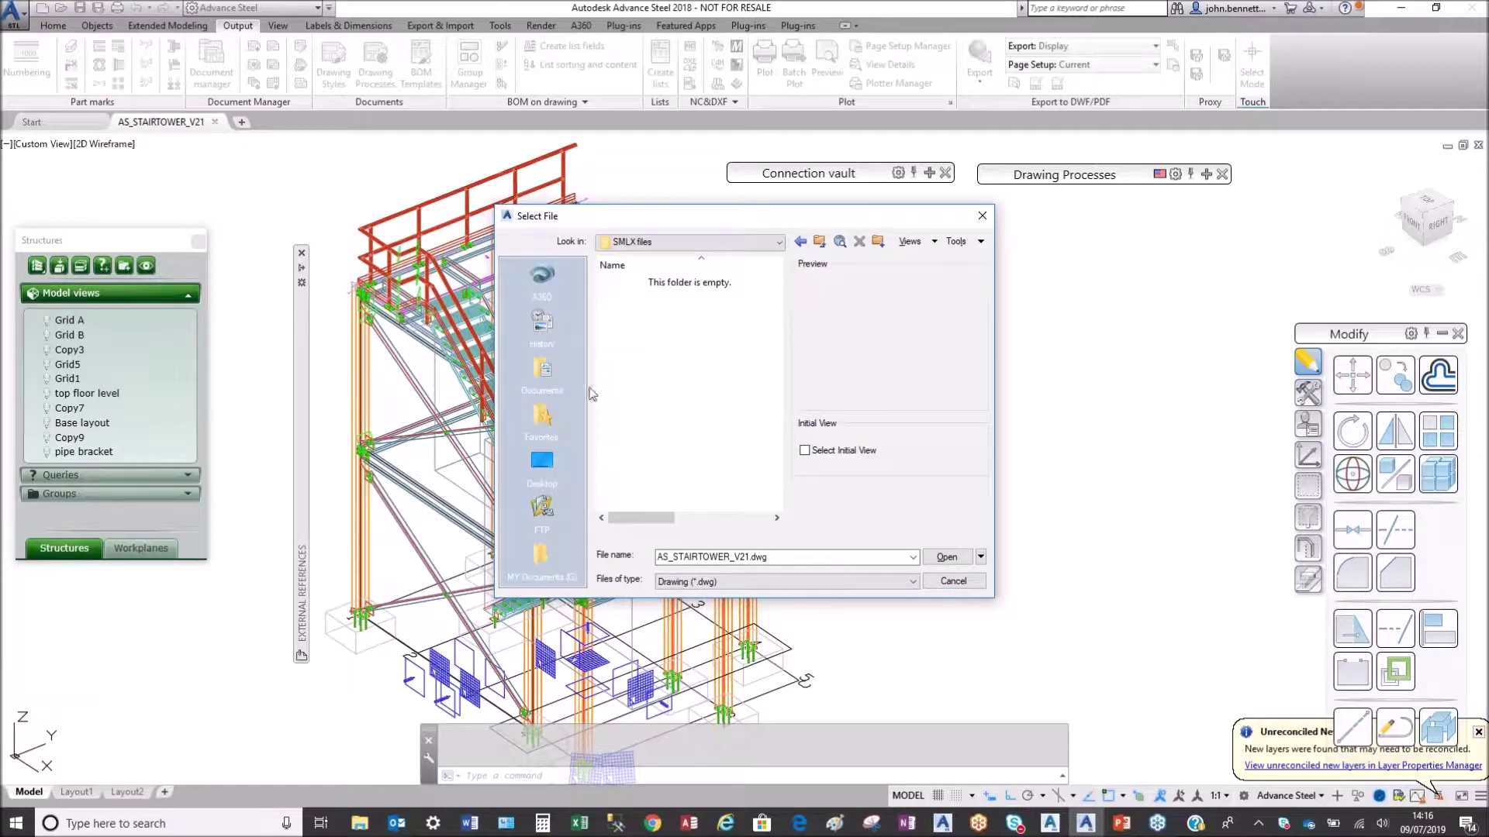
{"action": "left_click", "coordinate": [820, 242]}
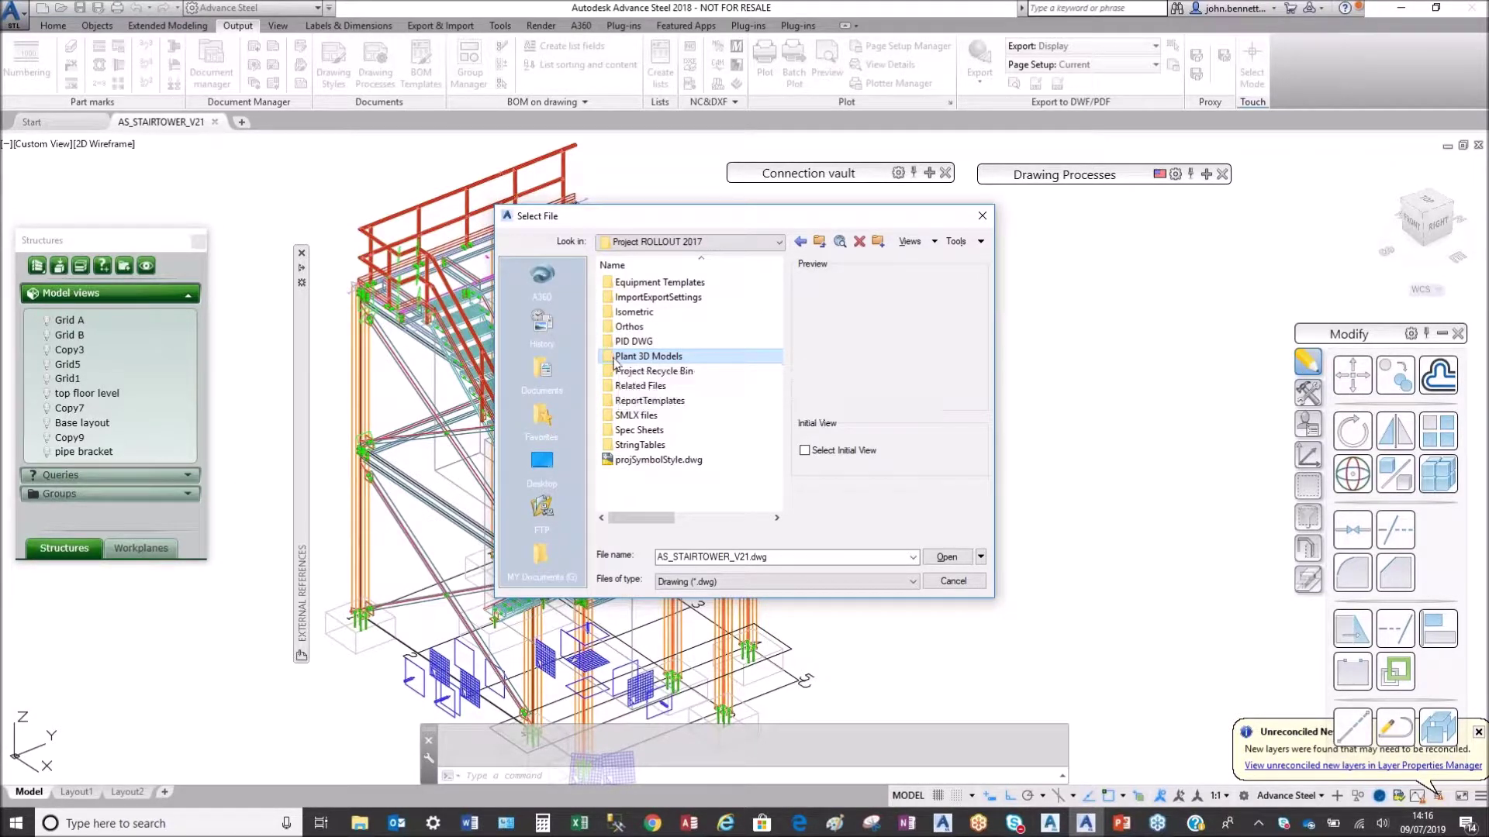
Step: Open Webinair 090719_01.dwg from the AS-STEEL-PIPERACK folder, reached through Plant 3D Models, AS_STRUCTURAL_NATIVE and AS P3D Webinar 090719
{"action": "double_click", "coordinate": [610, 359]}
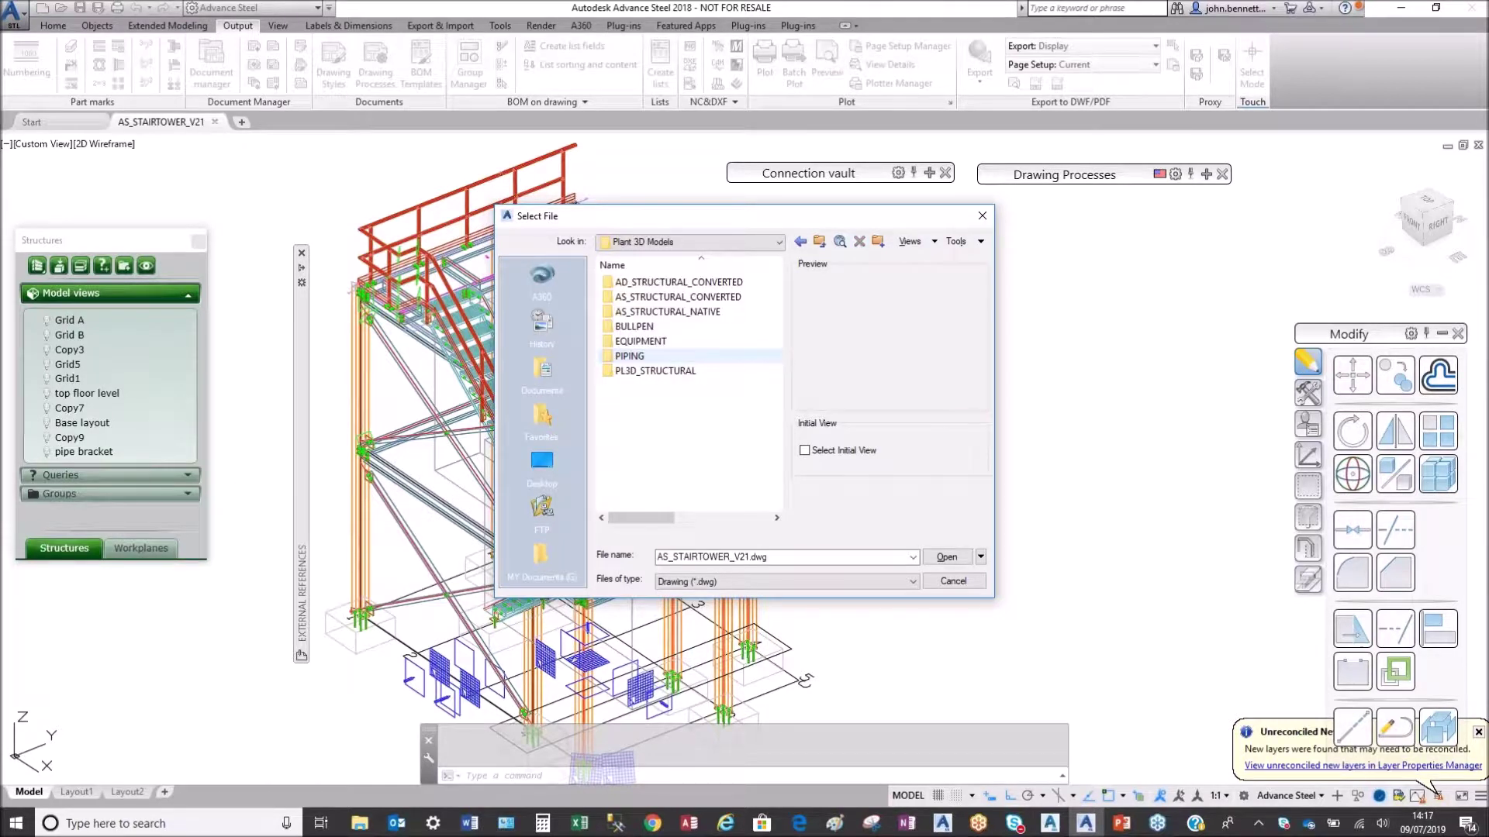
{"action": "double_click", "coordinate": [611, 311]}
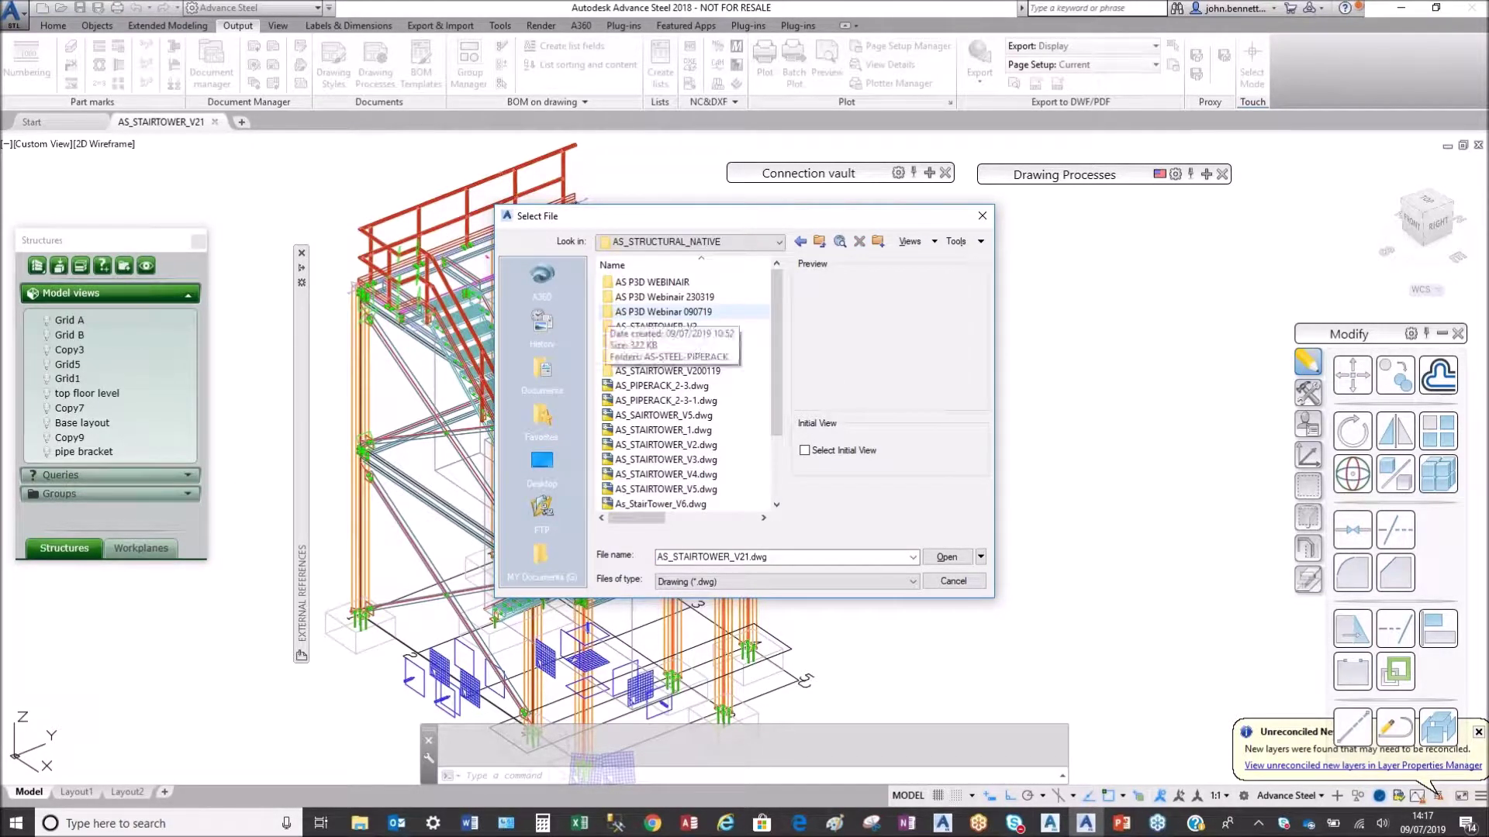
{"action": "double_click", "coordinate": [612, 313]}
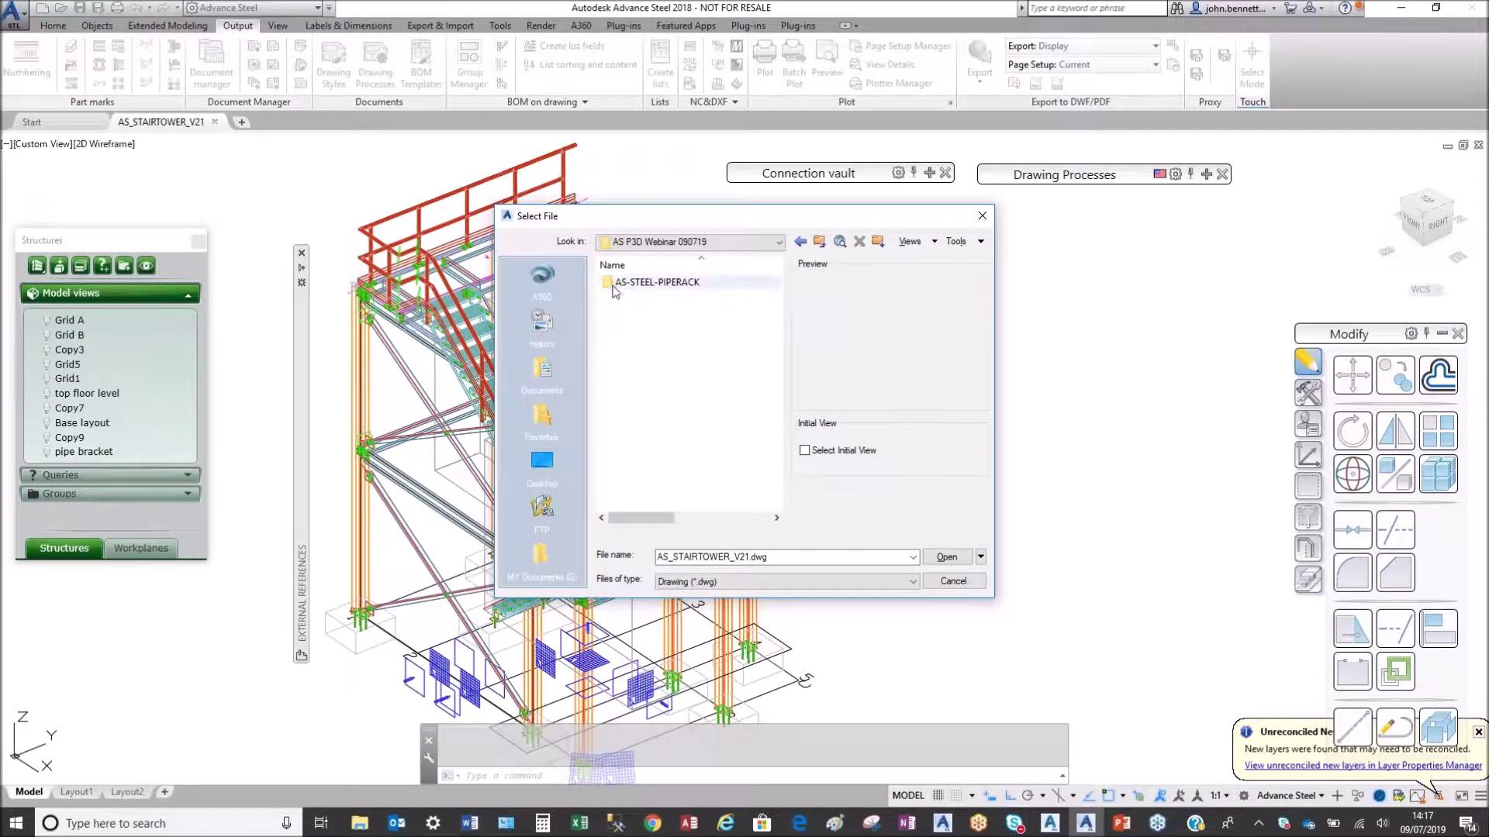
{"action": "double_click", "coordinate": [615, 284]}
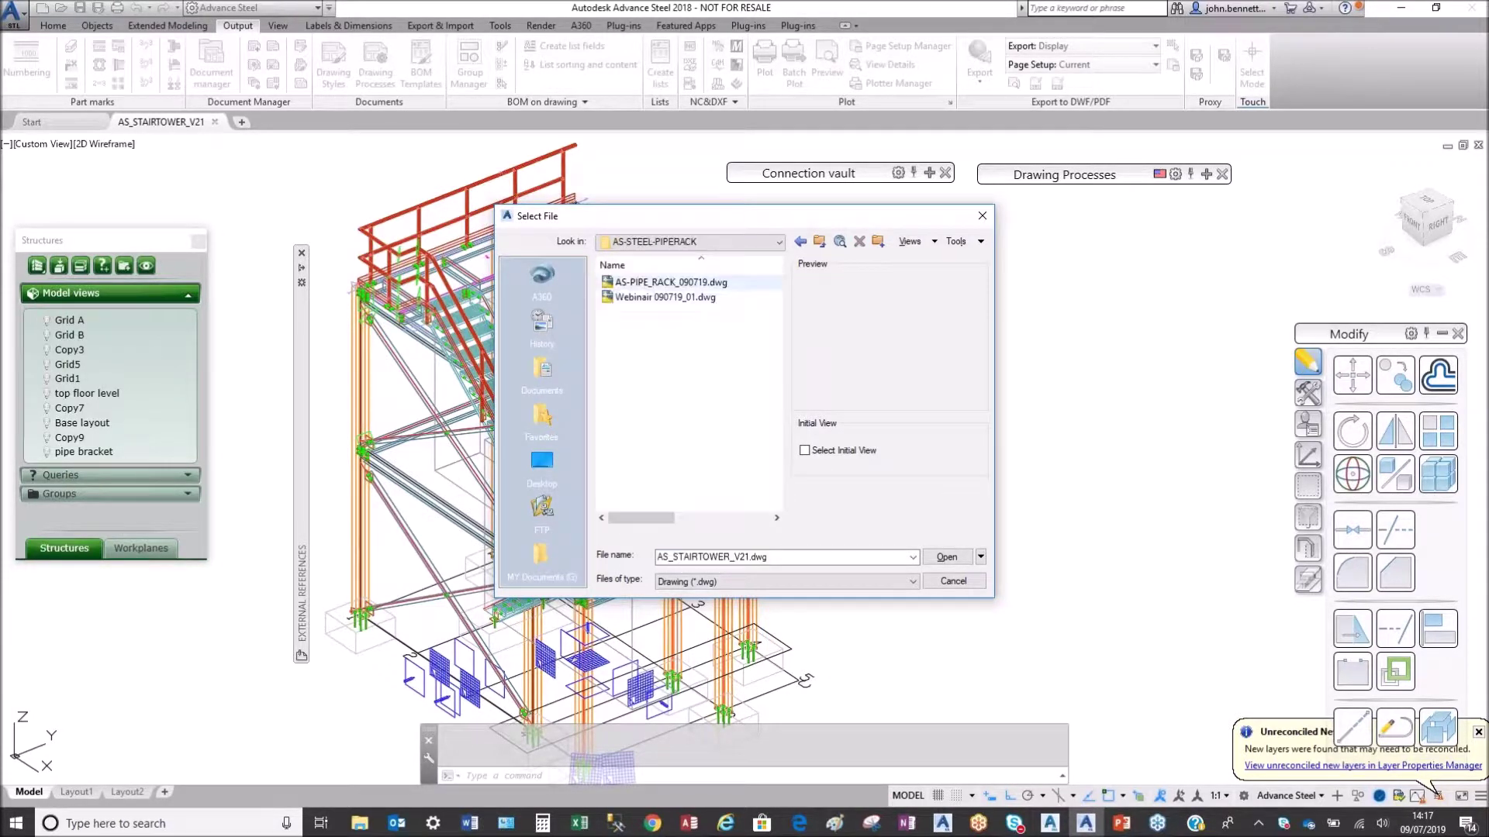
{"action": "left_click", "coordinate": [632, 299]}
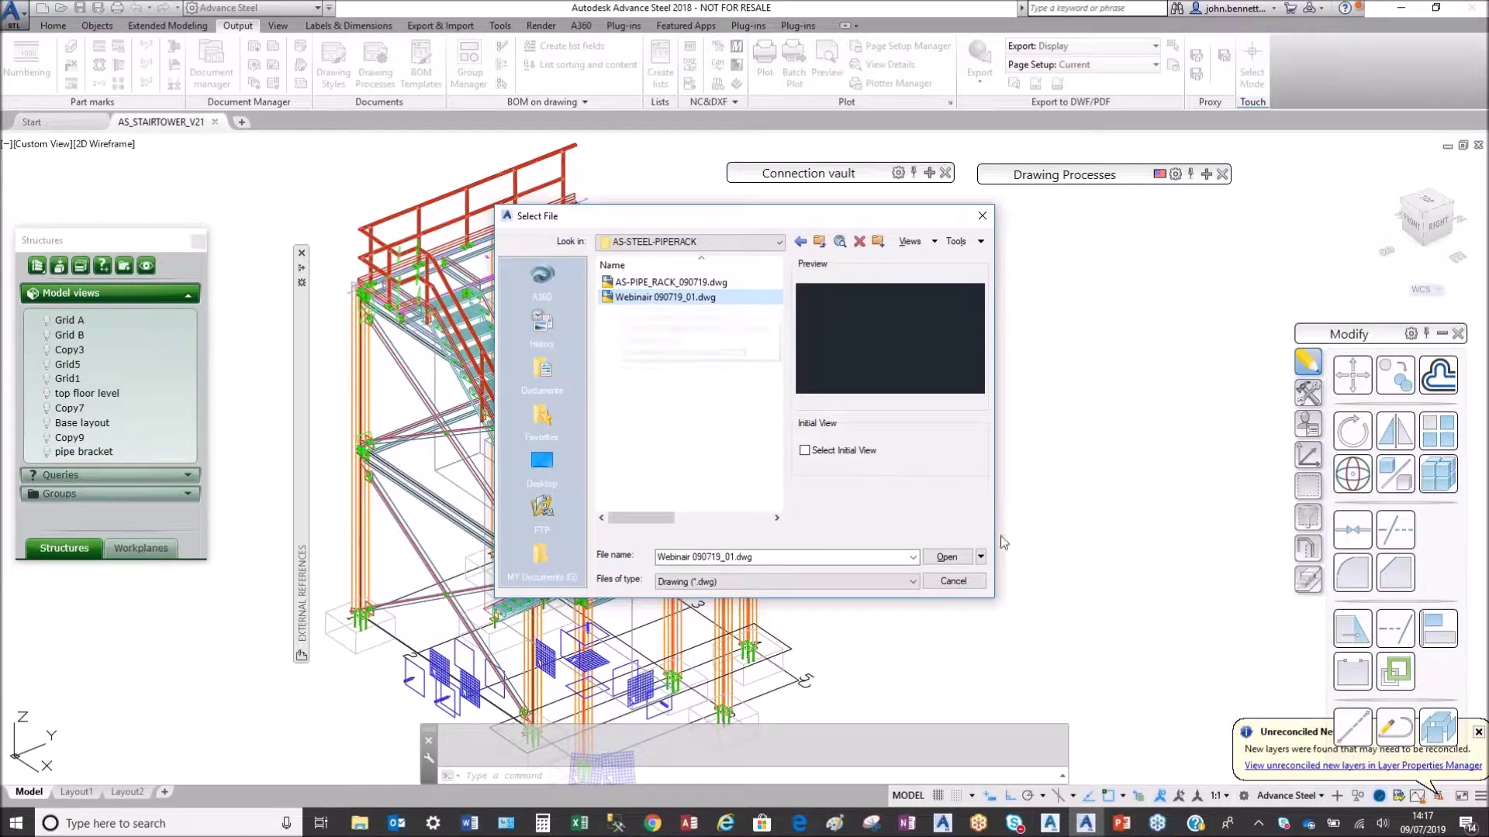
{"action": "left_click", "coordinate": [942, 558]}
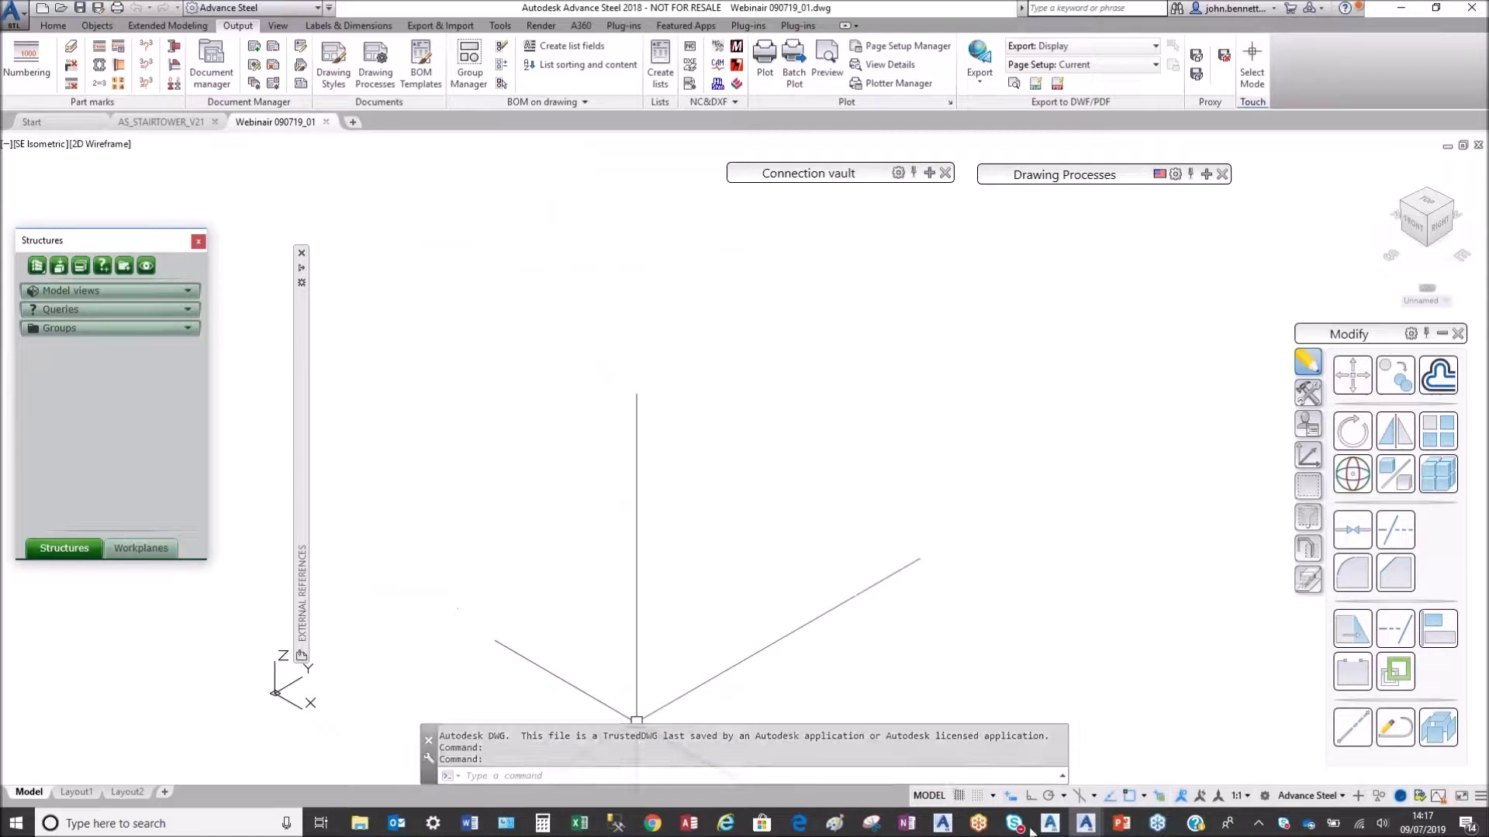
Step: Start an Advance import and browse to the Project ROLLOUT 2017 folder in Documents, Houston office, Plant Projects - 2018
{"action": "left_click", "coordinate": [451, 29]}
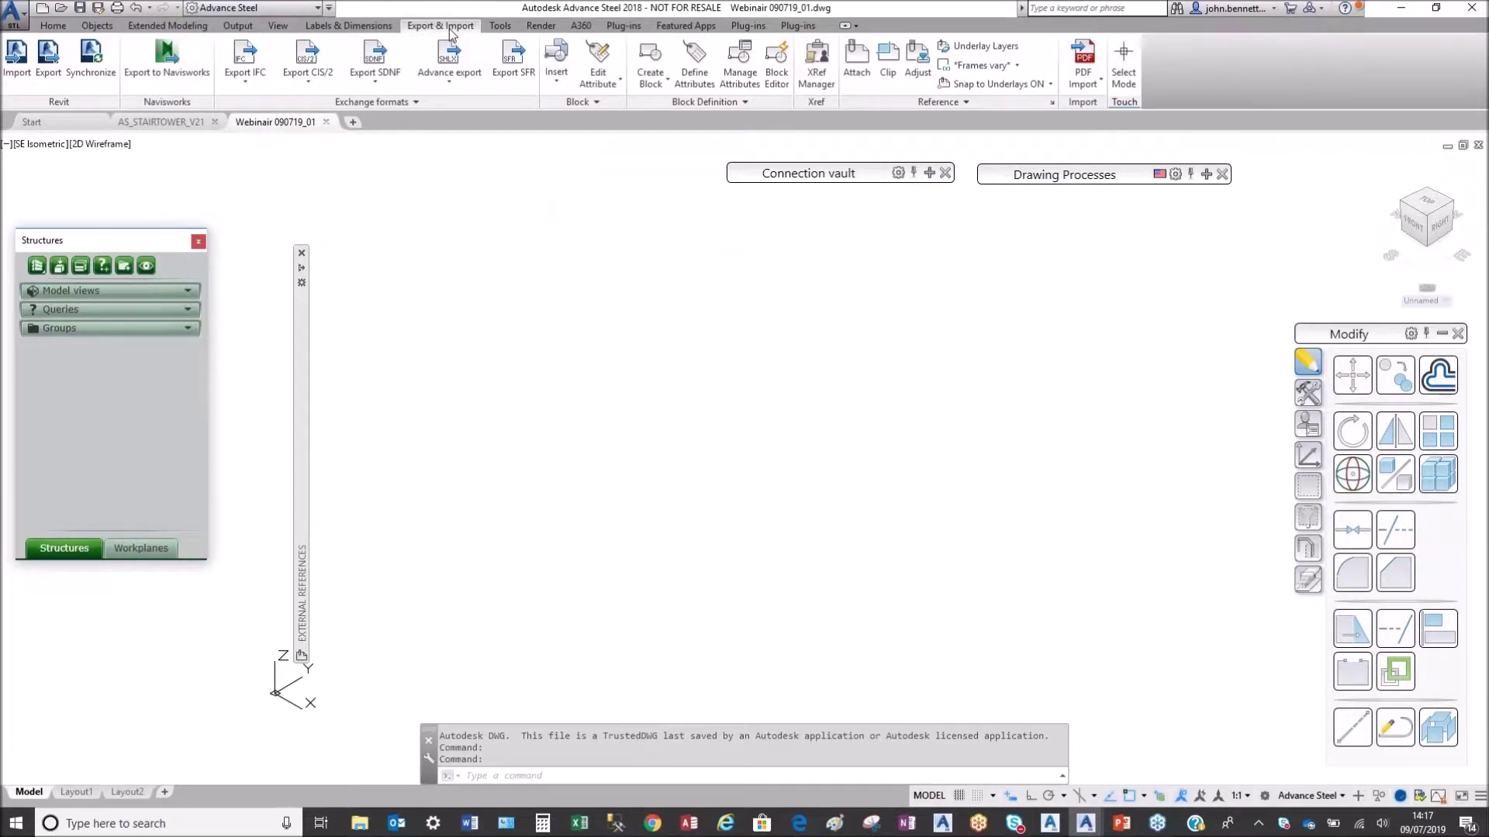
{"action": "left_click", "coordinate": [439, 85]}
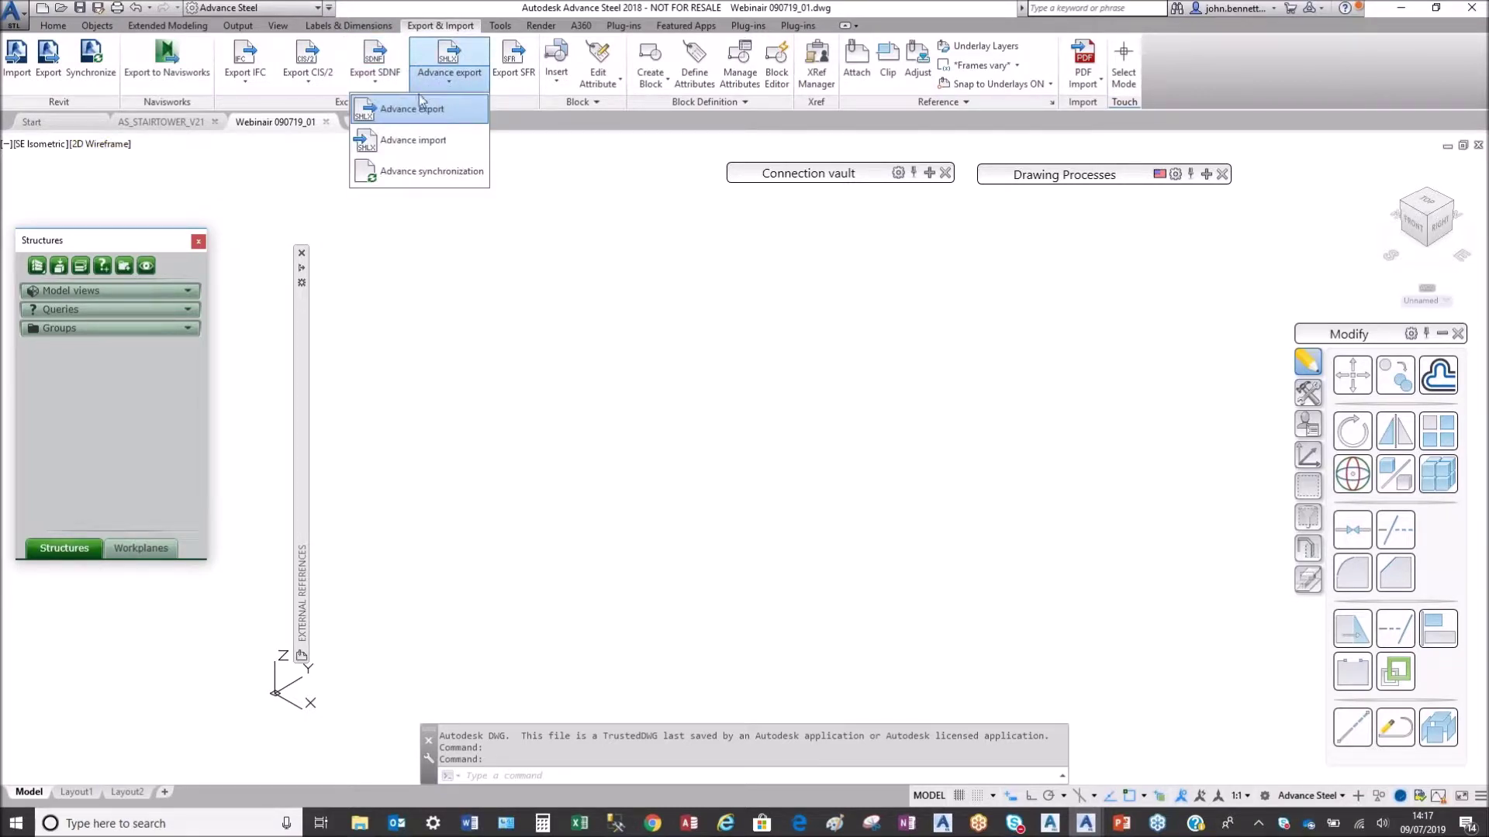
{"action": "left_click", "coordinate": [411, 144]}
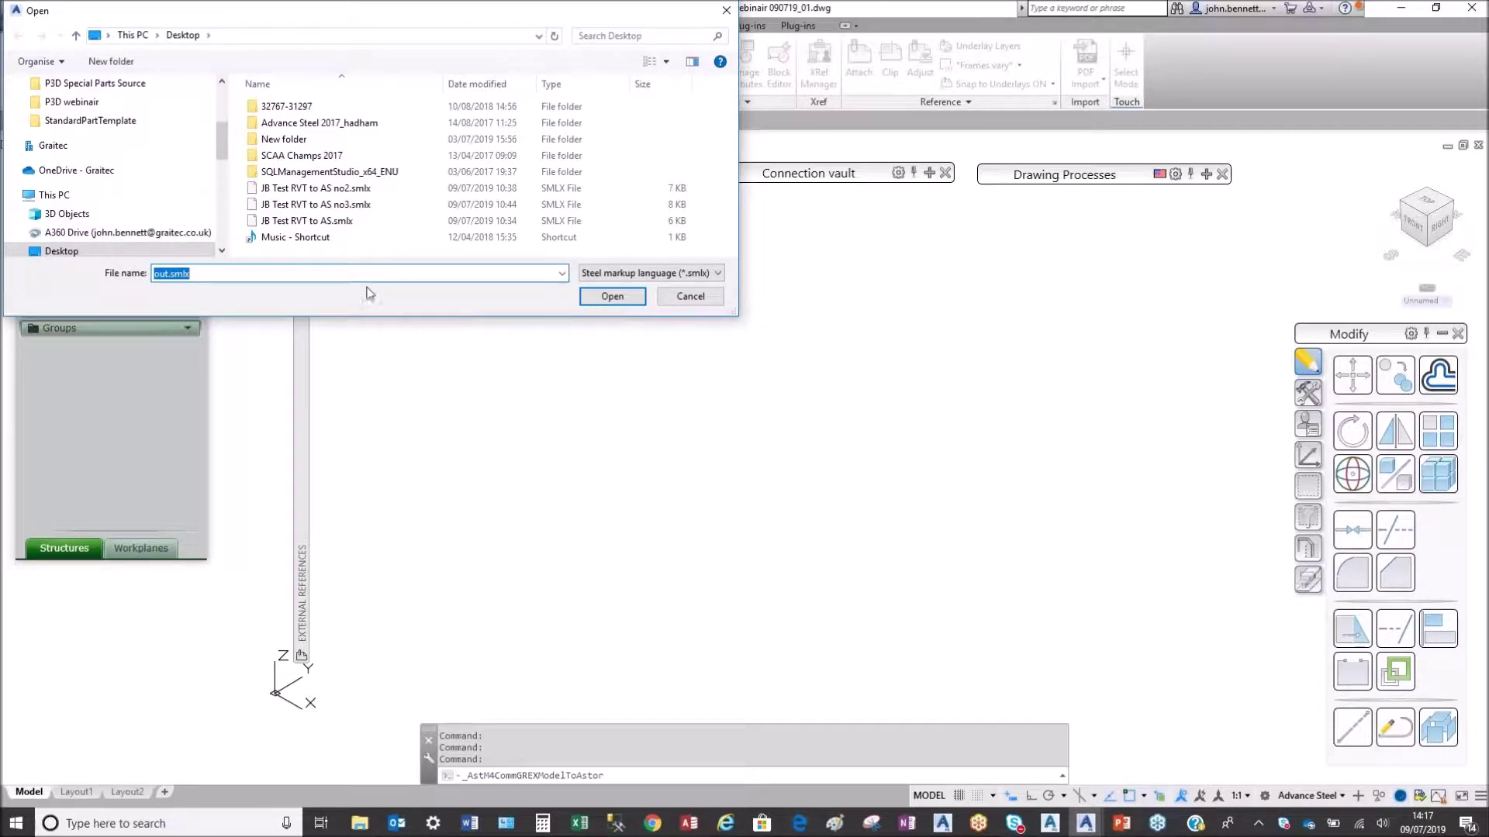
{"action": "left_click_drag", "start_coordinate": [288, 11], "coordinate": [431, 81]}
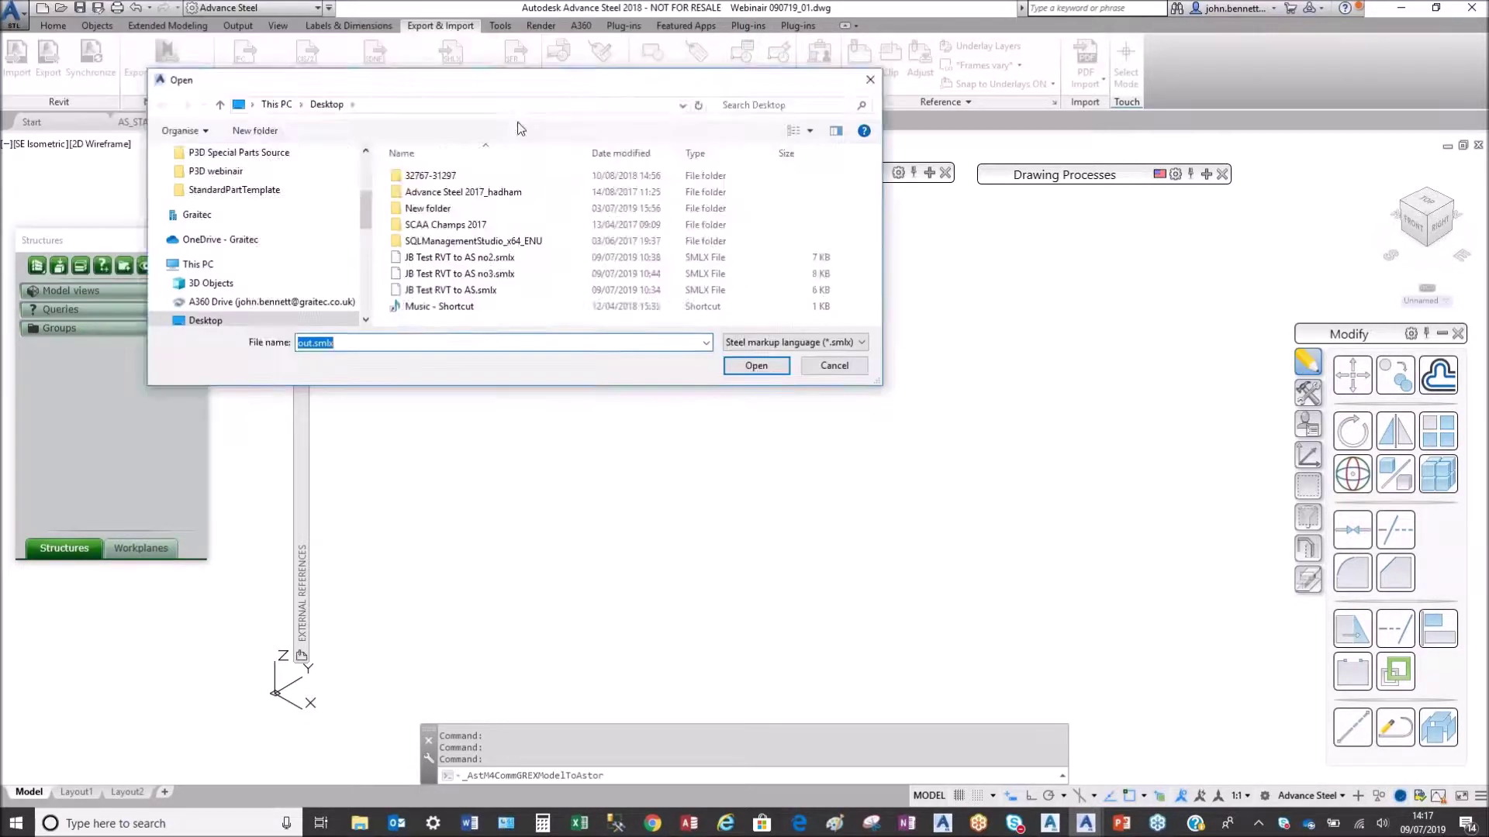
{"action": "left_click_drag", "start_coordinate": [518, 123], "coordinate": [756, 186]}
{"action": "left_click_drag", "start_coordinate": [688, 319], "coordinate": [690, 268]}
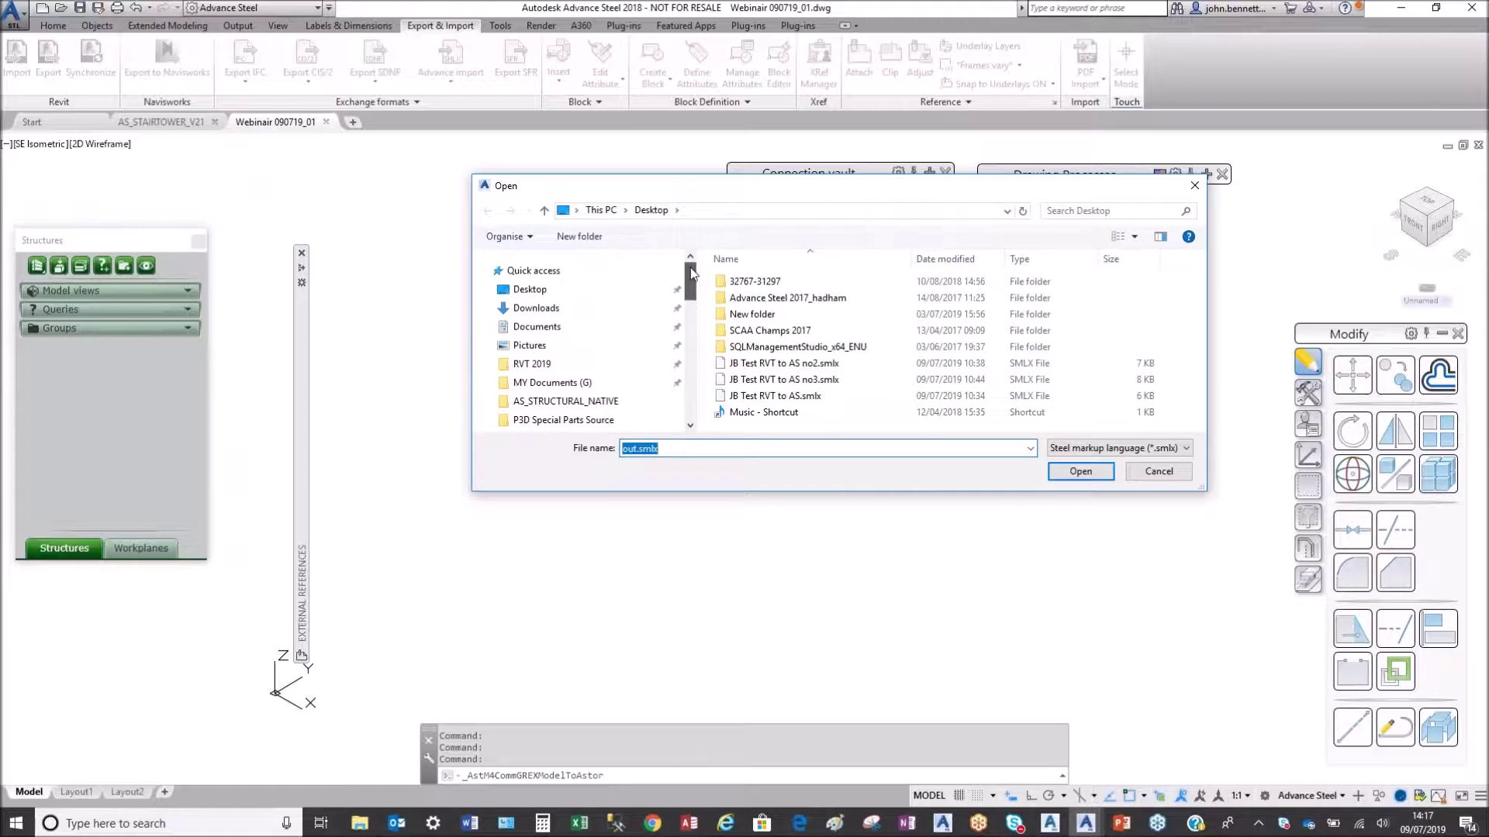
{"action": "left_click", "coordinate": [522, 329]}
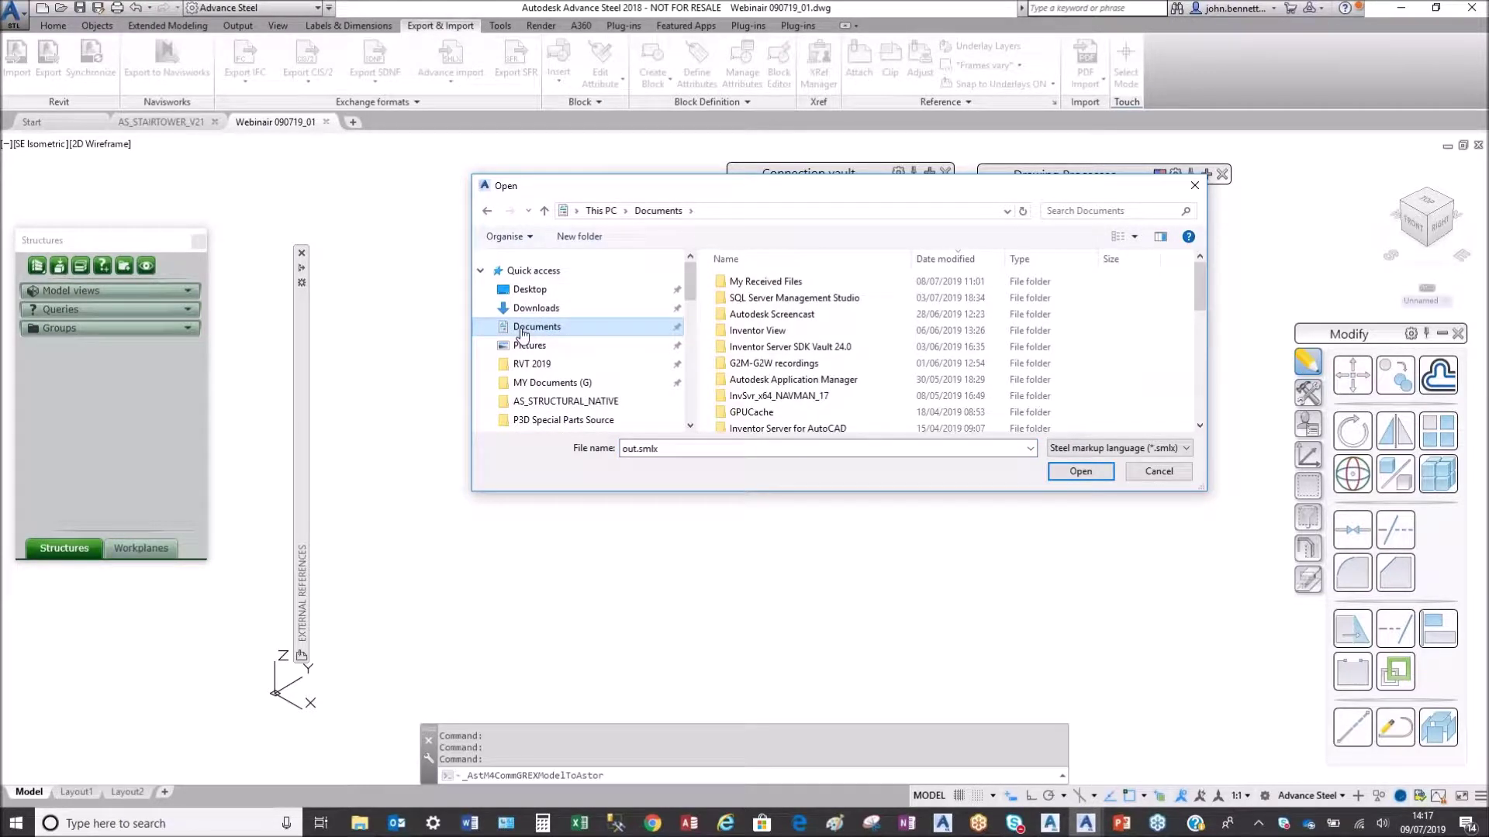
{"action": "scroll", "coordinate": [748, 380], "scroll_direction": "down", "scroll_amount": 2}
{"action": "double_click", "coordinate": [743, 361]}
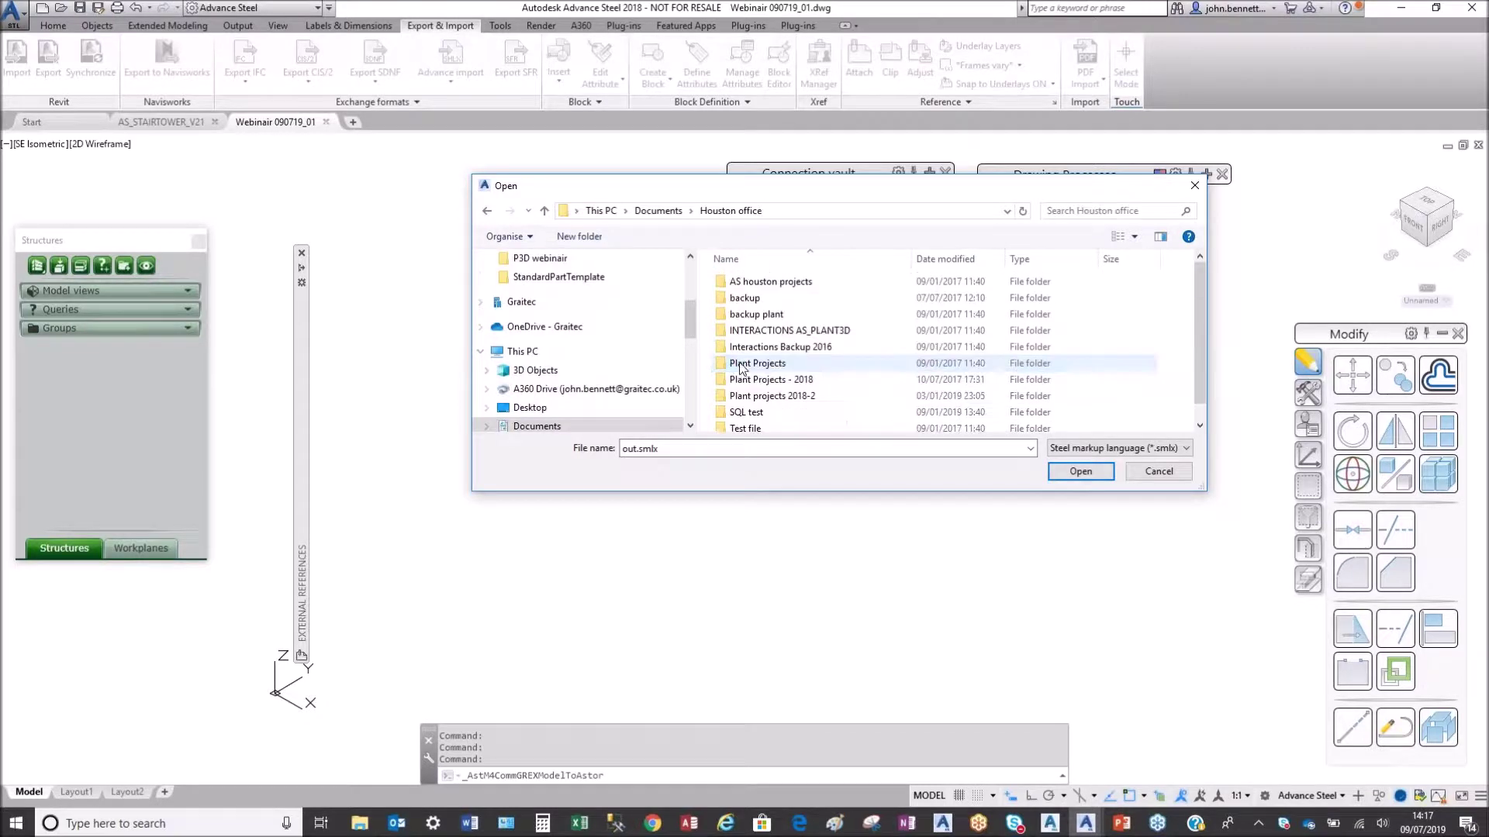
{"action": "double_click", "coordinate": [732, 381]}
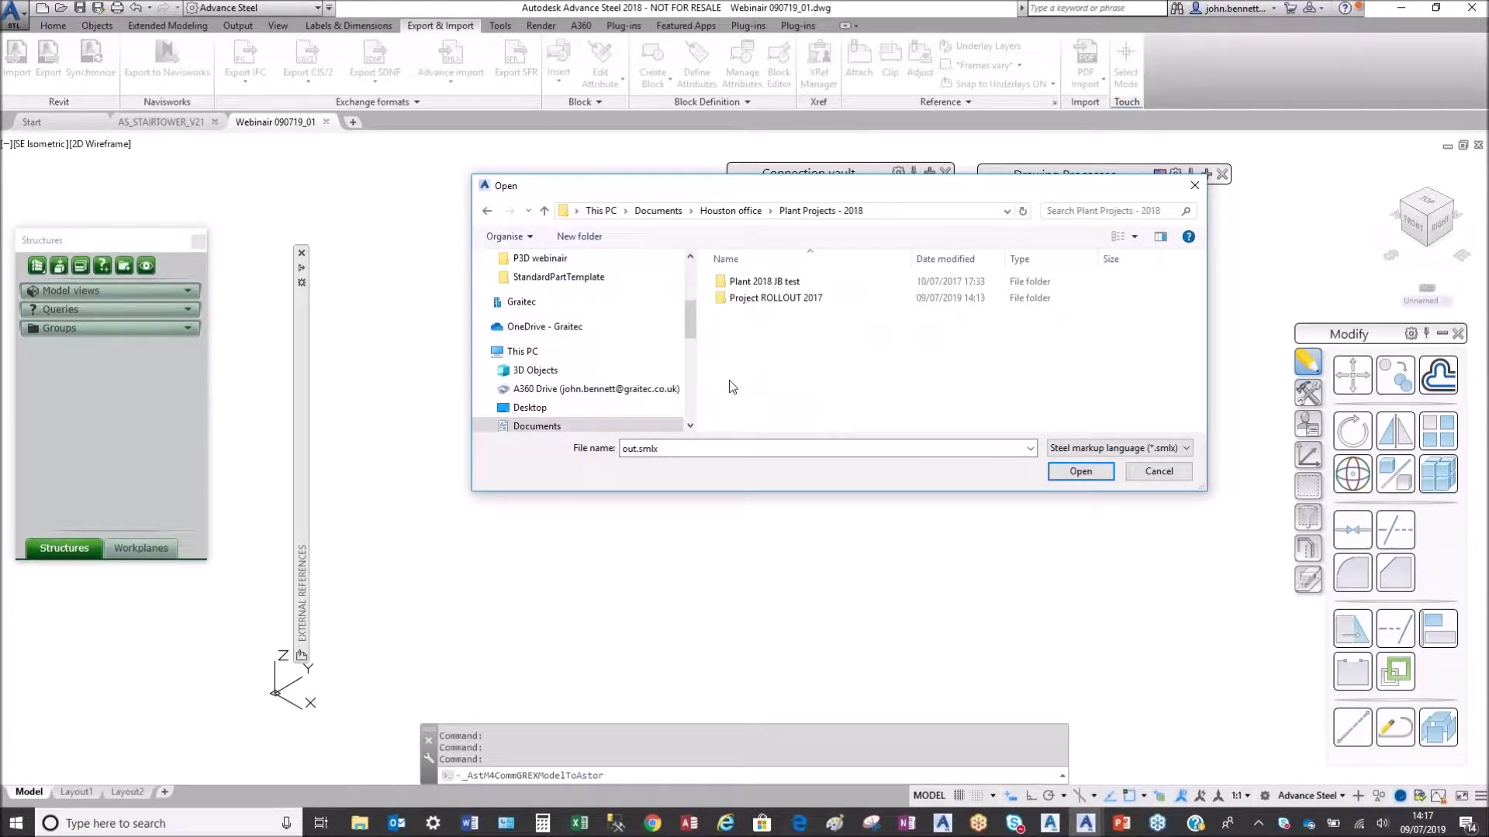
{"action": "double_click", "coordinate": [733, 297]}
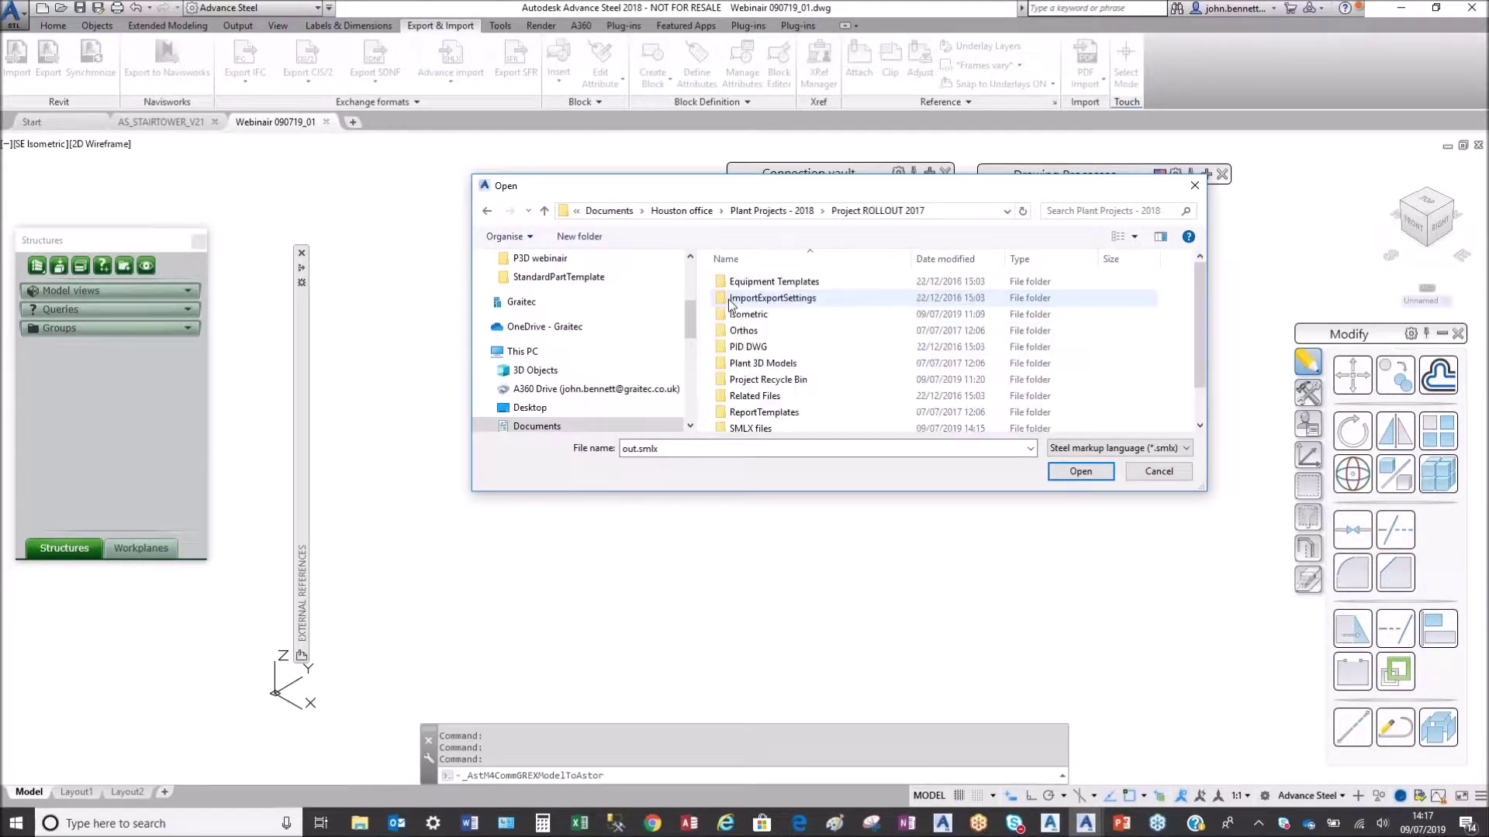
Step: Import AS_webinair090719.smlx from the project's SMLX files folder into the empty drawing
{"action": "double_click", "coordinate": [741, 364]}
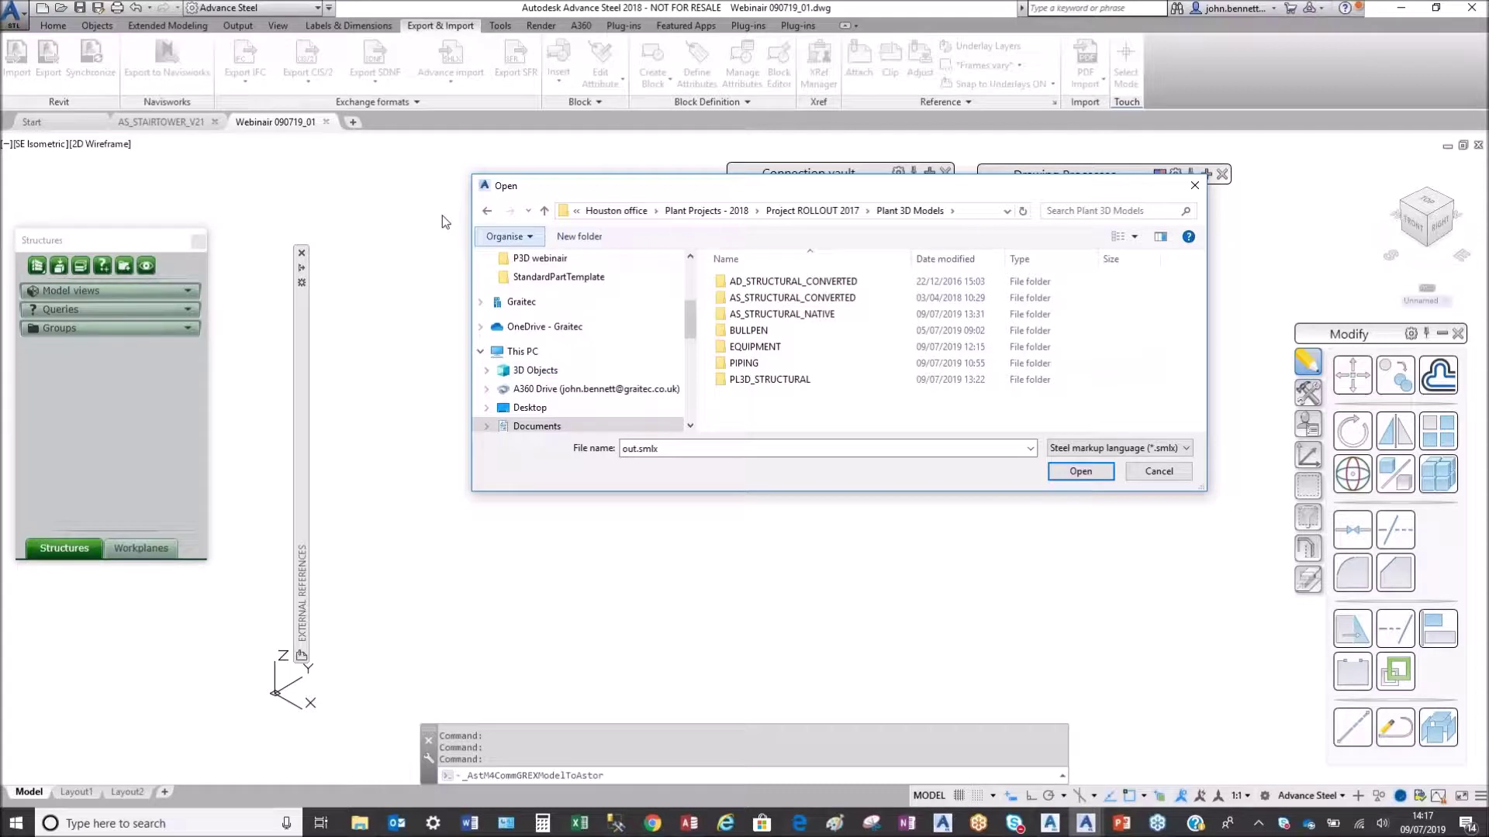
{"action": "left_click", "coordinate": [486, 212]}
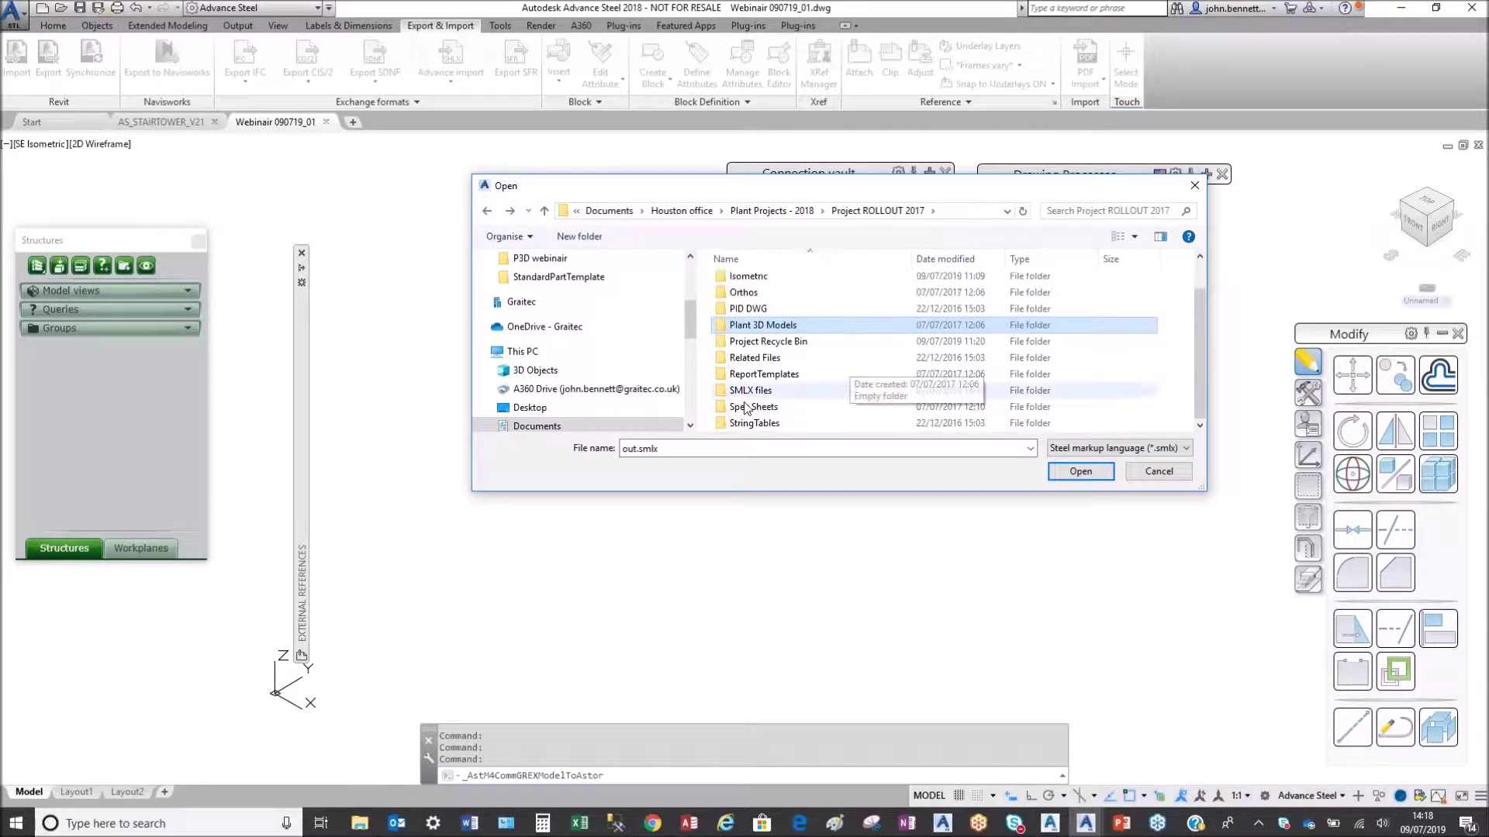
{"action": "double_click", "coordinate": [730, 393]}
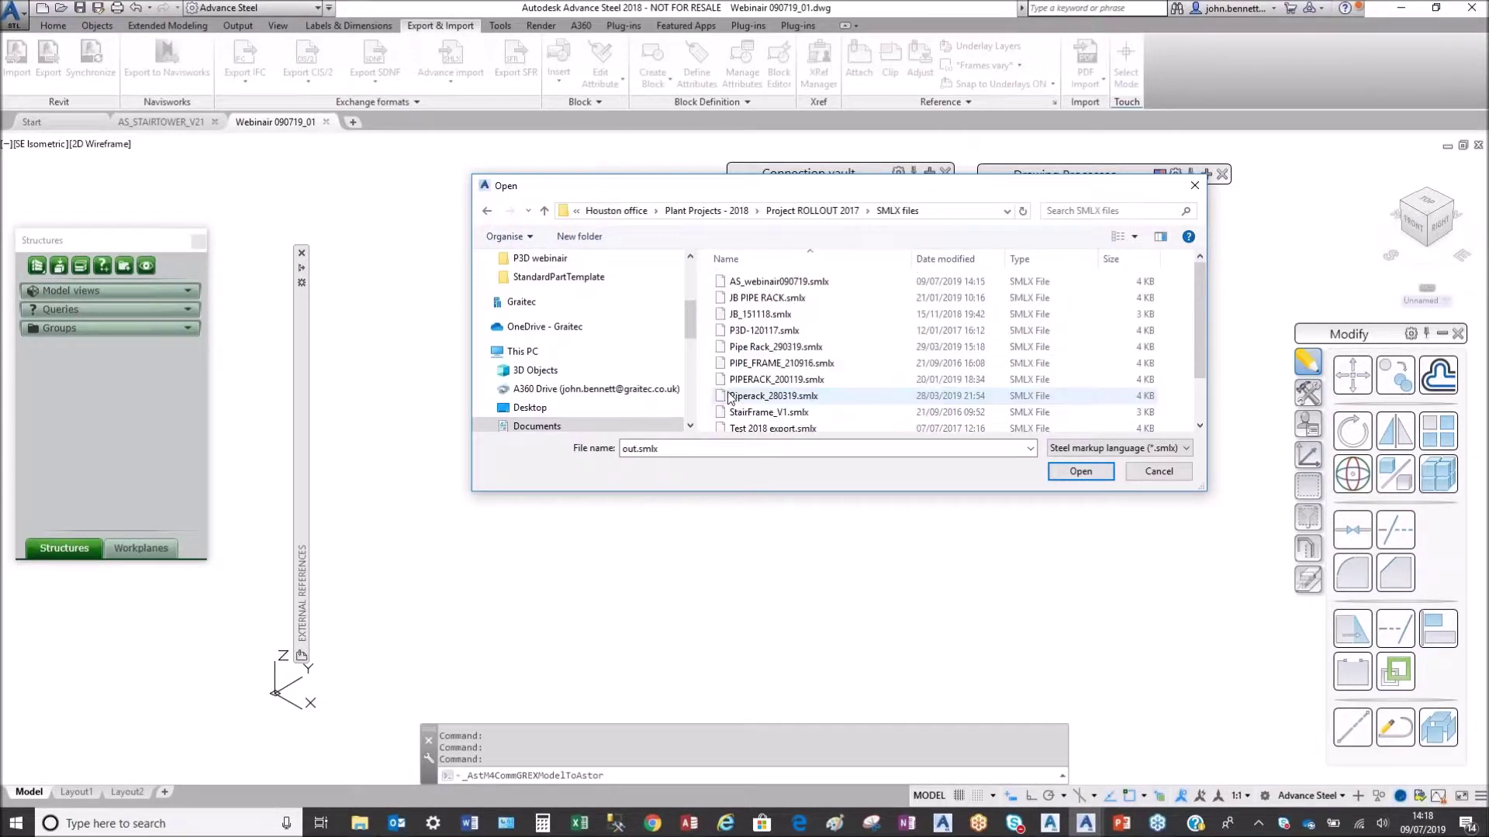
{"action": "left_click", "coordinate": [797, 283]}
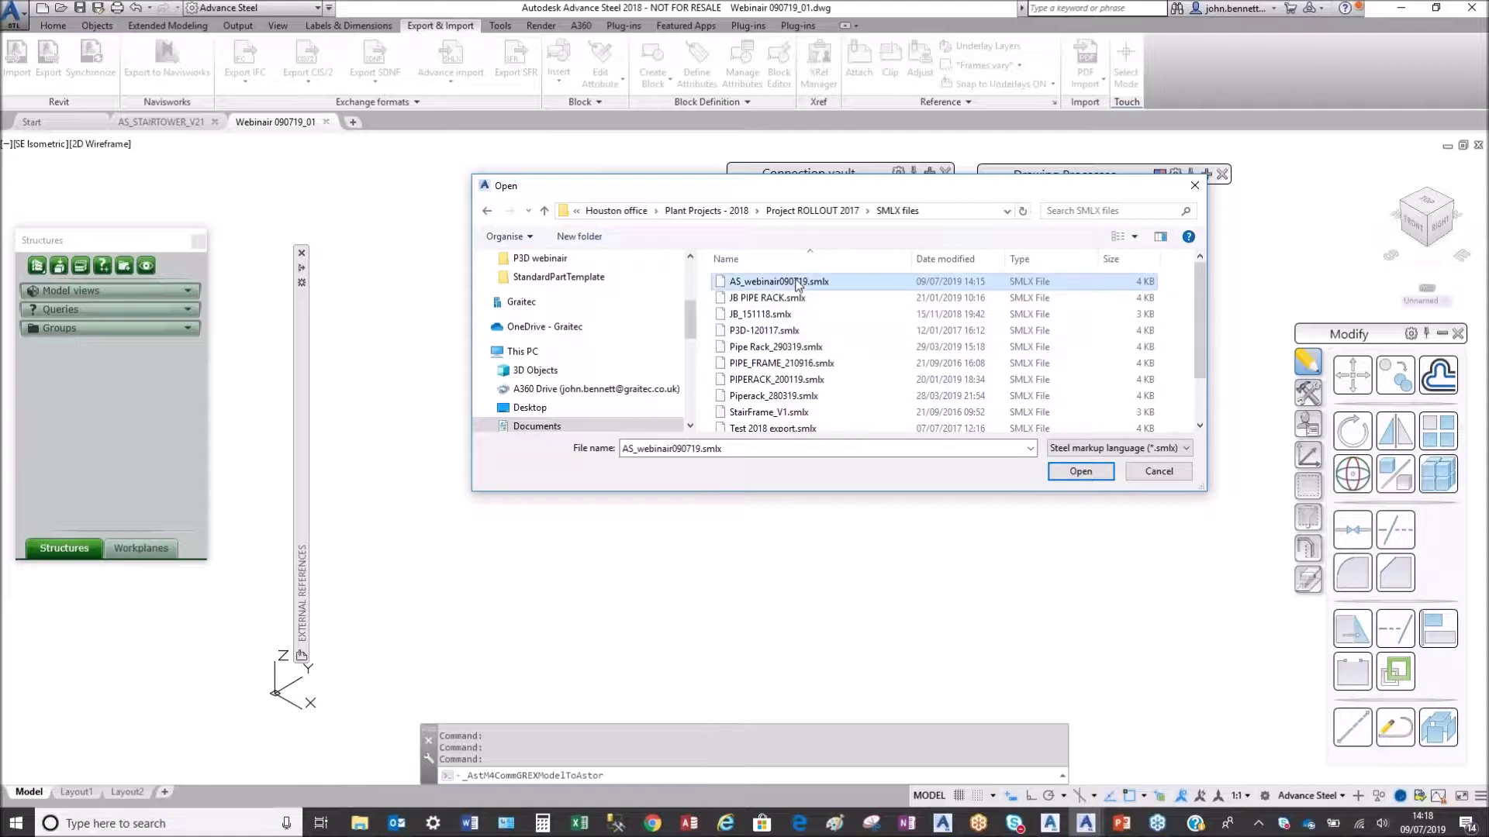
{"action": "left_click", "coordinate": [1065, 474]}
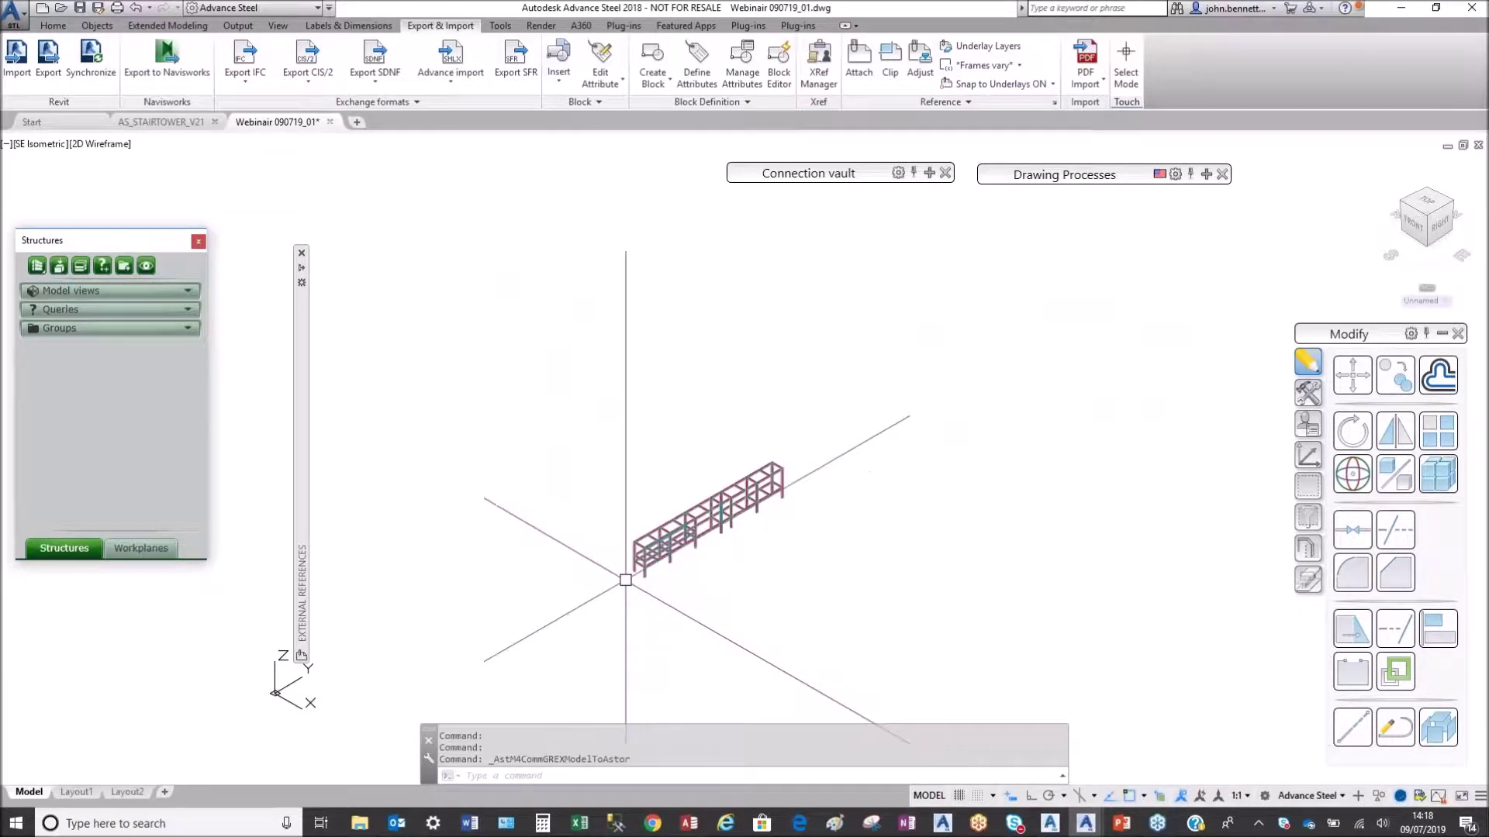
Step: Check the near corner column's section in its properties against the GTC_Profile_Conversion table in Access, return to Advance Steel and examine the column base
{"action": "scroll", "coordinate": [732, 543], "scroll_direction": "up", "scroll_amount": 8}
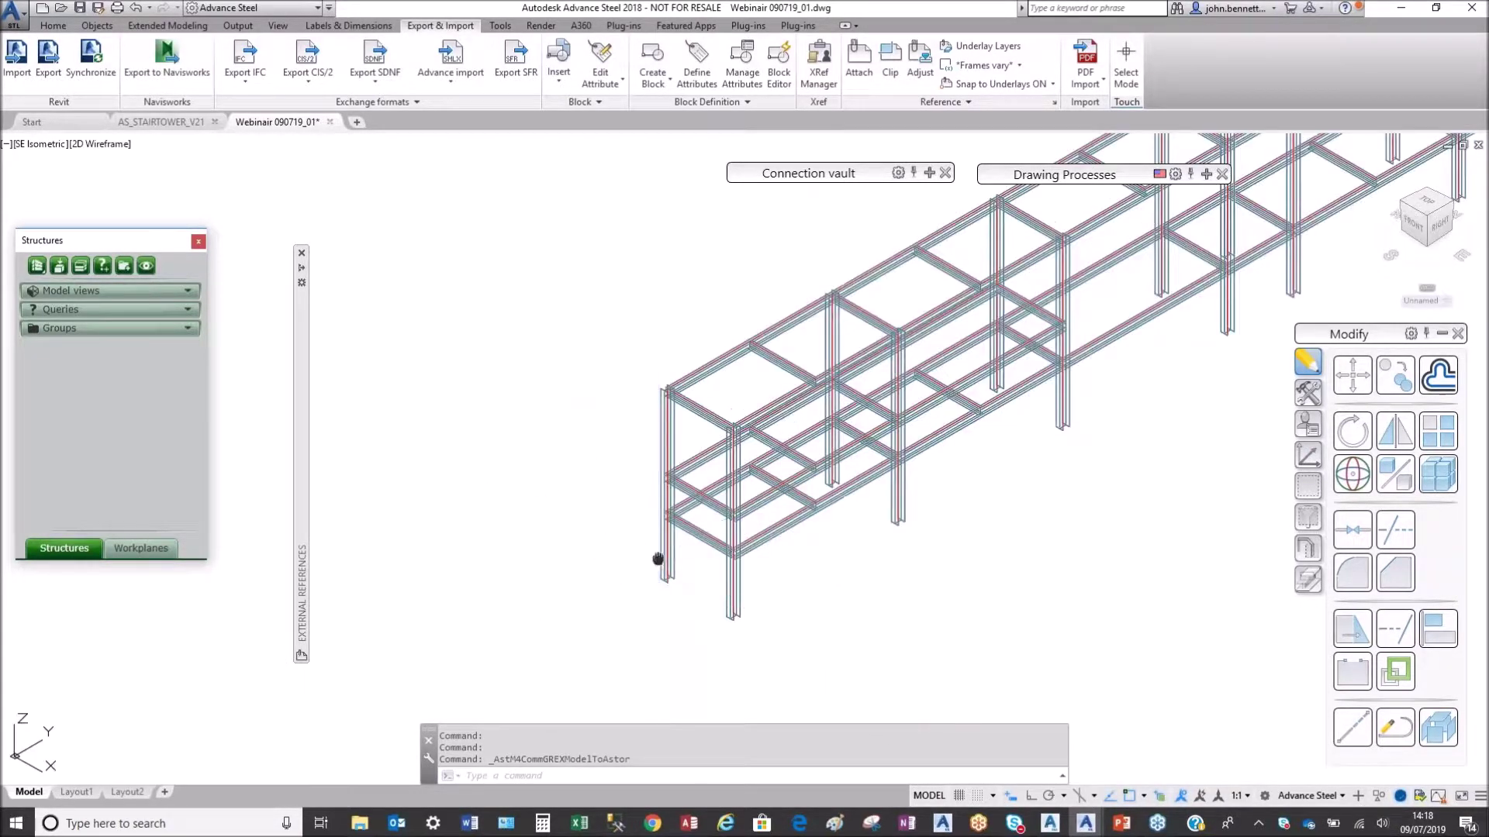
{"action": "scroll", "coordinate": [534, 573], "scroll_direction": "up", "scroll_amount": 3}
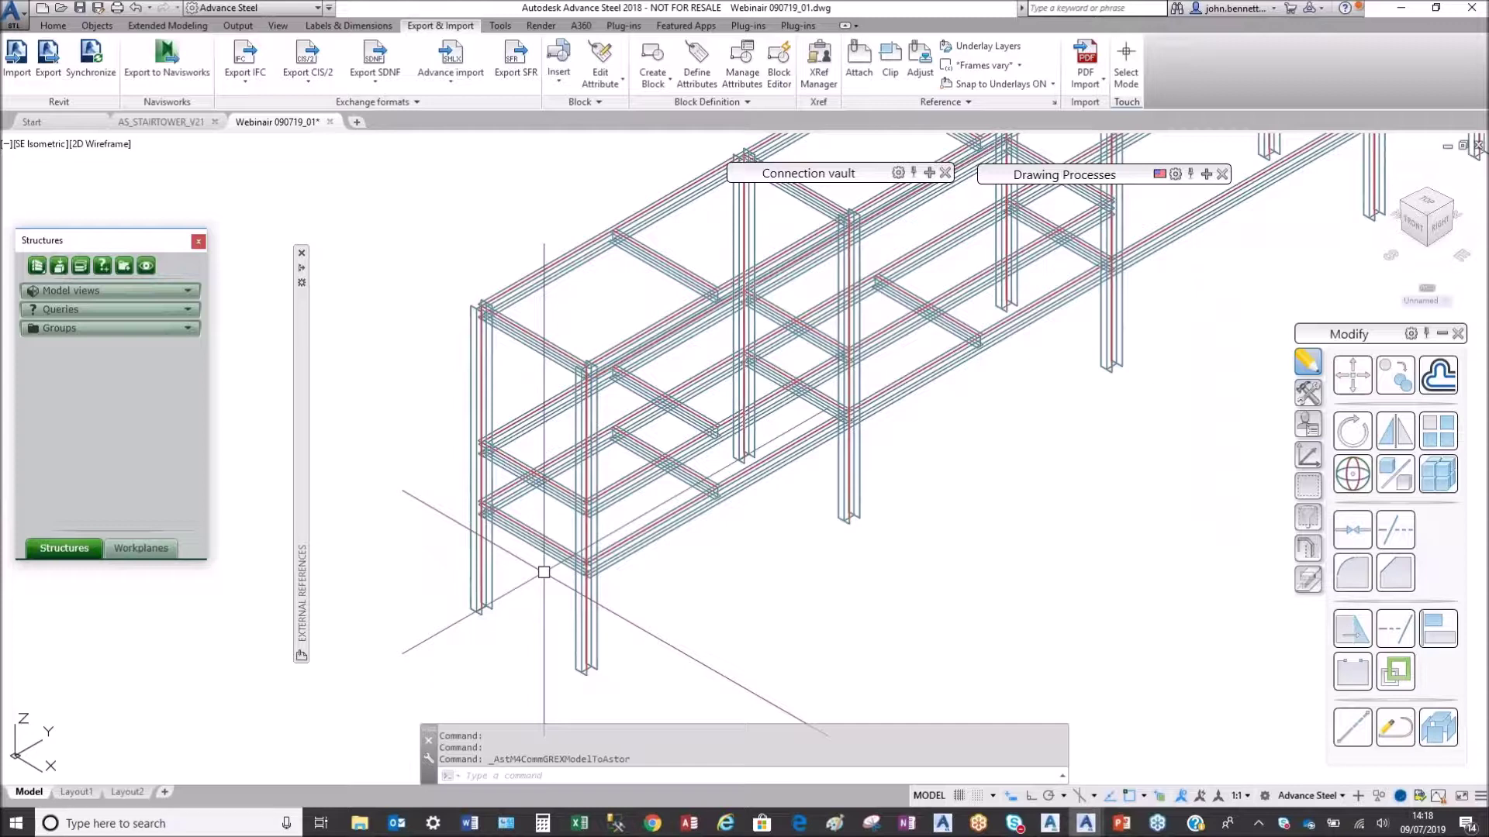
{"action": "double_click", "coordinate": [481, 481]}
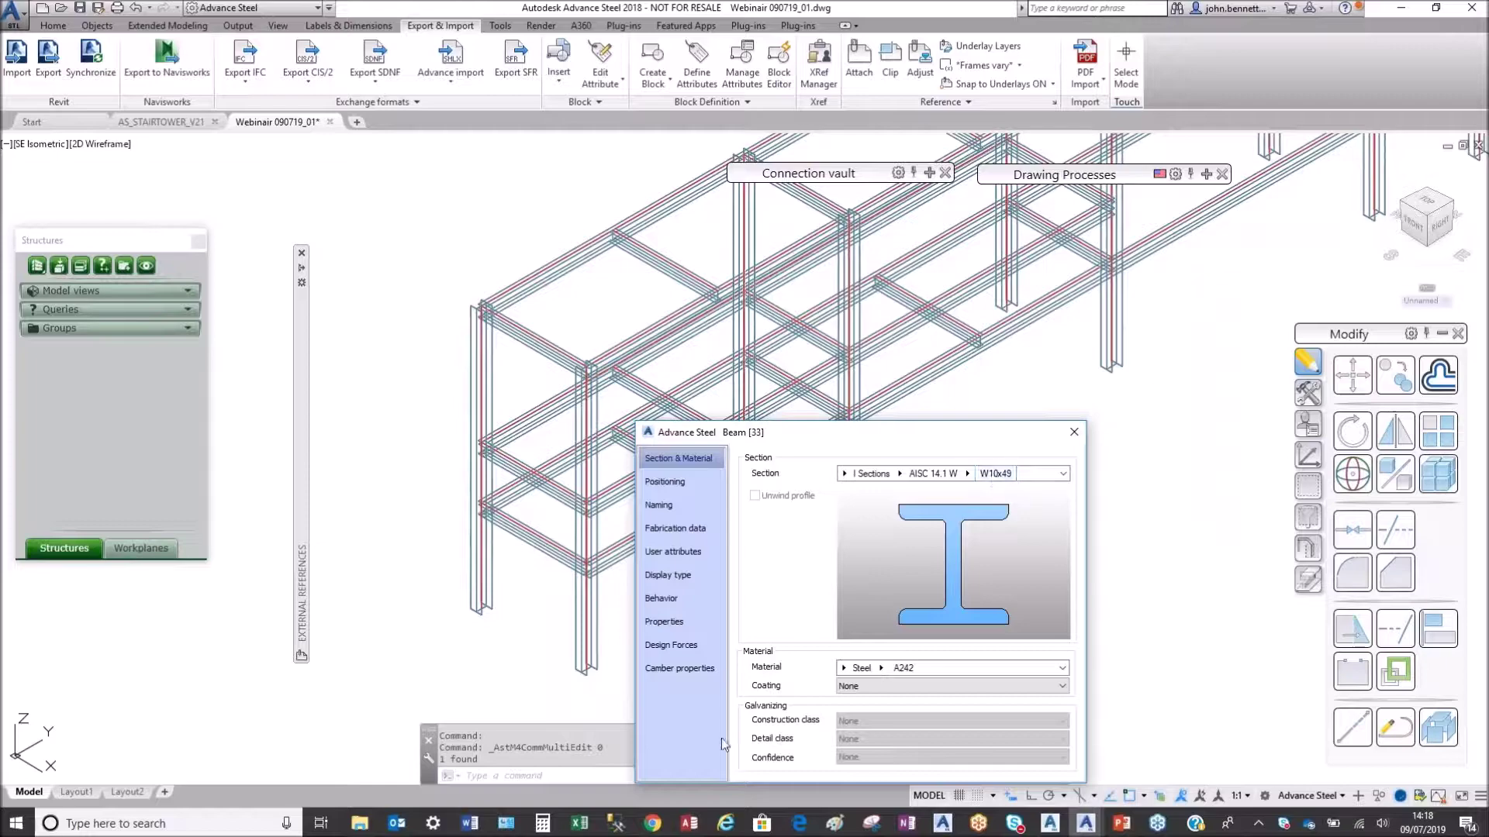
{"action": "left_click", "coordinate": [687, 824]}
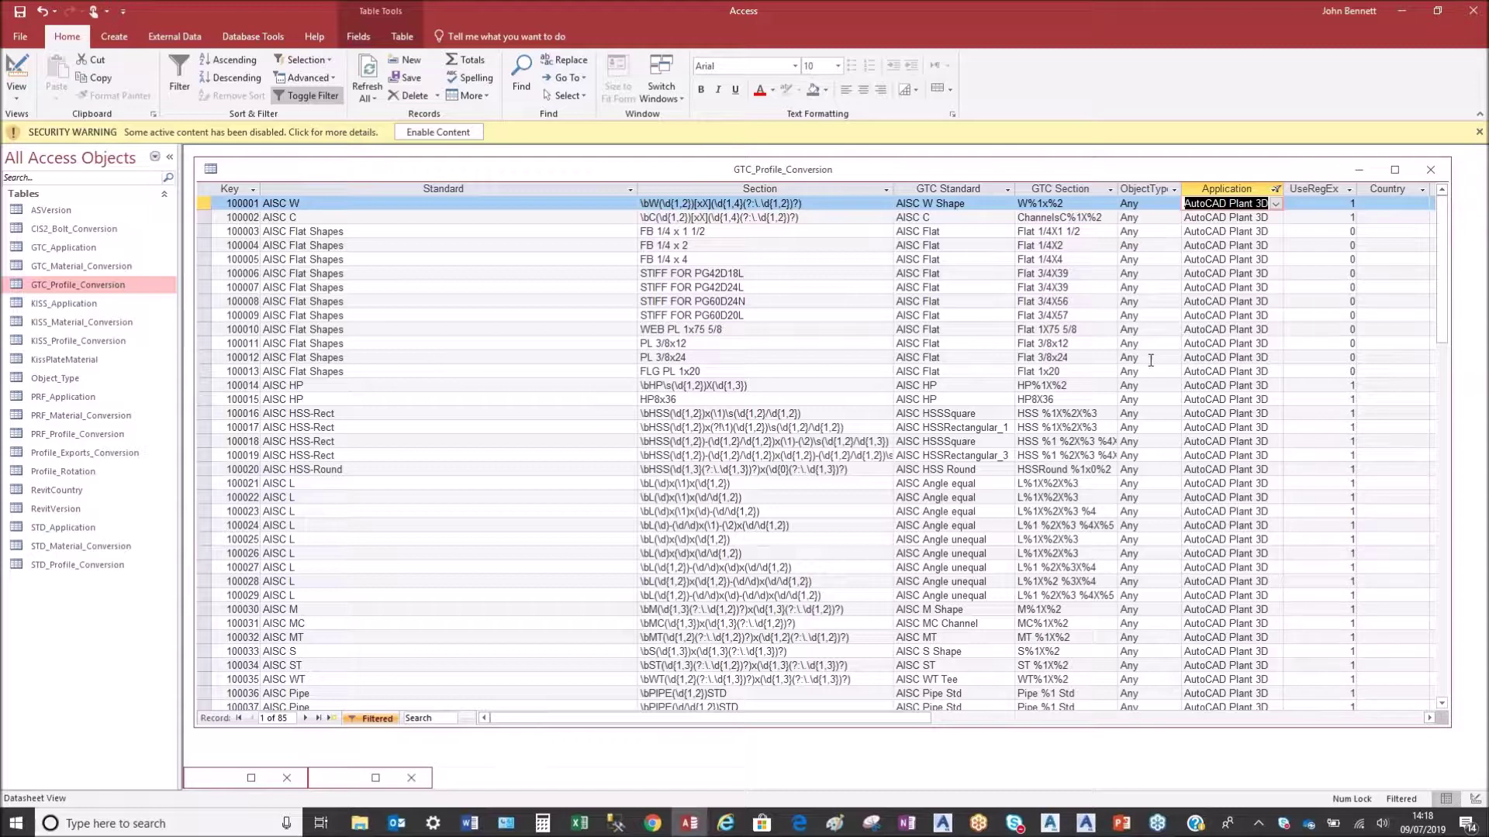
{"action": "left_click", "coordinate": [1402, 15]}
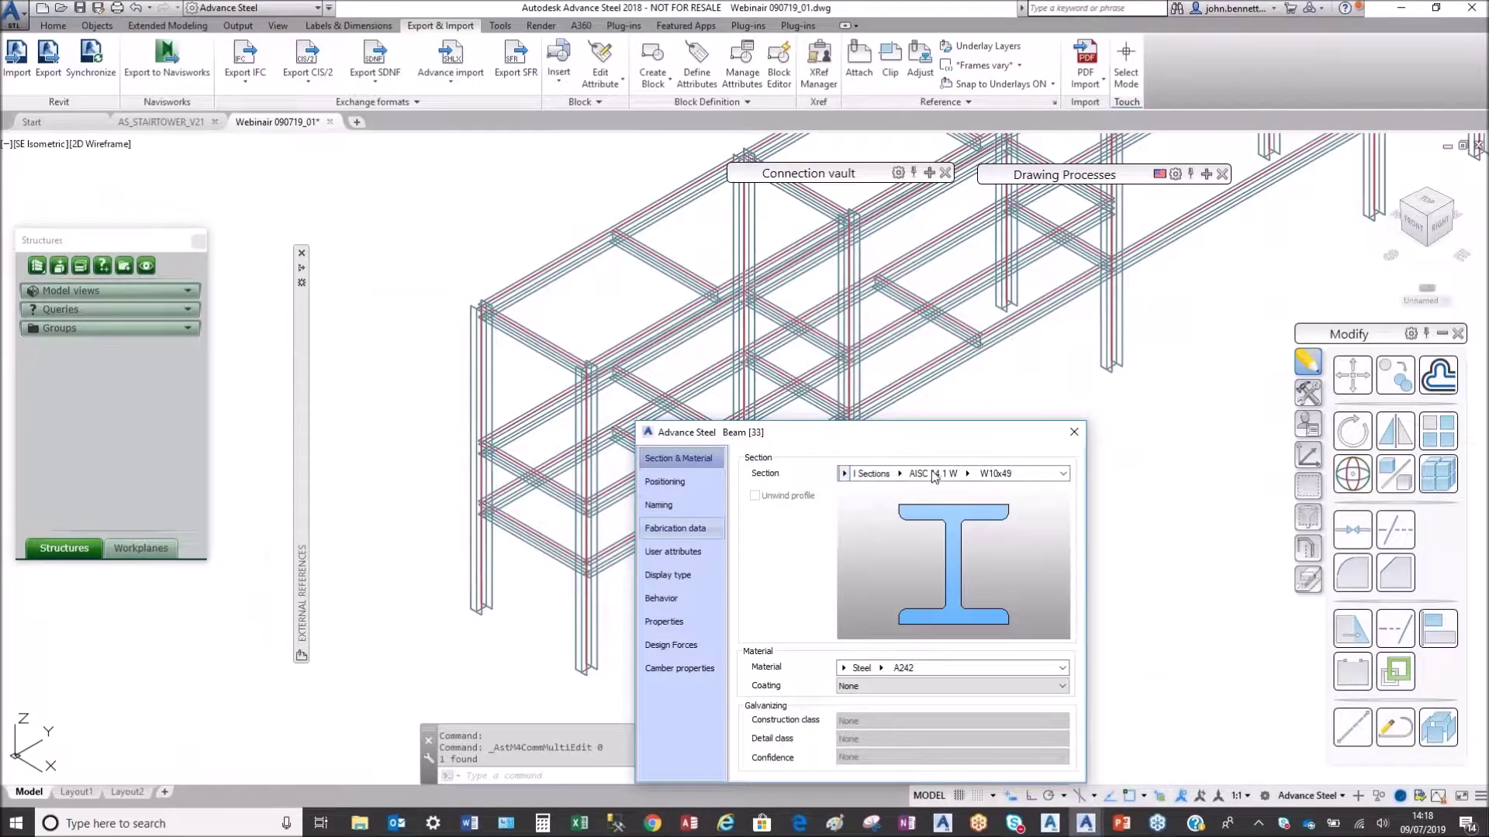
{"action": "left_click", "coordinate": [1082, 438]}
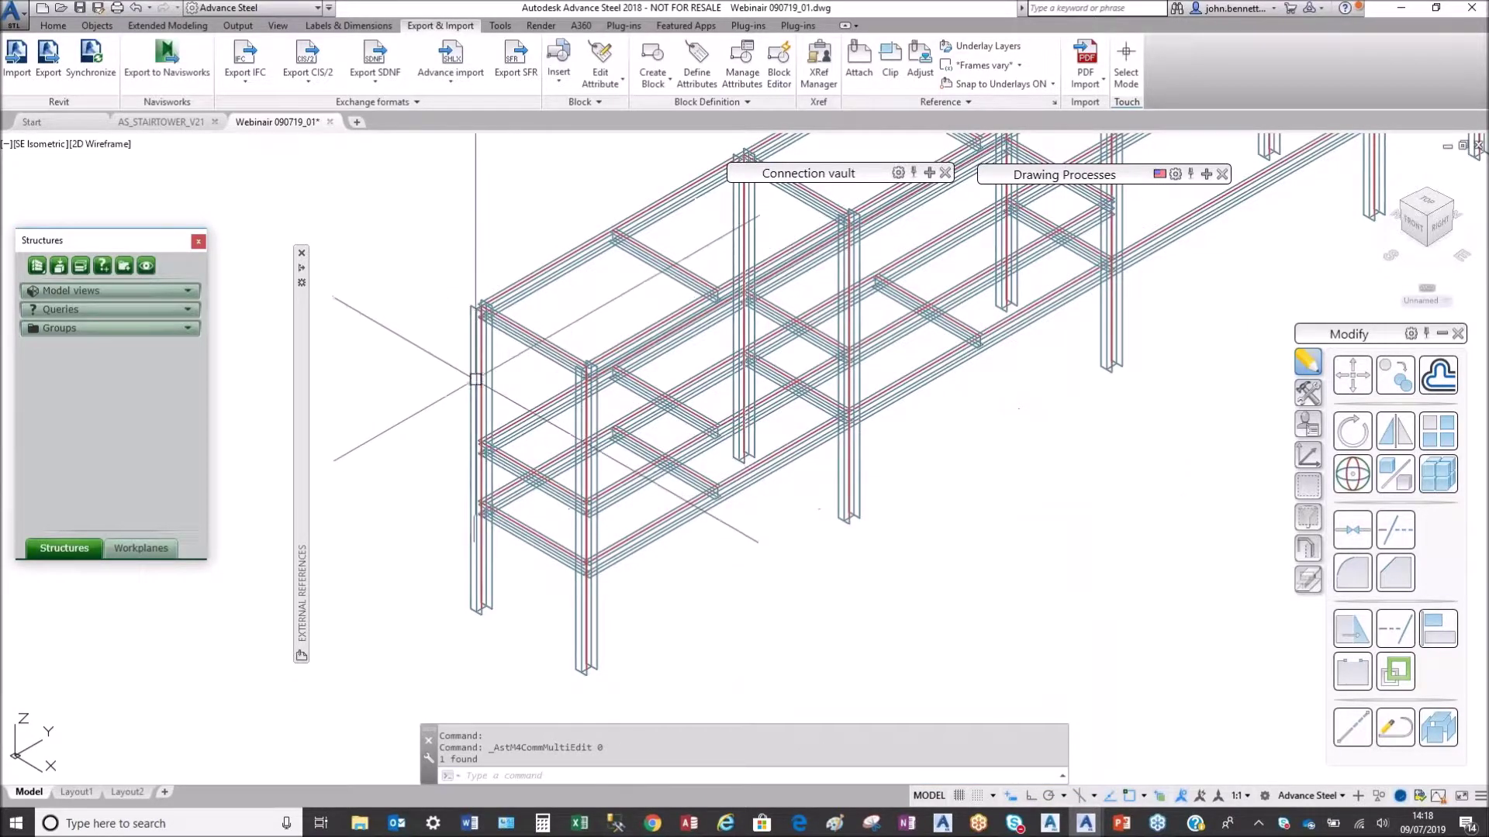
{"action": "scroll", "coordinate": [458, 504], "scroll_direction": "up", "scroll_amount": 5}
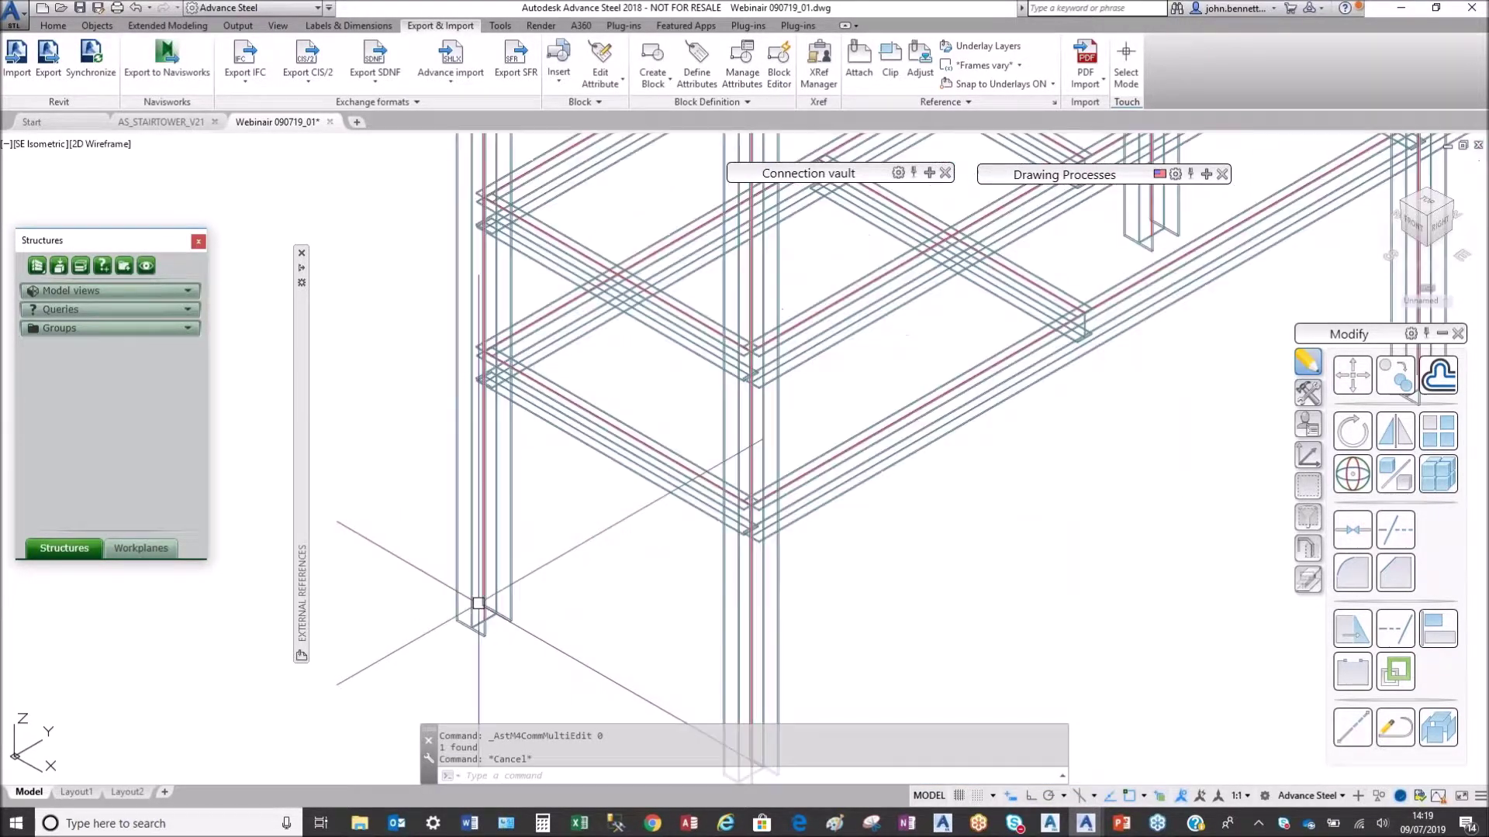
Step: Add a base plate connection to the left corner column at the rack's near end, without an additional concrete object
{"action": "middle_click_drag", "start_coordinate": [478, 523], "coordinate": [517, 496]}
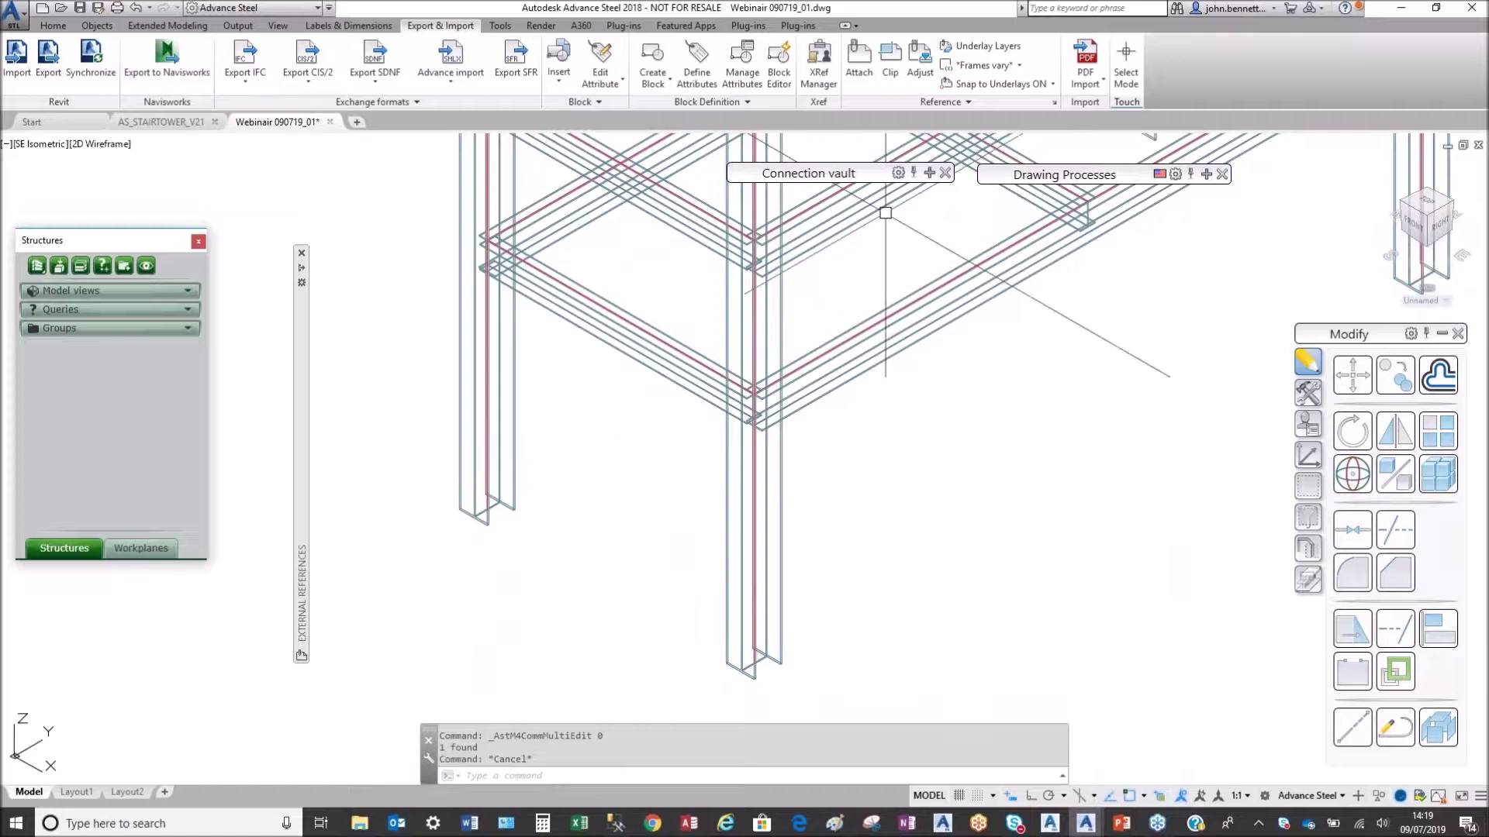
{"action": "left_click", "coordinate": [930, 172]}
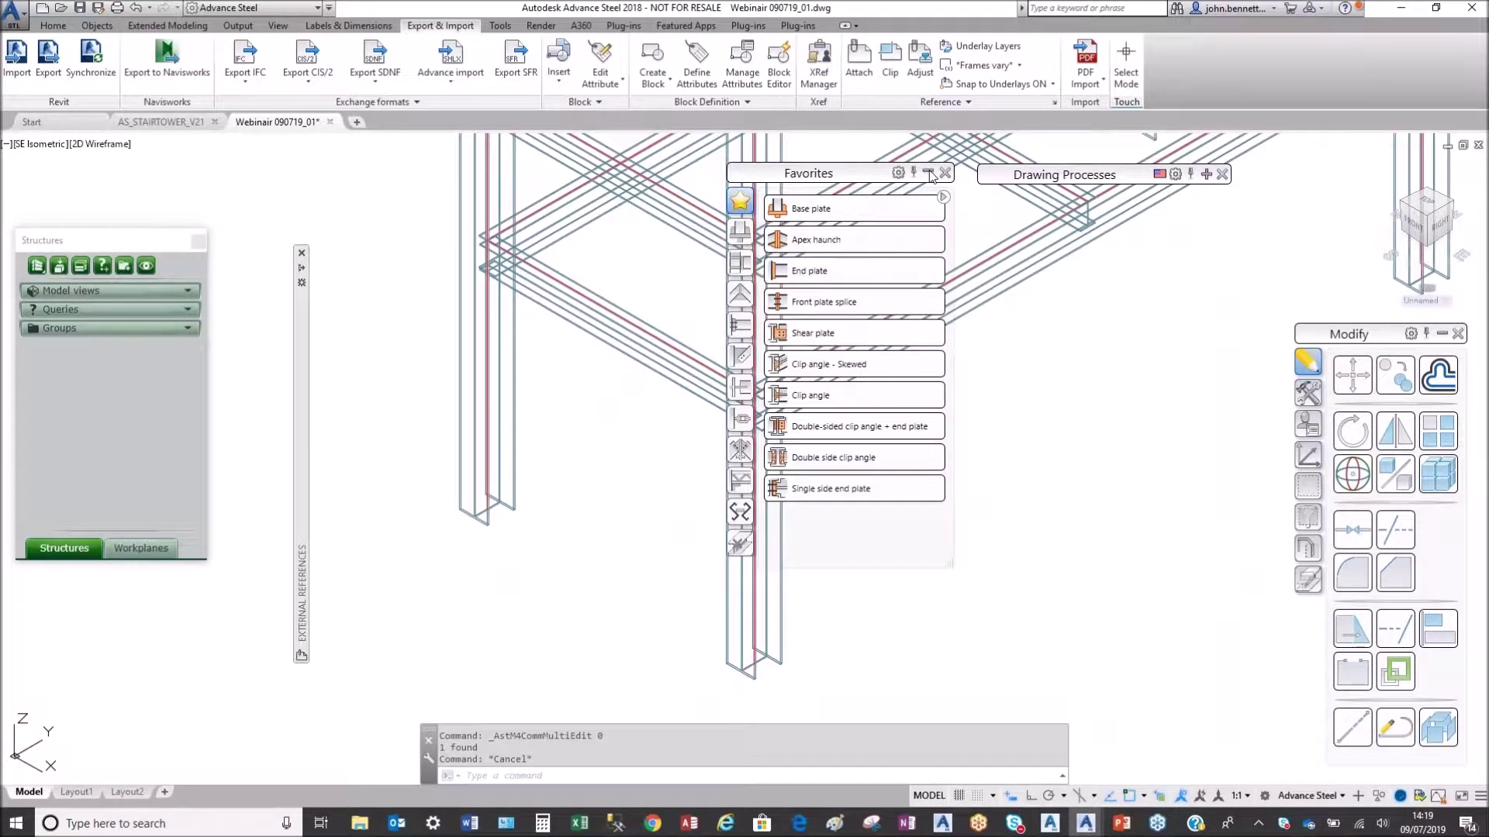
{"action": "left_click", "coordinate": [837, 207]}
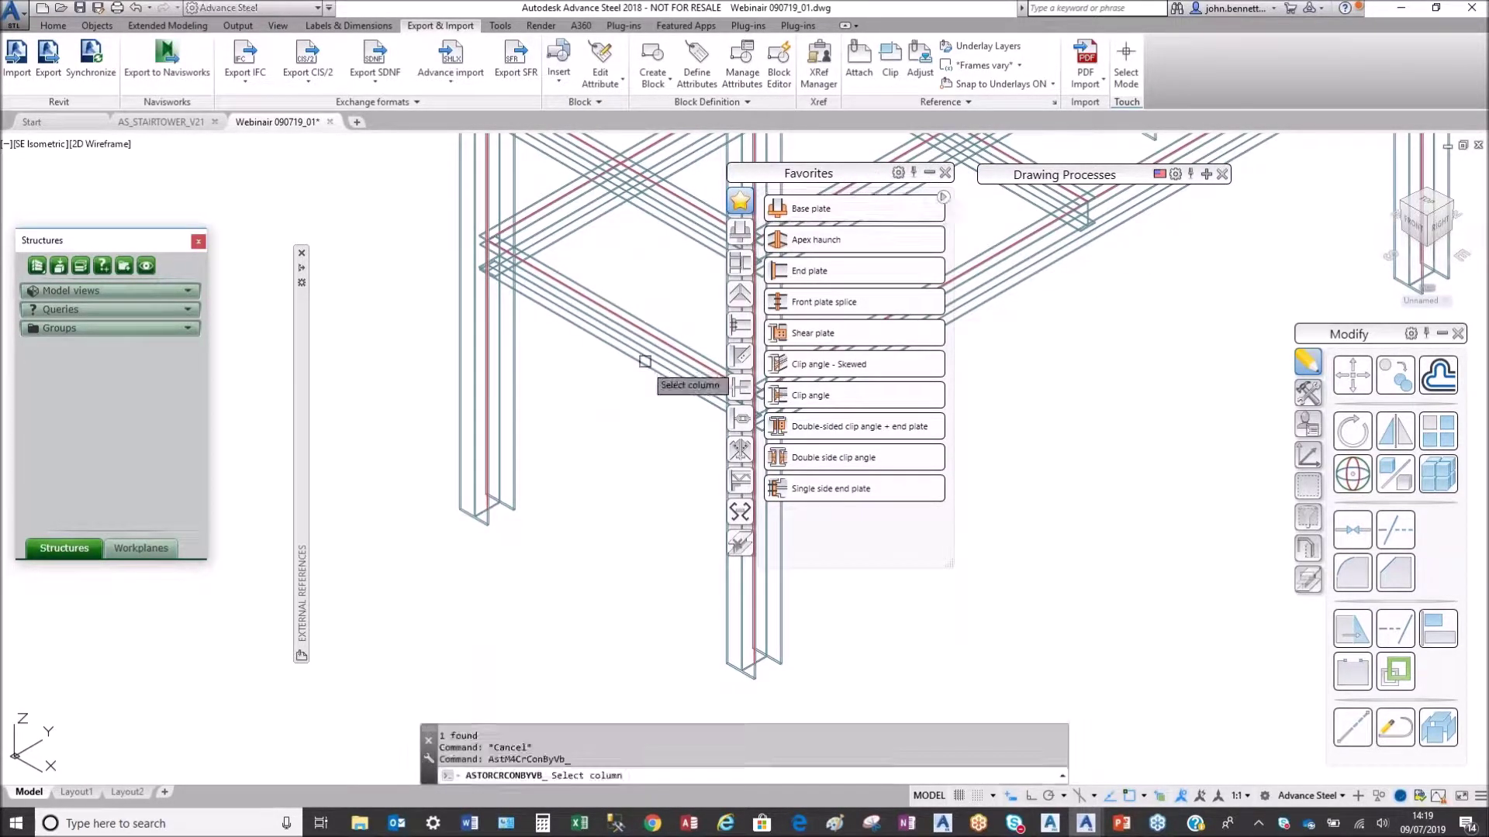
{"action": "left_click", "coordinate": [509, 503]}
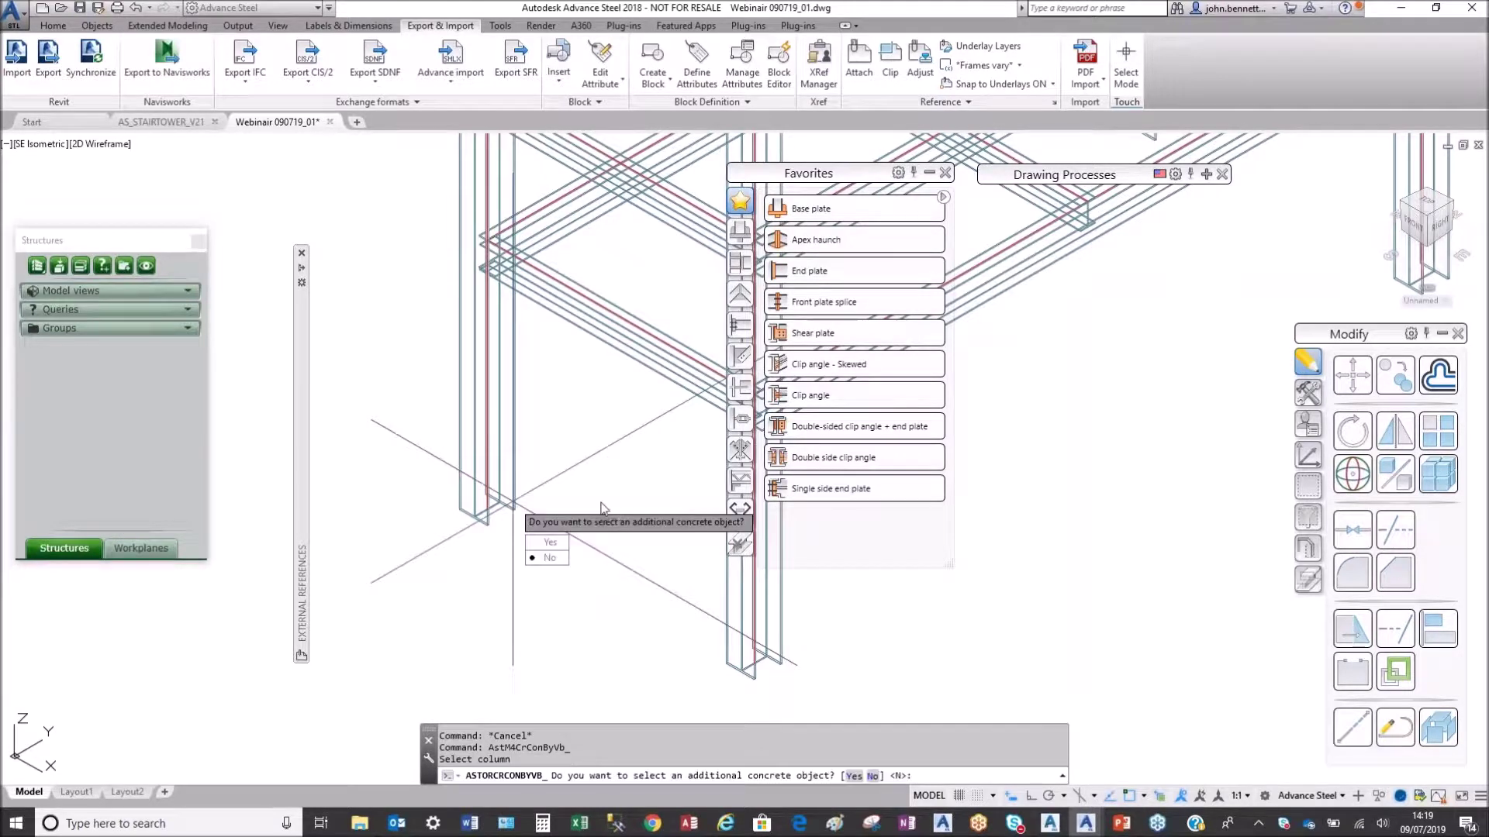
{"action": "left_click", "coordinate": [546, 557]}
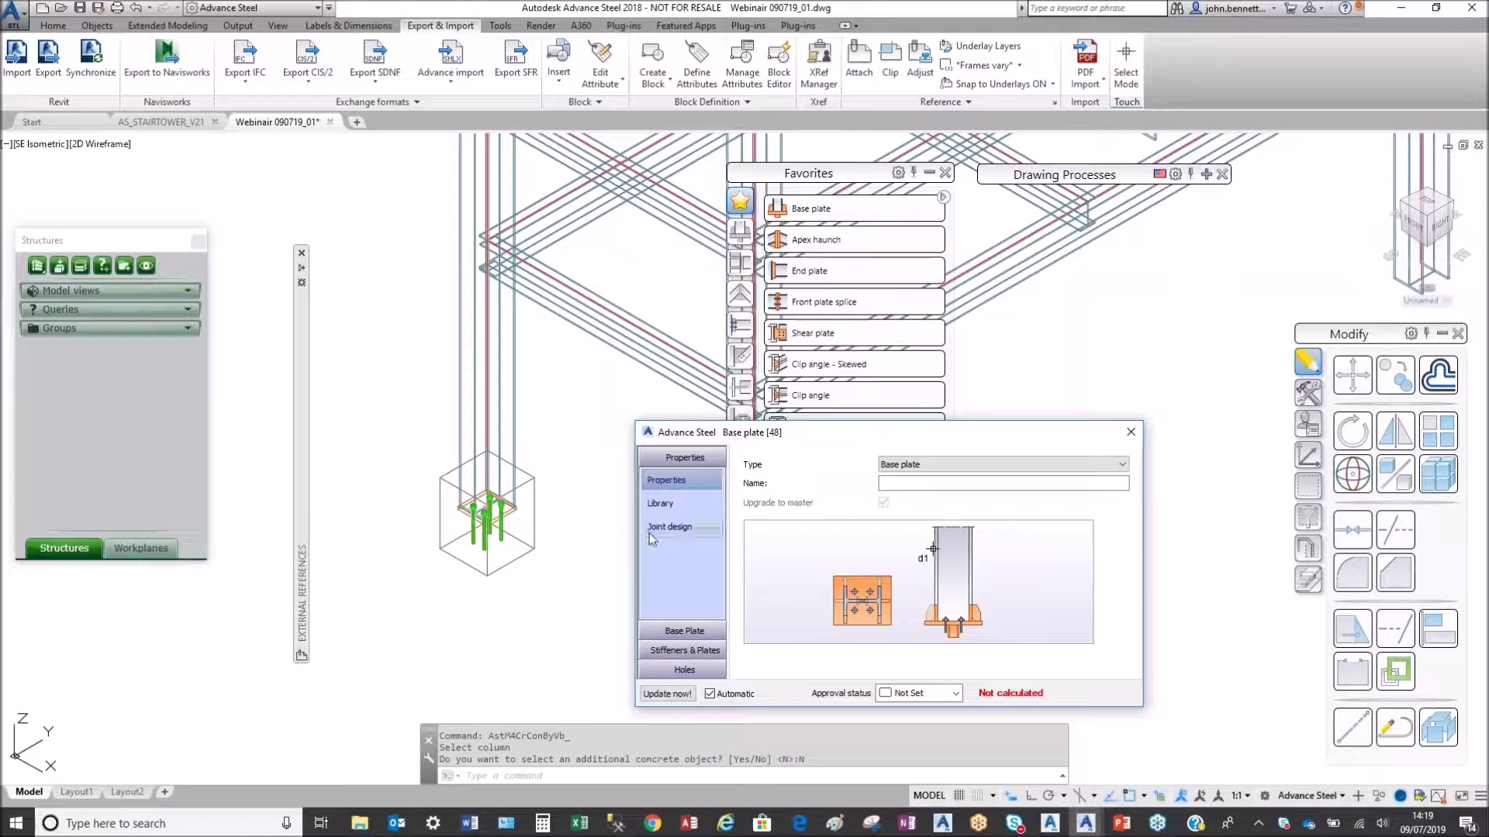
Step: Review the base plate's leveling plate, shim plate, shear anchor, web stiffener and outside stiffener options, and close its properties
{"action": "left_click", "coordinate": [655, 628]}
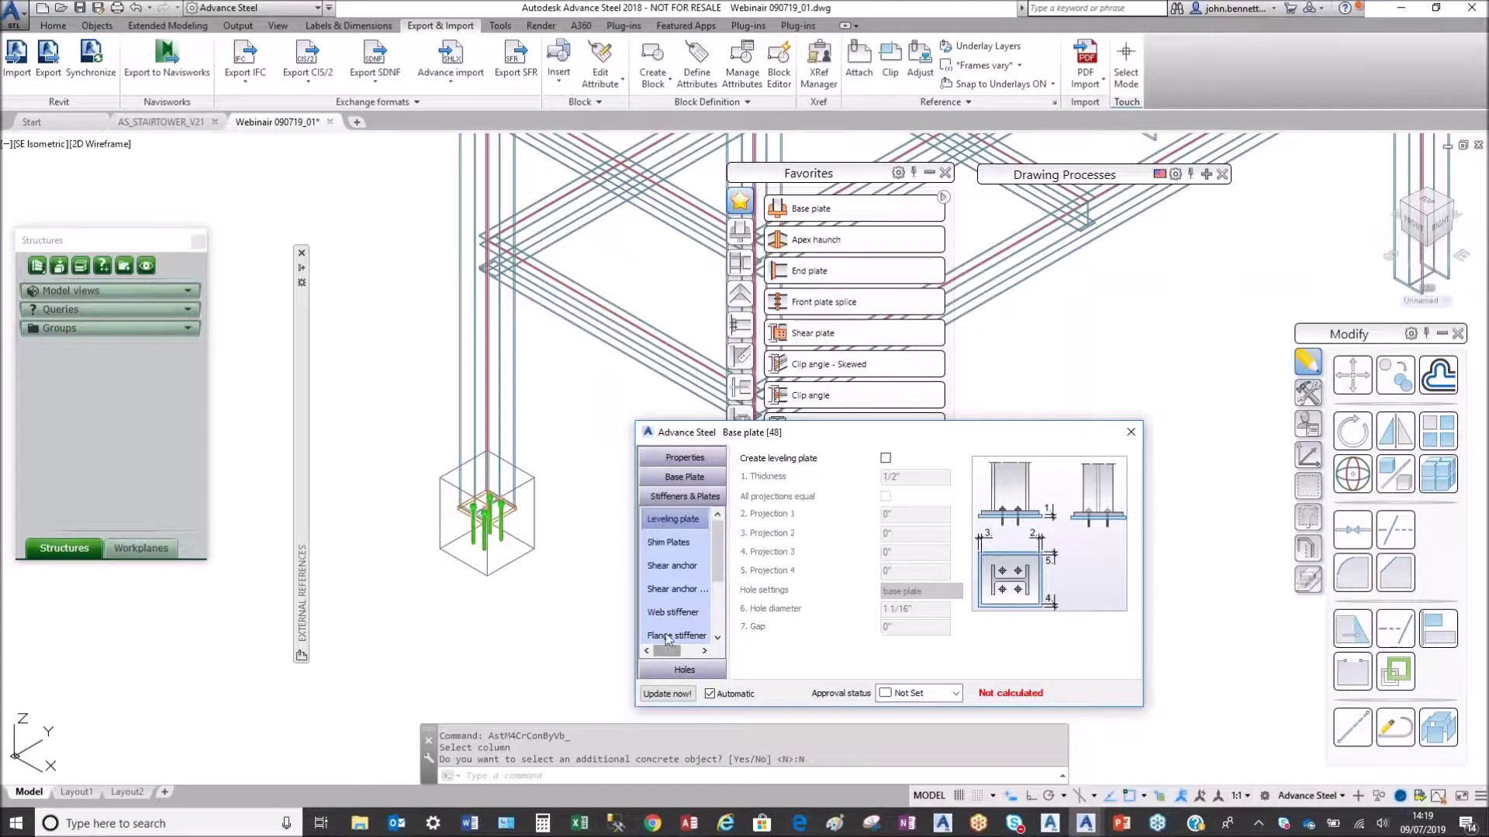
{"action": "left_click", "coordinate": [661, 541]}
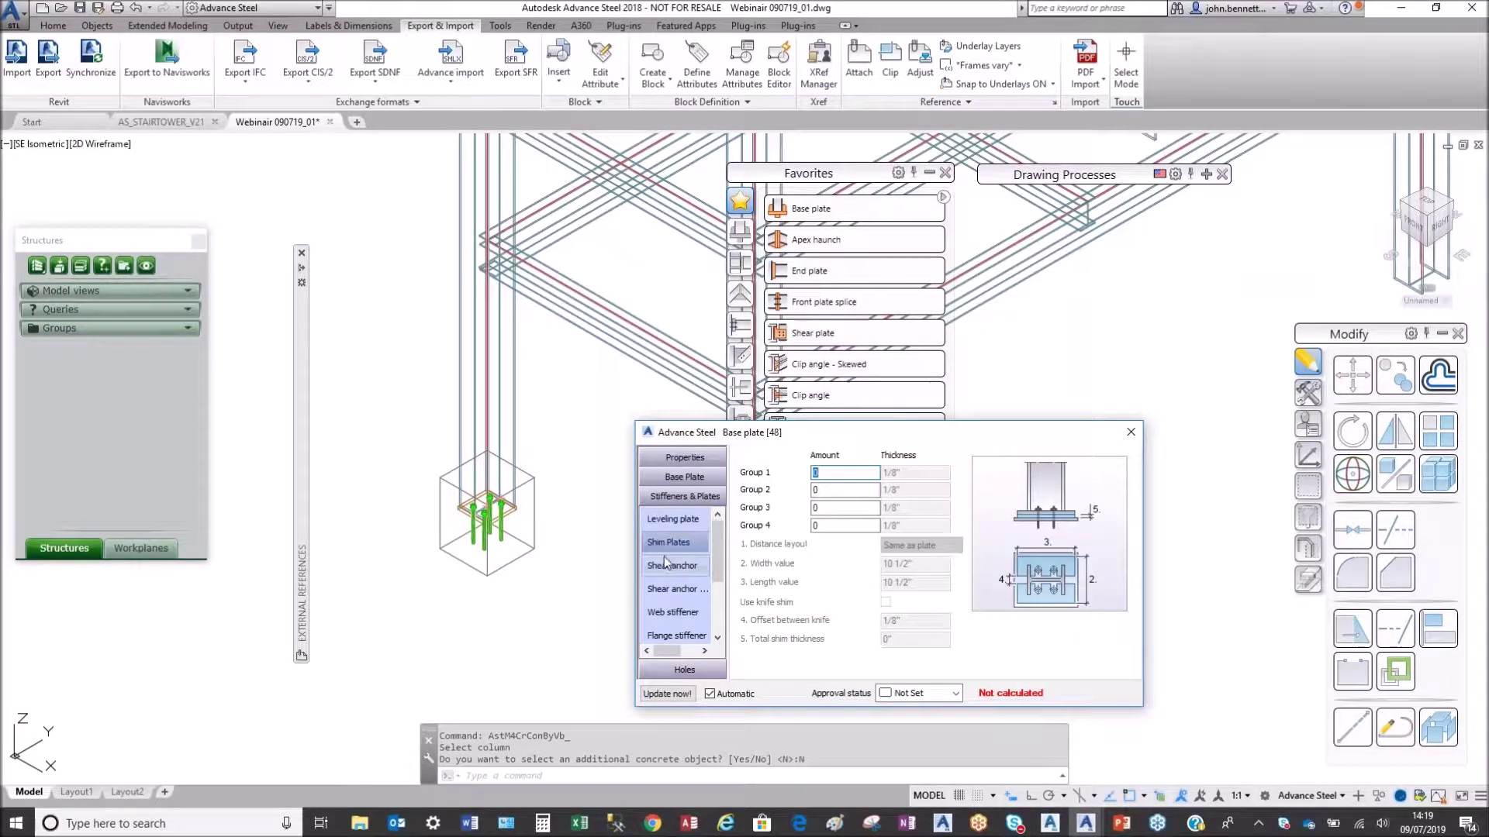
{"action": "left_click", "coordinate": [663, 566]}
{"action": "left_click", "coordinate": [663, 586]}
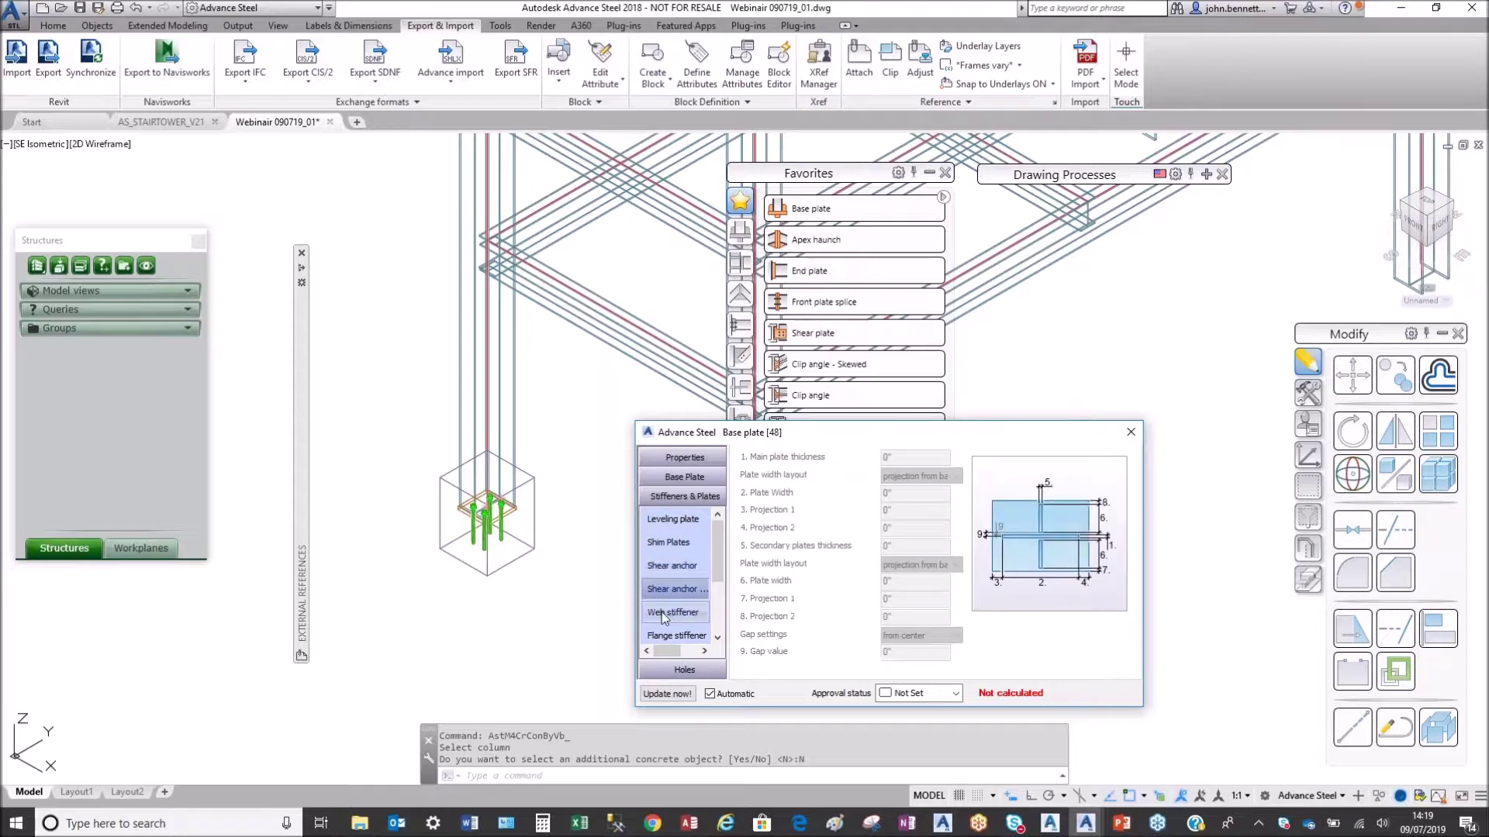
{"action": "left_click", "coordinate": [696, 610]}
{"action": "scroll", "coordinate": [718, 578], "scroll_direction": "down", "scroll_amount": 2}
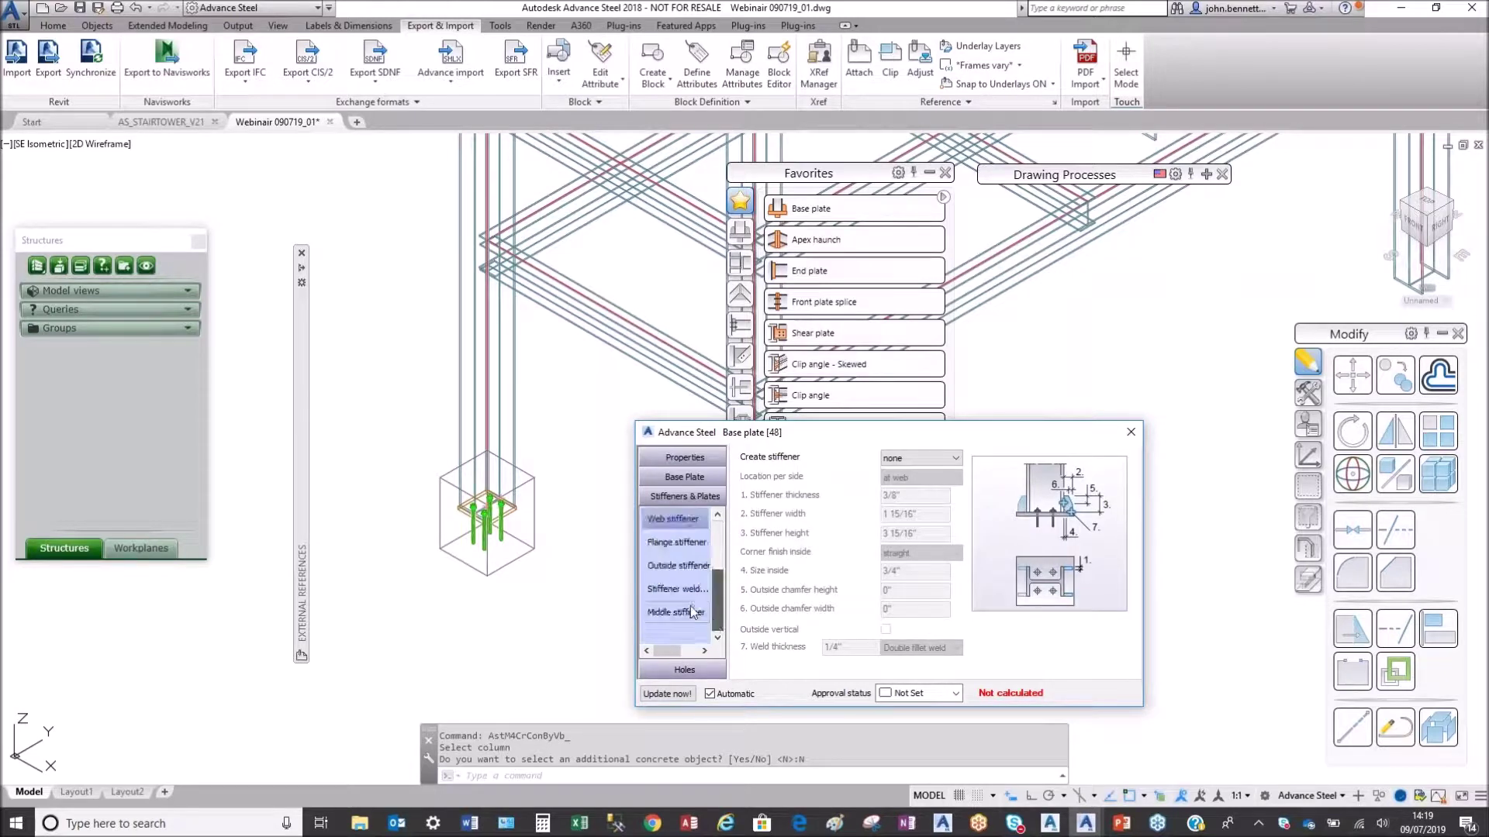
{"action": "left_click", "coordinate": [667, 566]}
{"action": "left_click", "coordinate": [1130, 432]}
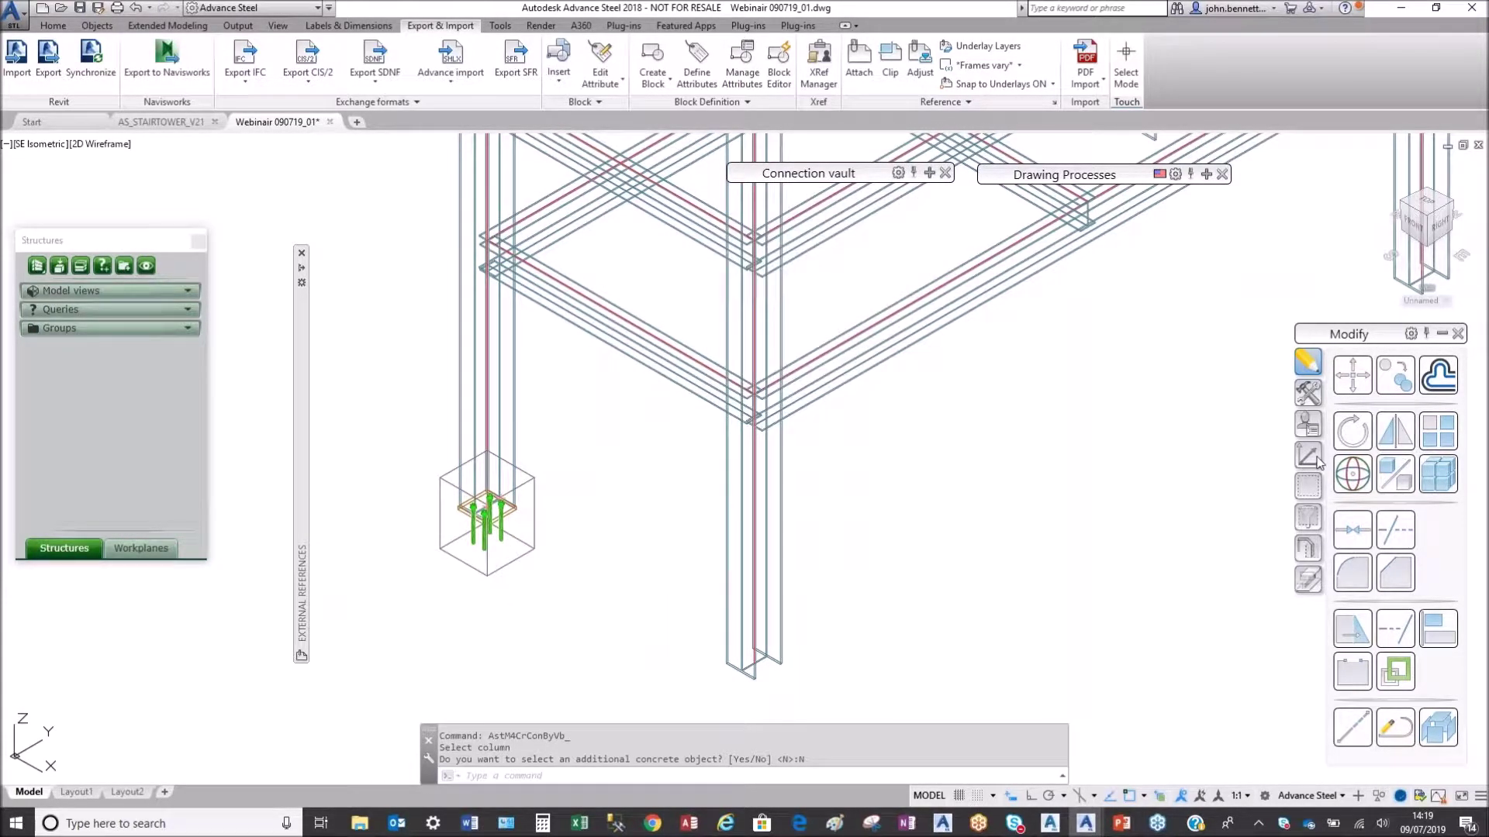
Step: Transfer the corner column's base plate connection to all the other pipe rack columns in one multiple-joint operation
{"action": "left_click", "coordinate": [1307, 395]}
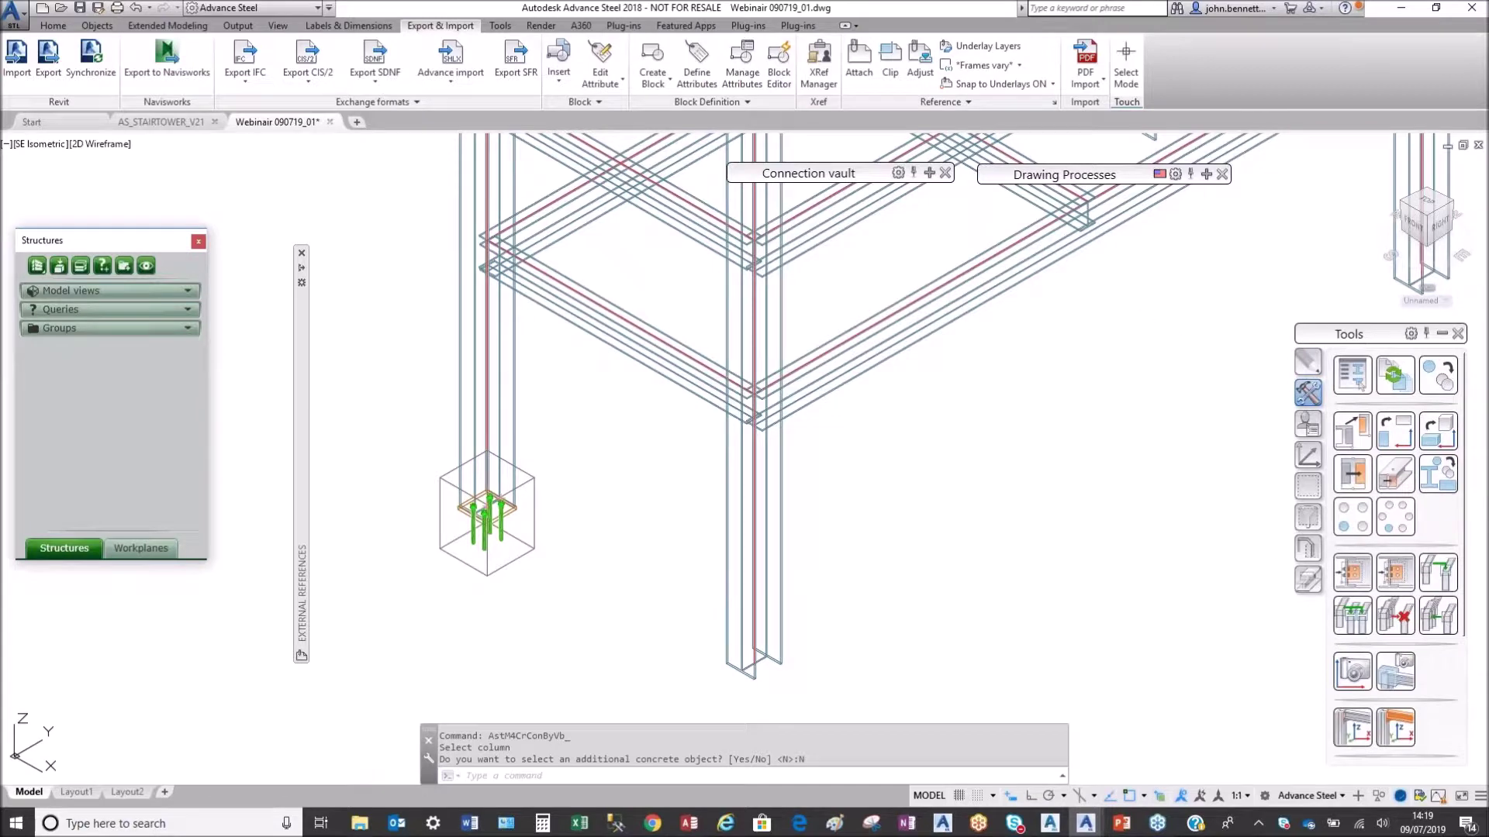
{"action": "left_click", "coordinate": [1394, 576]}
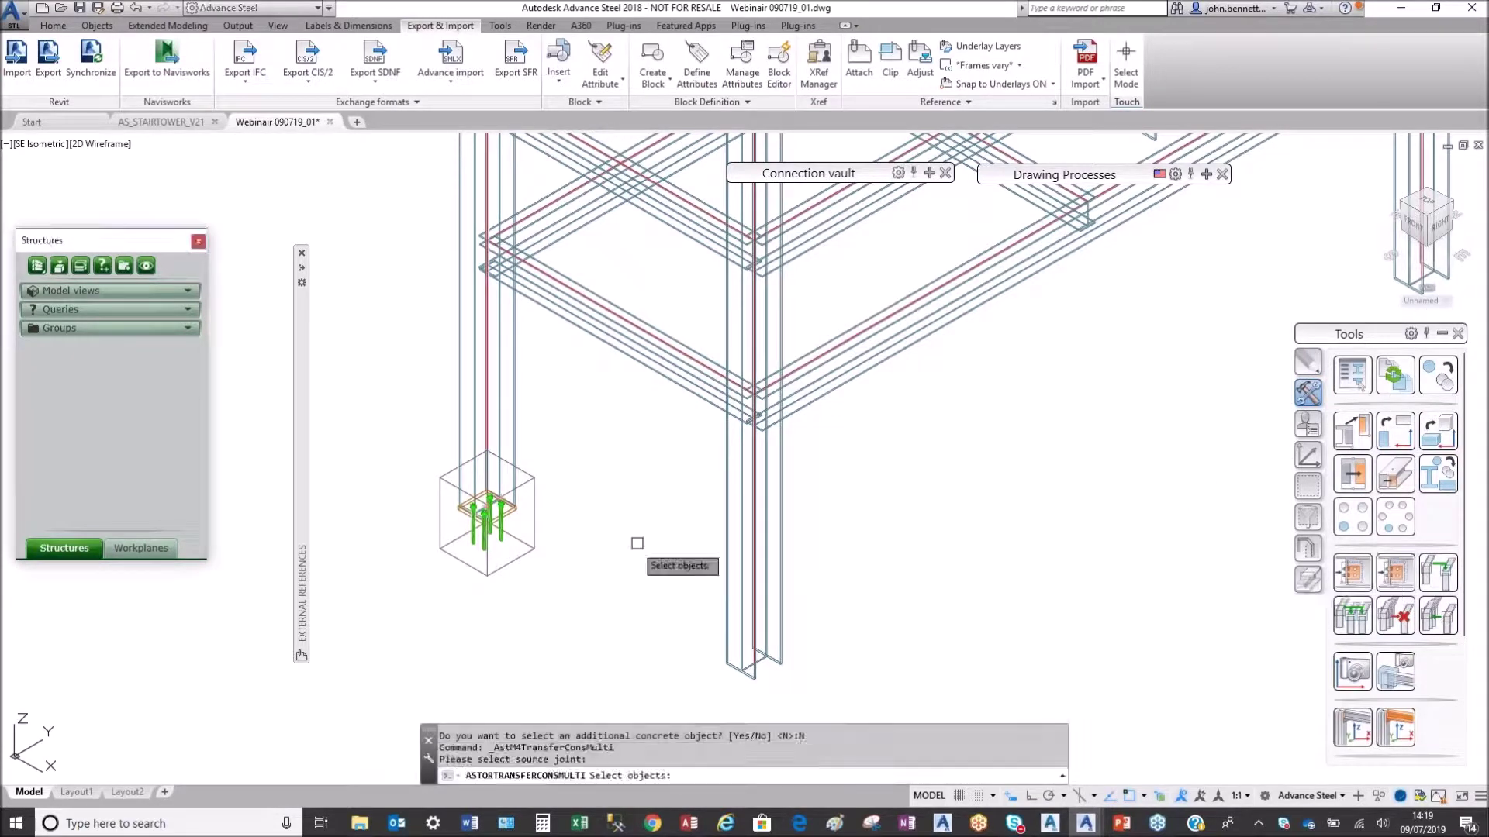
{"action": "left_click", "coordinate": [481, 565]}
{"action": "key", "text": "Return"}
{"action": "scroll", "coordinate": [527, 613], "scroll_direction": "down", "scroll_amount": 5}
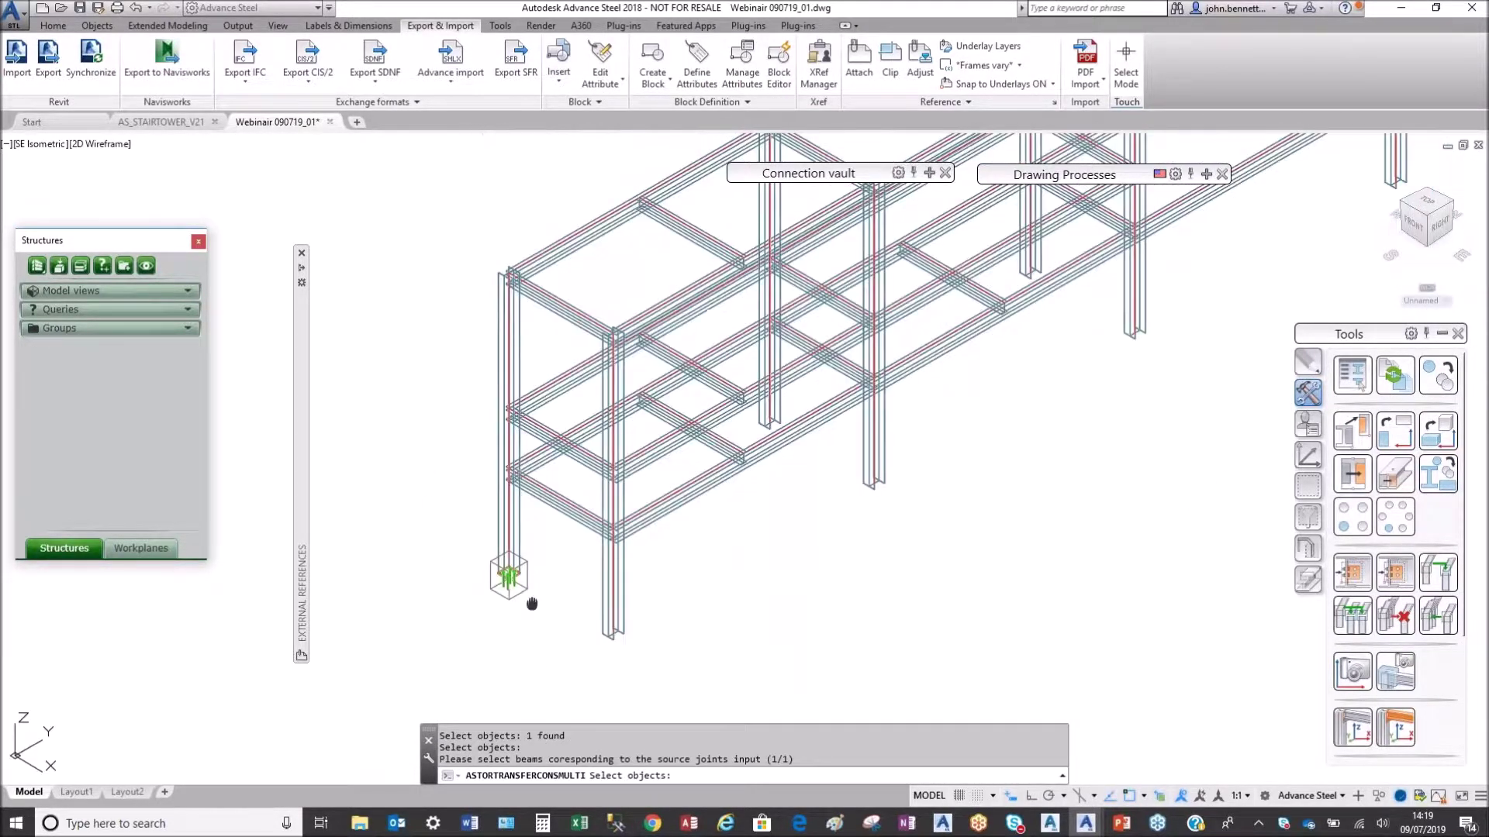
{"action": "middle_click_drag", "start_coordinate": [535, 597], "coordinate": [574, 465], "text": "shift"}
{"action": "scroll", "coordinate": [597, 481], "scroll_direction": "down", "scroll_amount": 4}
{"action": "mouse_move", "coordinate": [961, 555]}
{"action": "left_mouse_down"}
{"action": "mouse_move", "coordinate": [747, 500]}
{"action": "mouse_move", "coordinate": [495, 479]}
{"action": "mouse_move", "coordinate": [507, 457]}
{"action": "left_mouse_up"}
{"action": "middle_click_drag", "start_coordinate": [601, 550], "coordinate": [615, 602], "text": "shift"}
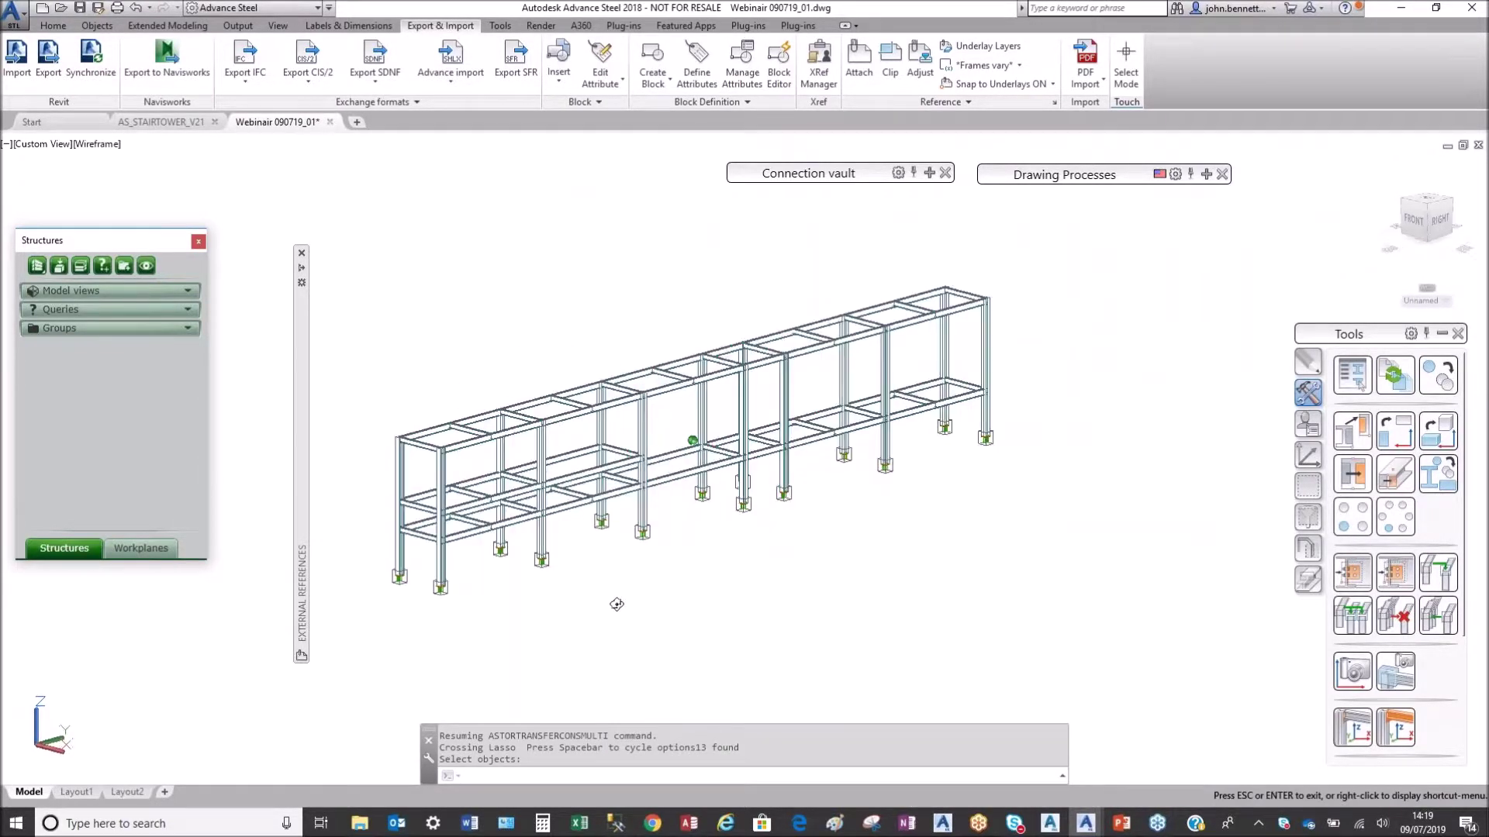
Step: Highlight the two long top-level beams to check how far each runs along the rack, and clear the selection
{"action": "scroll", "coordinate": [622, 462], "scroll_direction": "up", "scroll_amount": 5}
{"action": "scroll", "coordinate": [622, 462], "scroll_direction": "down", "scroll_amount": 4}
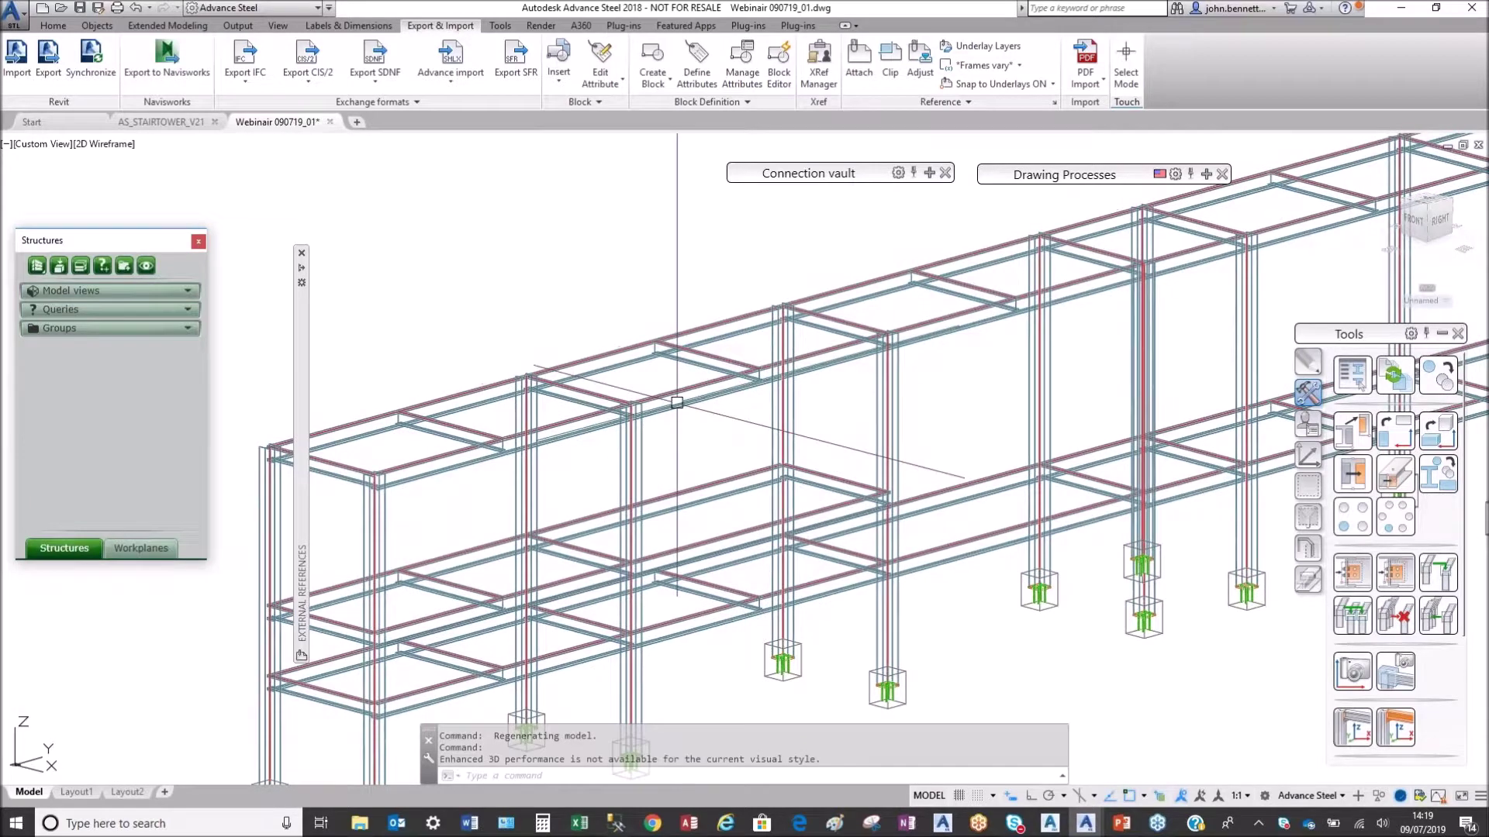
{"action": "scroll", "coordinate": [708, 449], "scroll_direction": "down", "scroll_amount": 2}
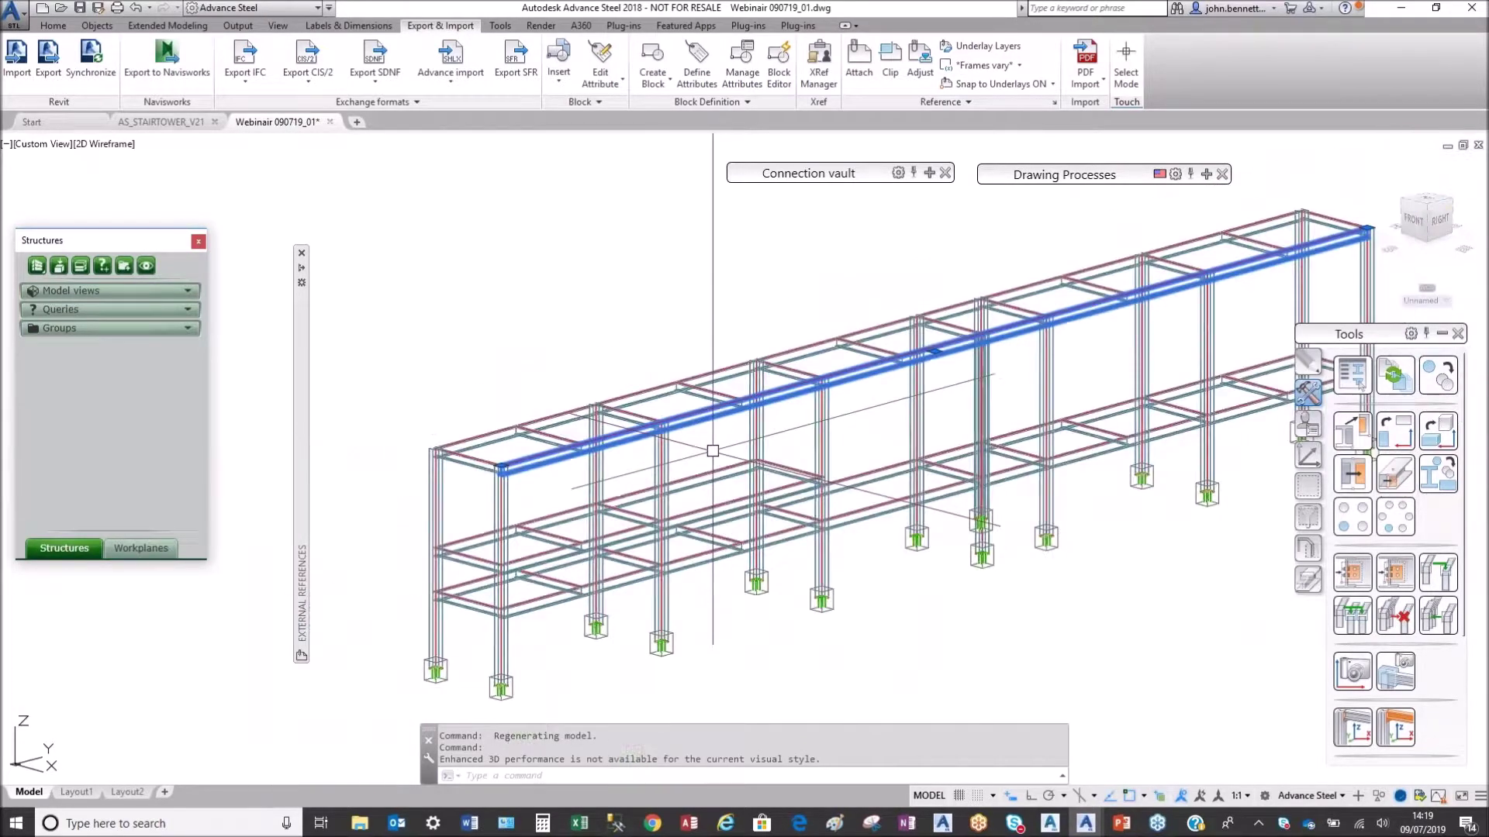
{"action": "left_click", "coordinate": [802, 349]}
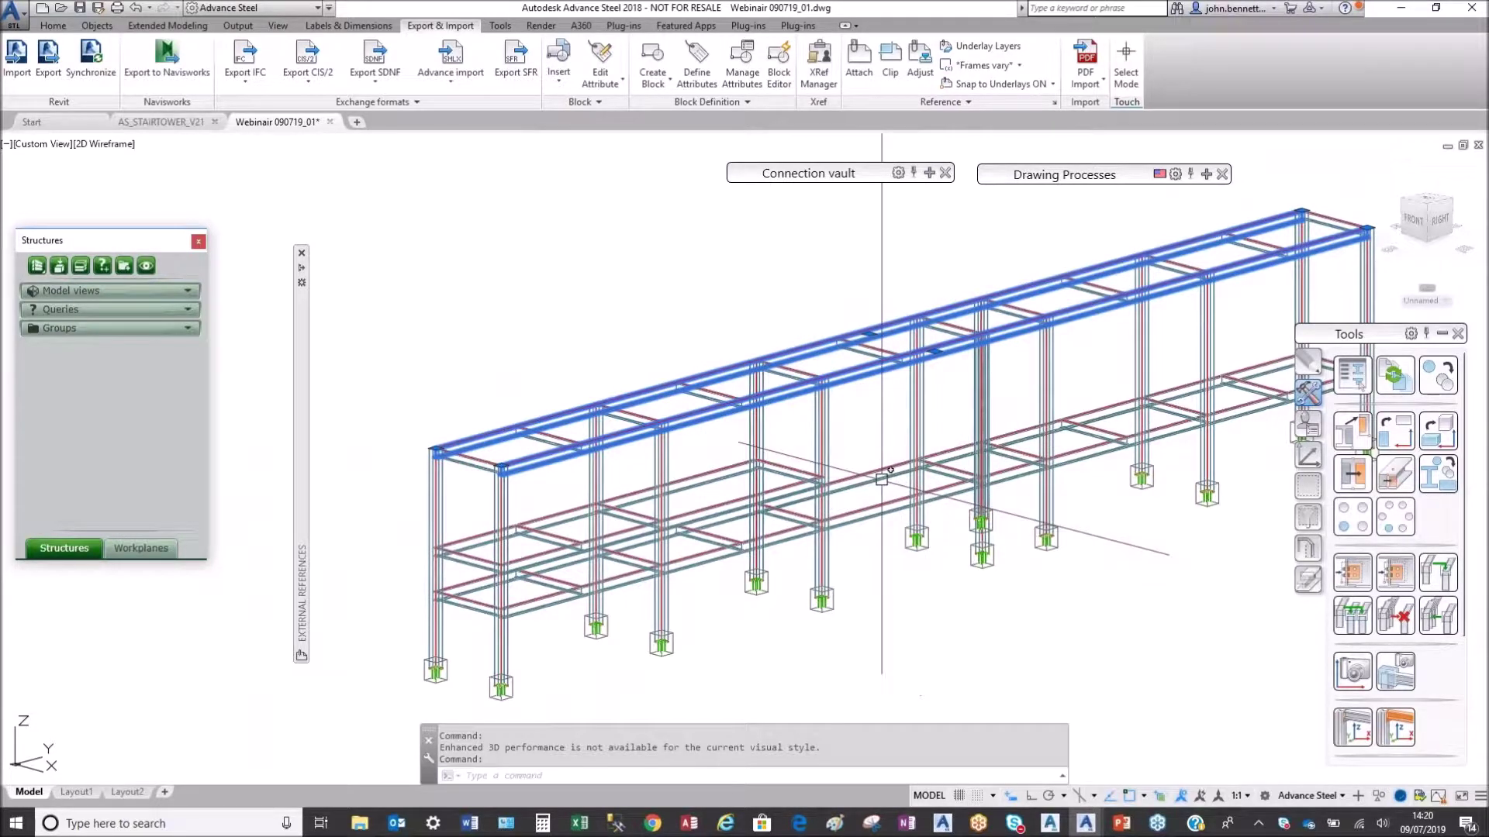
{"action": "key", "text": "Escape"}
{"action": "left_click", "coordinate": [61, 9]}
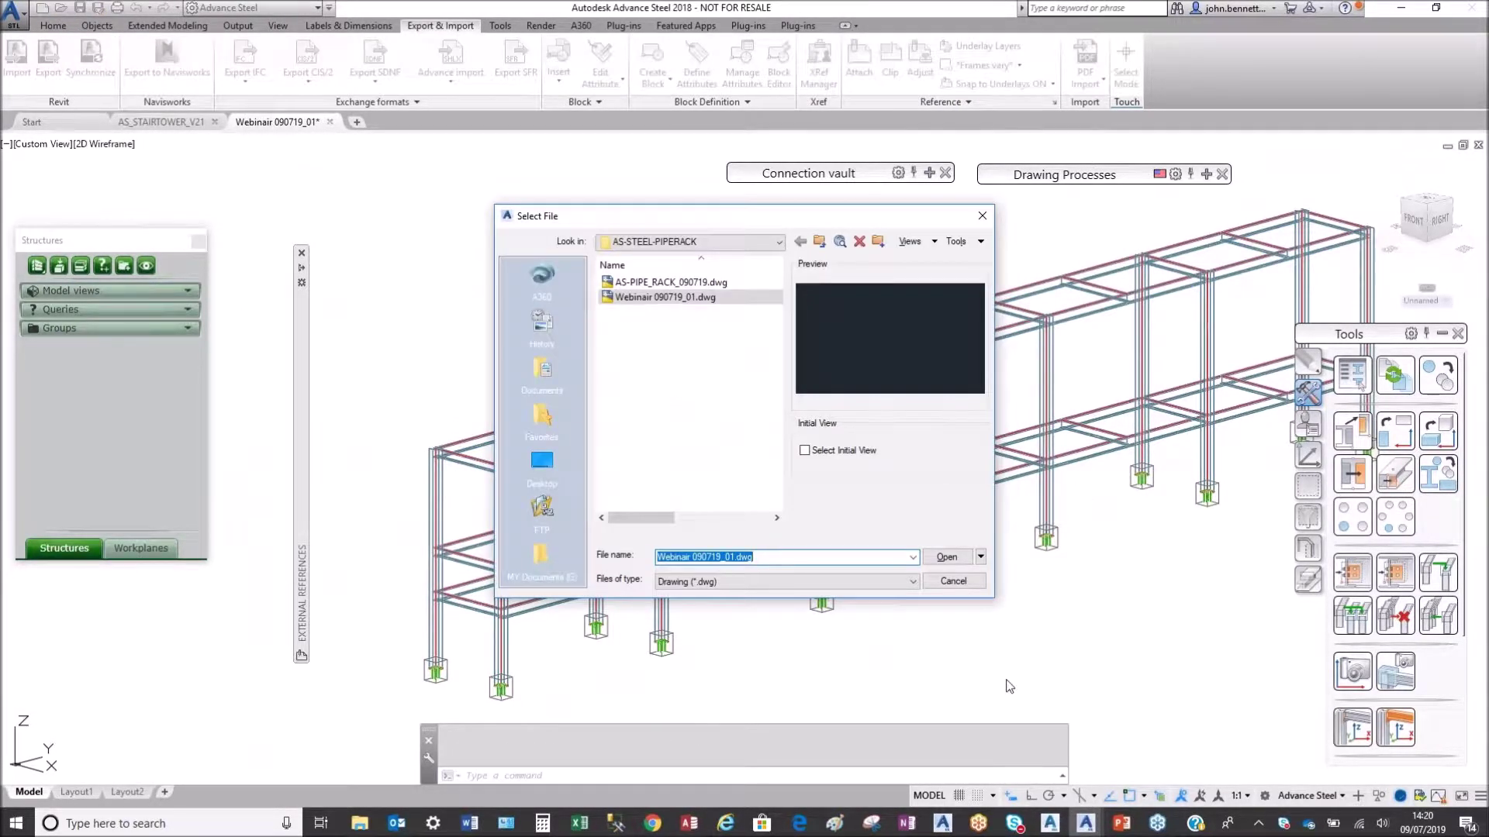
{"action": "left_click", "coordinate": [936, 586]}
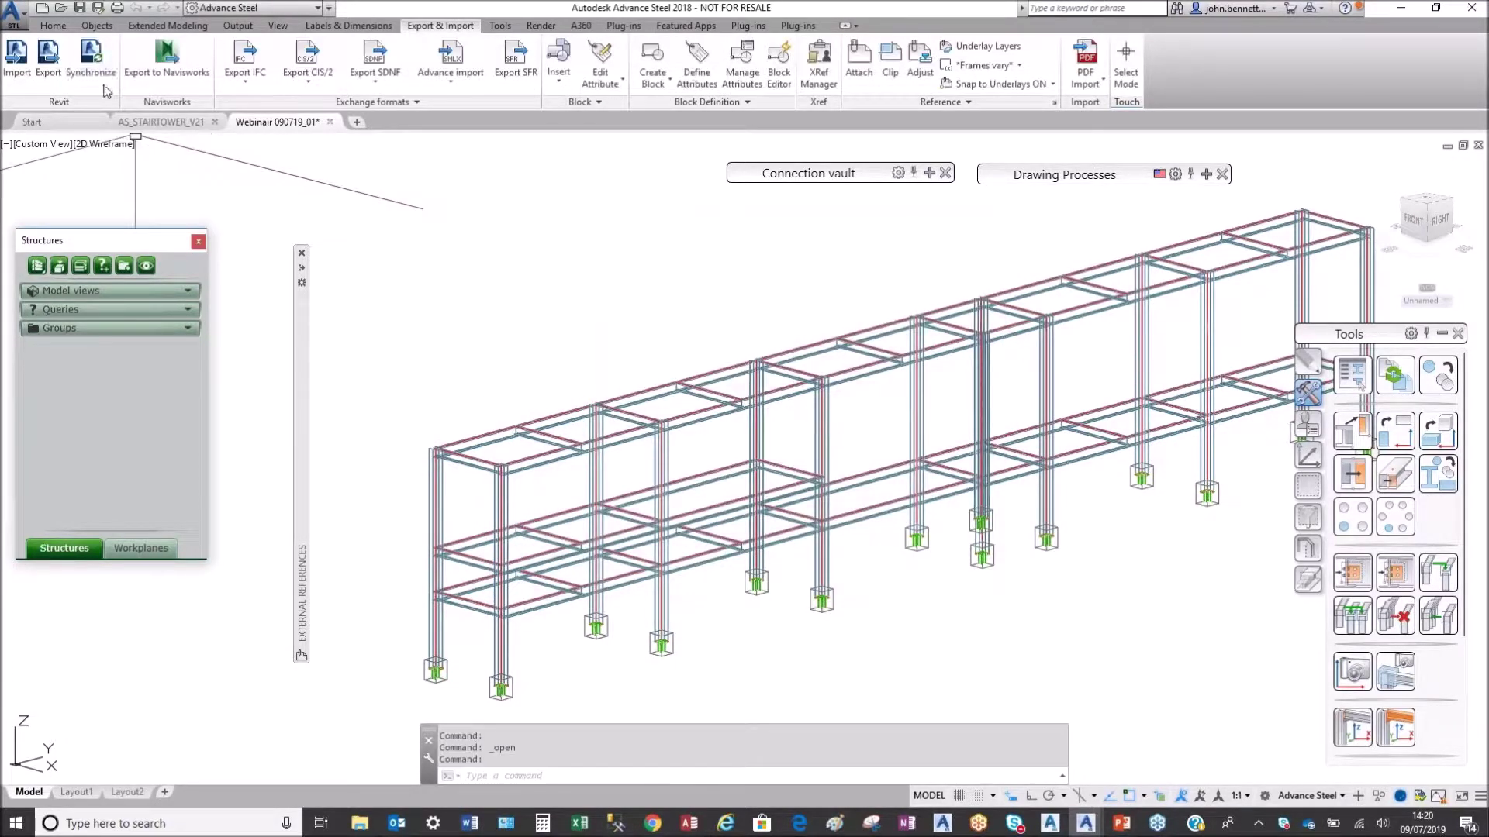
Step: Start splitting the two long top-level beams, placing the first split point at the second column's centreline
{"action": "left_click", "coordinate": [54, 26]}
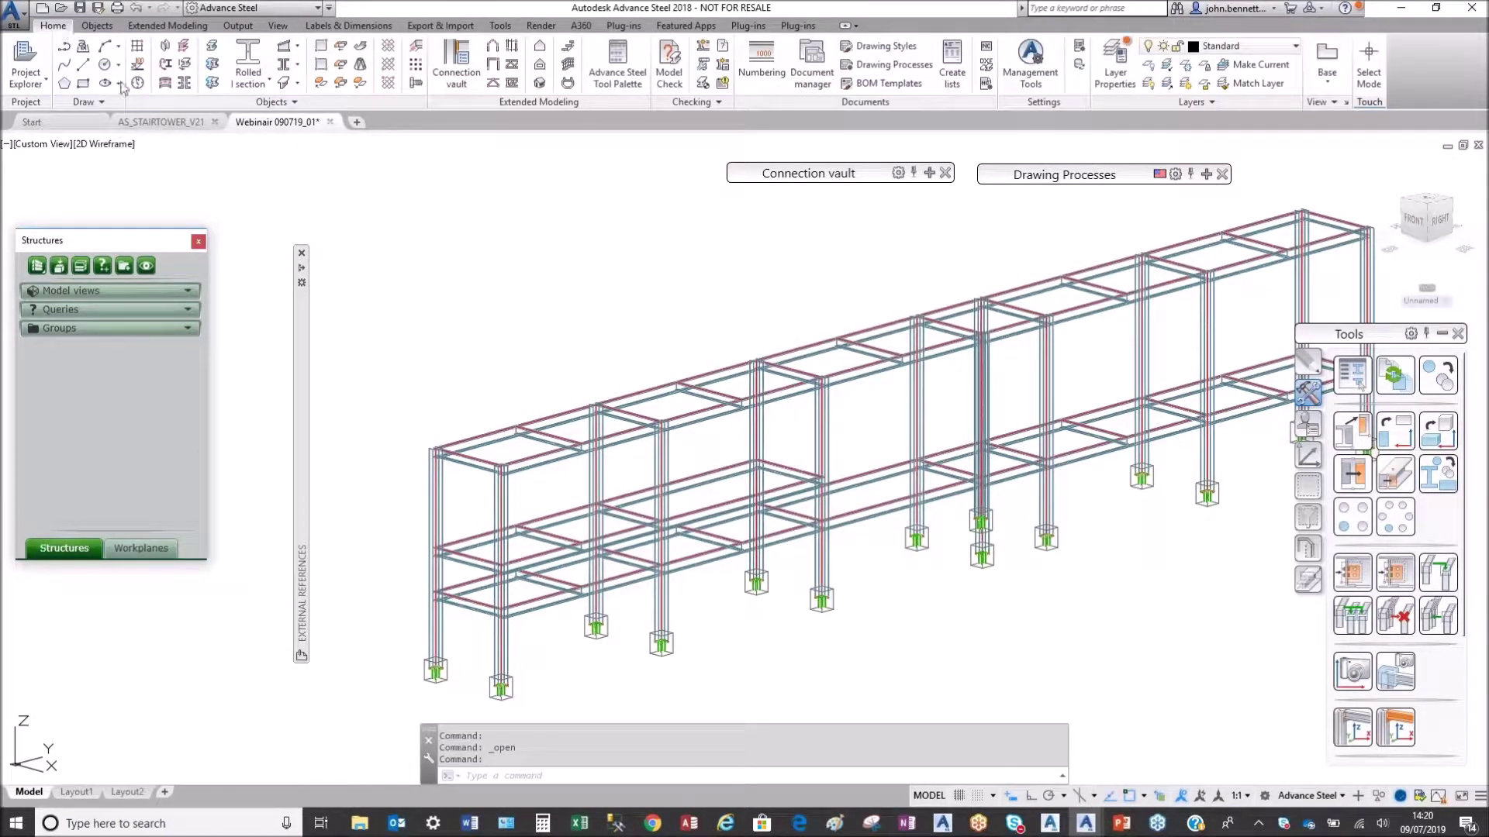
{"action": "left_click", "coordinate": [212, 51]}
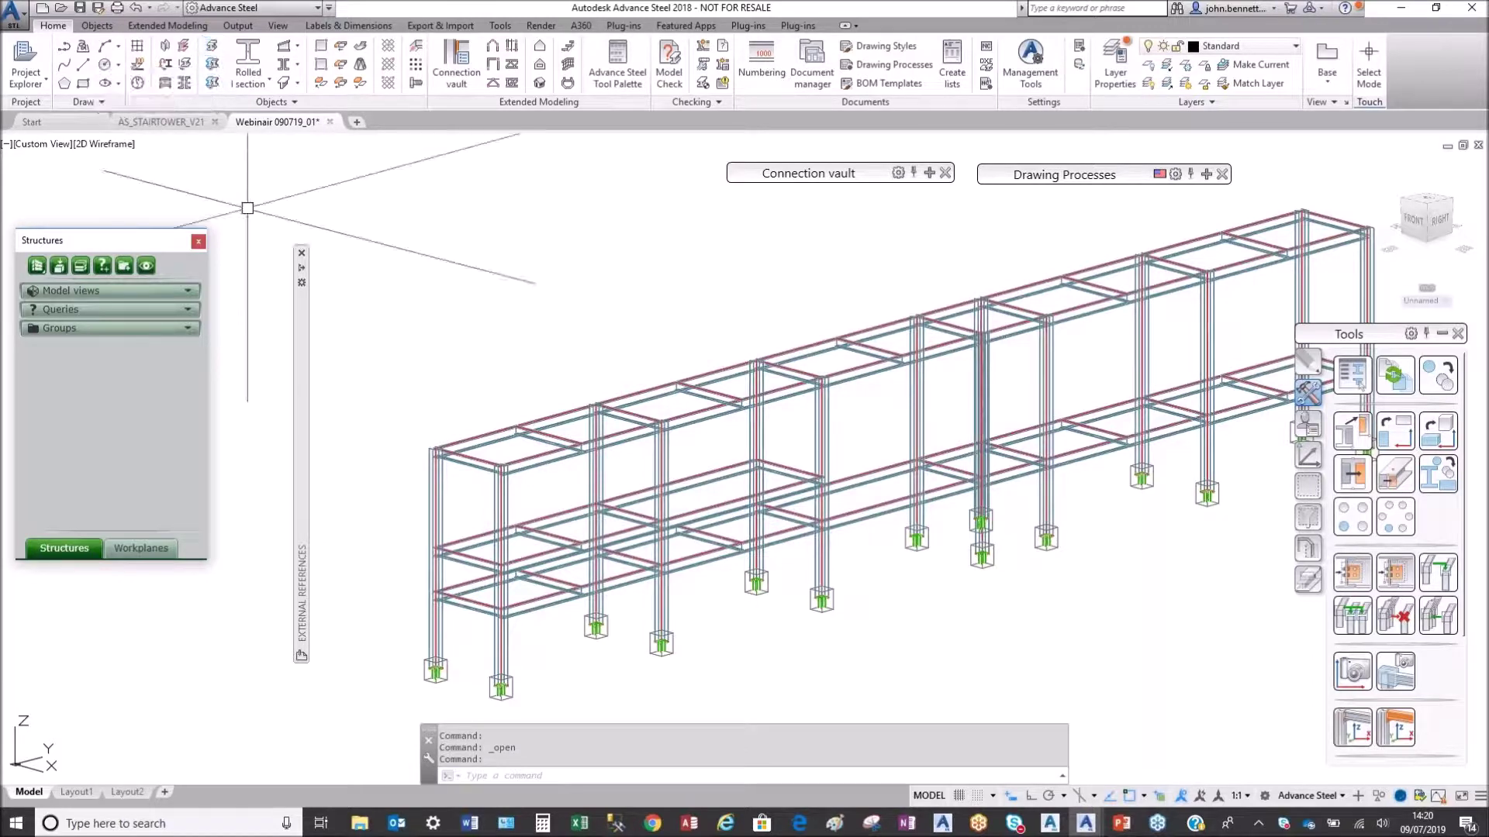
{"action": "left_click", "coordinate": [213, 65]}
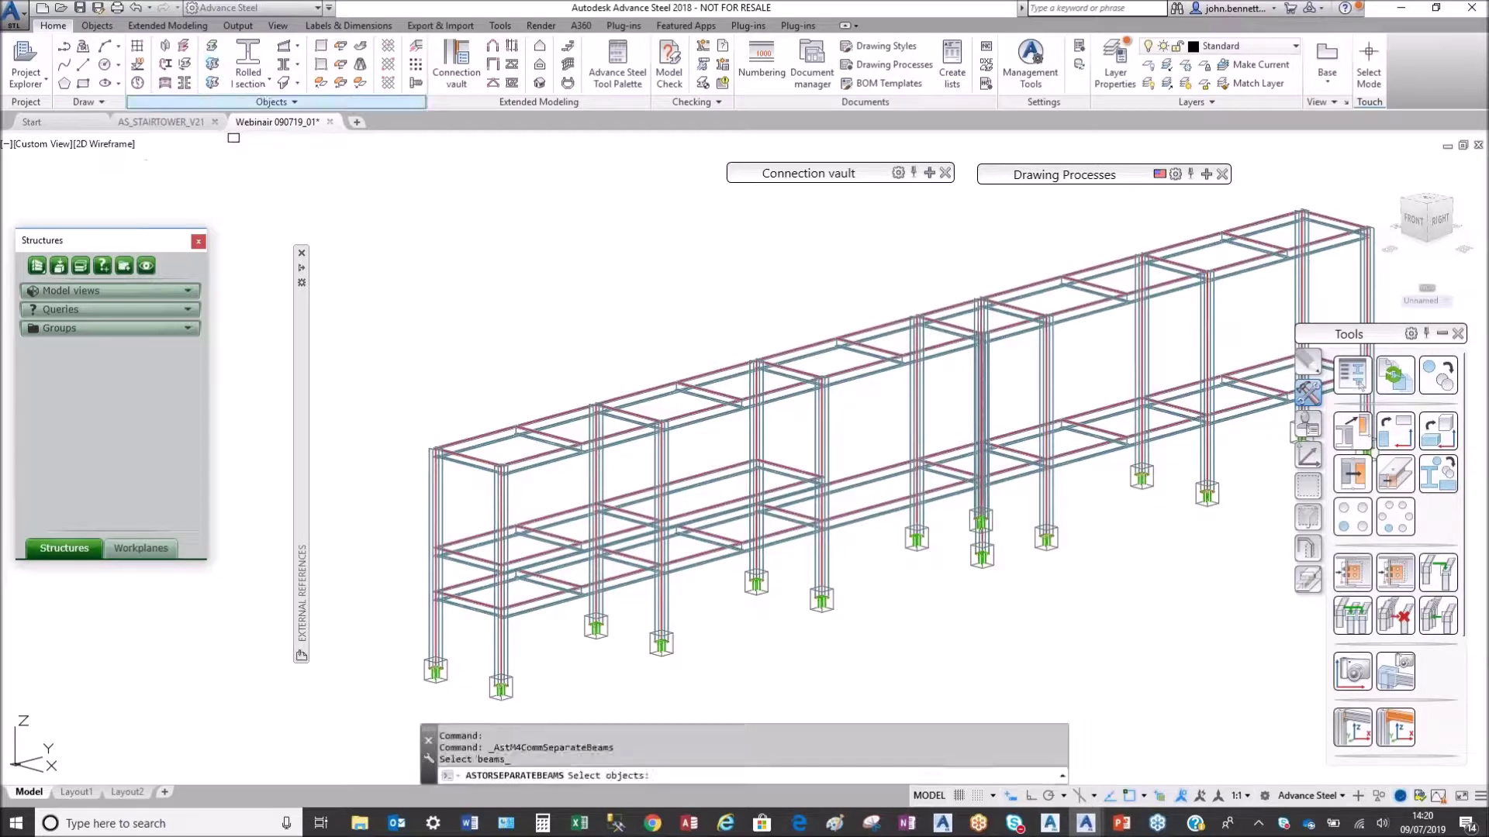
{"action": "left_click", "coordinate": [560, 413]}
{"action": "left_click", "coordinate": [693, 417]}
{"action": "key", "text": "Return"}
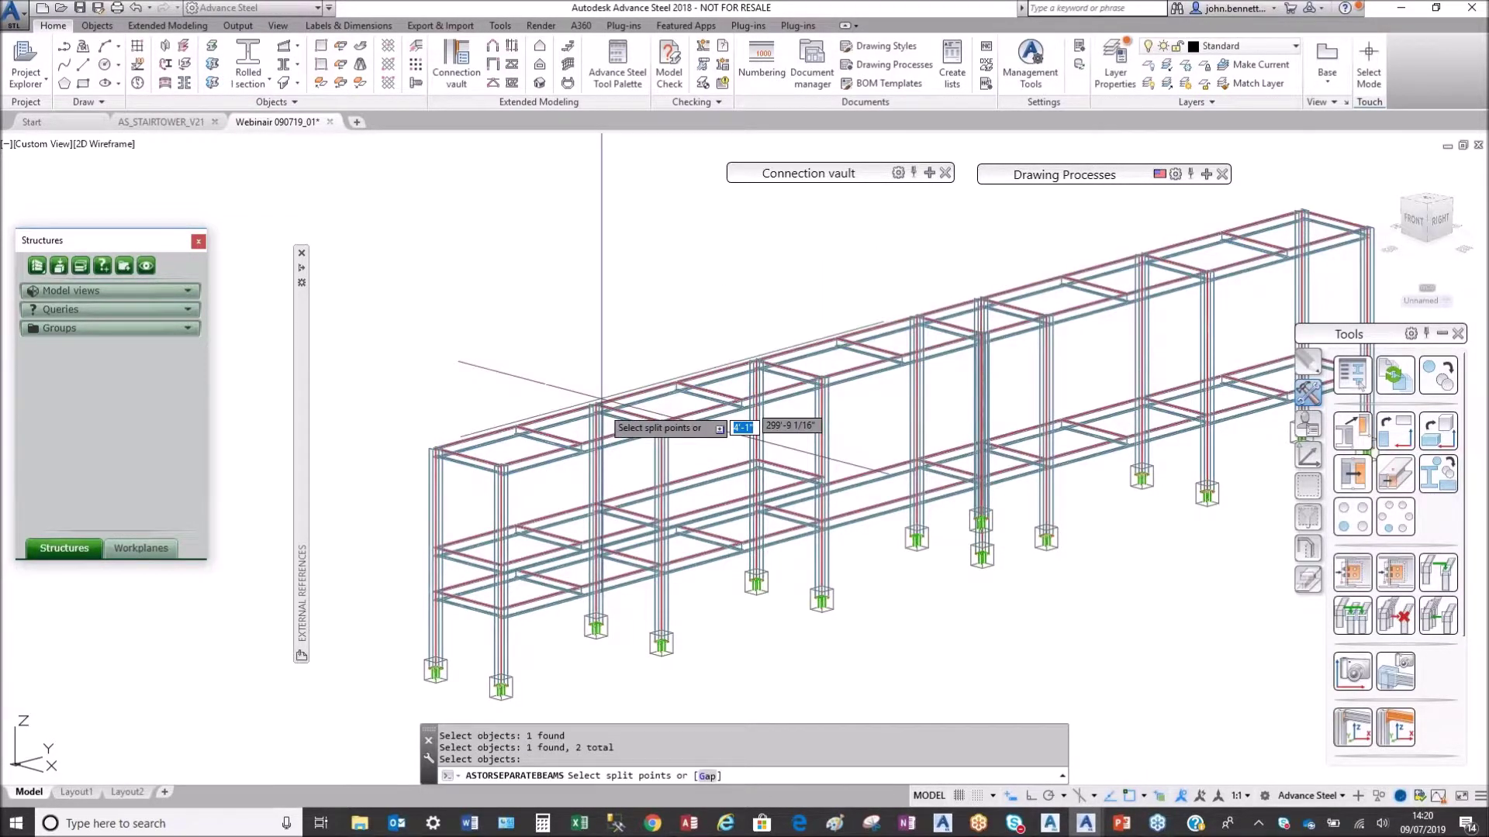
{"action": "scroll", "coordinate": [624, 324], "scroll_direction": "up", "scroll_amount": 6}
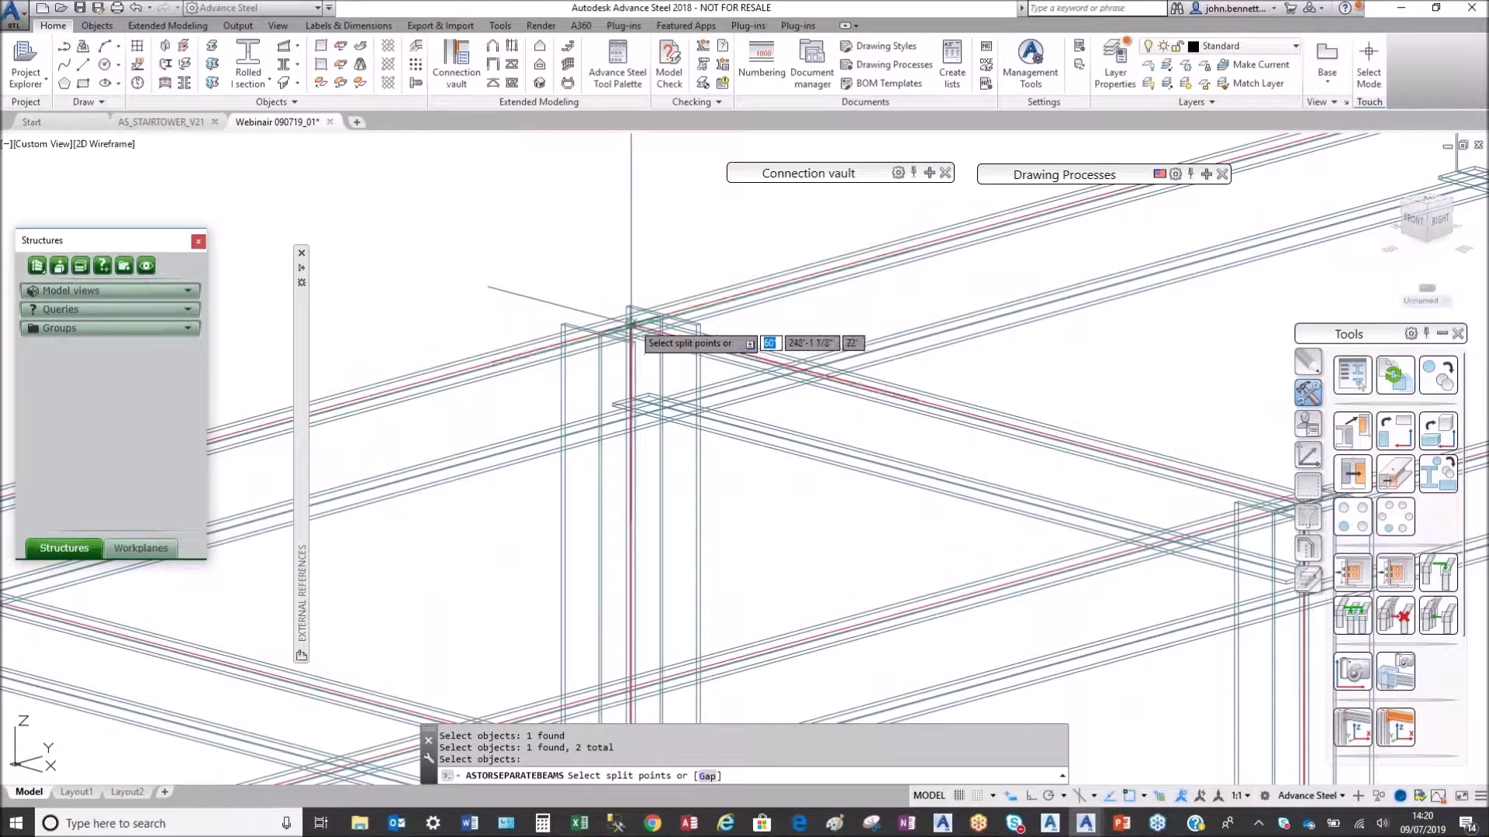
{"action": "left_click", "coordinate": [632, 328]}
Step: Place the remaining split points at the column centrelines along the far-side top beam and complete the split
{"action": "scroll", "coordinate": [797, 288], "scroll_direction": "down", "scroll_amount": 6}
{"action": "middle_click_drag", "start_coordinate": [797, 288], "coordinate": [574, 403]}
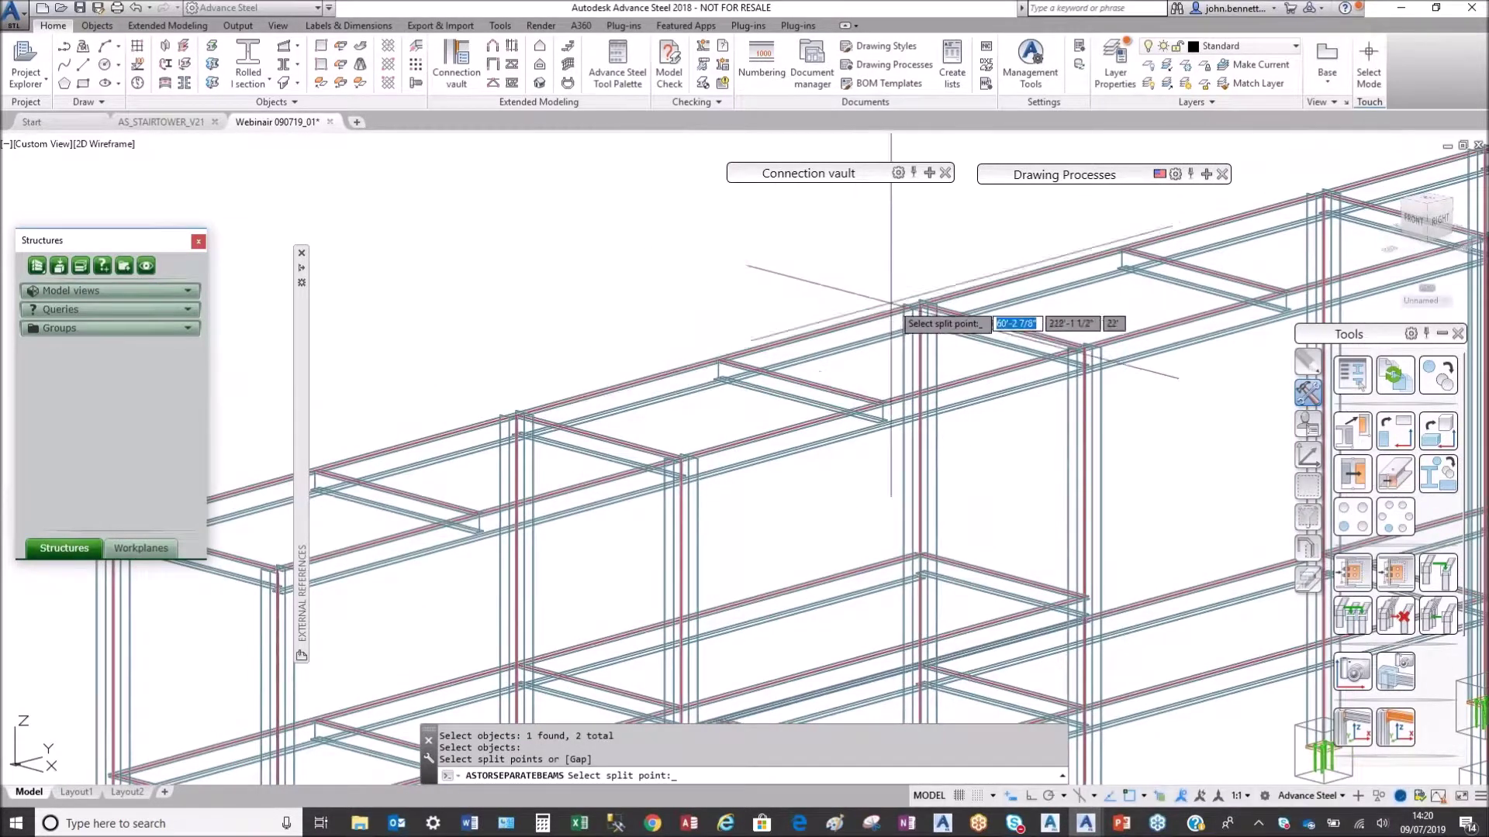
{"action": "scroll", "coordinate": [888, 289], "scroll_direction": "up", "scroll_amount": 4}
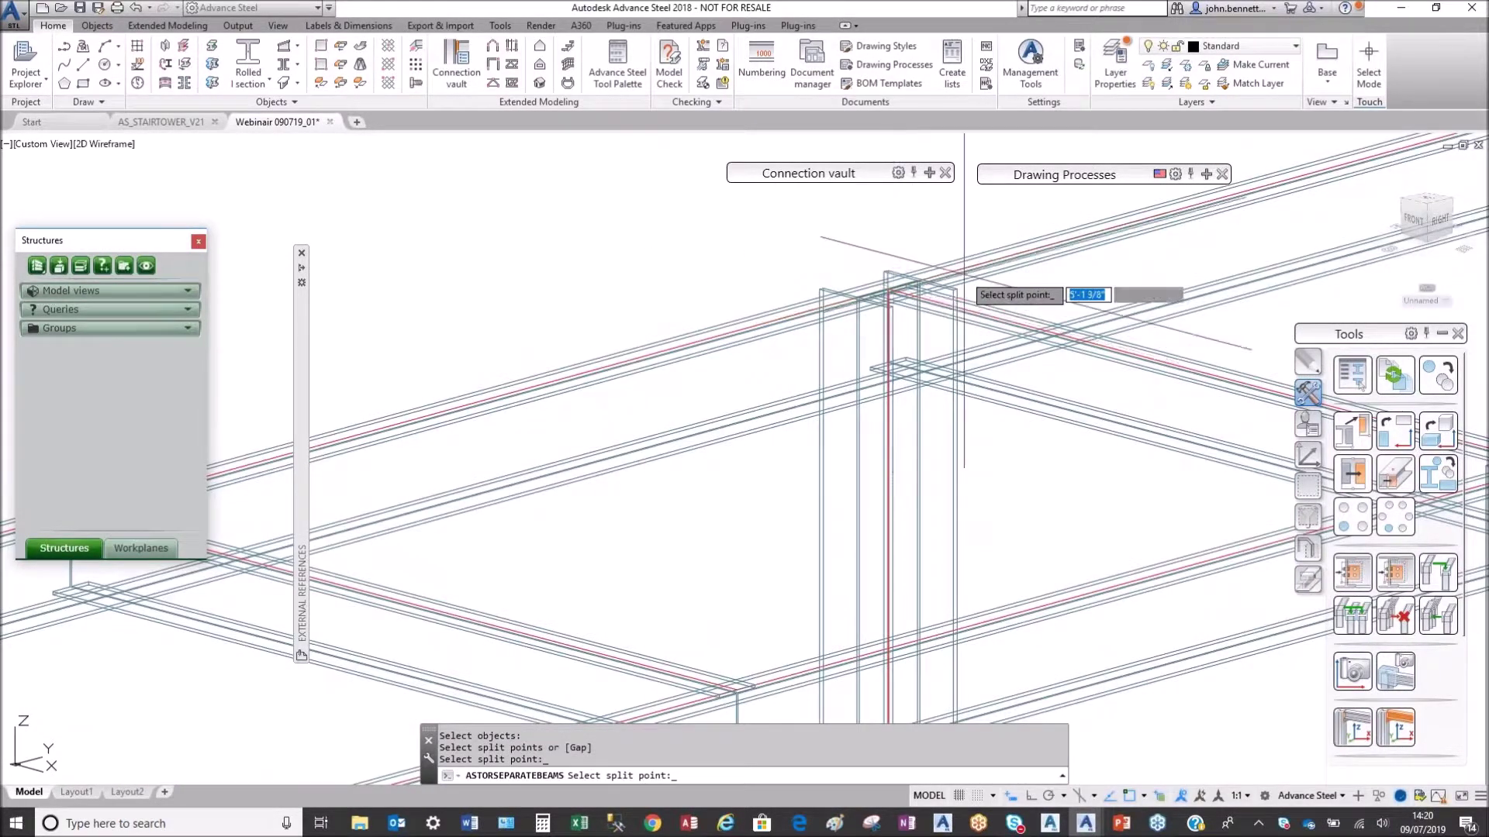
{"action": "scroll", "coordinate": [888, 289], "scroll_direction": "down", "scroll_amount": 5}
{"action": "middle_click_drag", "start_coordinate": [942, 279], "coordinate": [725, 325]}
{"action": "scroll", "coordinate": [853, 341], "scroll_direction": "up", "scroll_amount": 5}
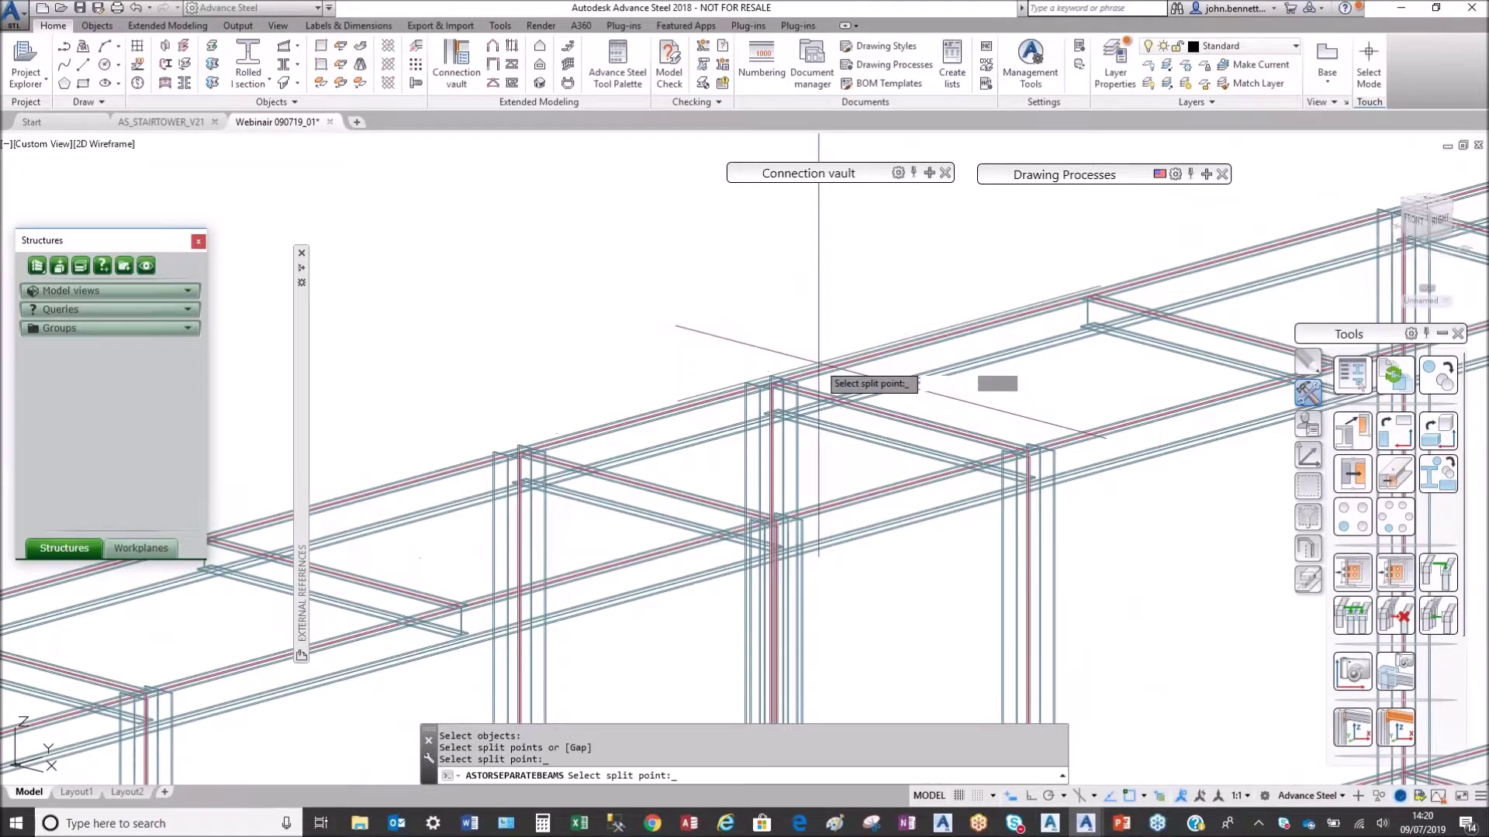
{"action": "scroll", "coordinate": [532, 419], "scroll_direction": "up", "scroll_amount": 3}
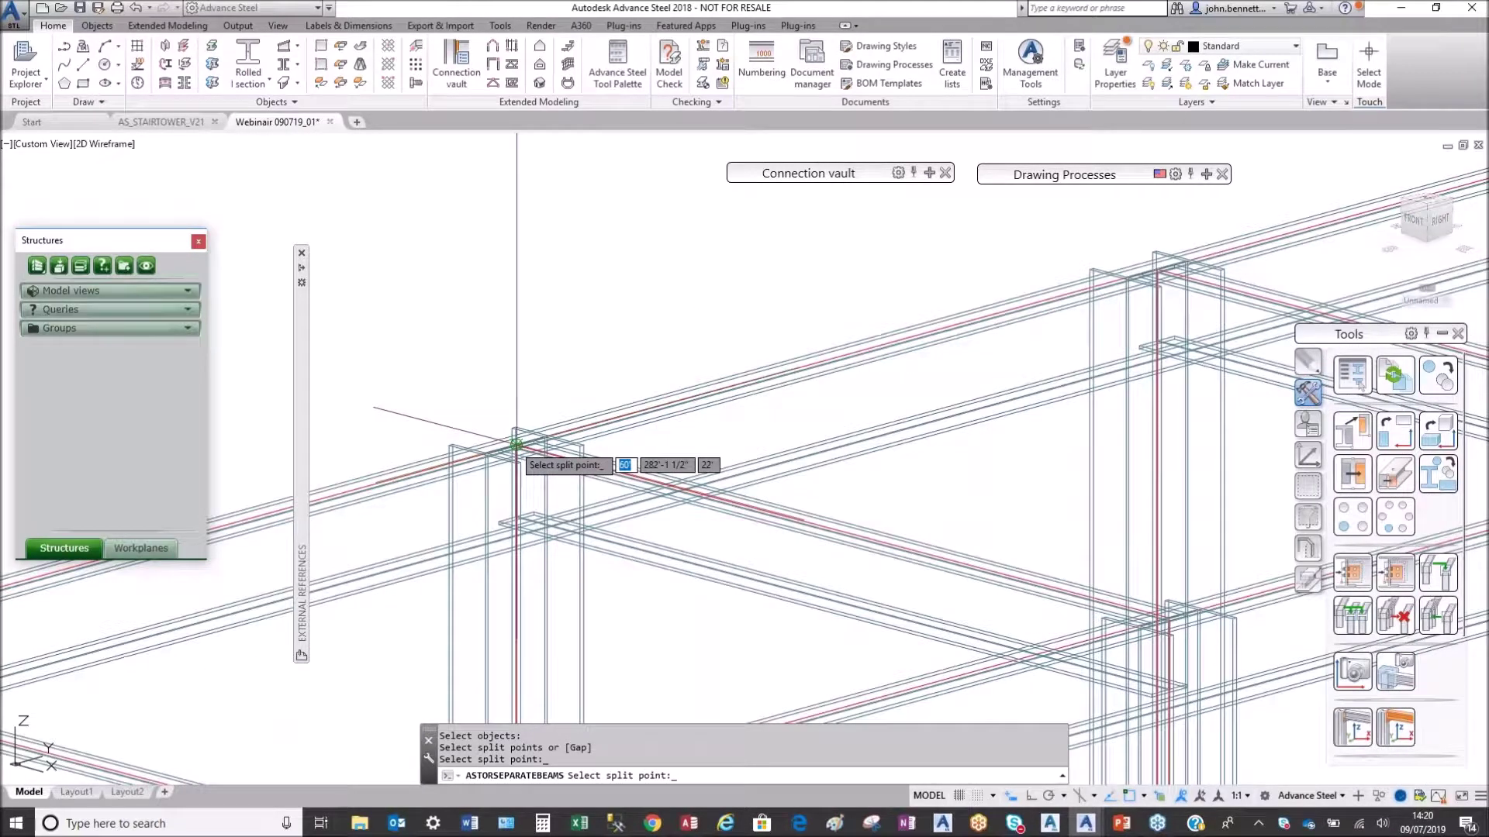
{"action": "left_click", "coordinate": [517, 444]}
{"action": "left_click", "coordinate": [1157, 271]}
{"action": "scroll", "coordinate": [1096, 292], "scroll_direction": "down", "scroll_amount": 5}
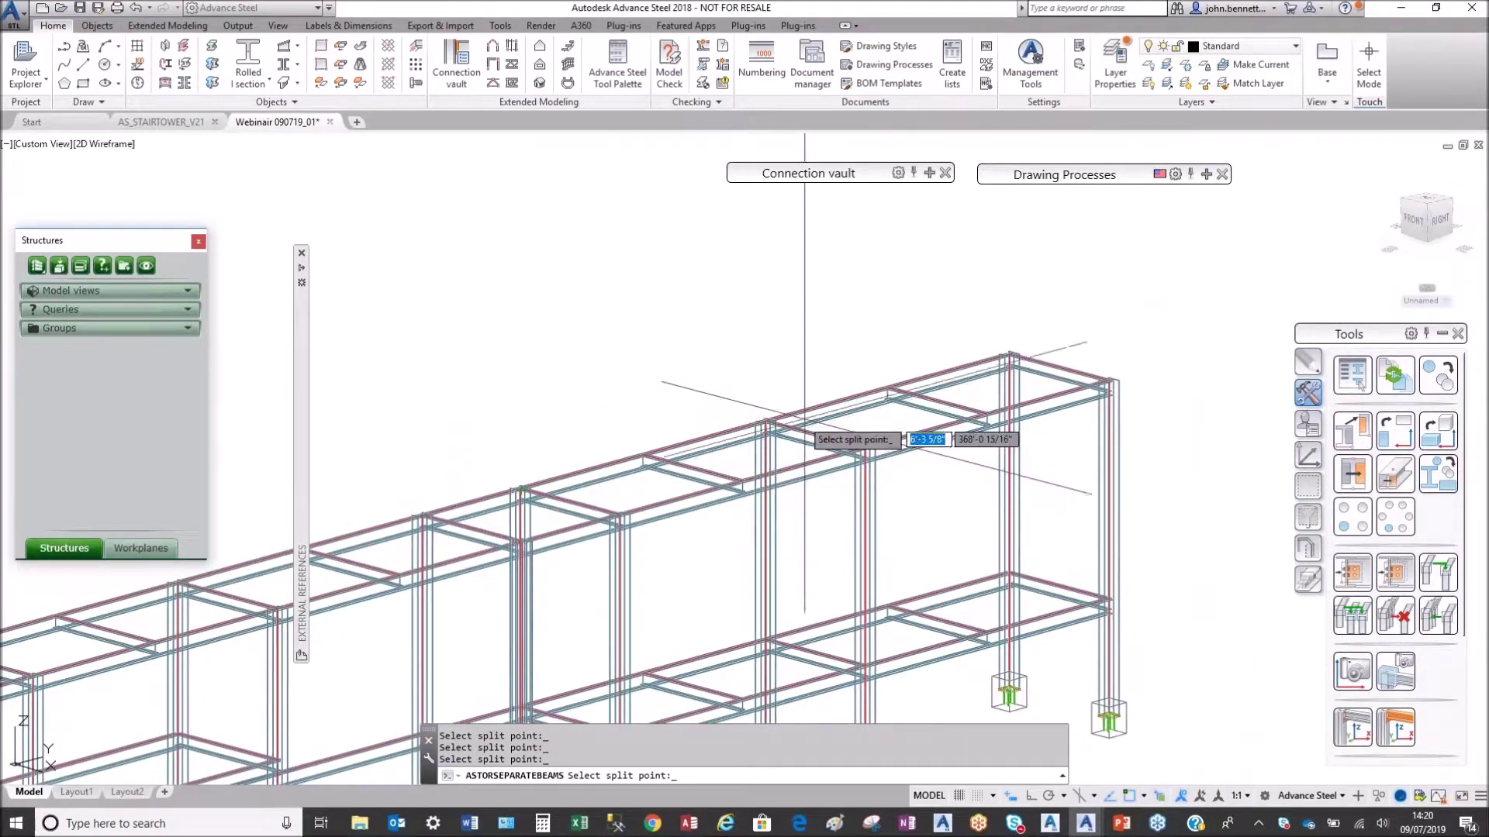
{"action": "scroll", "coordinate": [775, 423], "scroll_direction": "up", "scroll_amount": 4}
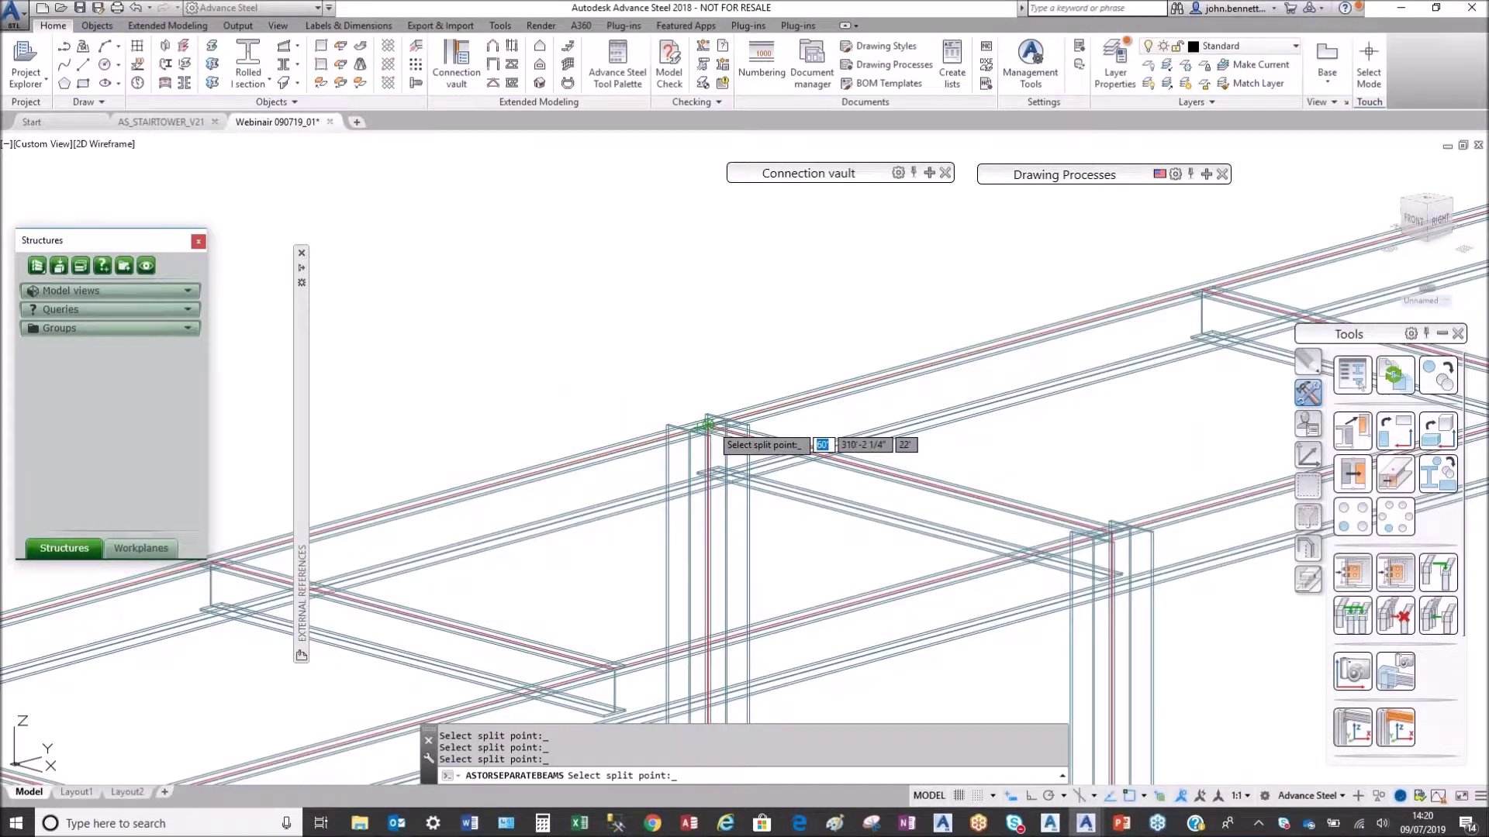
{"action": "key", "text": "Return"}
Step: Select the far-side top beam segments one by one to verify the splits between columns, and clear the selection
{"action": "scroll", "coordinate": [686, 385], "scroll_direction": "down", "scroll_amount": 10}
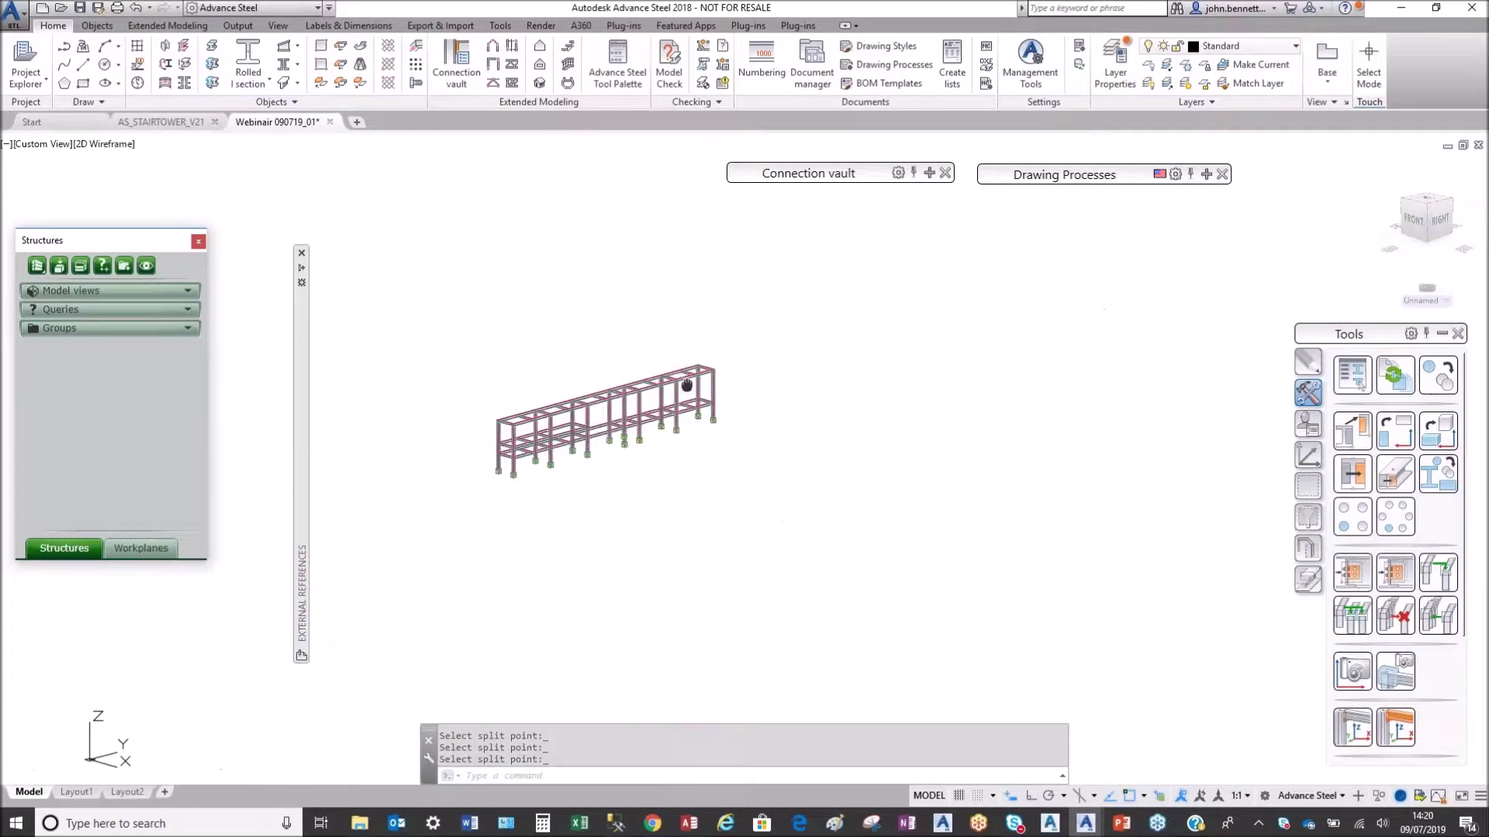
{"action": "middle_click_drag", "start_coordinate": [686, 385], "coordinate": [805, 382]}
{"action": "scroll", "coordinate": [626, 413], "scroll_direction": "up", "scroll_amount": 6}
{"action": "left_click", "coordinate": [629, 412]}
{"action": "left_click", "coordinate": [803, 363]}
{"action": "left_click", "coordinate": [971, 326]}
{"action": "left_click", "coordinate": [1072, 296]}
{"action": "left_click", "coordinate": [1176, 268]}
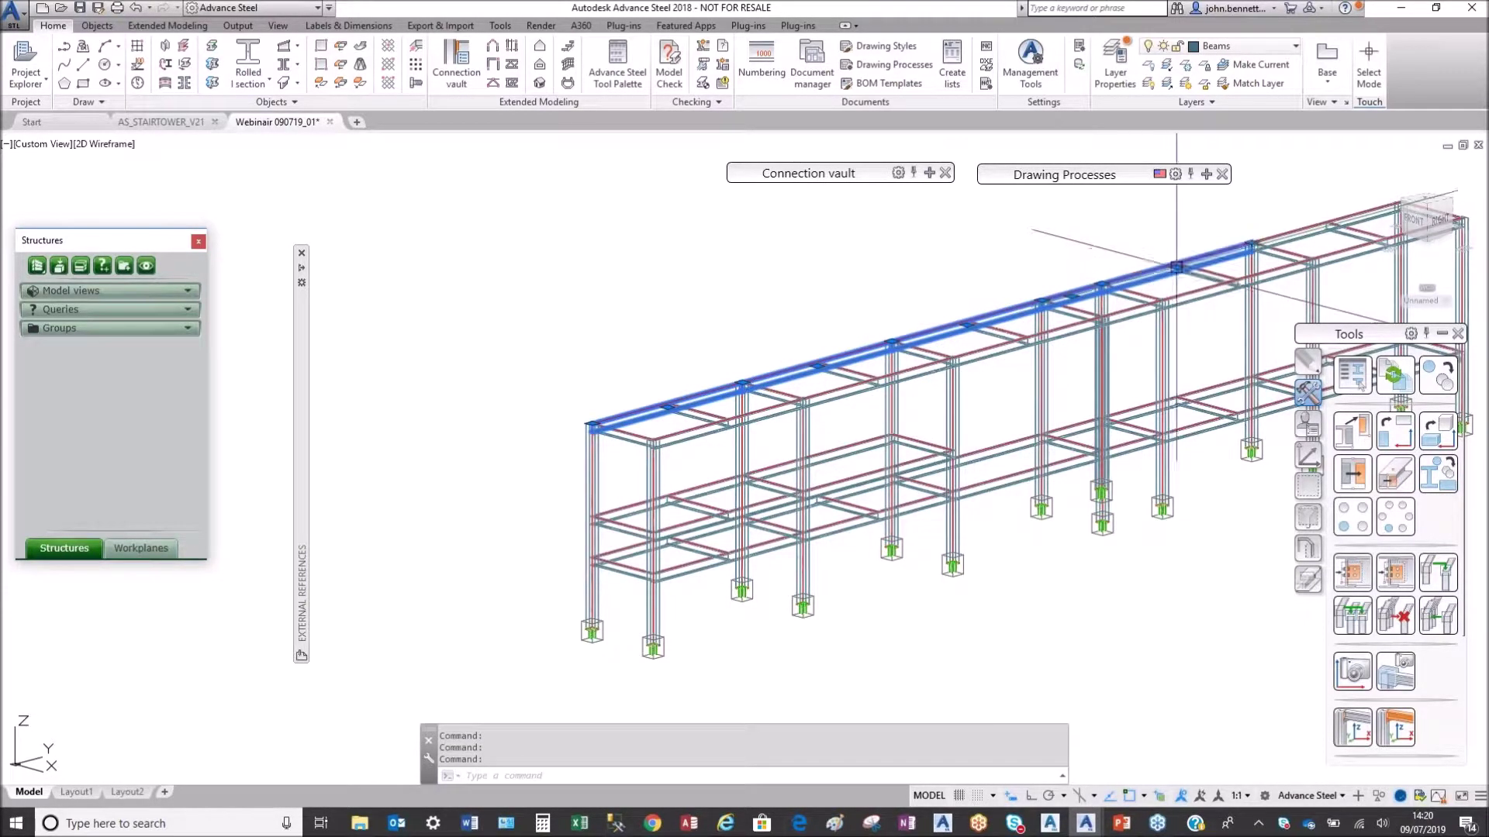
{"action": "left_click", "coordinate": [1313, 228]}
{"action": "middle_click_drag", "start_coordinate": [1004, 230], "coordinate": [817, 262]}
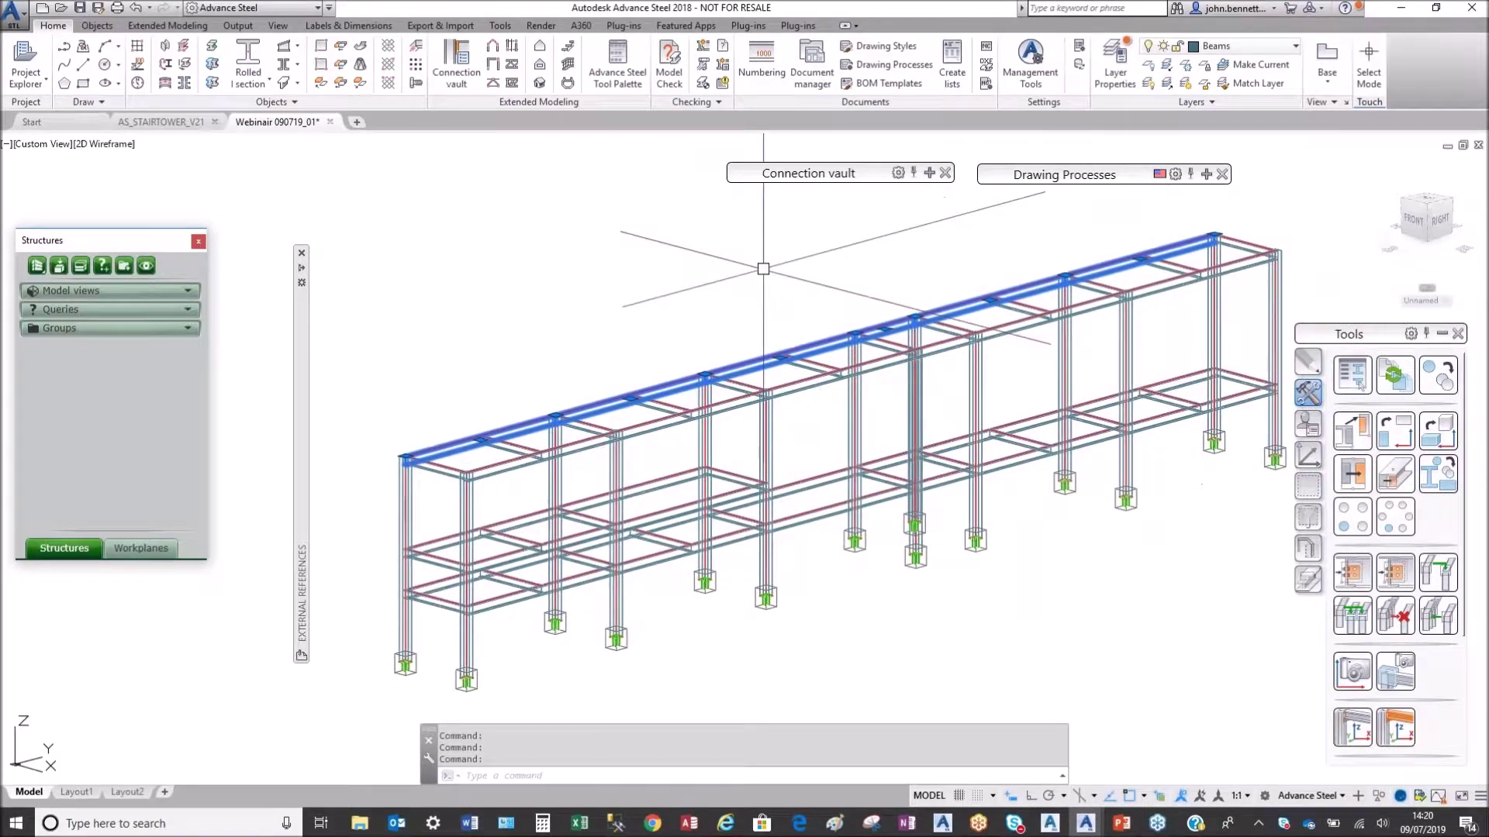
{"action": "key", "text": "Escape"}
Step: Highlight the long lower-level beams along the near side to check how far each runs, and clear the selection
{"action": "middle_click_drag", "start_coordinate": [579, 441], "coordinate": [463, 410]}
{"action": "left_click", "coordinate": [707, 492]}
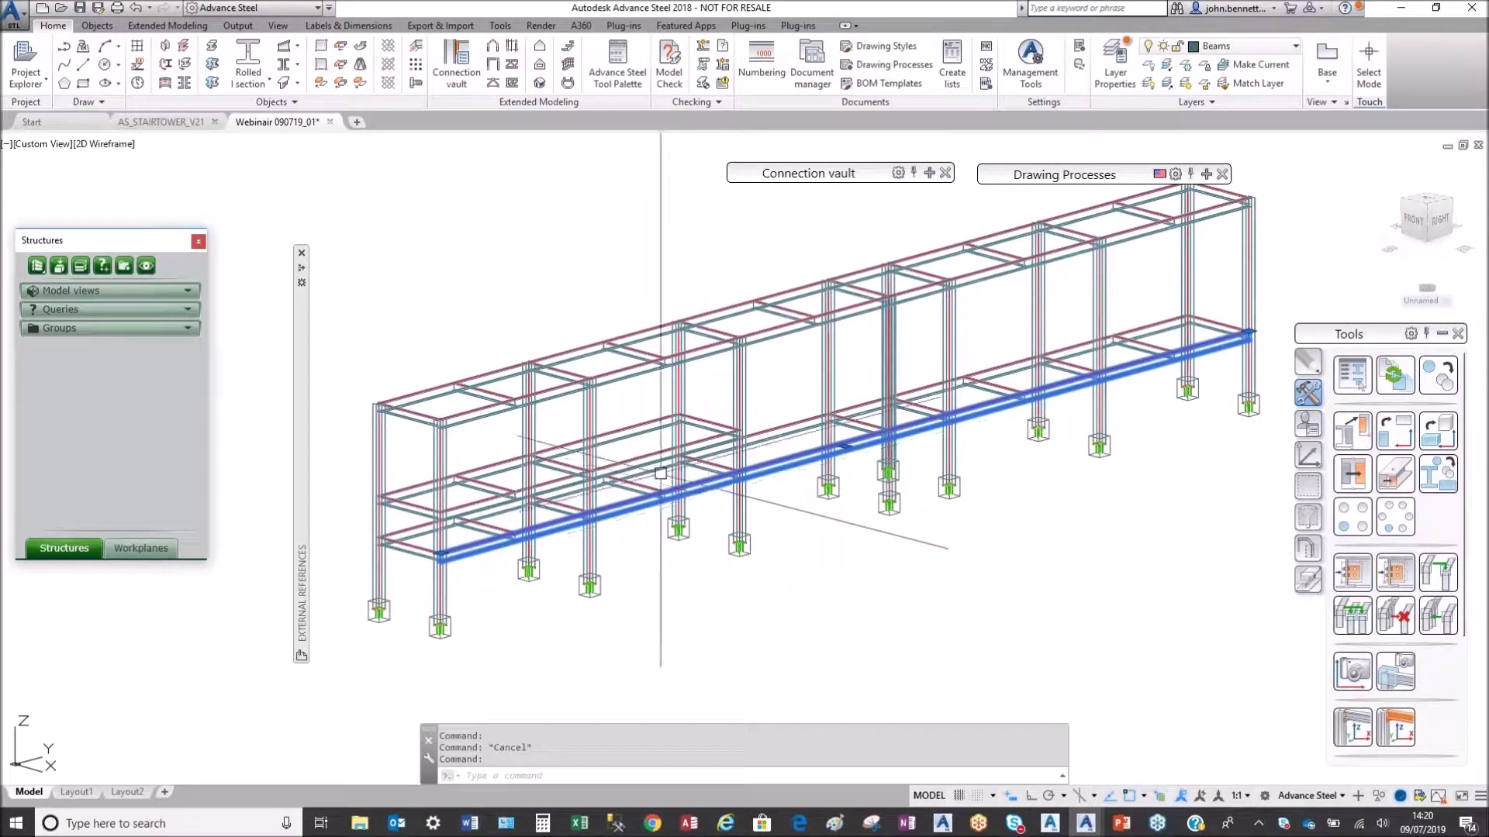
{"action": "left_click", "coordinate": [666, 456]}
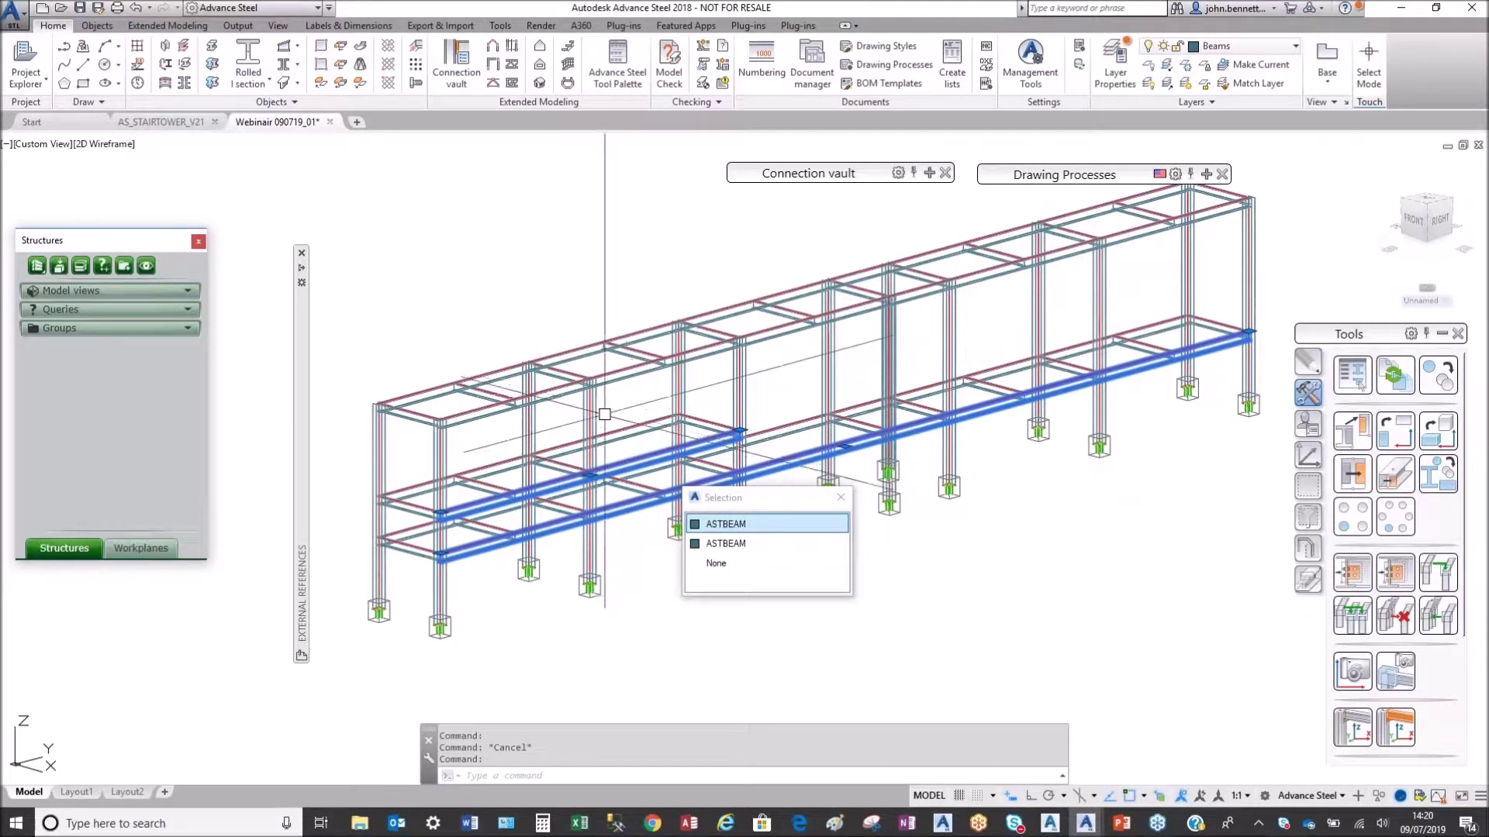
{"action": "key", "text": "Escape"}
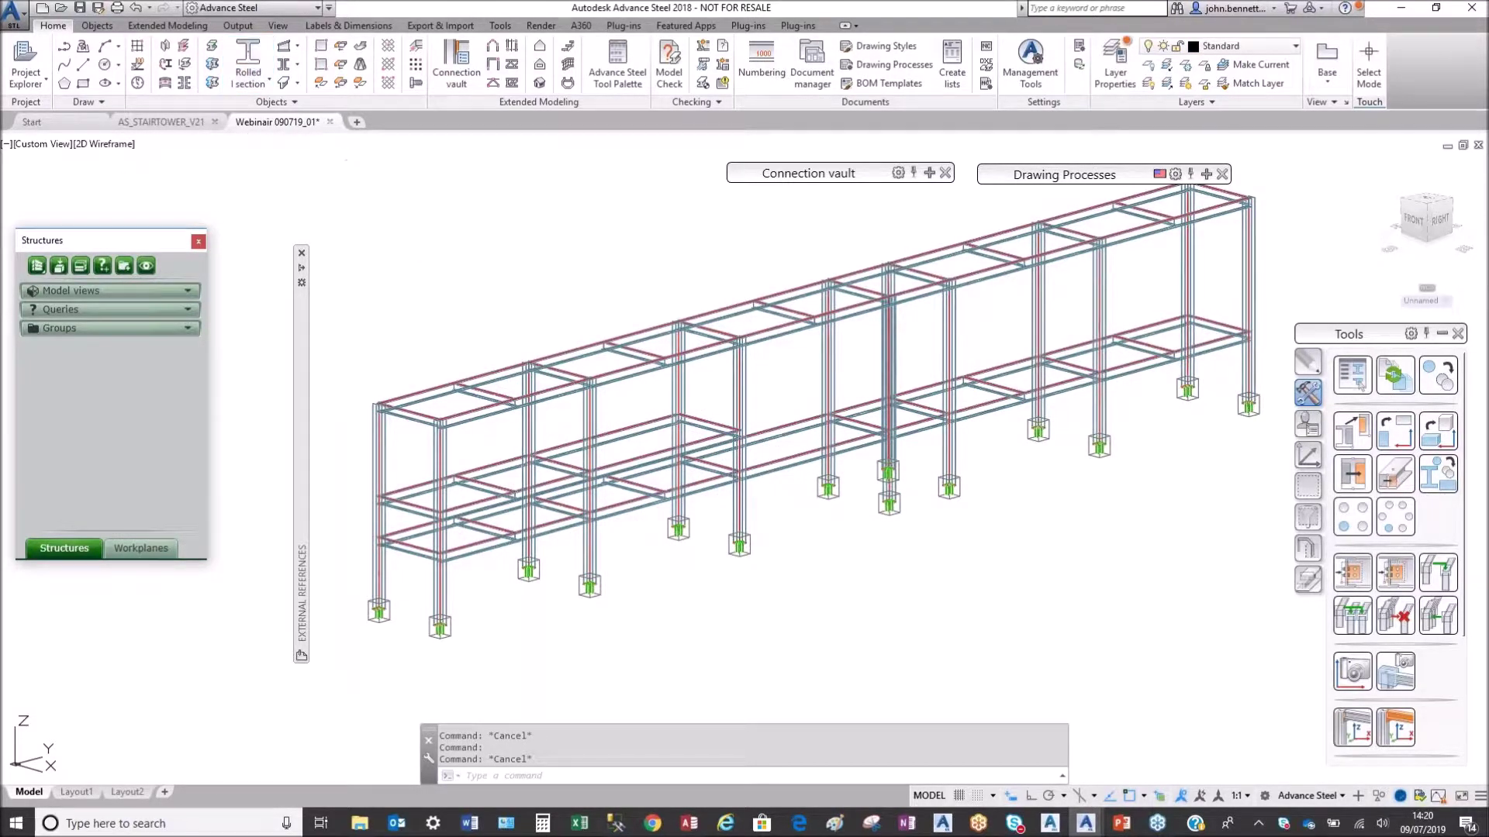
Step: Start splitting the two long bottom-level beams, placing the first split point at the second near-side column's centreline
{"action": "left_click", "coordinate": [794, 457]}
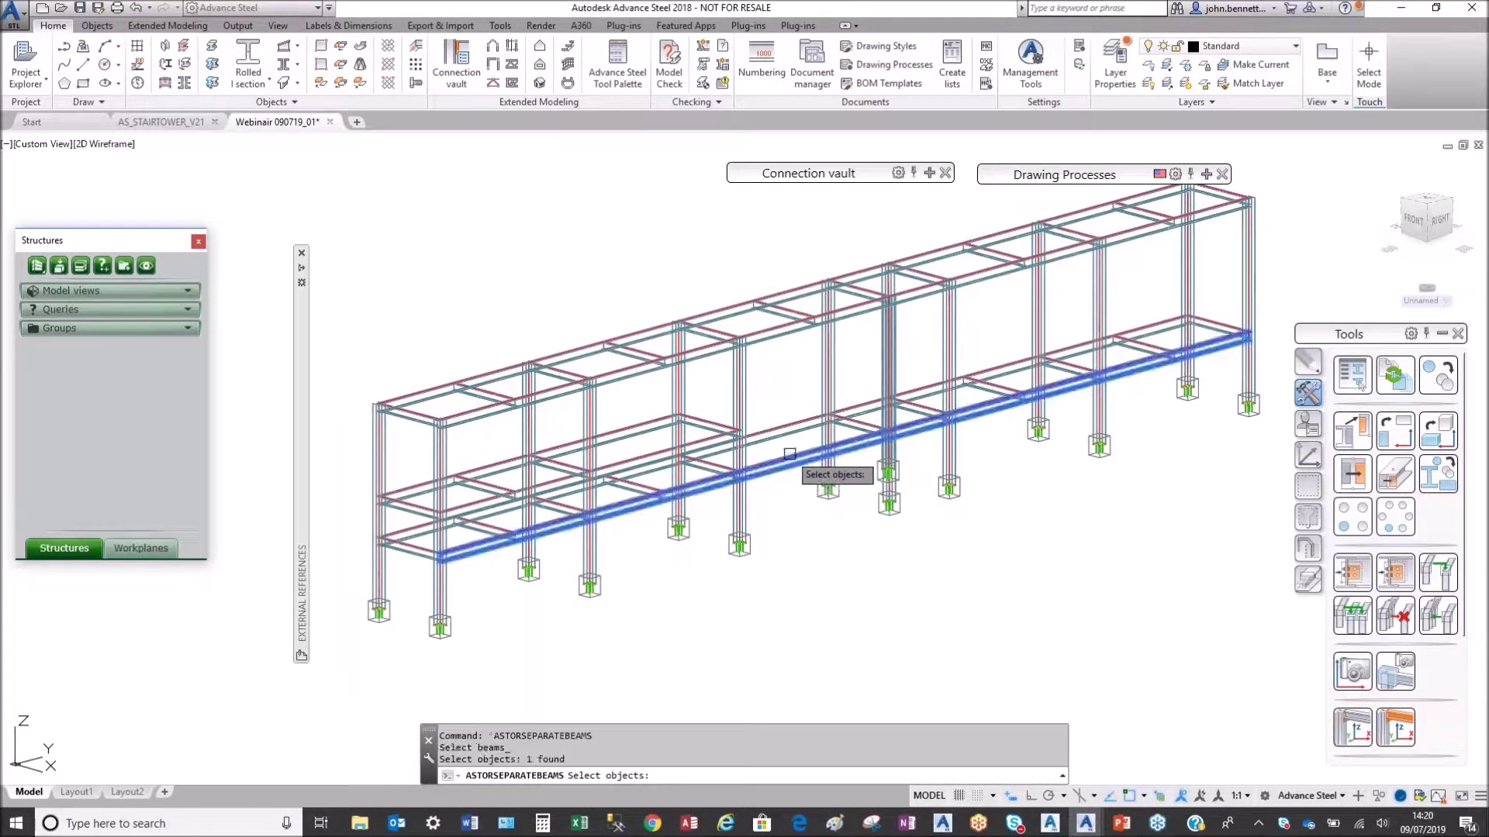
{"action": "left_click", "coordinate": [789, 434]}
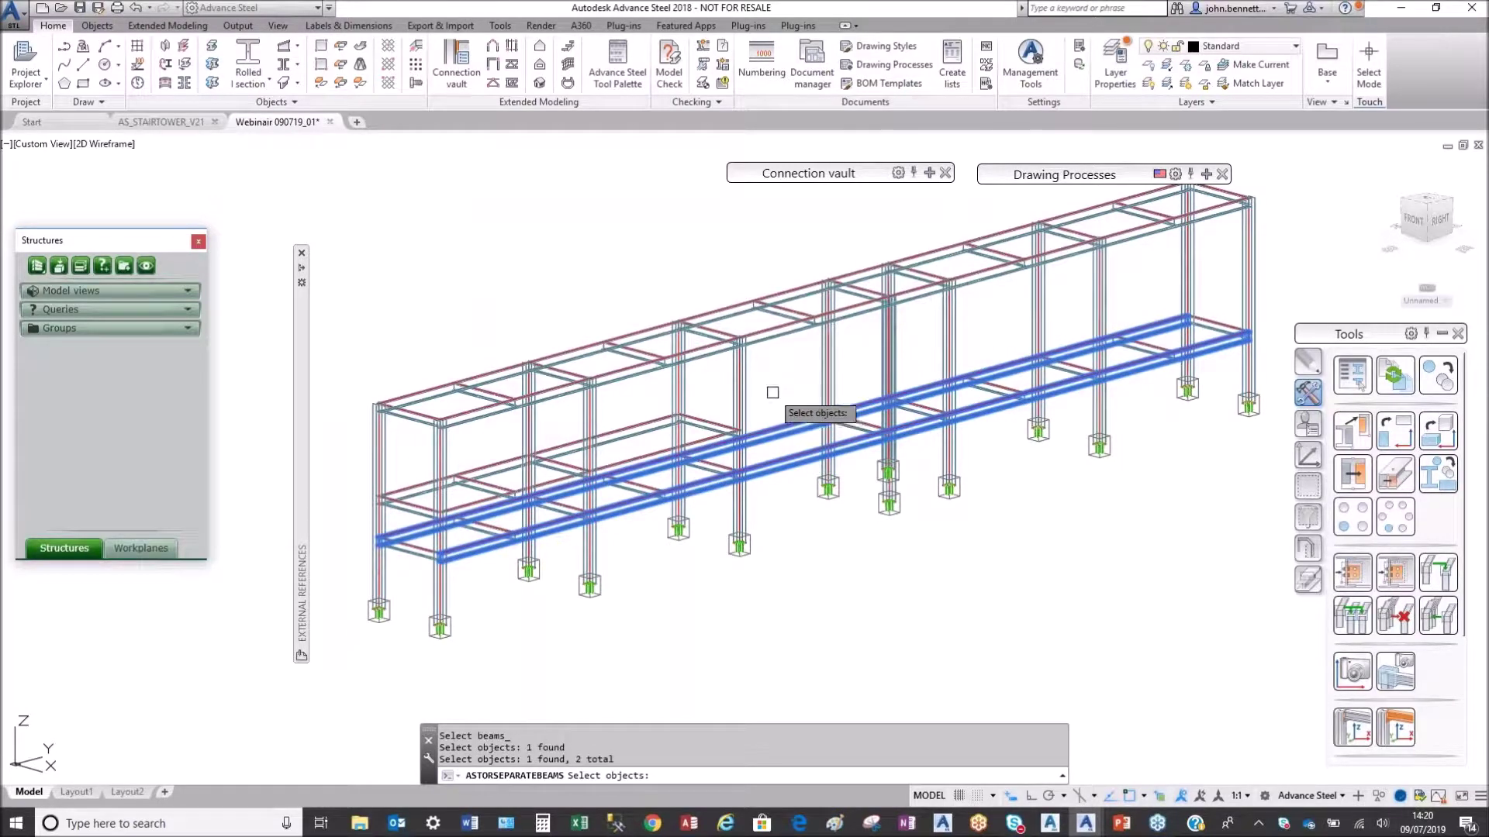
{"action": "key", "text": "Return"}
{"action": "scroll", "coordinate": [593, 505], "scroll_direction": "up", "scroll_amount": 6}
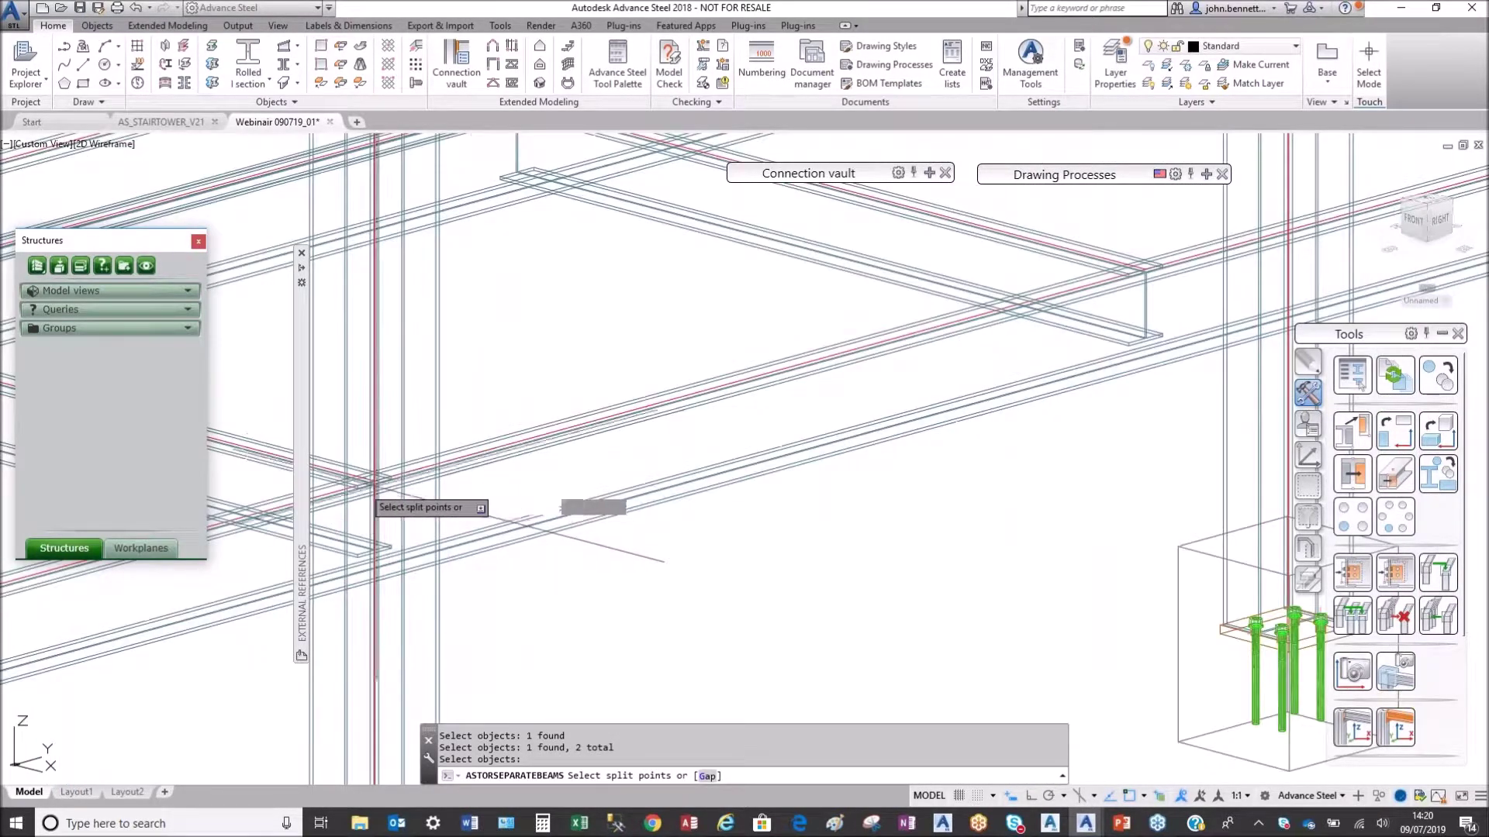
{"action": "scroll", "coordinate": [376, 483], "scroll_direction": "up", "scroll_amount": 3}
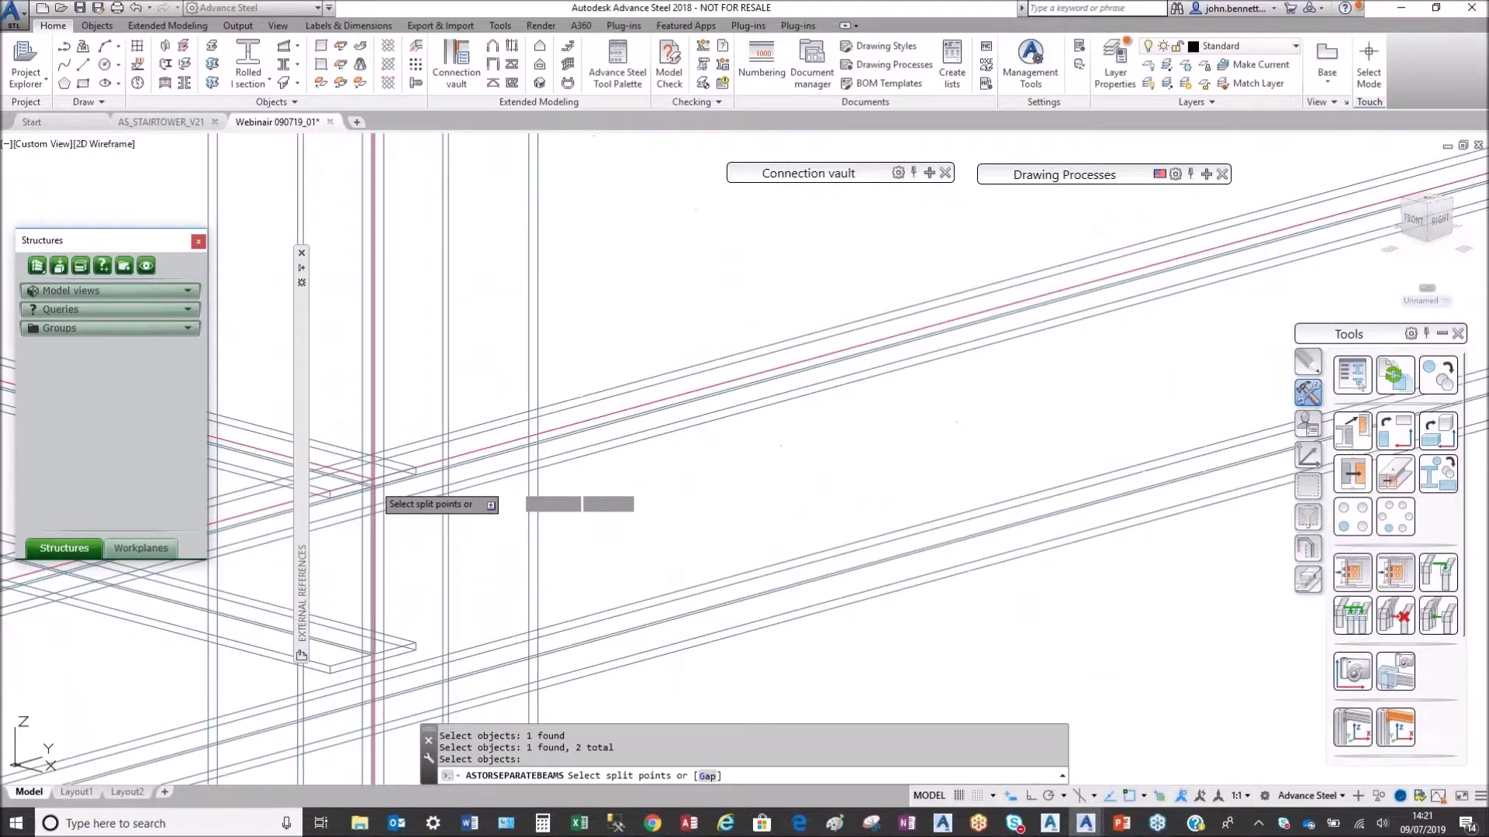
{"action": "left_click", "coordinate": [500, 503]}
Step: Add split points on the bottom-level beams at the third and fourth near-side column centrelines
{"action": "scroll", "coordinate": [501, 502], "scroll_direction": "down", "scroll_amount": 6}
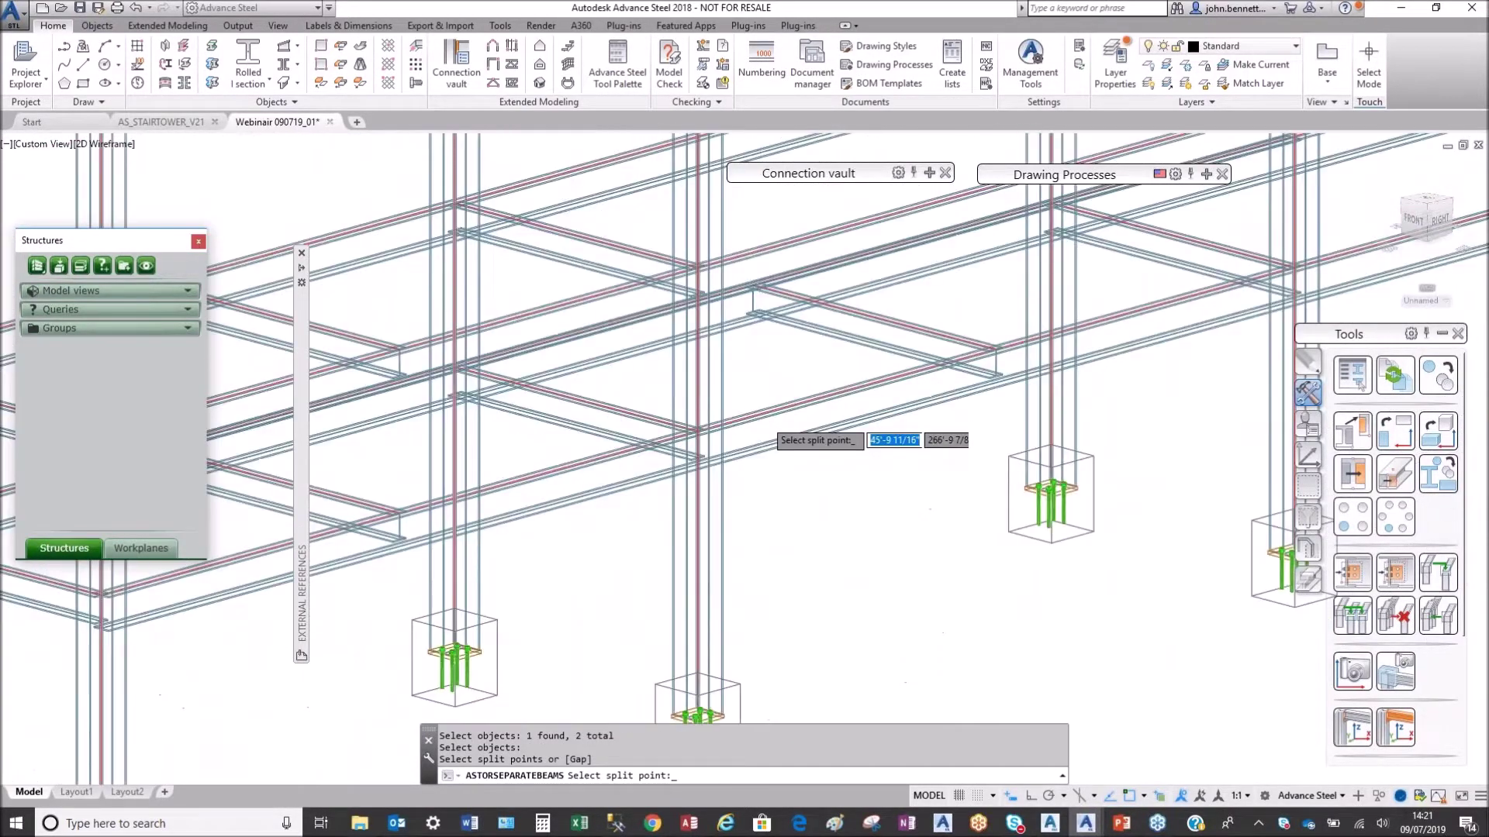
{"action": "scroll", "coordinate": [756, 407], "scroll_direction": "up", "scroll_amount": 5}
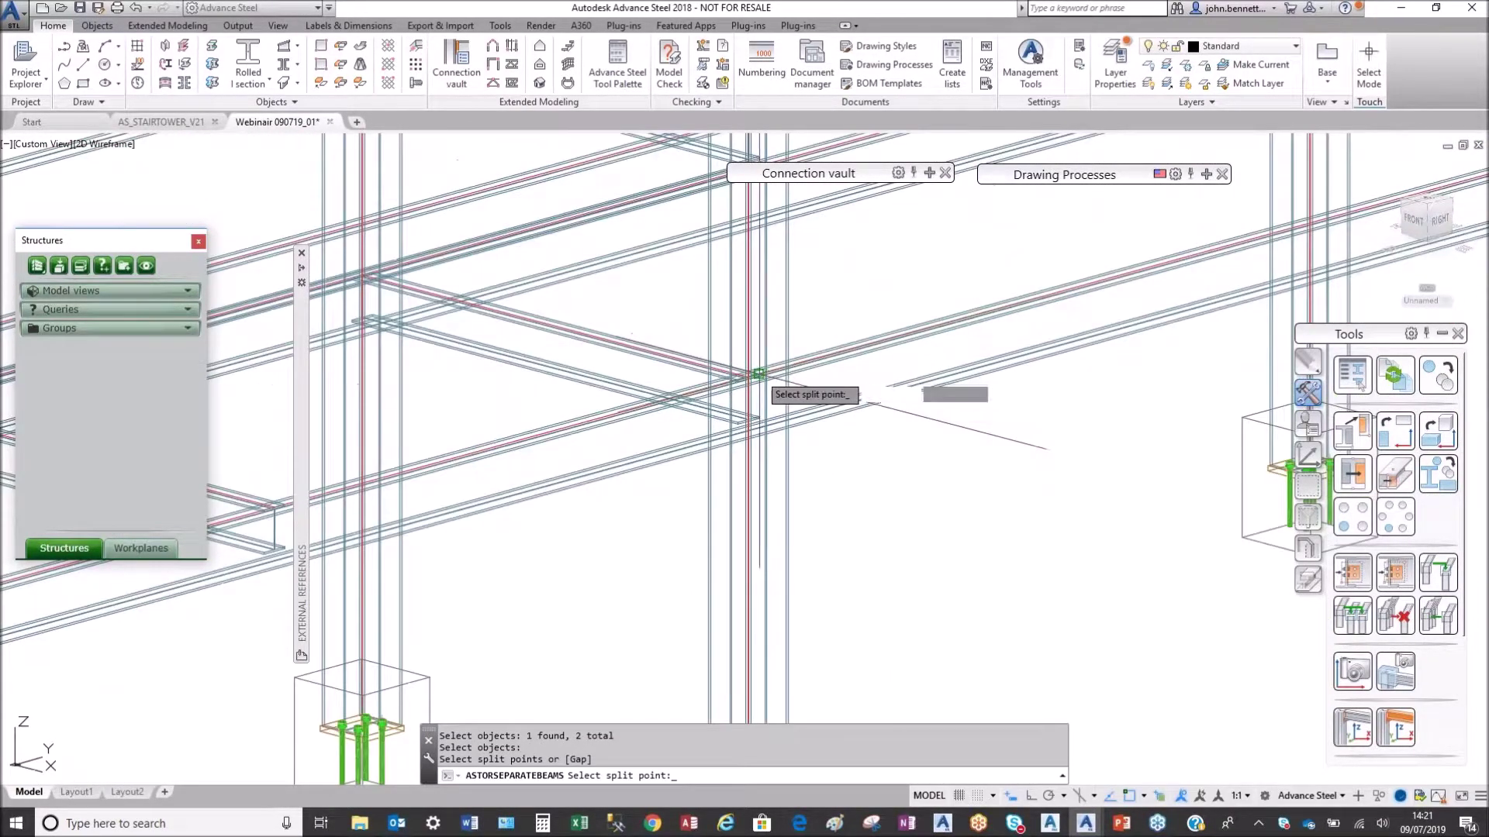
{"action": "left_click", "coordinate": [766, 373]}
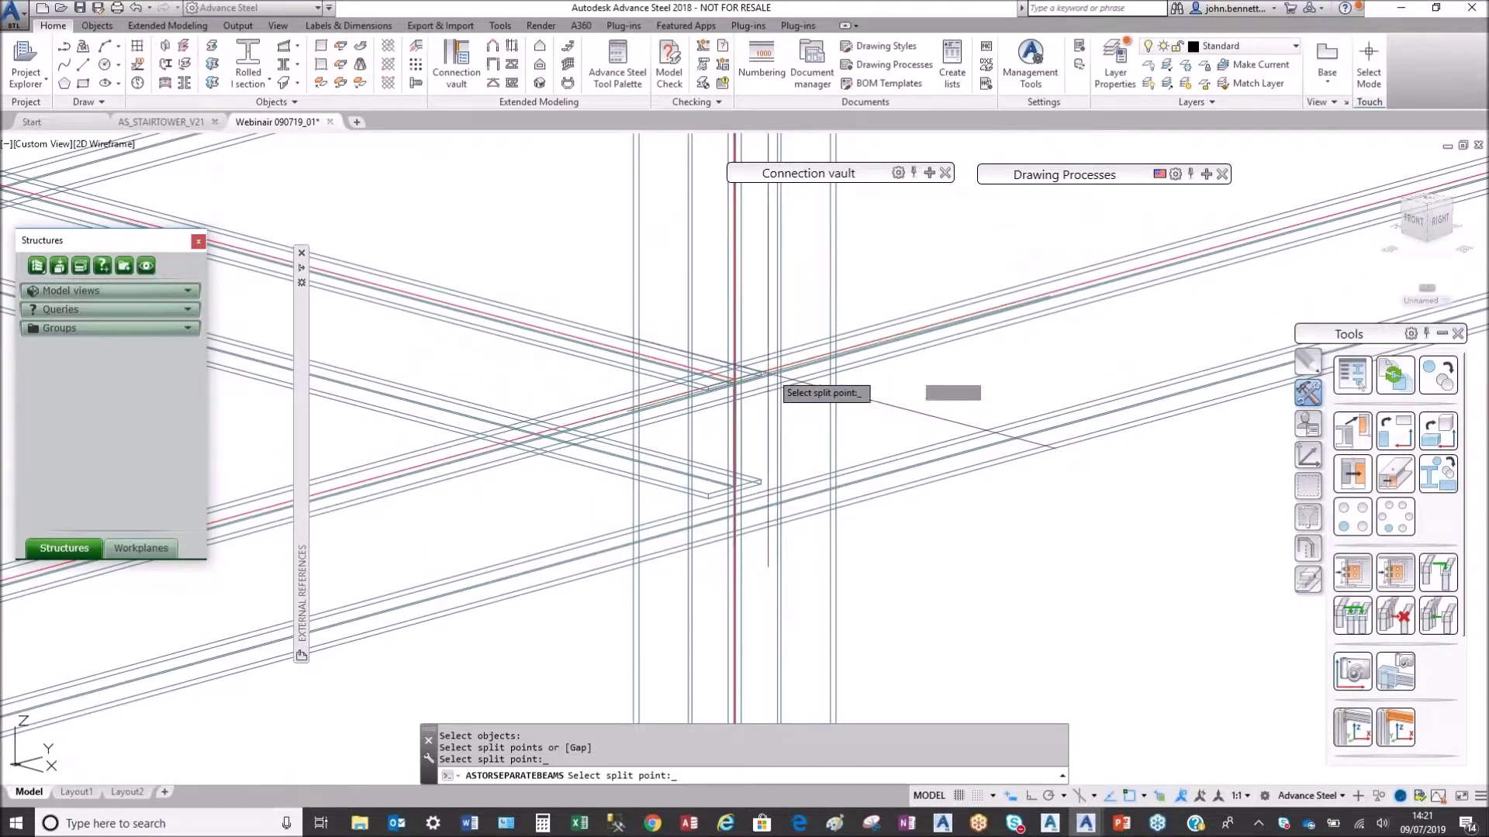
{"action": "scroll", "coordinate": [777, 372], "scroll_direction": "down", "scroll_amount": 5}
{"action": "scroll", "coordinate": [778, 372], "scroll_direction": "up", "scroll_amount": 5}
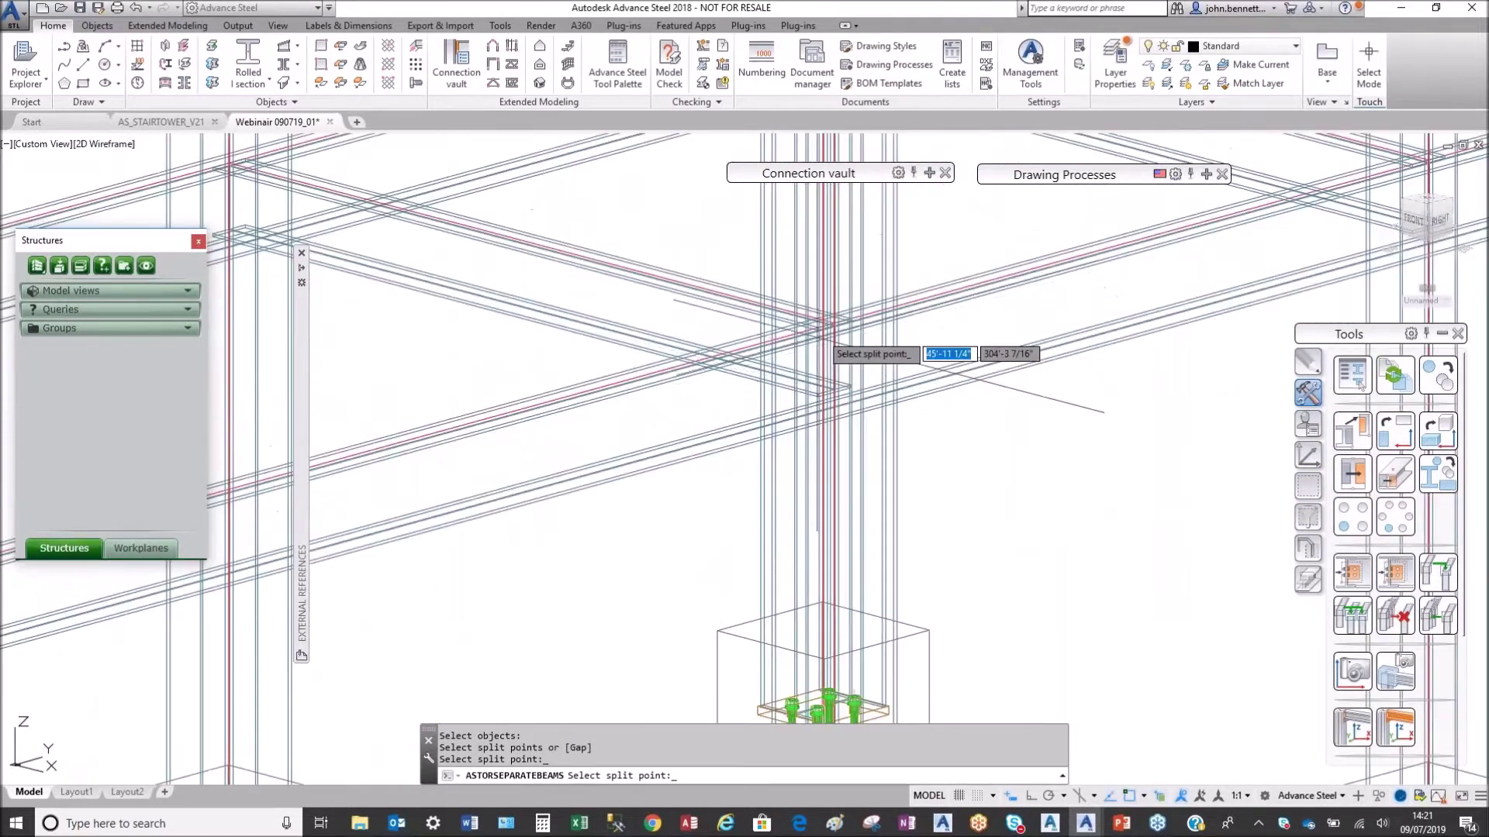
{"action": "scroll", "coordinate": [833, 326], "scroll_direction": "up", "scroll_amount": 2}
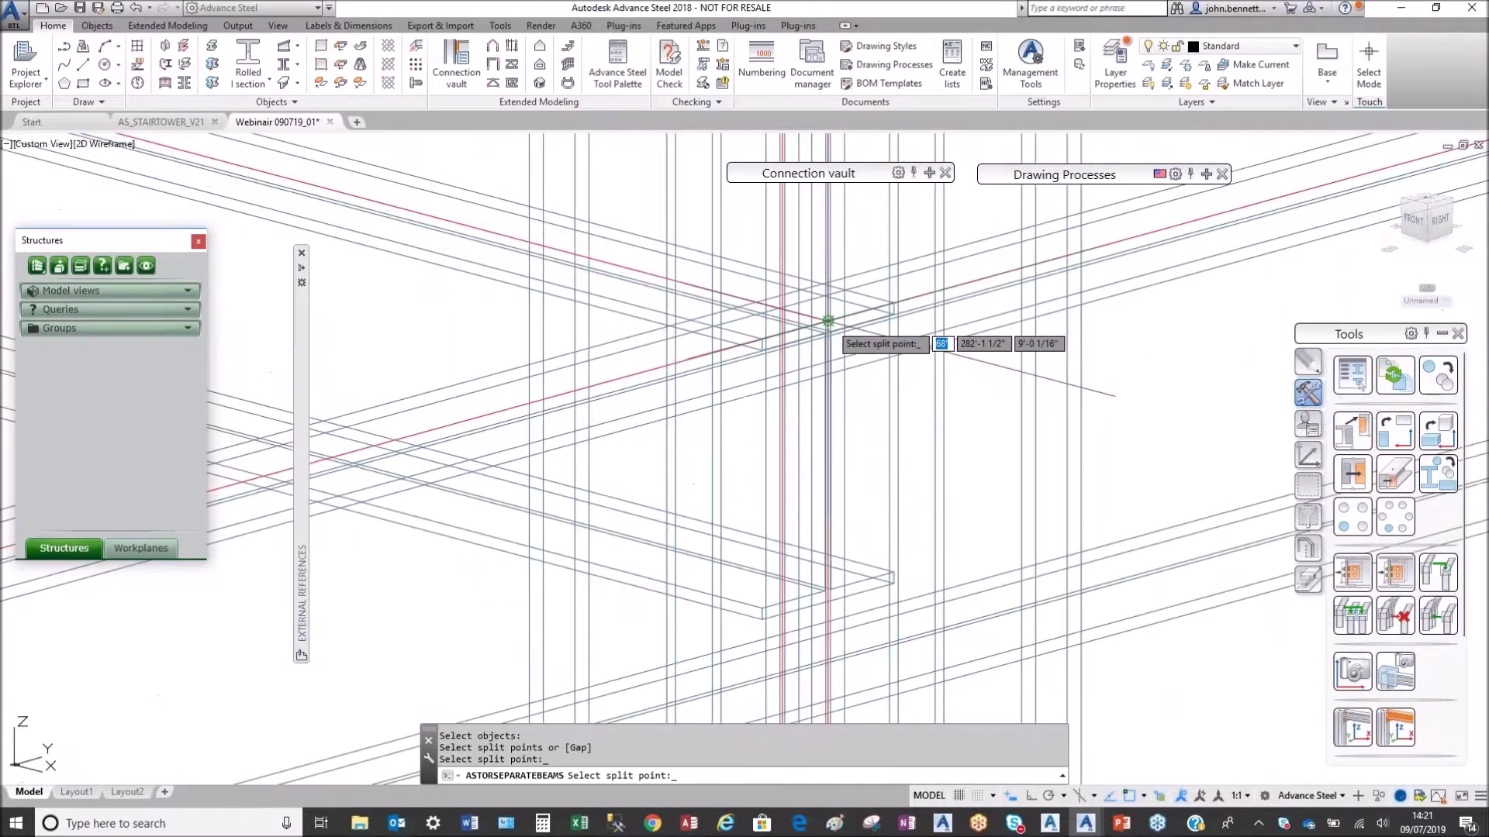
Step: Add split points at the fifth and sixth near-side column centrelines and complete the bottom-level beam split
{"action": "scroll", "coordinate": [828, 320], "scroll_direction": "down", "scroll_amount": 5}
{"action": "scroll", "coordinate": [825, 325], "scroll_direction": "up", "scroll_amount": 3}
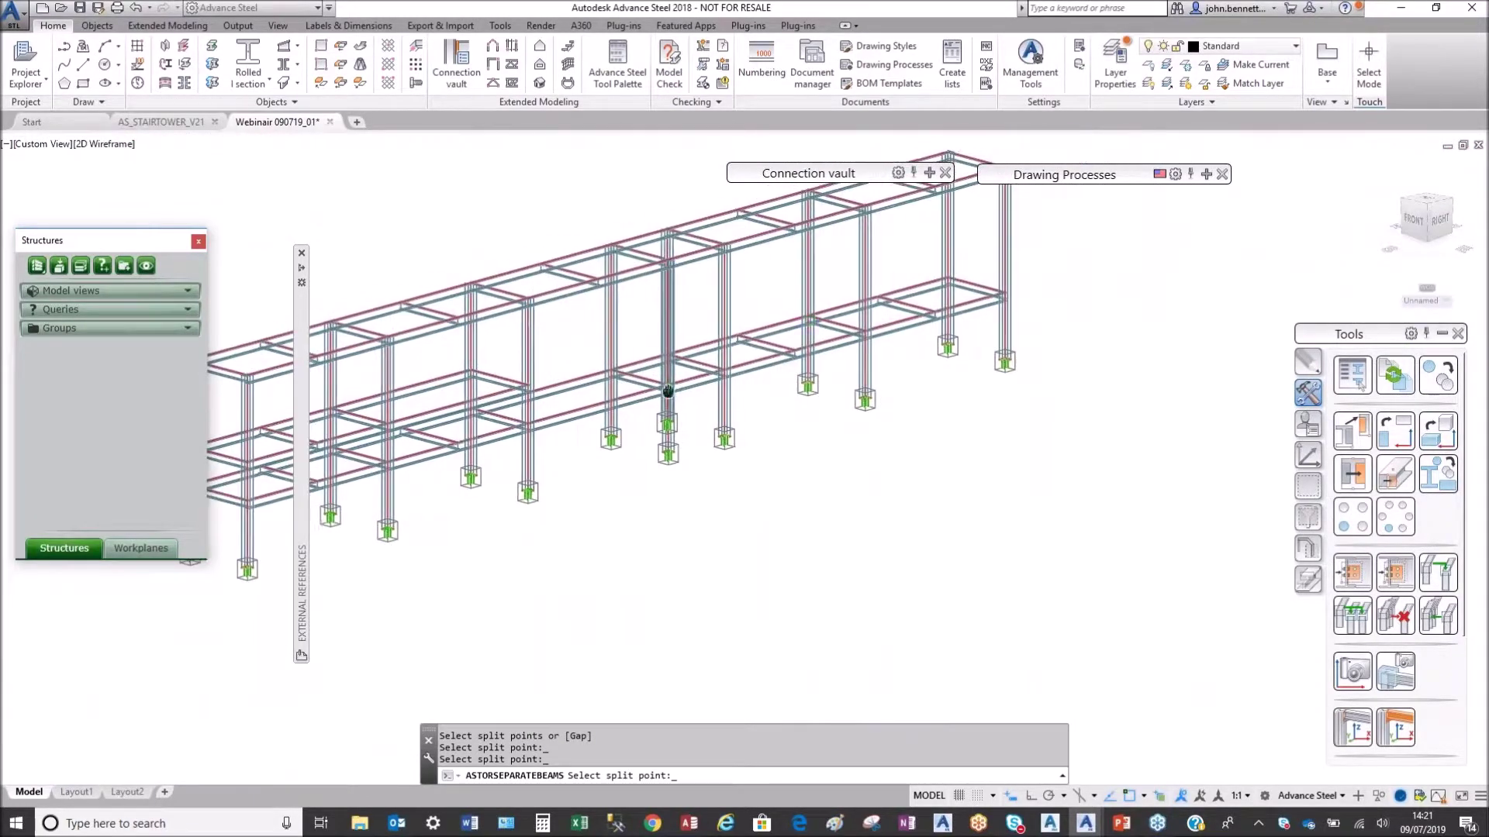
{"action": "scroll", "coordinate": [740, 384], "scroll_direction": "up", "scroll_amount": 4}
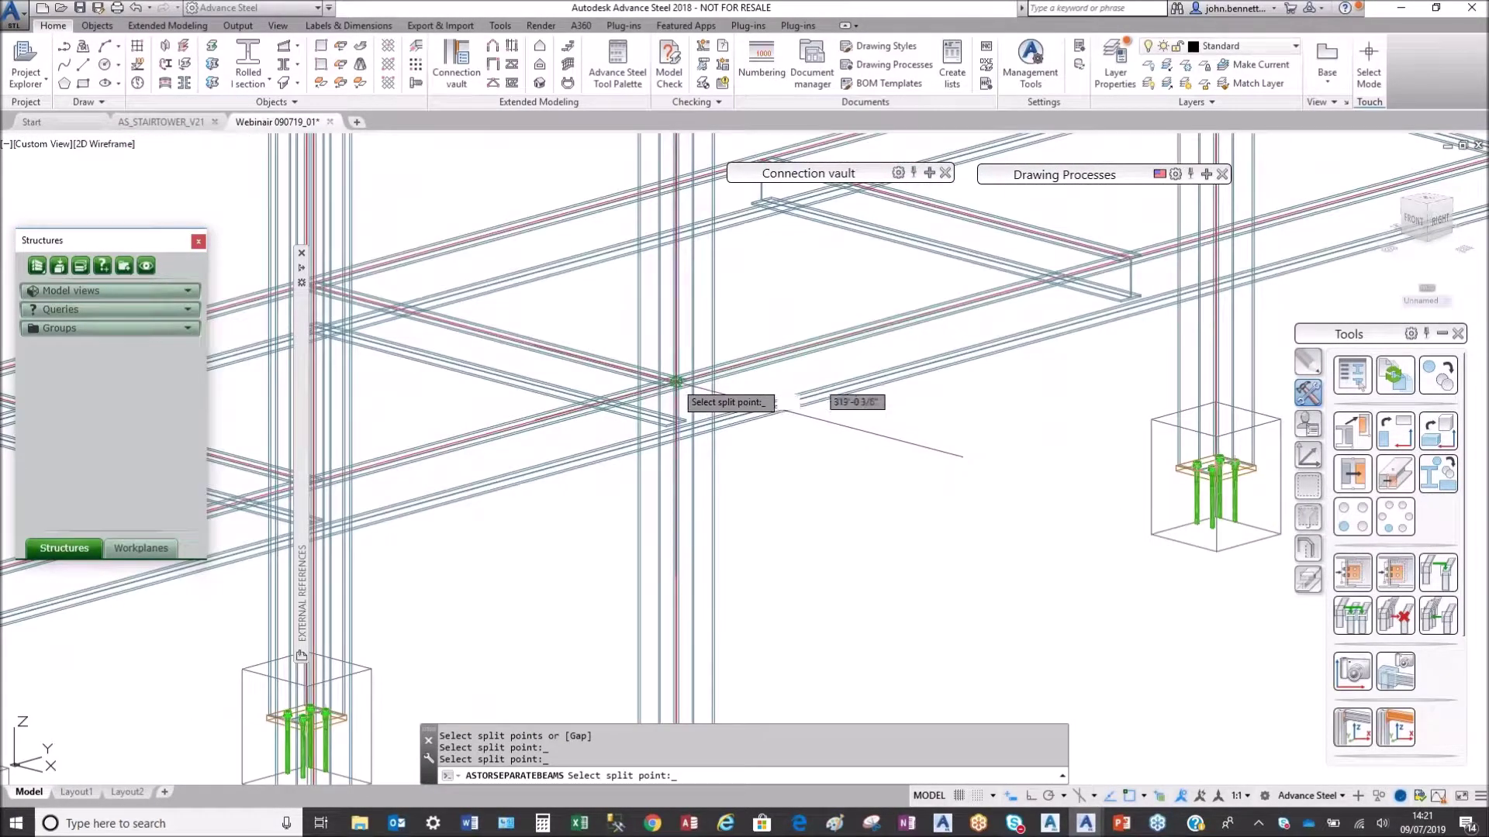
{"action": "scroll", "coordinate": [676, 381], "scroll_direction": "up", "scroll_amount": 2}
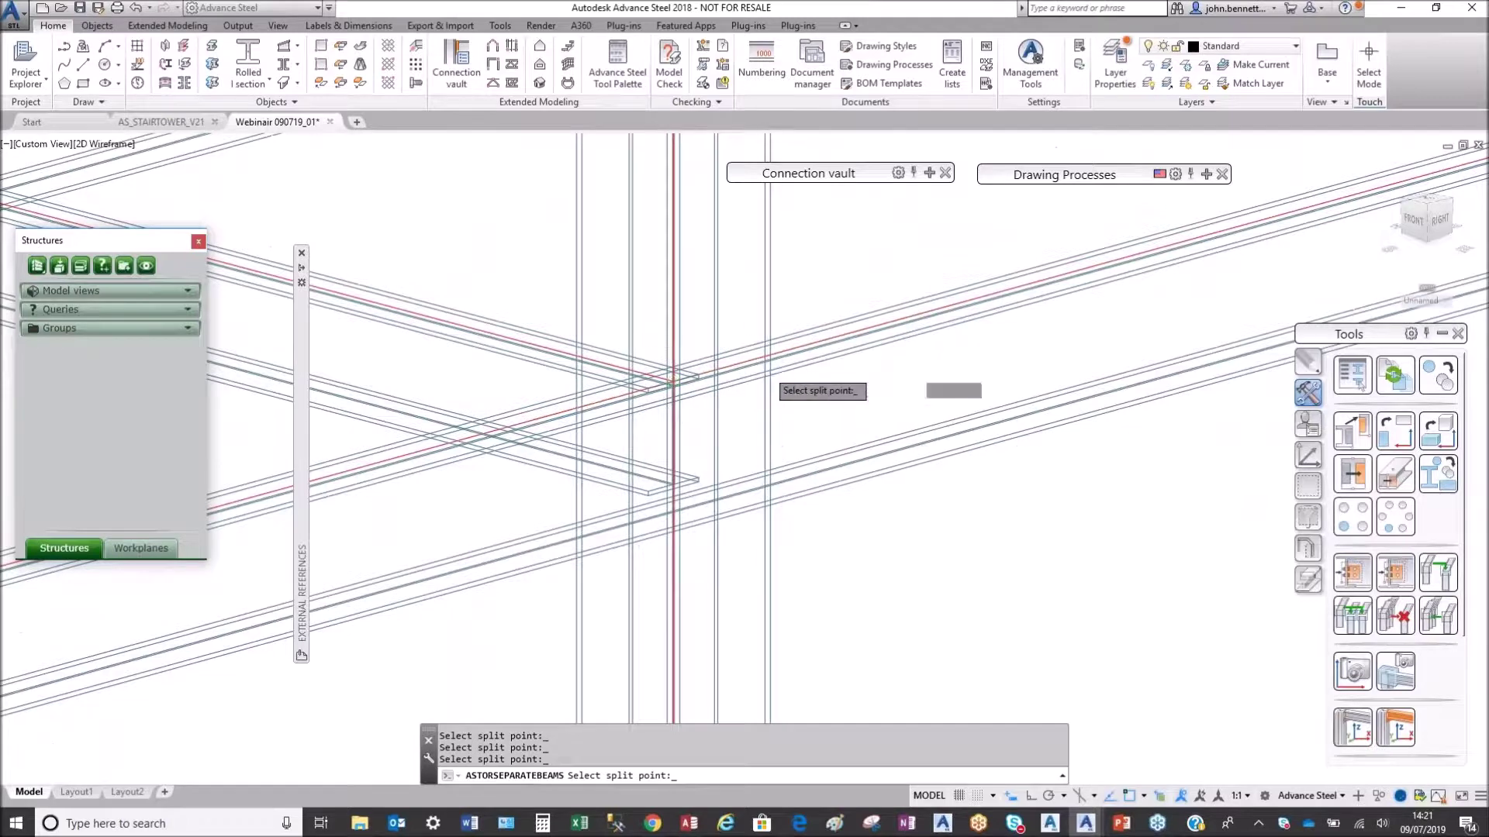
{"action": "scroll", "coordinate": [769, 381], "scroll_direction": "down", "scroll_amount": 4}
{"action": "scroll", "coordinate": [802, 396], "scroll_direction": "up", "scroll_amount": 5}
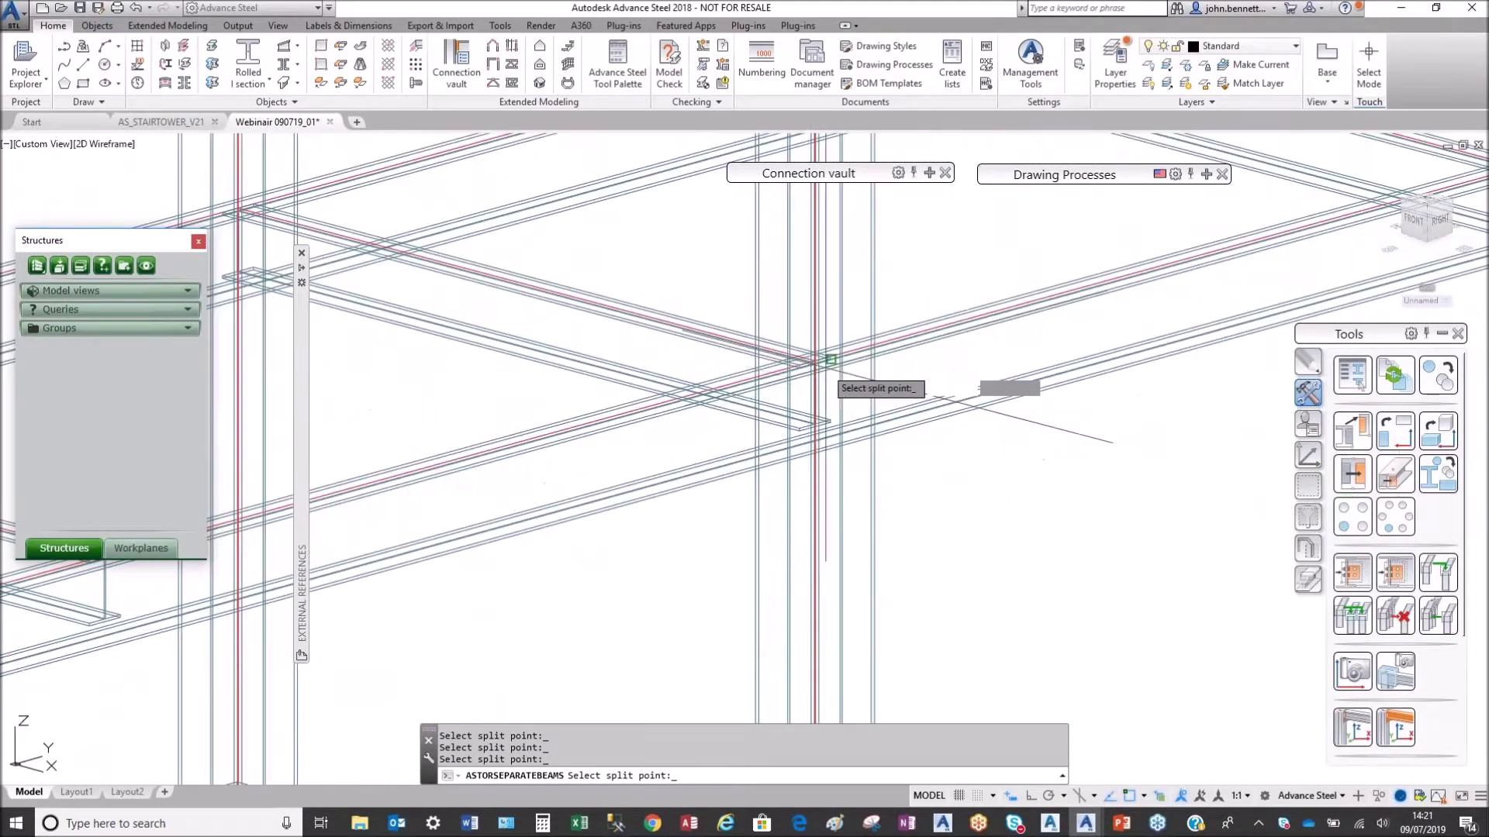
{"action": "scroll", "coordinate": [830, 360], "scroll_direction": "up", "scroll_amount": 2}
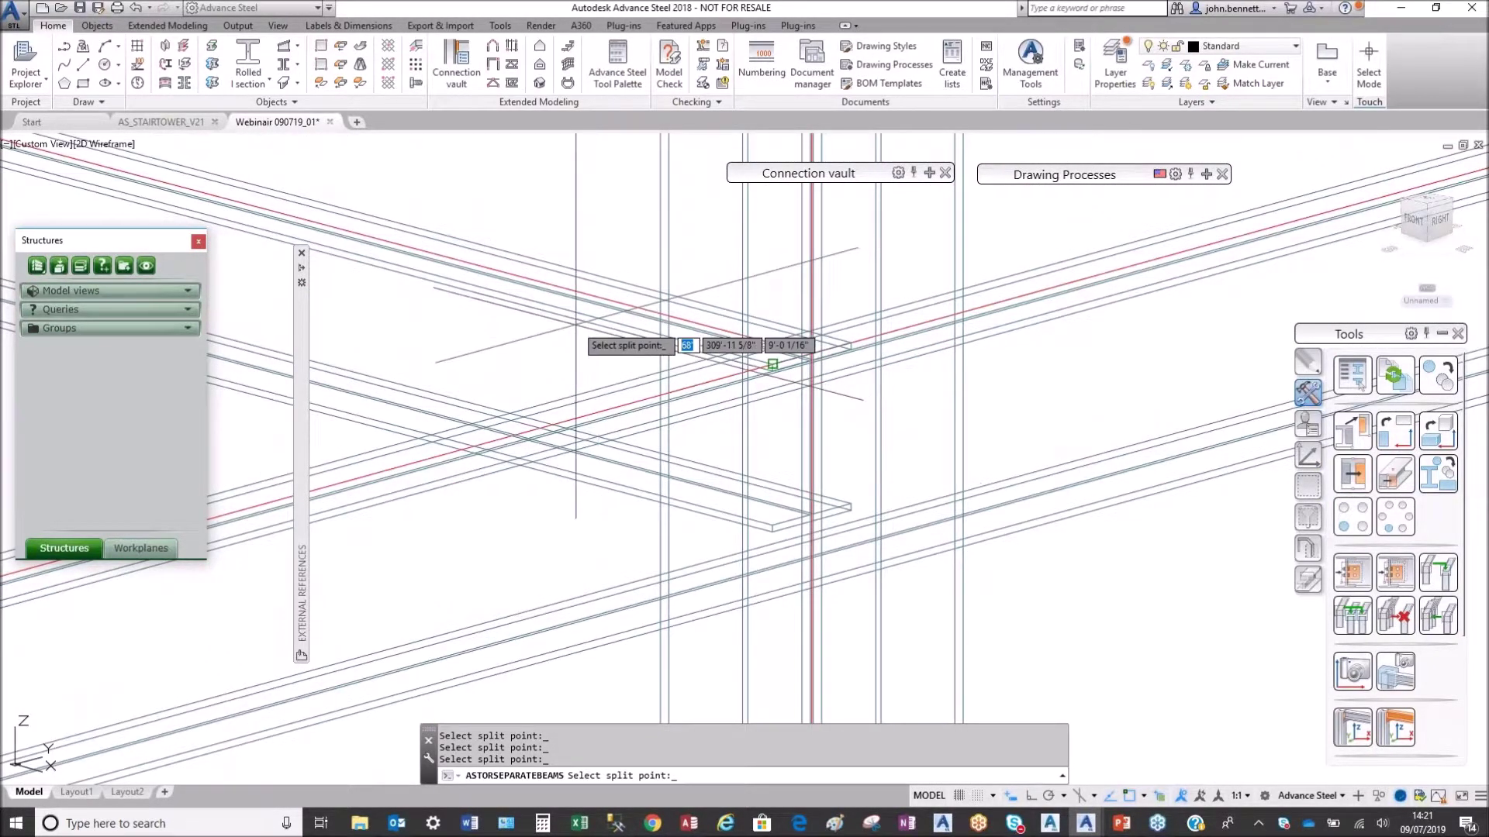
{"action": "scroll", "coordinate": [575, 324], "scroll_direction": "down", "scroll_amount": 8}
{"action": "middle_click_drag", "start_coordinate": [607, 334], "coordinate": [598, 361]}
{"action": "key", "text": "Return"}
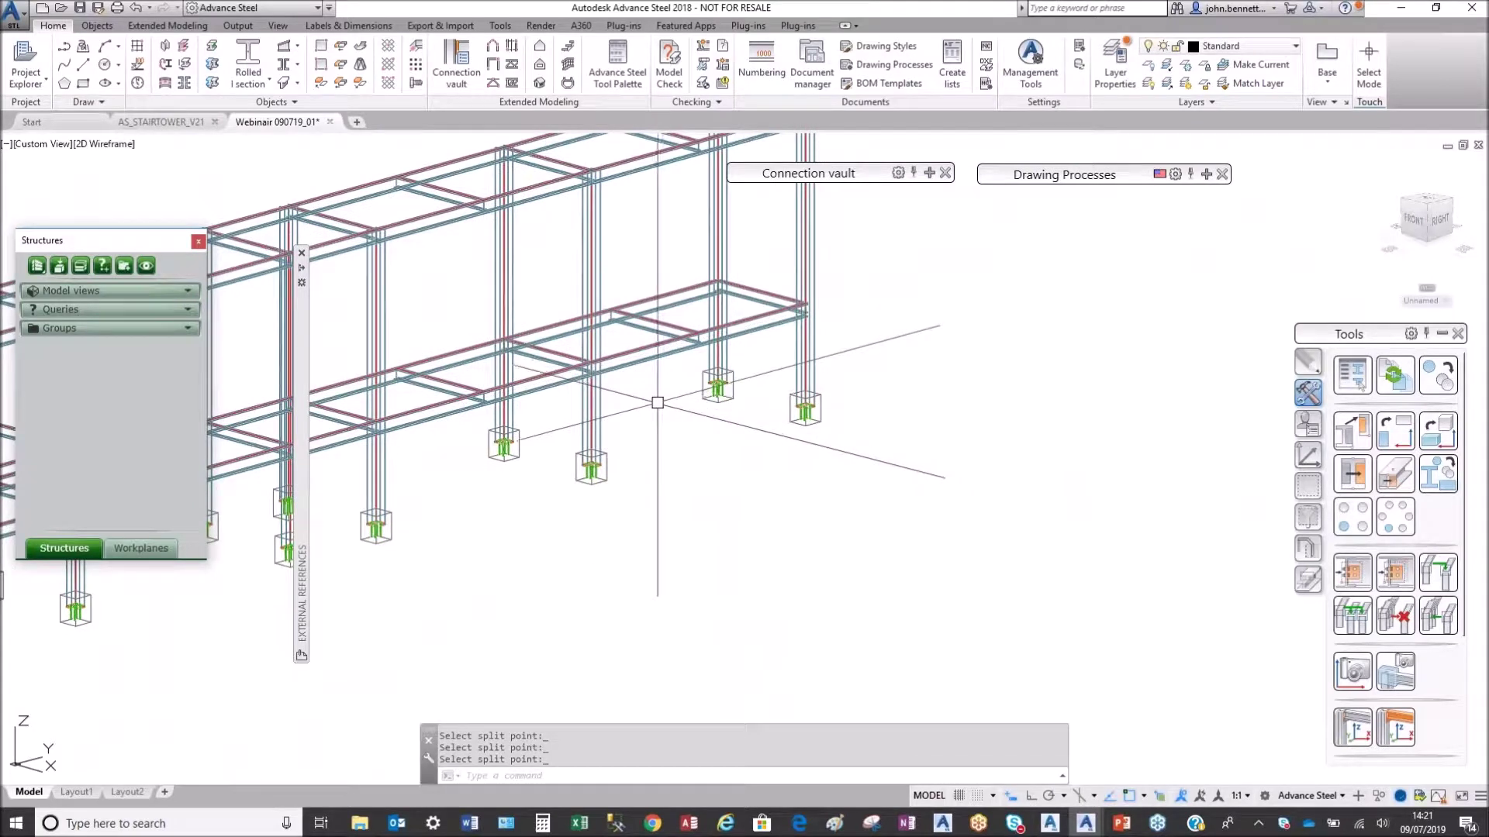
Step: Select the bottom-level beam segments at the rack's far end to verify the splits between columns, and clear the selection
{"action": "left_click", "coordinate": [556, 385]}
{"action": "left_click", "coordinate": [640, 358]}
{"action": "left_click", "coordinate": [555, 339]}
{"action": "left_click", "coordinate": [412, 354]}
{"action": "left_click", "coordinate": [423, 356]}
{"action": "left_click", "coordinate": [428, 359]}
{"action": "scroll", "coordinate": [436, 359], "scroll_direction": "down", "scroll_amount": 4}
{"action": "middle_click_drag", "start_coordinate": [438, 359], "coordinate": [644, 394]}
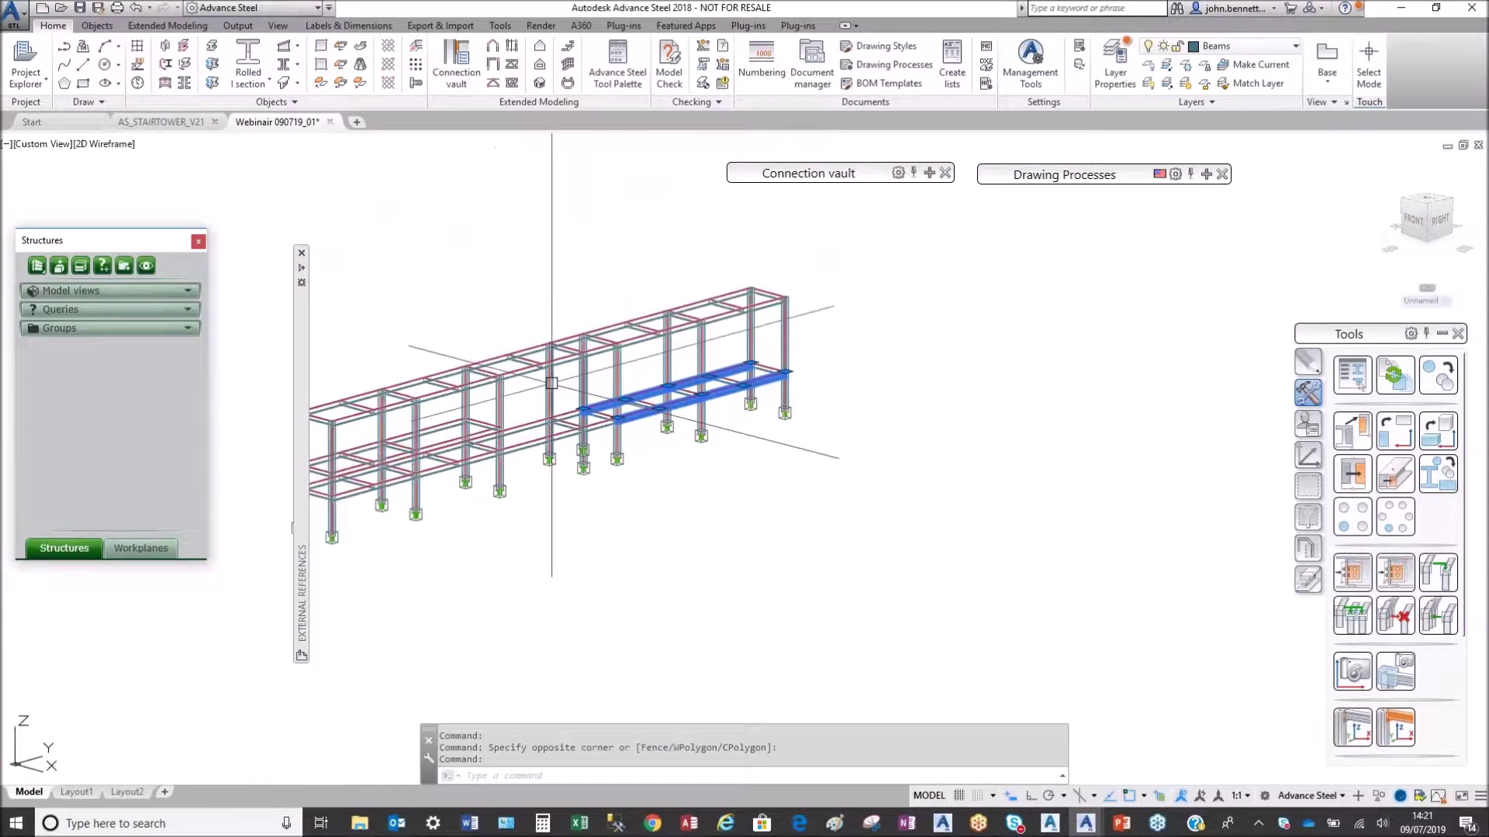
{"action": "key", "text": "Escape"}
Step: Add a platform-beam Clip angle connection between the far-side corner column and the top-level end cross beam
{"action": "scroll", "coordinate": [525, 438], "scroll_direction": "up", "scroll_amount": 6}
{"action": "scroll", "coordinate": [525, 438], "scroll_direction": "up", "scroll_amount": 5}
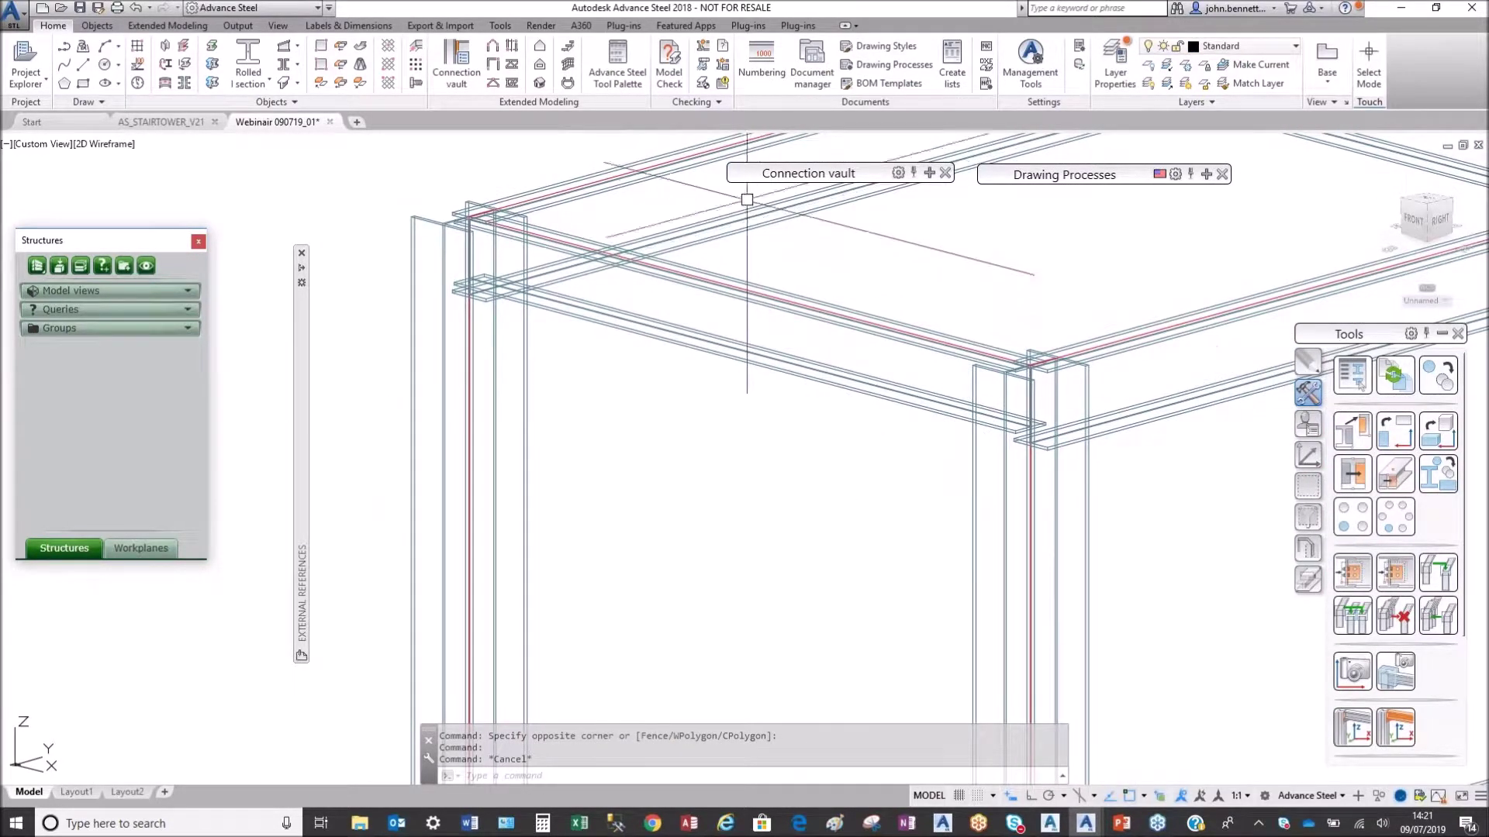
{"action": "mouse_move", "coordinate": [876, 200]}
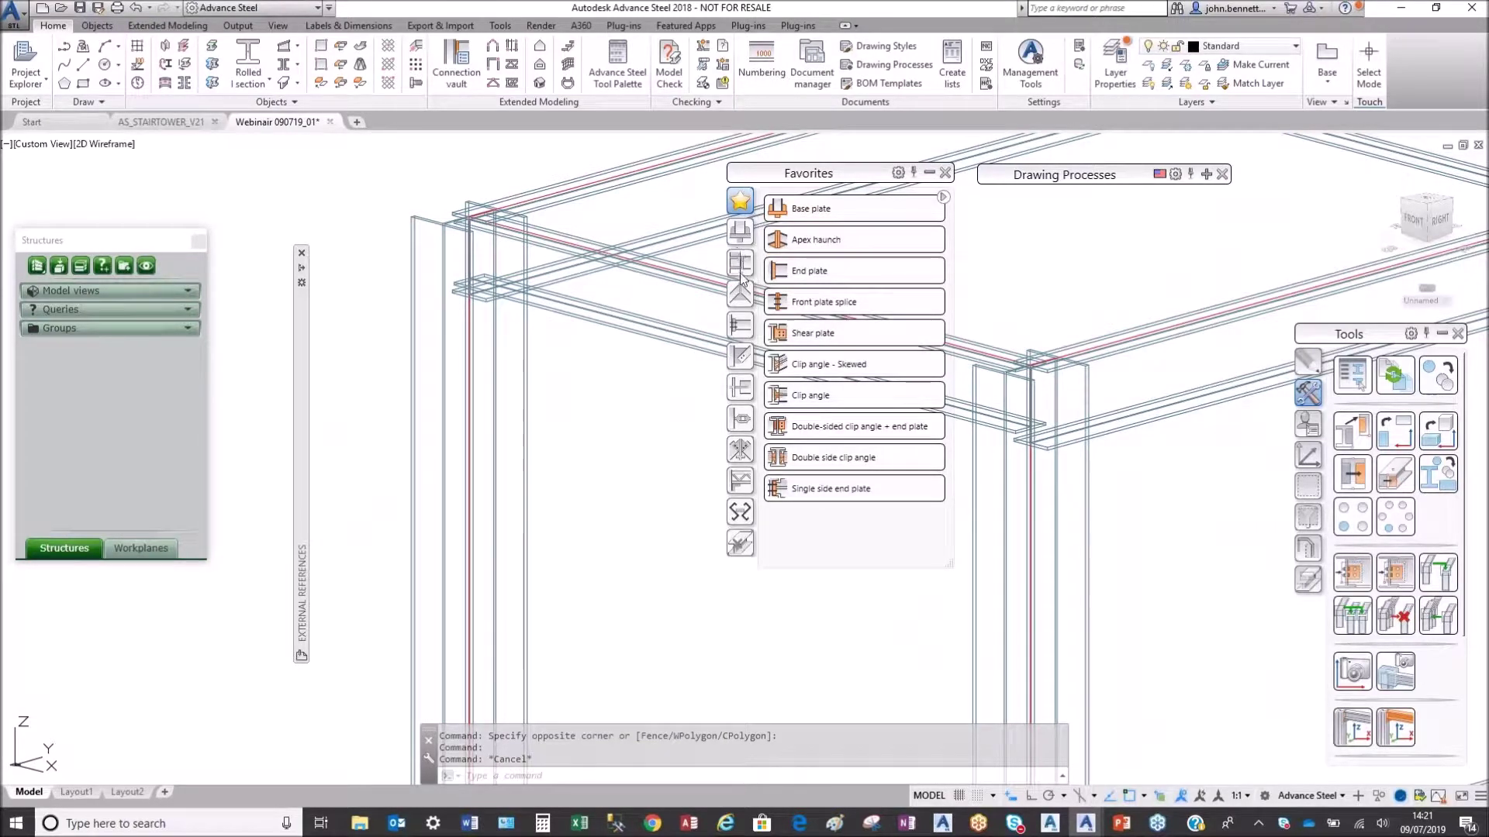
{"action": "left_click", "coordinate": [740, 272]}
{"action": "left_click", "coordinate": [739, 327]}
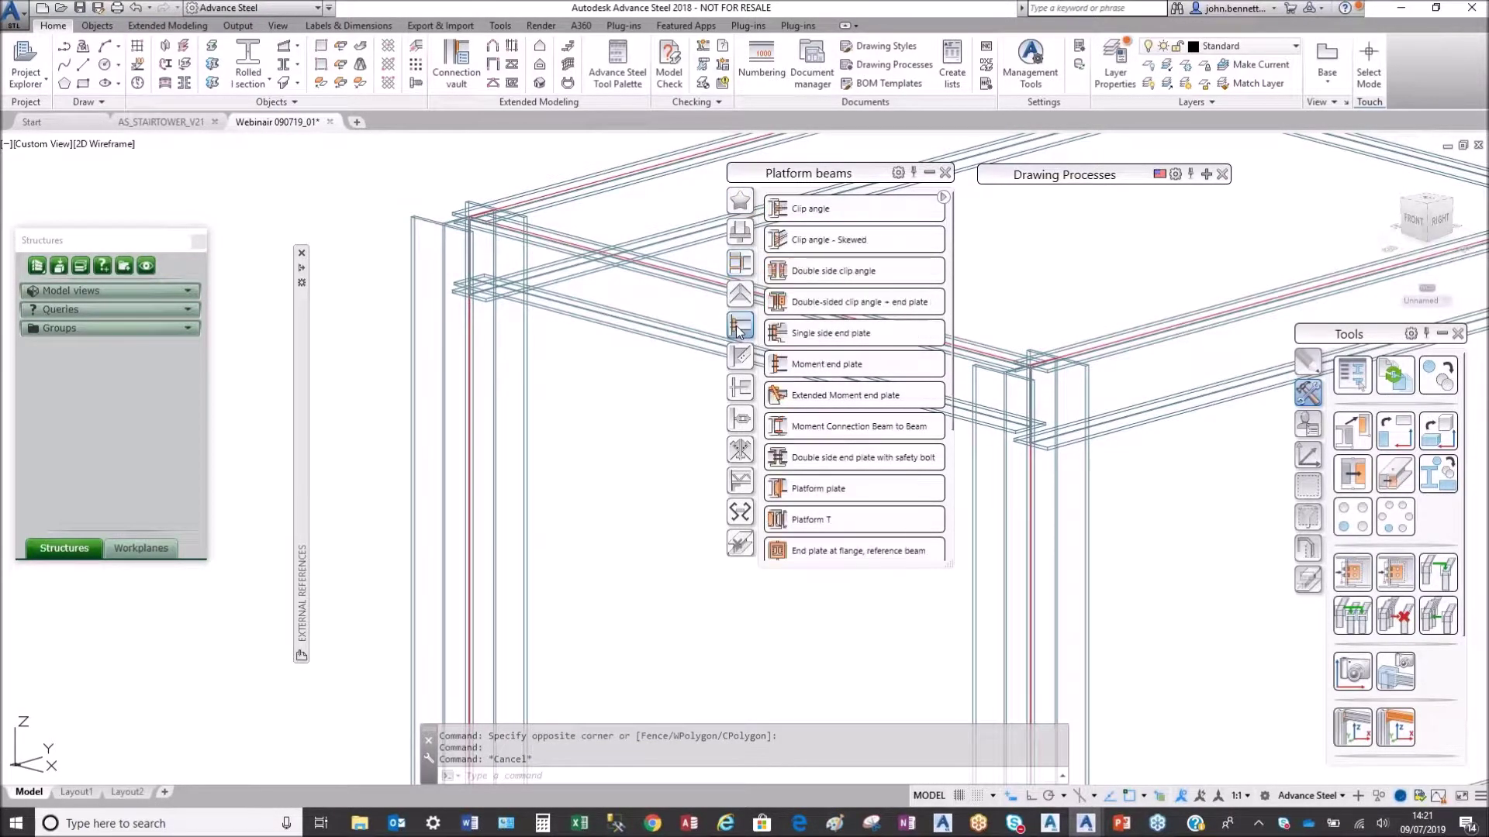
{"action": "left_click", "coordinate": [804, 211]}
{"action": "left_click", "coordinate": [525, 327]}
{"action": "key", "text": "Return"}
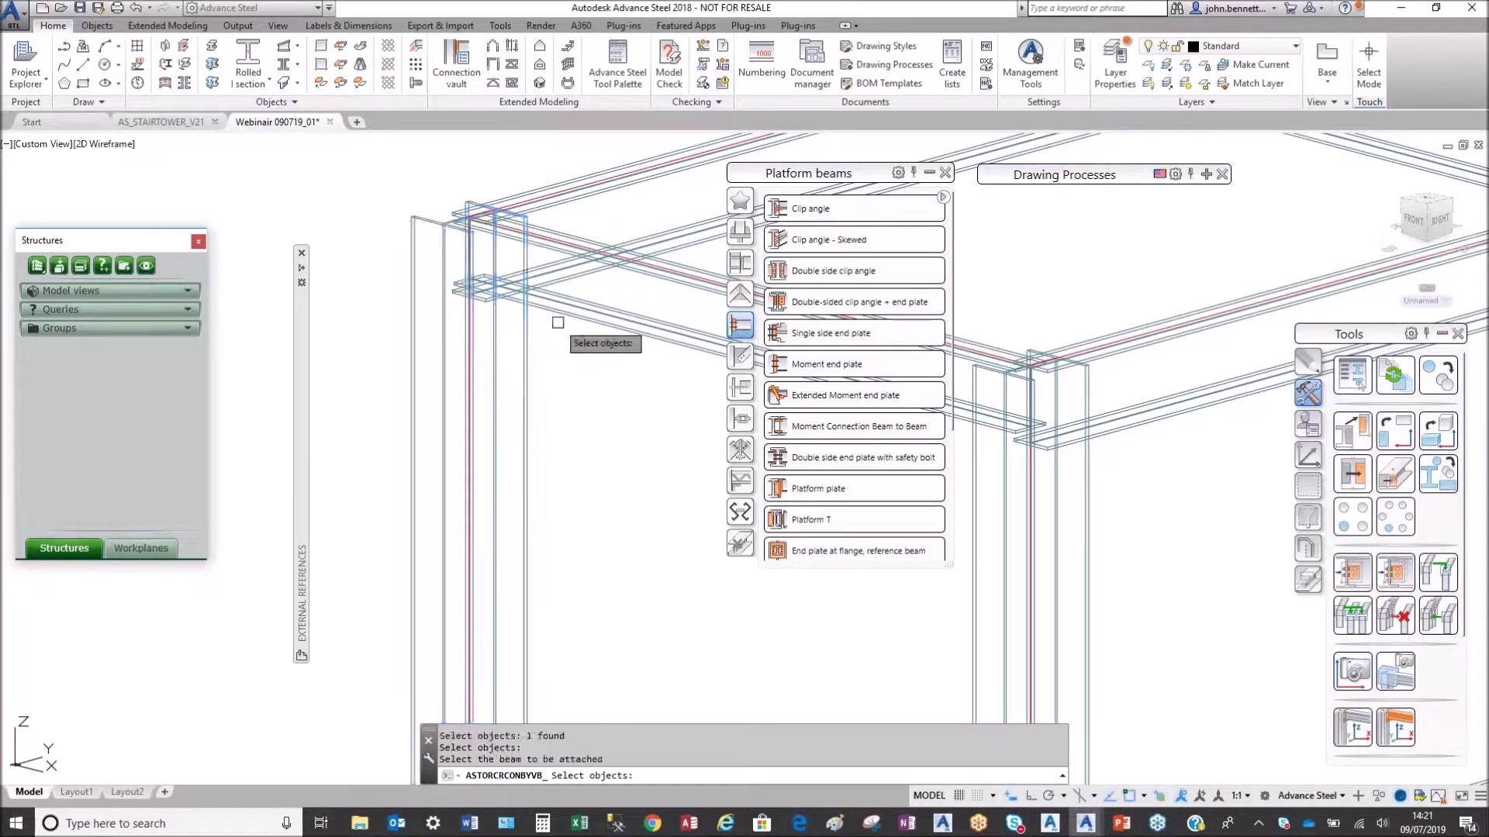
{"action": "left_click", "coordinate": [557, 312]}
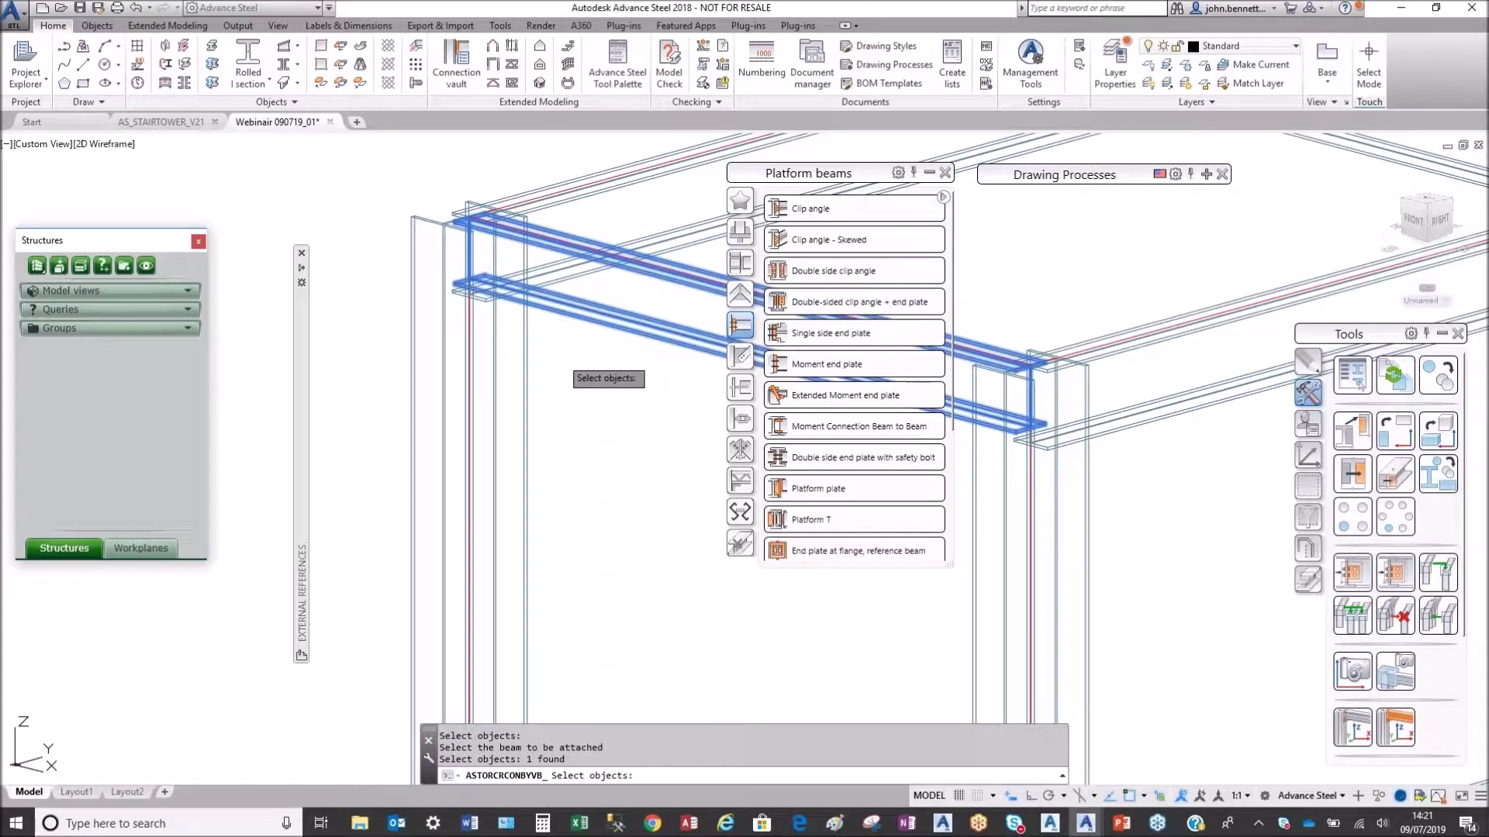
{"action": "key", "text": "Return"}
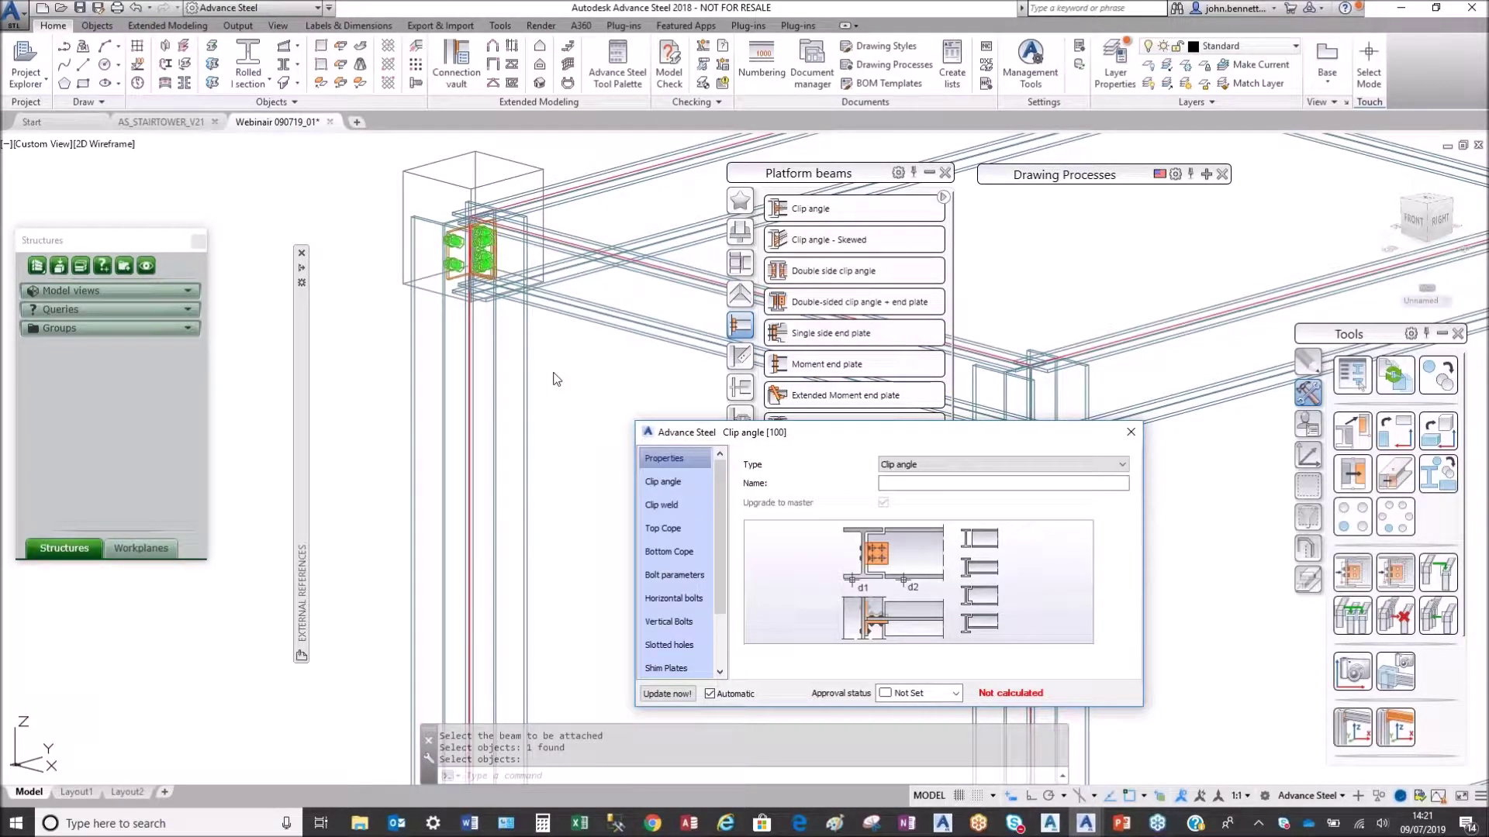
Step: Review the clip angle joint's profile, weld and library settings, and close its properties
{"action": "left_click", "coordinate": [663, 483]}
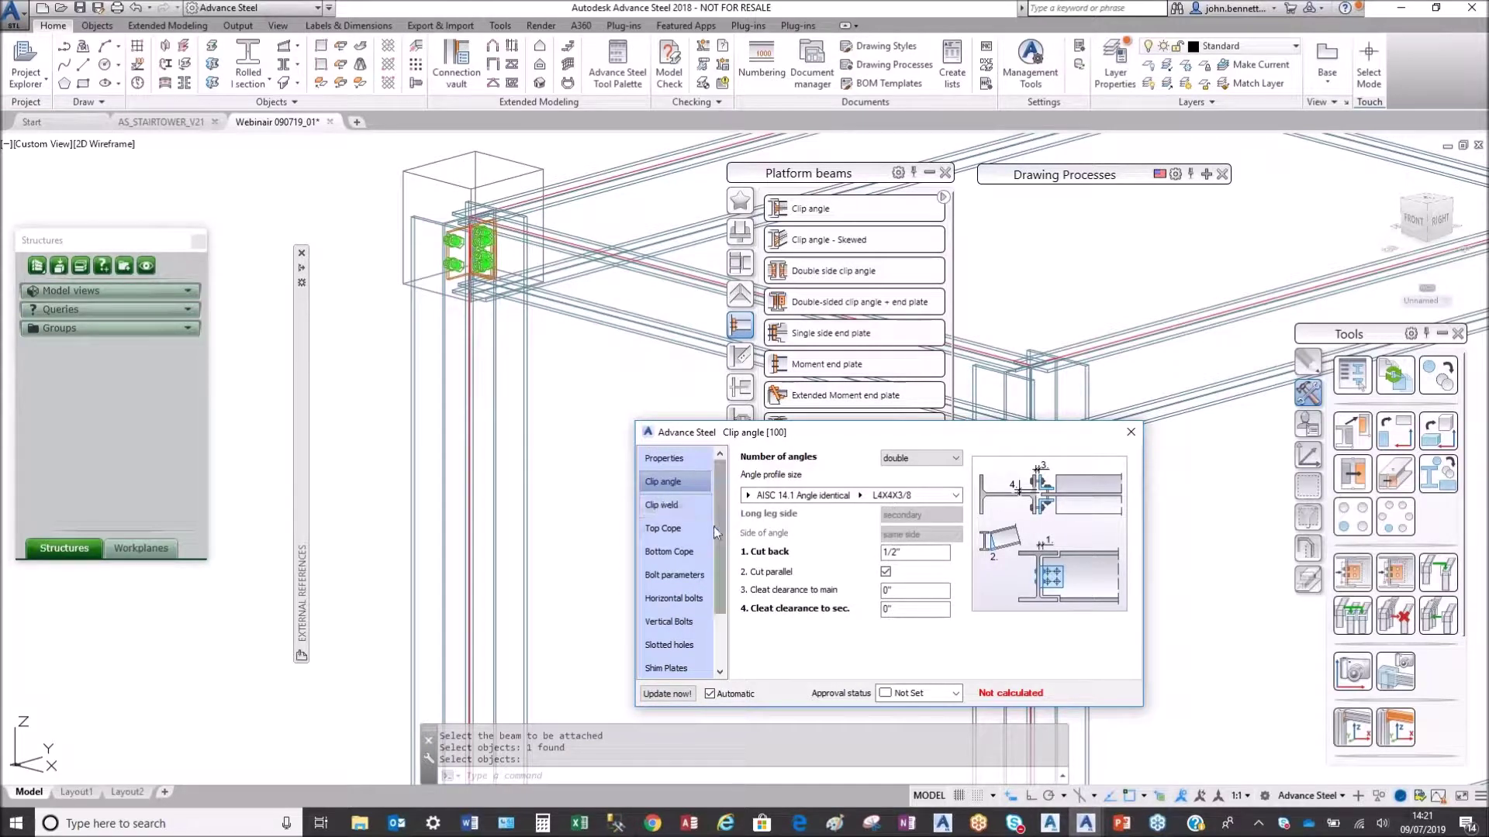
{"action": "left_click", "coordinate": [670, 508]}
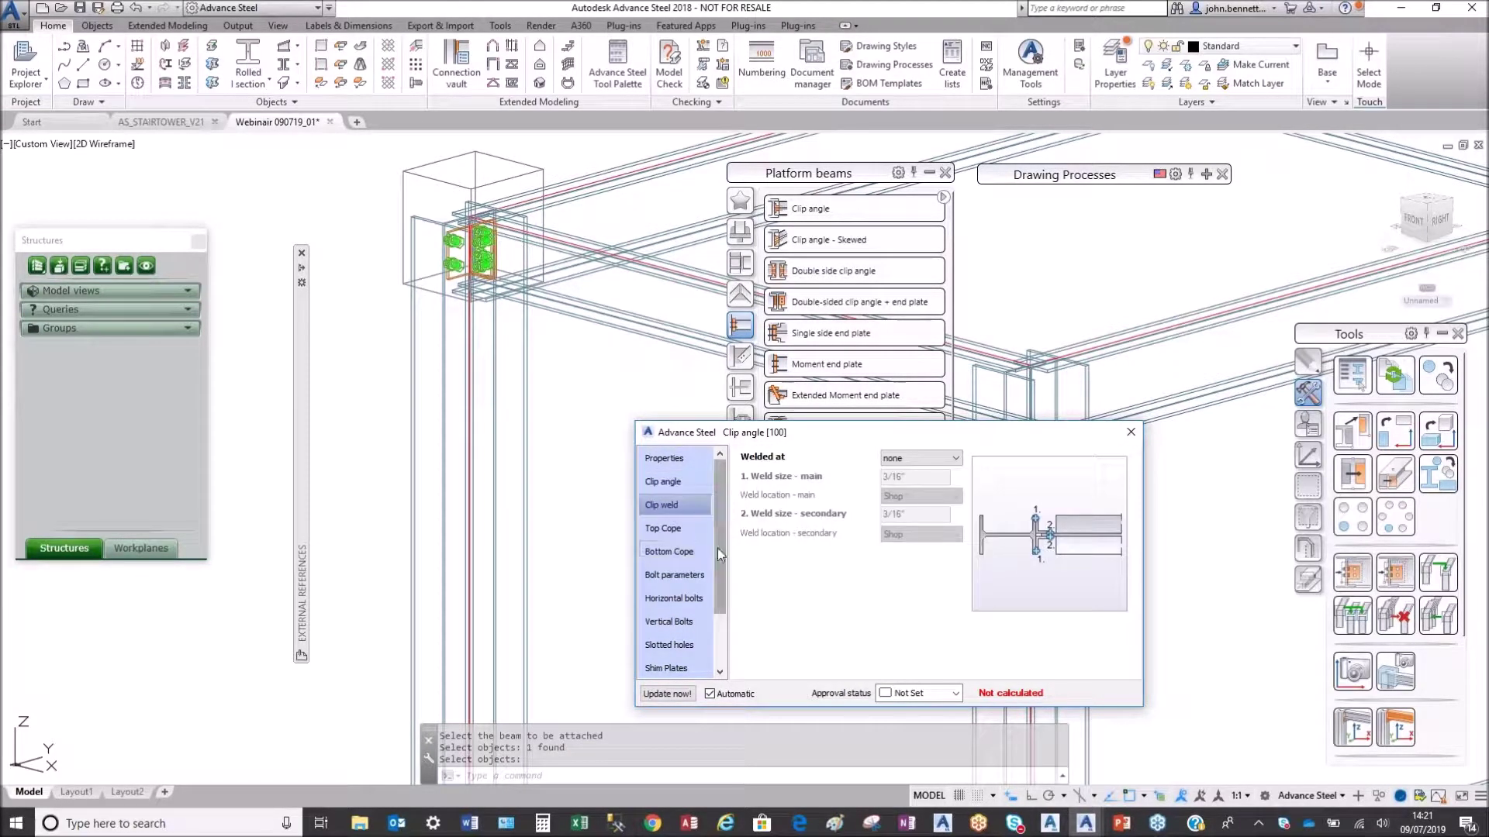
{"action": "left_click_drag", "start_coordinate": [718, 547], "coordinate": [724, 597]}
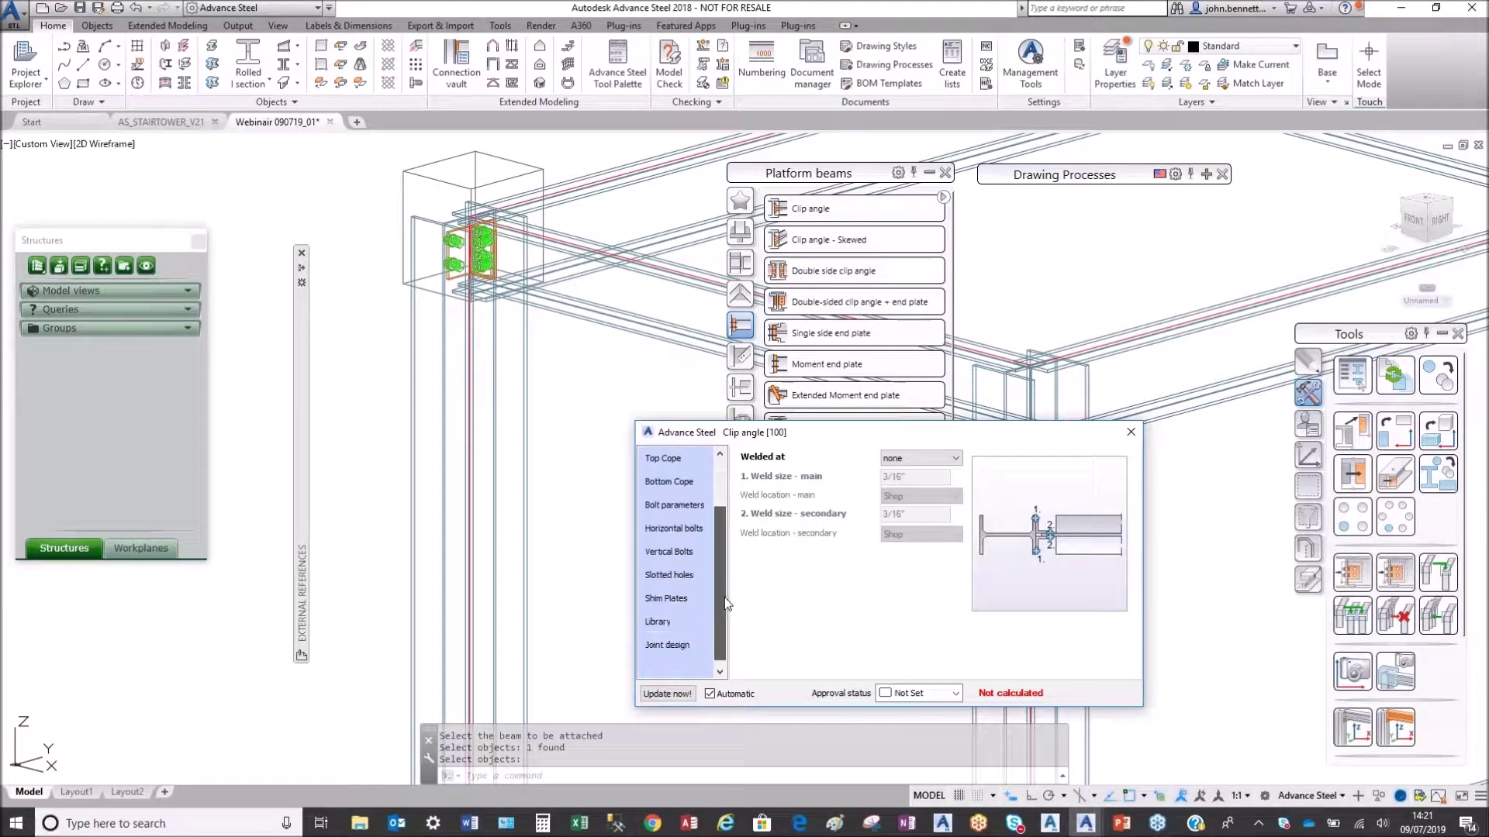
{"action": "left_click", "coordinate": [666, 620]}
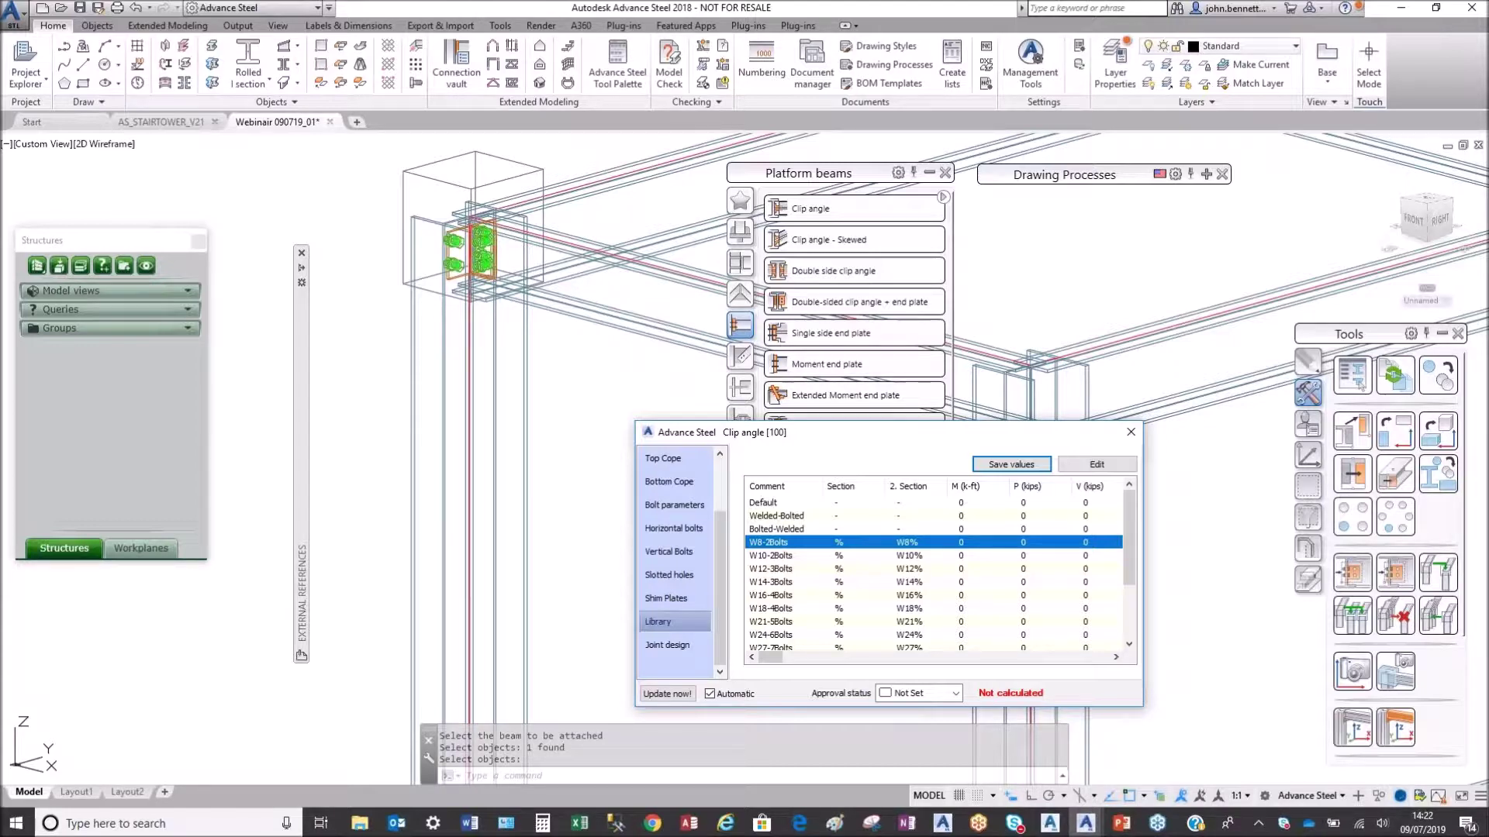
{"action": "left_click", "coordinate": [1132, 436]}
Step: Start creating multiple joints by template, using the top-level corner Clip angle joint as the source
{"action": "scroll", "coordinate": [571, 436], "scroll_direction": "down", "scroll_amount": 6}
{"action": "middle_click_drag", "start_coordinate": [570, 462], "coordinate": [516, 319]}
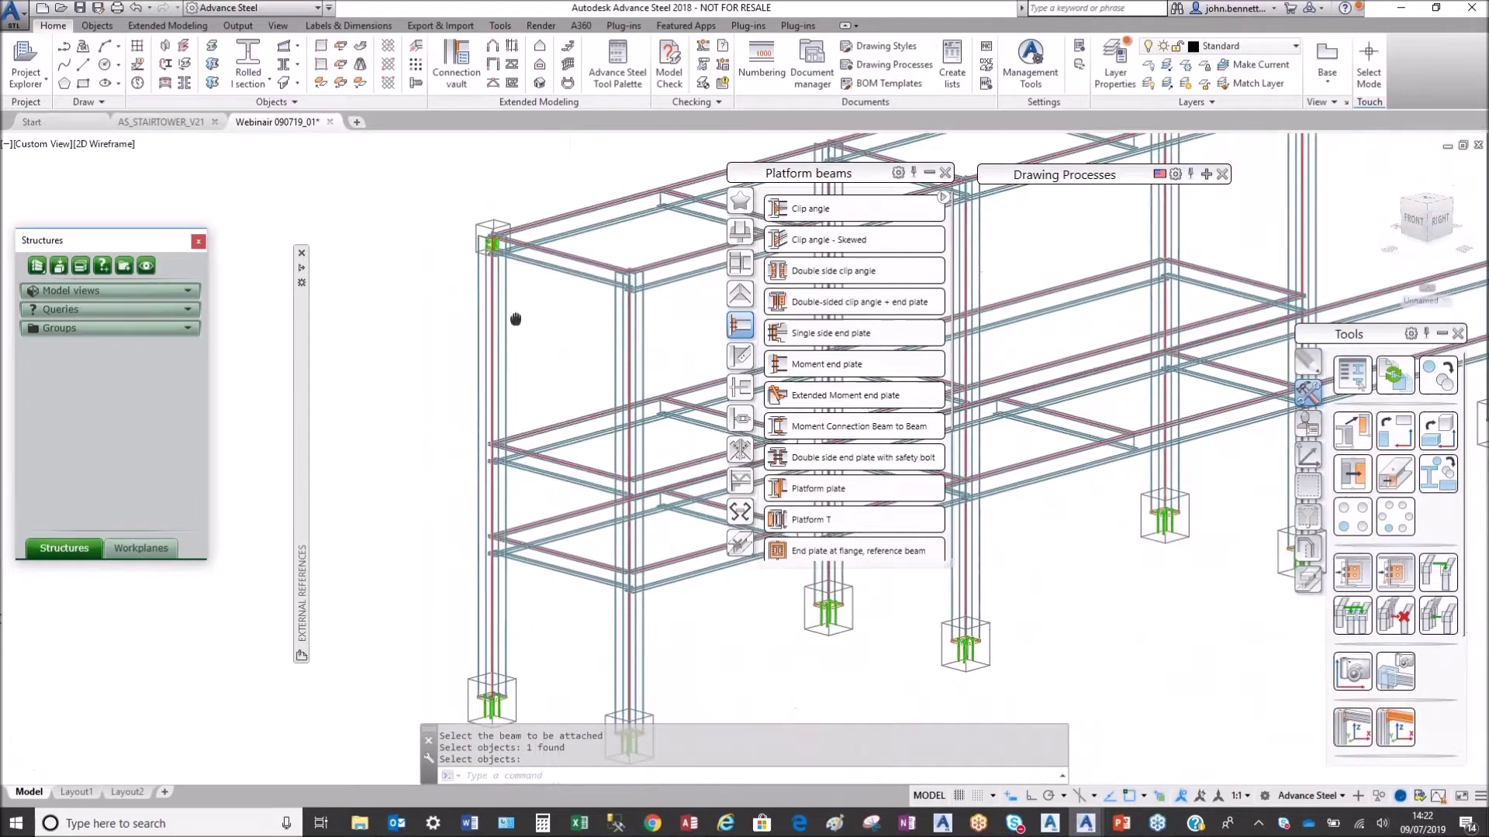
{"action": "scroll", "coordinate": [491, 475], "scroll_direction": "up", "scroll_amount": 5}
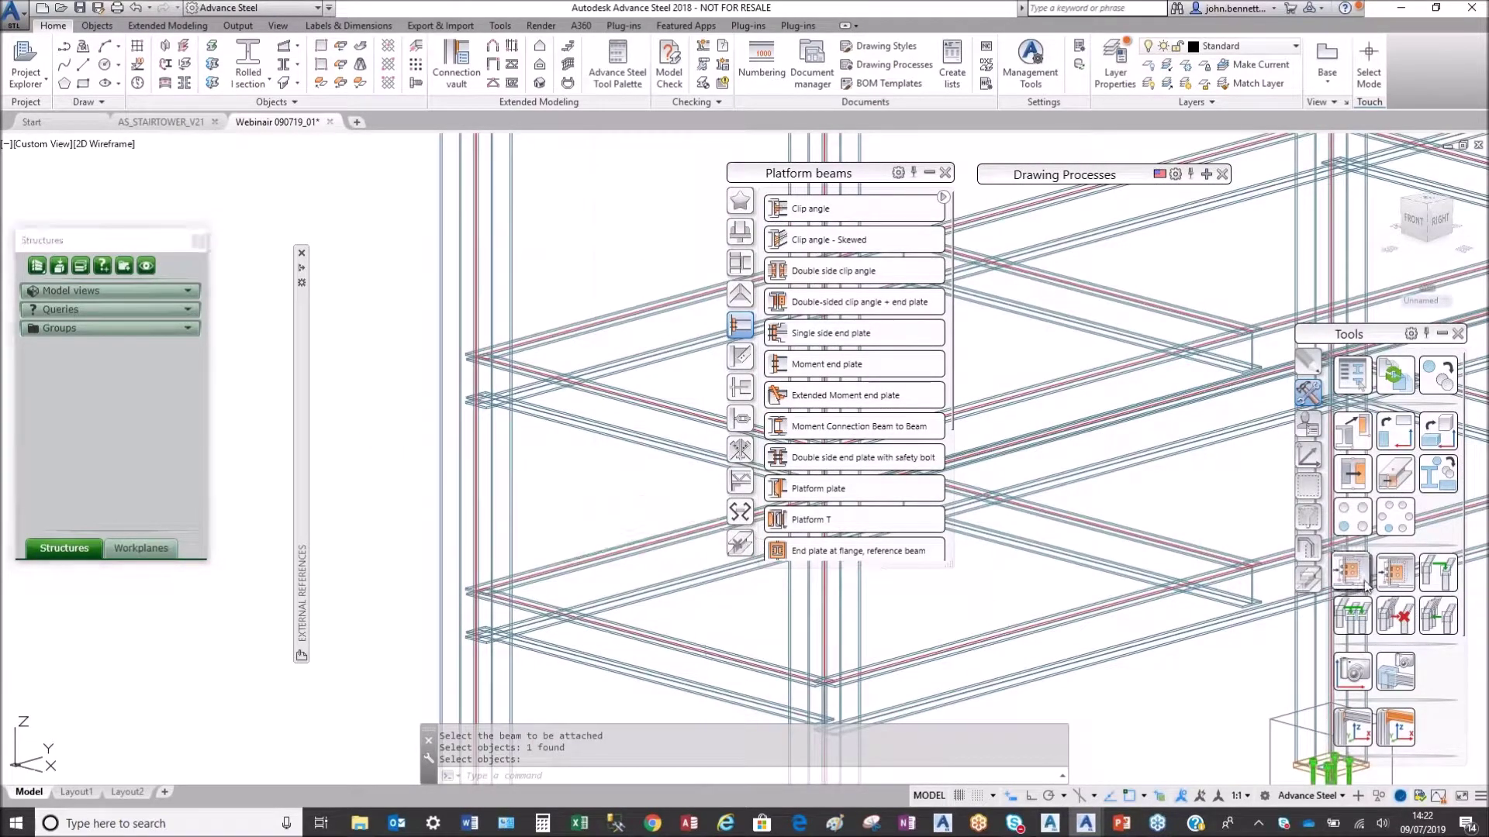
{"action": "left_click", "coordinate": [1391, 578]}
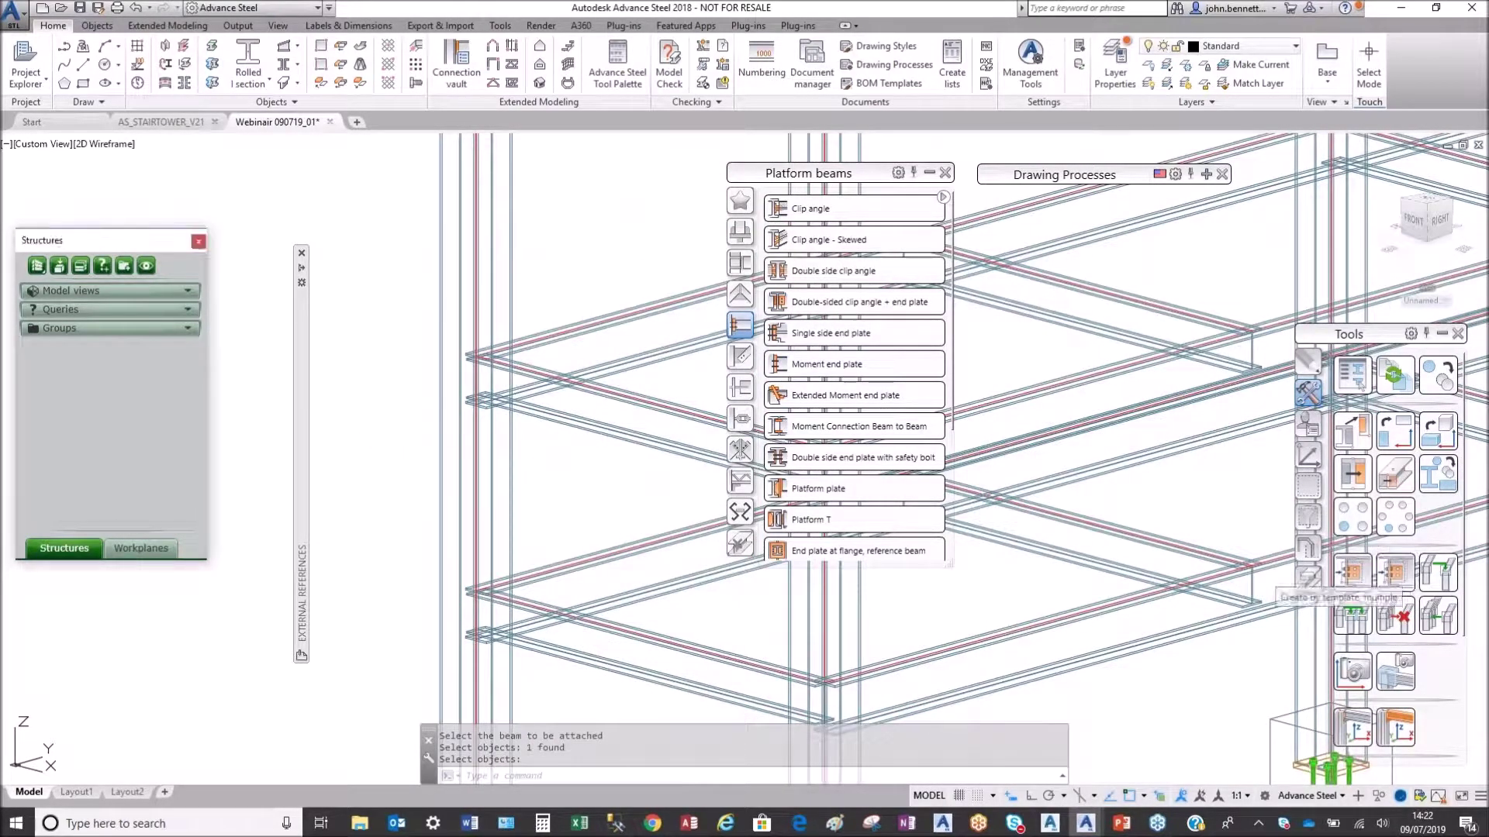
{"action": "scroll", "coordinate": [542, 310], "scroll_direction": "down", "scroll_amount": 3}
{"action": "middle_click_drag", "start_coordinate": [548, 282], "coordinate": [362, 515]}
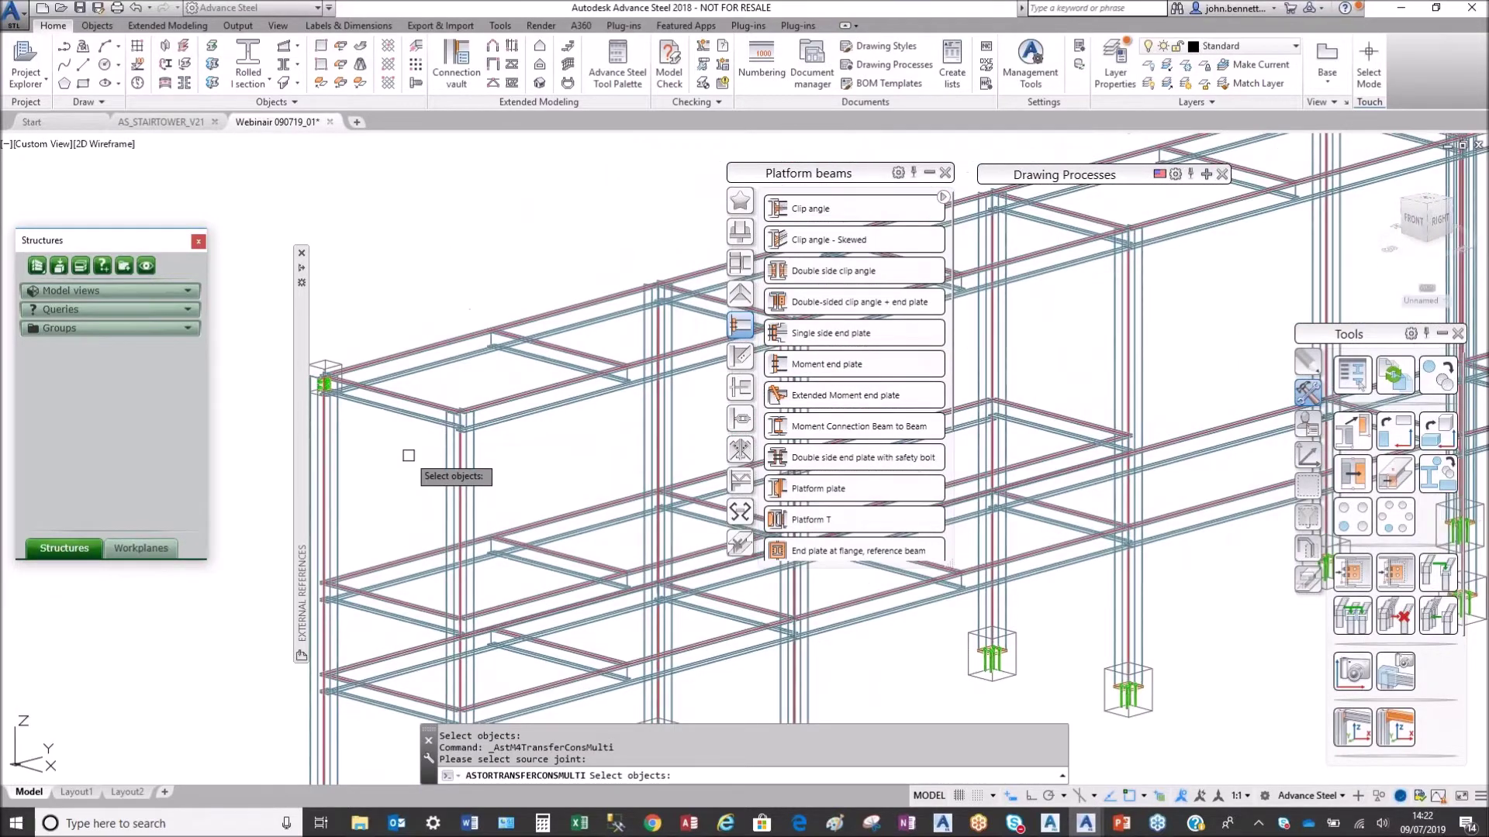
{"action": "scroll", "coordinate": [409, 455], "scroll_direction": "down", "scroll_amount": 5}
{"action": "scroll", "coordinate": [401, 435], "scroll_direction": "up", "scroll_amount": 5}
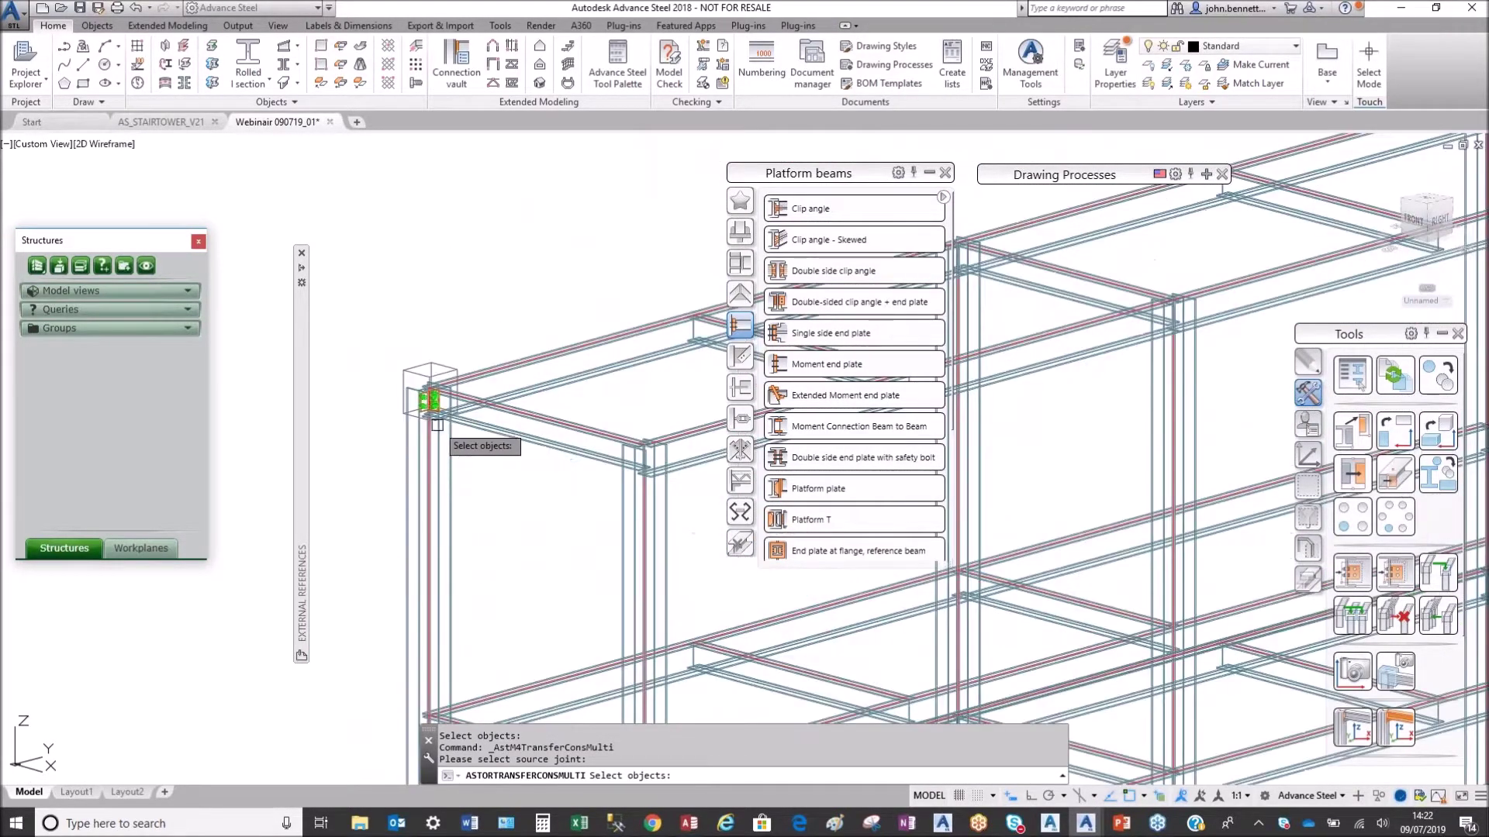
{"action": "left_click", "coordinate": [369, 287]}
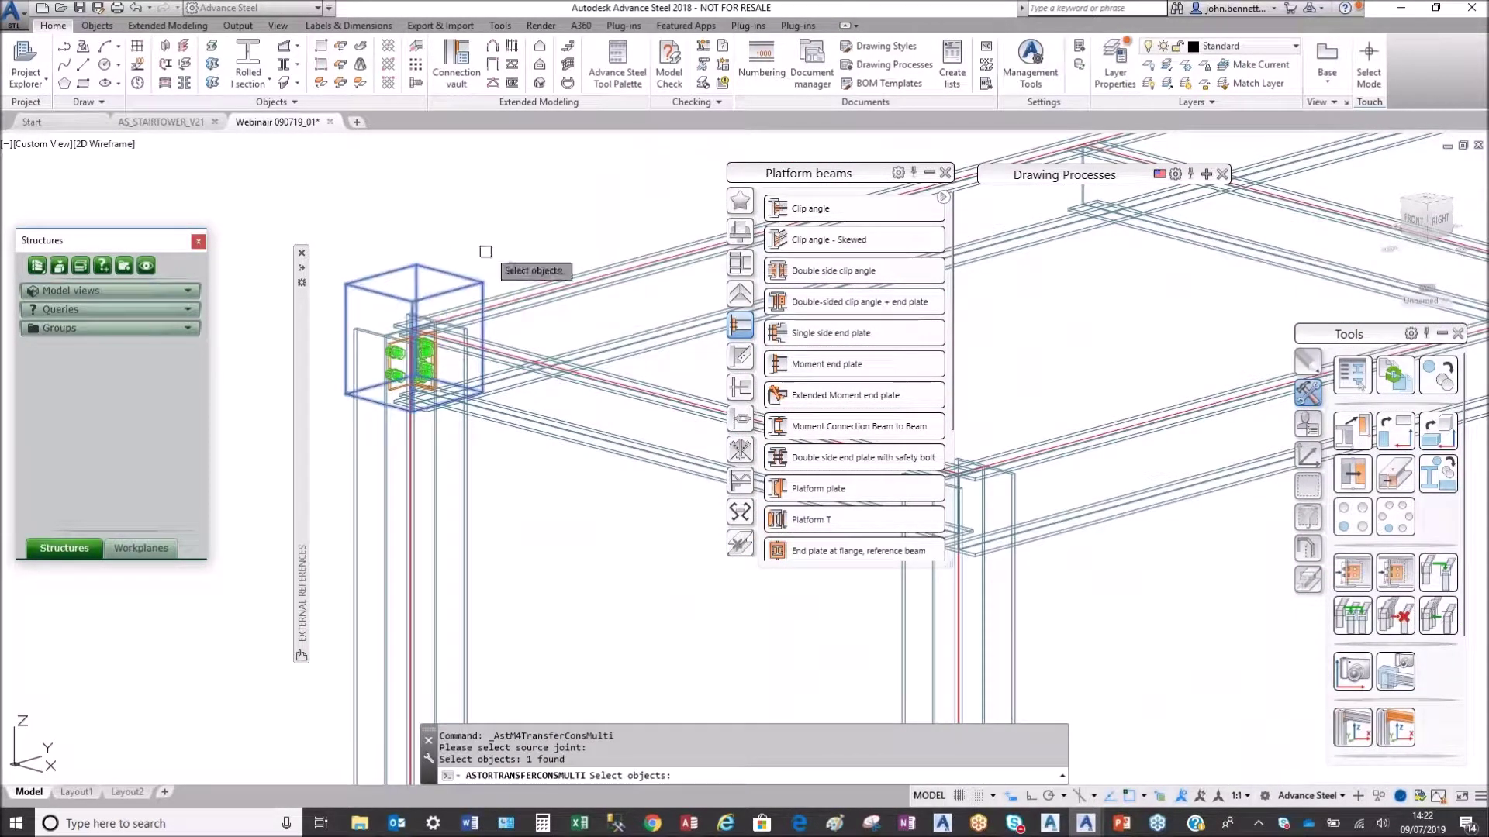
{"action": "key", "text": "Return"}
Step: Select the far-side and near-side columns of the second and third frames as main beams for the joint copies
{"action": "scroll", "coordinate": [509, 278], "scroll_direction": "down", "scroll_amount": 2}
{"action": "scroll", "coordinate": [509, 279], "scroll_direction": "down", "scroll_amount": 2}
{"action": "scroll", "coordinate": [348, 404], "scroll_direction": "up", "scroll_amount": 3}
{"action": "left_click", "coordinate": [520, 341]}
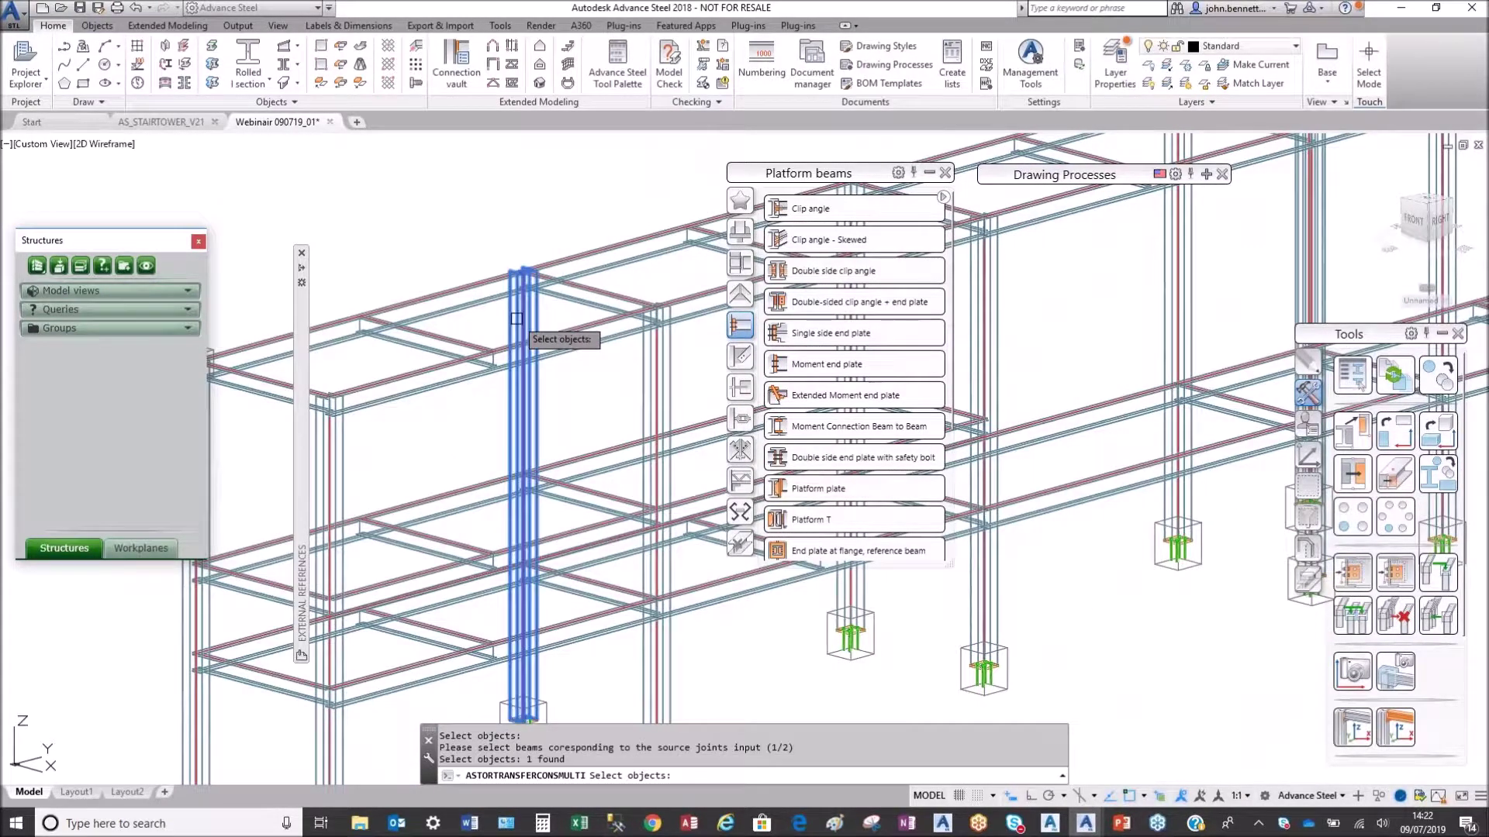
{"action": "left_click", "coordinate": [648, 392]}
{"action": "scroll", "coordinate": [647, 392], "scroll_direction": "down", "scroll_amount": 3}
{"action": "scroll", "coordinate": [504, 359], "scroll_direction": "up", "scroll_amount": 2}
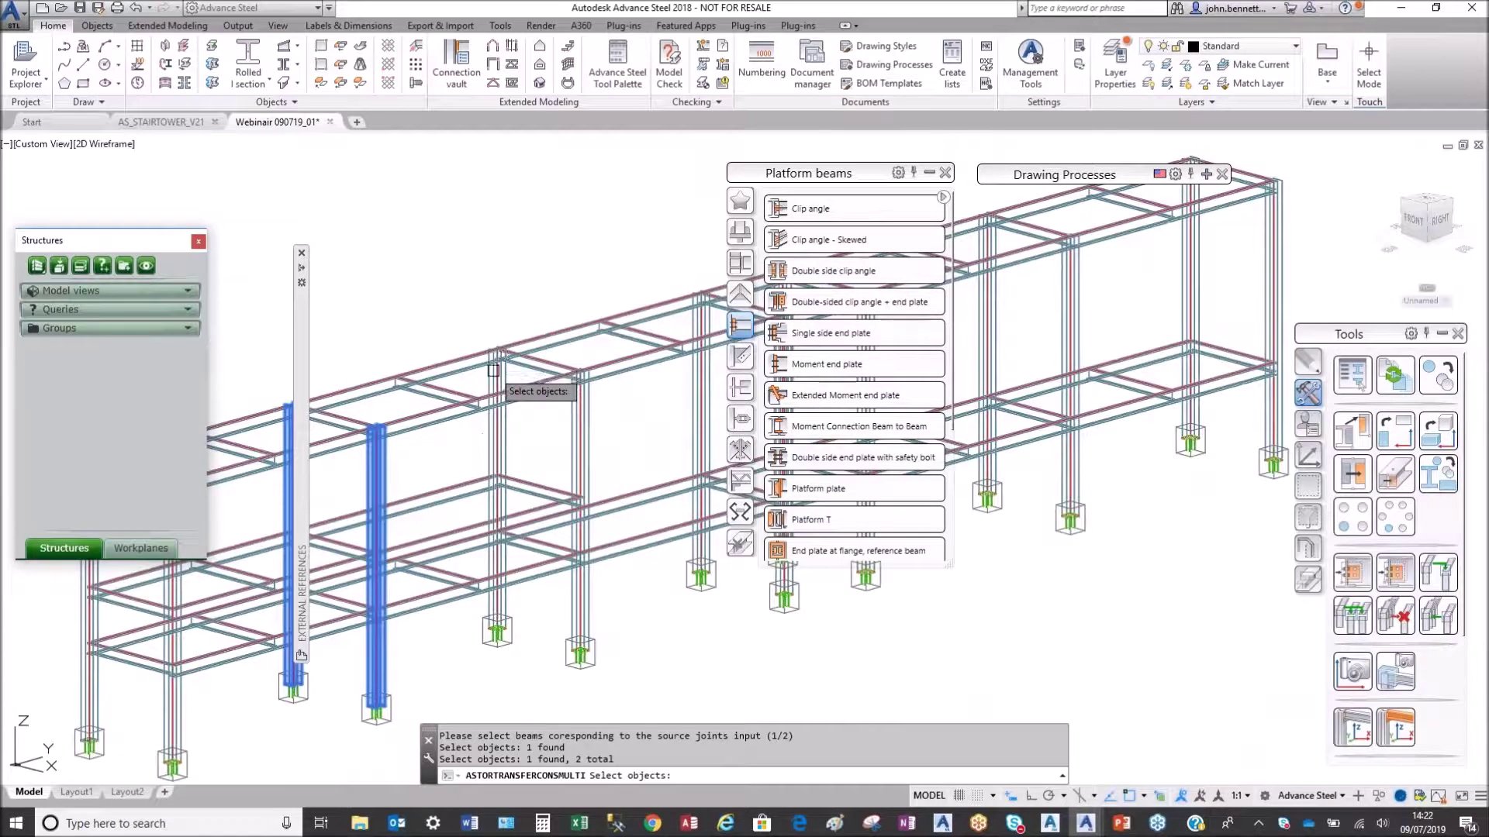
{"action": "middle_click_drag", "start_coordinate": [498, 355], "coordinate": [568, 351]}
{"action": "left_click", "coordinate": [558, 369]}
{"action": "left_click", "coordinate": [639, 439]}
Step: Add the far-side and near-side columns of the fourth and fifth frames and complete the main beam selection
{"action": "scroll", "coordinate": [608, 422], "scroll_direction": "down", "scroll_amount": 2}
{"action": "scroll", "coordinate": [542, 364], "scroll_direction": "up", "scroll_amount": 5}
{"action": "left_click", "coordinate": [531, 364]}
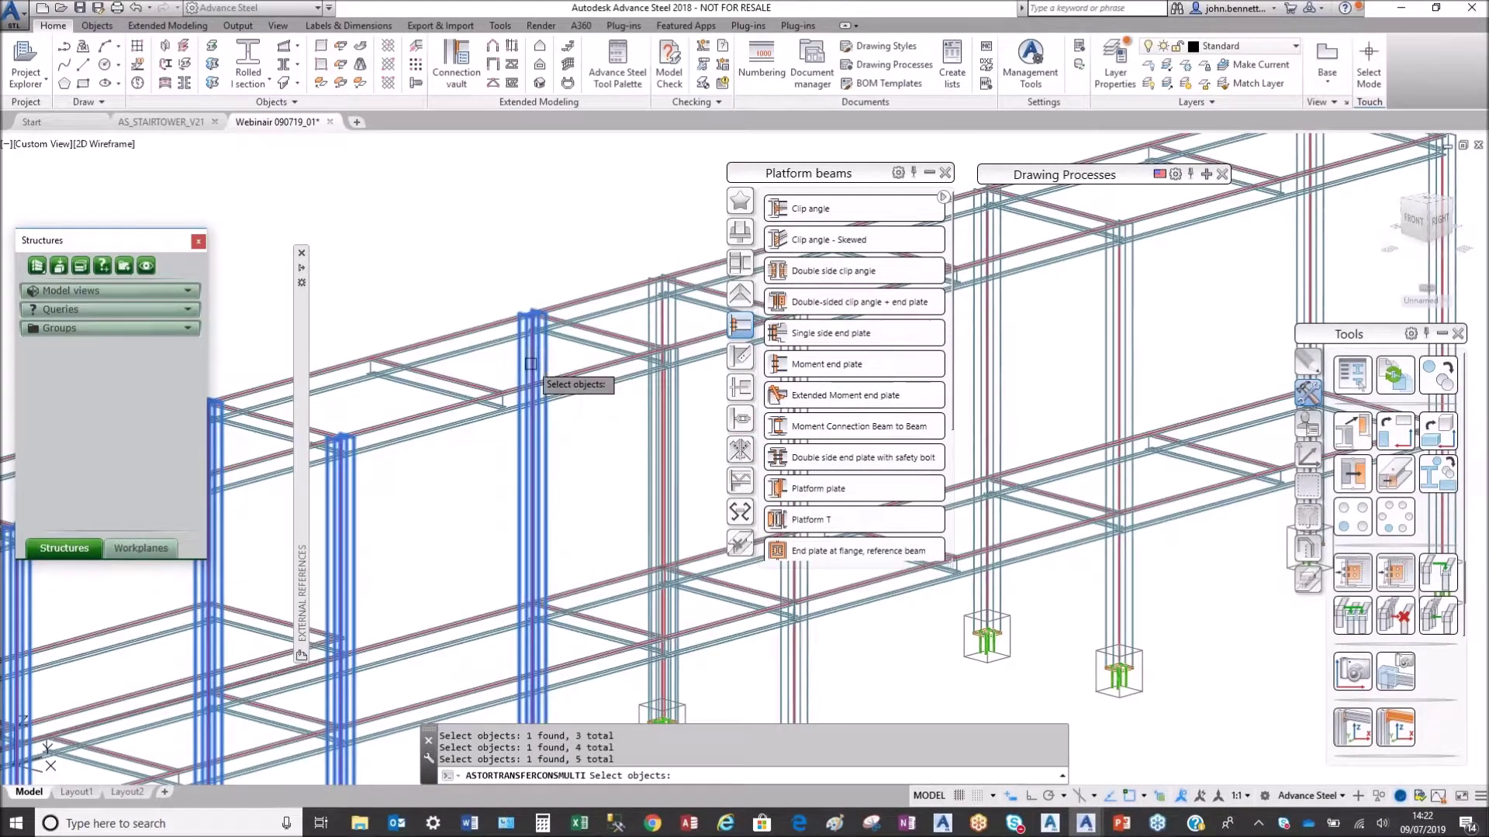
{"action": "scroll", "coordinate": [643, 388], "scroll_direction": "up", "scroll_amount": 3}
{"action": "scroll", "coordinate": [628, 379], "scroll_direction": "up", "scroll_amount": 5}
{"action": "left_click", "coordinate": [612, 343]}
{"action": "scroll", "coordinate": [567, 342], "scroll_direction": "down", "scroll_amount": 5}
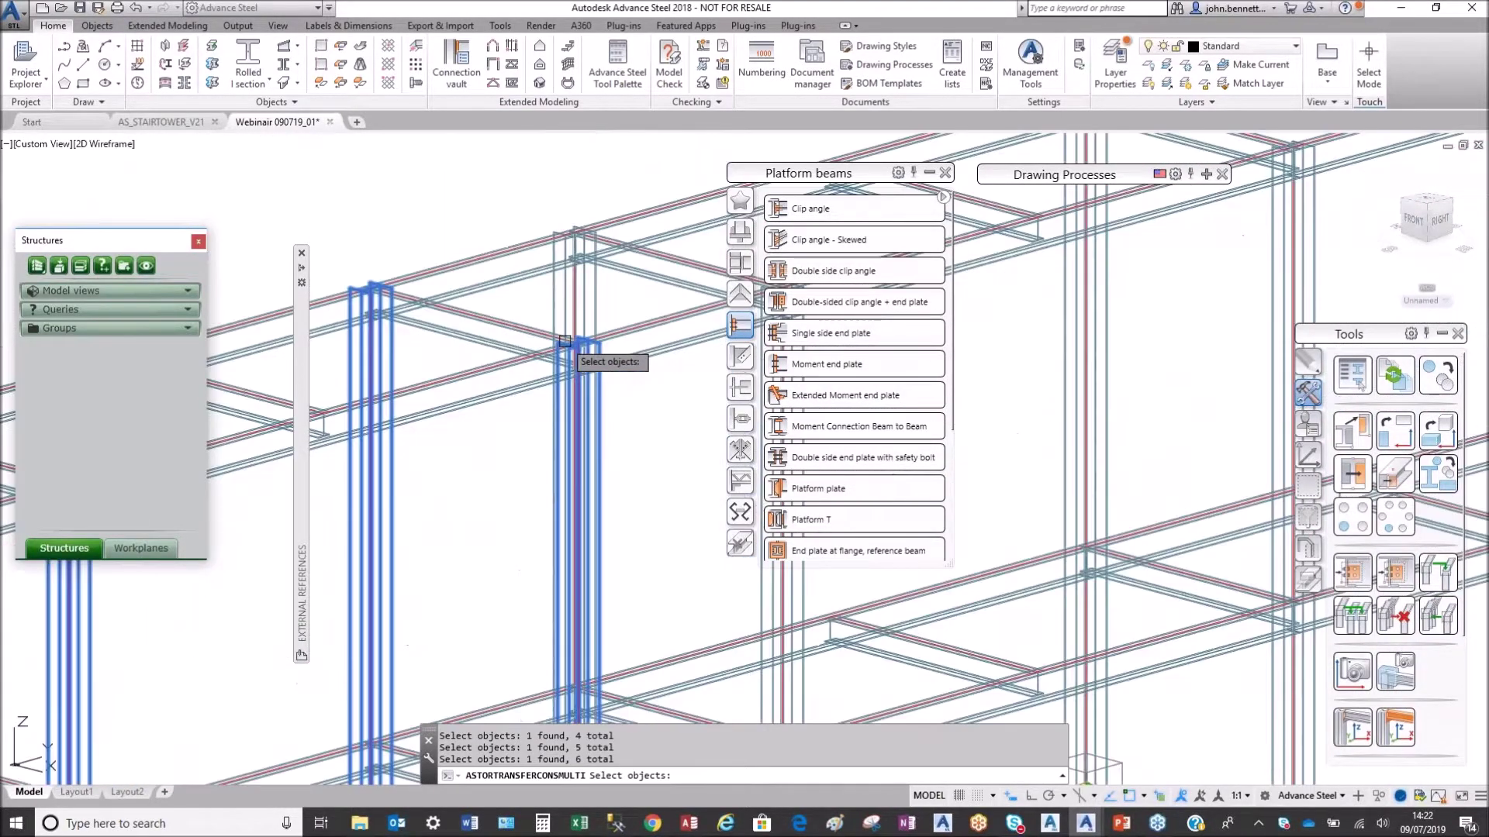
{"action": "scroll", "coordinate": [432, 425], "scroll_direction": "down", "scroll_amount": 3}
{"action": "scroll", "coordinate": [349, 434], "scroll_direction": "up", "scroll_amount": 4}
{"action": "left_click", "coordinate": [333, 440]}
{"action": "scroll", "coordinate": [333, 440], "scroll_direction": "down", "scroll_amount": 3}
{"action": "left_click", "coordinate": [542, 410]}
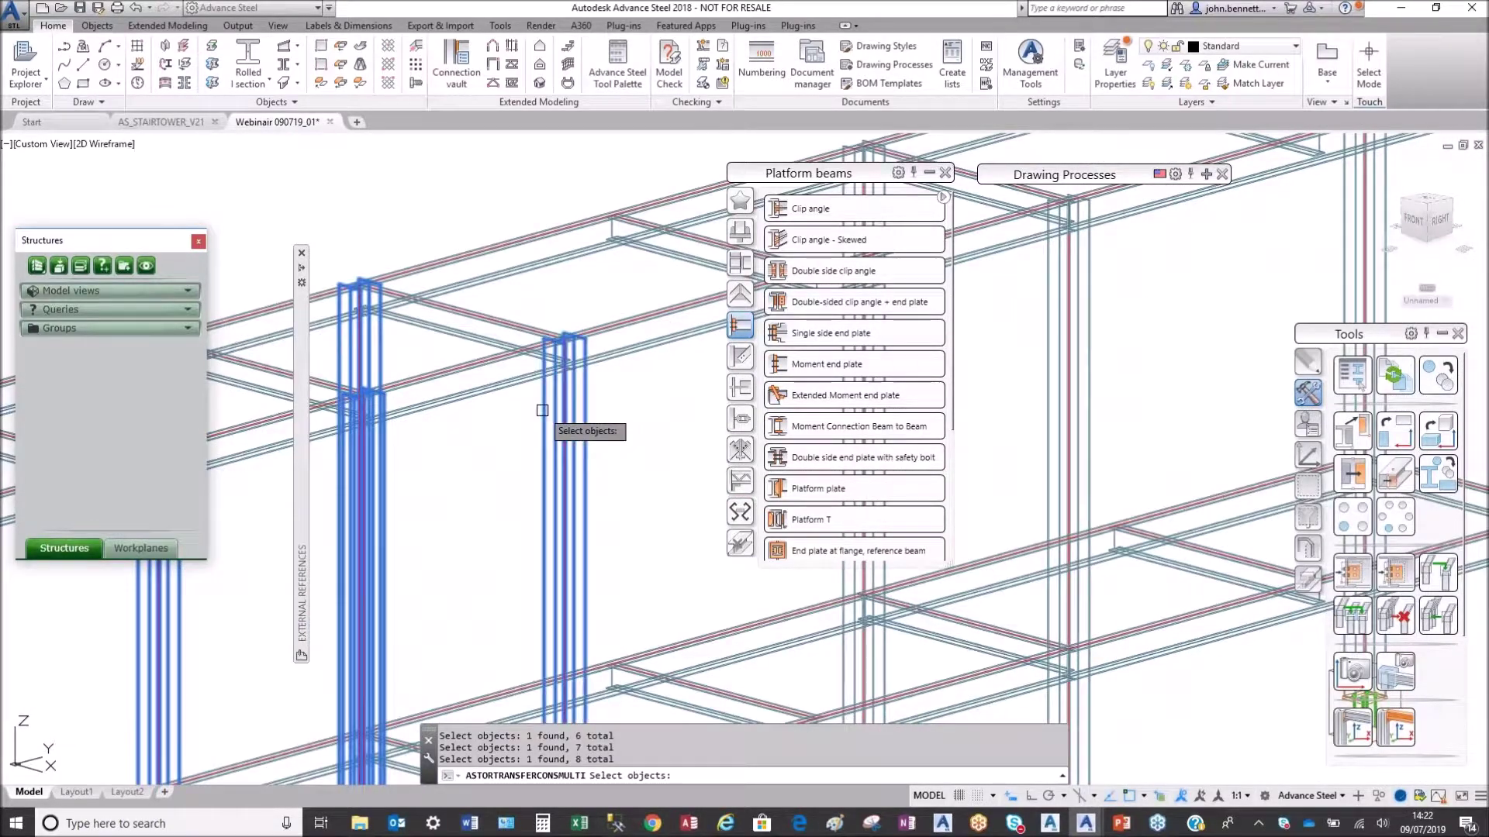
{"action": "key", "text": "Return"}
Step: Pick the top-level cross beams of the second to fifth frames as attached beams and create the clip angle copies
{"action": "left_click", "coordinate": [461, 324]}
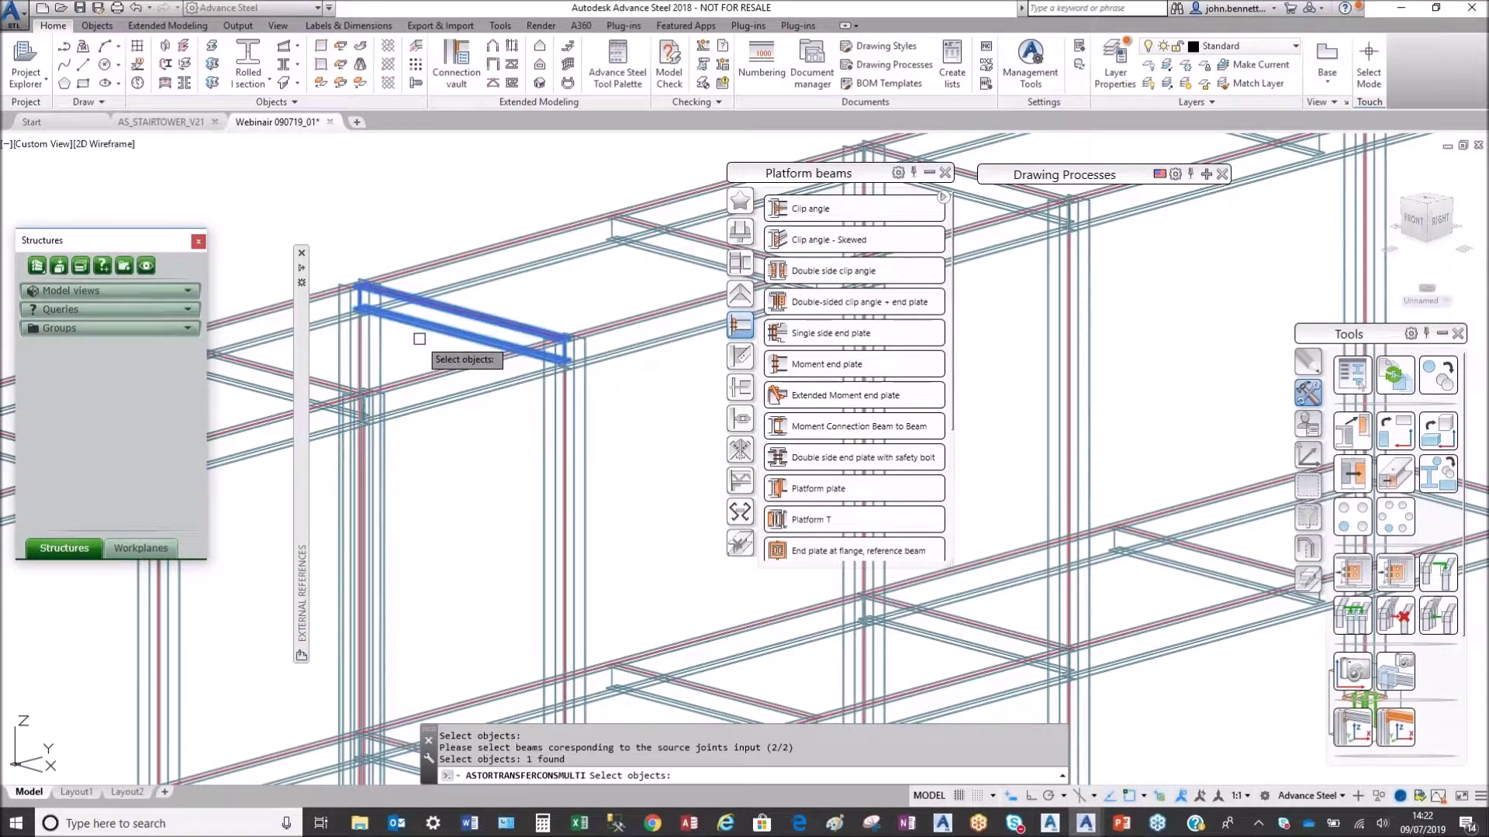
{"action": "middle_click_drag", "start_coordinate": [419, 339], "coordinate": [620, 334]}
{"action": "left_click", "coordinate": [441, 366]}
{"action": "scroll", "coordinate": [441, 367], "scroll_direction": "down", "scroll_amount": 2}
{"action": "middle_click_drag", "start_coordinate": [441, 367], "coordinate": [708, 314]}
{"action": "left_click", "coordinate": [401, 403]}
{"action": "middle_click_drag", "start_coordinate": [401, 403], "coordinate": [570, 379]}
{"action": "left_click", "coordinate": [524, 373]}
{"action": "scroll", "coordinate": [524, 373], "scroll_direction": "down", "scroll_amount": 2}
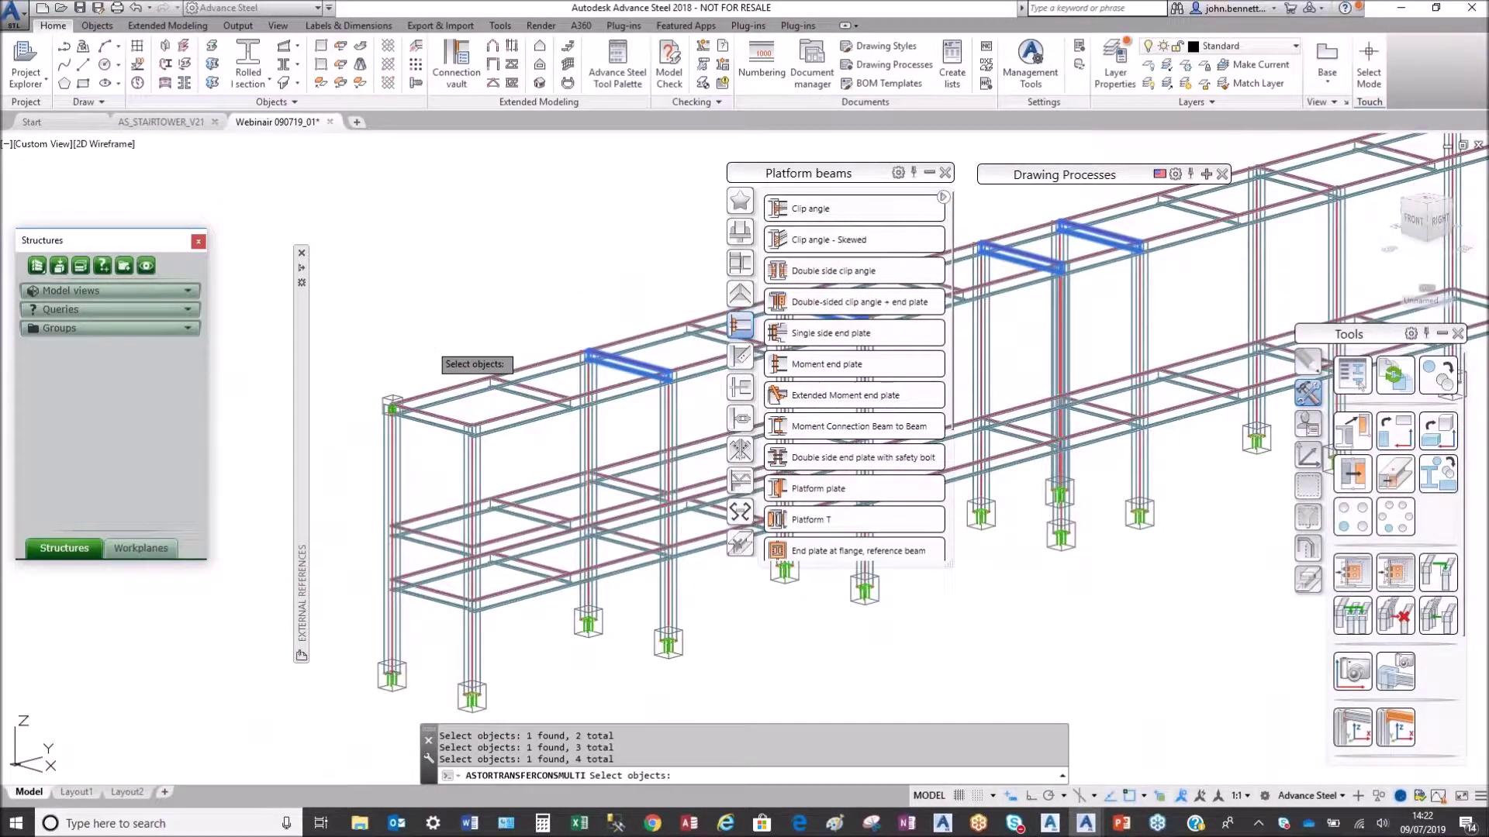
{"action": "key", "text": "Return"}
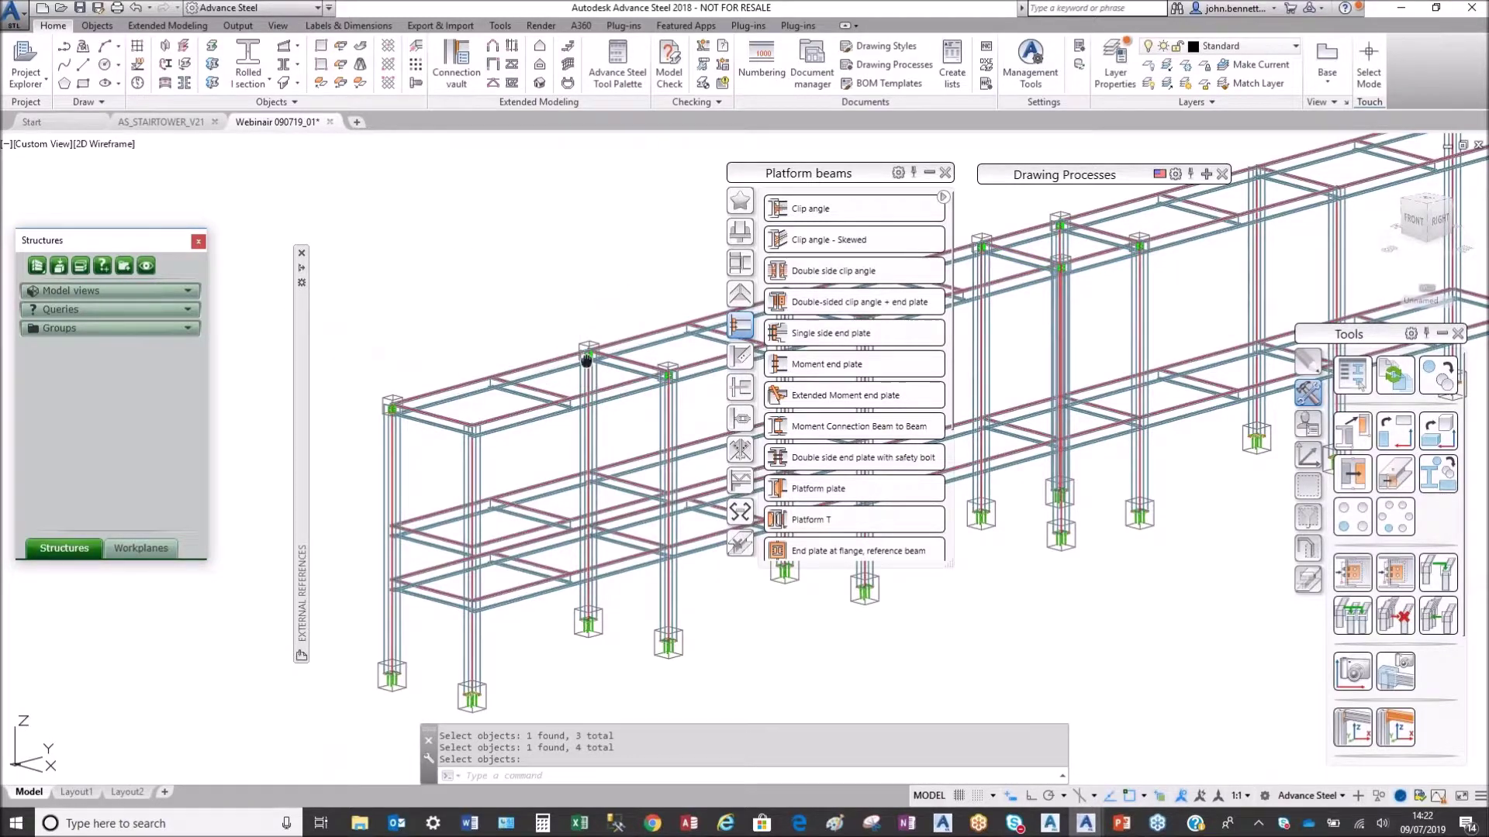
Step: Copy the clip angle joint by template to the near-side corner column and the top-level end cross beam
{"action": "middle_click_drag", "start_coordinate": [592, 359], "coordinate": [524, 366]}
{"action": "left_click", "coordinate": [1349, 571]}
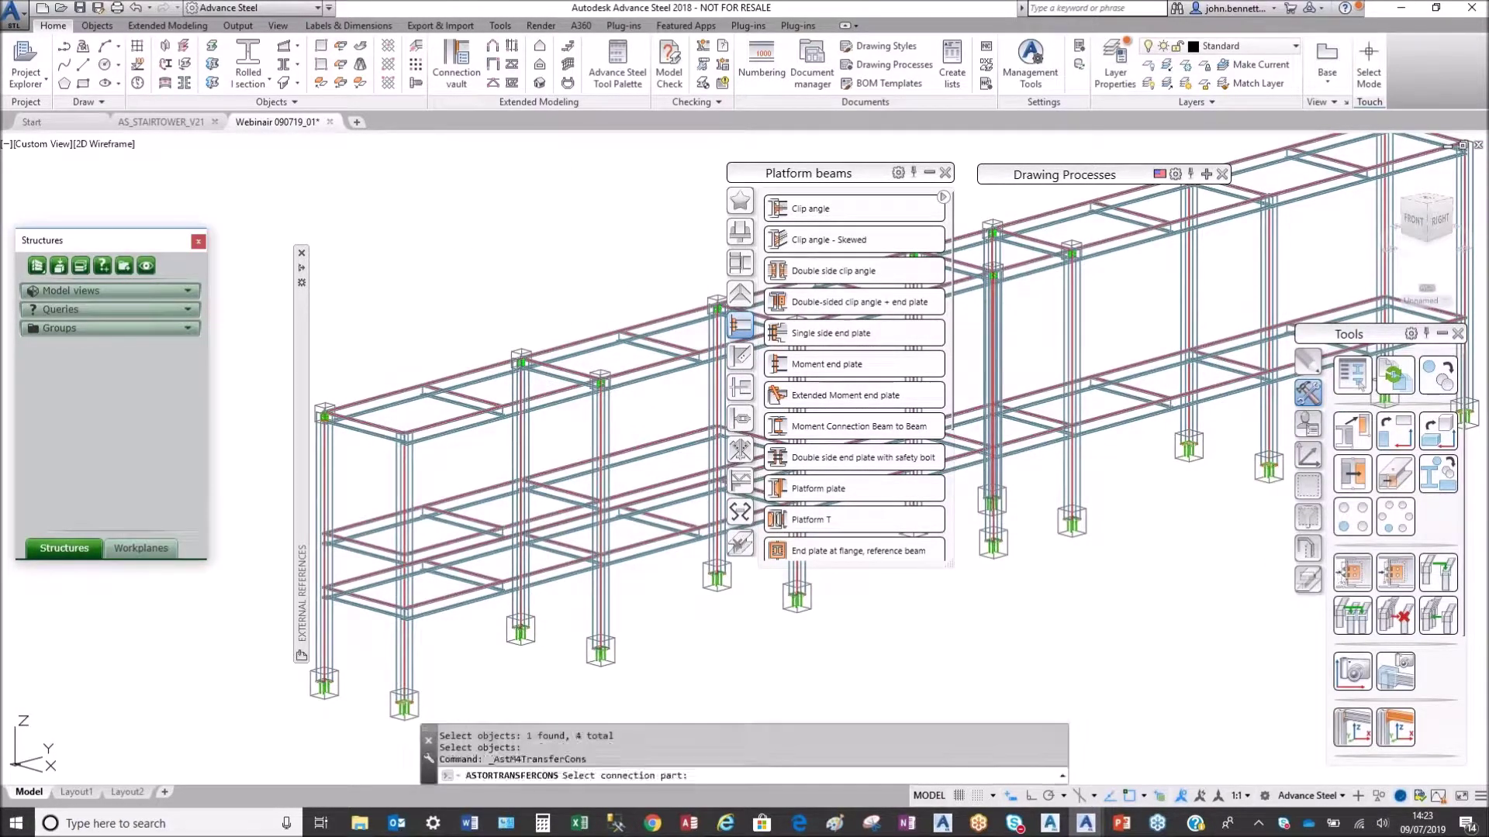
{"action": "scroll", "coordinate": [496, 326], "scroll_direction": "up", "scroll_amount": 3}
{"action": "key", "text": "Return"}
{"action": "scroll", "coordinate": [438, 396], "scroll_direction": "down", "scroll_amount": 2}
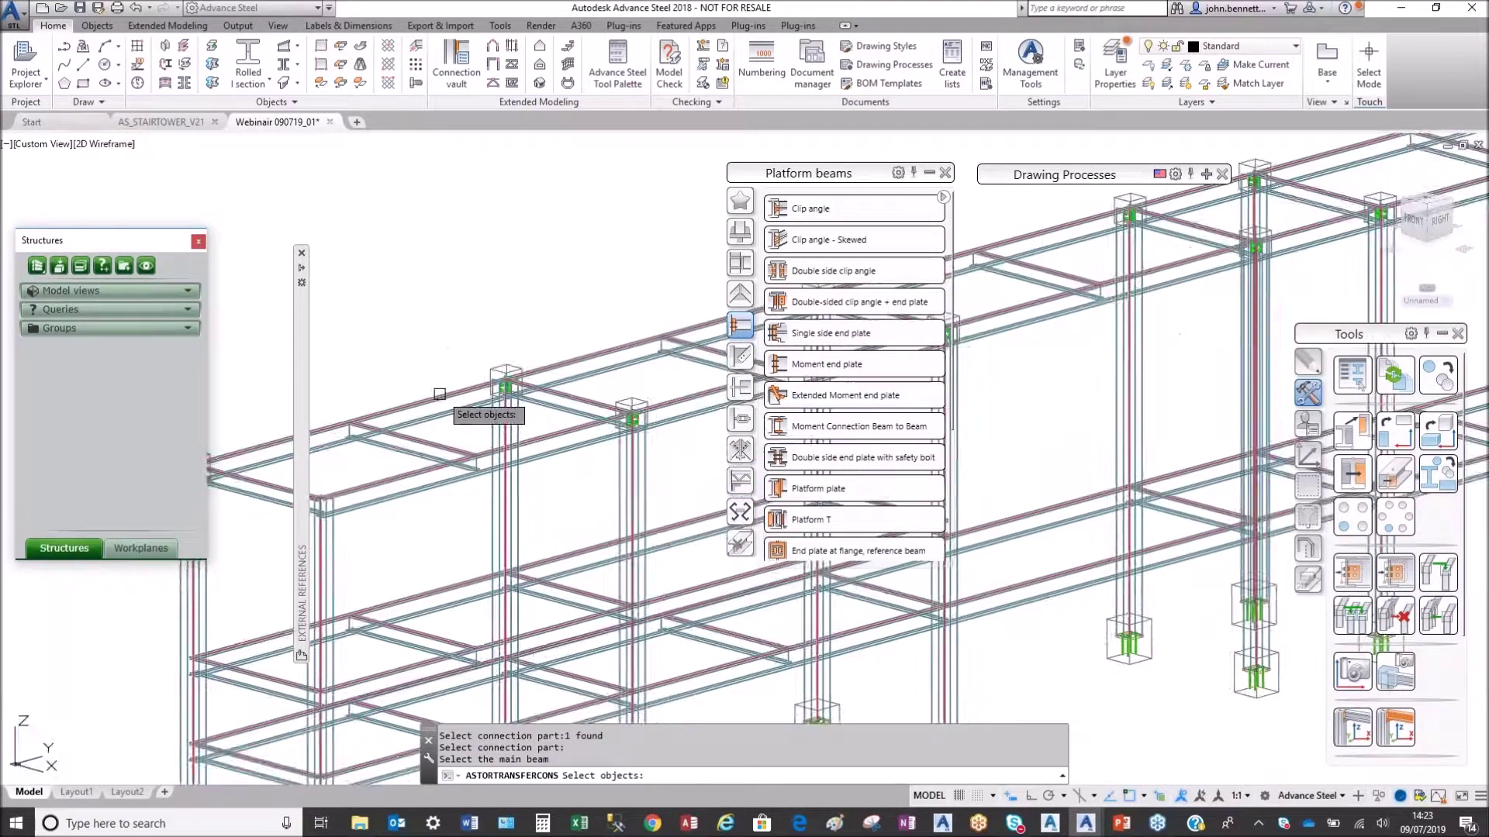
{"action": "middle_click_drag", "start_coordinate": [439, 395], "coordinate": [611, 266]}
{"action": "left_click", "coordinate": [485, 425]}
{"action": "key", "text": "Return"}
{"action": "left_click", "coordinate": [438, 365]}
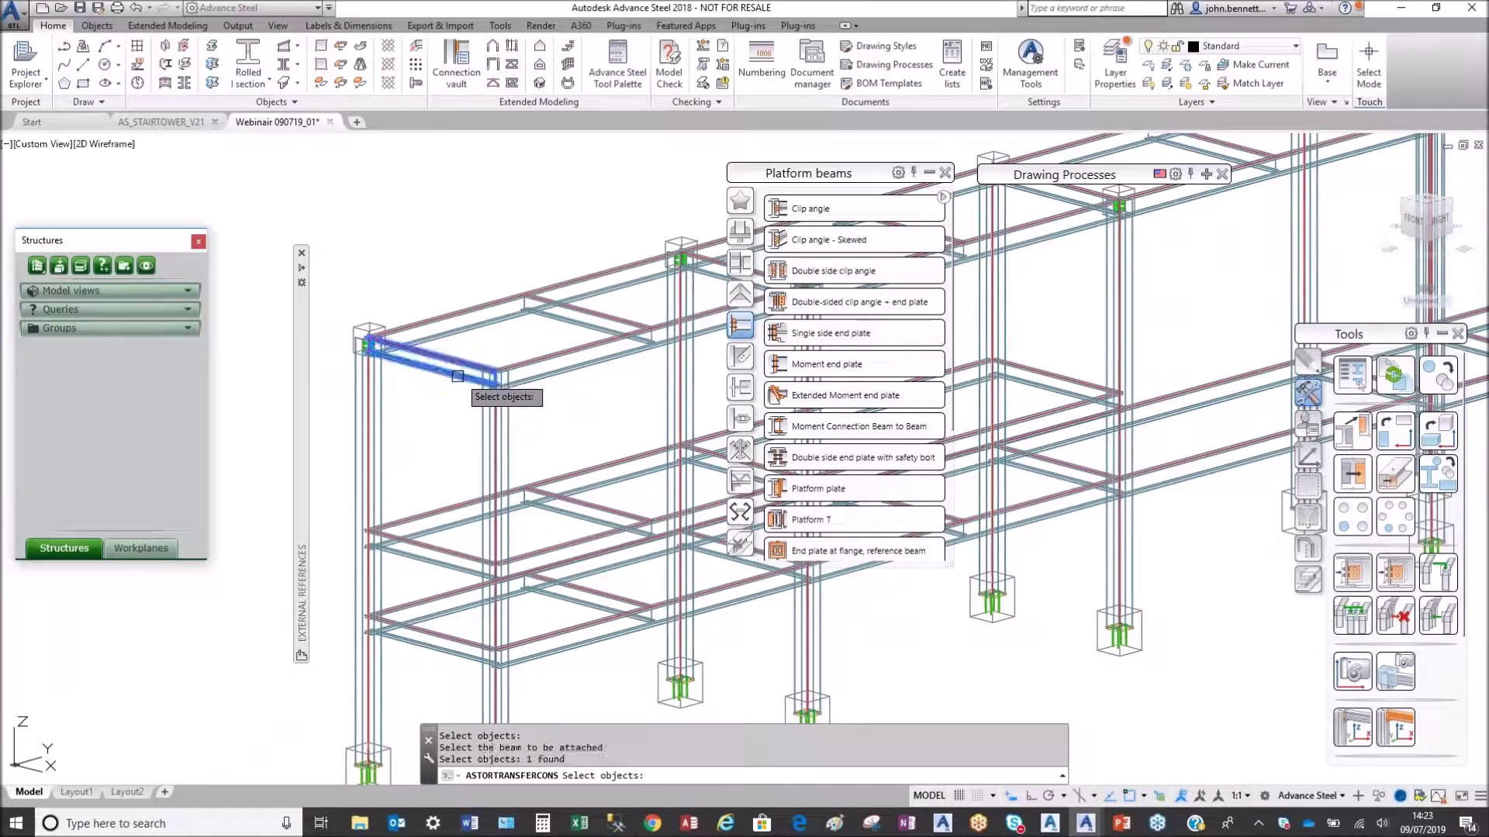
{"action": "key", "text": "Return"}
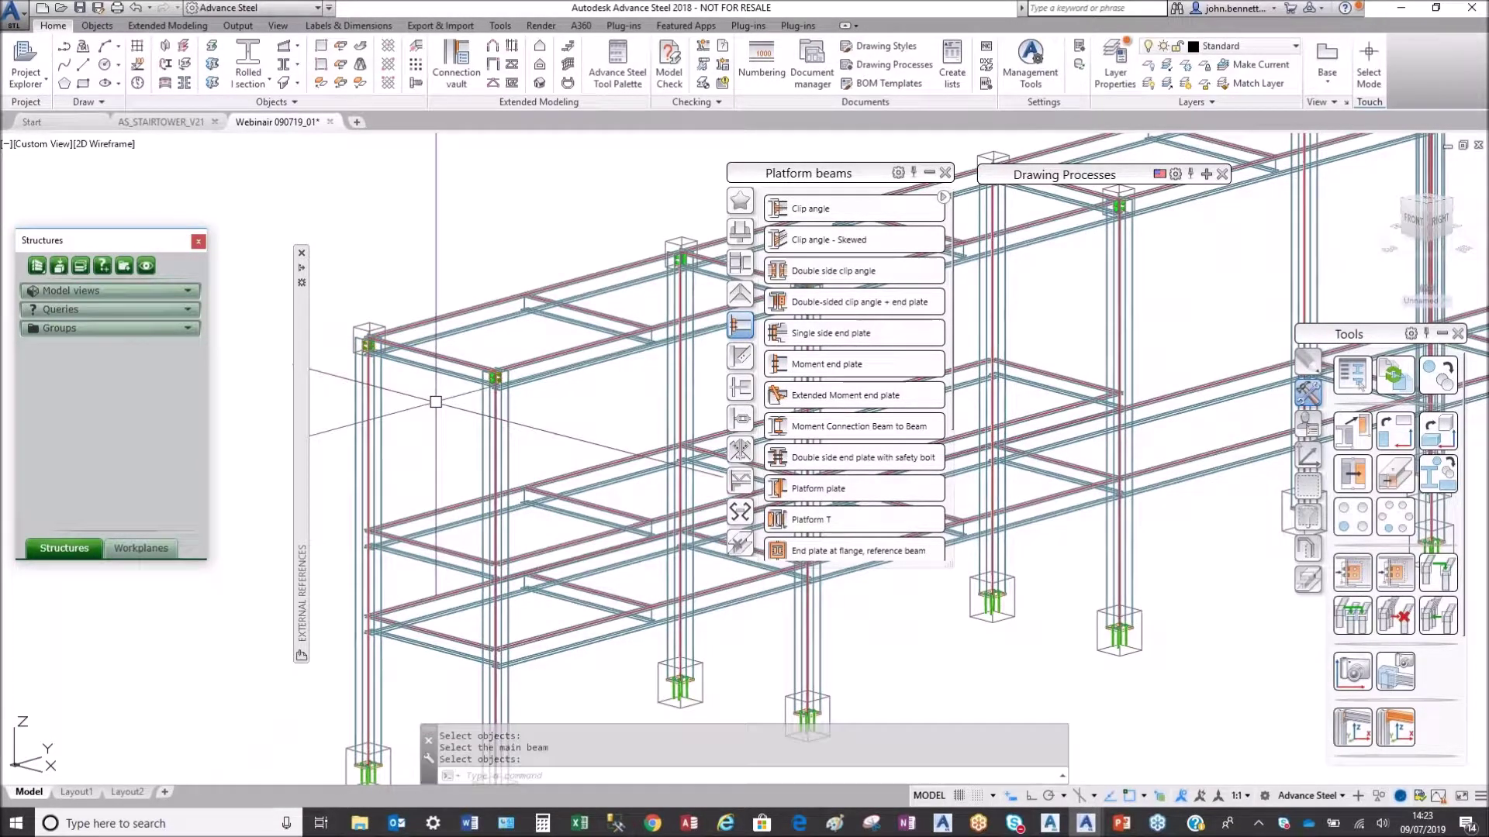
Step: Collapse the connection vault palette and bring the whole pipe rack into view
{"action": "scroll", "coordinate": [454, 421], "scroll_direction": "down", "scroll_amount": 3}
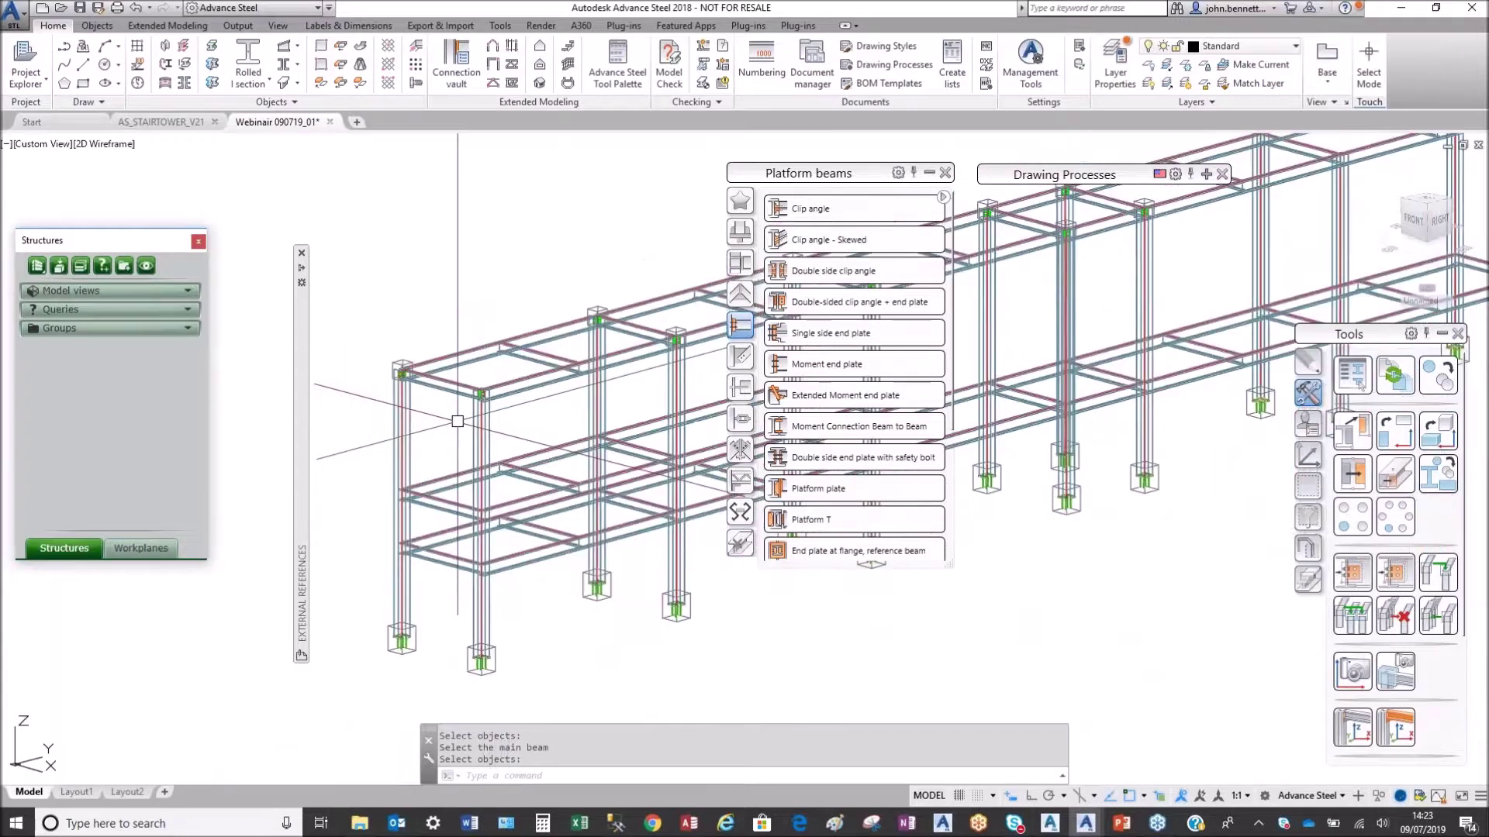
{"action": "left_click", "coordinate": [929, 173]}
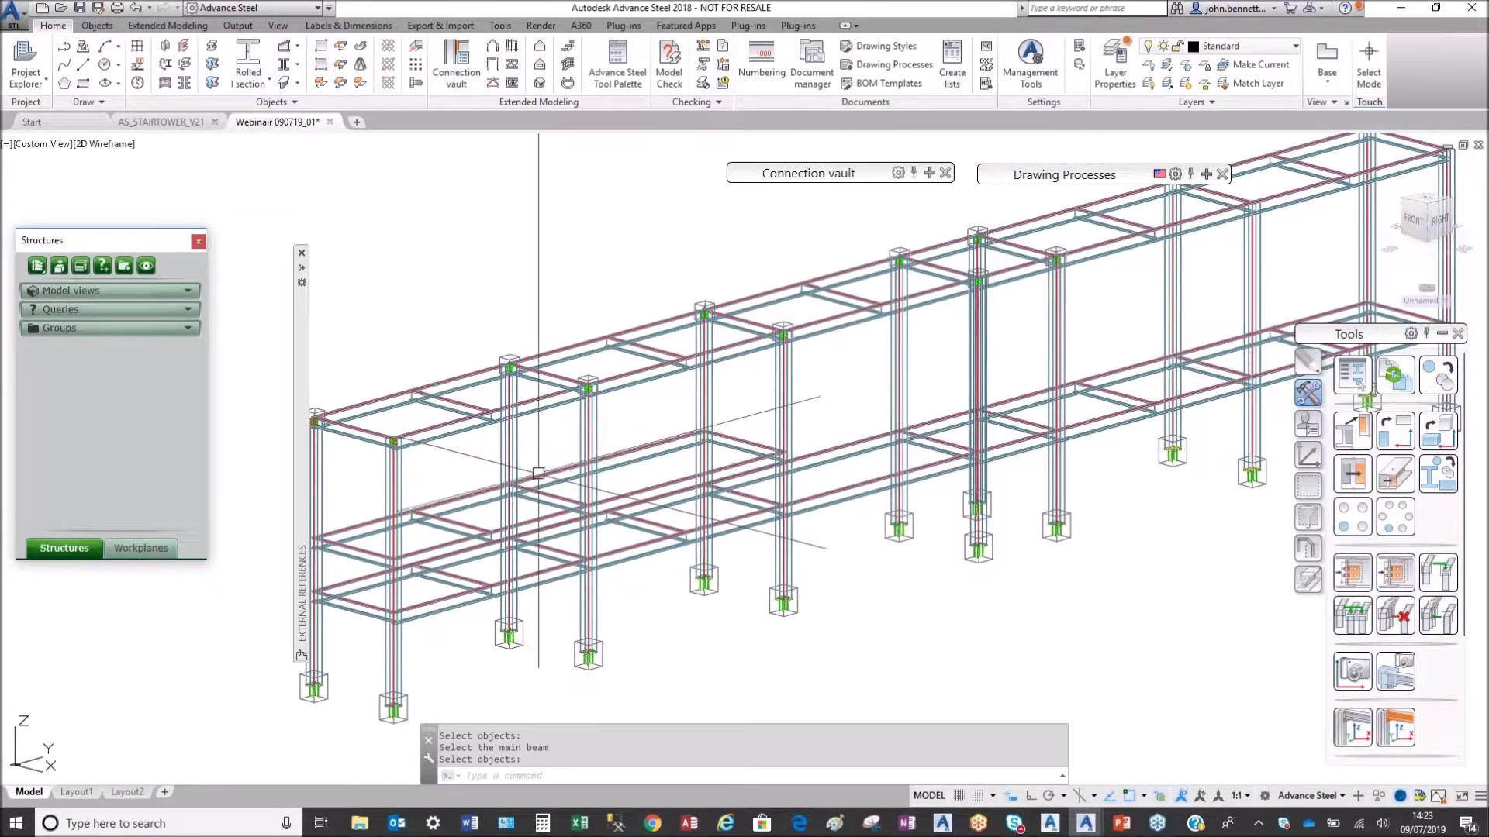
{"action": "scroll", "coordinate": [589, 448], "scroll_direction": "down", "scroll_amount": 3}
{"action": "middle_click_drag", "start_coordinate": [589, 448], "coordinate": [579, 474]}
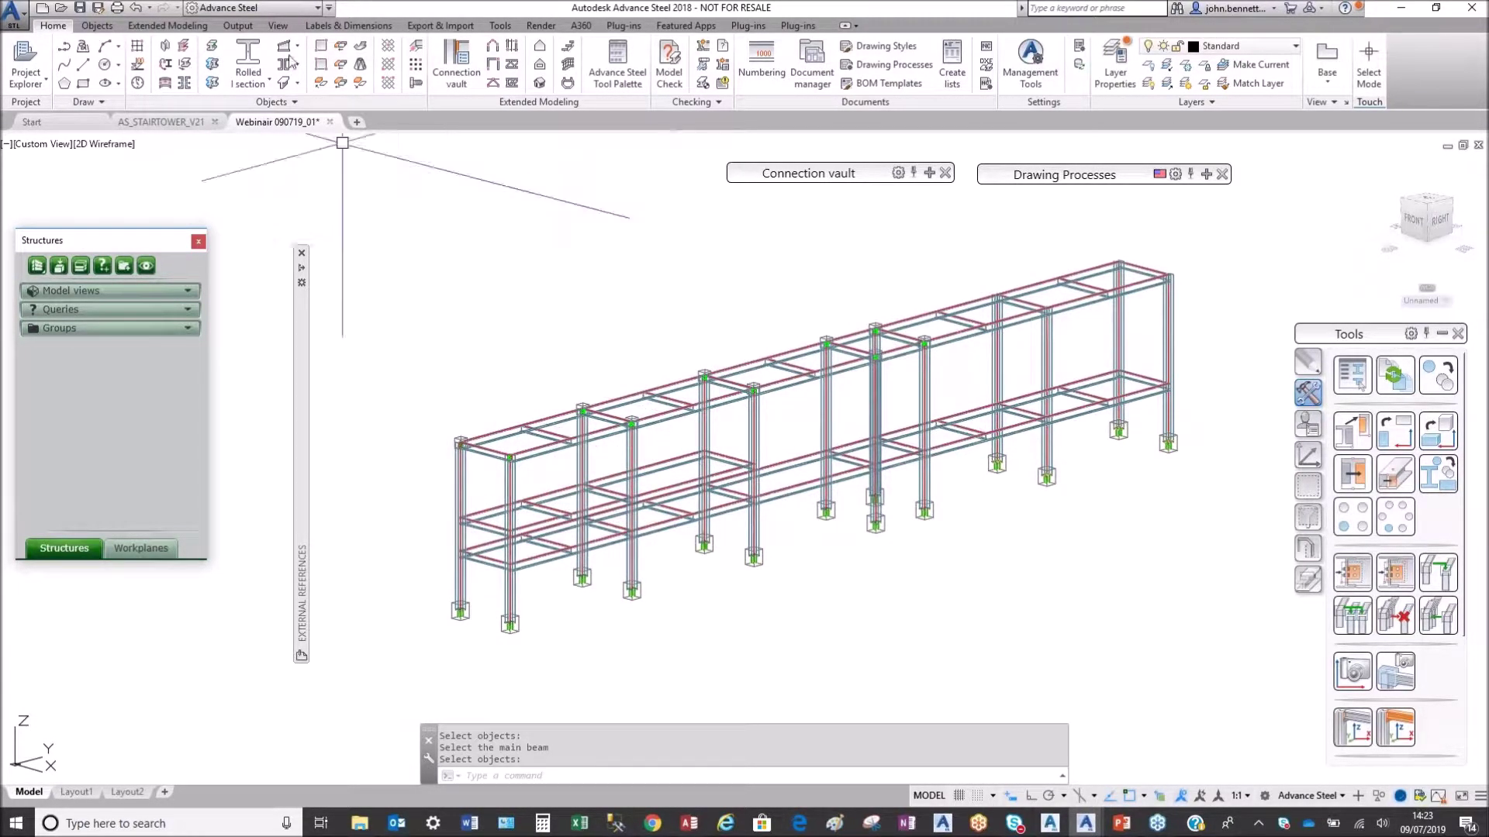
Step: Save and close the Webinair 090719_01 drawing, and switch to AutoCAD Plant 3D
{"action": "left_click", "coordinate": [80, 7]}
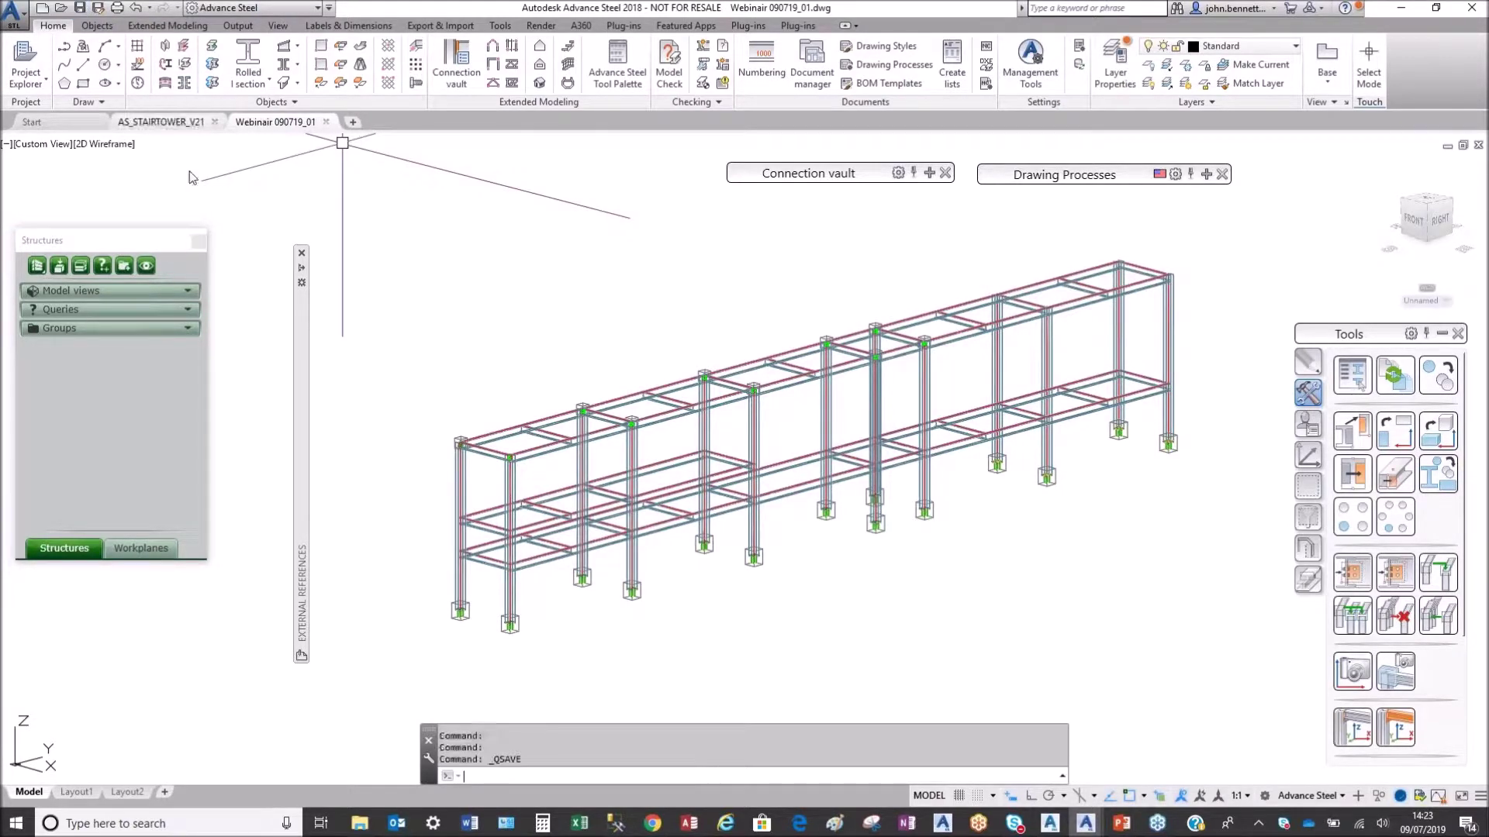
{"action": "left_click", "coordinate": [326, 122]}
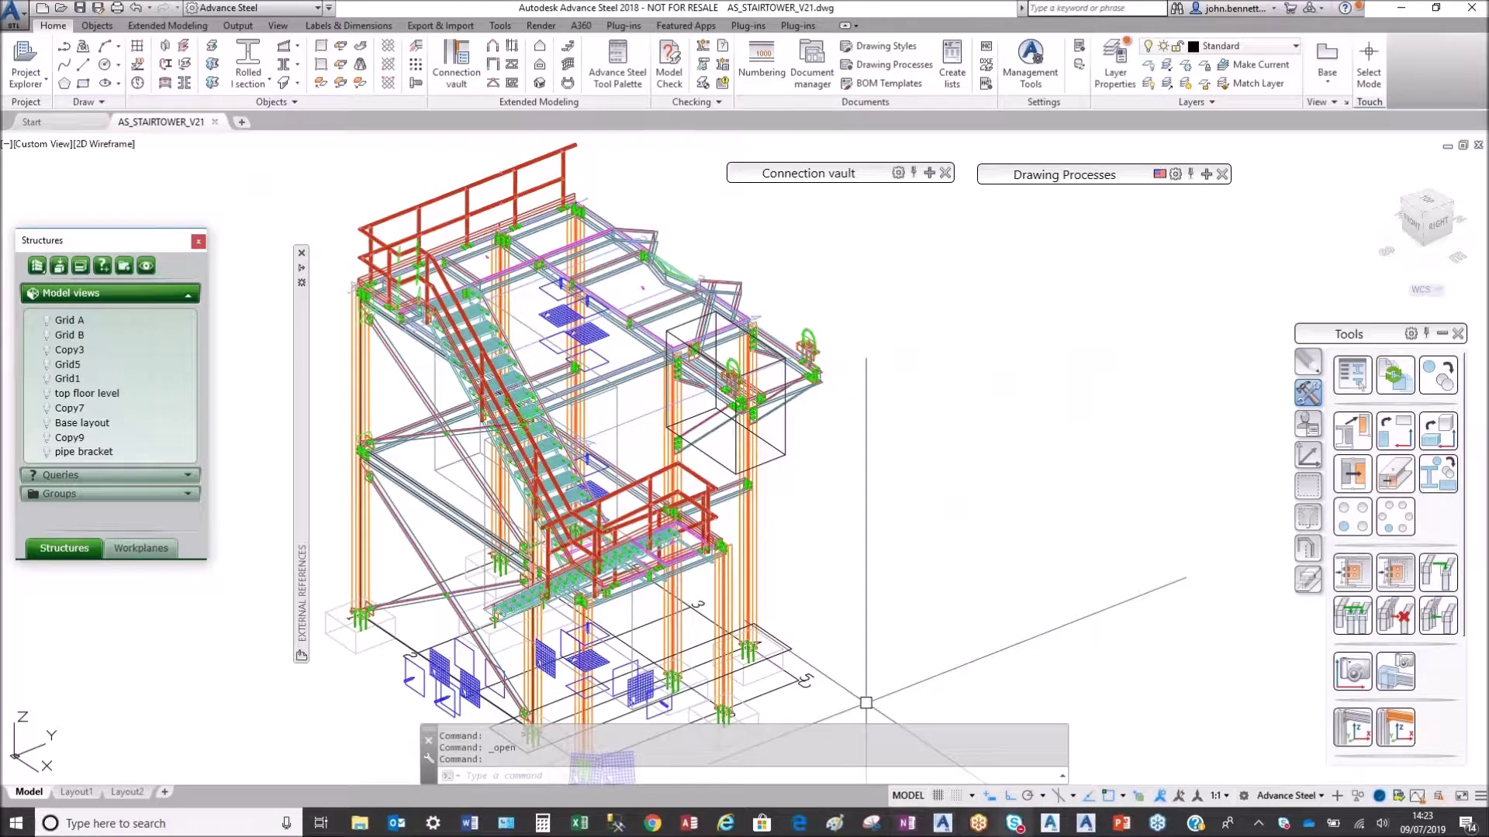
{"action": "left_click", "coordinate": [1053, 828]}
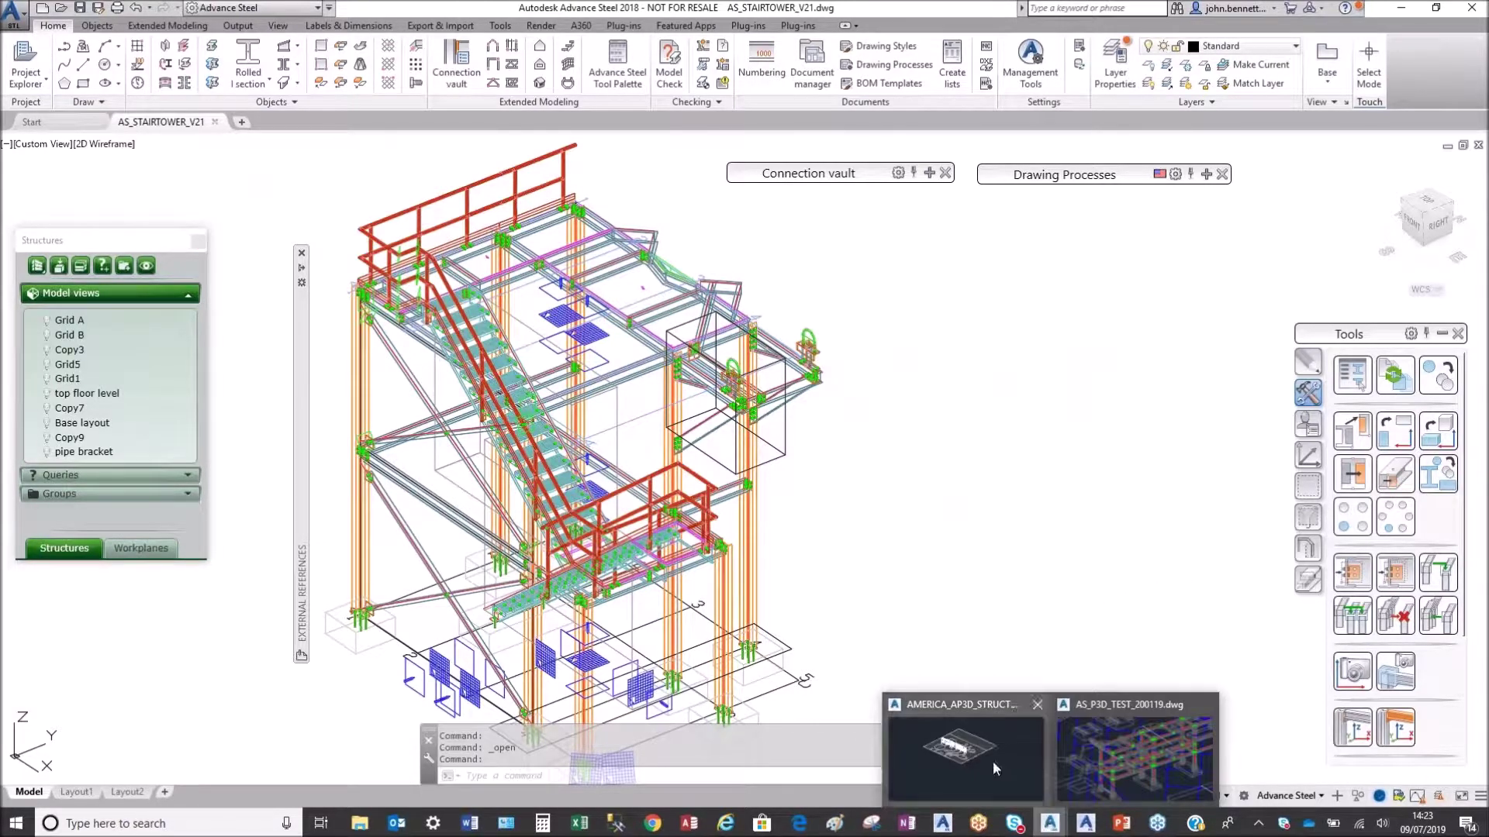
{"action": "left_click", "coordinate": [993, 761]}
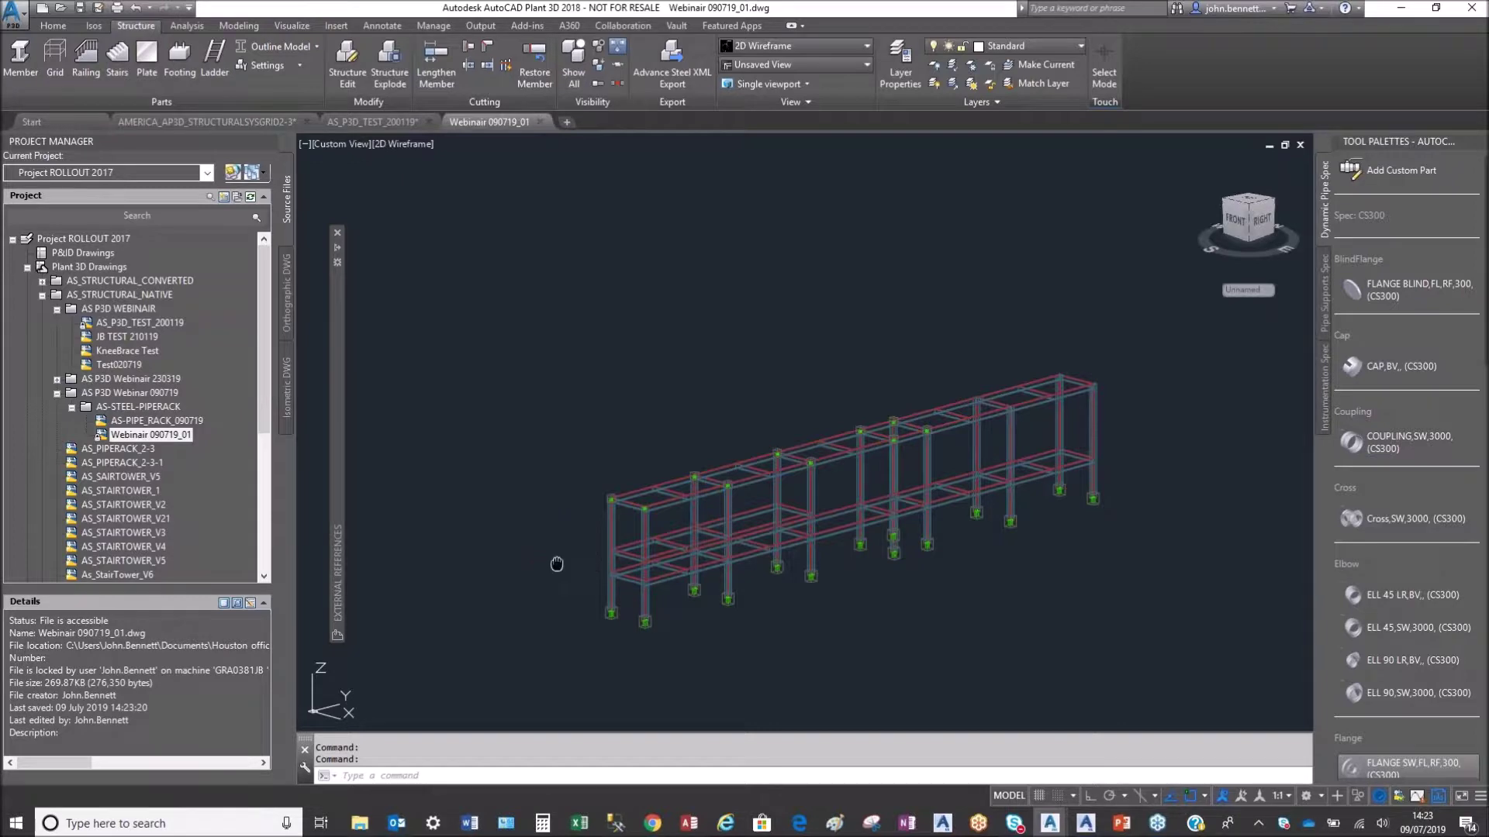
Step: Review the properties of the far-side corner column's base plate, close them and clear the selection
{"action": "middle_click_drag", "start_coordinate": [557, 564], "coordinate": [535, 518]}
{"action": "scroll", "coordinate": [614, 623], "scroll_direction": "up", "scroll_amount": 5}
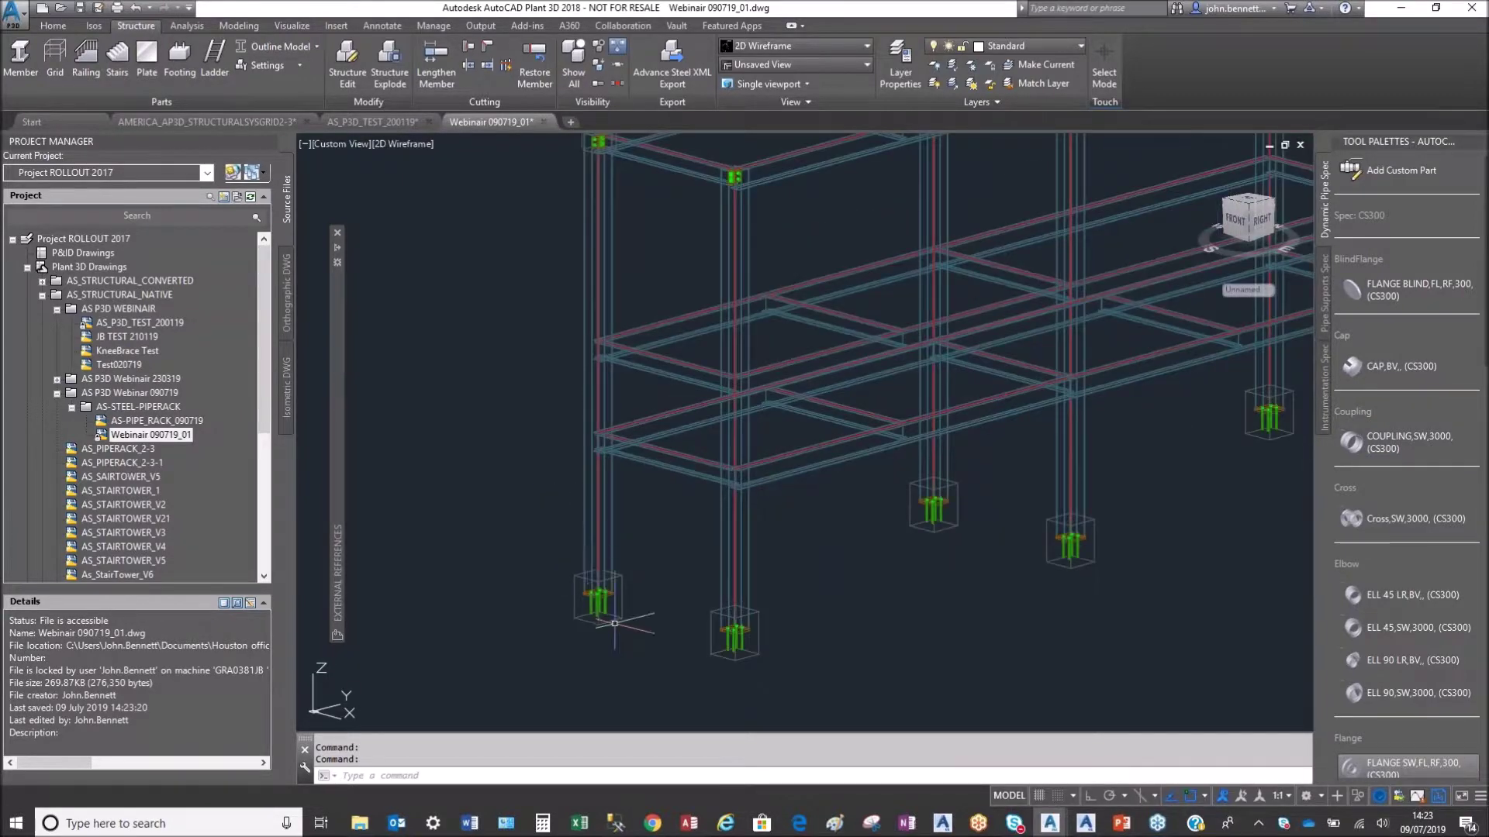
{"action": "scroll", "coordinate": [614, 622], "scroll_direction": "up", "scroll_amount": 5}
{"action": "left_click", "coordinate": [496, 508]}
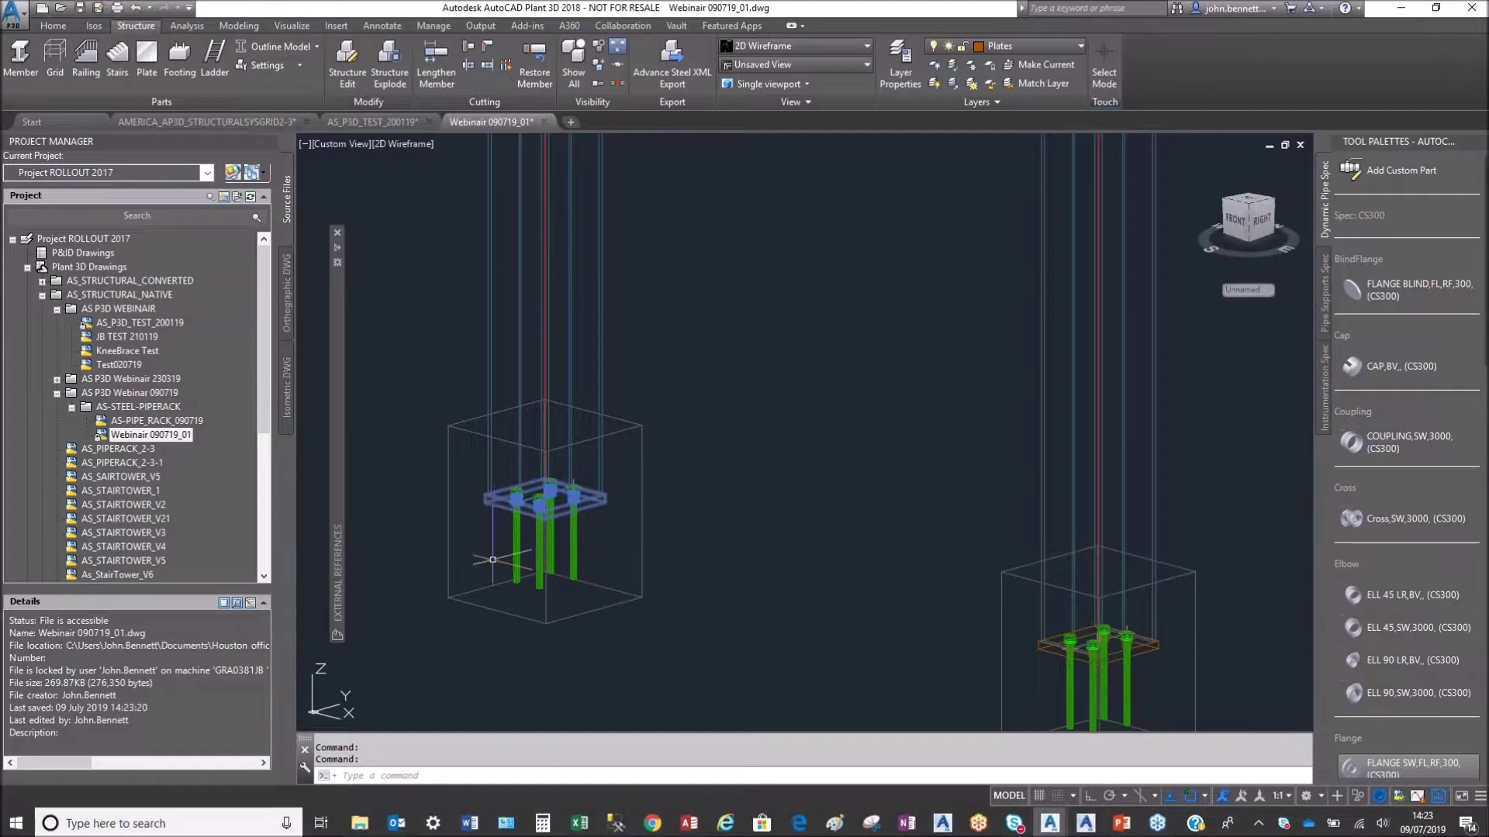
{"action": "right_click", "coordinate": [455, 560]}
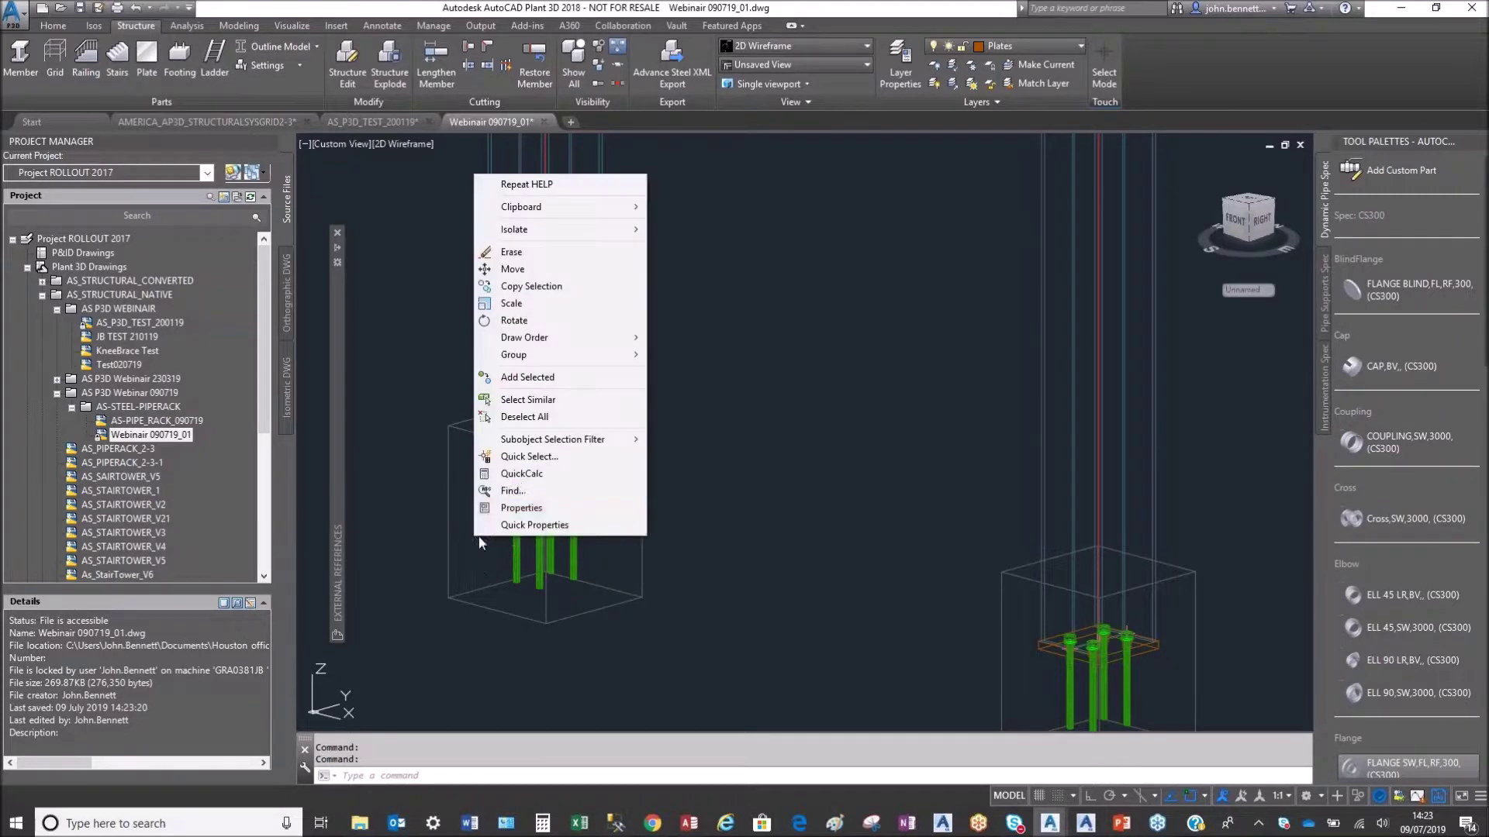
{"action": "left_click", "coordinate": [514, 509]}
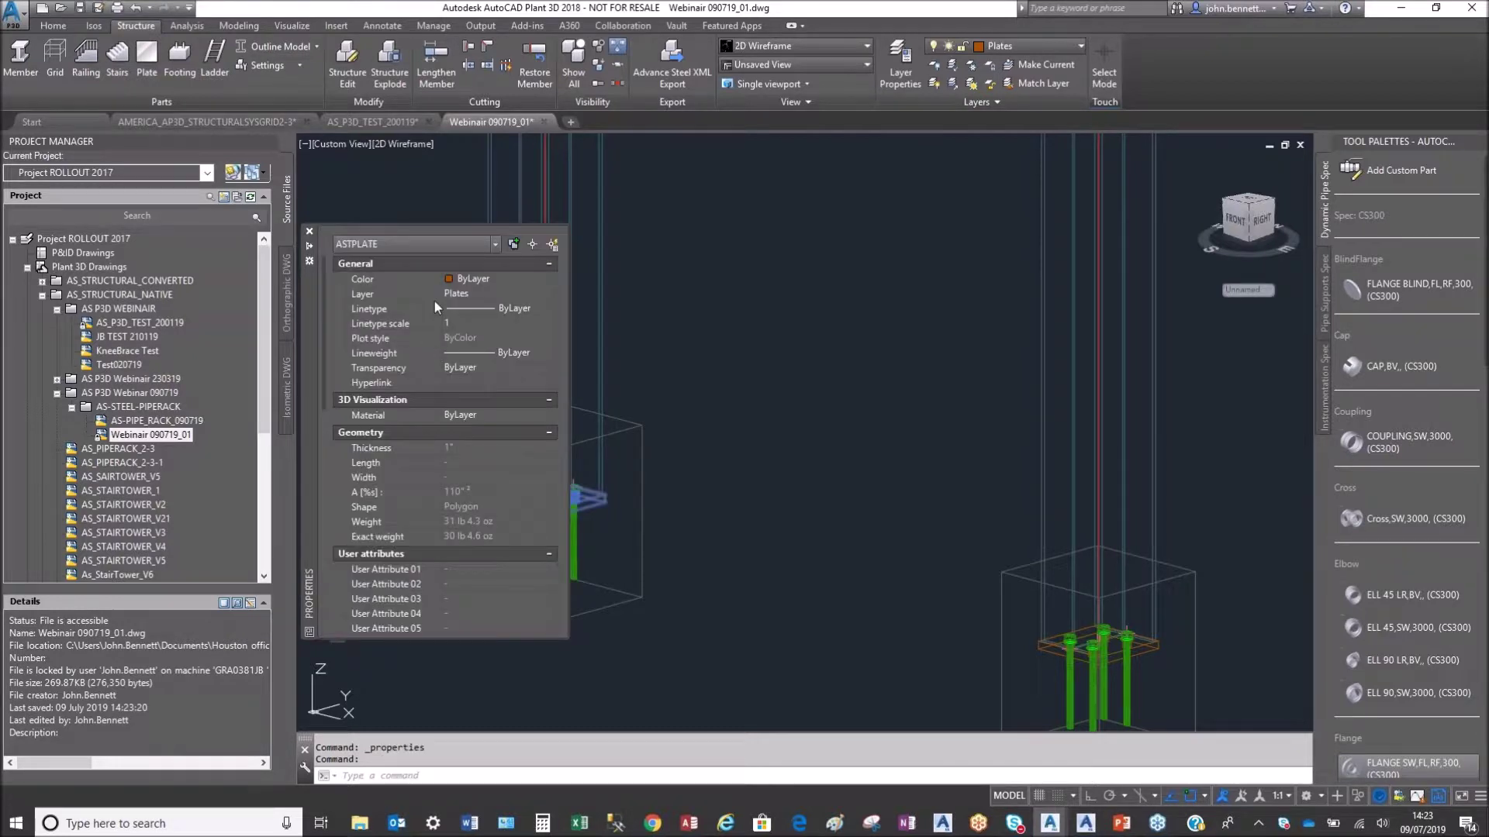
{"action": "scroll", "coordinate": [449, 452], "scroll_direction": "down", "scroll_amount": 10}
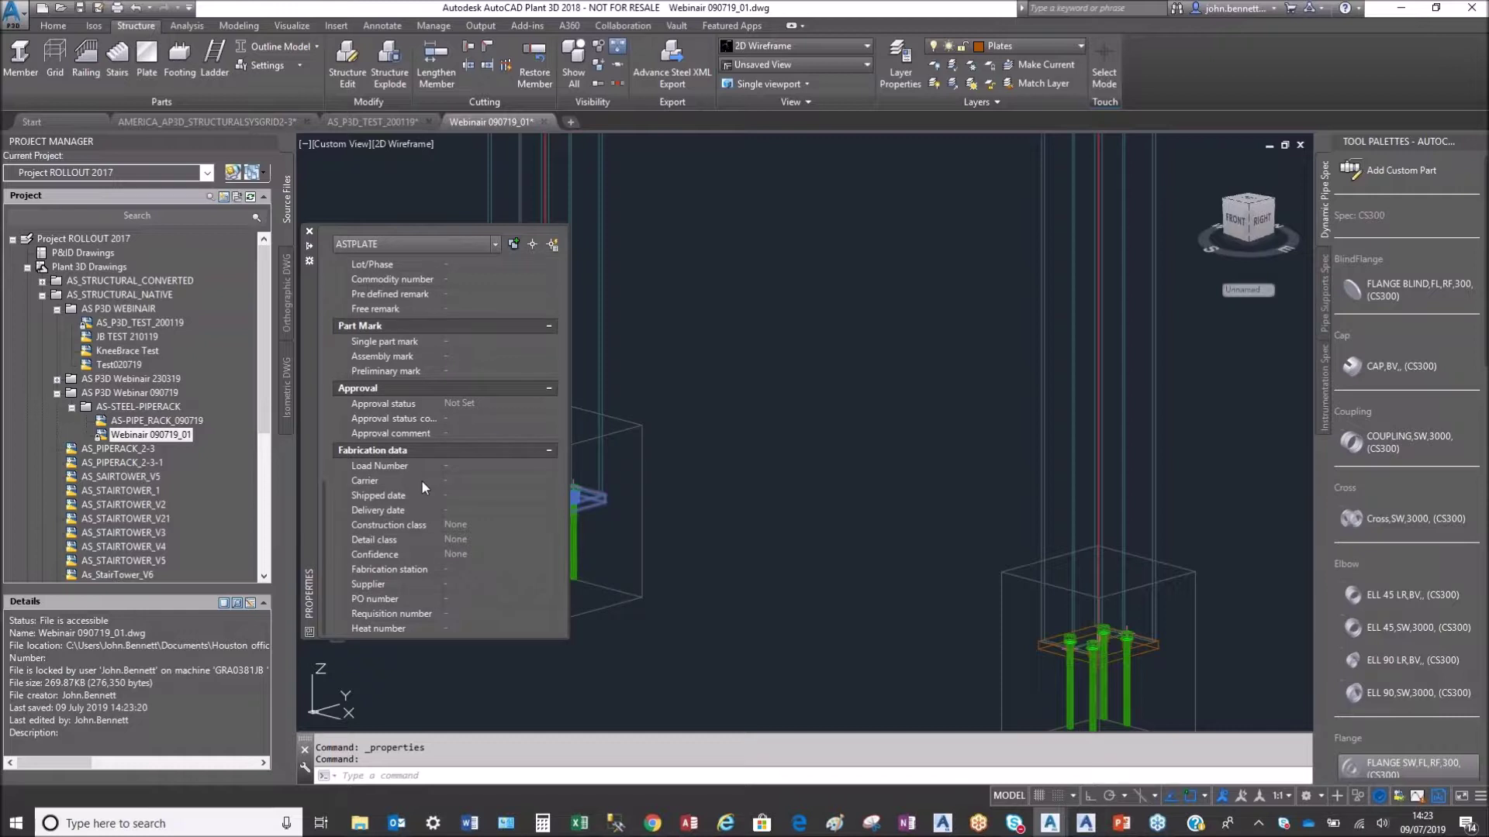
{"action": "left_click", "coordinate": [310, 232]}
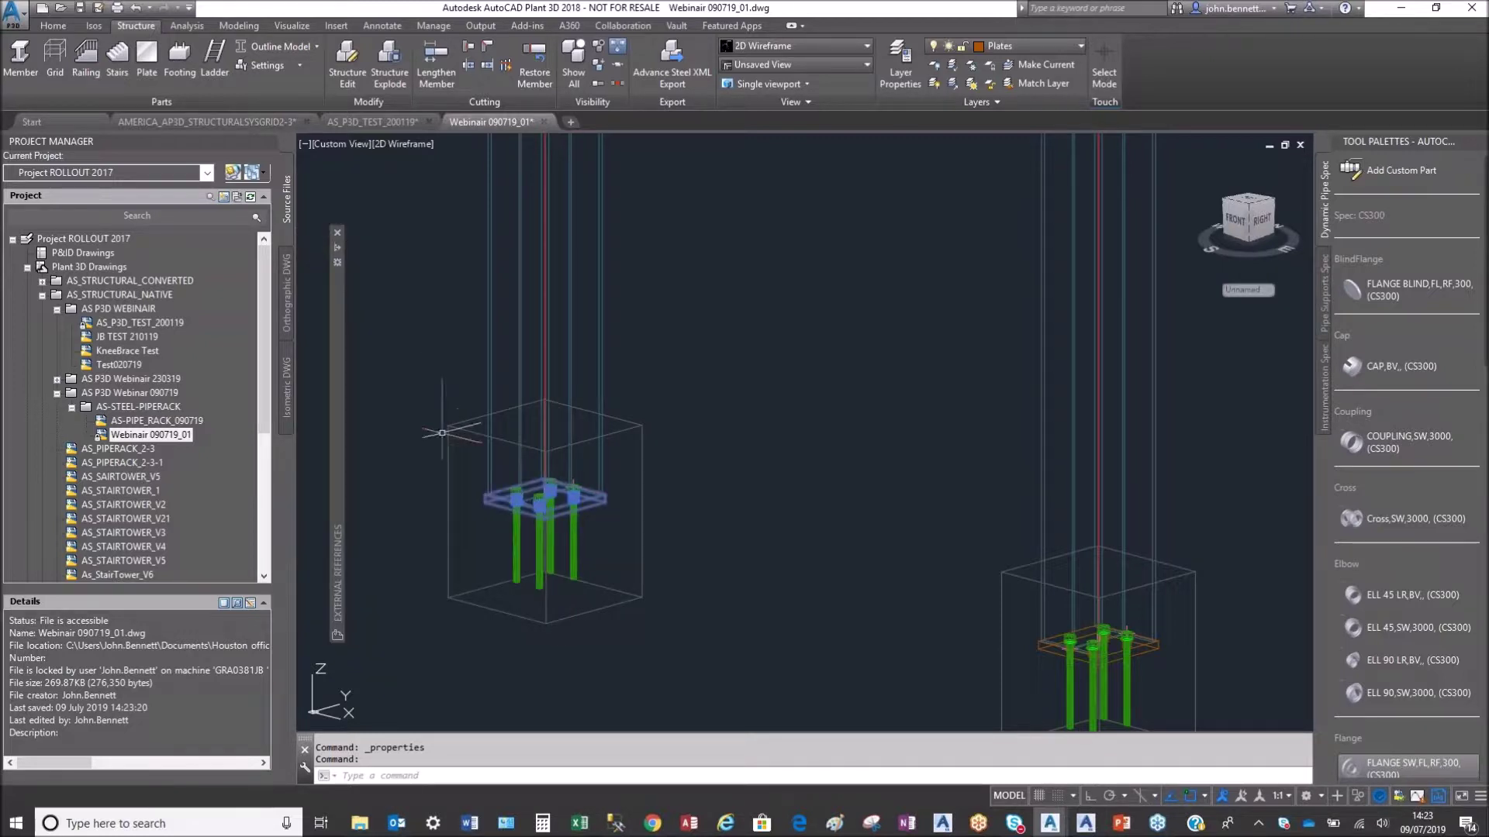
{"action": "key", "text": "Escape"}
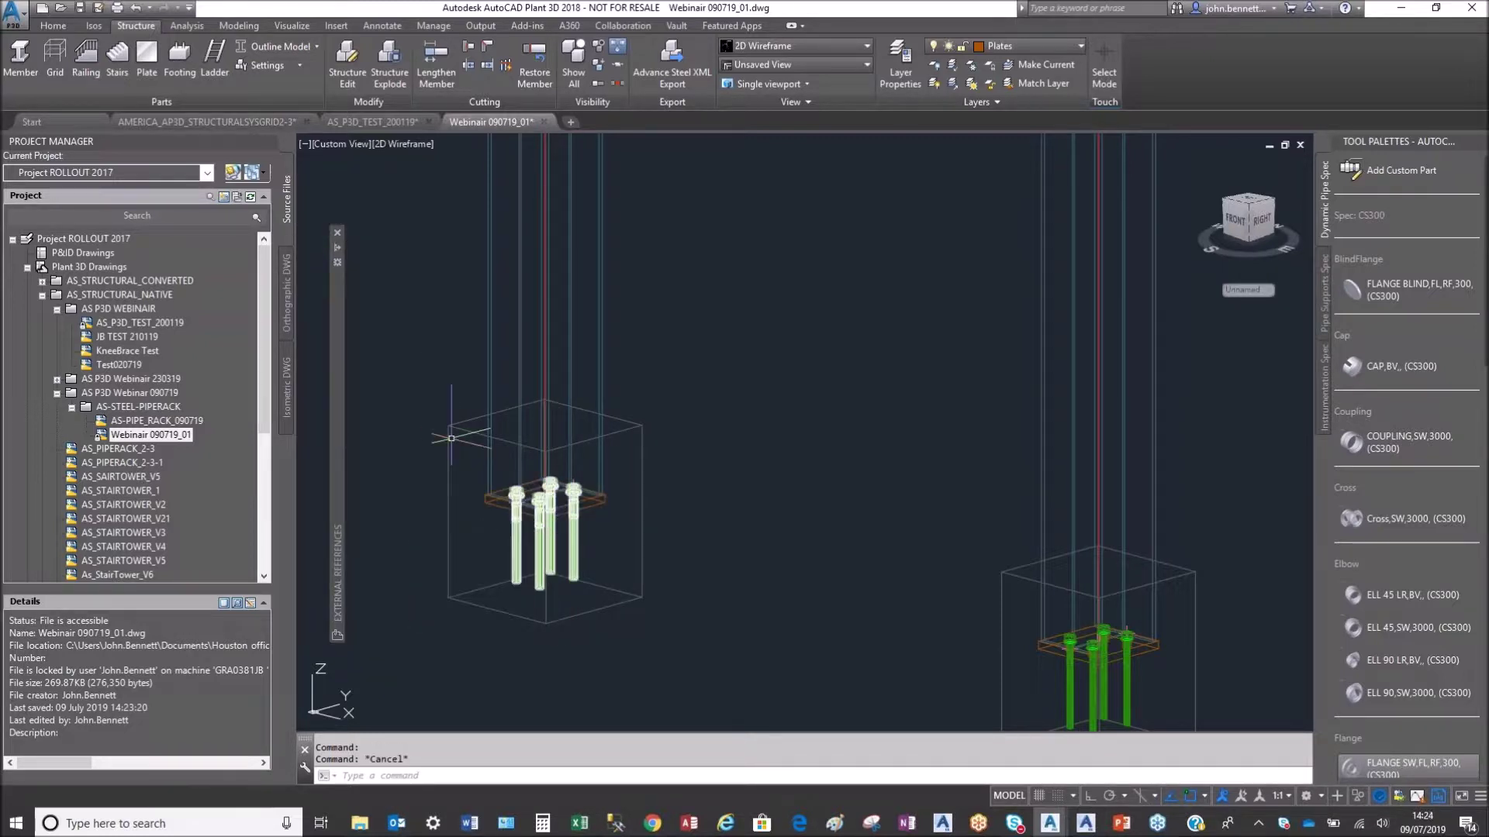
Step: With ortho on, draw a structural member about 8 ft outward from the top of the far-side corner column, in line with the end cross beam
{"action": "scroll", "coordinate": [441, 422], "scroll_direction": "down", "scroll_amount": 5}
{"action": "middle_click_drag", "start_coordinate": [406, 260], "coordinate": [529, 523]}
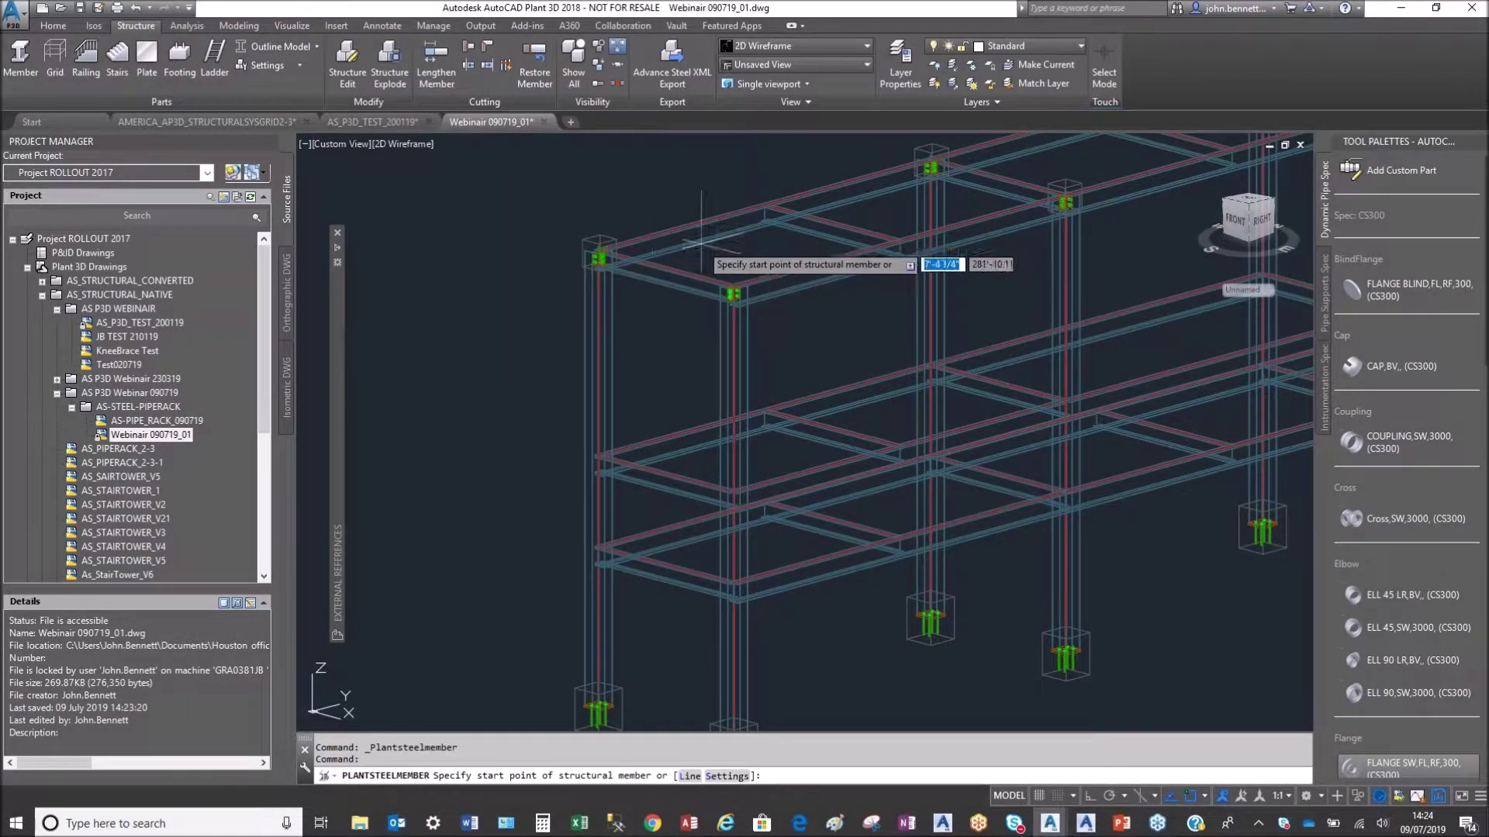
{"action": "scroll", "coordinate": [597, 256], "scroll_direction": "up", "scroll_amount": 5}
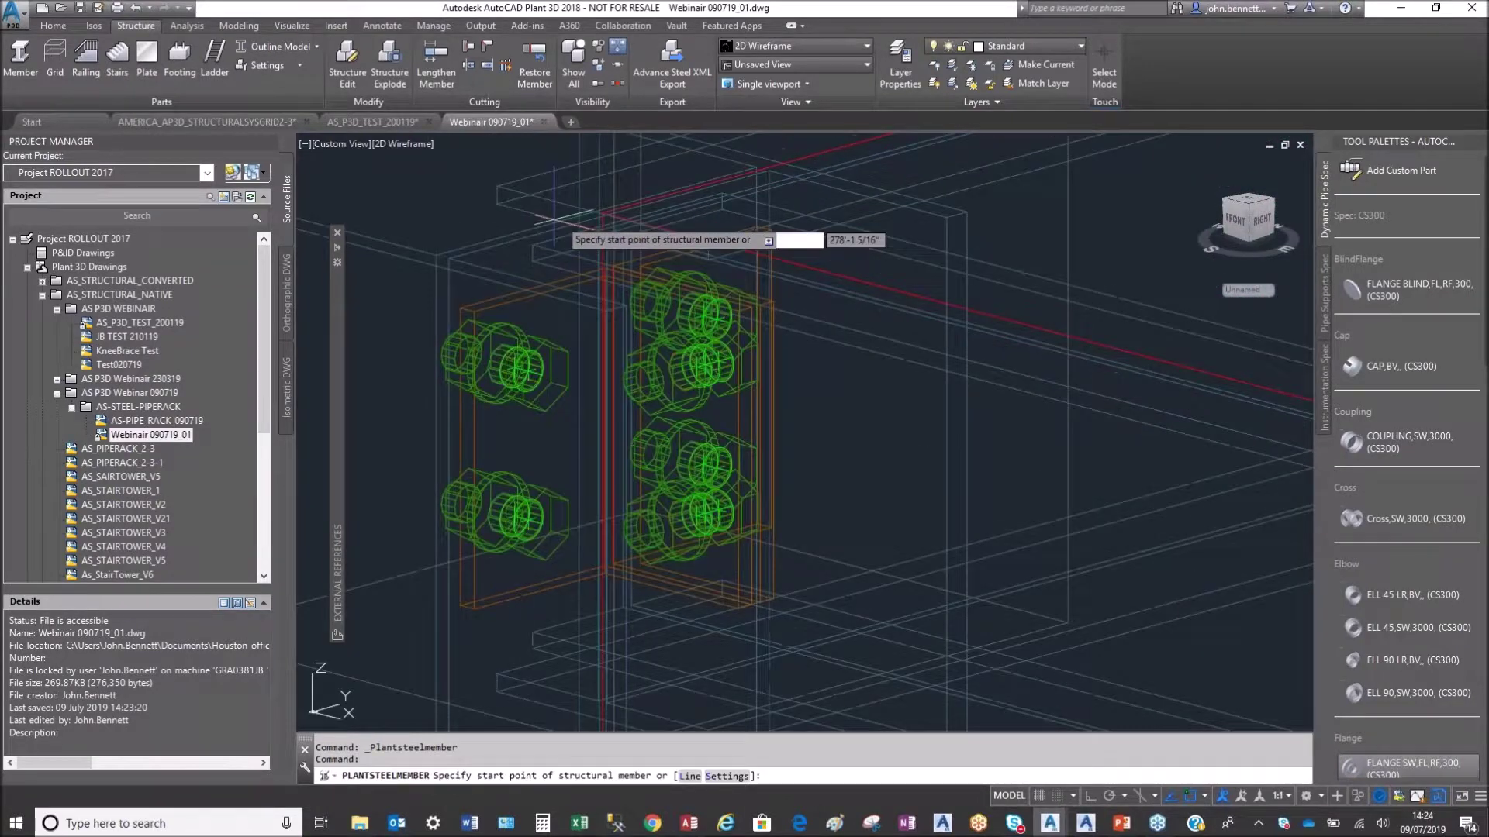
{"action": "left_click", "coordinate": [601, 211]}
{"action": "scroll", "coordinate": [493, 182], "scroll_direction": "down", "scroll_amount": 5}
{"action": "middle_click_drag", "start_coordinate": [493, 182], "coordinate": [850, 314]}
{"action": "scroll", "coordinate": [597, 216], "scroll_direction": "down", "scroll_amount": 5}
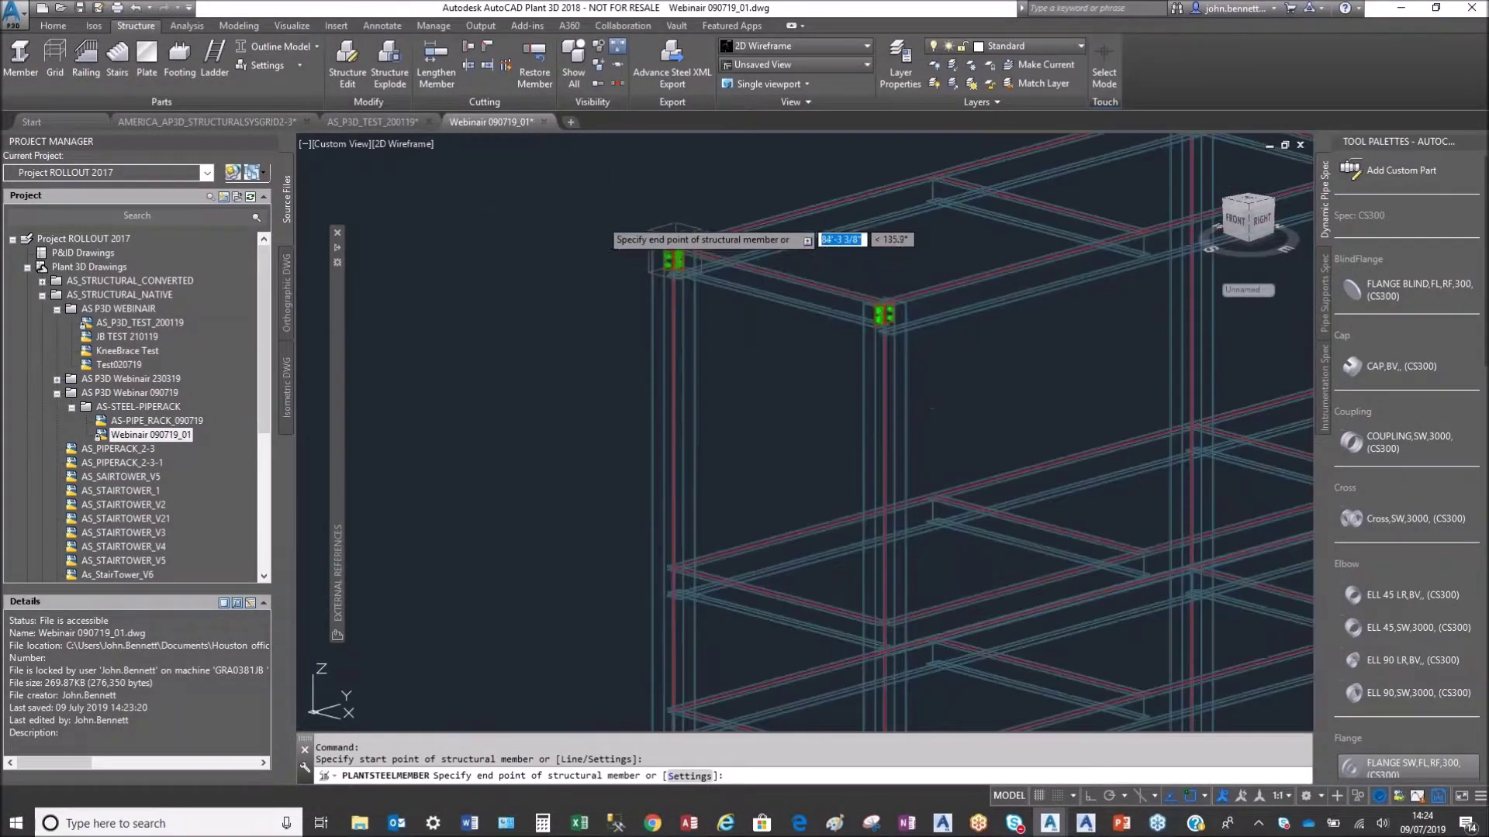
{"action": "middle_click_drag", "start_coordinate": [588, 213], "coordinate": [771, 280]}
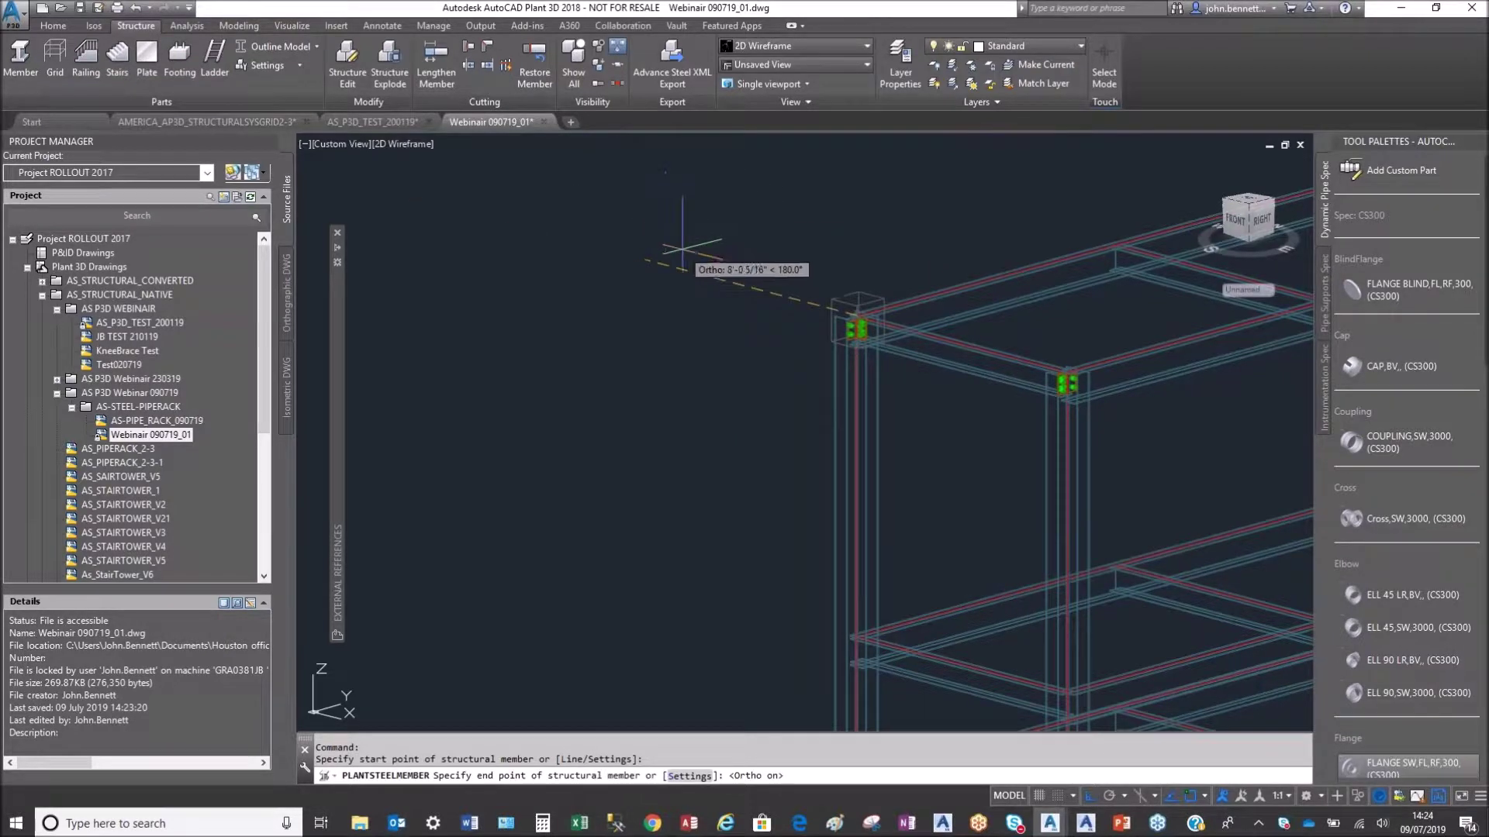
{"action": "right_click", "coordinate": [554, 255]}
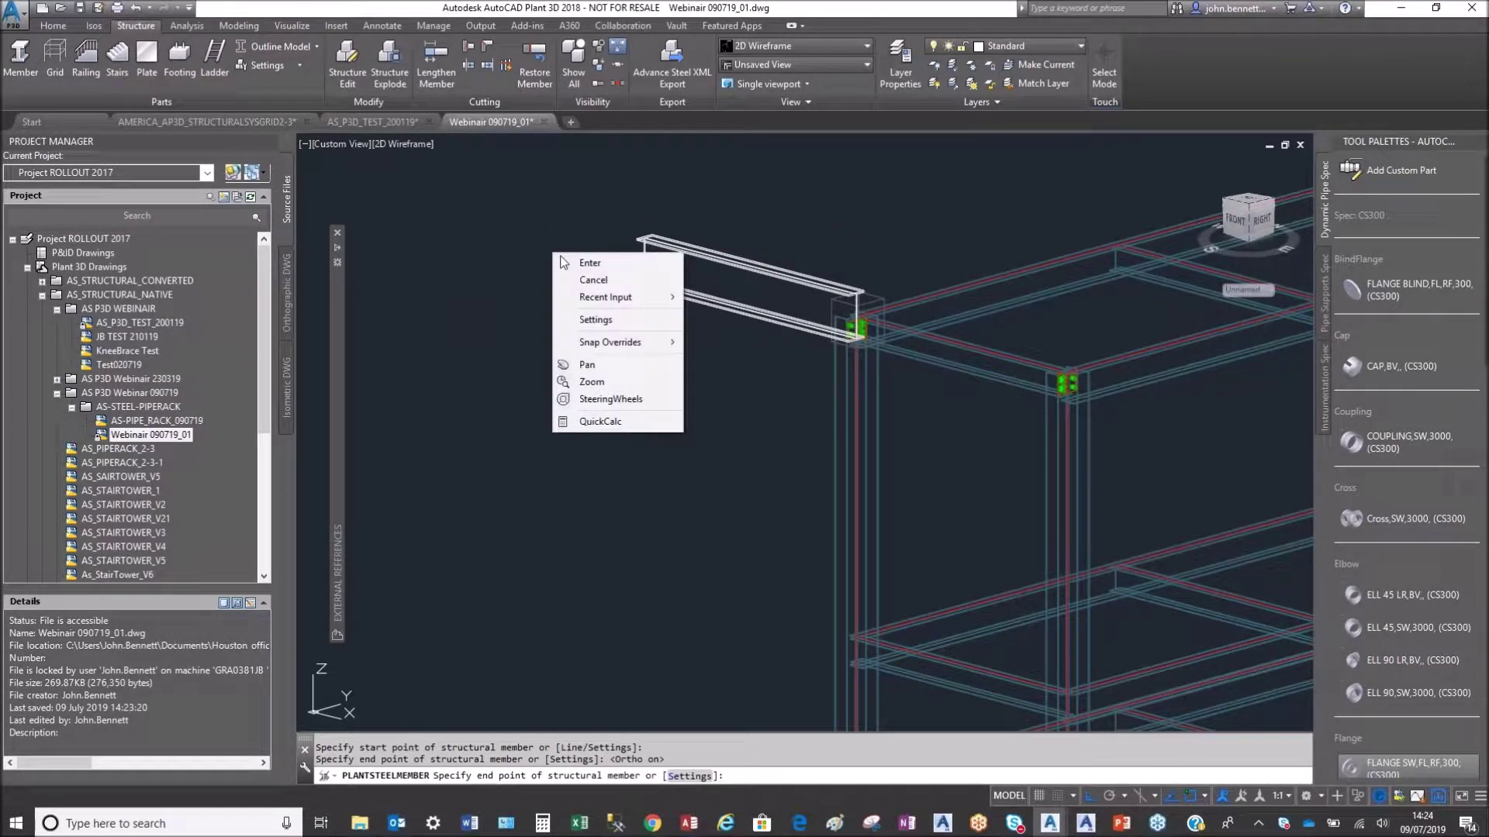
{"action": "left_click", "coordinate": [589, 263]}
{"action": "scroll", "coordinate": [806, 316], "scroll_direction": "up", "scroll_amount": 3}
{"action": "left_click", "coordinate": [822, 248]}
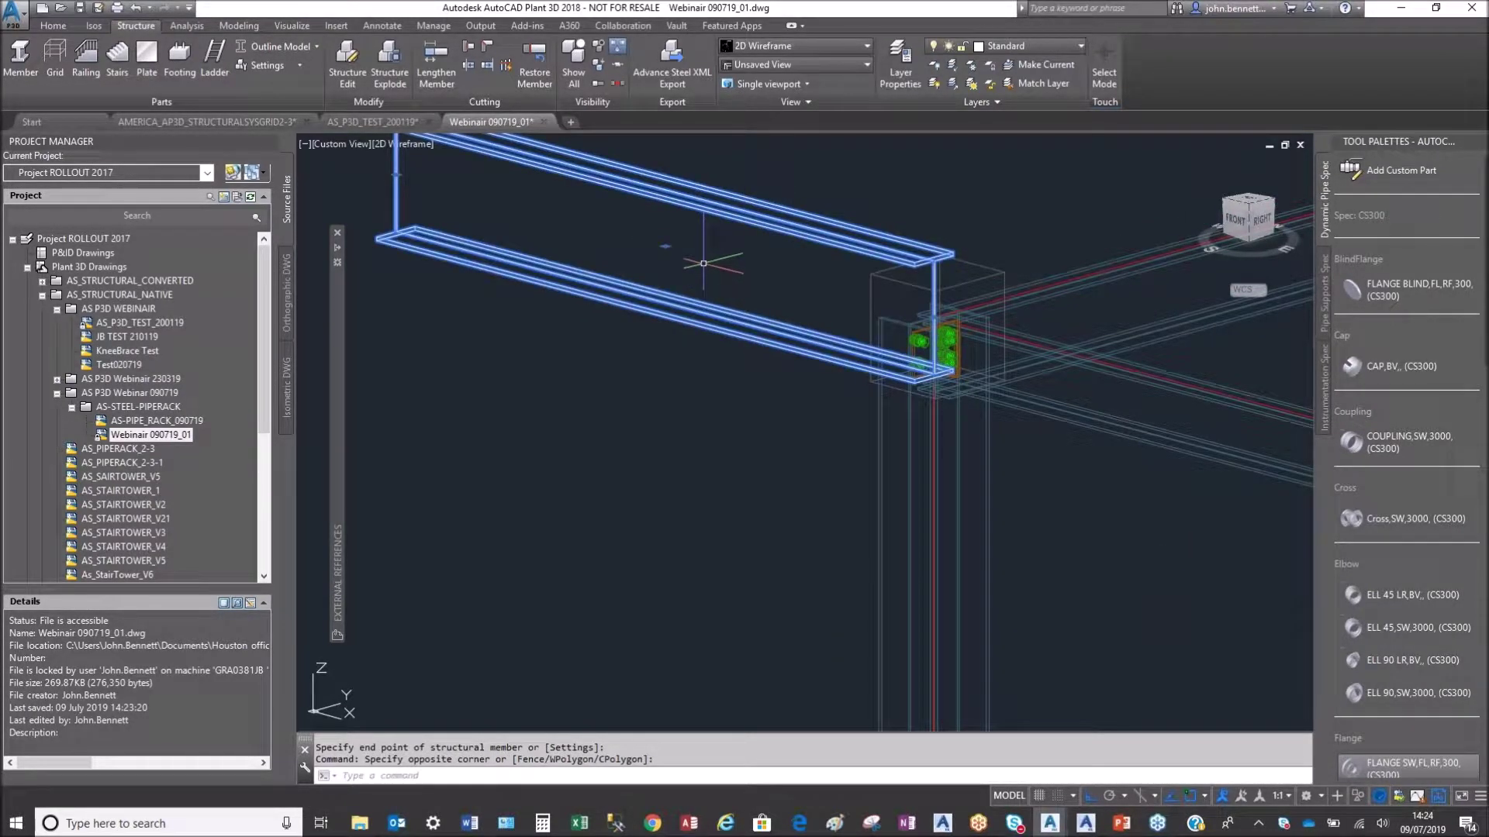
{"action": "key", "text": "Escape"}
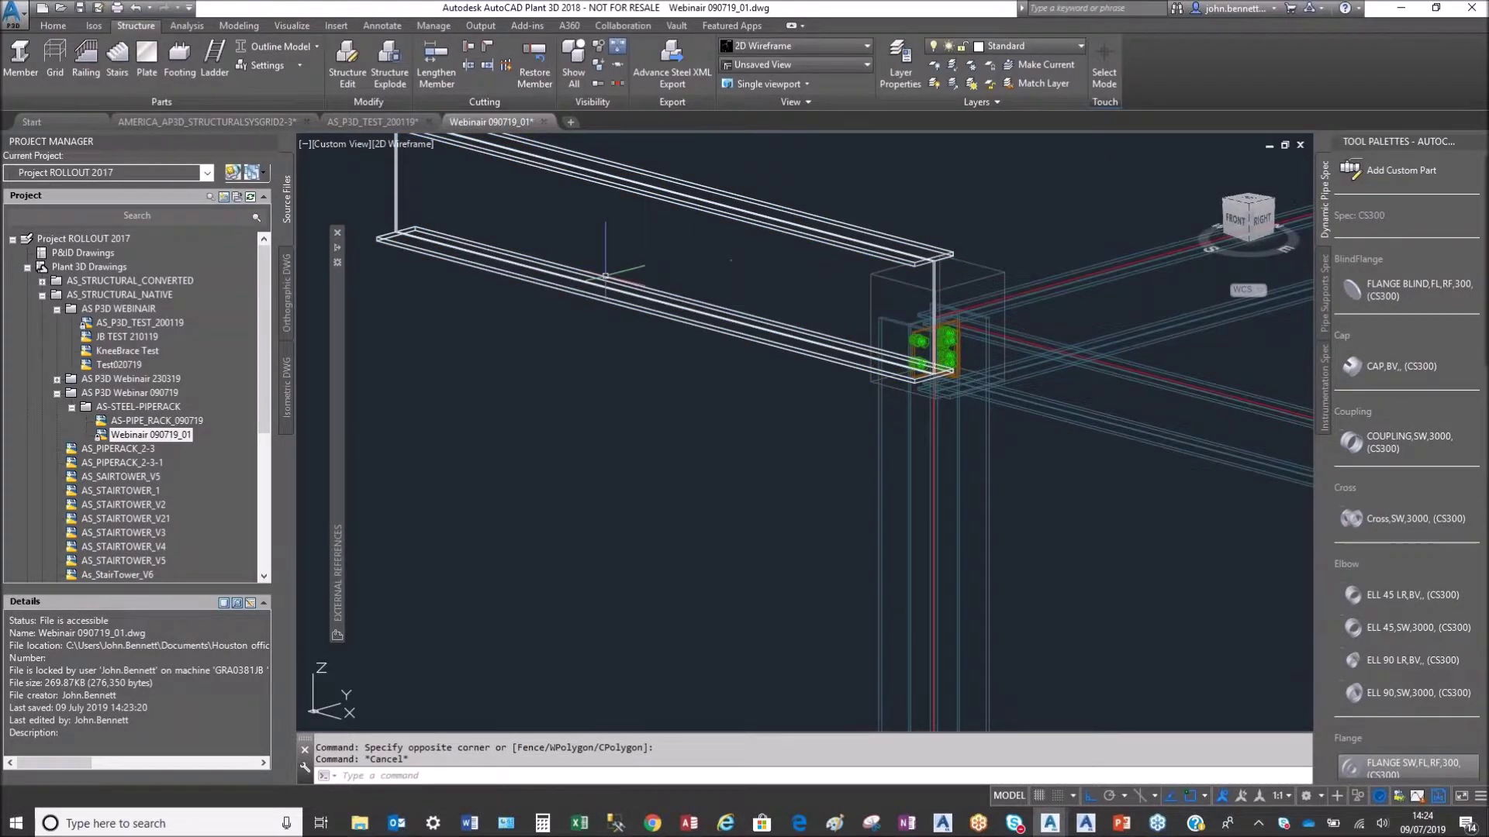
{"action": "scroll", "coordinate": [590, 325], "scroll_direction": "down", "scroll_amount": 6}
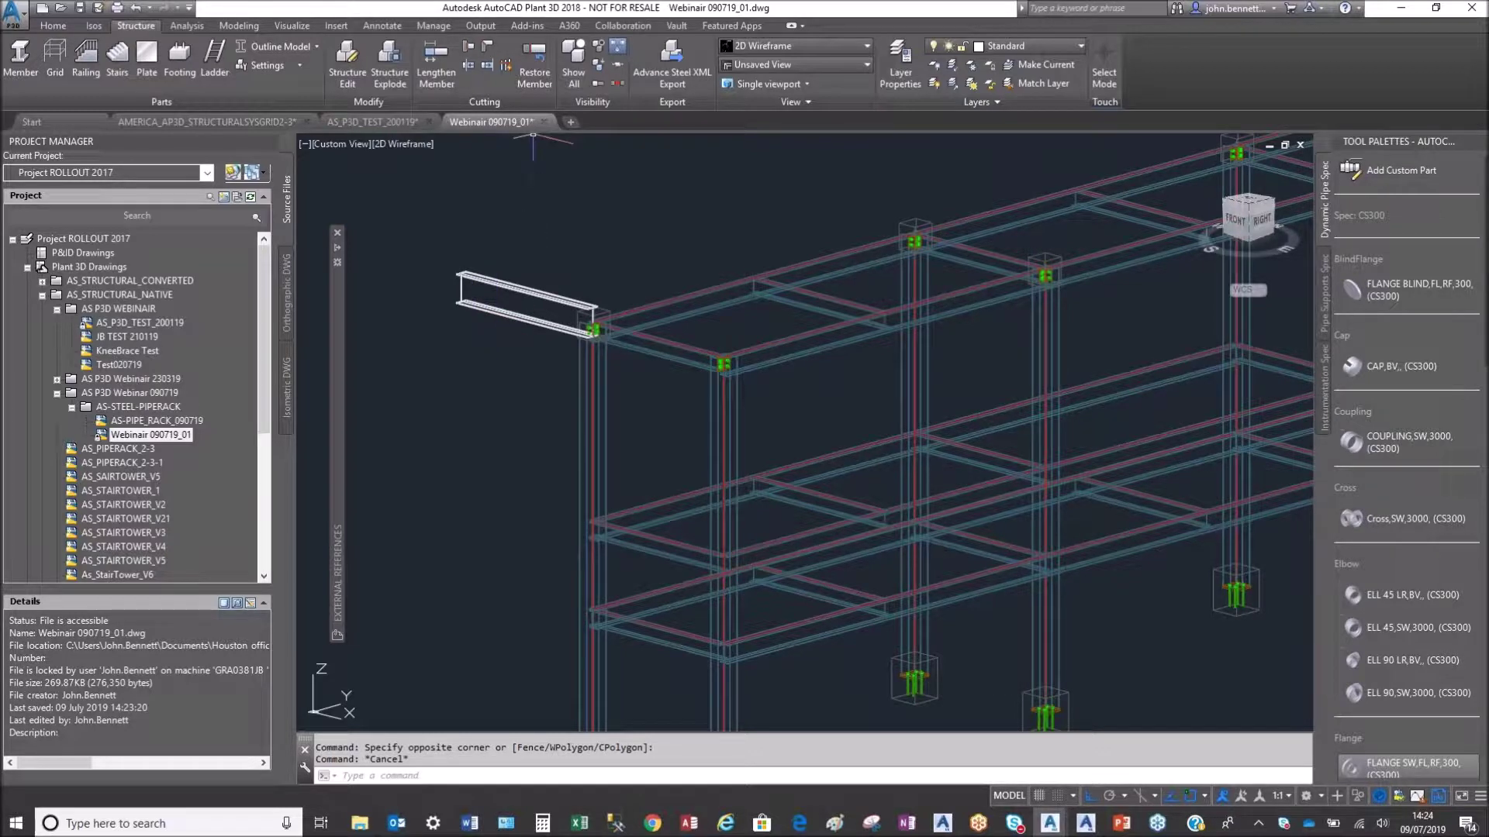
Step: Save and close the Webinair 090719_01 drawing, switch to Advance Steel and reopen the drawing there
{"action": "left_click", "coordinate": [544, 122]}
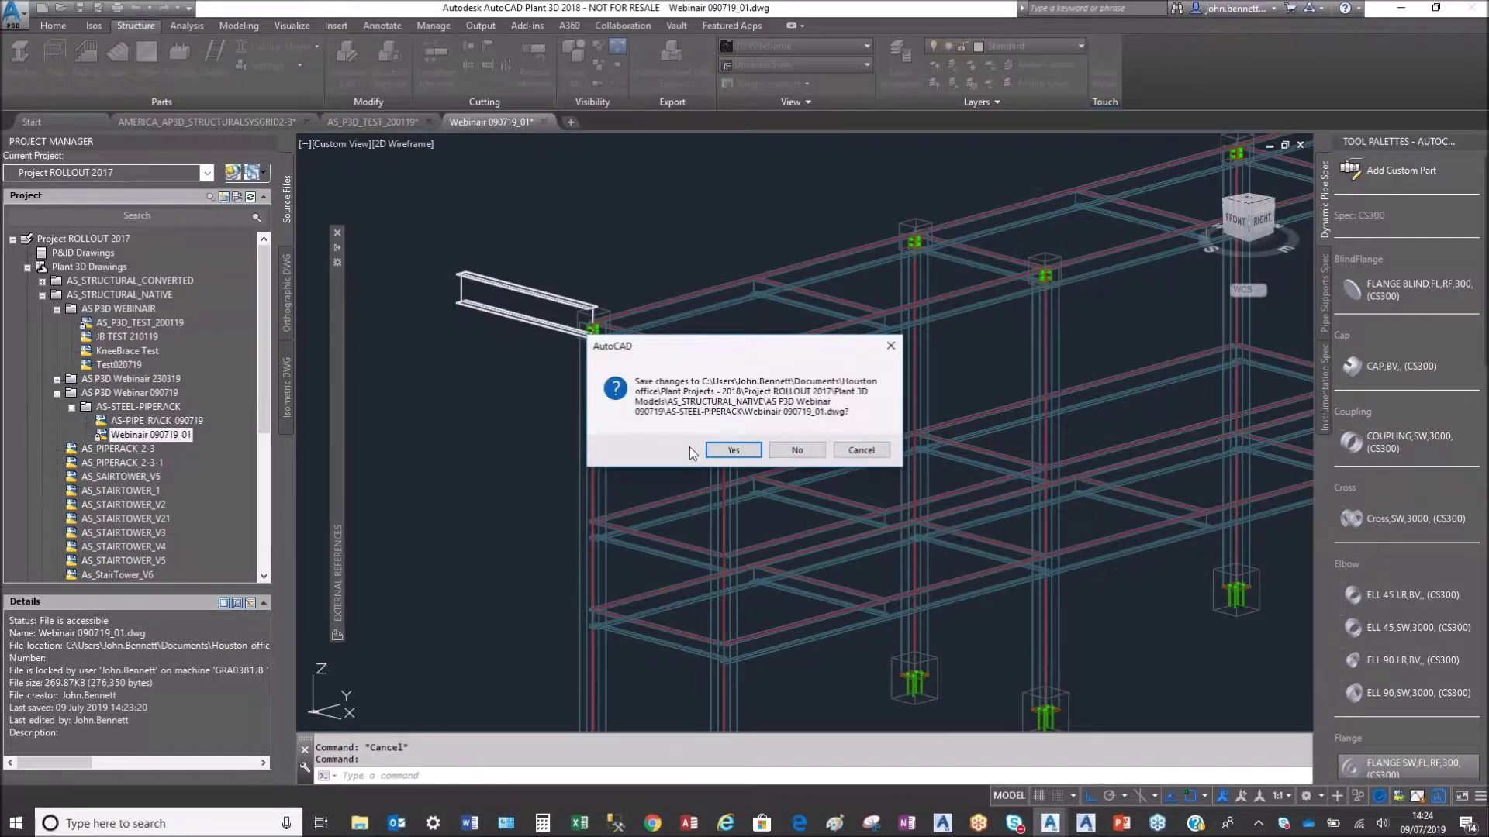
{"action": "left_click", "coordinate": [735, 449]}
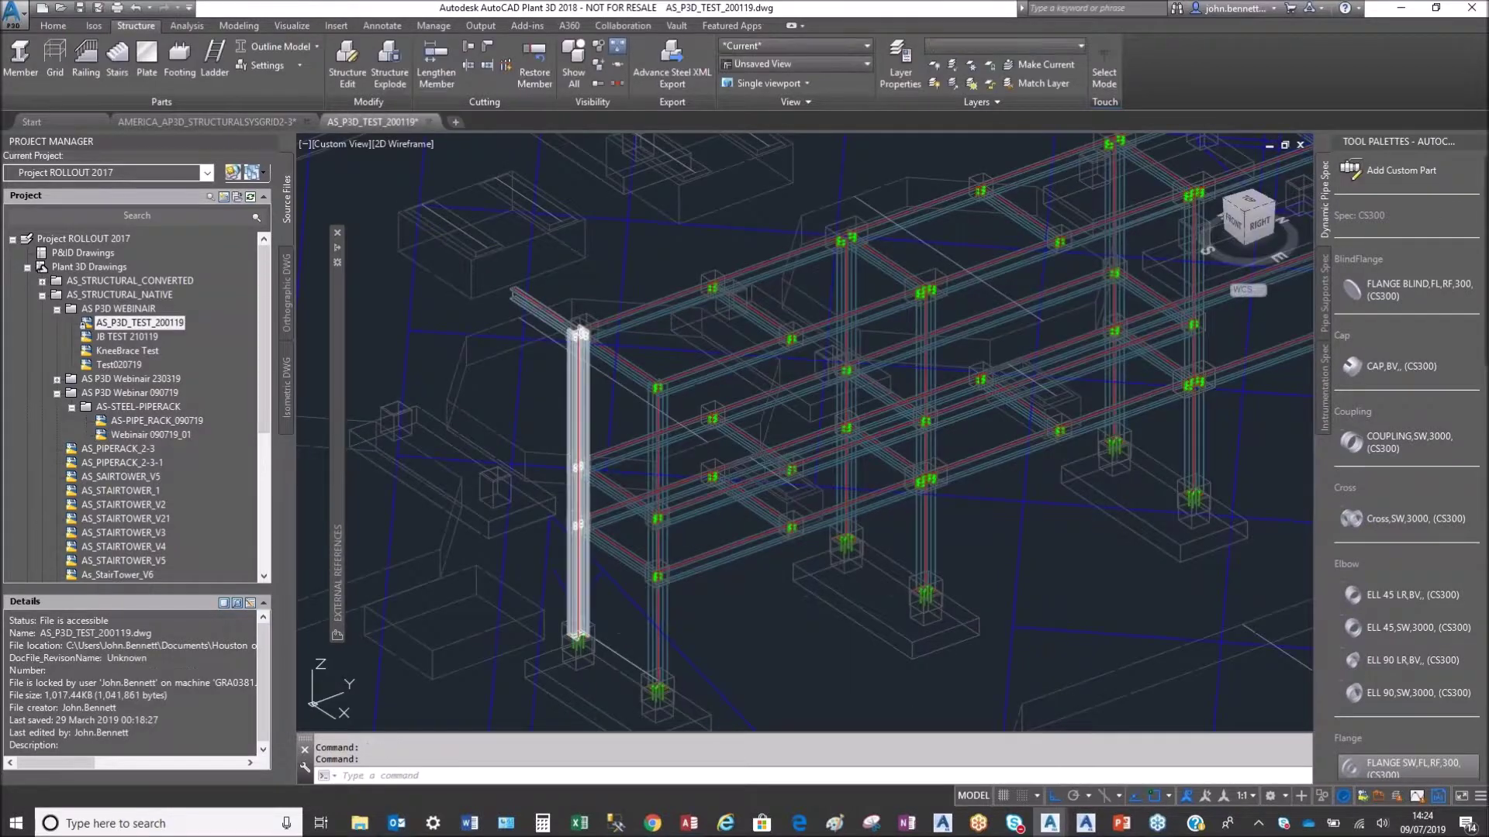
{"action": "left_click", "coordinate": [1085, 823]}
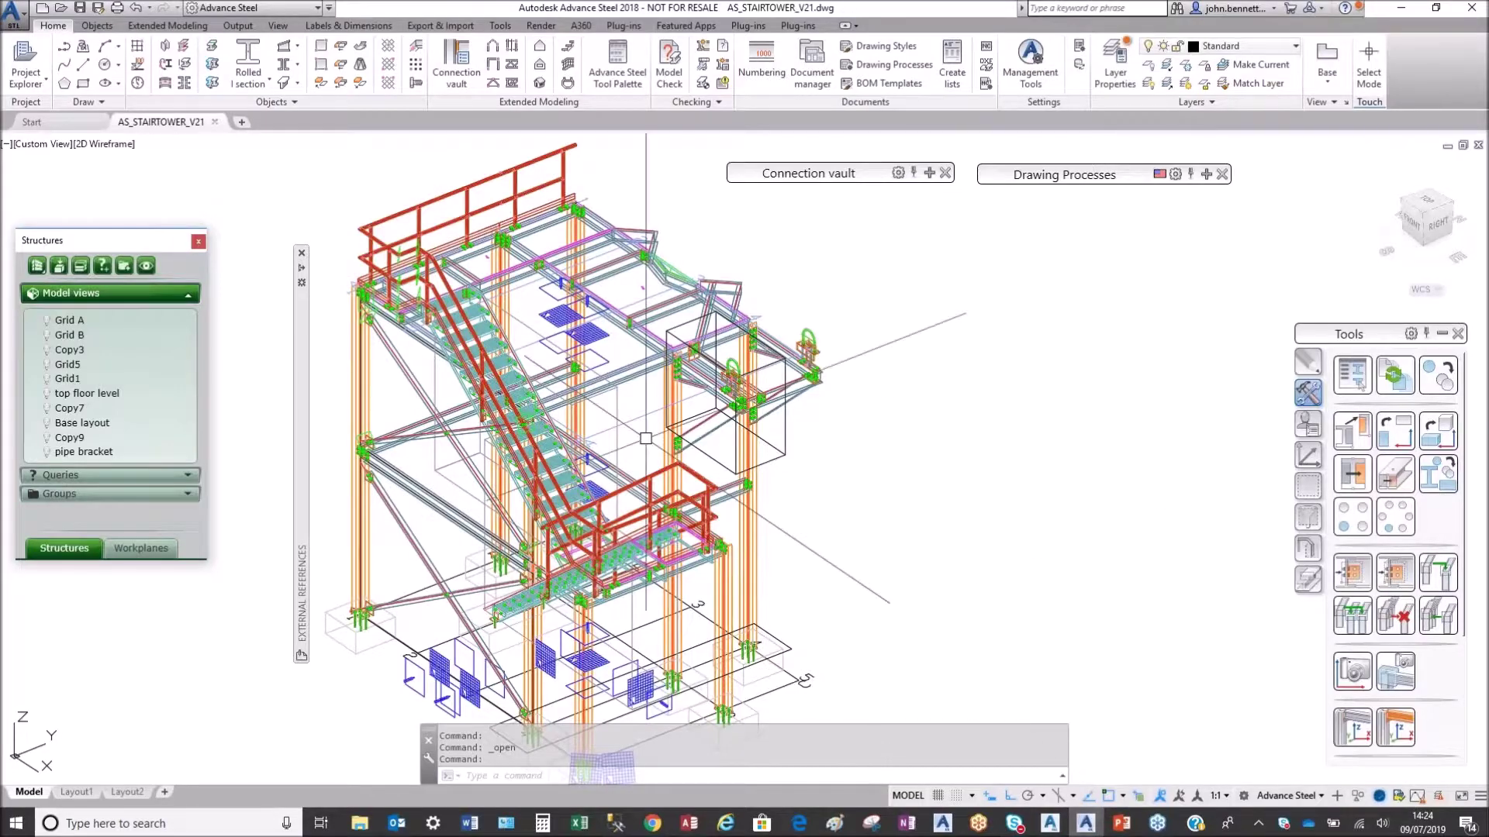
{"action": "left_click", "coordinate": [8, 20]}
{"action": "left_click", "coordinate": [153, 115]}
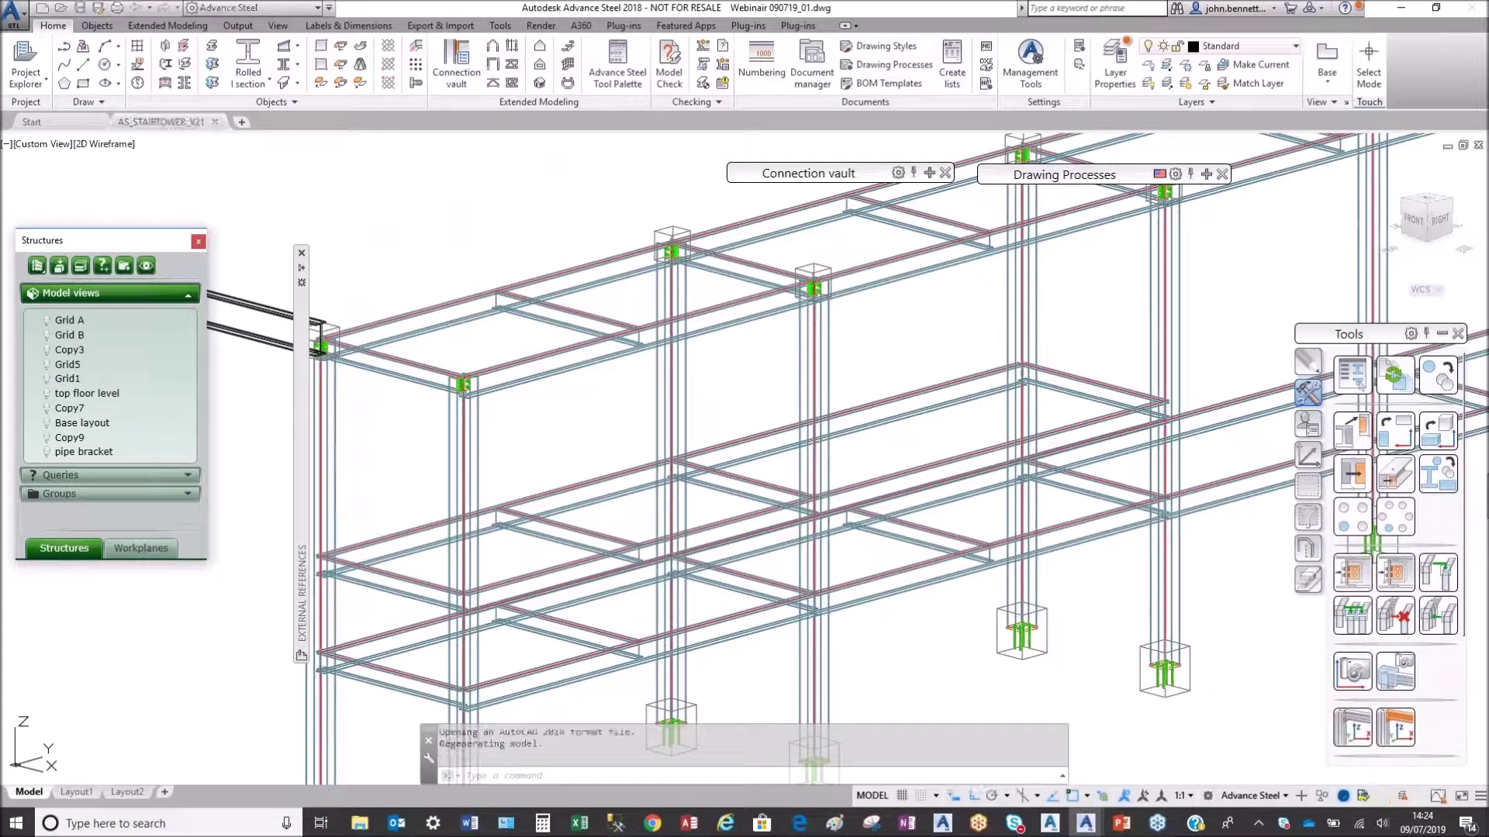
Step: Check the properties of the outward beam at the far-side corner column and close them
{"action": "middle_click_drag", "start_coordinate": [599, 307], "coordinate": [857, 363]}
{"action": "left_click", "coordinate": [569, 378]}
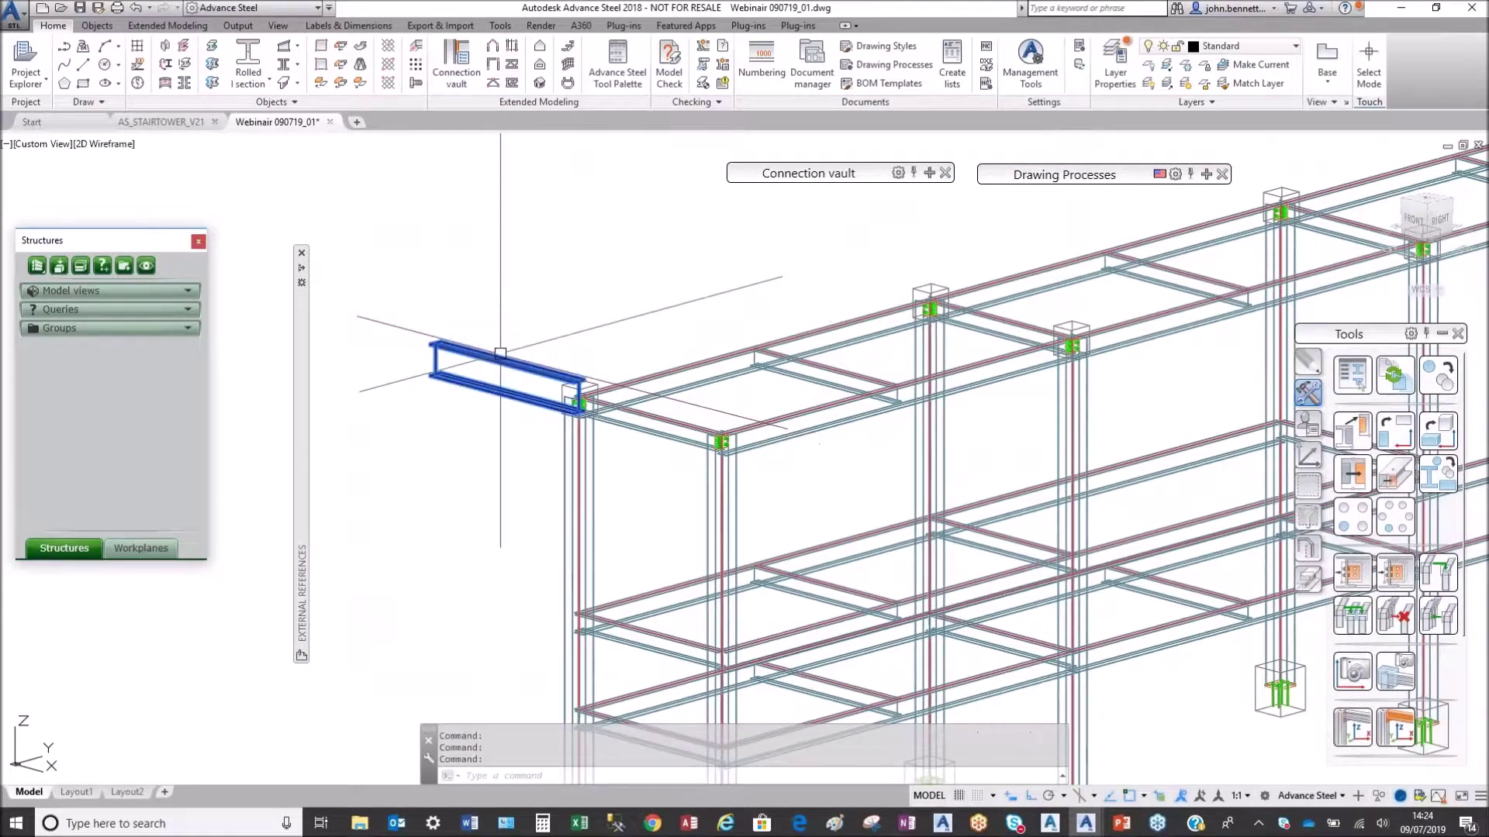
{"action": "key", "text": "ctrl+1"}
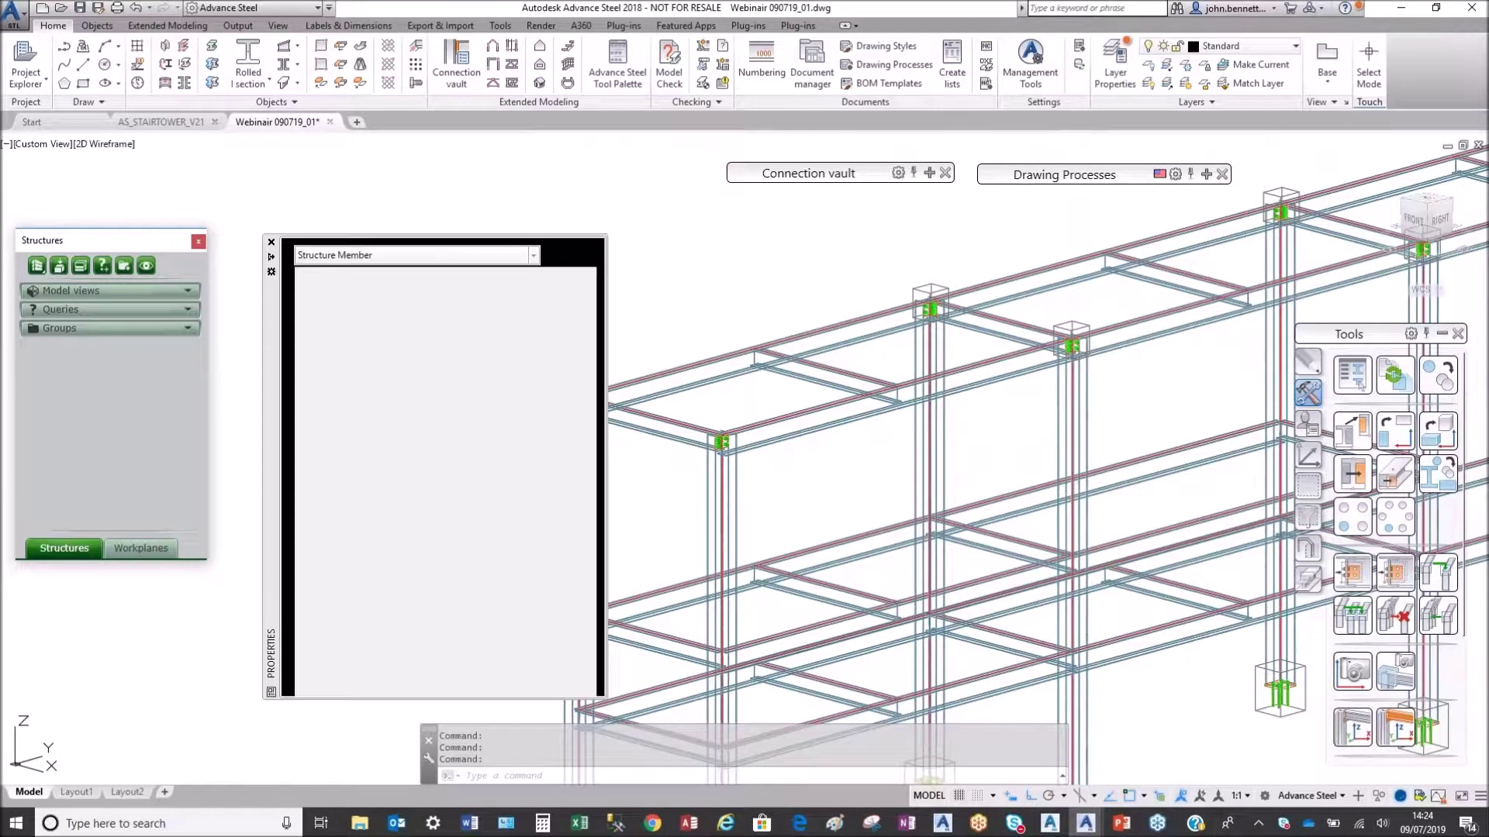
{"action": "left_click", "coordinate": [271, 243]}
{"action": "scroll", "coordinate": [489, 301], "scroll_direction": "up", "scroll_amount": 3}
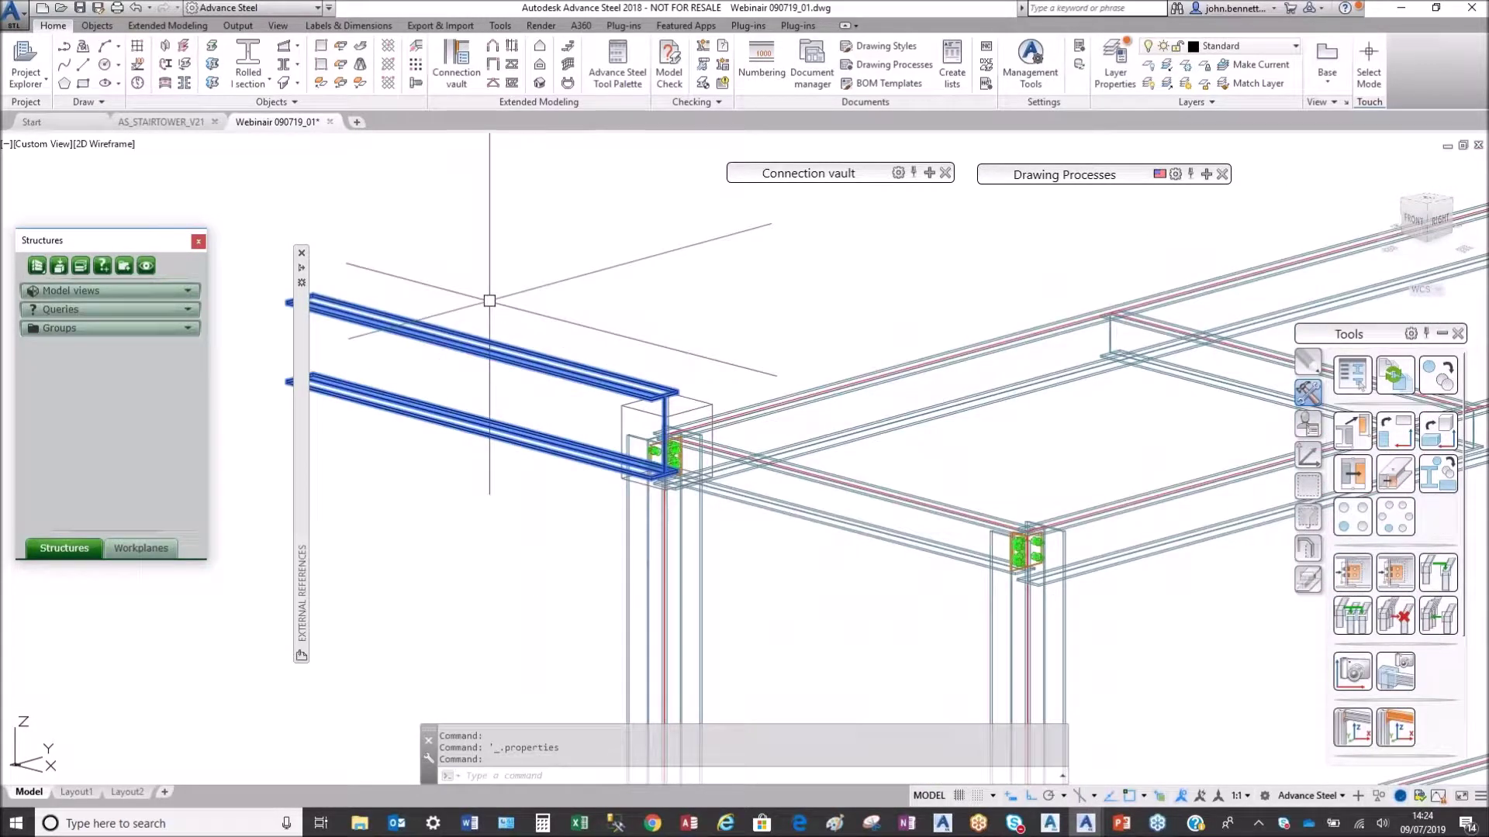
{"action": "middle_click_drag", "start_coordinate": [634, 417], "coordinate": [687, 378]}
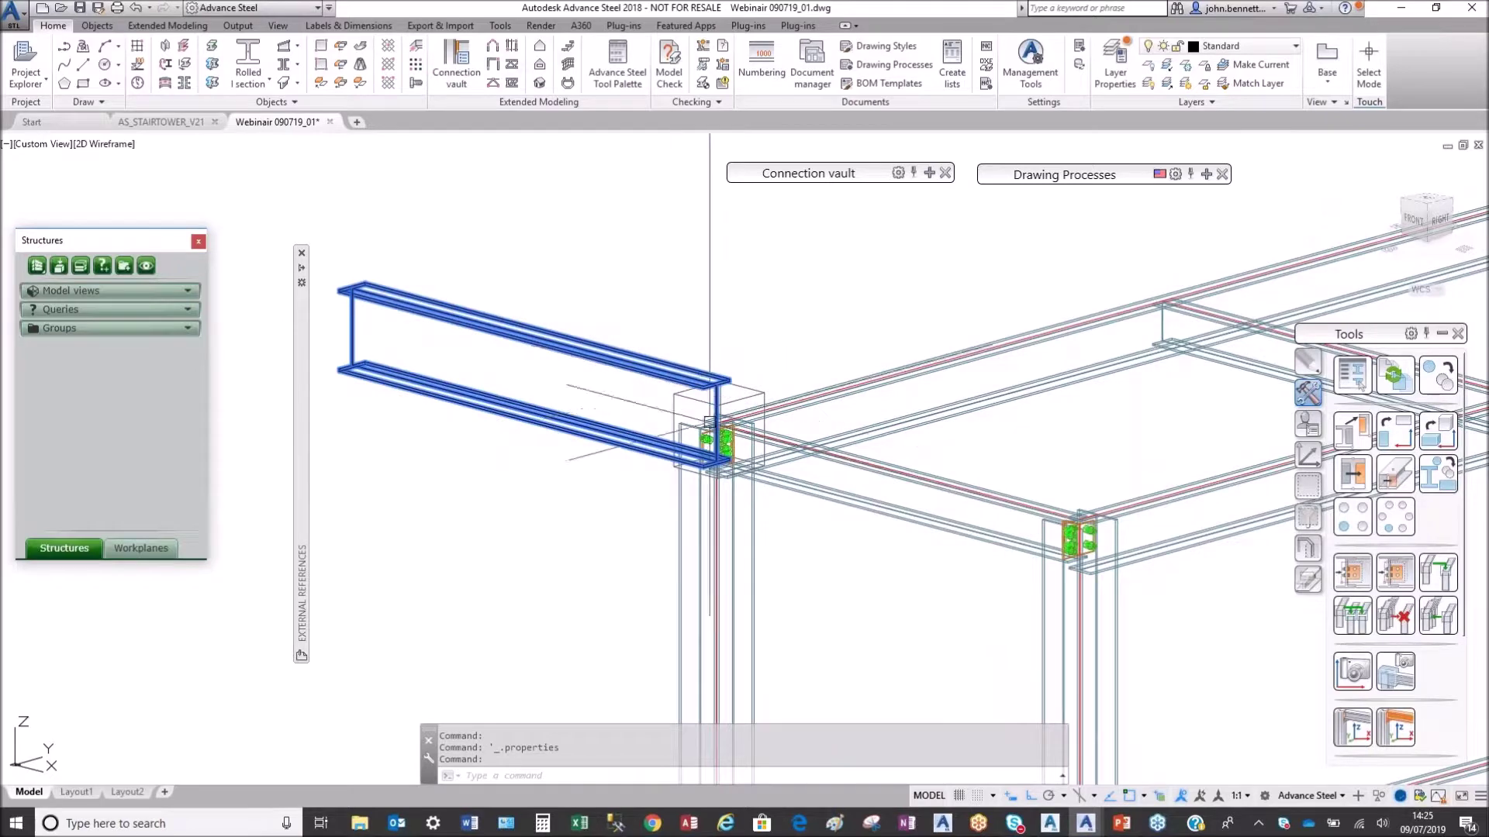
Step: Delete the clip angle joint at the top of the far-side corner column
{"action": "scroll", "coordinate": [705, 439], "scroll_direction": "up", "scroll_amount": 2}
{"action": "scroll", "coordinate": [705, 439], "scroll_direction": "up", "scroll_amount": 3}
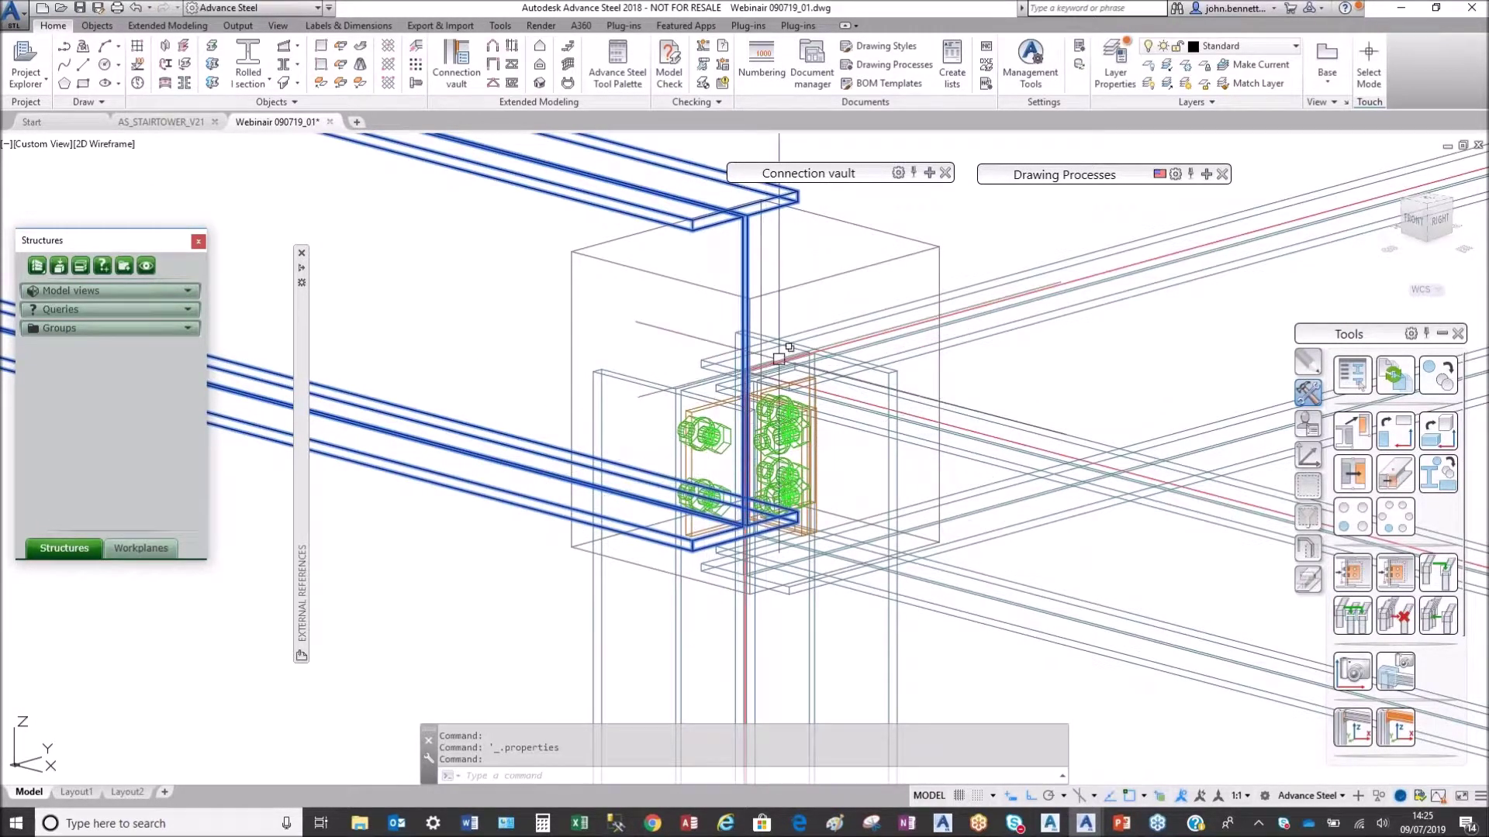
{"action": "scroll", "coordinate": [735, 386], "scroll_direction": "down", "scroll_amount": 3}
{"action": "scroll", "coordinate": [744, 394], "scroll_direction": "up", "scroll_amount": 3}
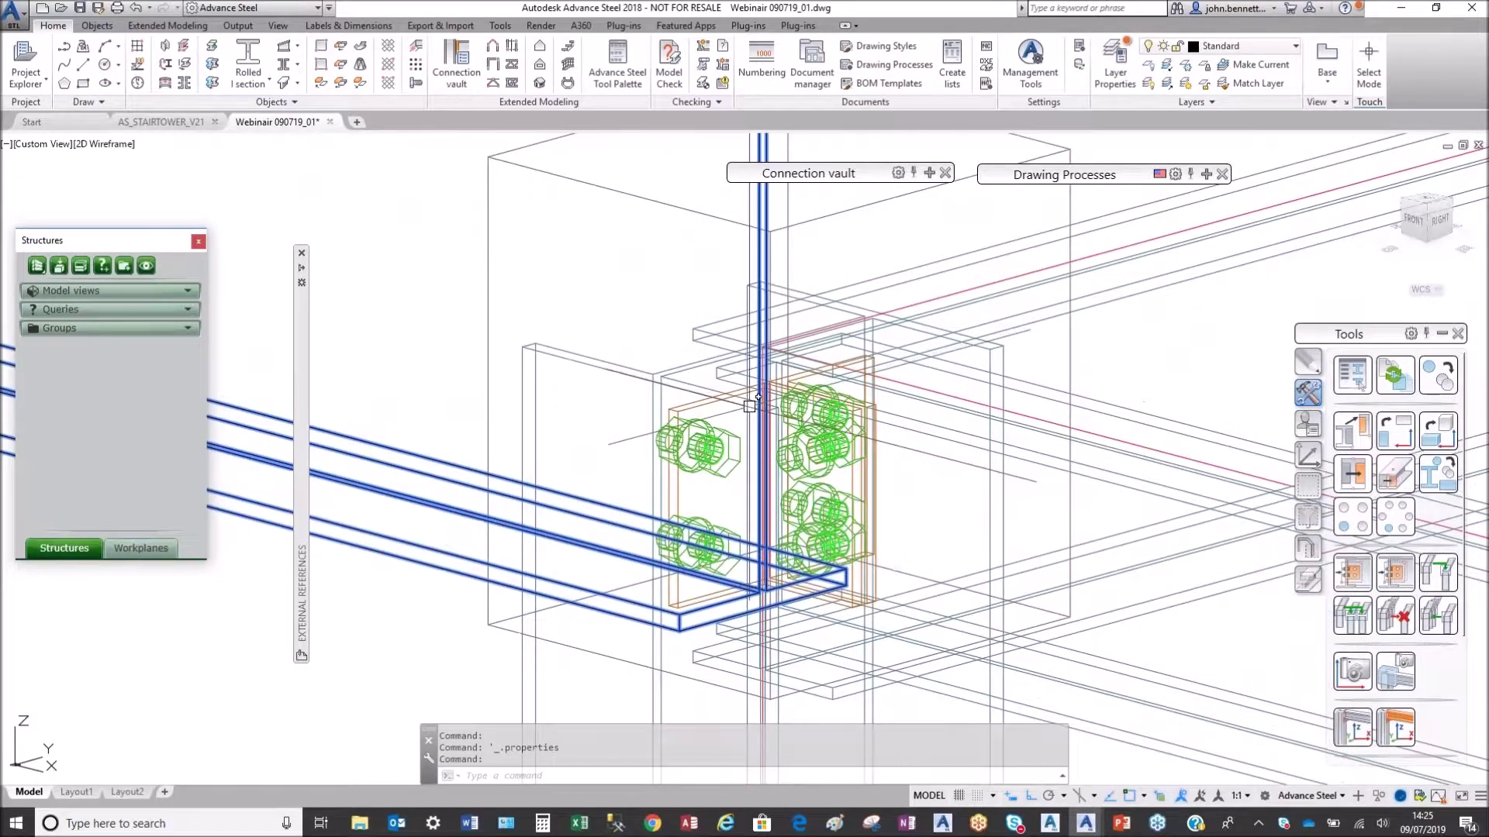
{"action": "scroll", "coordinate": [750, 400], "scroll_direction": "down", "scroll_amount": 3}
{"action": "scroll", "coordinate": [749, 400], "scroll_direction": "up", "scroll_amount": 5}
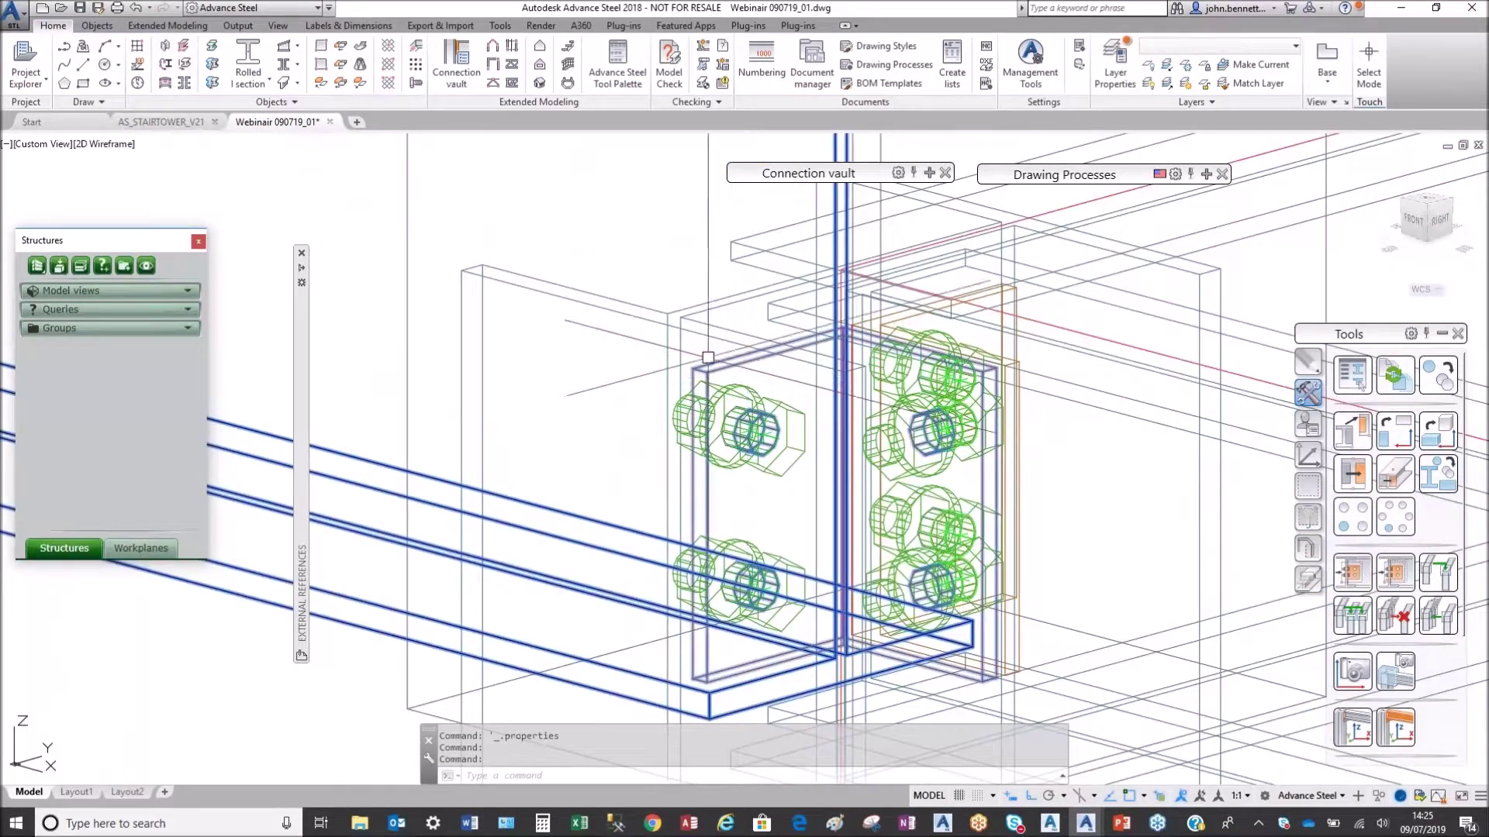
{"action": "key", "text": "Delete"}
{"action": "scroll", "coordinate": [663, 359], "scroll_direction": "down", "scroll_amount": 5}
{"action": "mouse_move", "coordinate": [669, 369]}
{"action": "middle_mouse_down"}
{"action": "mouse_move", "coordinate": [714, 398]}
{"action": "mouse_move", "coordinate": [589, 331]}
{"action": "middle_mouse_up"}
Step: Copy the first intermediate top-level cross beam from its near-side end point to the top of the far-side corner column
{"action": "scroll", "coordinate": [665, 348], "scroll_direction": "down", "scroll_amount": 3}
{"action": "middle_click_drag", "start_coordinate": [1093, 349], "coordinate": [801, 379]}
{"action": "left_click", "coordinate": [887, 329]}
{"action": "right_click", "coordinate": [750, 395]}
{"action": "left_click", "coordinate": [838, 456]}
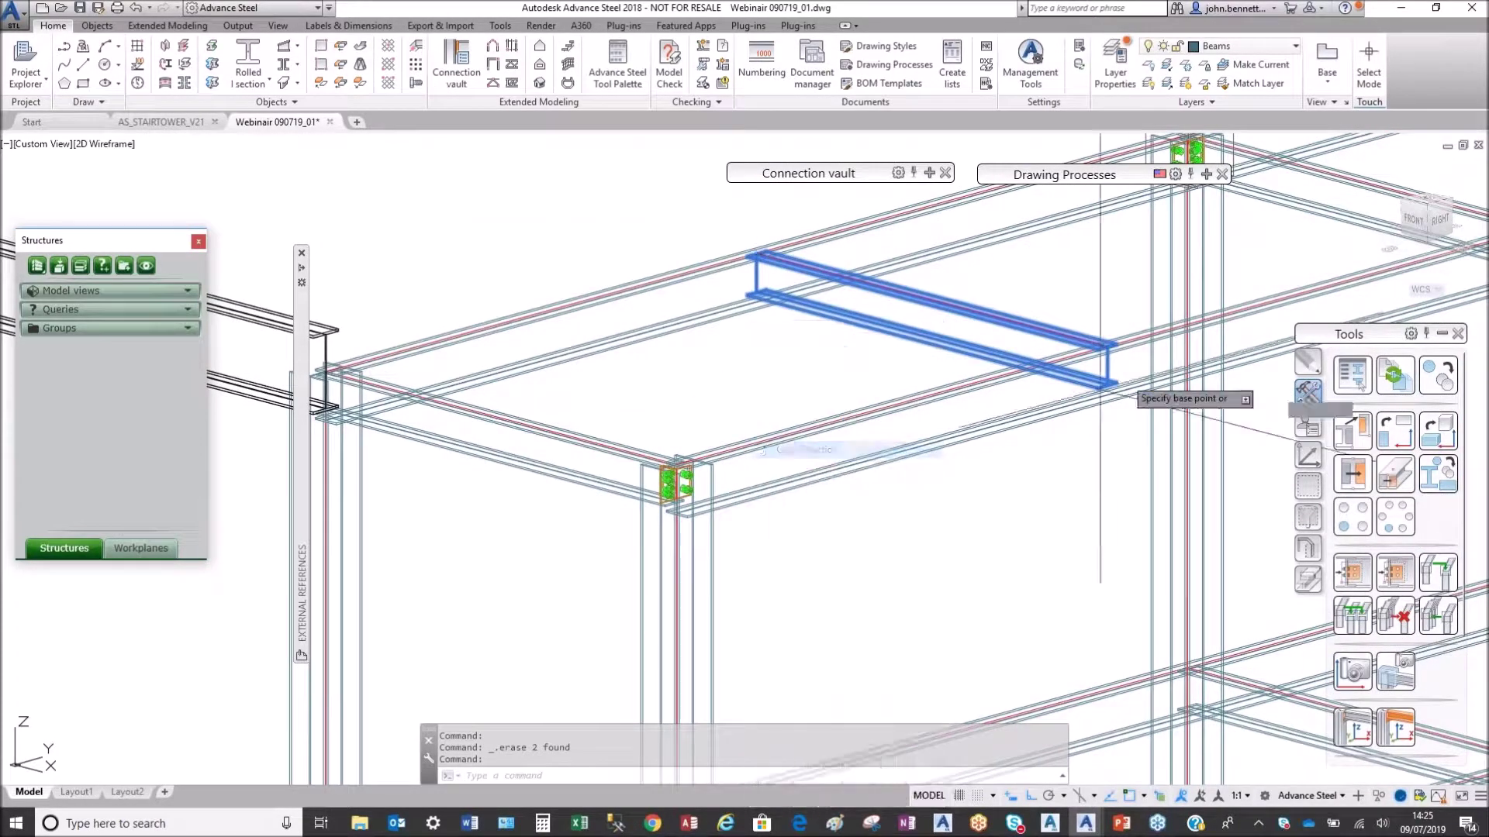
{"action": "scroll", "coordinate": [1124, 365], "scroll_direction": "up", "scroll_amount": 5}
{"action": "left_click", "coordinate": [948, 440]}
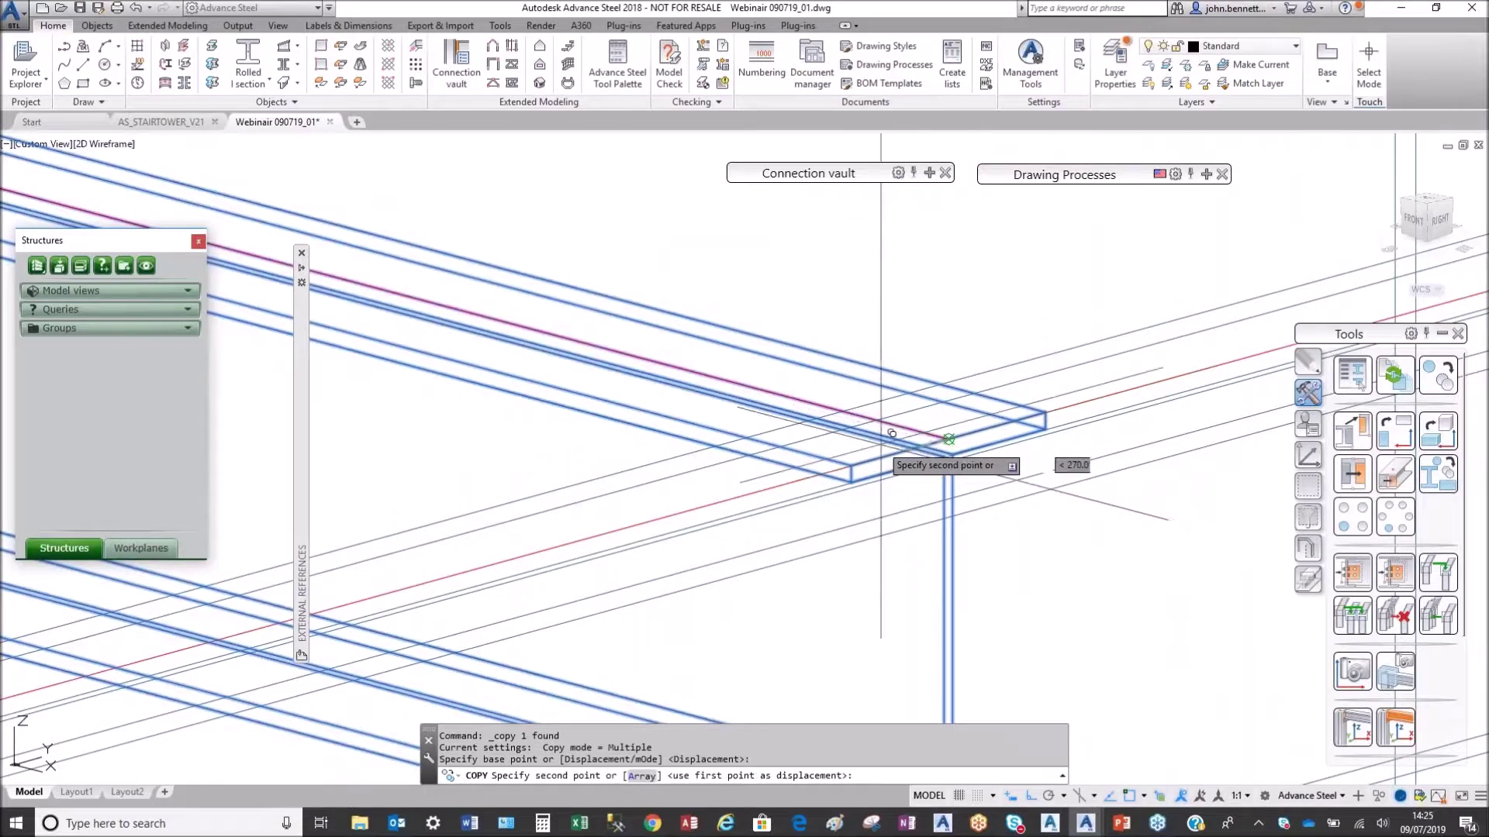
{"action": "scroll", "coordinate": [601, 446], "scroll_direction": "down", "scroll_amount": 5}
{"action": "scroll", "coordinate": [589, 453], "scroll_direction": "up", "scroll_amount": 3}
{"action": "scroll", "coordinate": [610, 449], "scroll_direction": "up", "scroll_amount": 5}
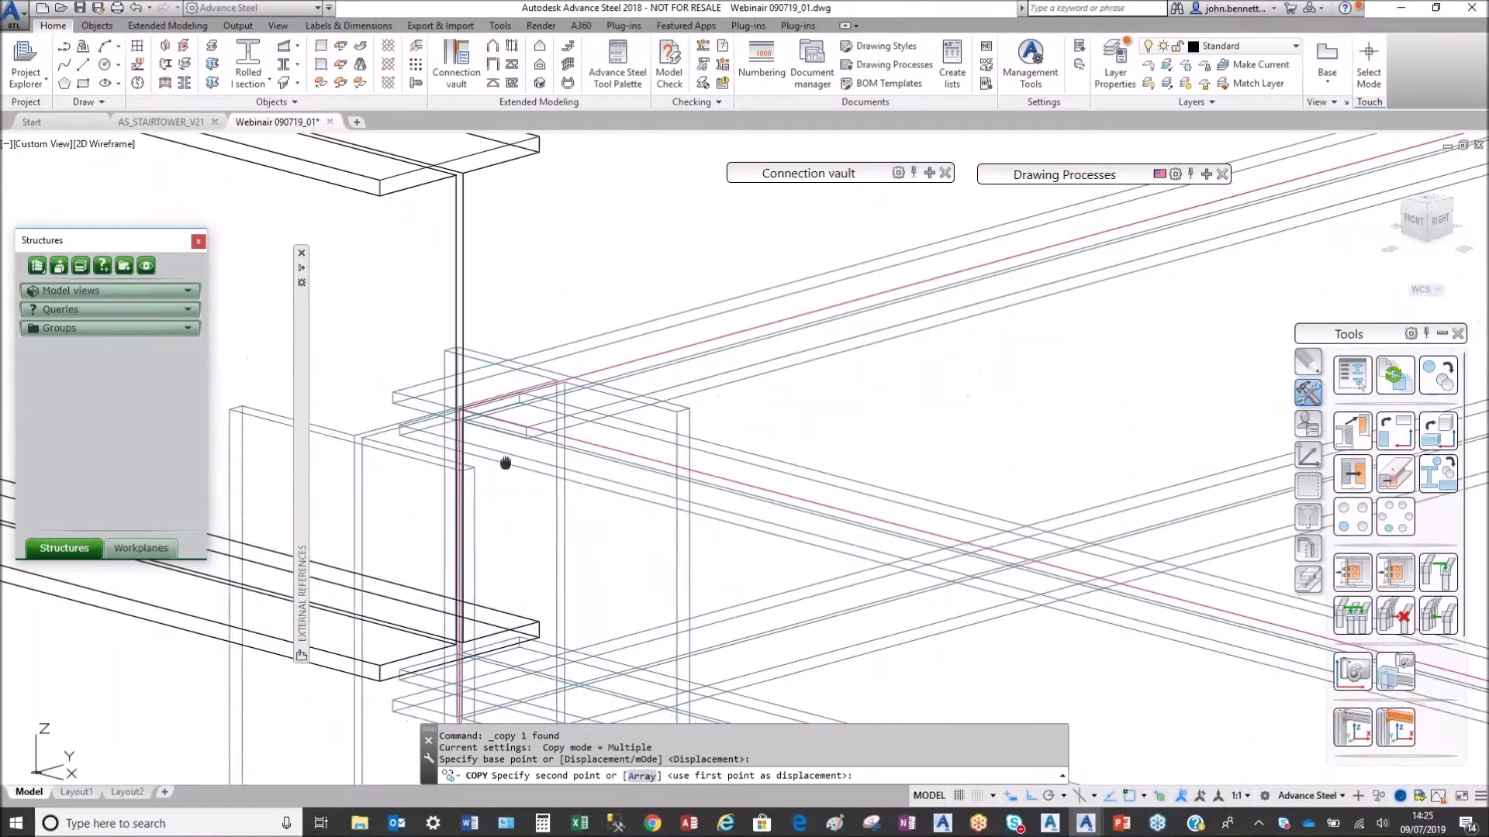
{"action": "left_click", "coordinate": [795, 318]}
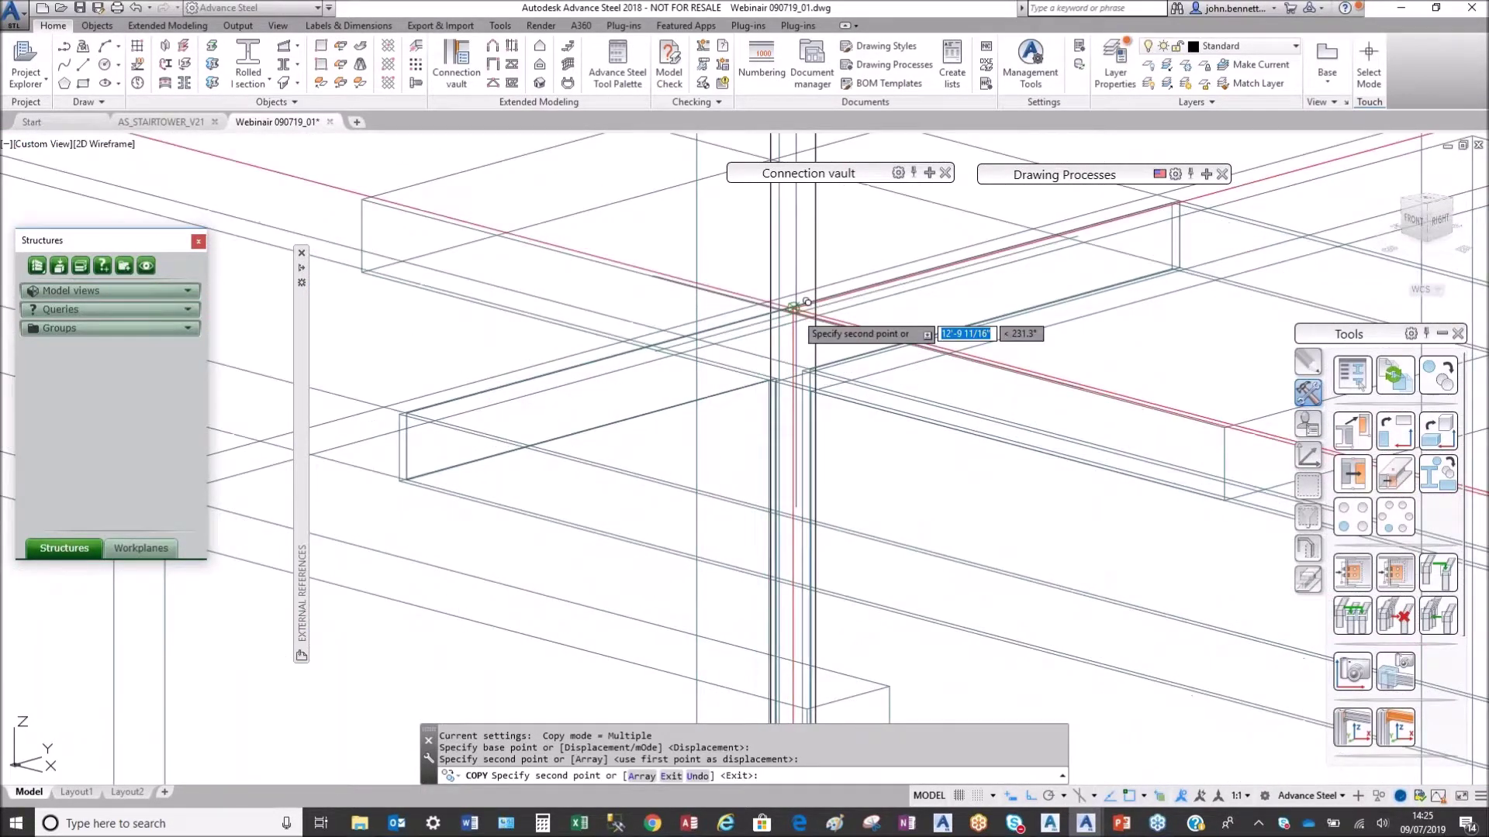
{"action": "right_click", "coordinate": [606, 309]}
{"action": "left_click", "coordinate": [642, 320]}
{"action": "scroll", "coordinate": [653, 373], "scroll_direction": "down", "scroll_amount": 6}
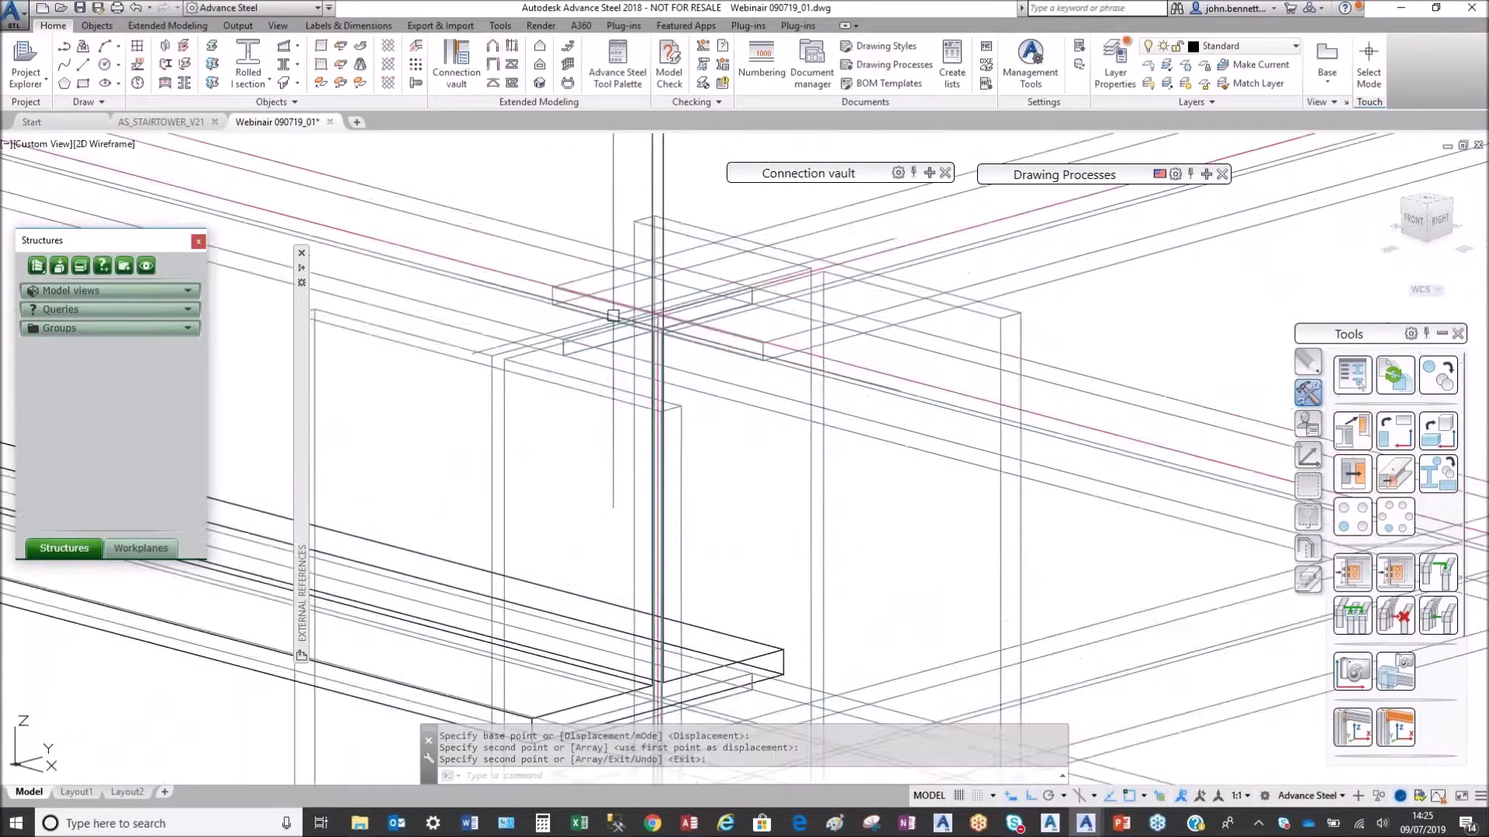
{"action": "scroll", "coordinate": [653, 373], "scroll_direction": "up", "scroll_amount": 6}
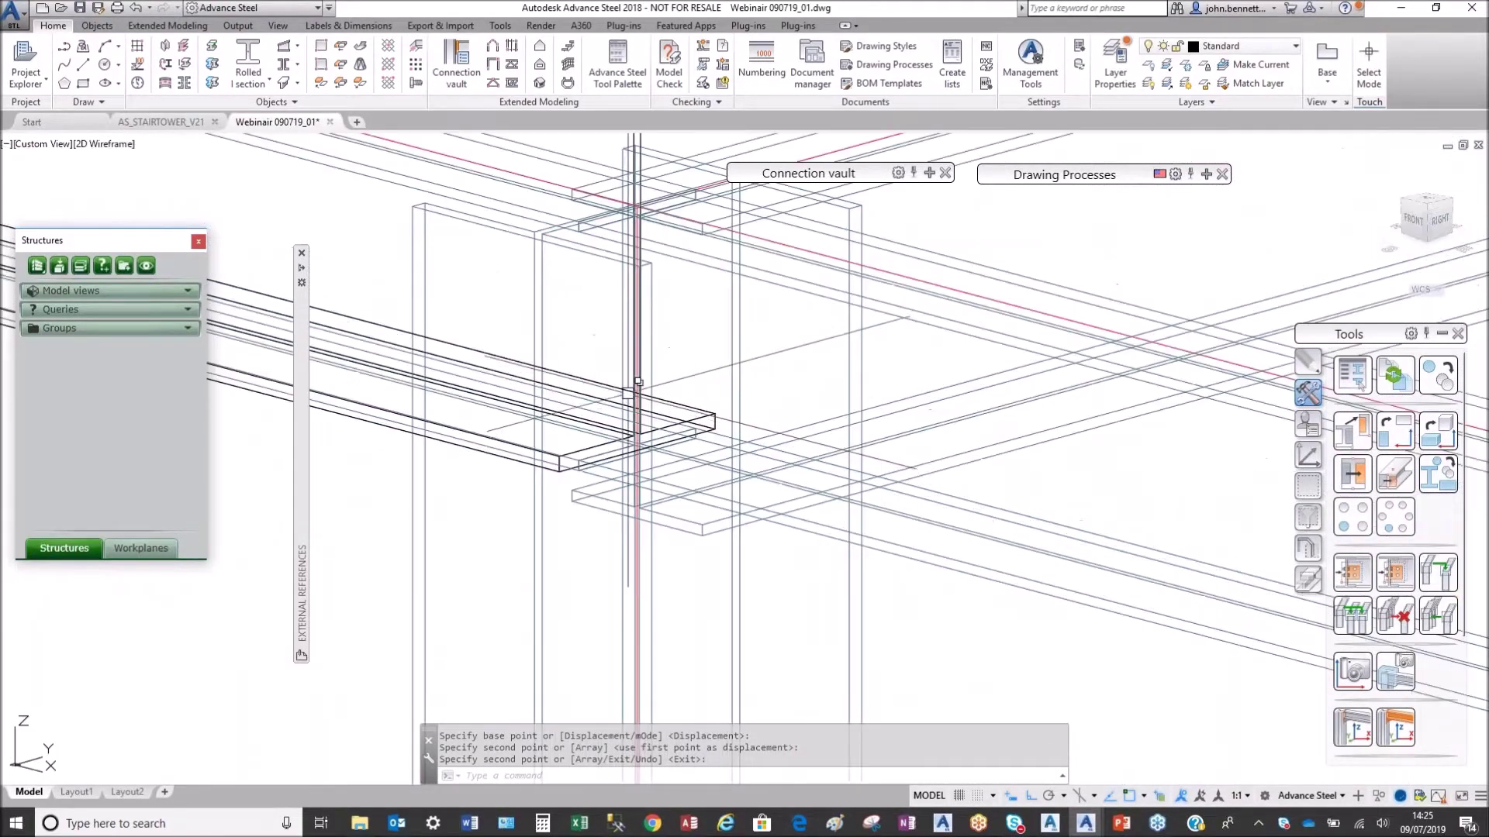
Step: Connect the end cross beam and the copied outward beam to the far-side corner column with a double side clip angle joint
{"action": "left_click", "coordinate": [929, 172]}
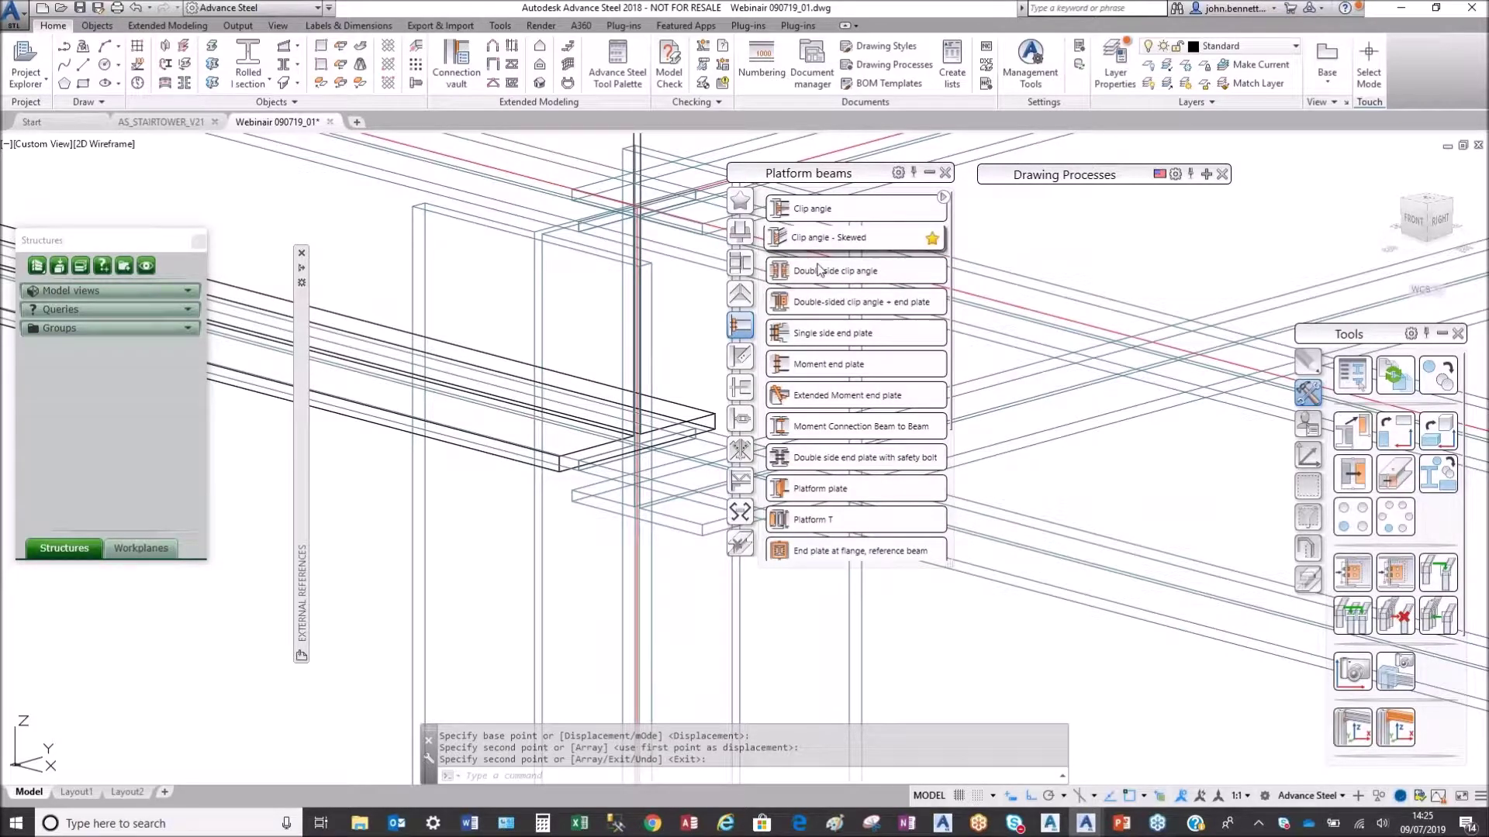
{"action": "left_click", "coordinate": [822, 237]}
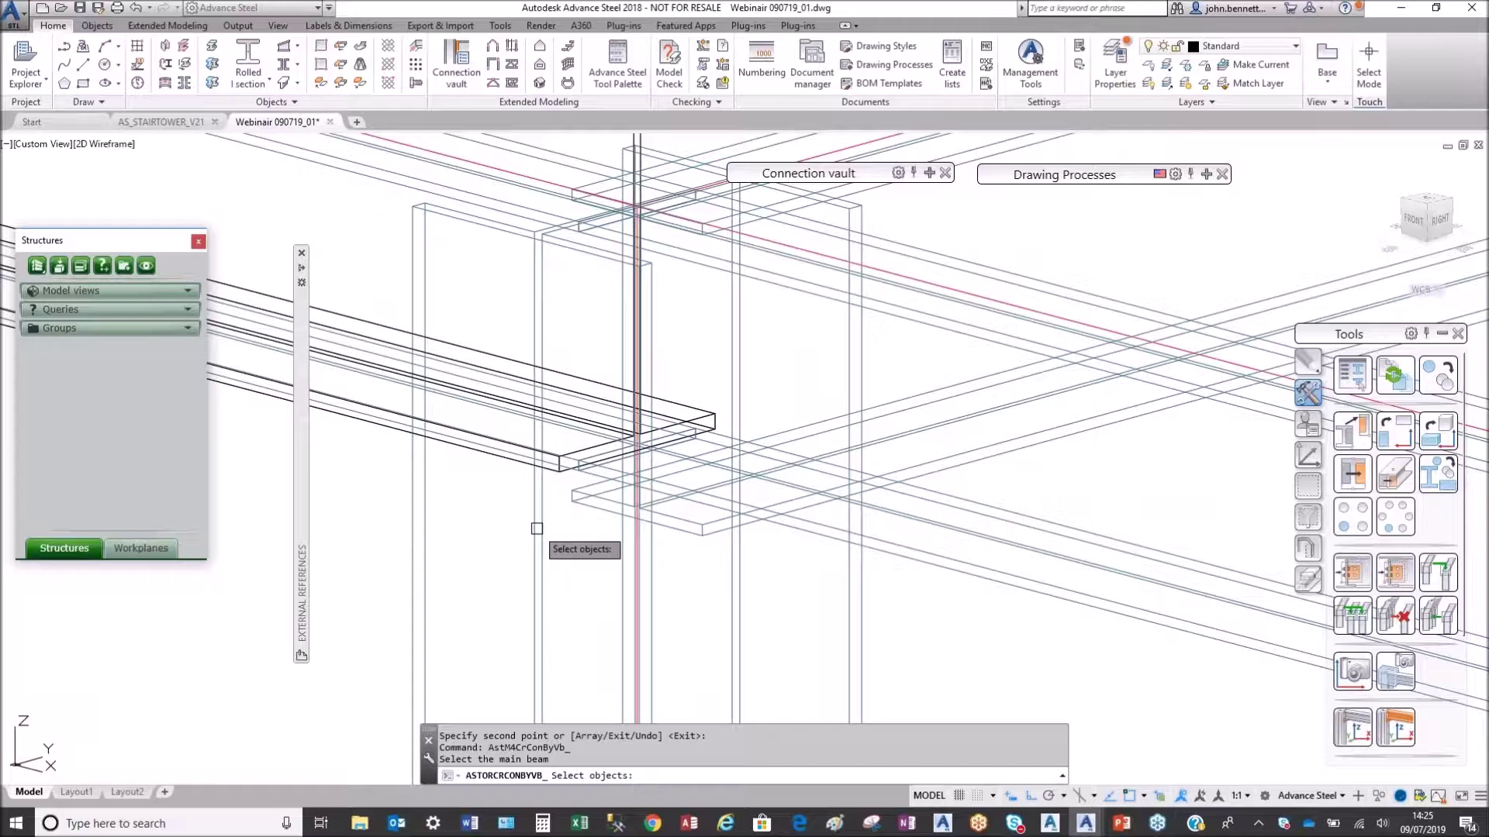
{"action": "left_click", "coordinate": [478, 509]}
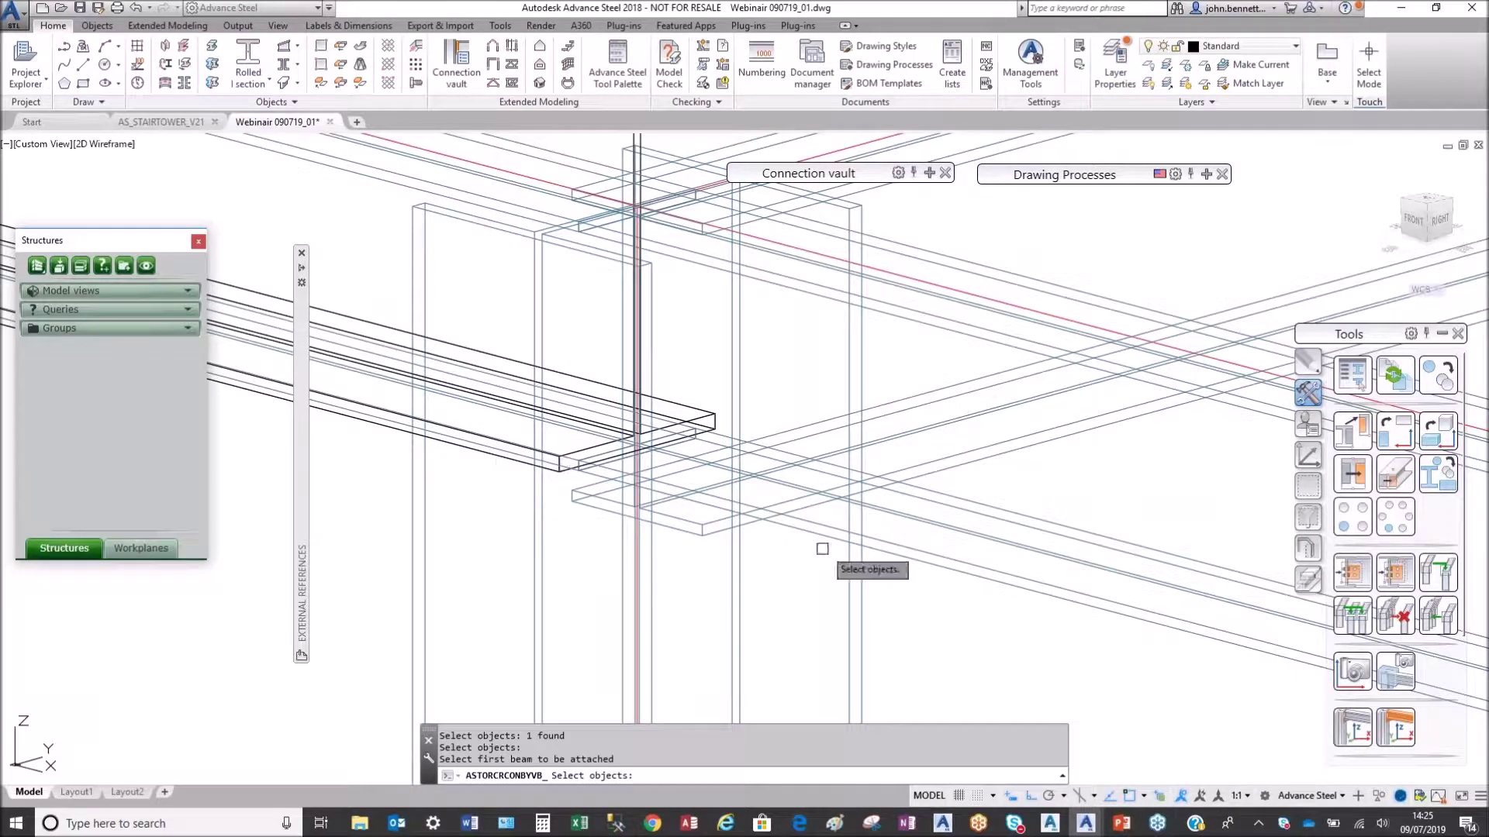
{"action": "left_click", "coordinate": [907, 564]}
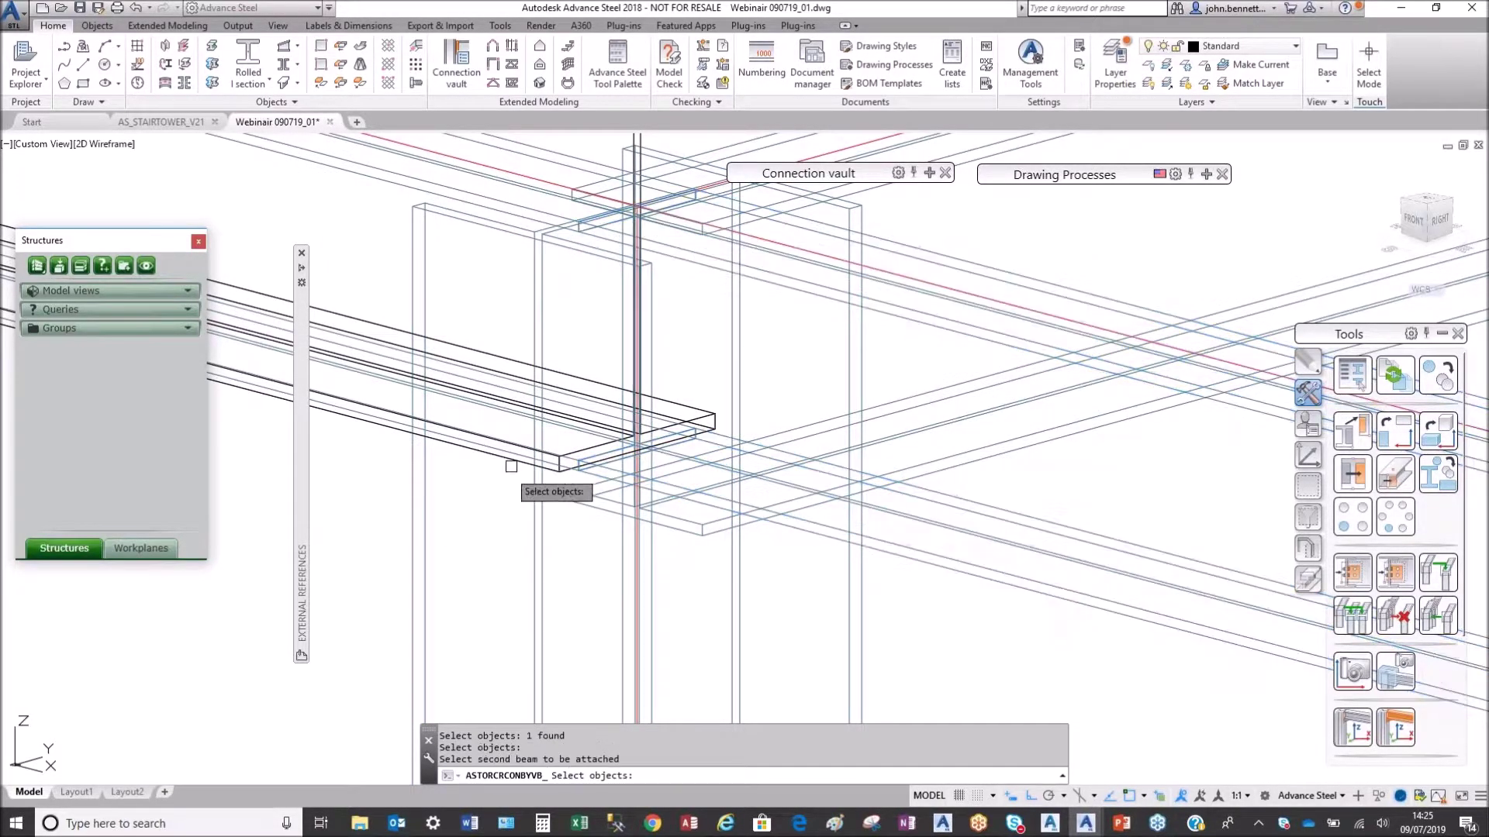
{"action": "scroll", "coordinate": [512, 464], "scroll_direction": "up", "scroll_amount": 2}
{"action": "left_click", "coordinate": [516, 461]}
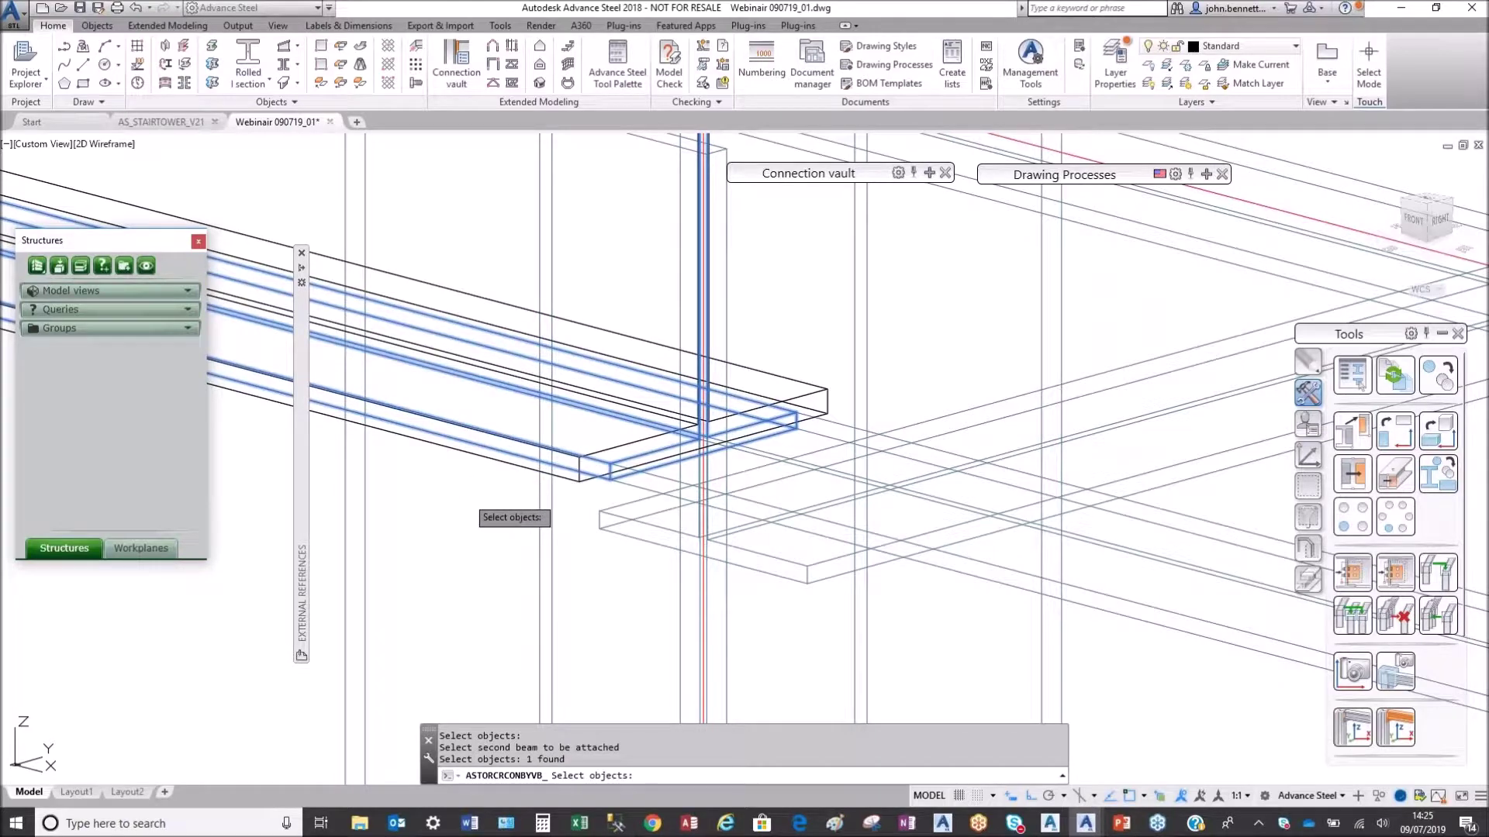
{"action": "key", "text": "Return"}
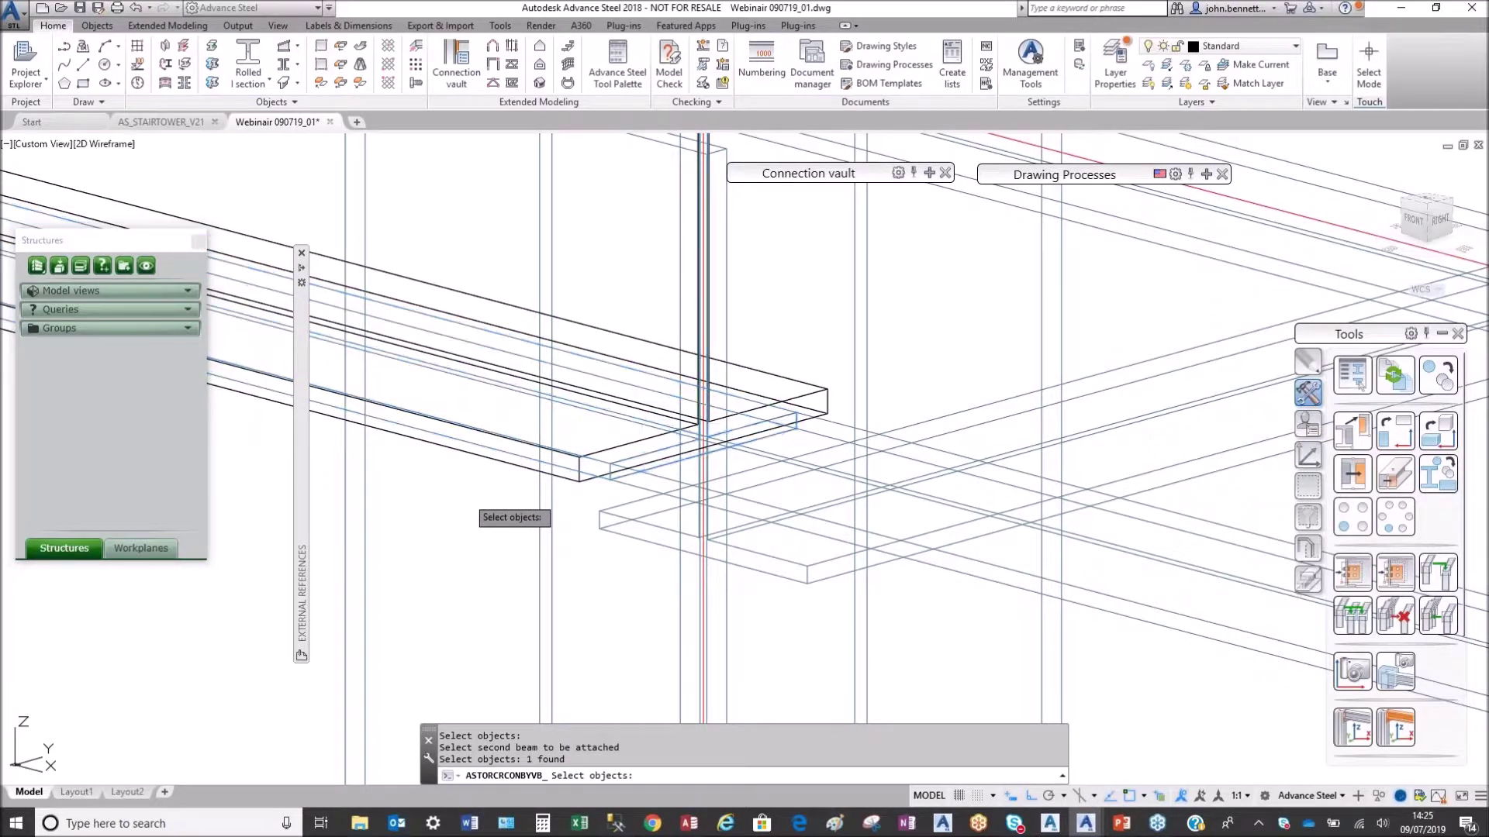
{"action": "left_click", "coordinate": [1130, 432]}
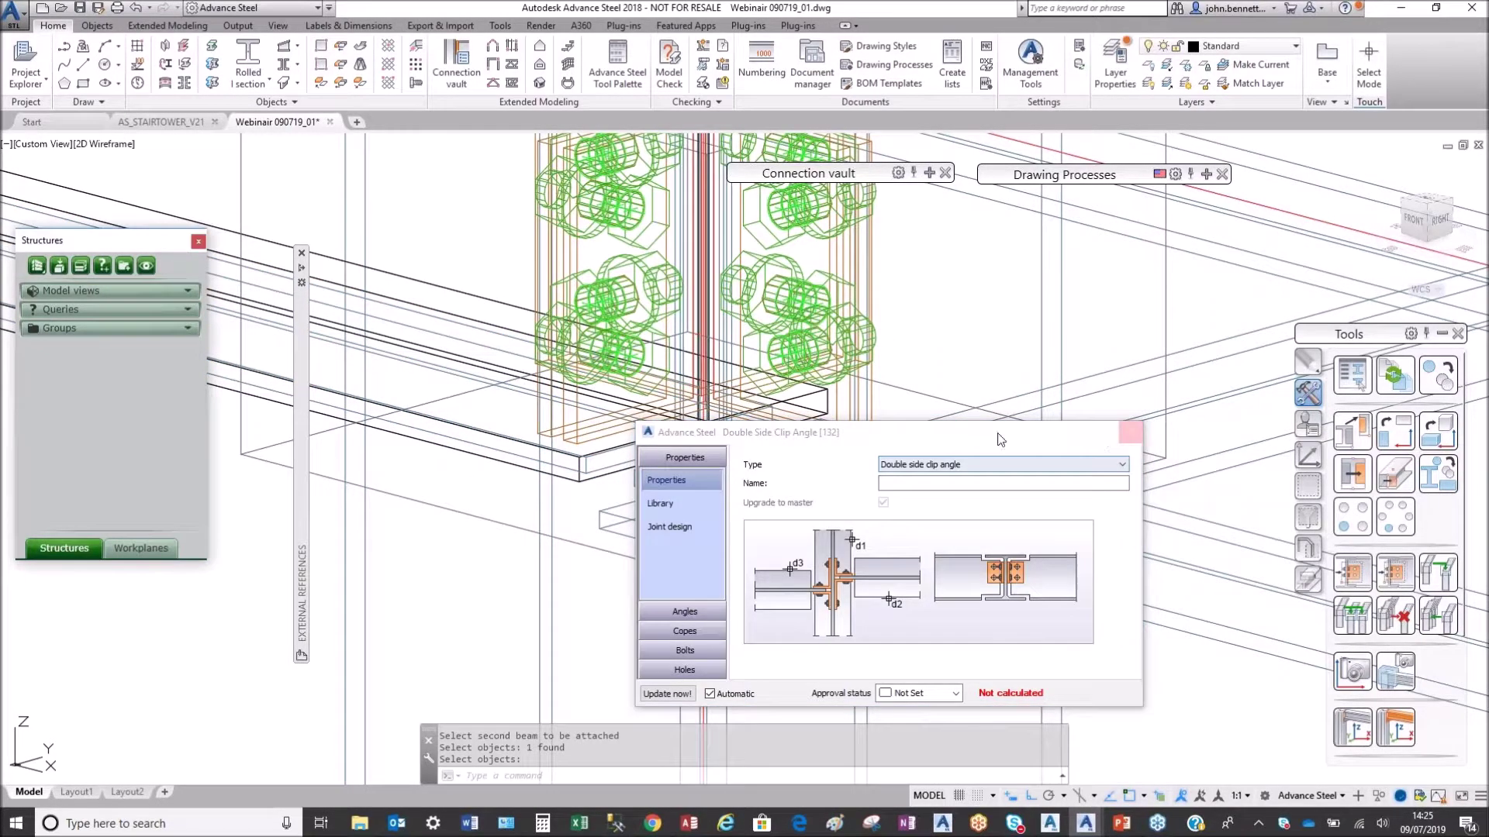
{"action": "scroll", "coordinate": [613, 427], "scroll_direction": "down", "scroll_amount": 5}
{"action": "scroll", "coordinate": [508, 365], "scroll_direction": "down", "scroll_amount": 2}
{"action": "scroll", "coordinate": [567, 402], "scroll_direction": "up", "scroll_amount": 4}
{"action": "middle_click_drag", "start_coordinate": [555, 407], "coordinate": [463, 417]}
{"action": "scroll", "coordinate": [463, 417], "scroll_direction": "up", "scroll_amount": 2}
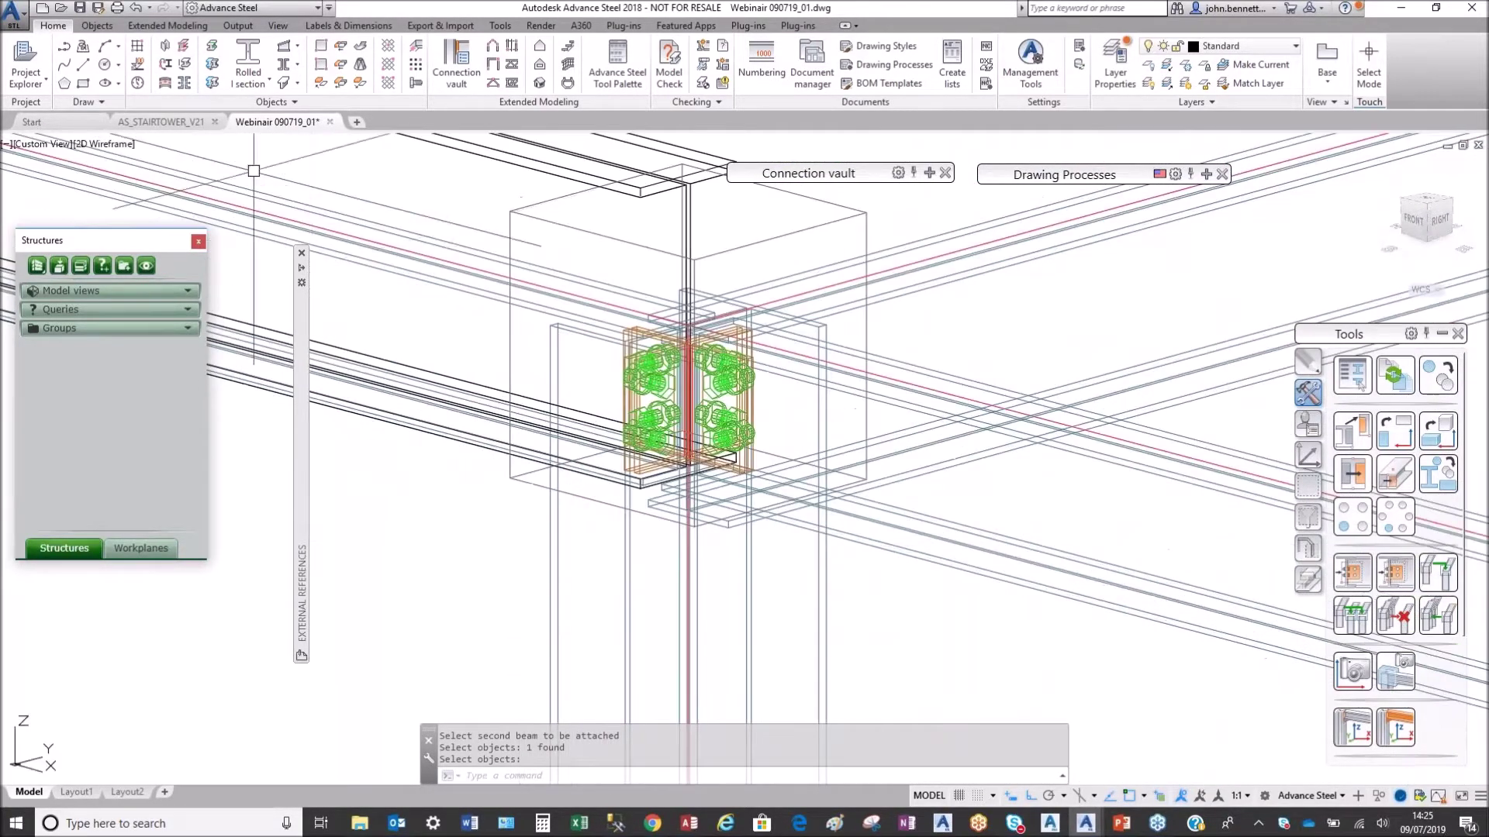
Step: Save and close the extended pipe rack drawing, and switch to AutoCAD Plant 3D
{"action": "left_click", "coordinate": [79, 9]}
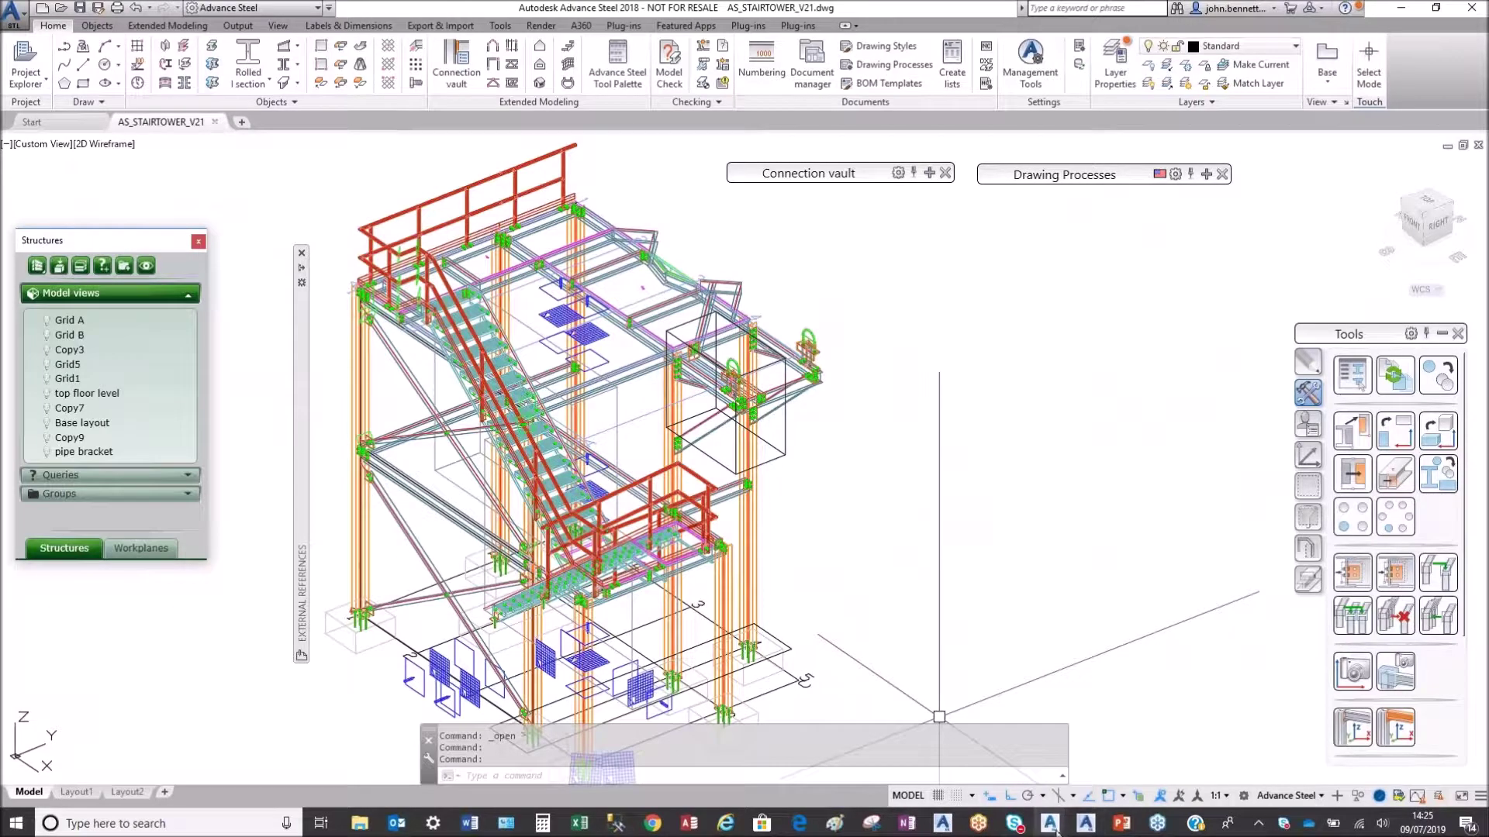
{"action": "mouse_move", "coordinate": [1051, 826]}
{"action": "left_click", "coordinate": [1030, 789]}
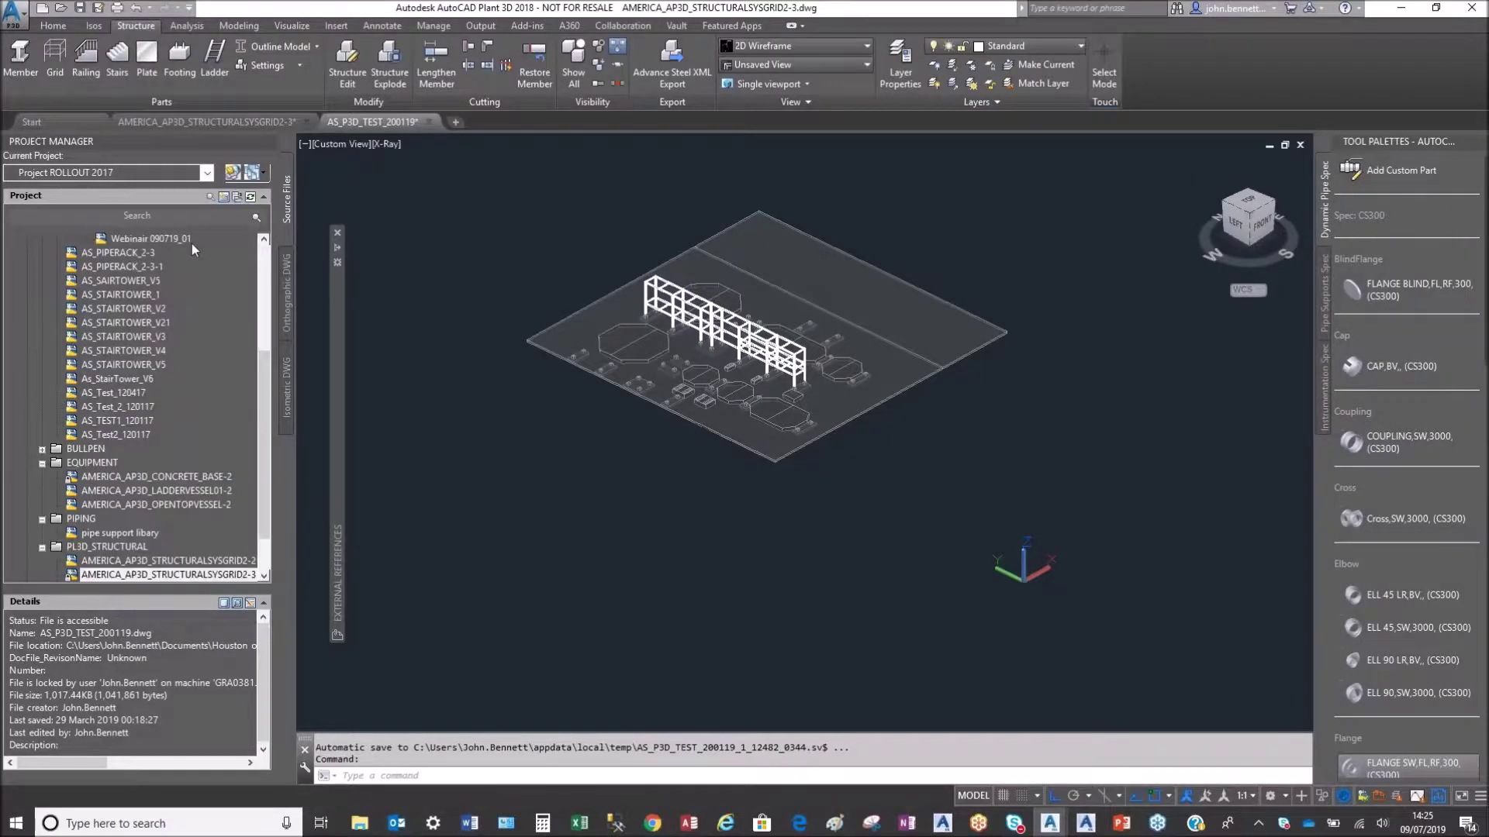
Step: Open the Webinair 090719_01 drawing from the AS-STEEL-PIPERACK project folder as read-only, without updating the project data
{"action": "scroll", "coordinate": [159, 372], "scroll_direction": "up", "scroll_amount": 2}
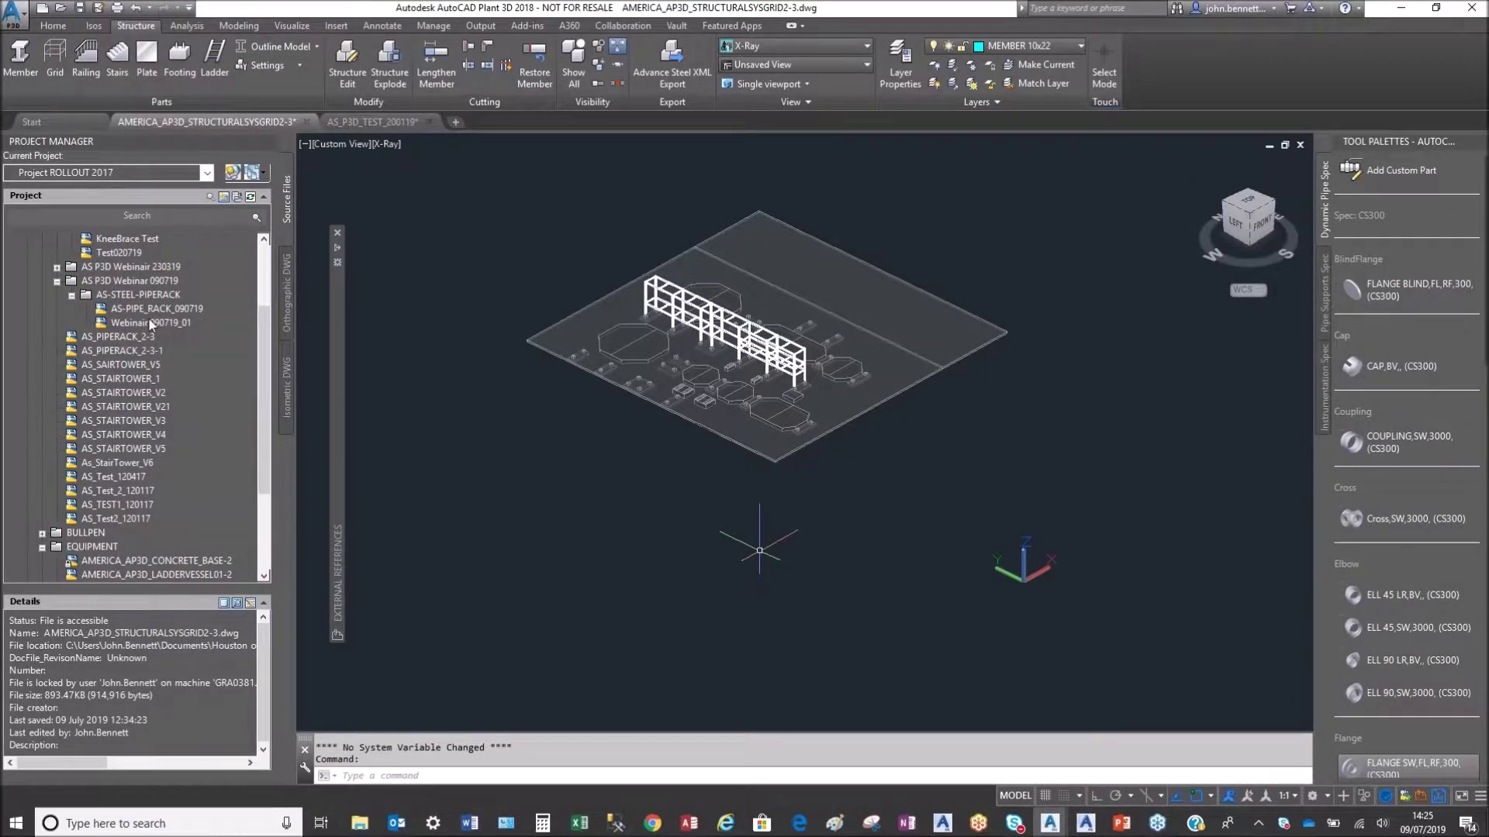
{"action": "left_click", "coordinate": [130, 324]}
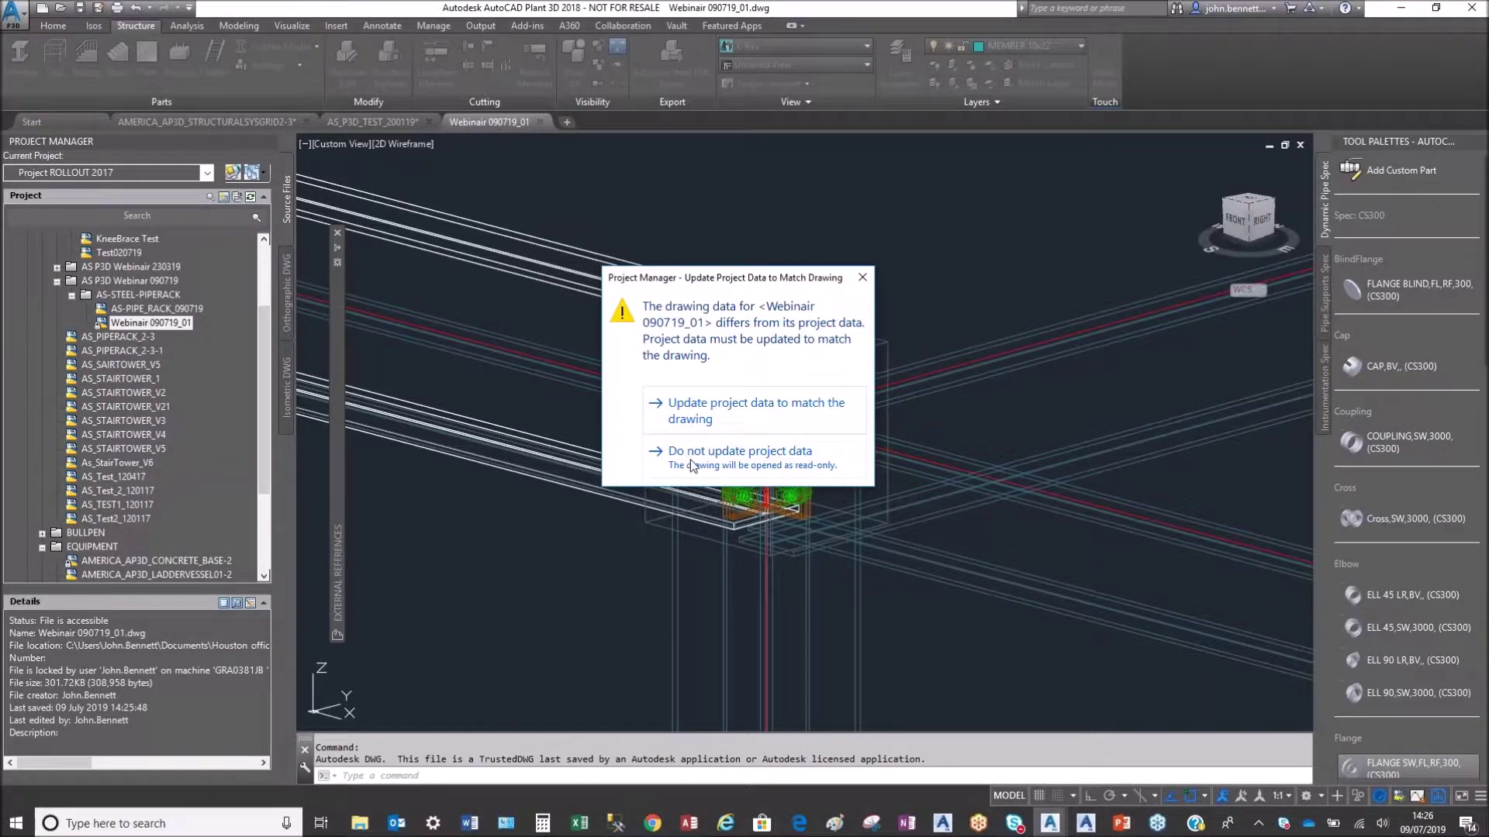
{"action": "left_click", "coordinate": [690, 453]}
Step: Erase the white beam that ends above the bolted joint at the top of the corner column, and check the rack
{"action": "left_click", "coordinate": [564, 296]}
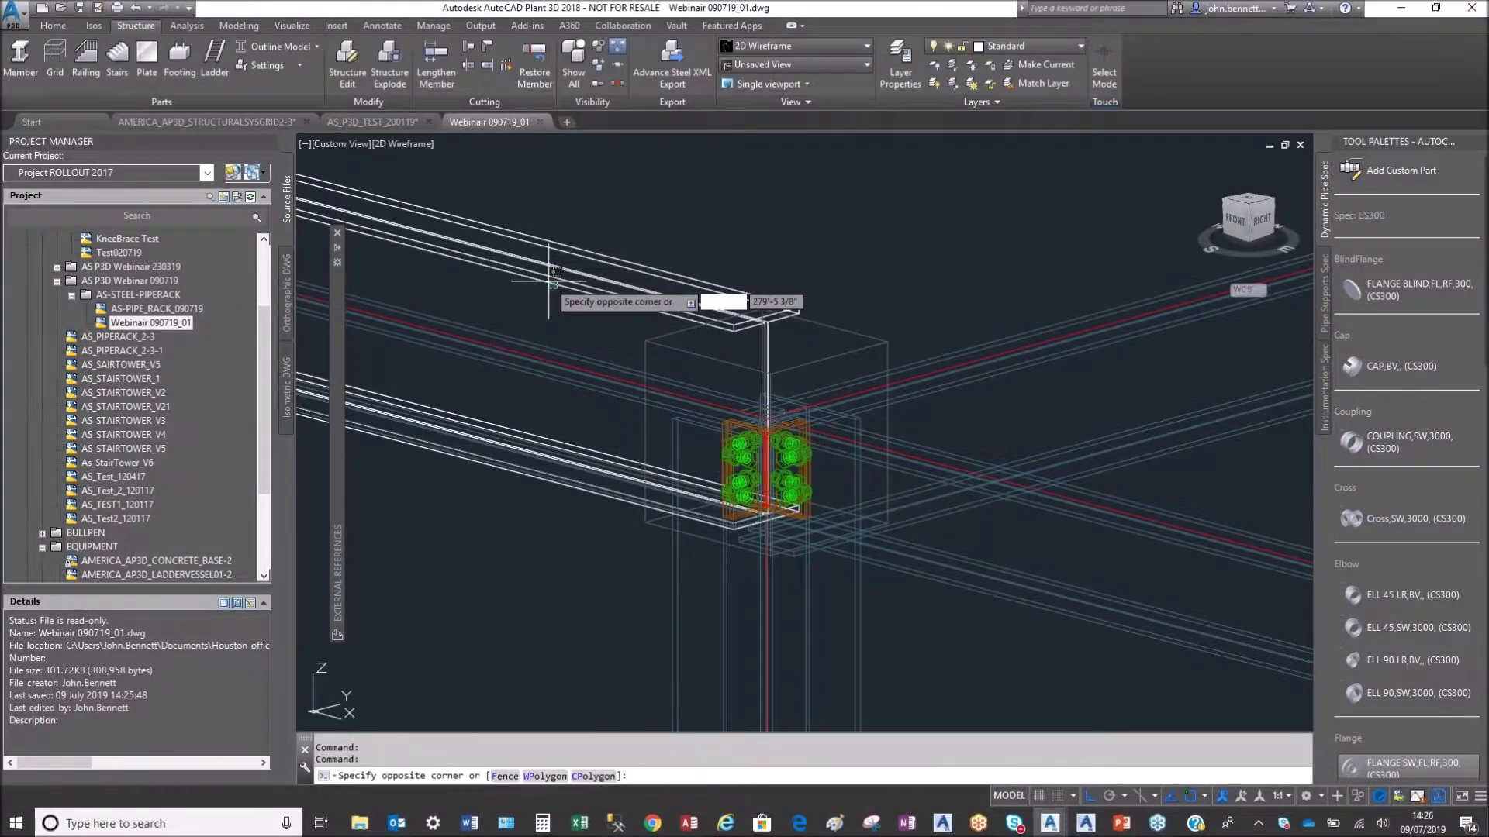
{"action": "left_click", "coordinate": [465, 297]}
{"action": "key", "text": "Delete"}
{"action": "scroll", "coordinate": [527, 317], "scroll_direction": "down", "scroll_amount": 6}
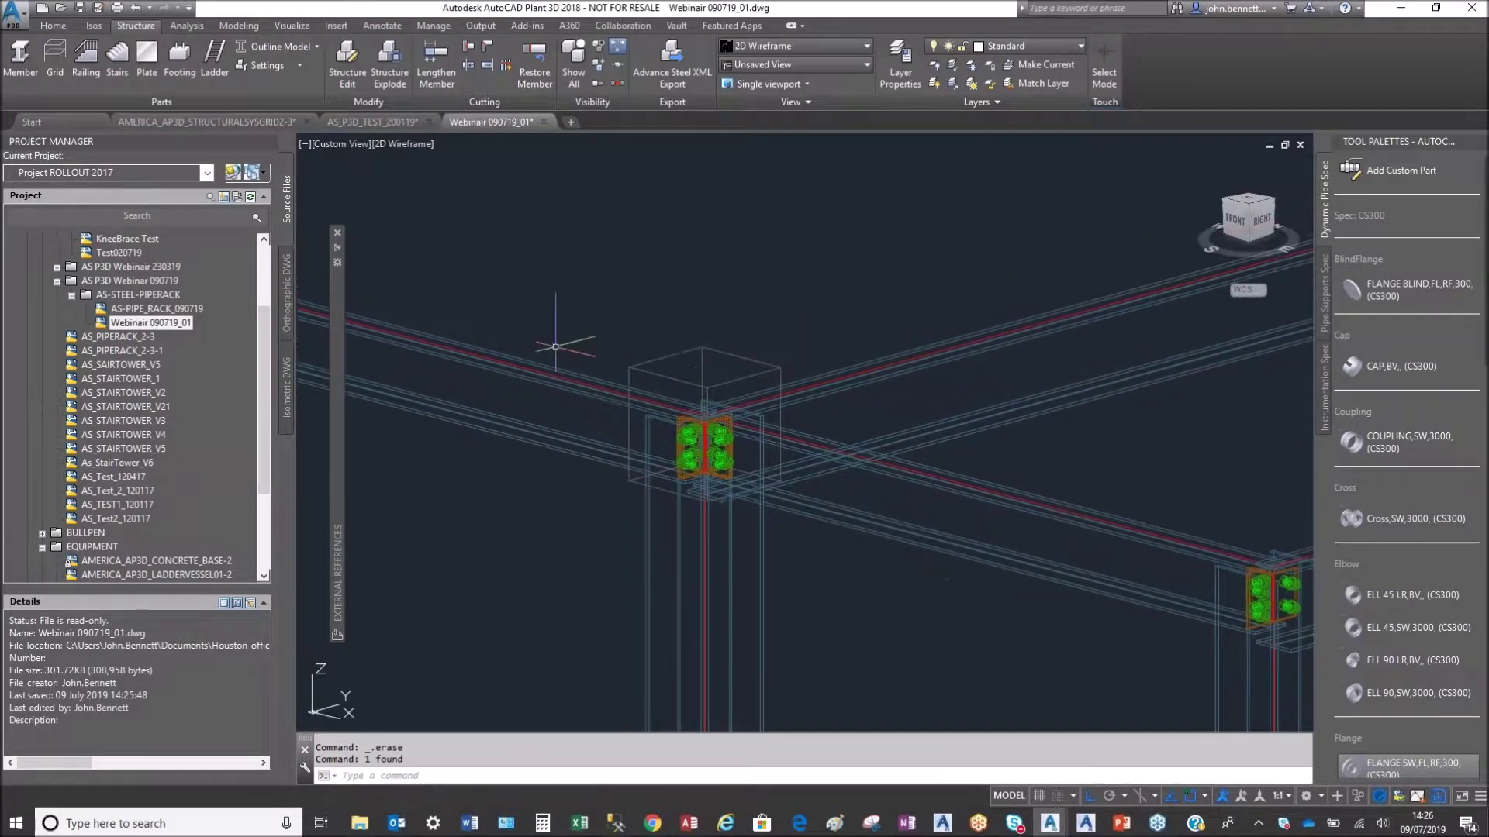
{"action": "middle_click_drag", "start_coordinate": [551, 372], "coordinate": [512, 299]}
{"action": "scroll", "coordinate": [540, 353], "scroll_direction": "down", "scroll_amount": 3}
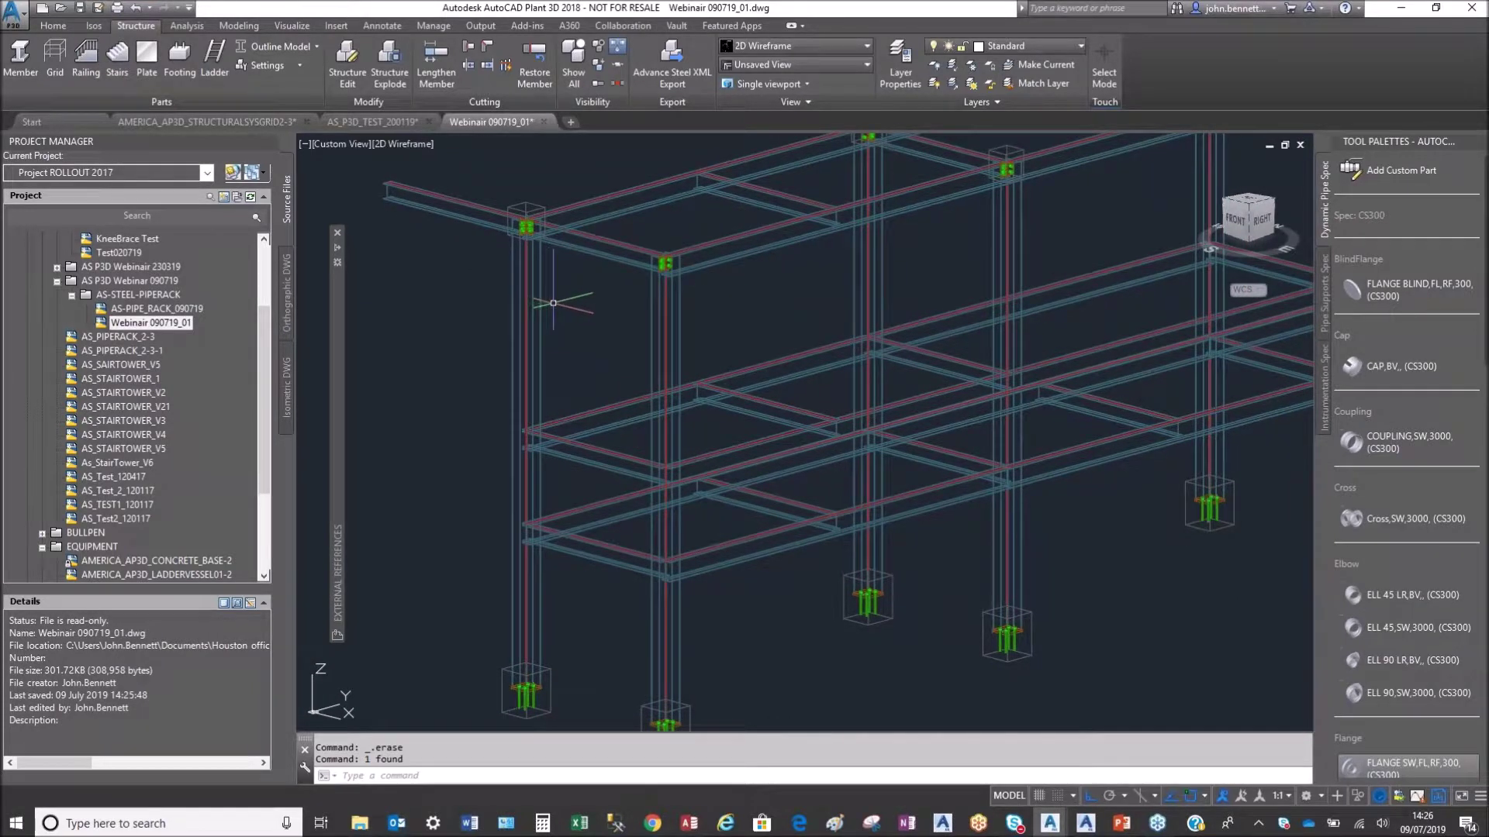
{"action": "mouse_move", "coordinate": [561, 312]}
{"action": "middle_mouse_down"}
{"action": "mouse_move", "coordinate": [548, 295]}
{"action": "mouse_move", "coordinate": [568, 306]}
{"action": "middle_mouse_up"}
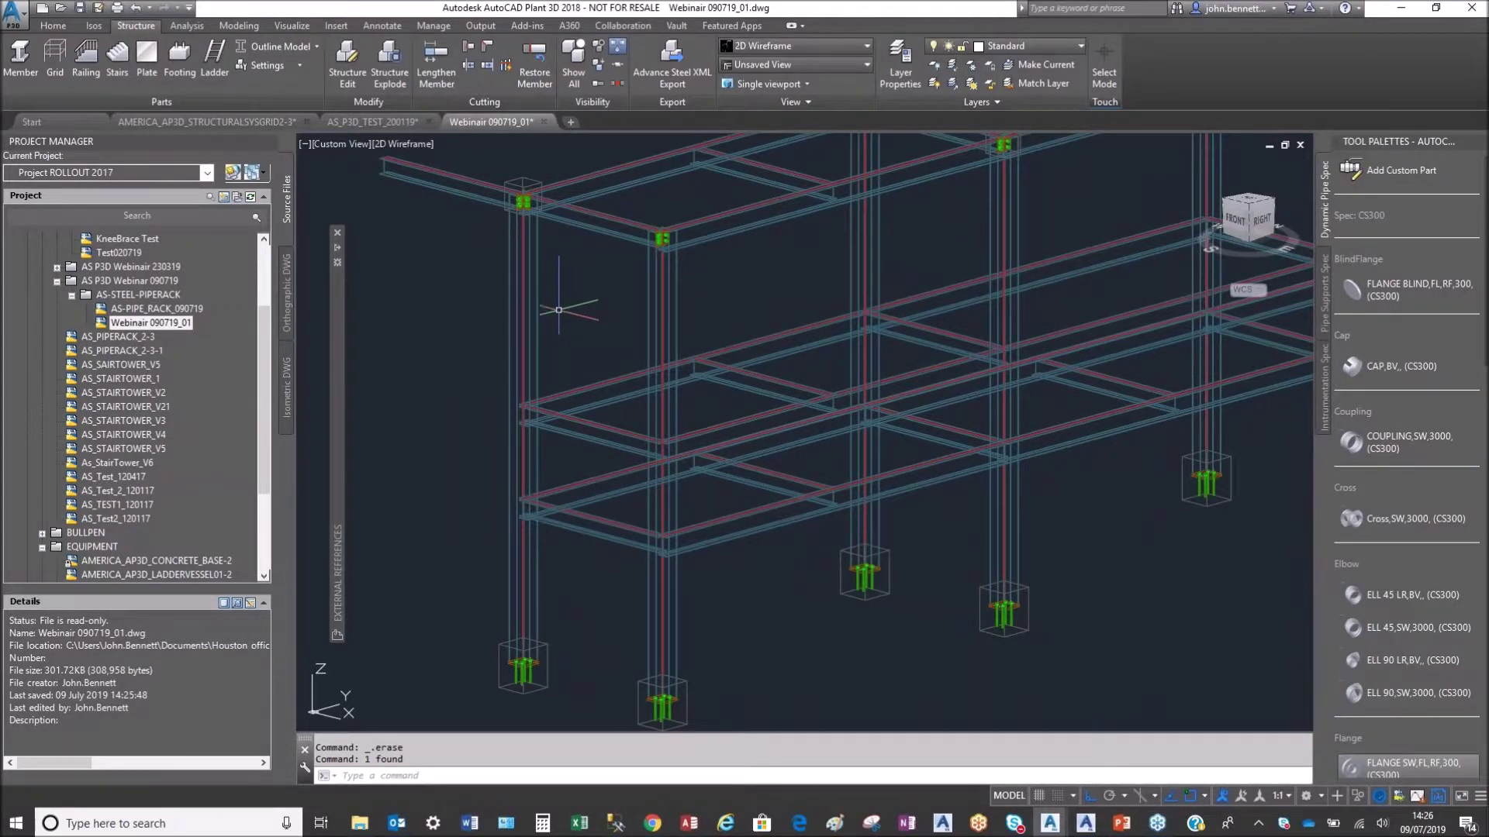
Step: Open the STEEL_STAIR_VESSEL_1 drawing from the PL3D_STRUCTURAL project folder
{"action": "left_click_drag", "start_coordinate": [262, 400], "coordinate": [281, 490]}
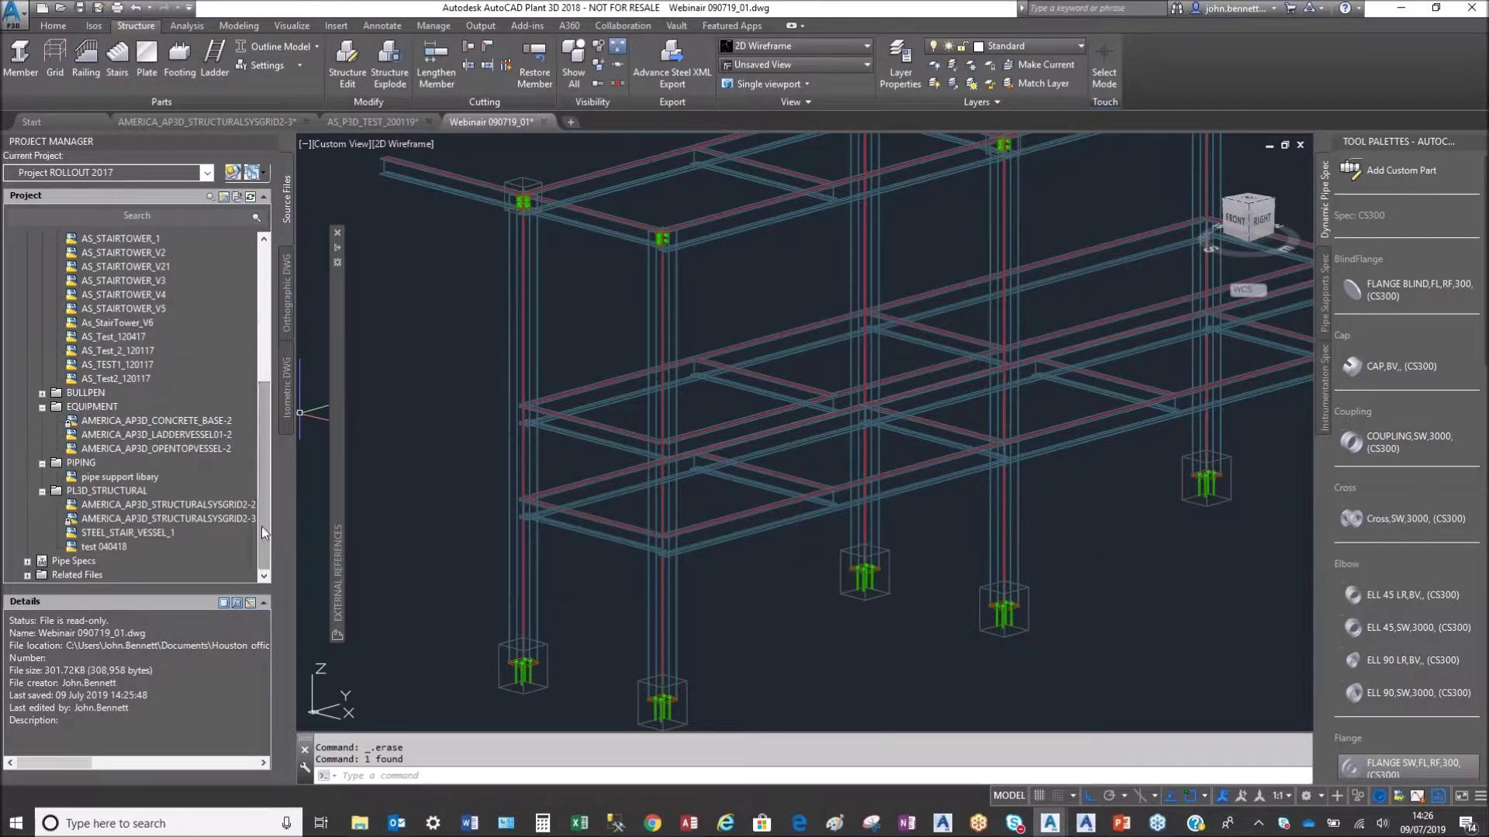
{"action": "left_click", "coordinate": [144, 532]}
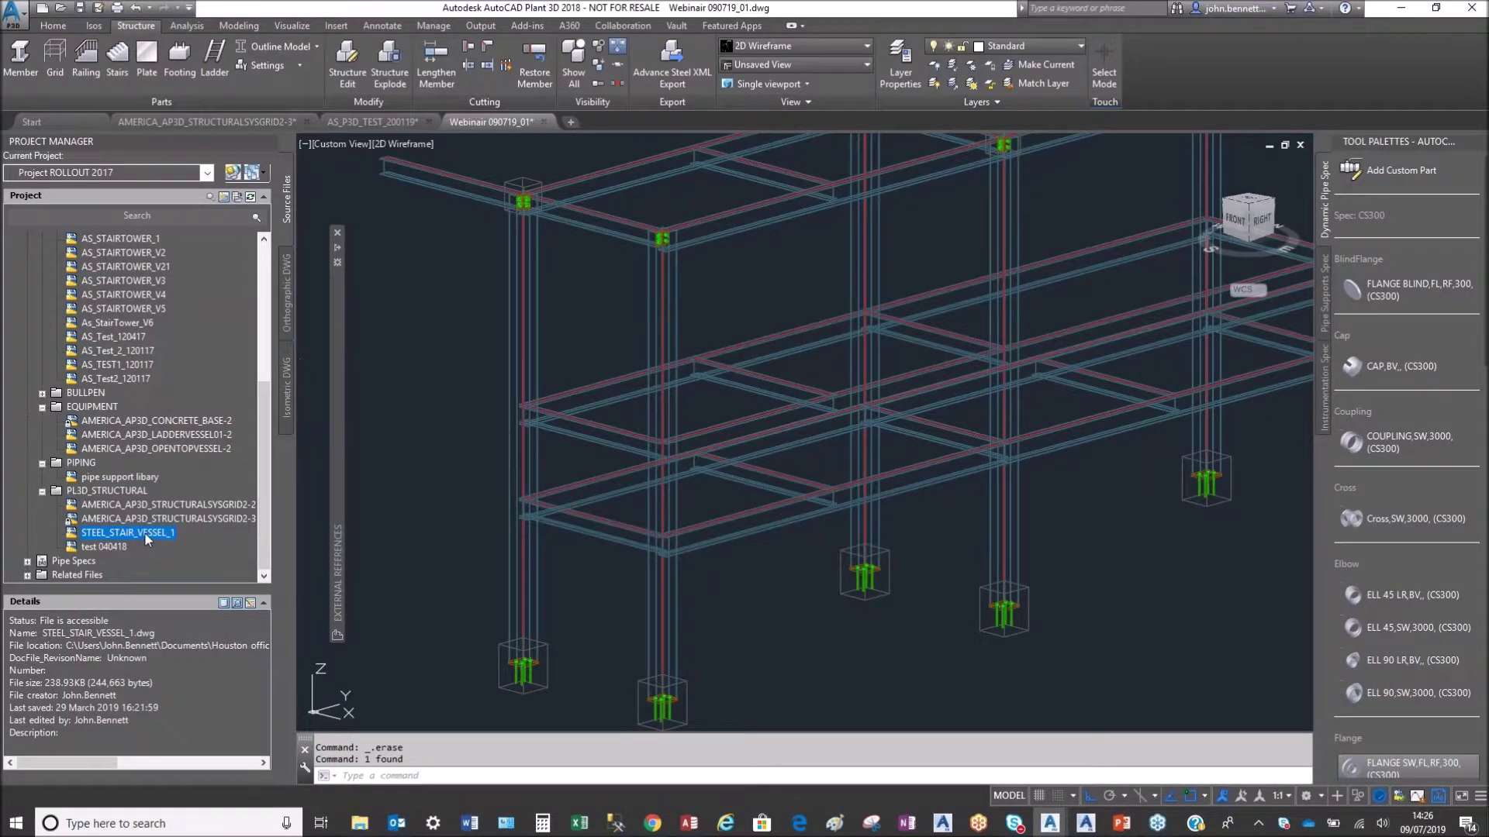
{"action": "double_click", "coordinate": [82, 535]}
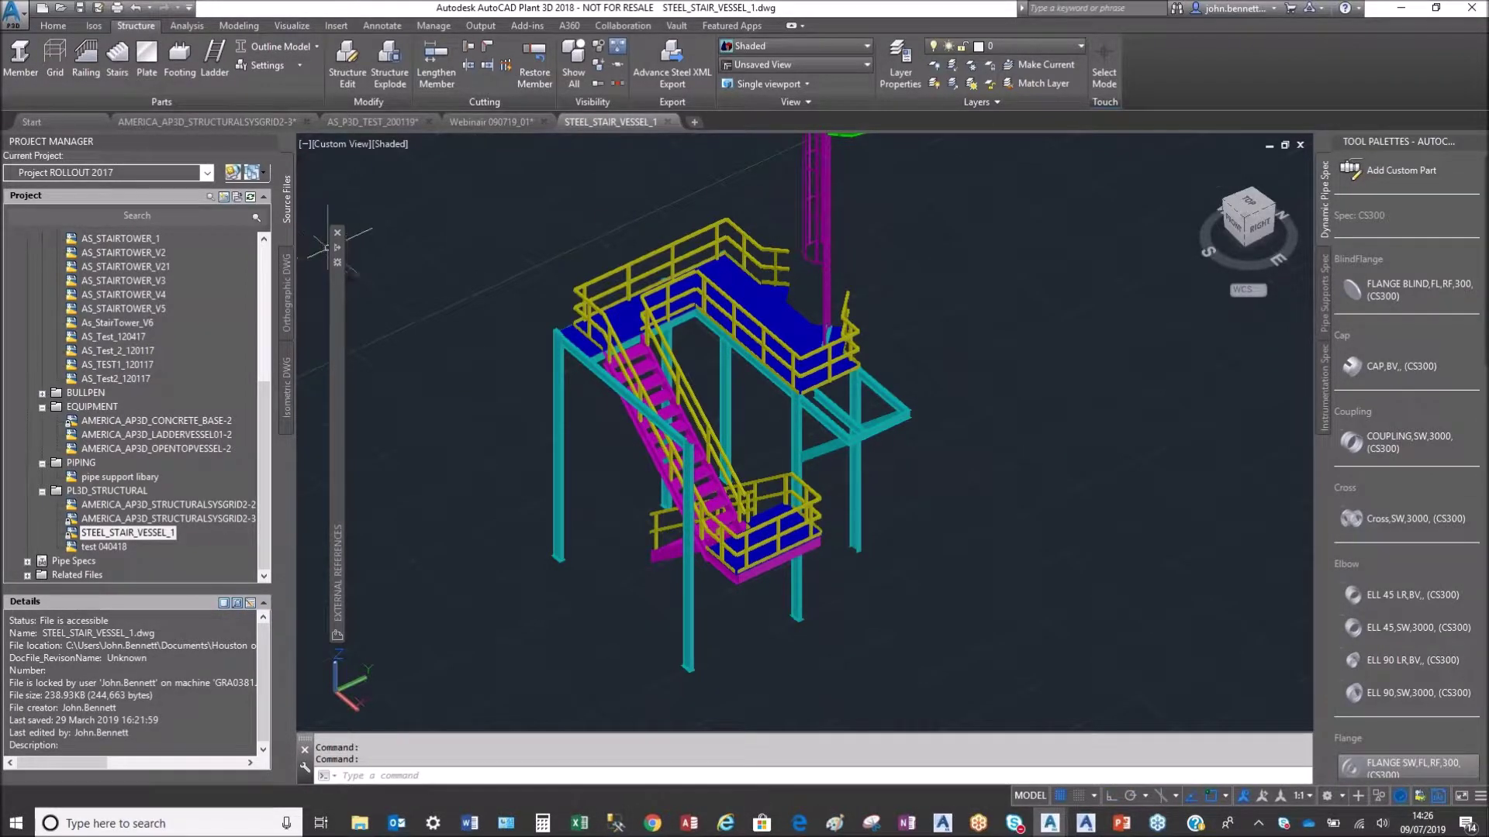
Step: Attach AMERICA_AP3D_LADDERVESSEL01-2.dwg from the EQUIPMENT folder as an external reference, keeping the attachment type, relative path, scale 1 and insertion point 0,0,0
{"action": "mouse_move", "coordinate": [338, 254]}
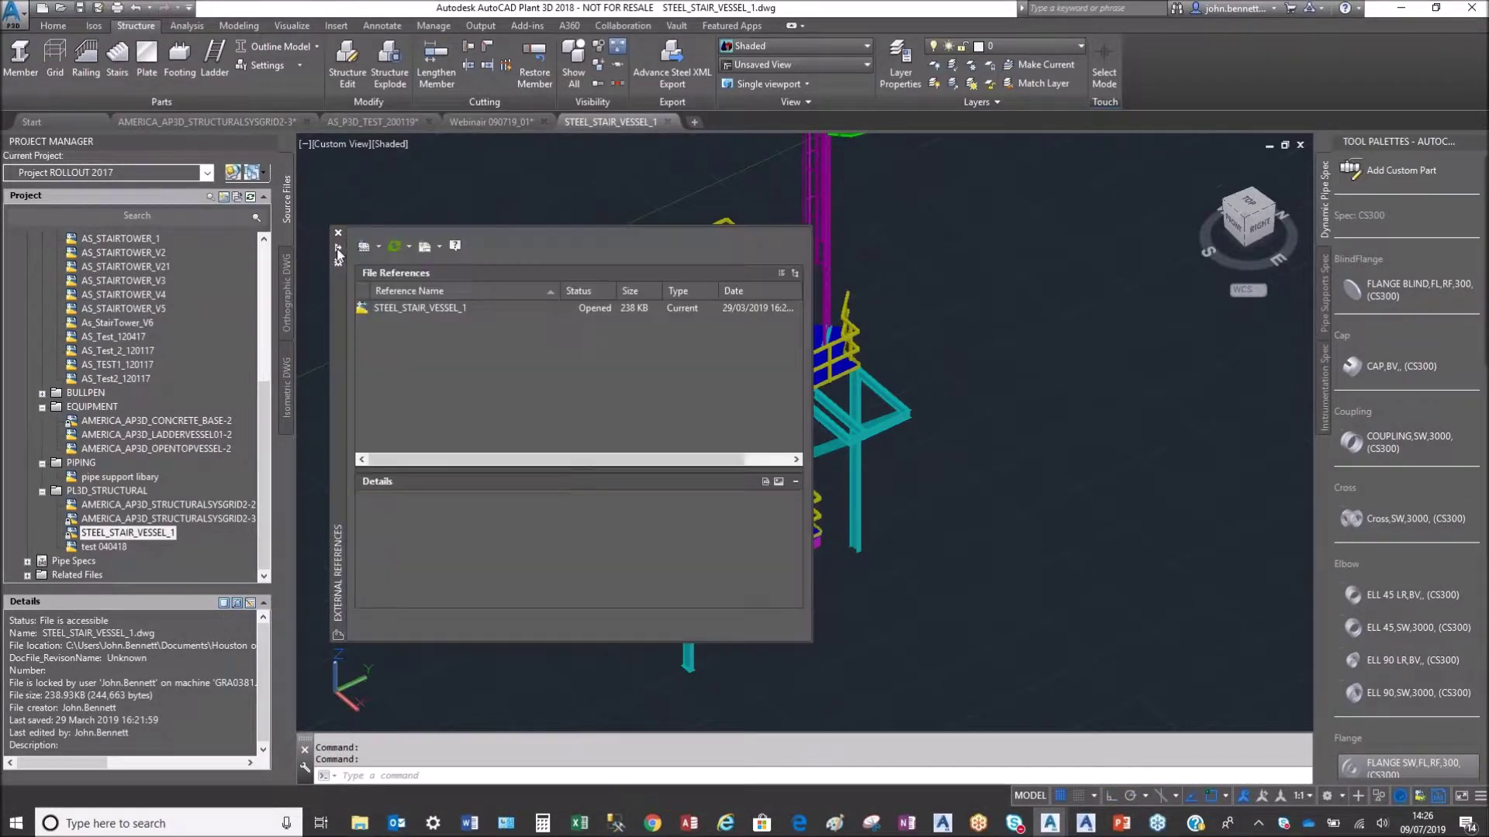
{"action": "left_click", "coordinate": [378, 246]}
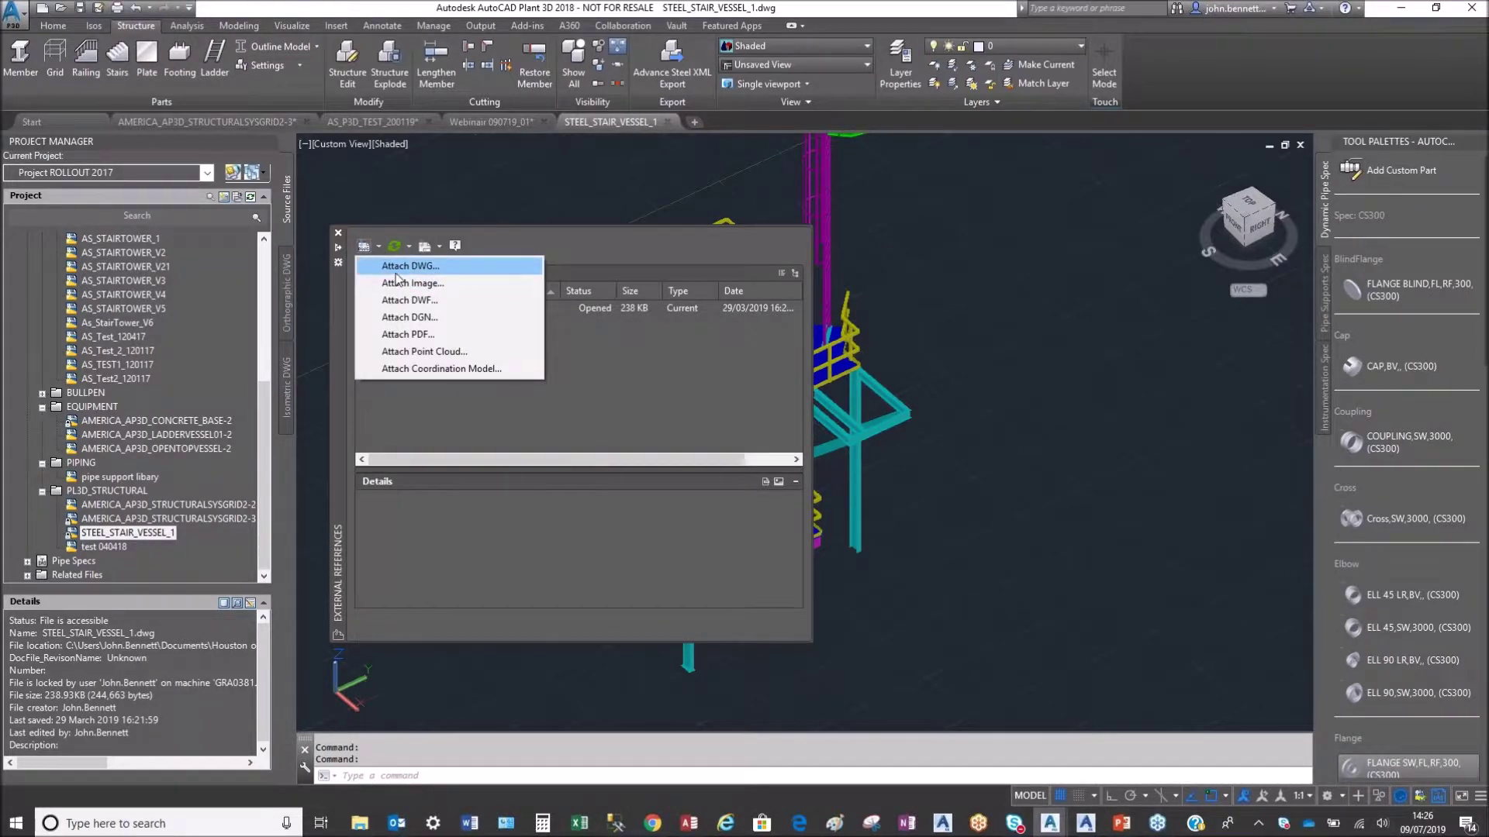
{"action": "left_click", "coordinate": [392, 266]}
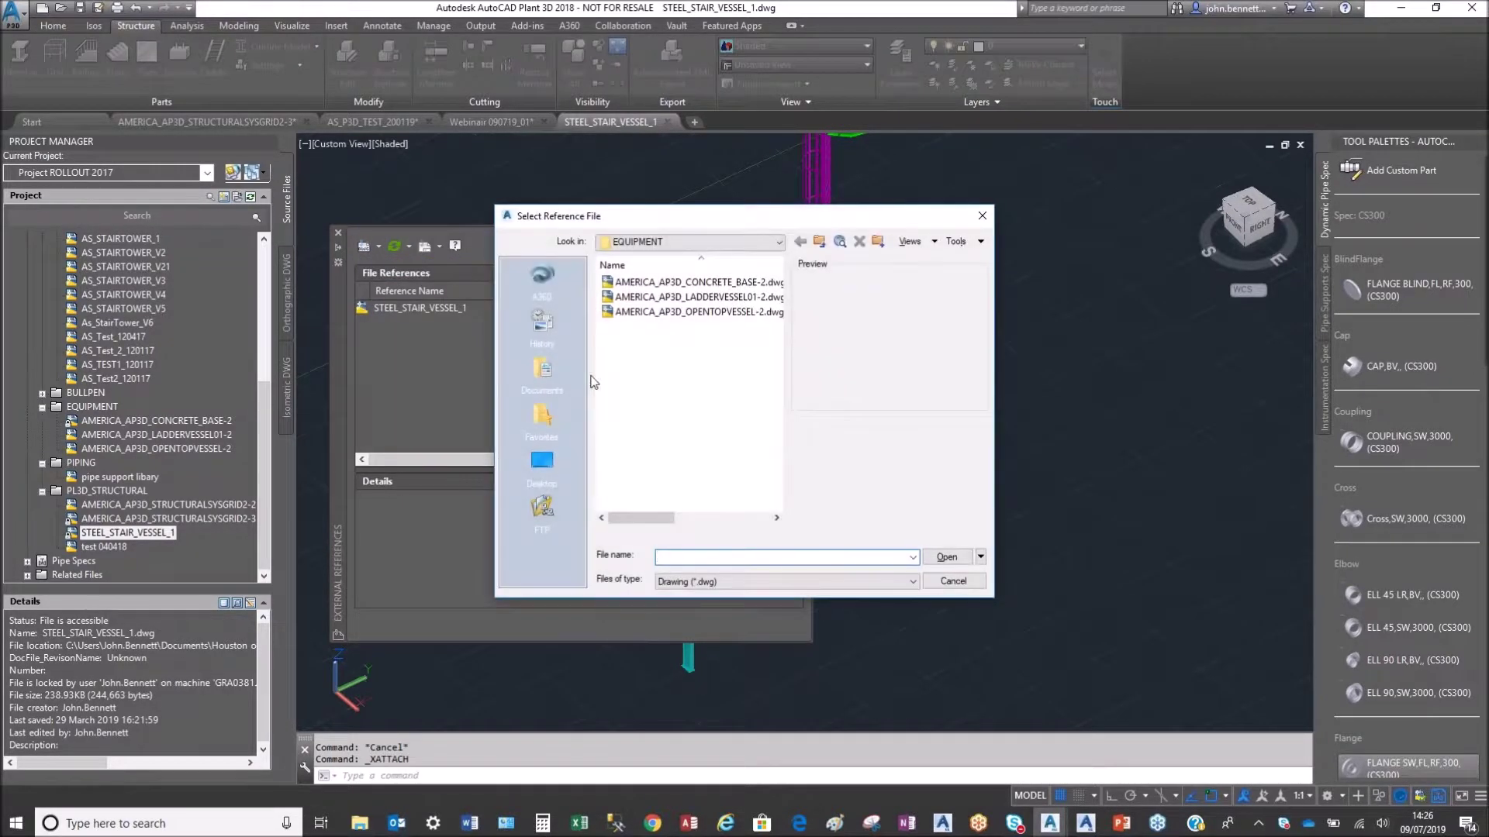
{"action": "left_click", "coordinate": [626, 298]}
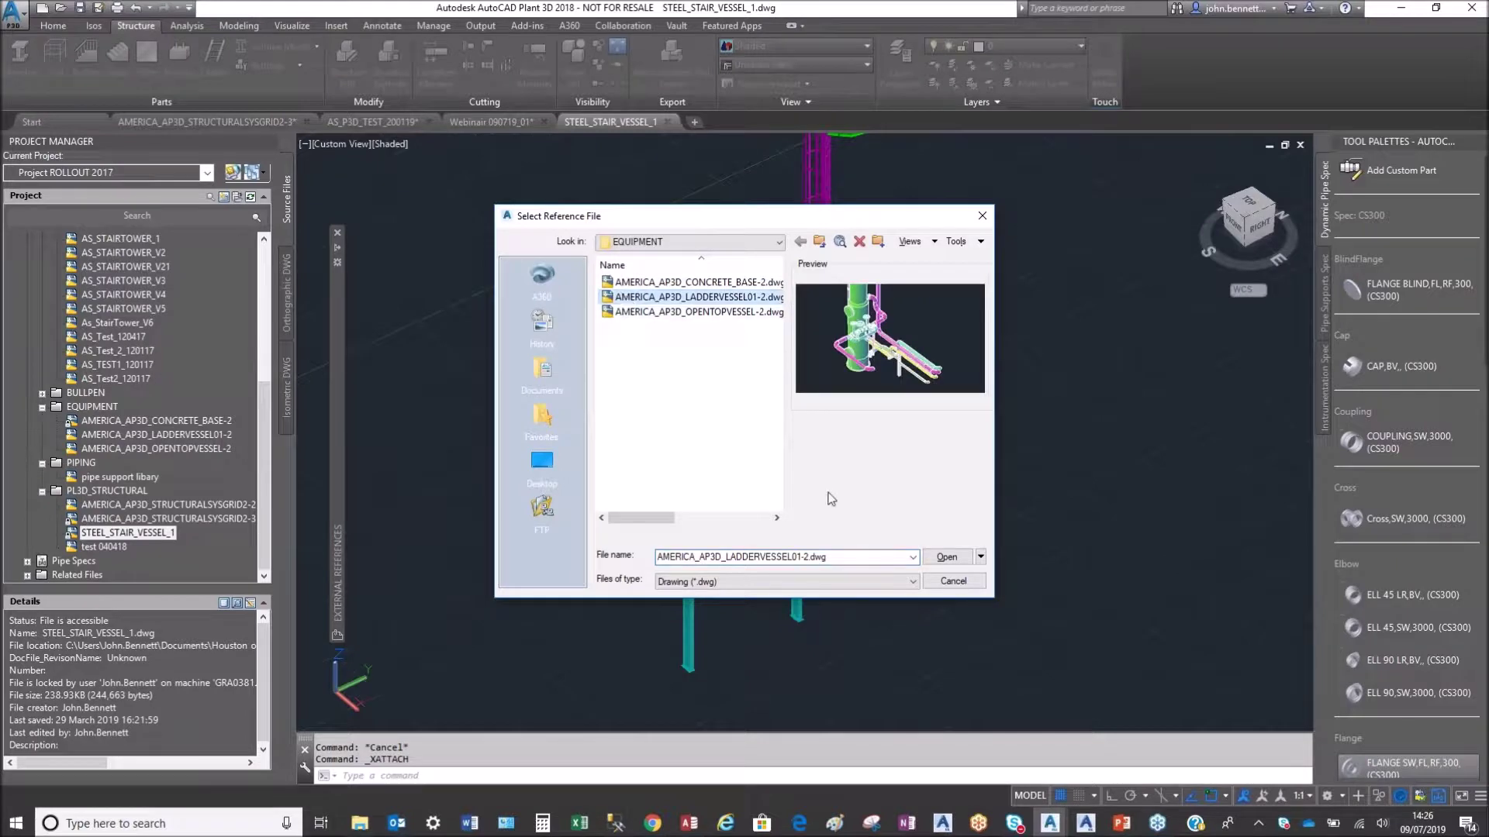
{"action": "left_click", "coordinate": [939, 559]}
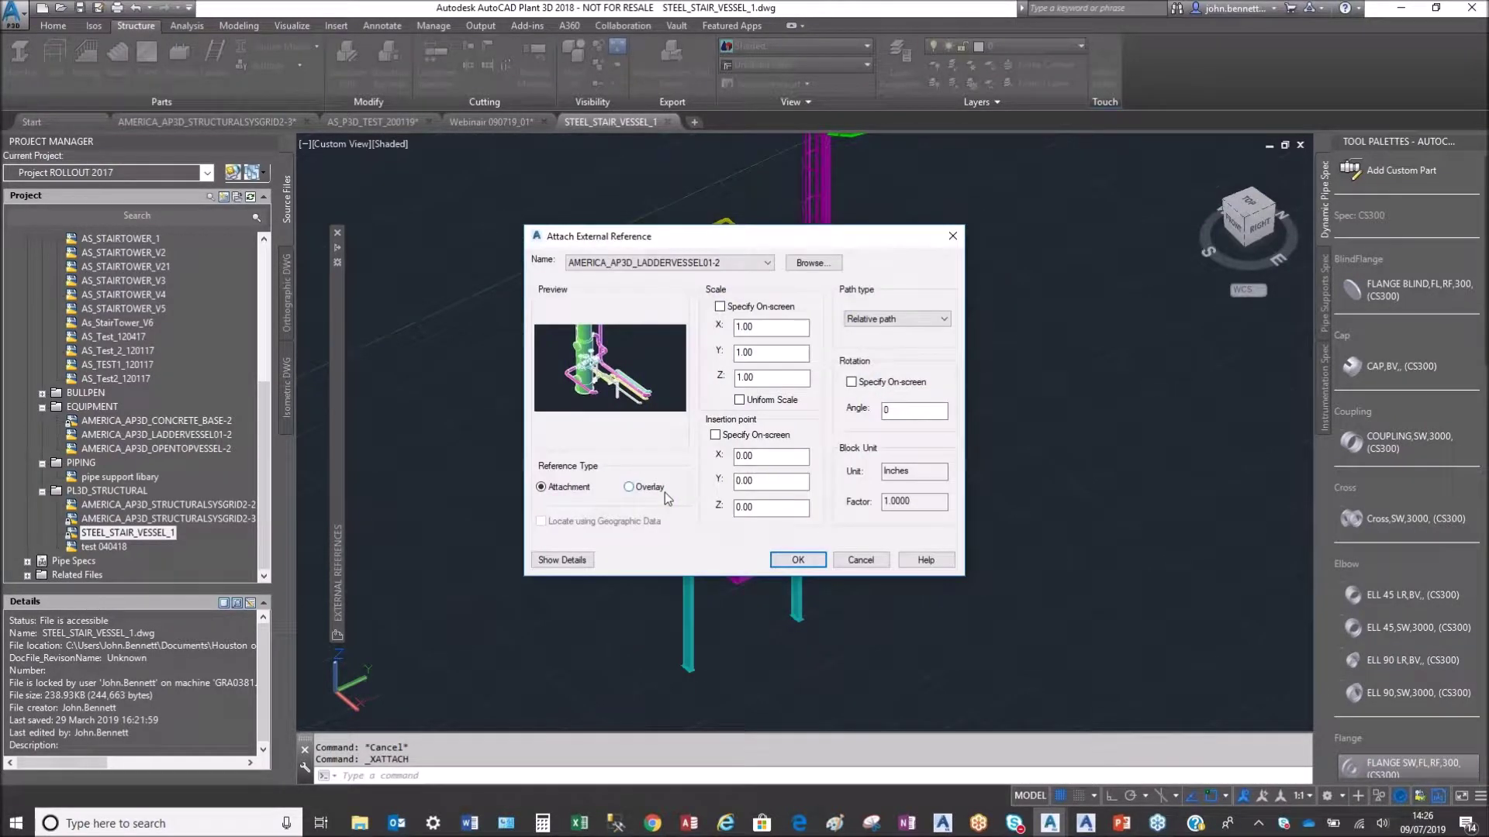
{"action": "left_click", "coordinate": [776, 562]}
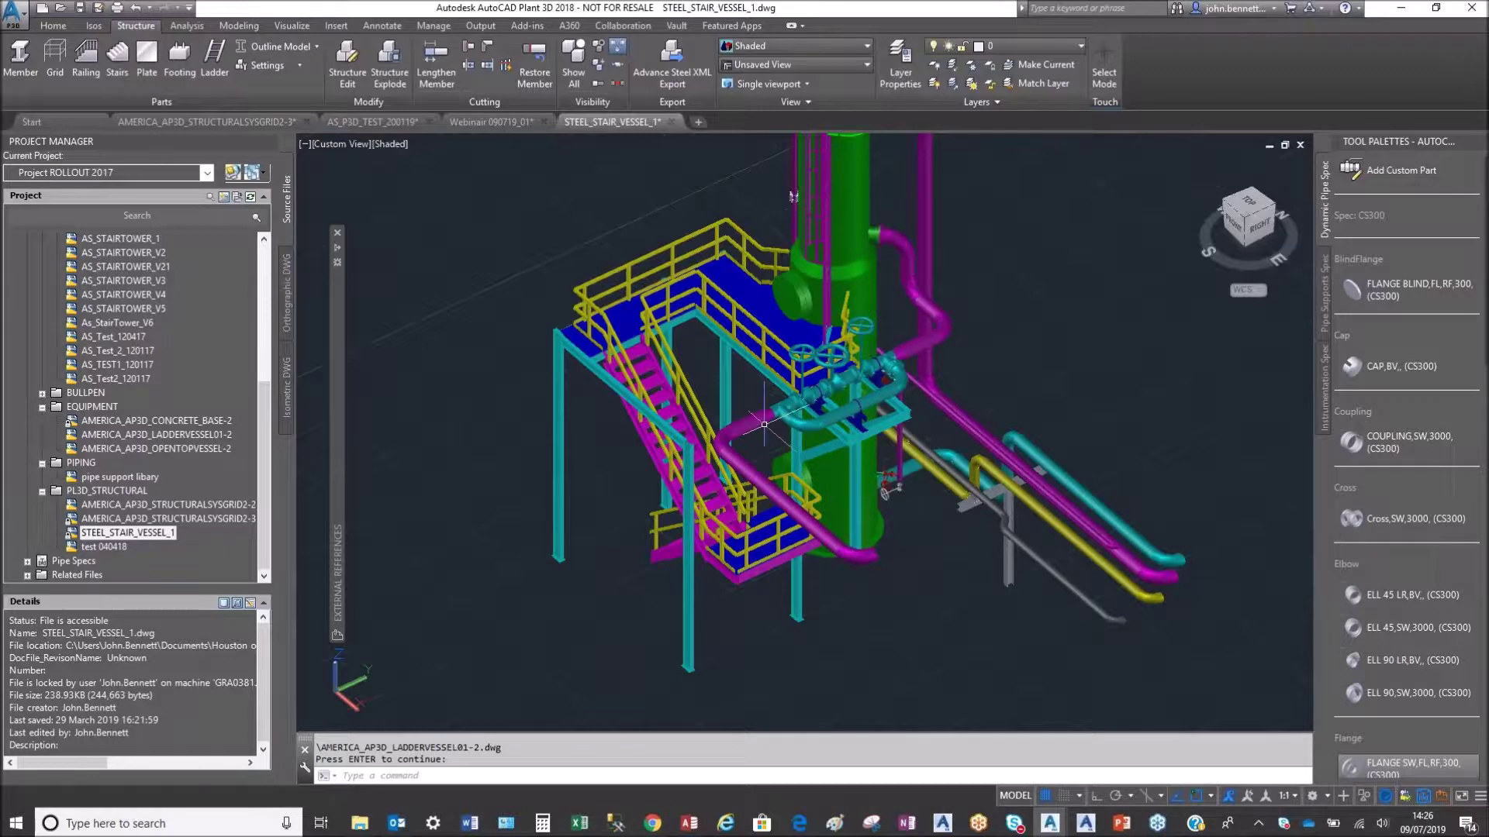
Step: Examine the stairs, platforms, railings and columns around the attached ladder vessel and its piping from several angles
{"action": "scroll", "coordinate": [829, 374], "scroll_direction": "up", "scroll_amount": 5}
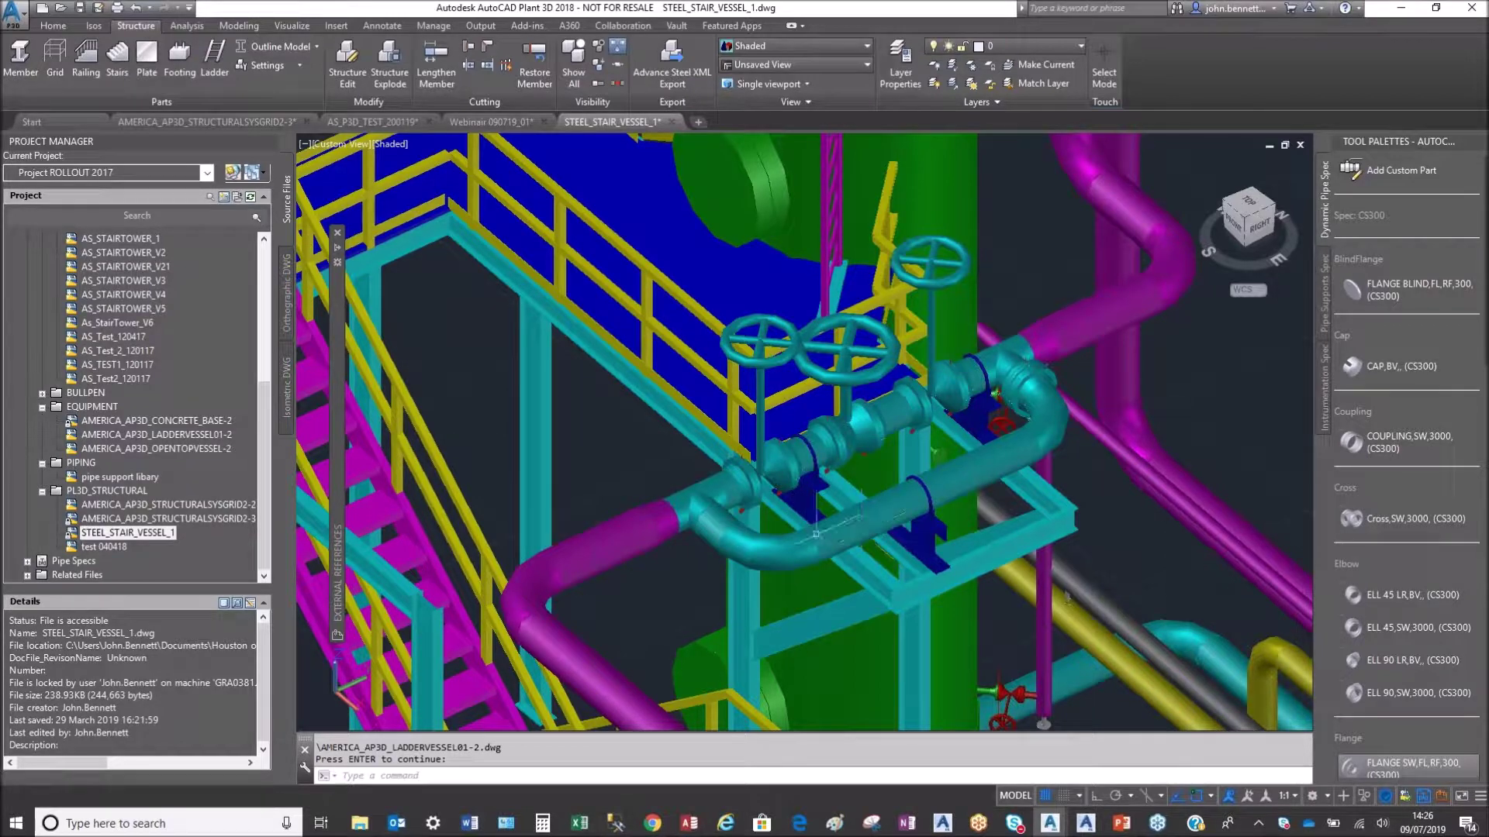
{"action": "scroll", "coordinate": [816, 533], "scroll_direction": "down", "scroll_amount": 3}
{"action": "middle_click_drag", "start_coordinate": [712, 591], "coordinate": [813, 526]}
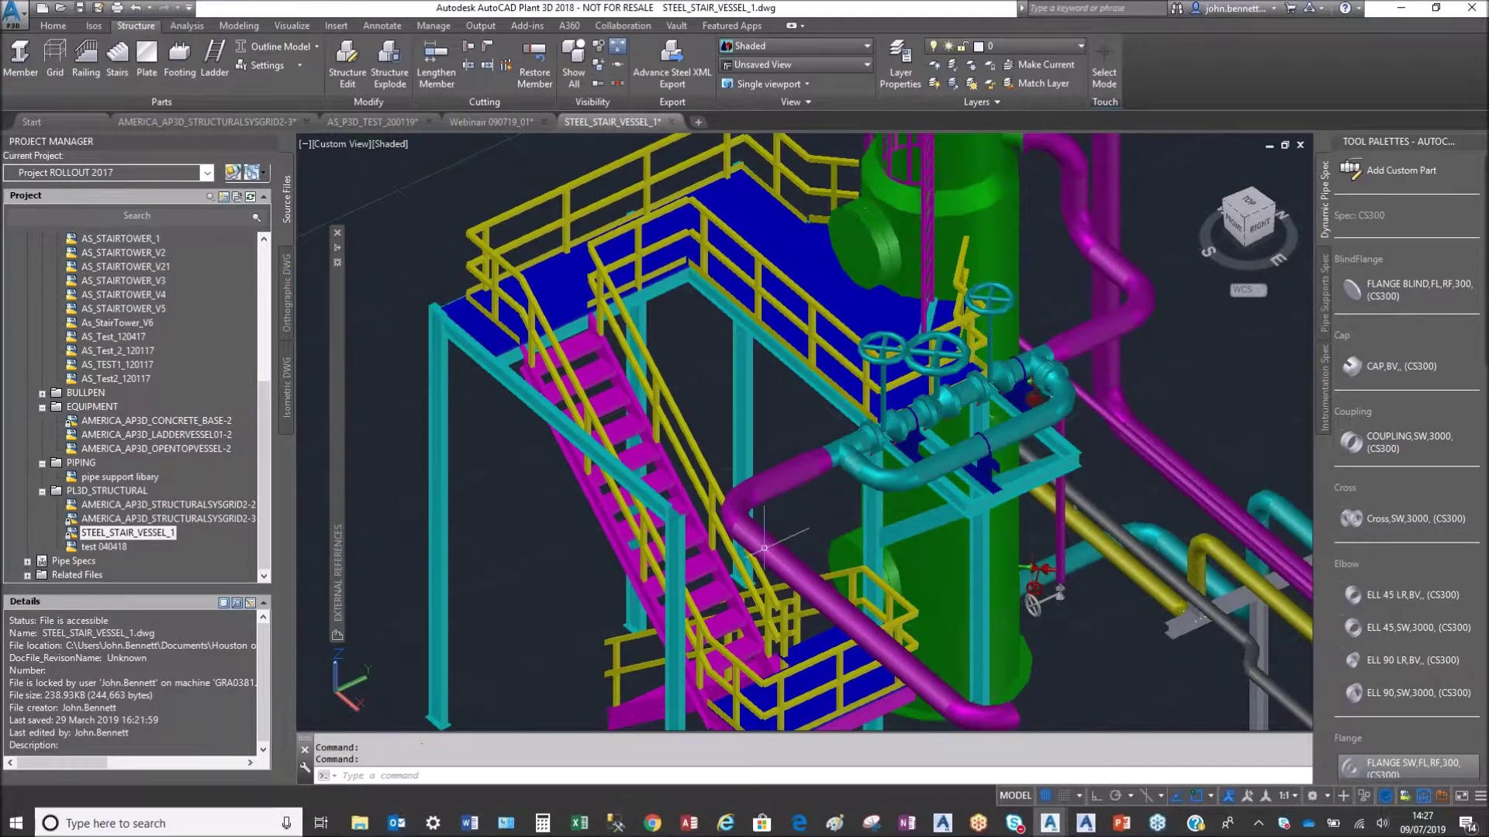
{"action": "middle_click_drag", "start_coordinate": [712, 520], "coordinate": [810, 298]}
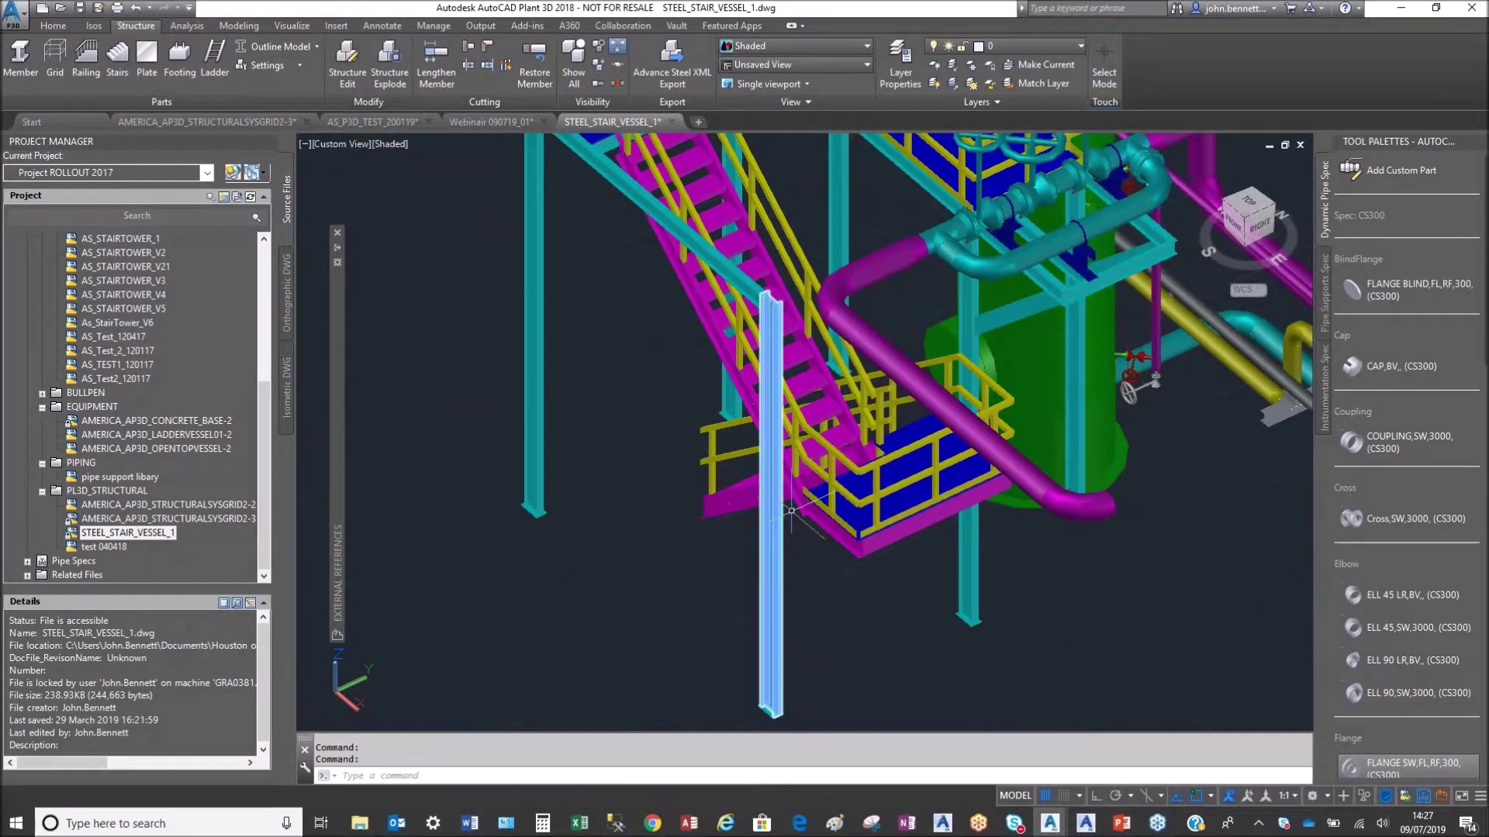
{"action": "scroll", "coordinate": [792, 512], "scroll_direction": "up", "scroll_amount": 3}
{"action": "middle_click_drag", "start_coordinate": [760, 465], "coordinate": [667, 471], "text": "shift"}
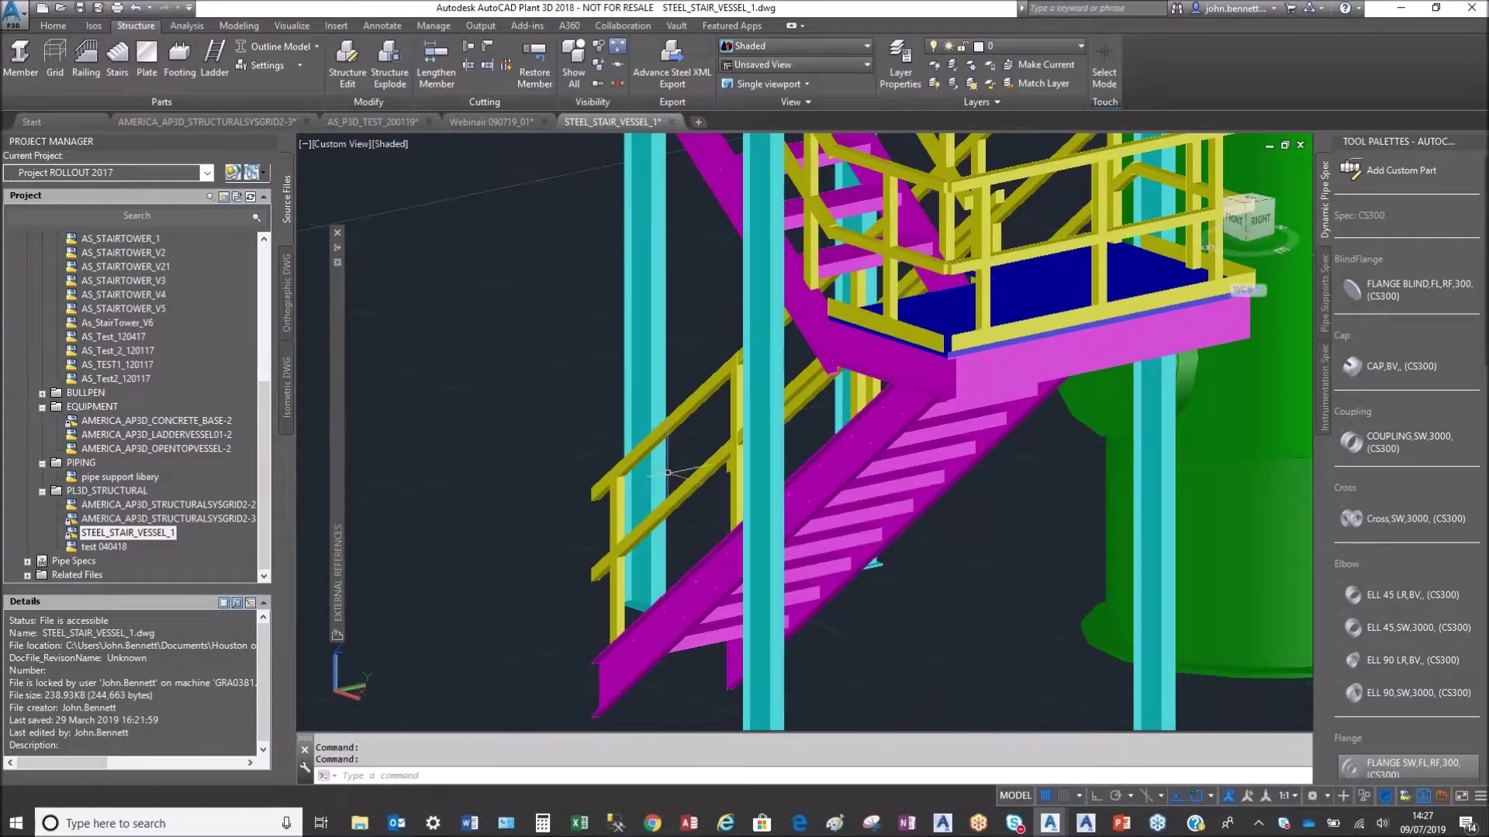
{"action": "scroll", "coordinate": [701, 419], "scroll_direction": "down", "scroll_amount": 3}
{"action": "middle_click_drag", "start_coordinate": [660, 393], "coordinate": [728, 192], "text": "shift"}
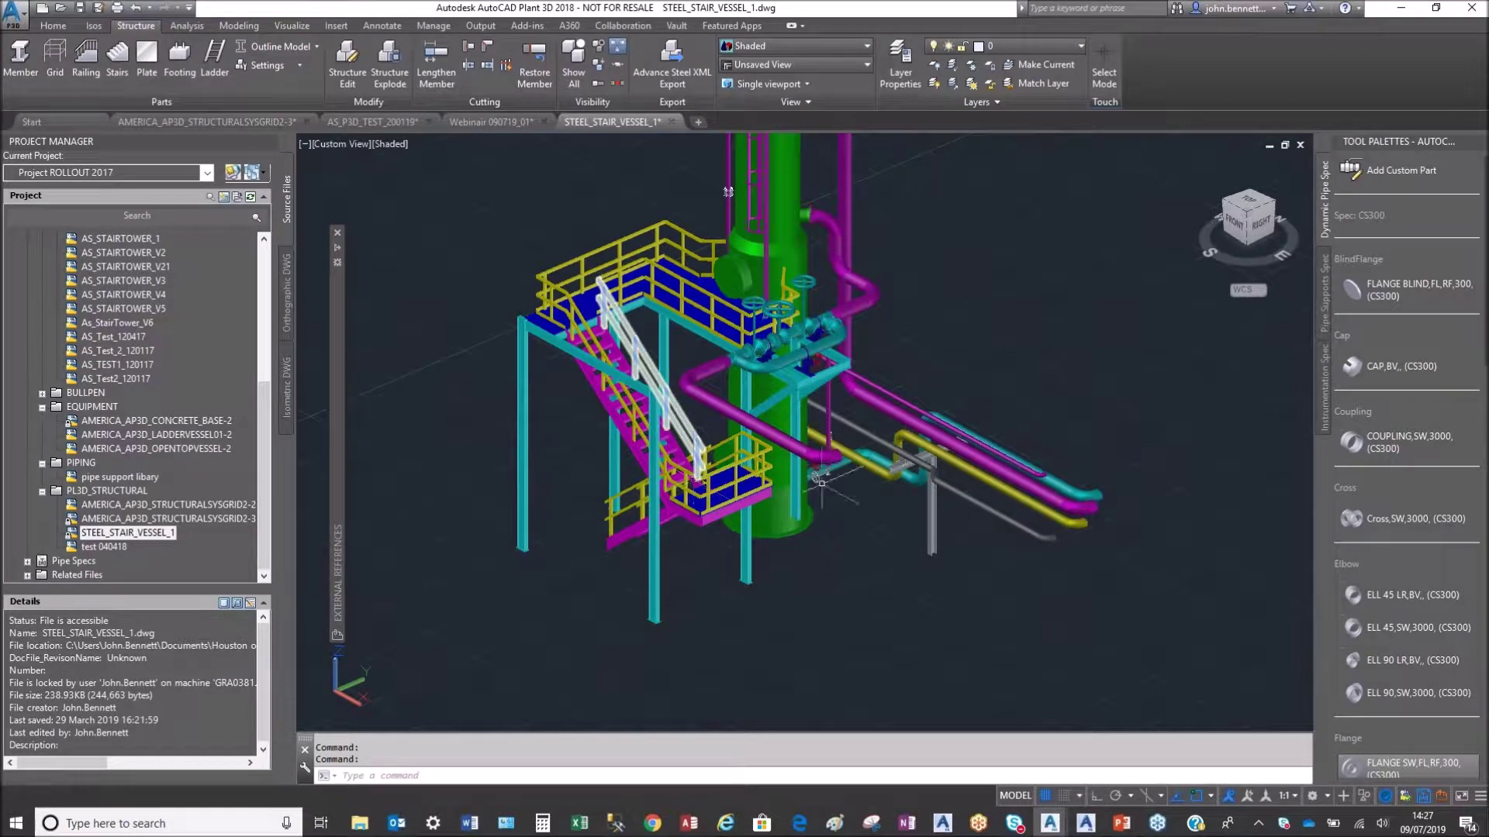
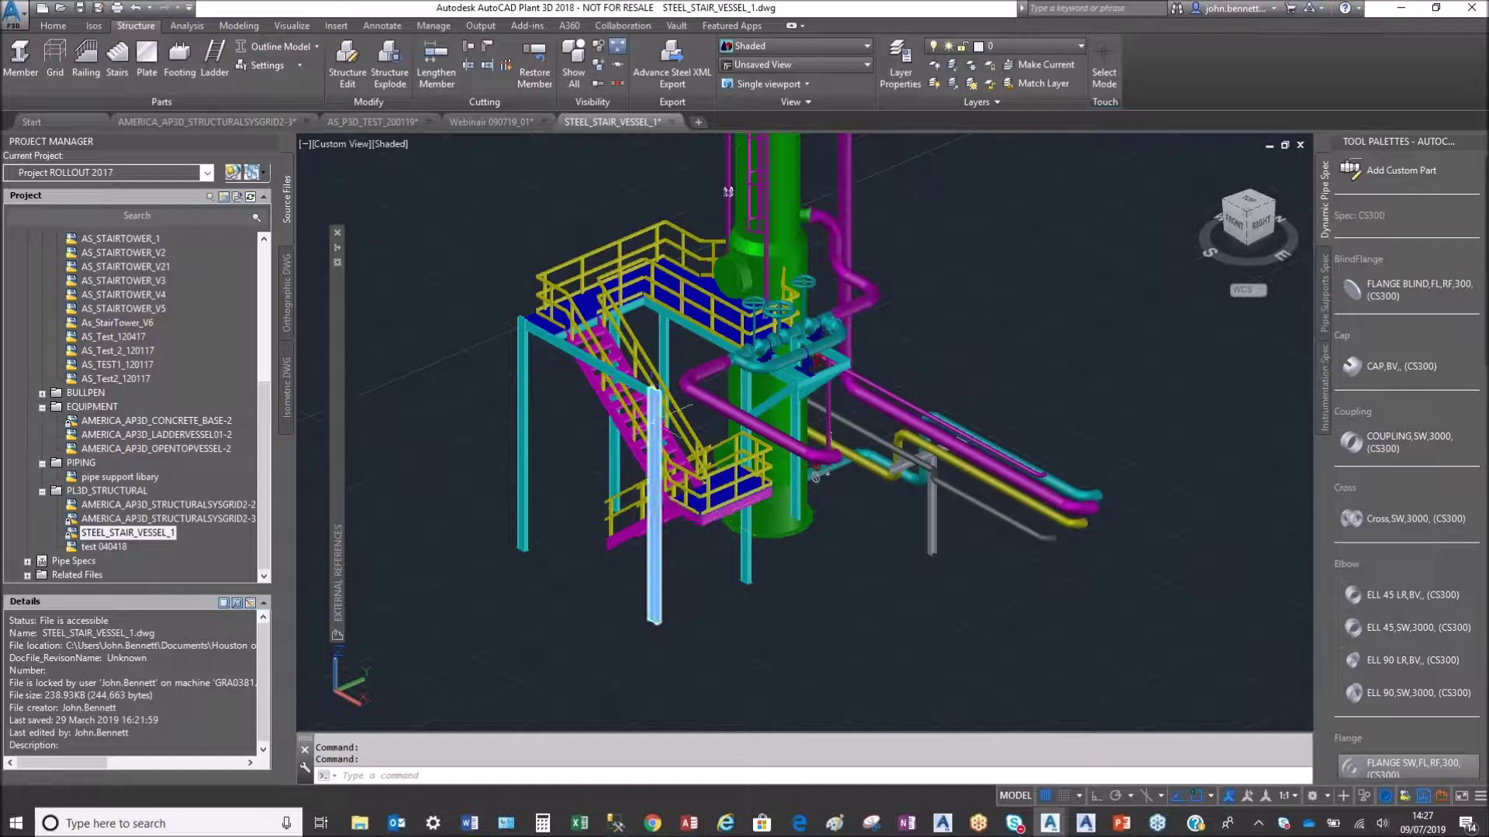
{"action": "middle_click_drag", "start_coordinate": [728, 191], "coordinate": [721, 227]}
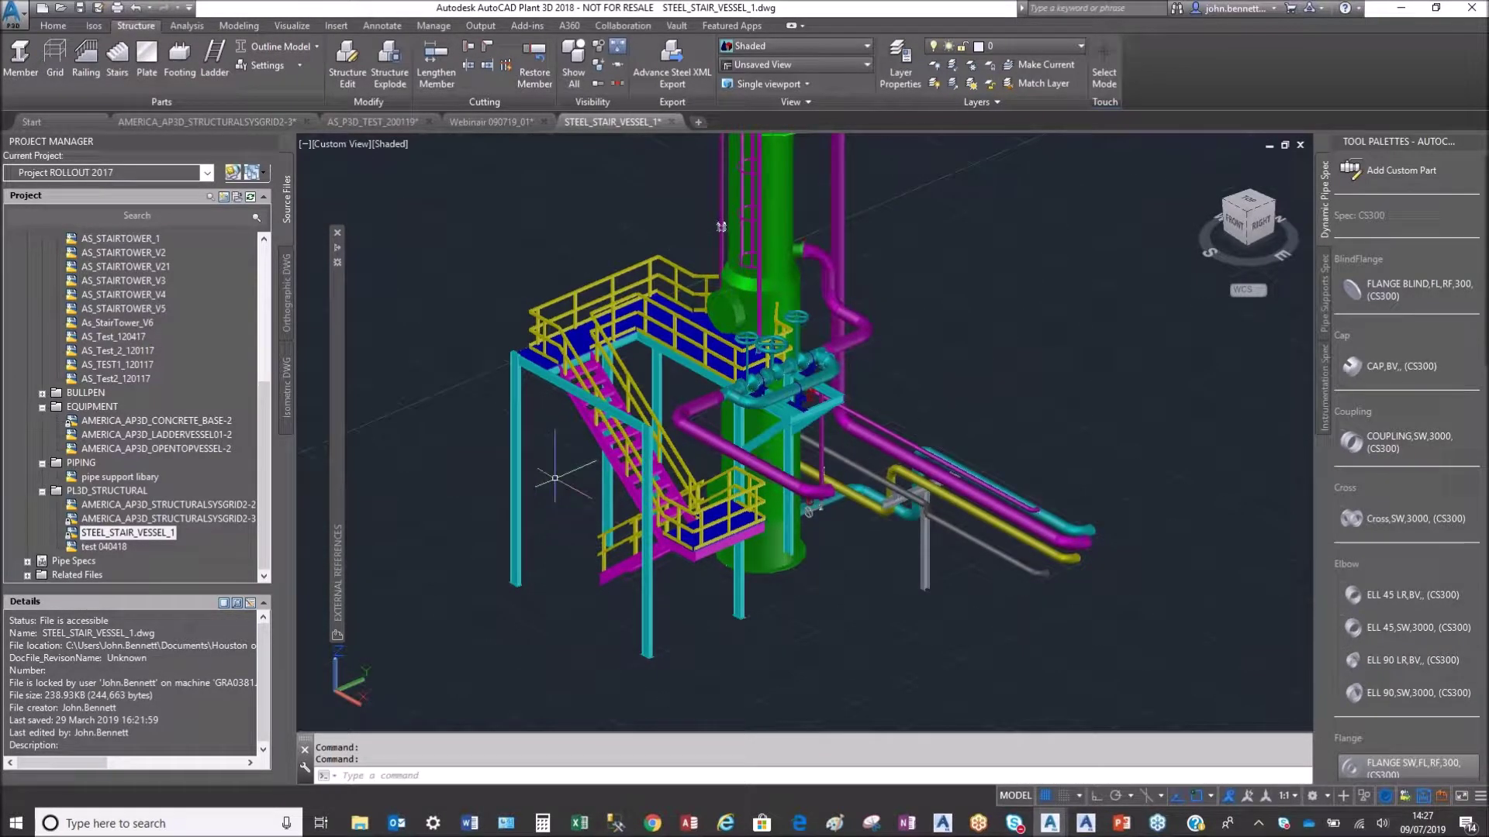
{"action": "middle_click_drag", "start_coordinate": [535, 489], "coordinate": [532, 492], "text": "shift"}
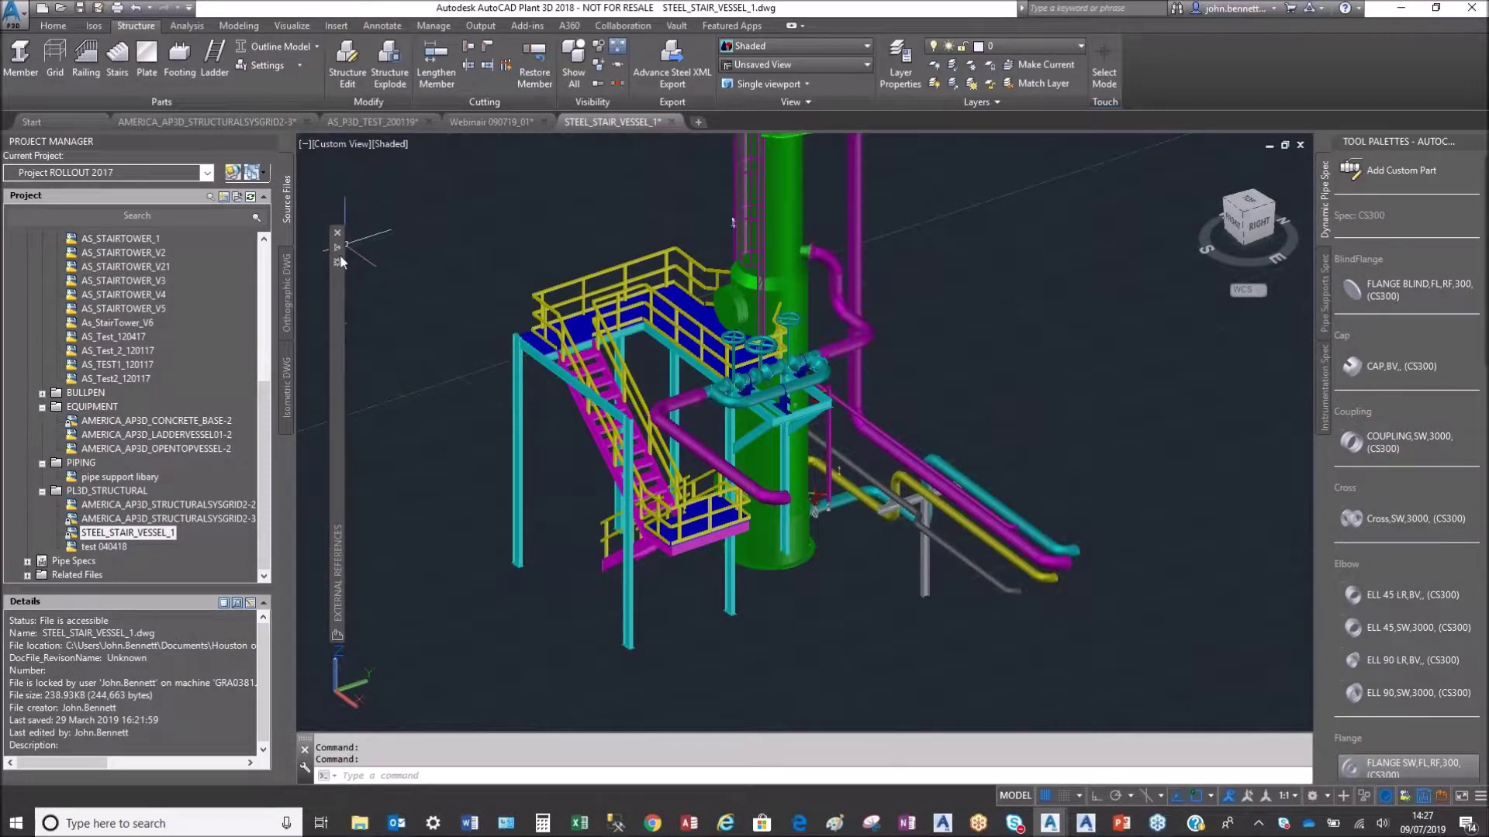
Step: Open the available actions for the attached AMERICA_AP3D_LADDERVESSEL01-2 external reference
{"action": "mouse_move", "coordinate": [338, 273]}
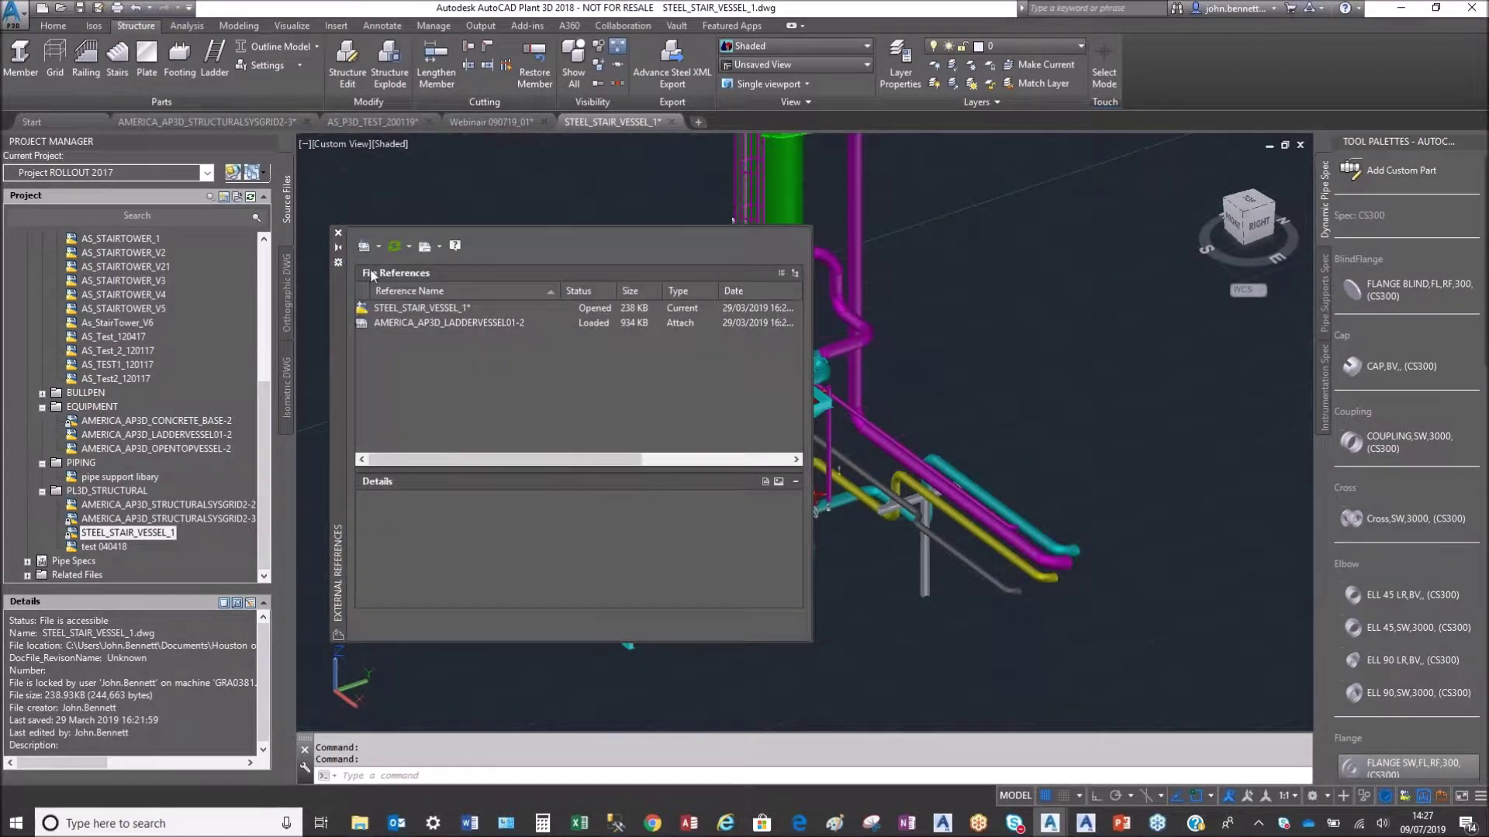
{"action": "right_click", "coordinate": [385, 324]}
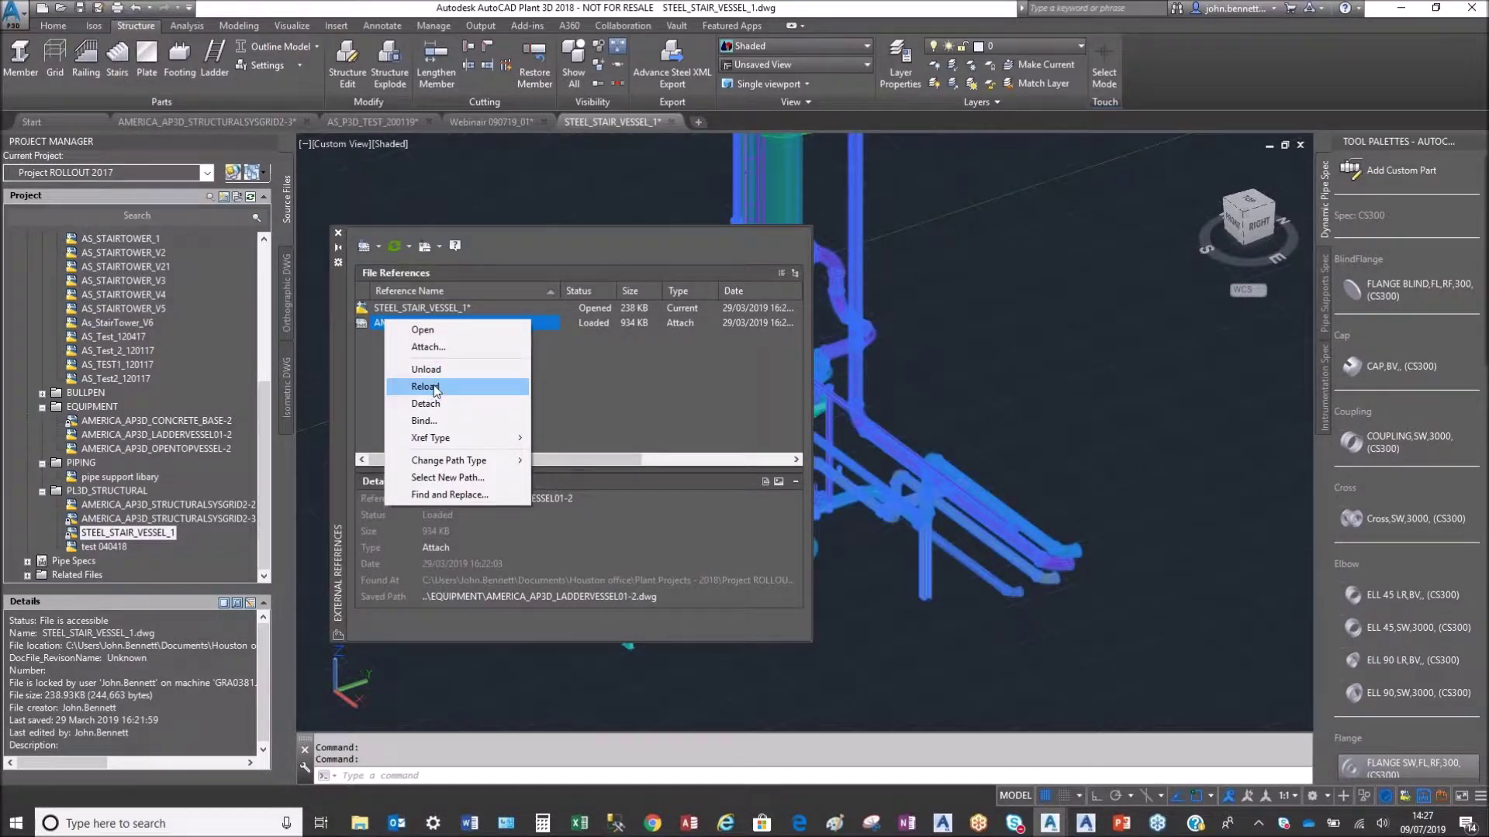
Step: Unload and detach the AMERICA_AP3D_LADDERVESSEL01-2 external reference from the STEEL_STAIR_VESSEL_1 drawing
{"action": "left_click", "coordinate": [426, 369]}
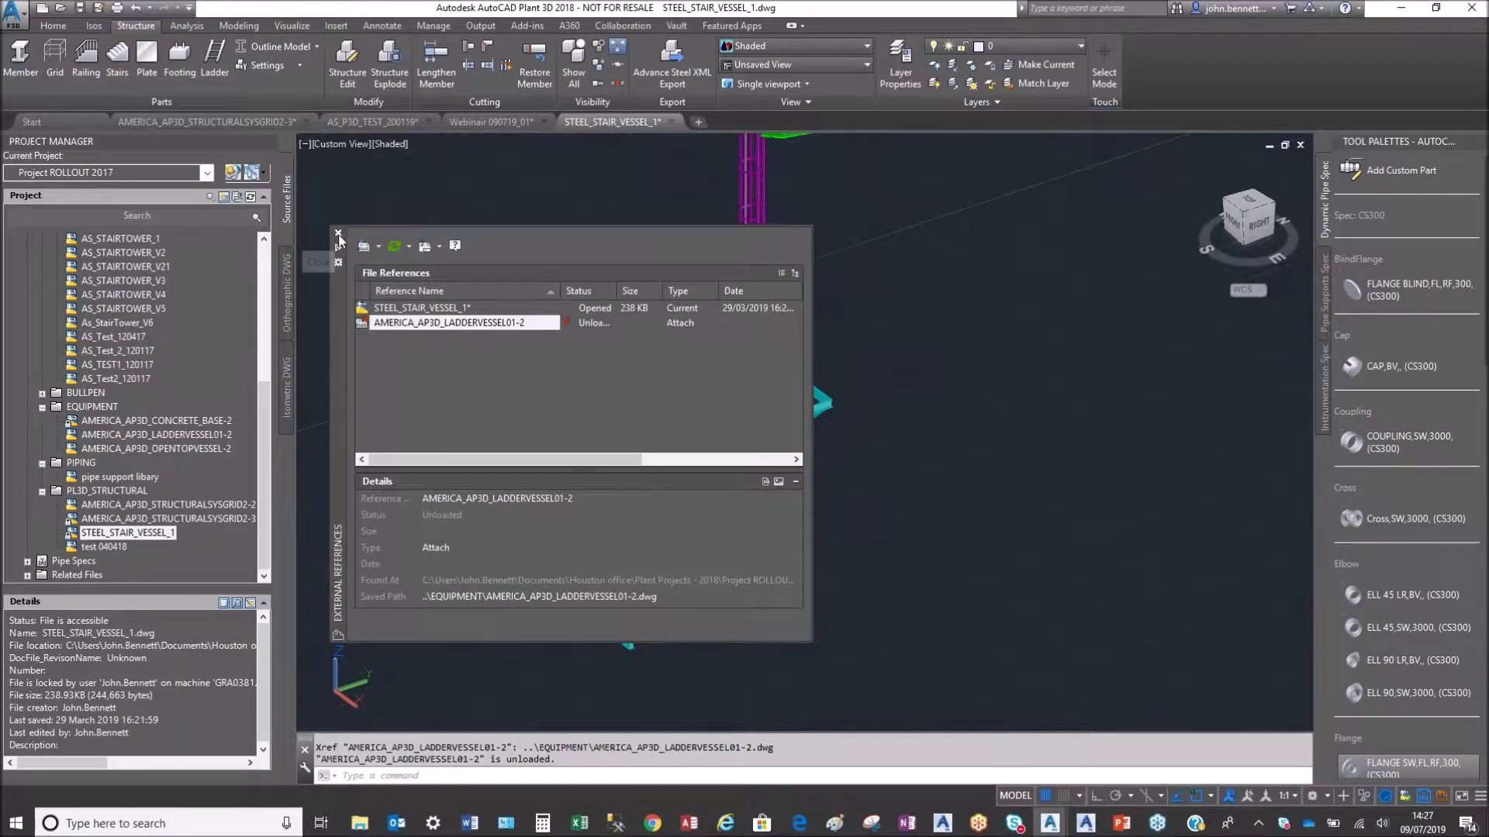
{"action": "right_click", "coordinate": [408, 323]}
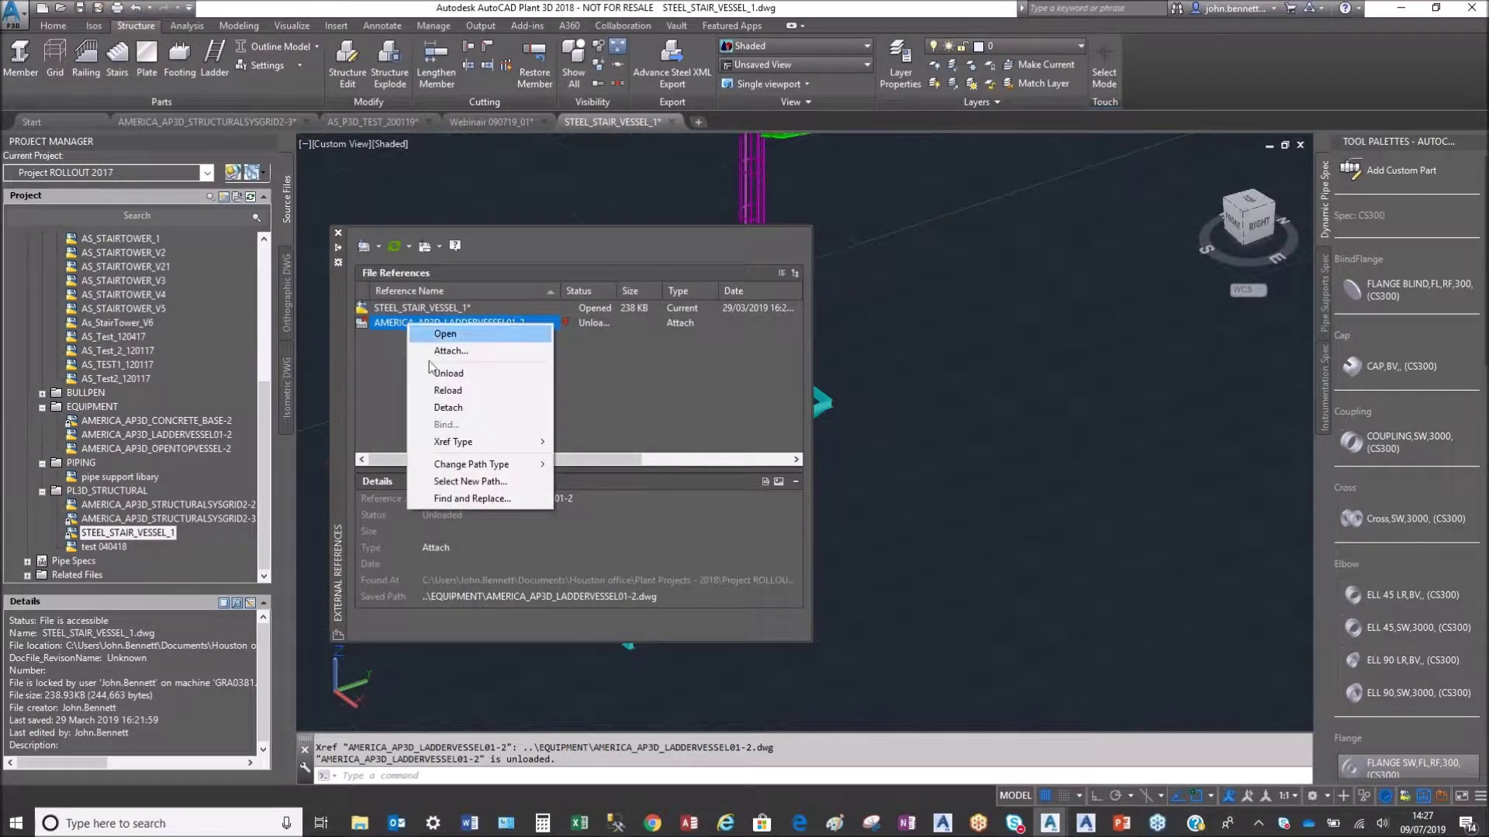
{"action": "left_click", "coordinate": [438, 407]}
{"action": "left_click", "coordinate": [975, 497]}
{"action": "left_click", "coordinate": [945, 503]}
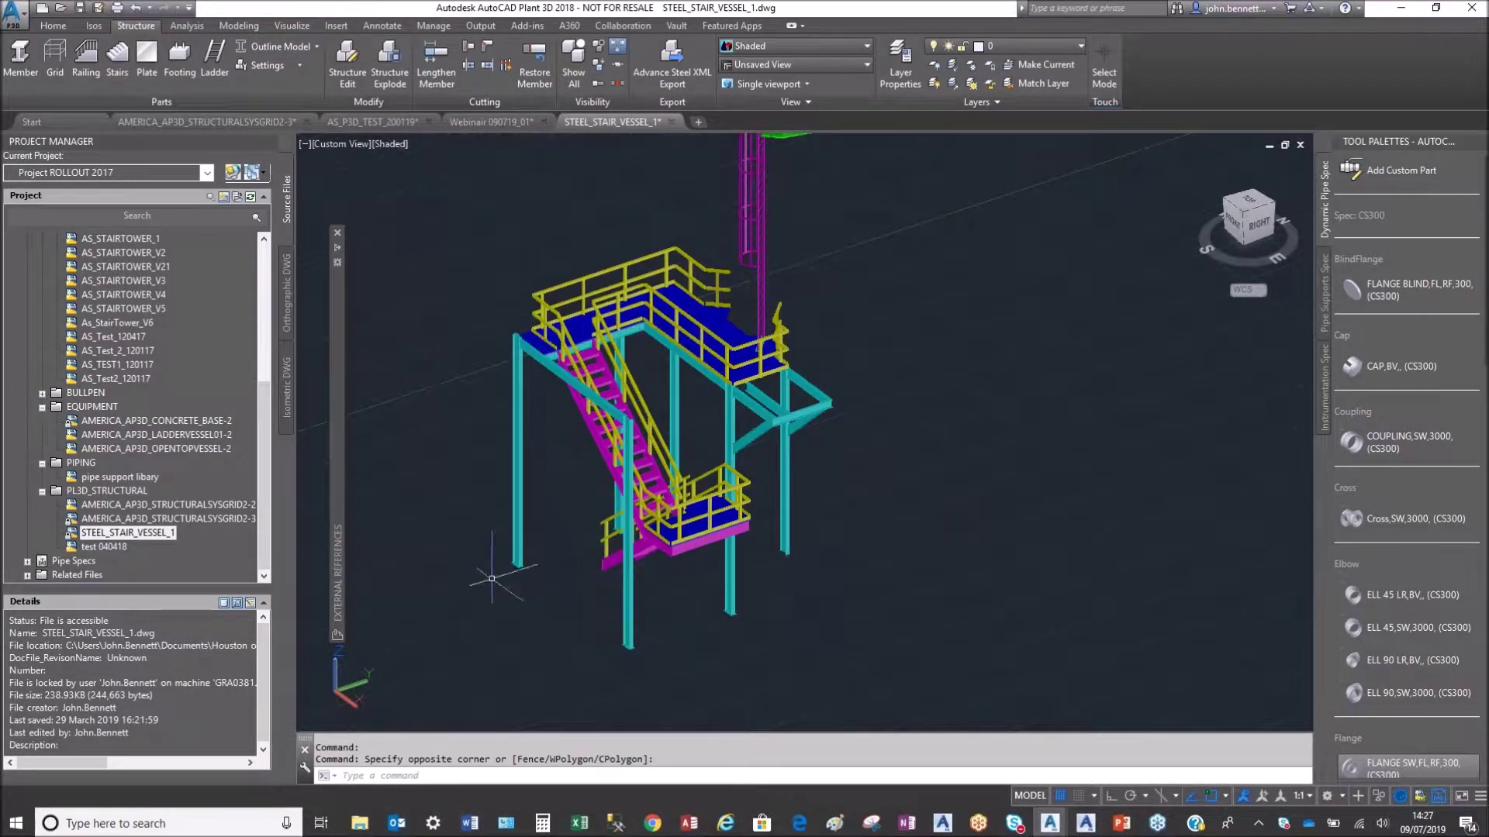
Step: Start a new project folder named AS_Stair tower inside the AS P3D Webinar 090719 folder
{"action": "left_click_drag", "start_coordinate": [262, 425], "coordinate": [268, 278]}
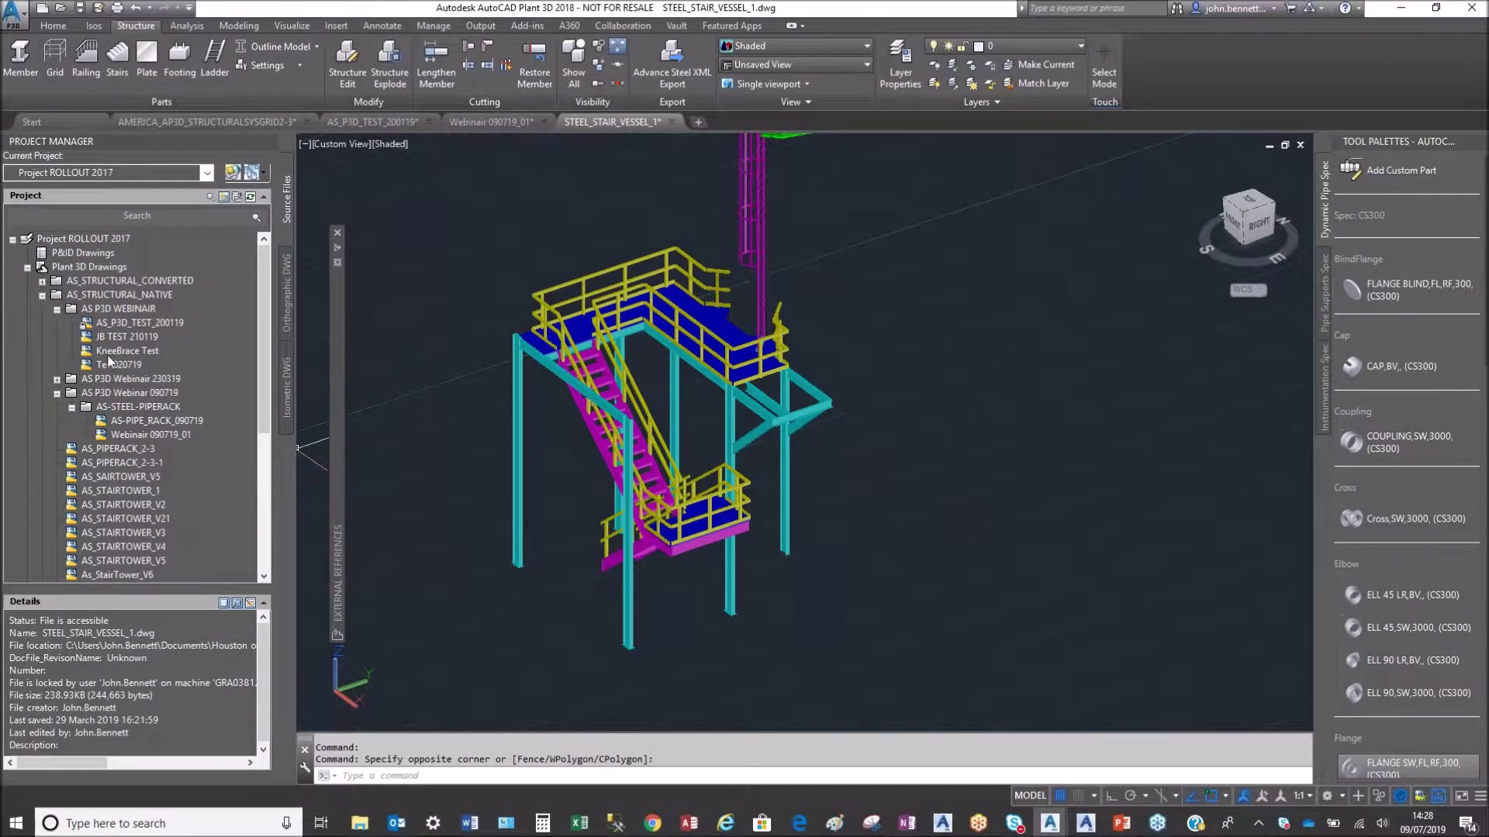
{"action": "left_click", "coordinate": [119, 393]}
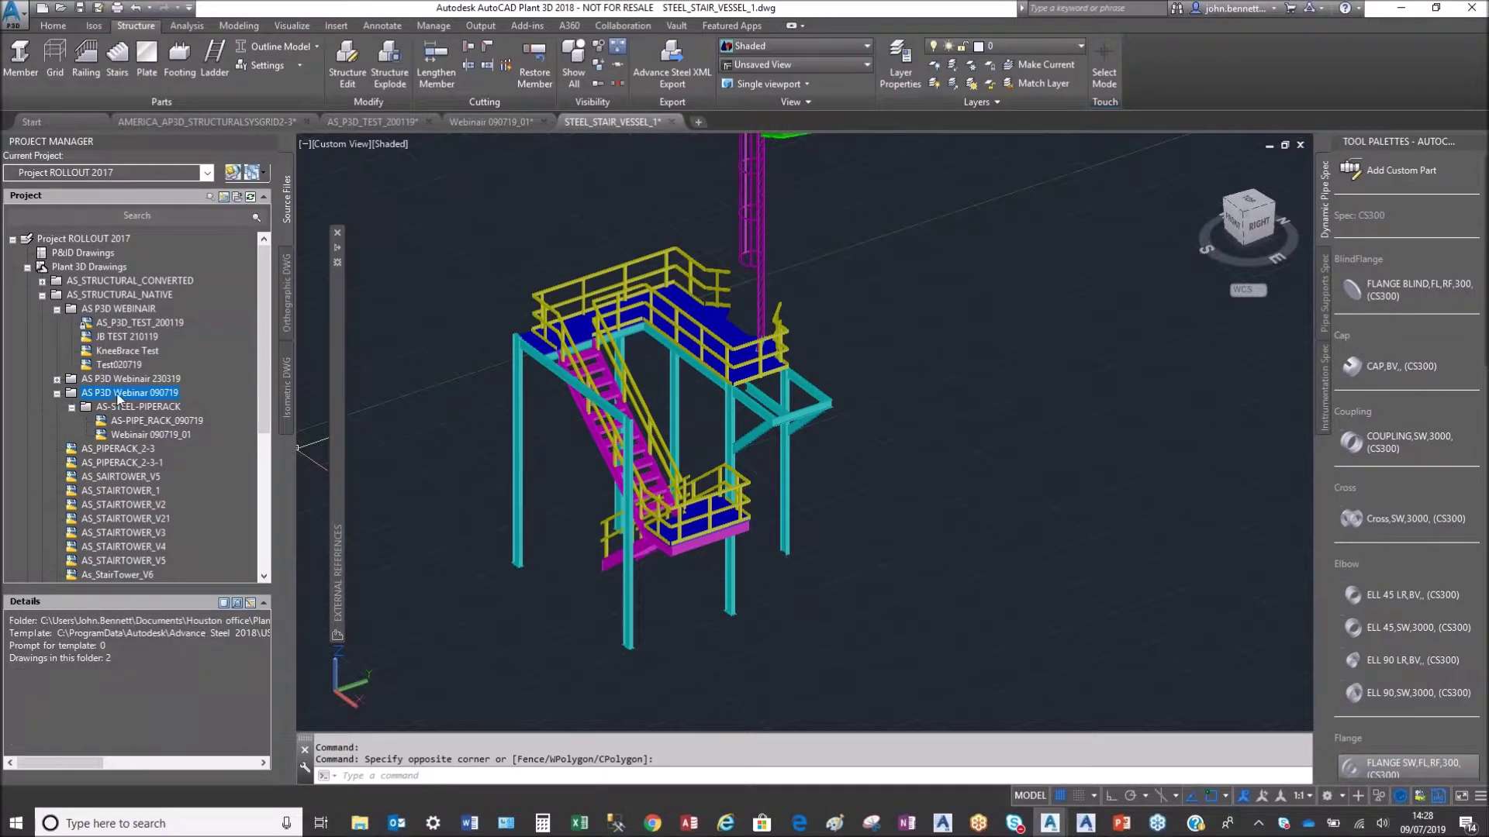
{"action": "left_click", "coordinate": [72, 409]}
{"action": "right_click", "coordinate": [109, 393]}
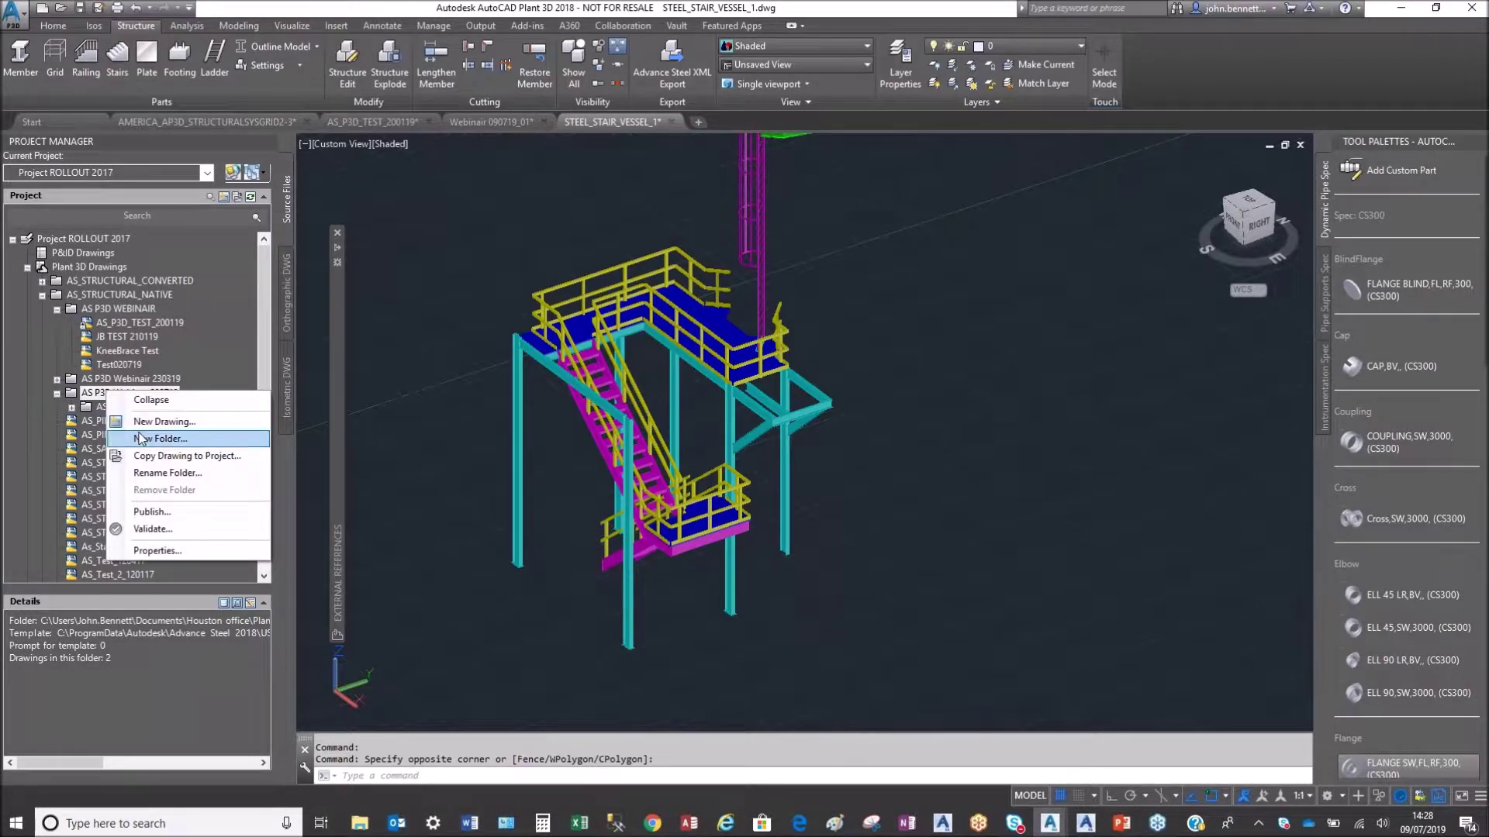
{"action": "left_click", "coordinate": [141, 440]}
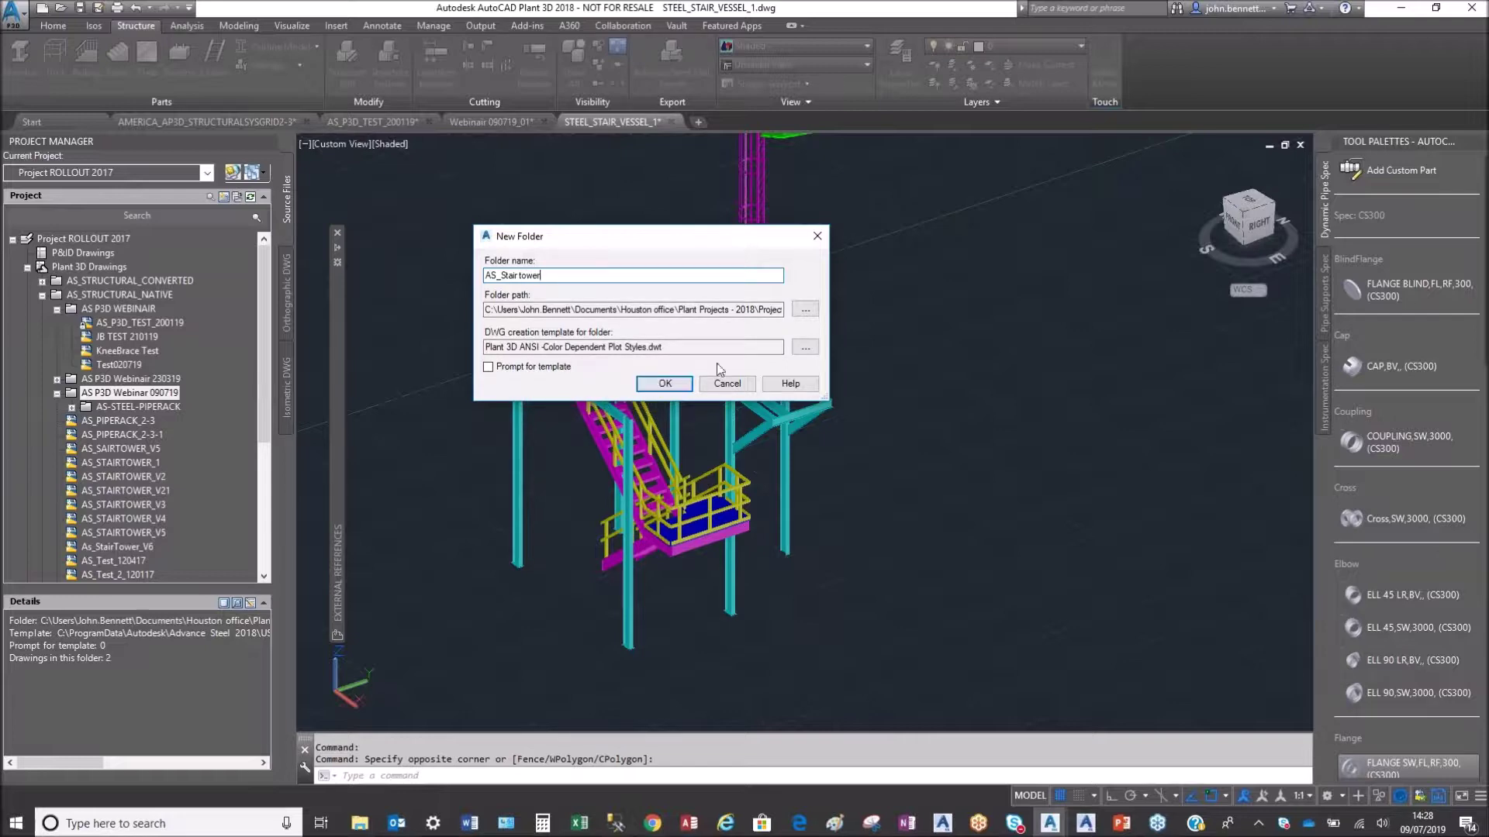
Step: Browse for the folder's drawing template in C:\ProgramData\Autodesk\Advance Steel 2018\USA
{"action": "left_click", "coordinate": [805, 346]}
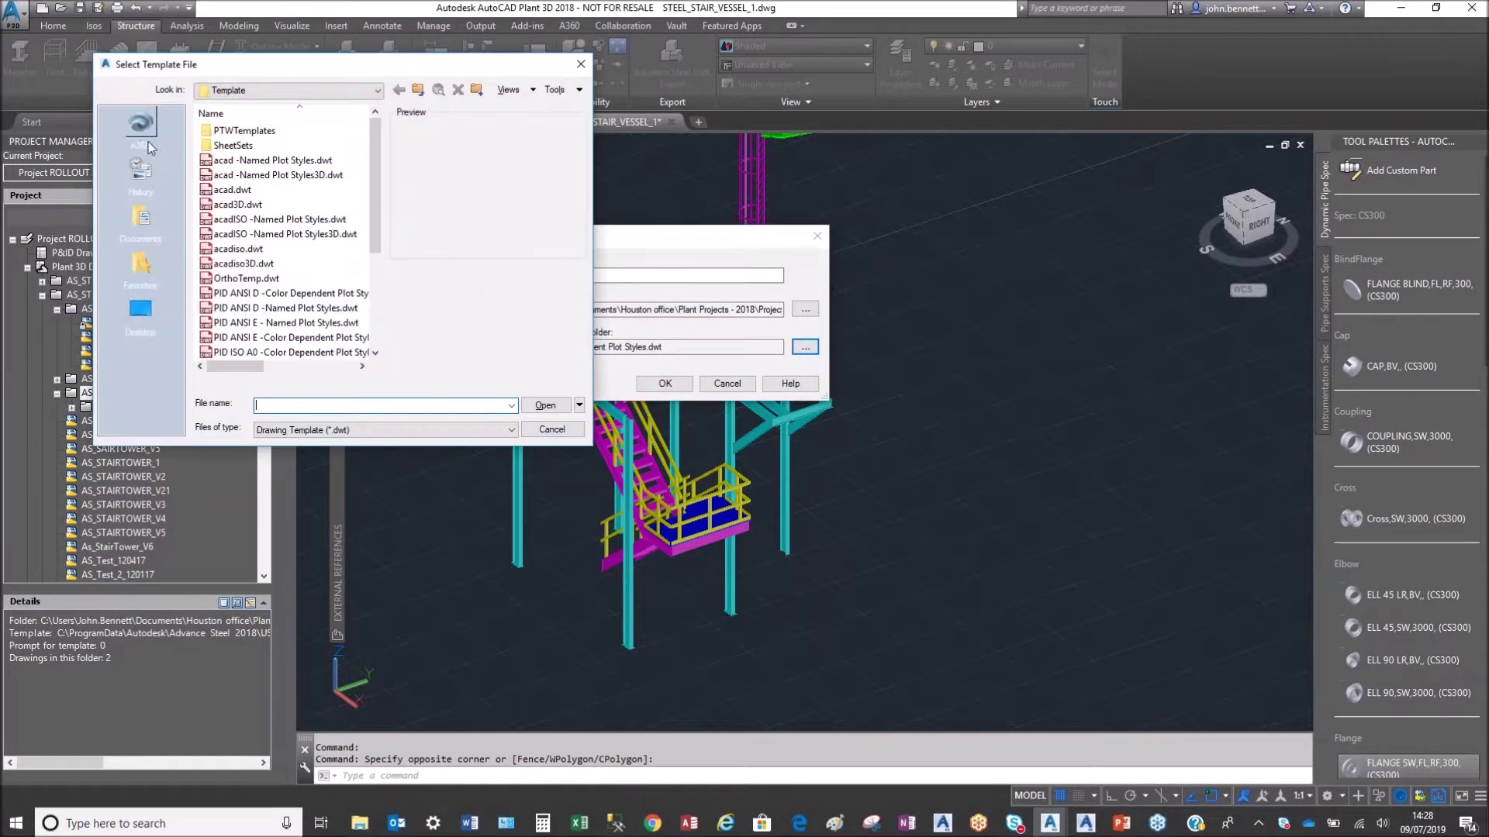
{"action": "left_click", "coordinate": [377, 92]}
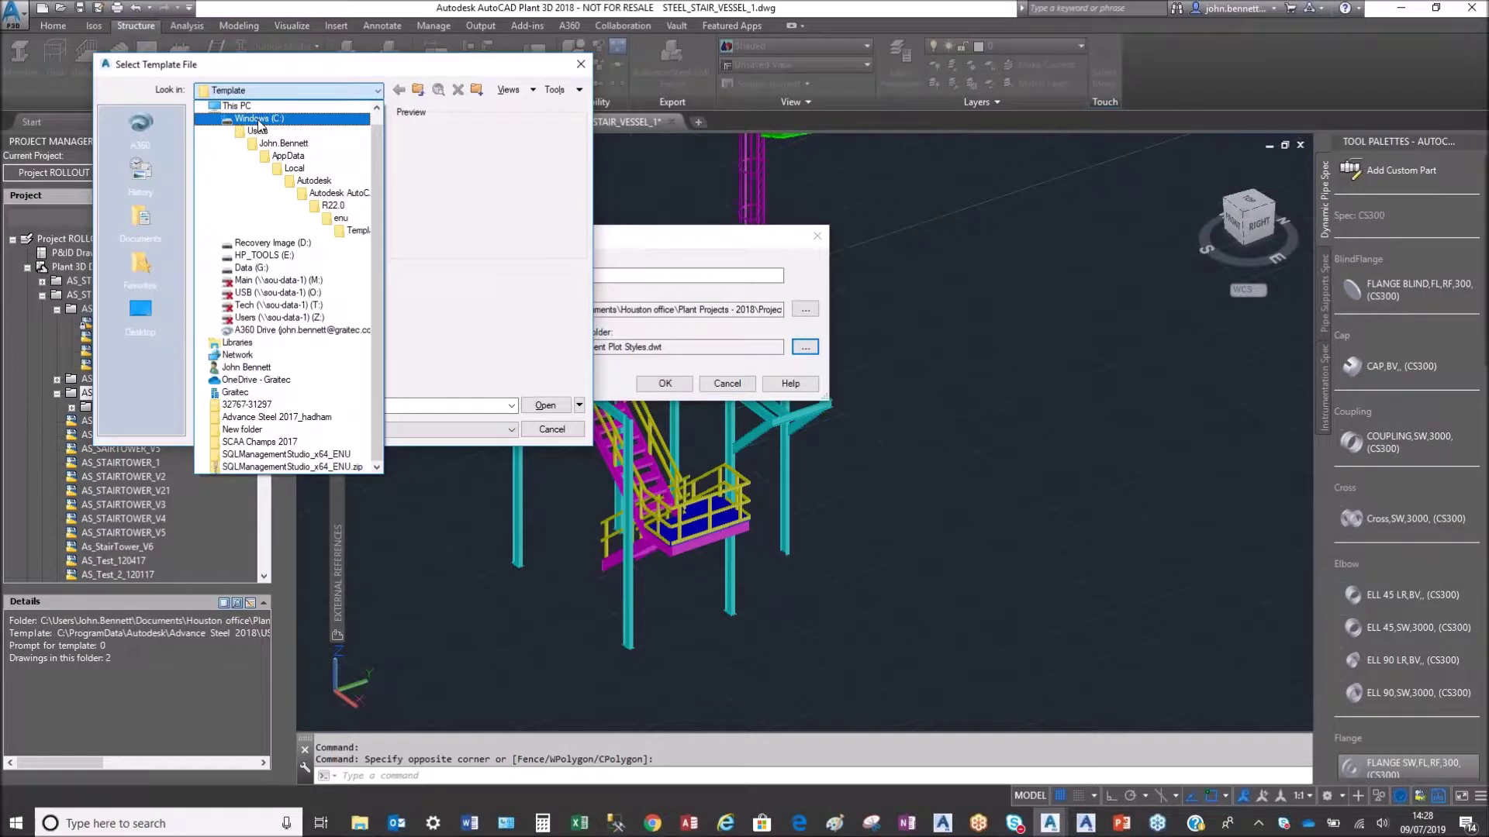
{"action": "left_click", "coordinate": [258, 120]}
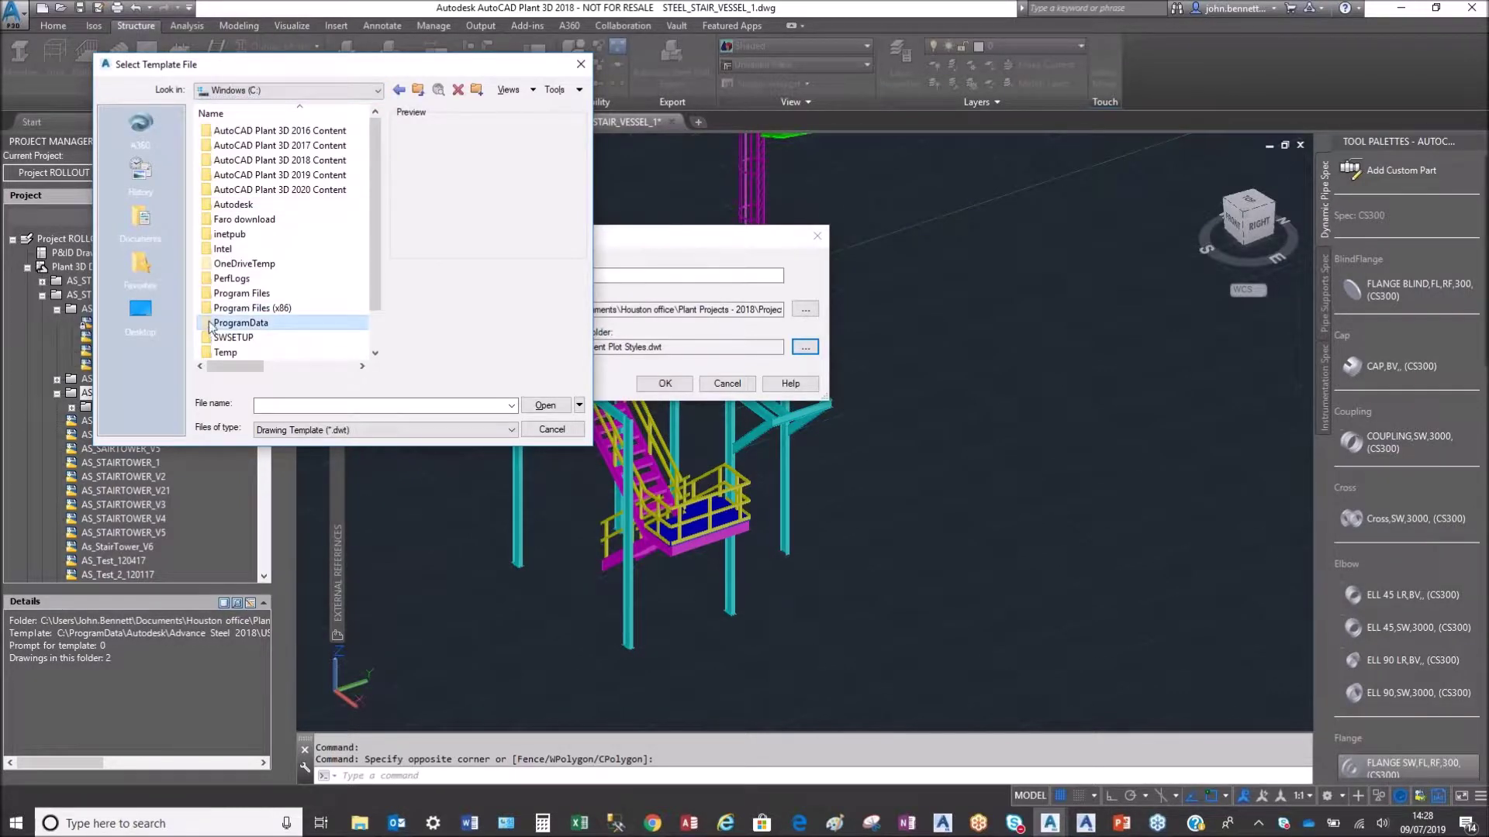
{"action": "double_click", "coordinate": [240, 323]}
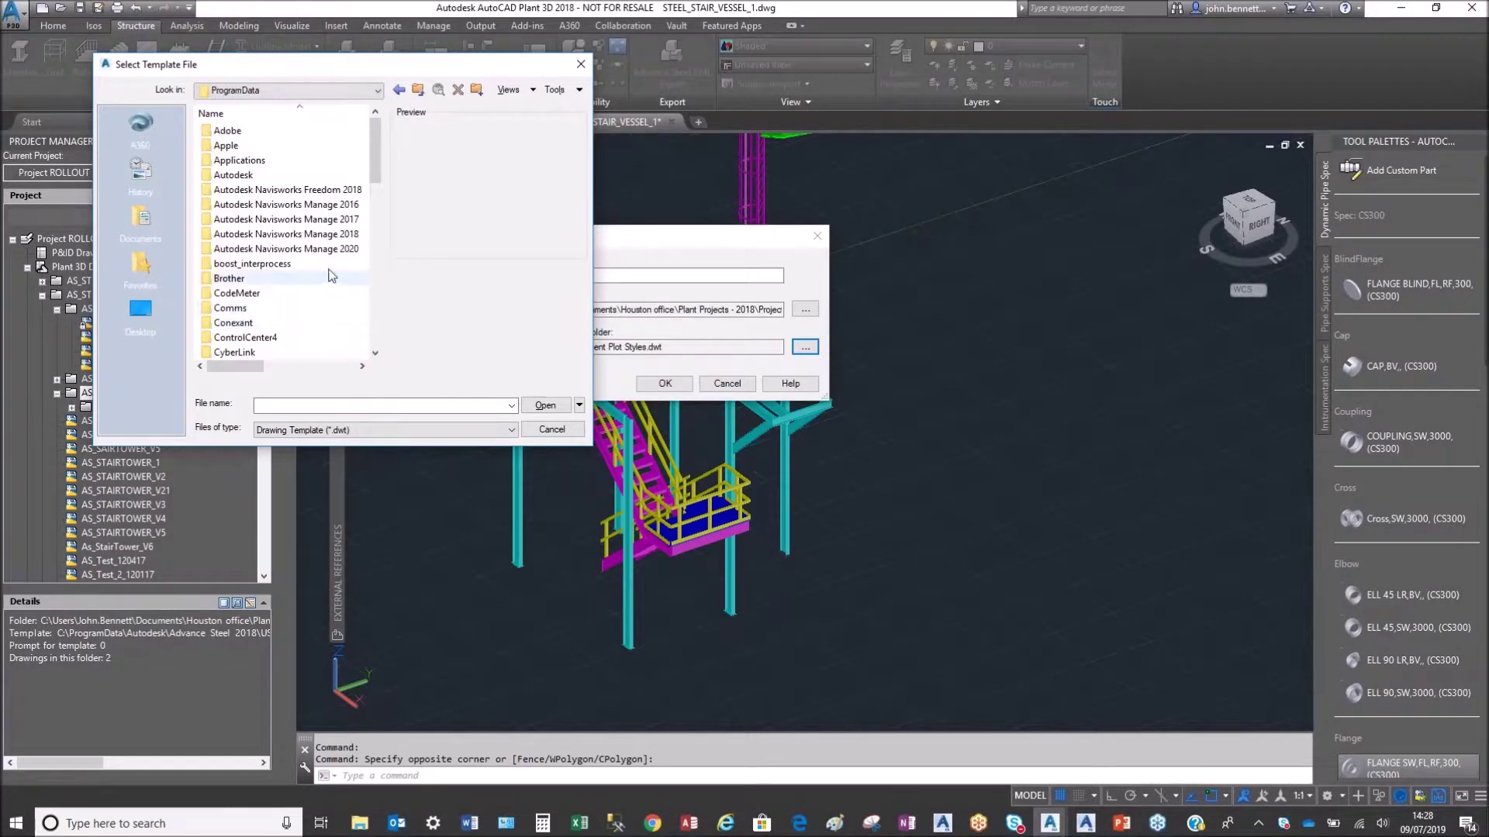
{"action": "double_click", "coordinate": [209, 177]}
{"action": "left_click", "coordinate": [231, 311]}
{"action": "double_click", "coordinate": [216, 312]}
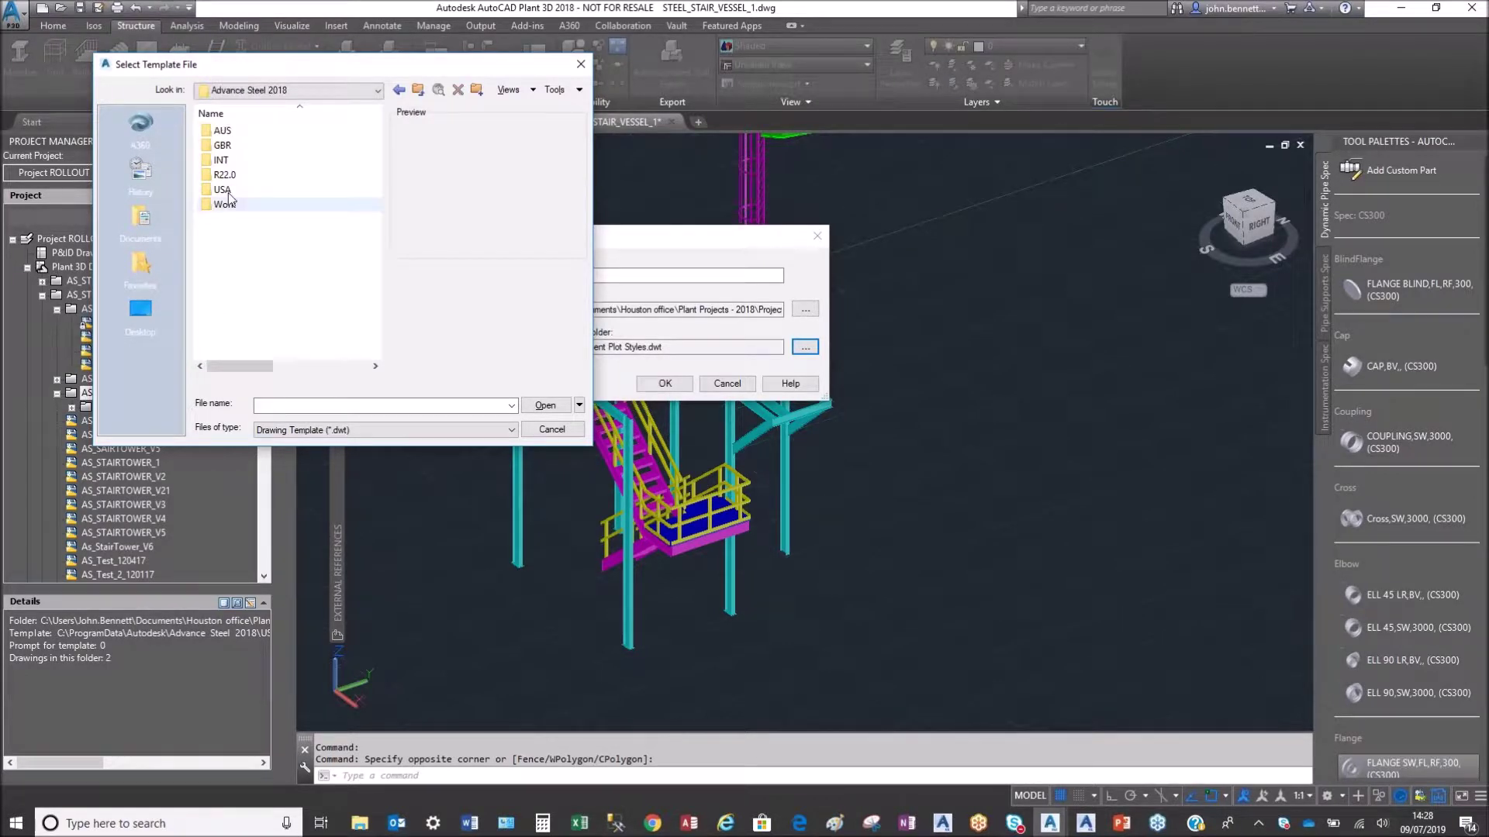
{"action": "double_click", "coordinate": [205, 189]}
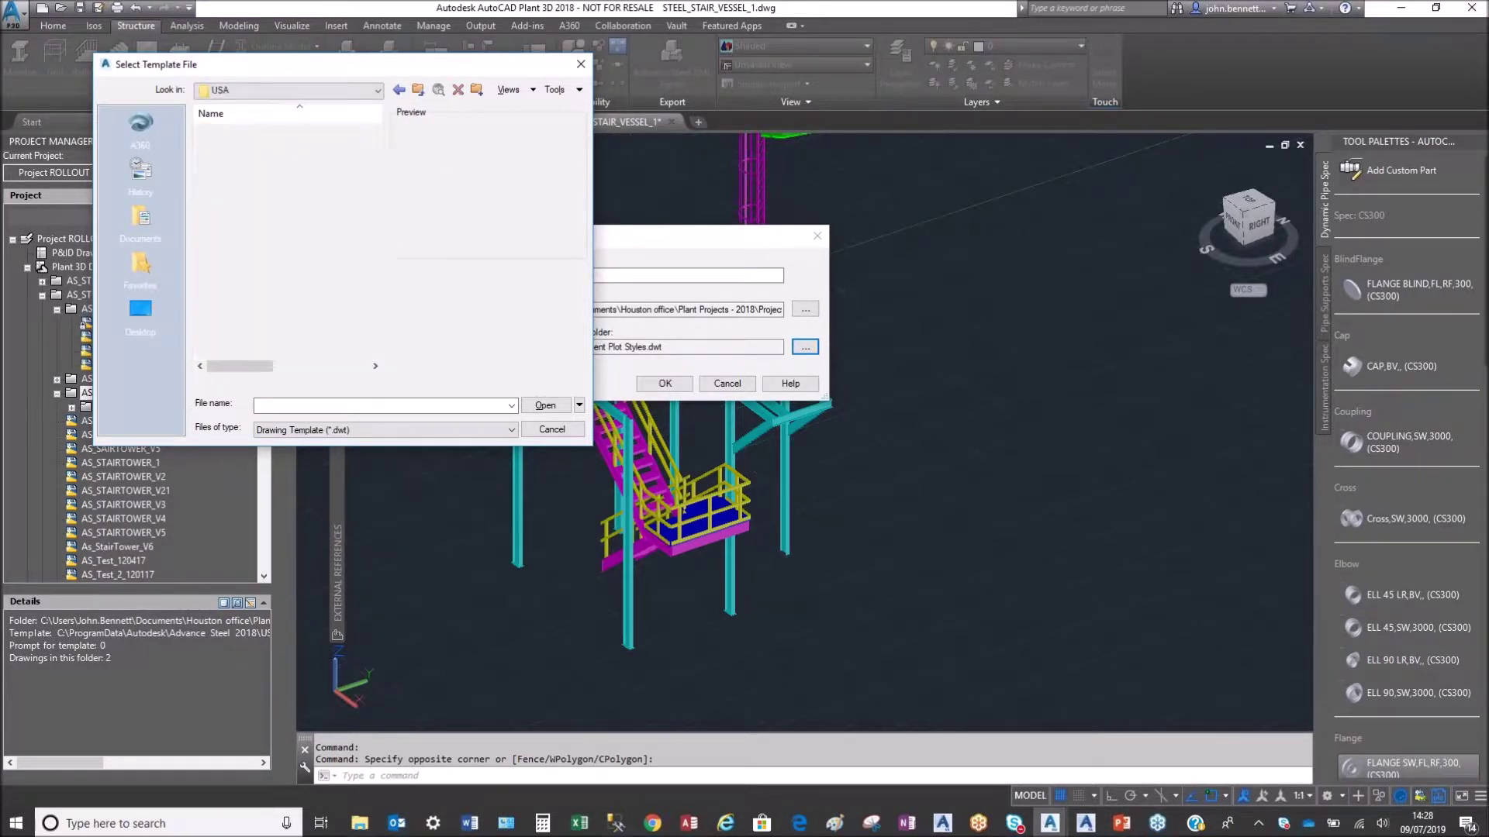
Step: Assign ASTemplate.dwt from Shared\Support\Templates as the new folder's drawing template and create the folder
{"action": "left_click", "coordinate": [206, 204]}
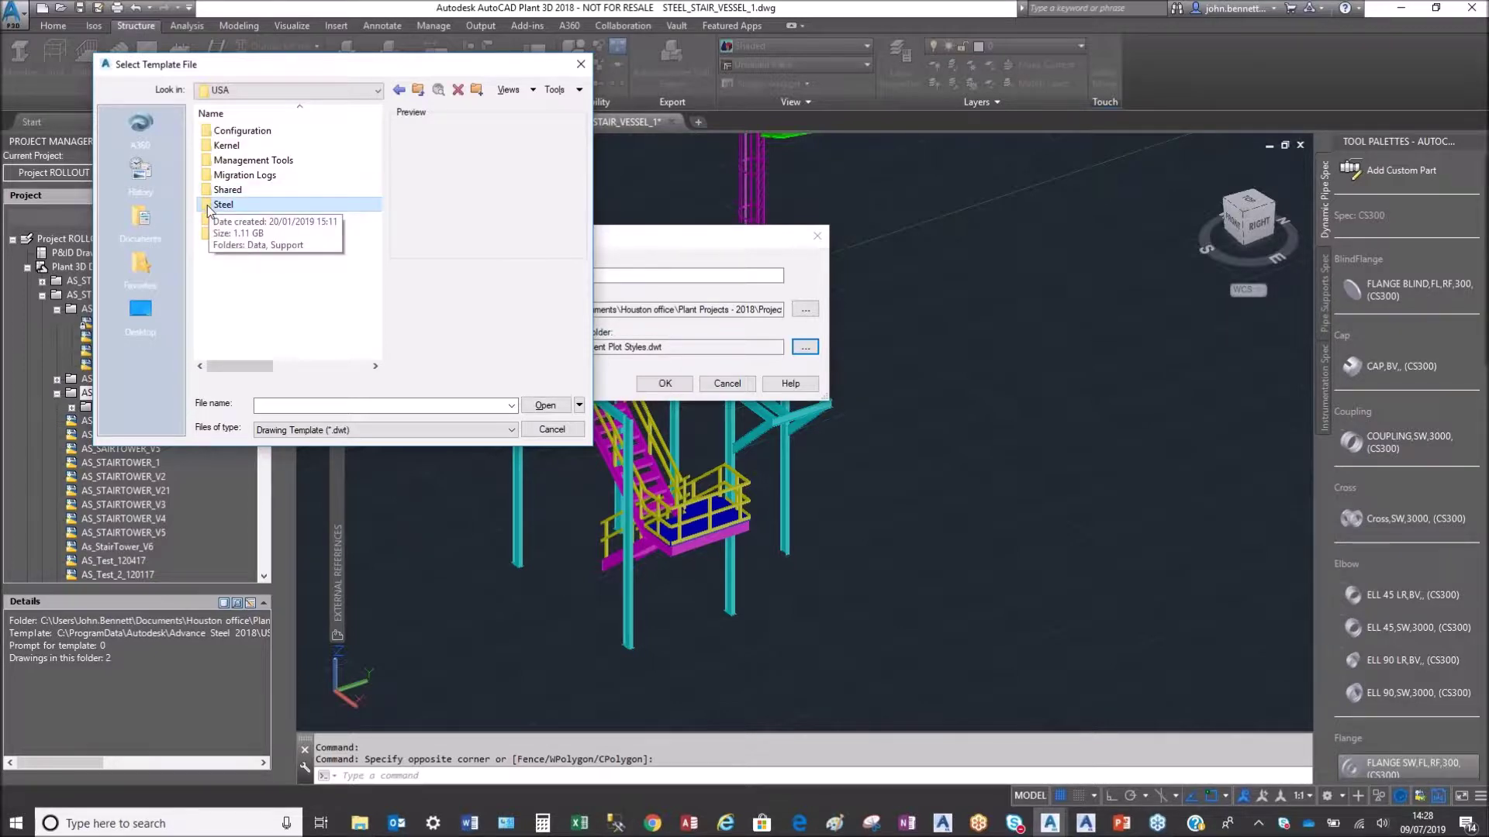
{"action": "double_click", "coordinate": [208, 189]}
{"action": "left_click", "coordinate": [213, 163]}
{"action": "double_click", "coordinate": [214, 162]}
{"action": "double_click", "coordinate": [222, 205]}
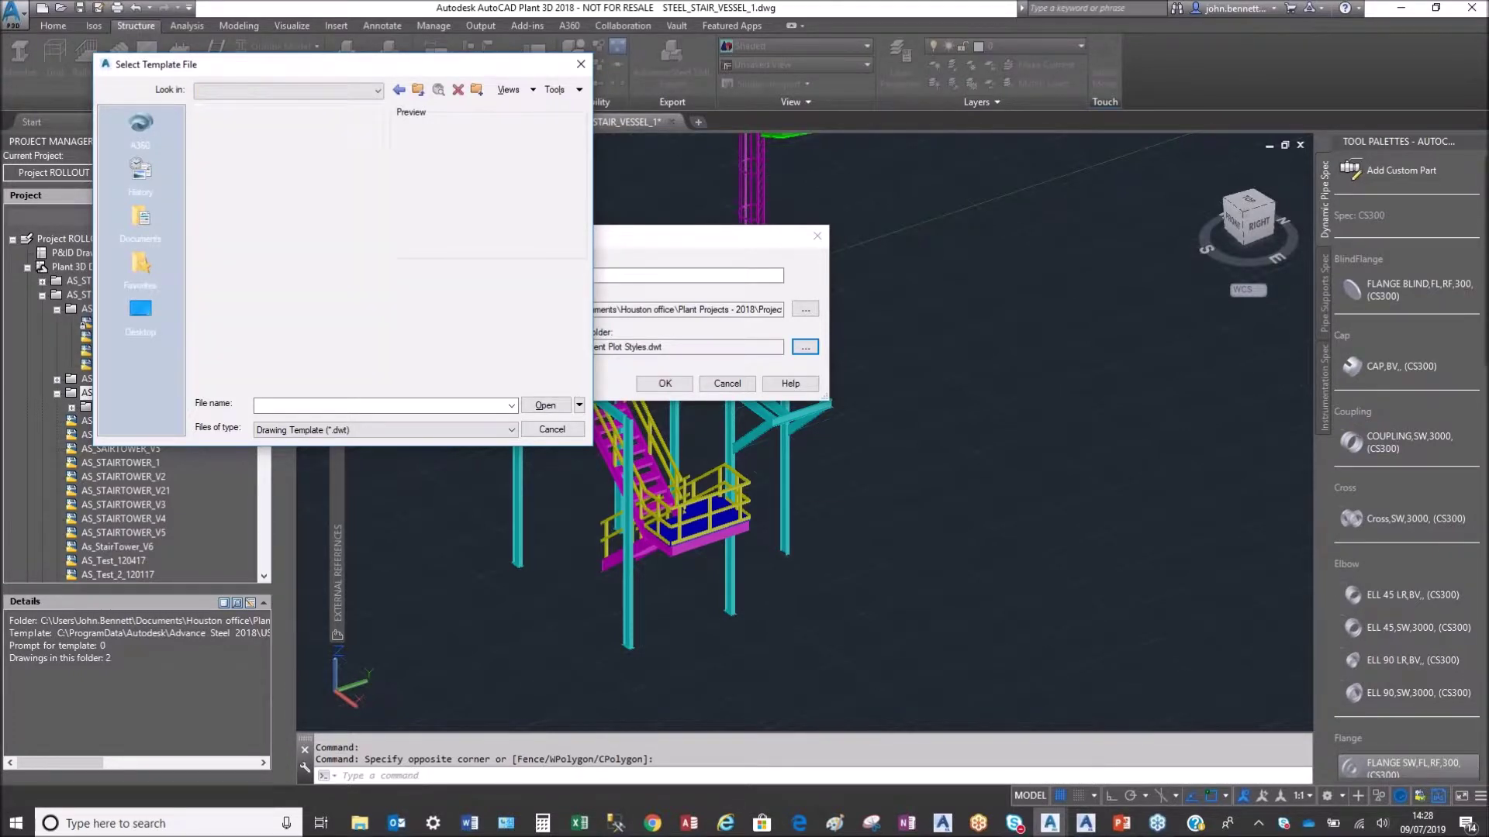
{"action": "left_click", "coordinate": [247, 145]}
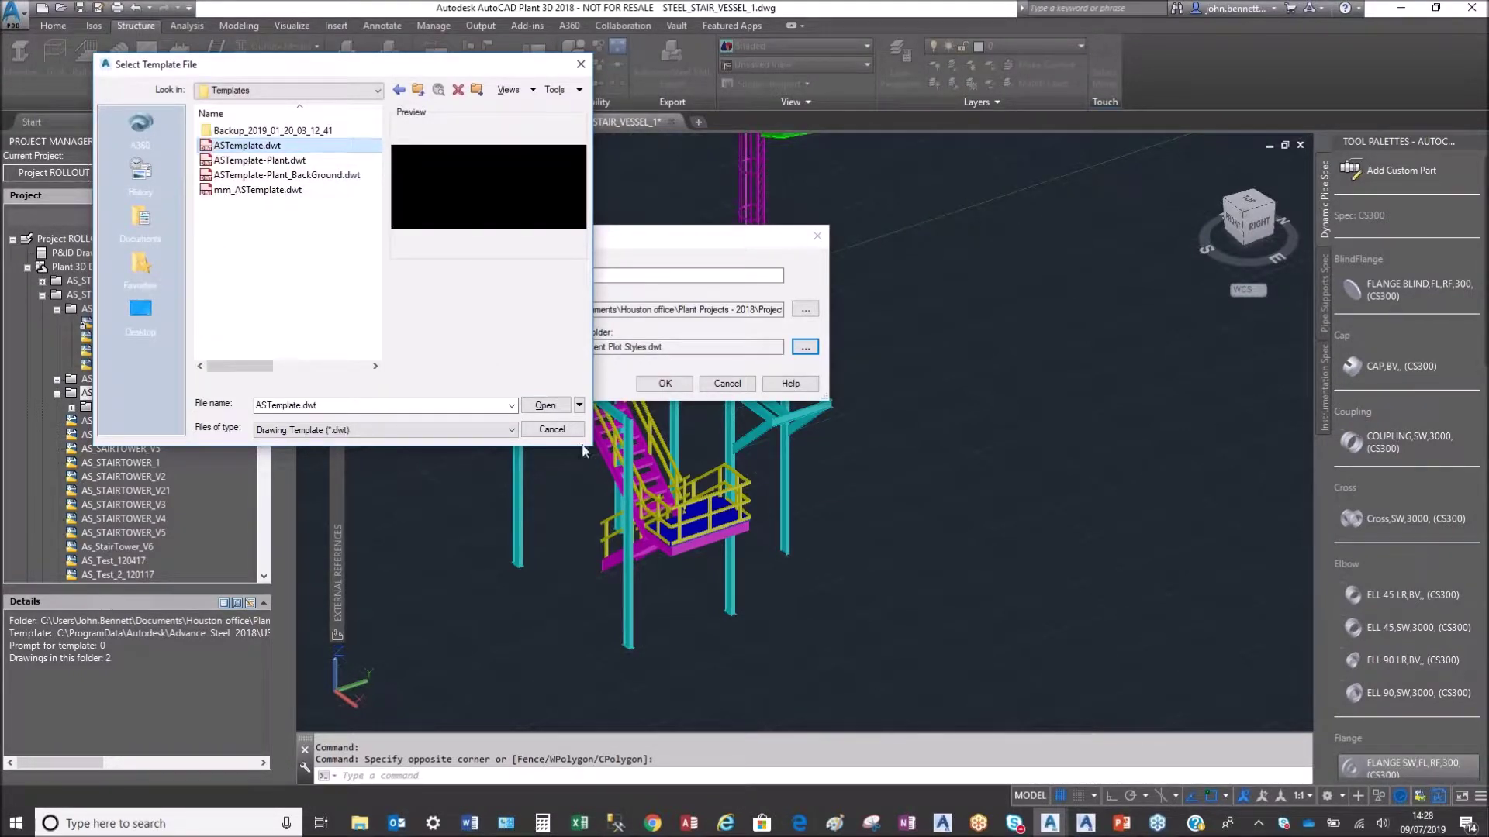
{"action": "left_click", "coordinate": [545, 406]}
{"action": "left_click", "coordinate": [665, 383]}
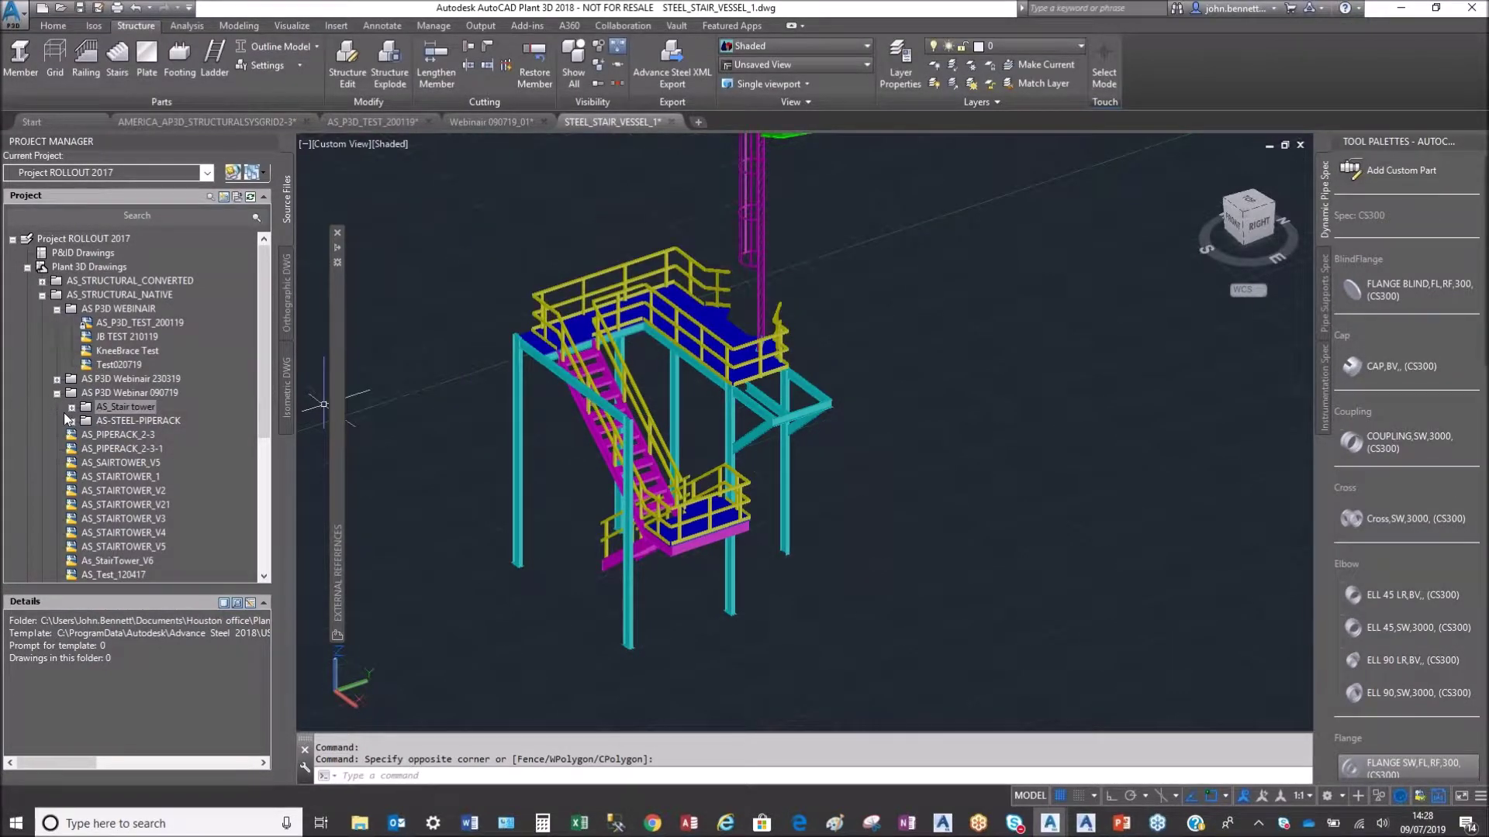
Step: Create a new drawing named Stair tower in the AS_Stair tower project folder
{"action": "left_click", "coordinate": [71, 411]}
{"action": "right_click", "coordinate": [101, 414]}
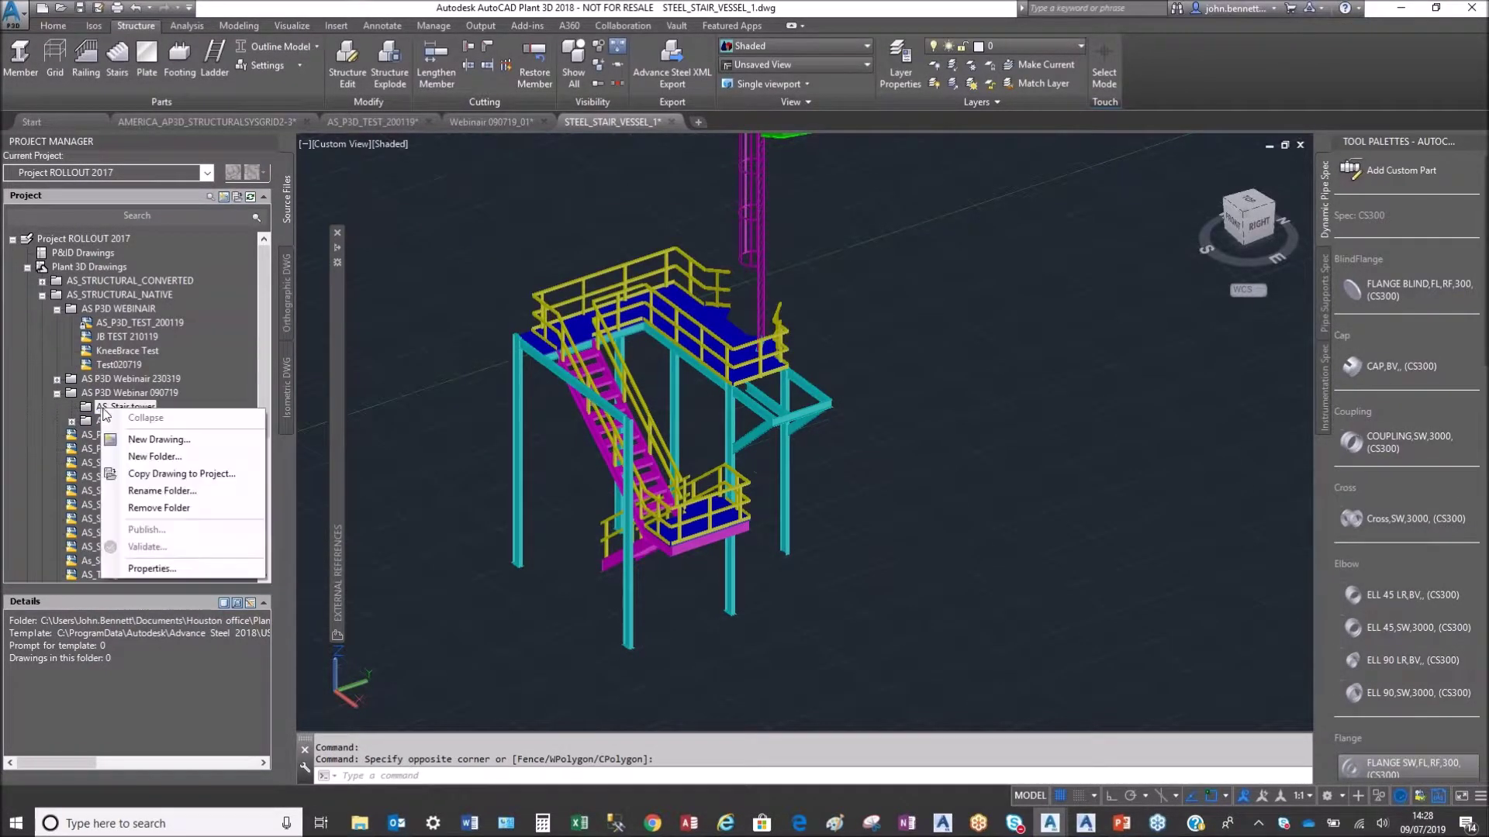
{"action": "left_click", "coordinate": [160, 448]}
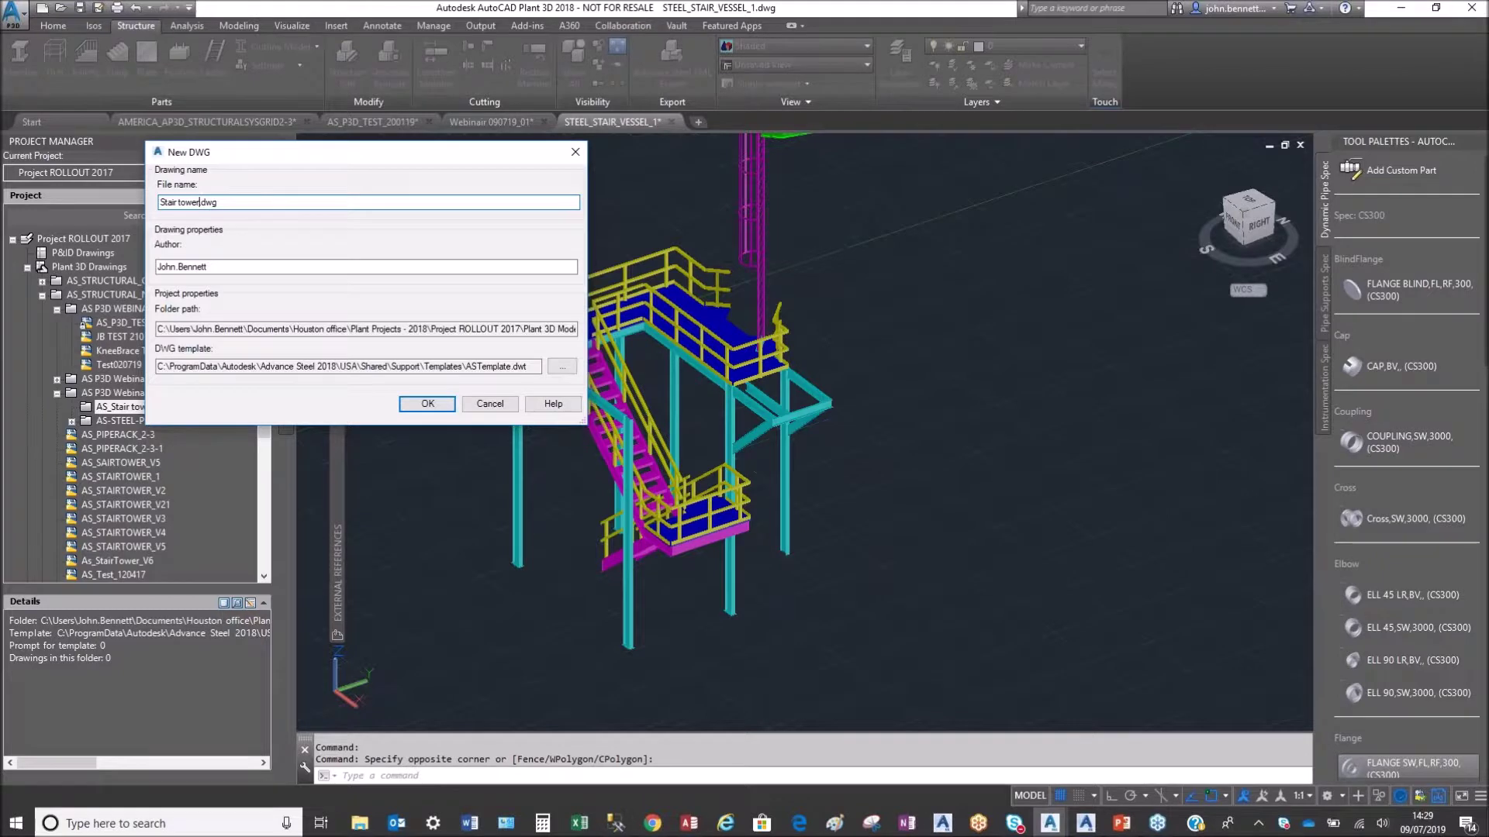
{"action": "left_click", "coordinate": [425, 404]}
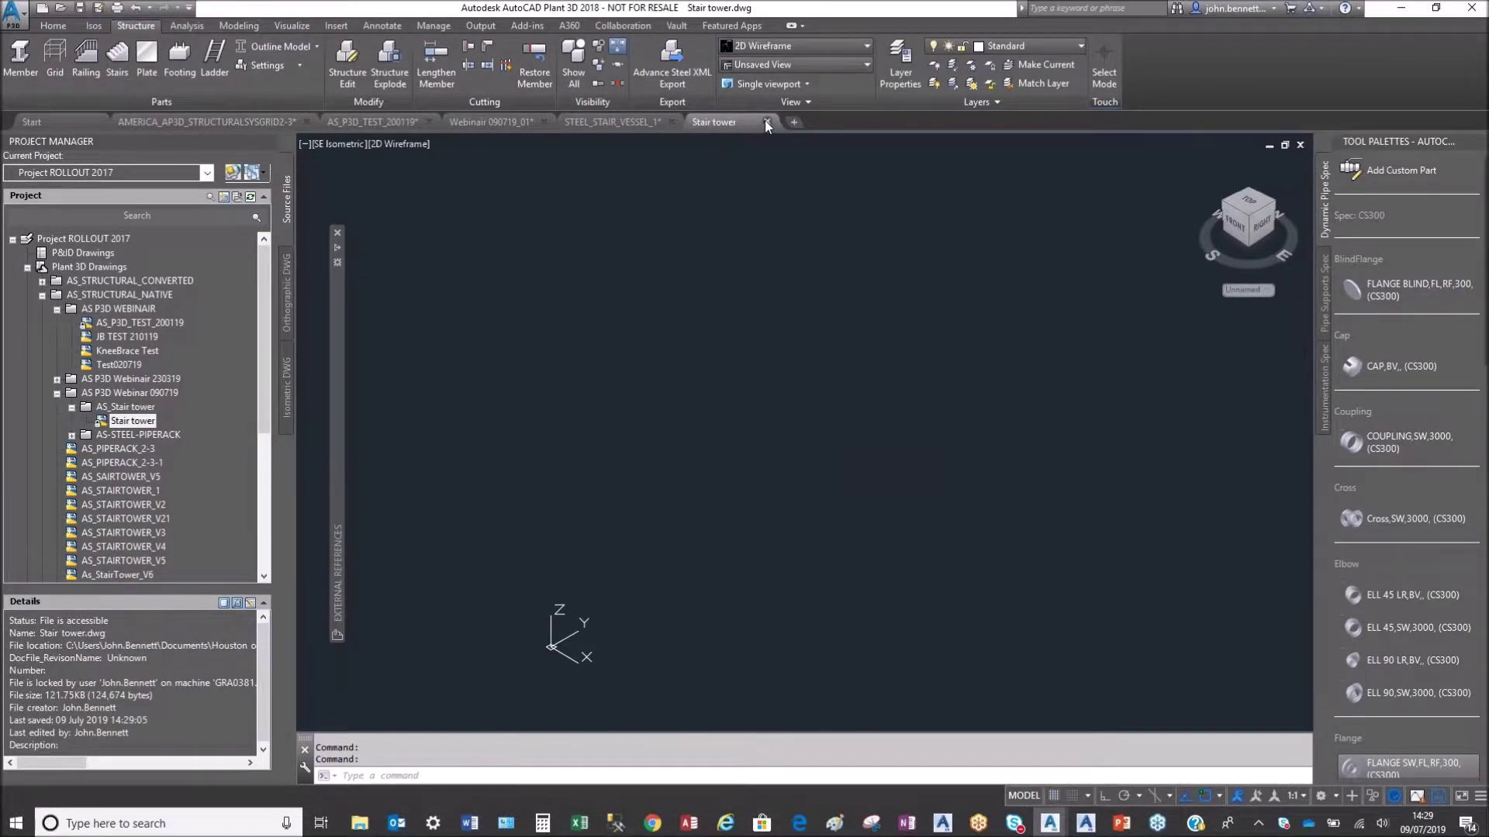
Step: Close the Stair tower and STEEL_STAIR_VESSEL_1 drawings
{"action": "left_click", "coordinate": [1056, 48]}
{"action": "left_click", "coordinate": [773, 165]}
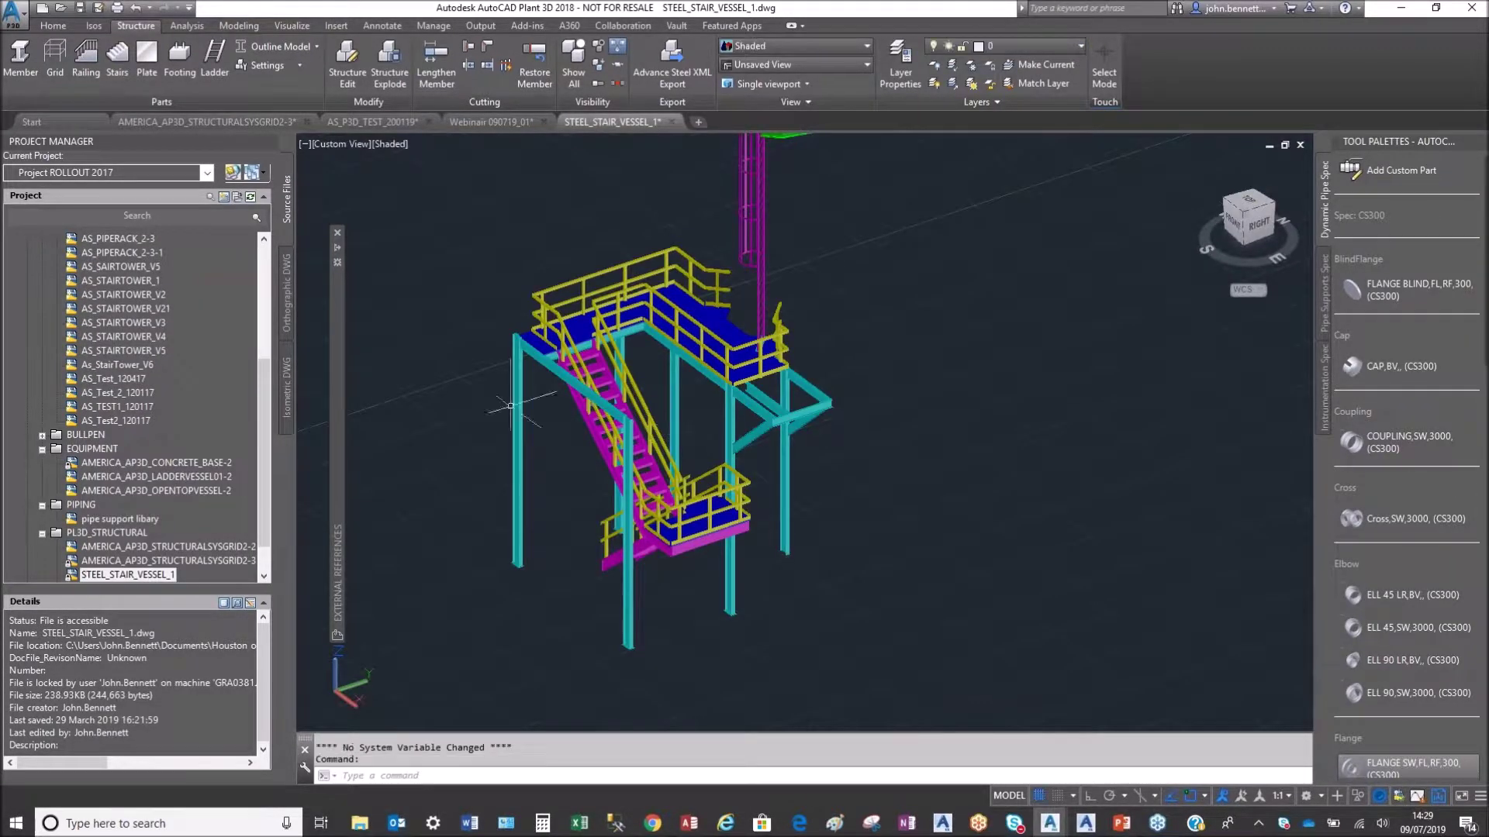
{"action": "left_click", "coordinate": [672, 122]}
{"action": "left_click", "coordinate": [788, 446]}
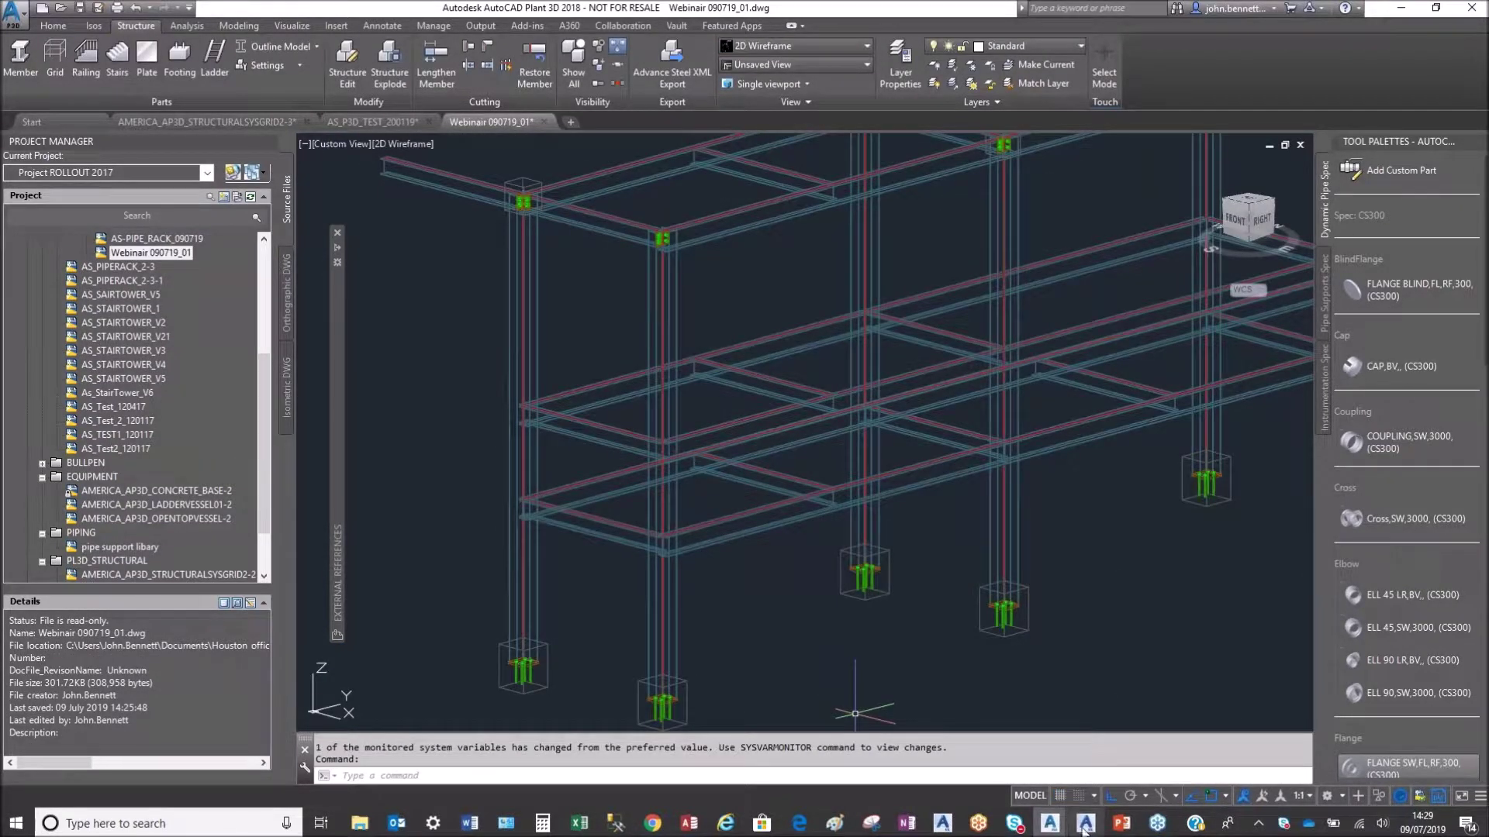
Step: Switch to Advance Steel and open Stair tower.dwg from the AS_Stair tower folder
{"action": "mouse_move", "coordinate": [1049, 828]}
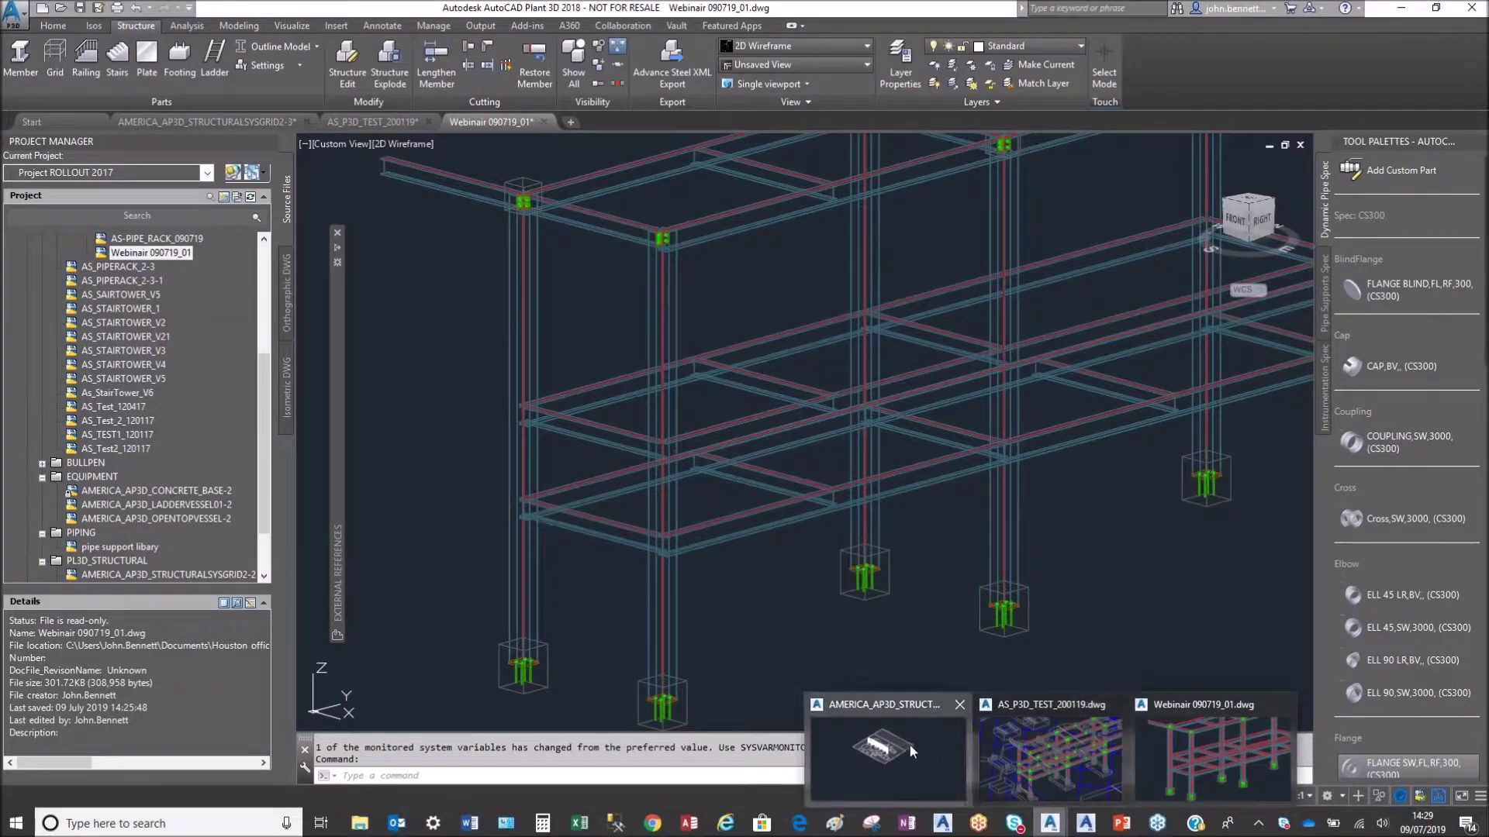
{"action": "left_click", "coordinate": [884, 744]}
{"action": "left_click", "coordinate": [1083, 824]}
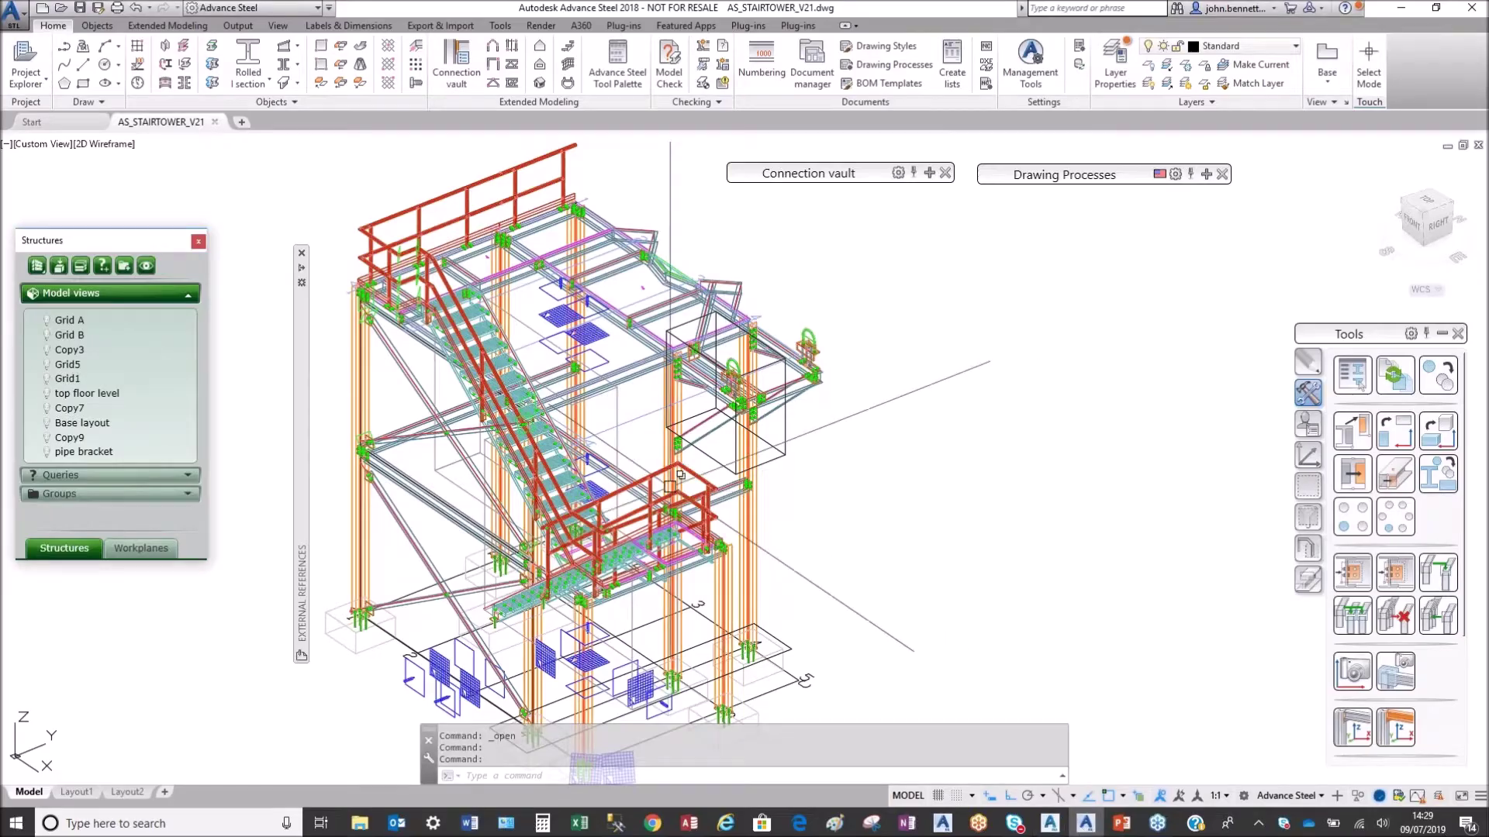
{"action": "middle_click_drag", "start_coordinate": [223, 212], "coordinate": [345, 238]}
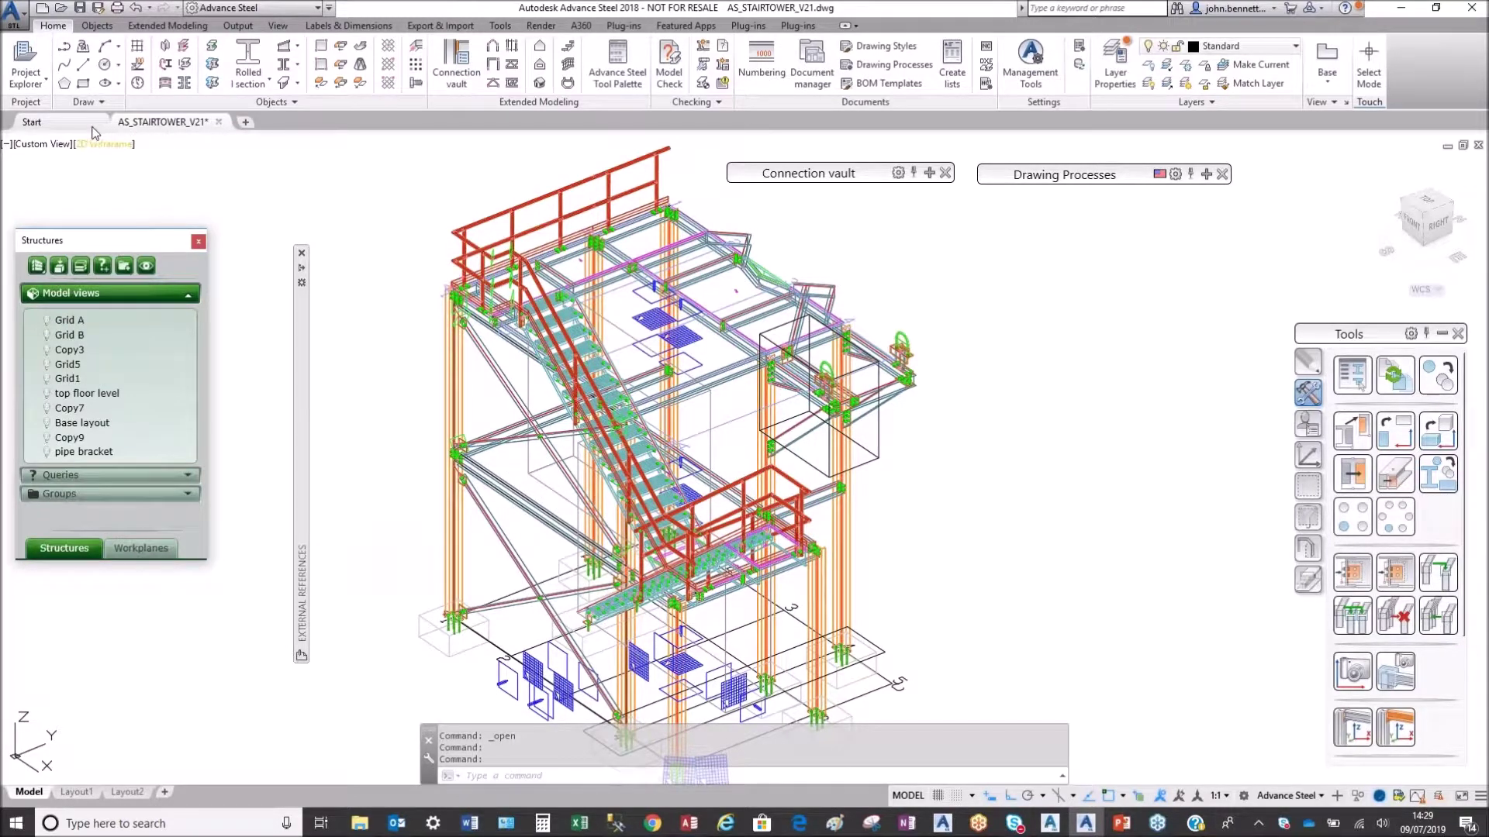
{"action": "left_click", "coordinate": [60, 8]}
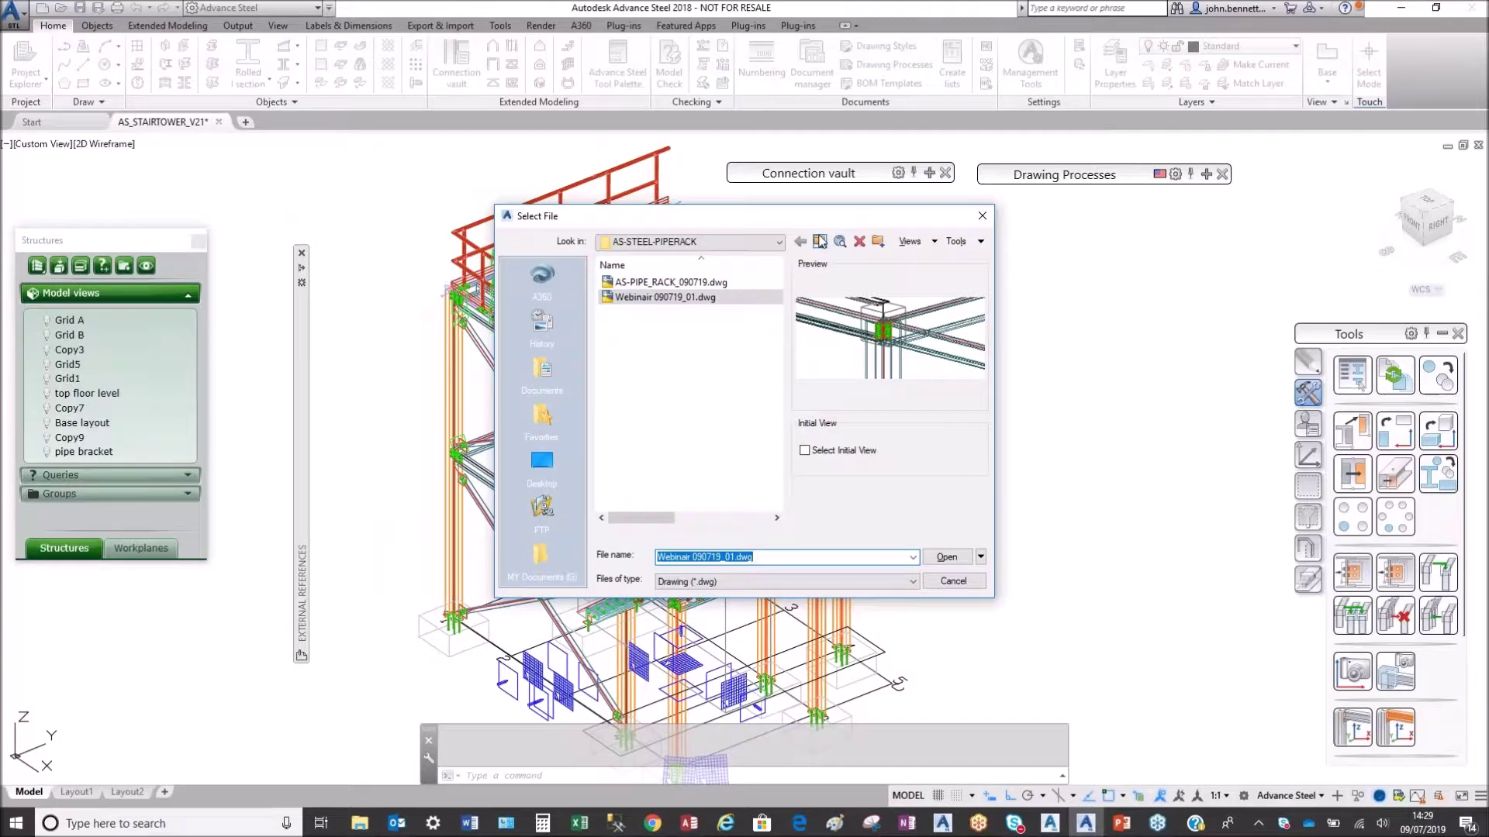
{"action": "left_click", "coordinate": [819, 242]}
{"action": "double_click", "coordinate": [639, 282]}
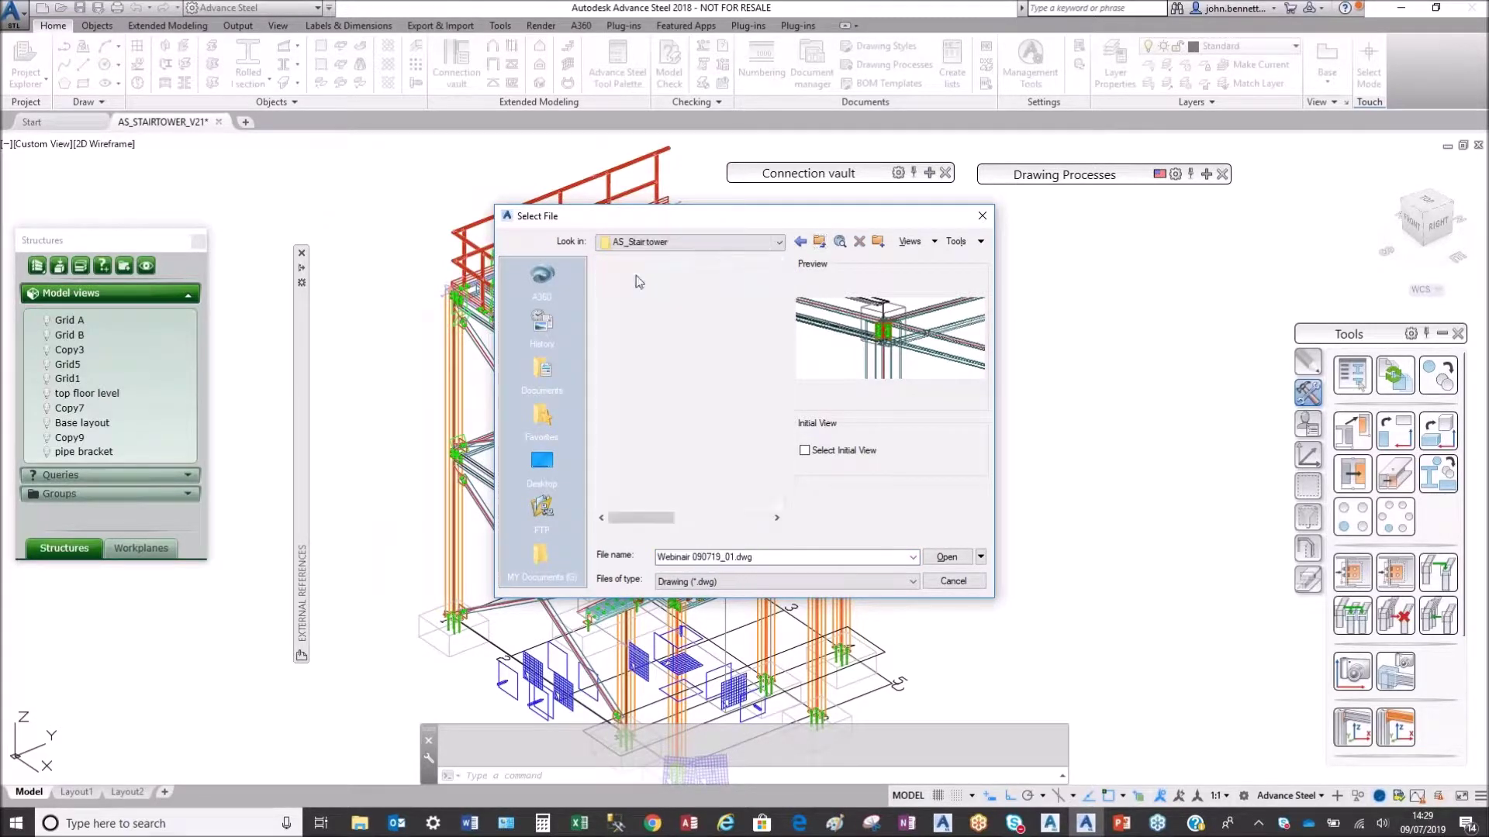
{"action": "left_click", "coordinate": [621, 283]}
{"action": "left_click", "coordinate": [945, 557]}
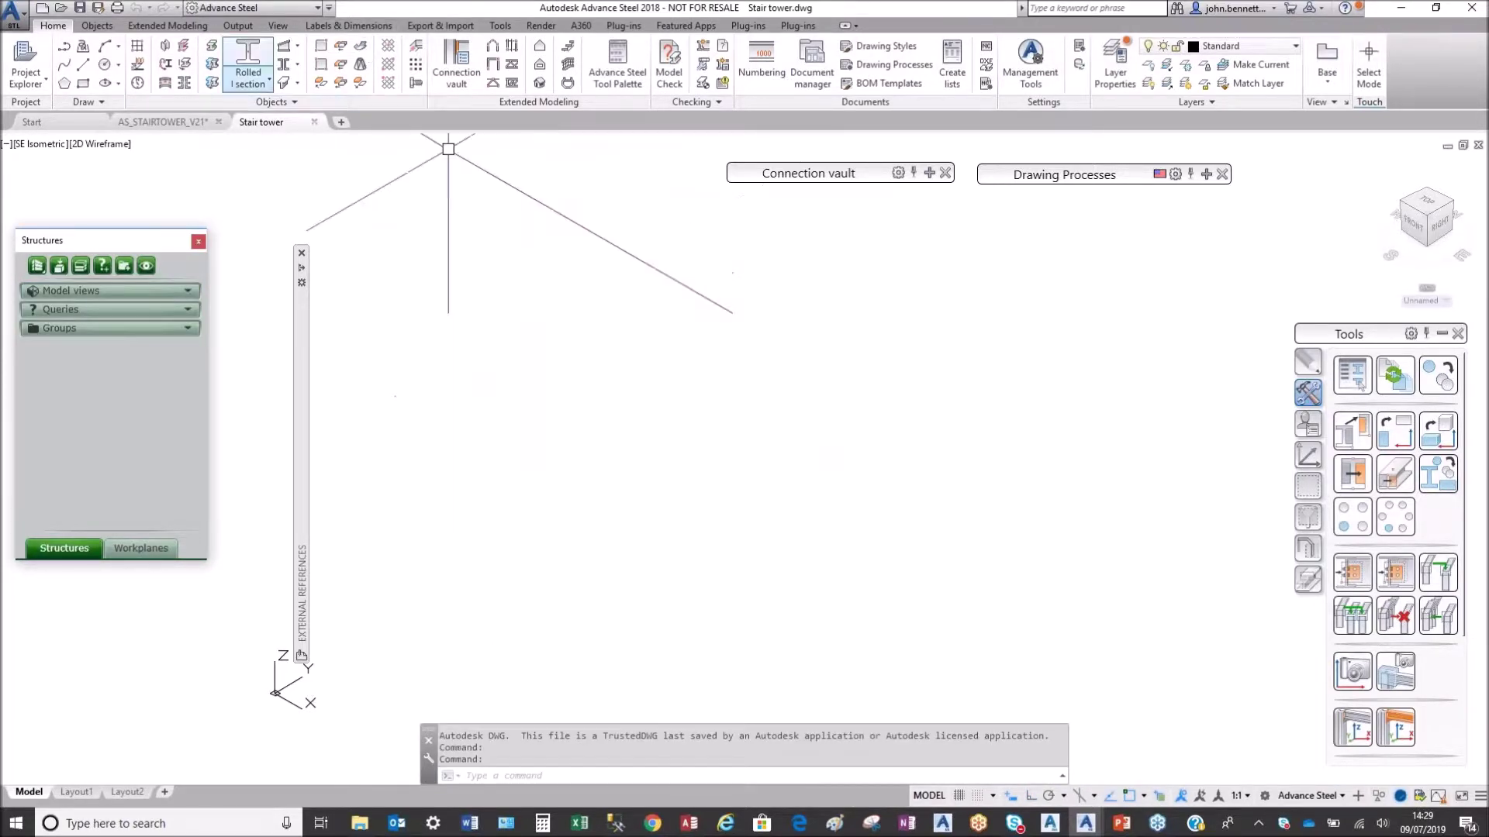
Step: Attach AMERICA_AP3D_LADDERVESSEL01-2.dwg from the EQUIPMENT folder as an overlay reference with a relative path, scale 1 and insertion point 0,0,0
{"action": "mouse_move", "coordinate": [306, 275]}
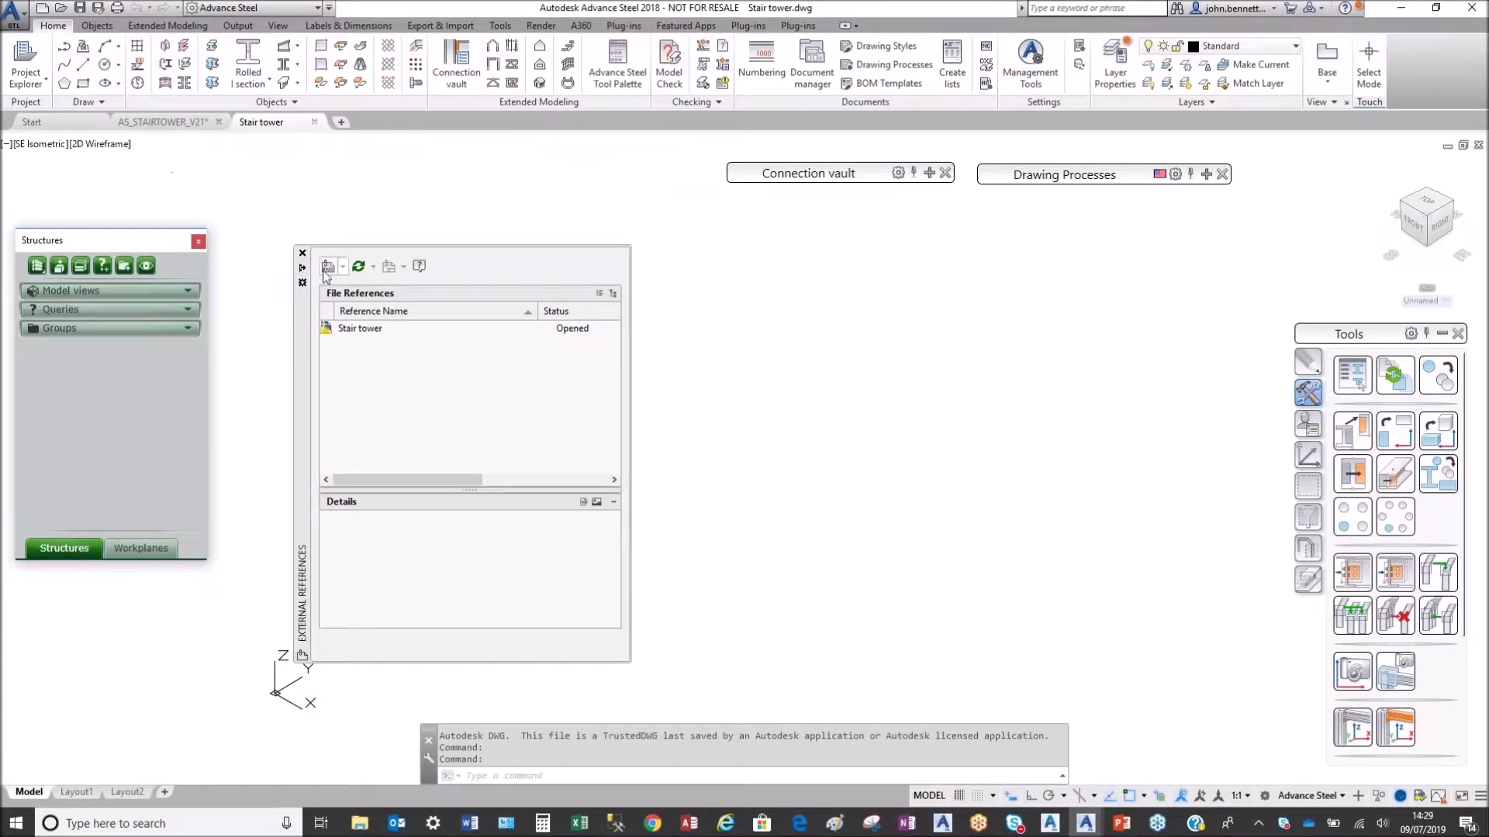
{"action": "left_click", "coordinate": [324, 272]}
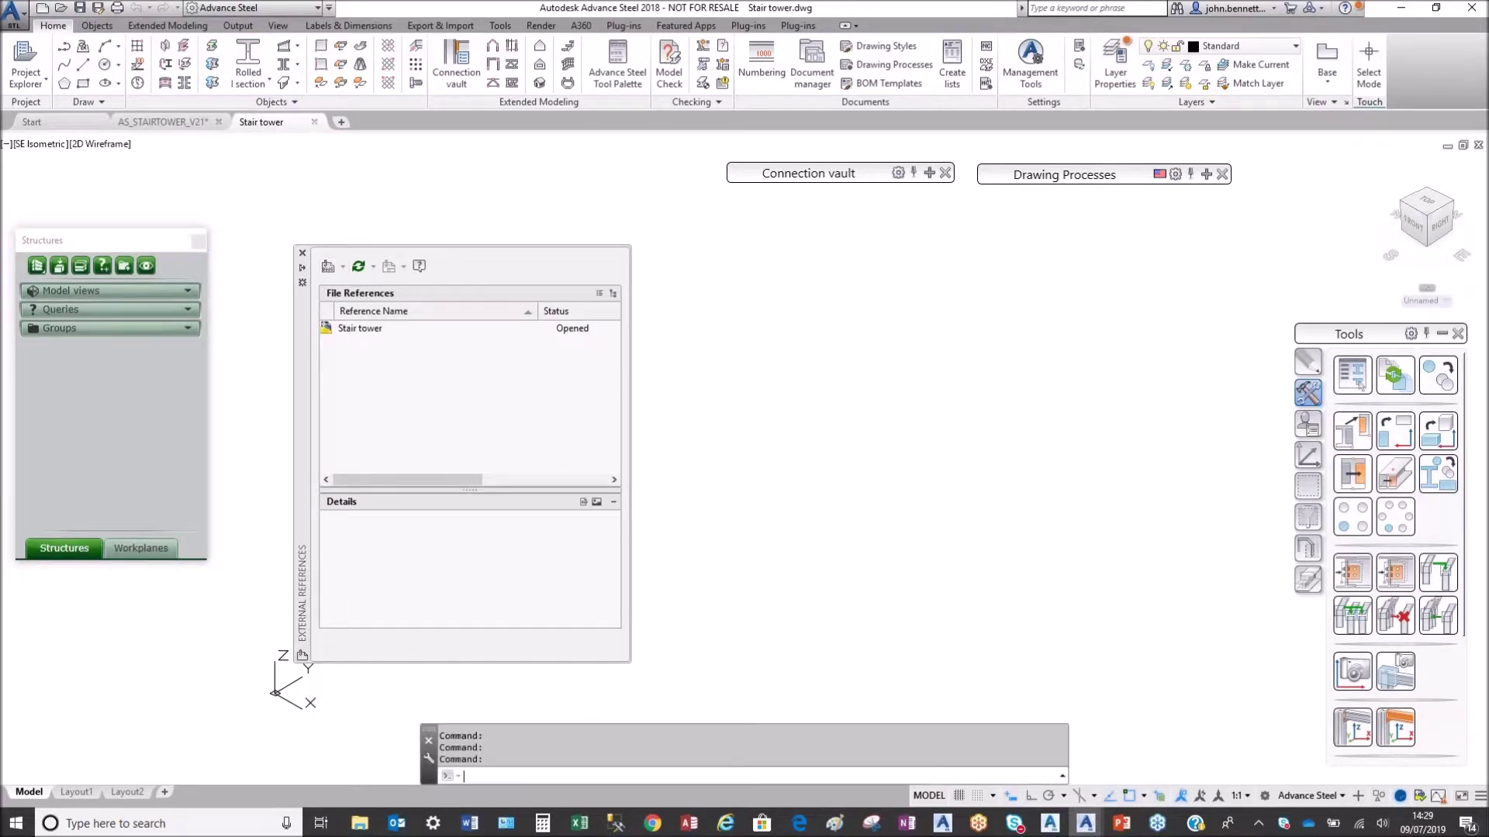
{"action": "left_click", "coordinate": [659, 296]}
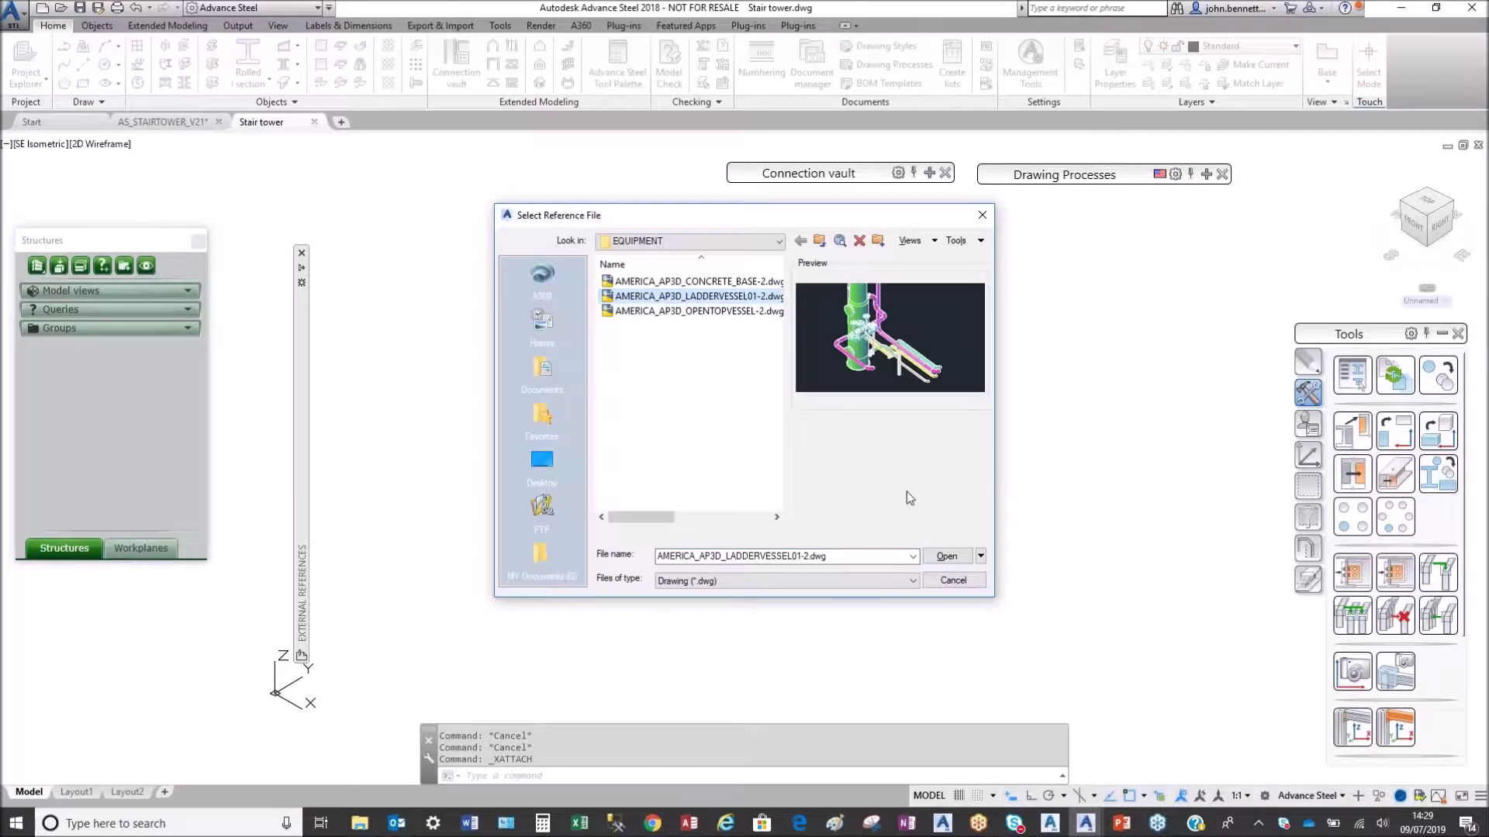
{"action": "left_click", "coordinate": [946, 556]}
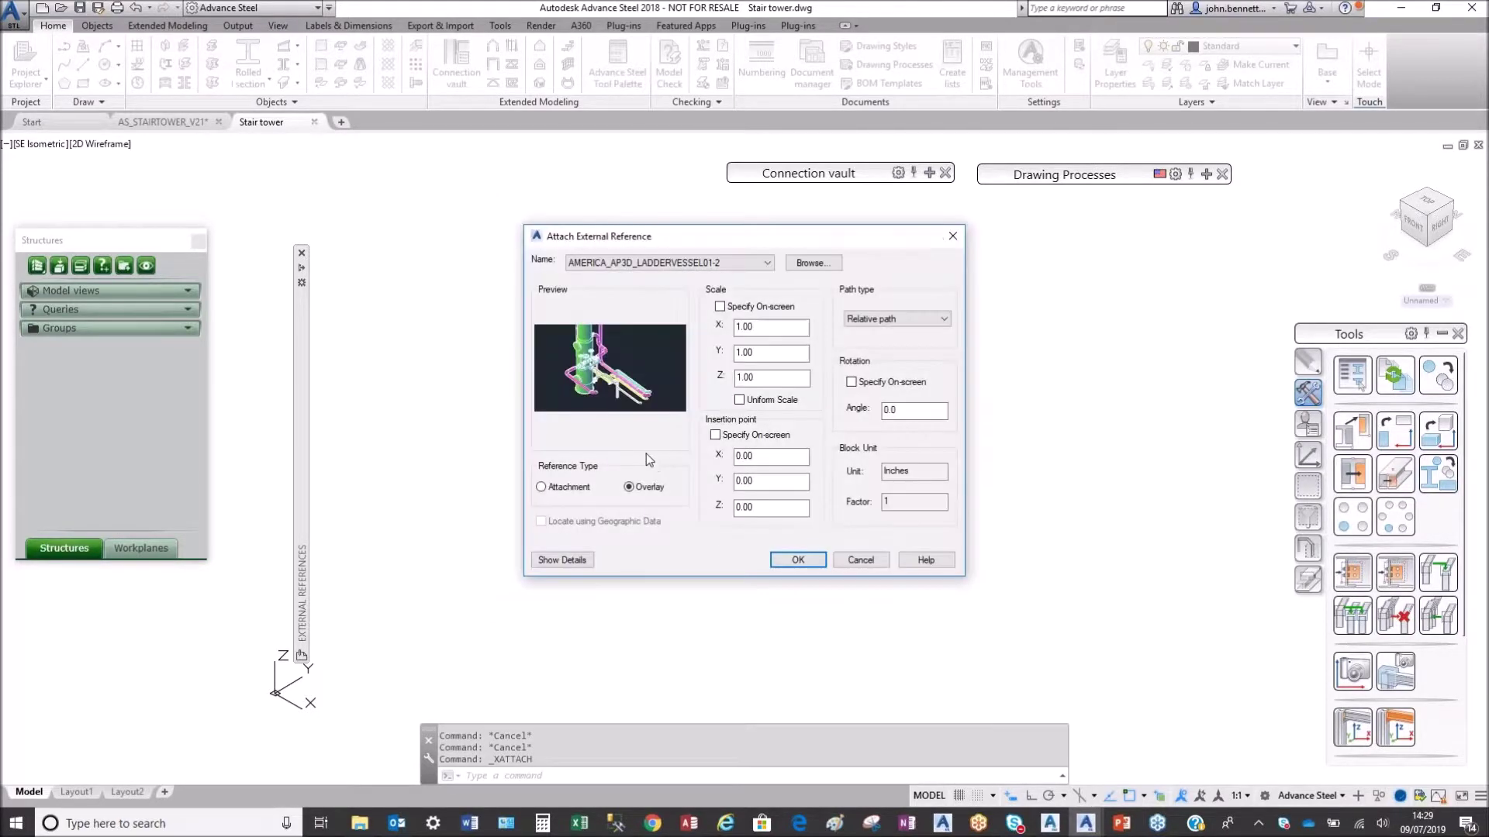
{"action": "left_click", "coordinate": [804, 559]}
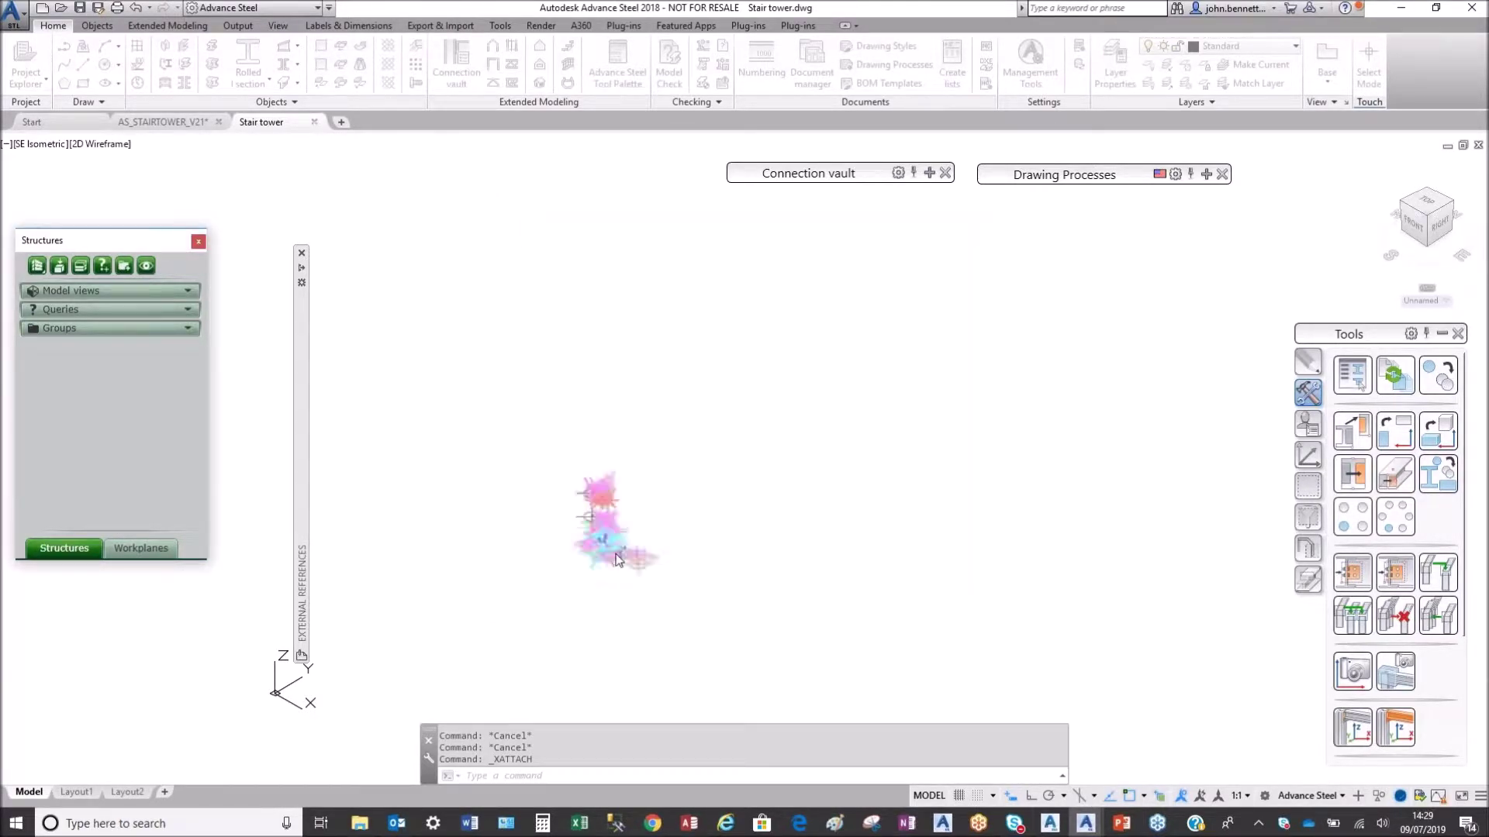
{"action": "left_click", "coordinate": [616, 559]}
Step: Regenerate the Stair tower model so the attached ladder vessel reference redraws cleanly
{"action": "scroll", "coordinate": [573, 532], "scroll_direction": "up", "scroll_amount": 5}
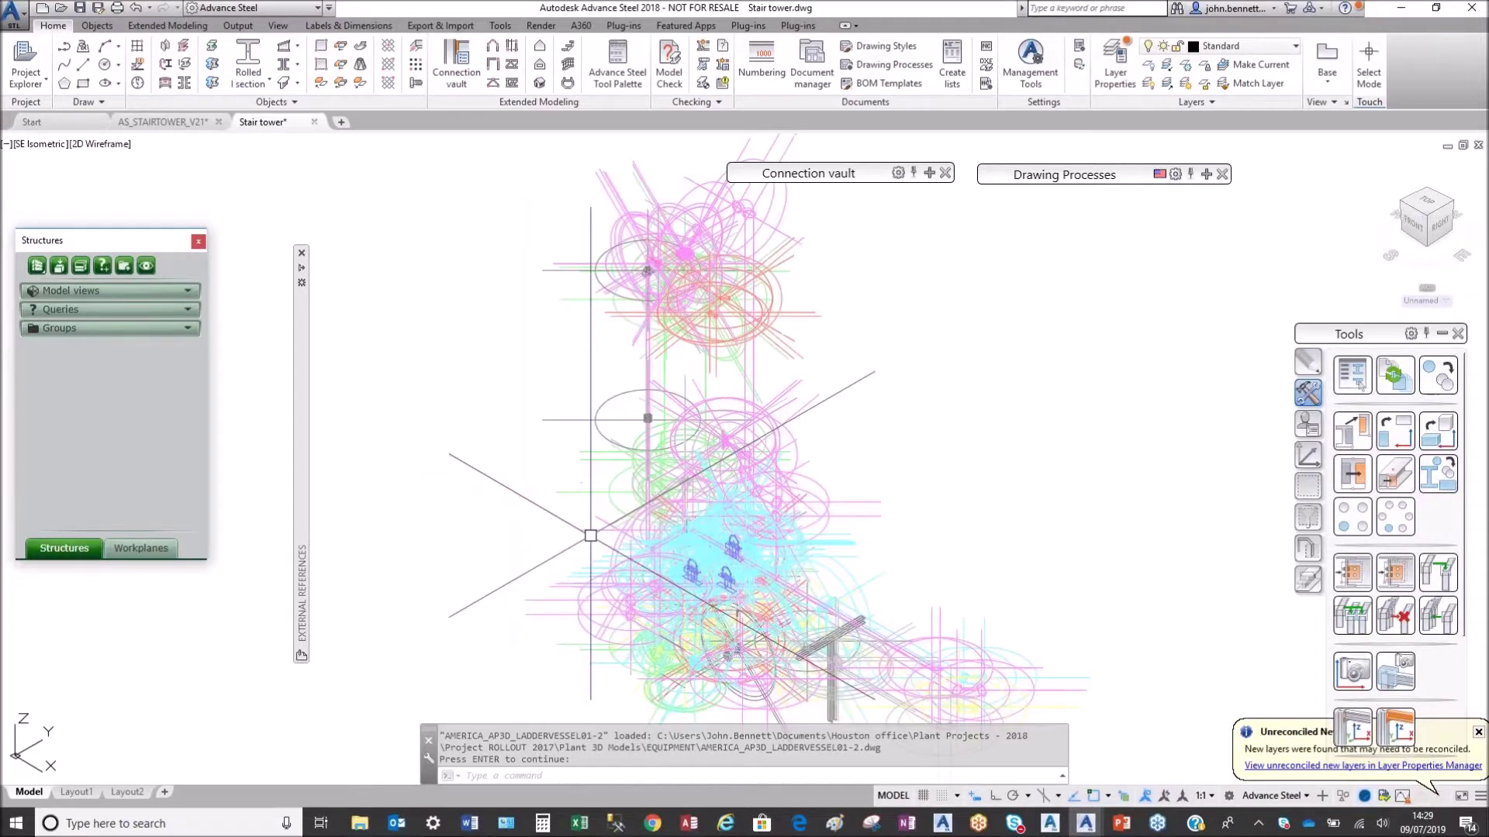
{"action": "scroll", "coordinate": [591, 535], "scroll_direction": "up", "scroll_amount": 4}
{"action": "type", "text": "re"}
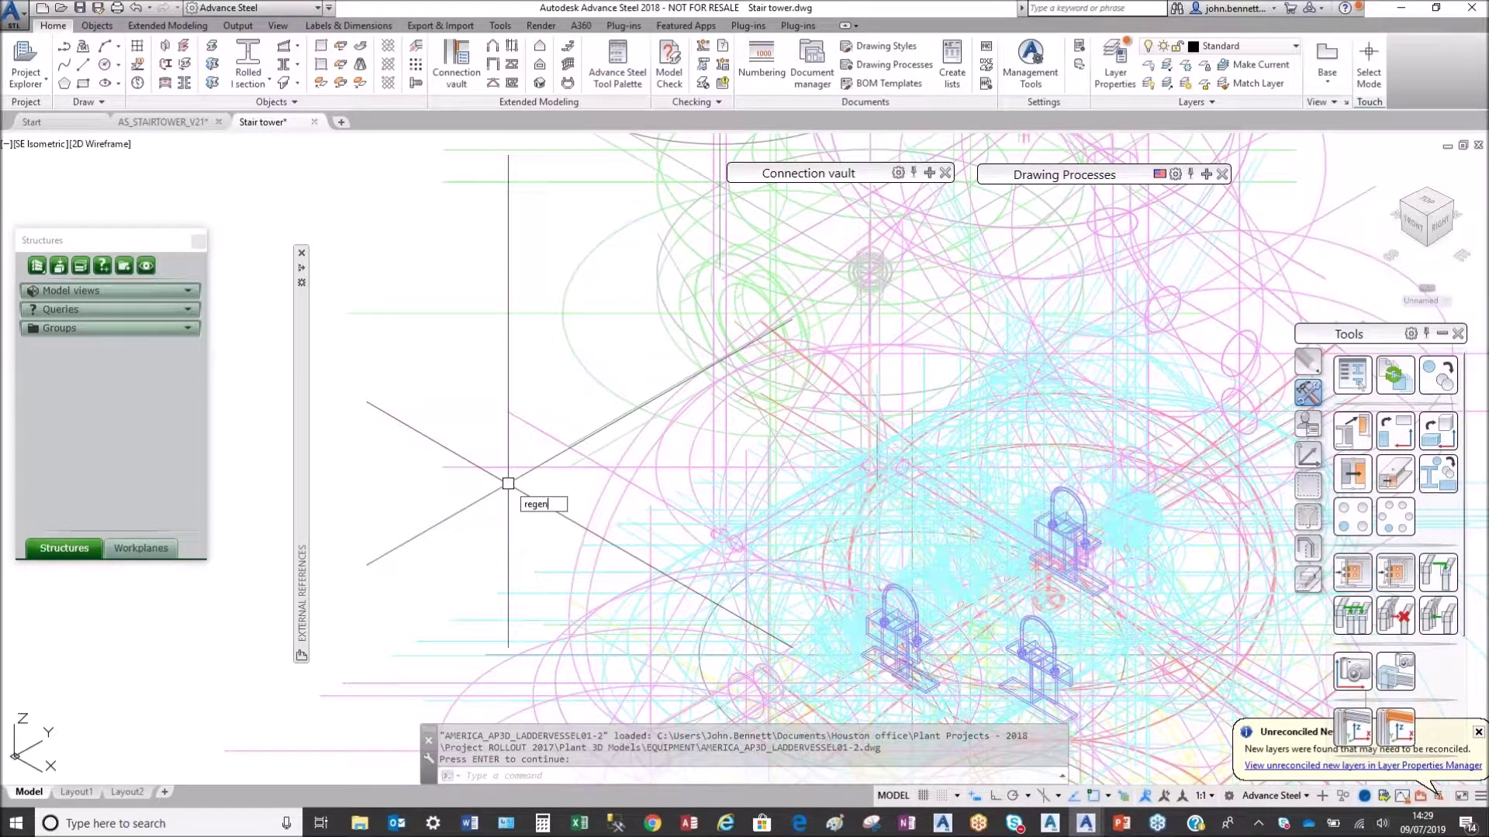
{"action": "type", "text": "gen"}
{"action": "key", "text": "Return"}
{"action": "scroll", "coordinate": [480, 387], "scroll_direction": "down", "scroll_amount": 6}
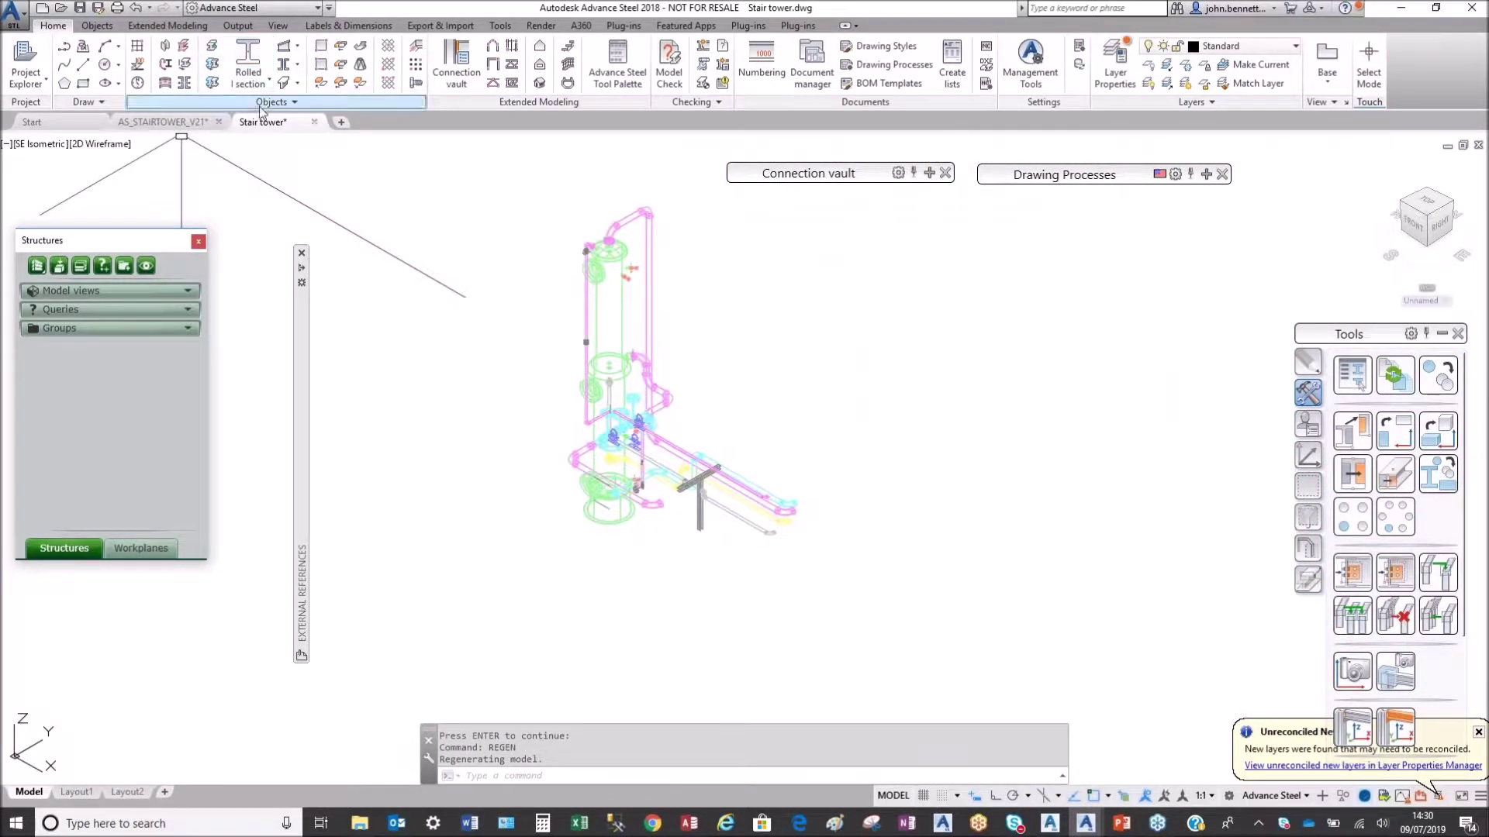
Step: Preview the drawings in the PL3D_STRUCTURAL and EQUIPMENT folders as candidates for another external reference
{"action": "mouse_move", "coordinate": [302, 259]}
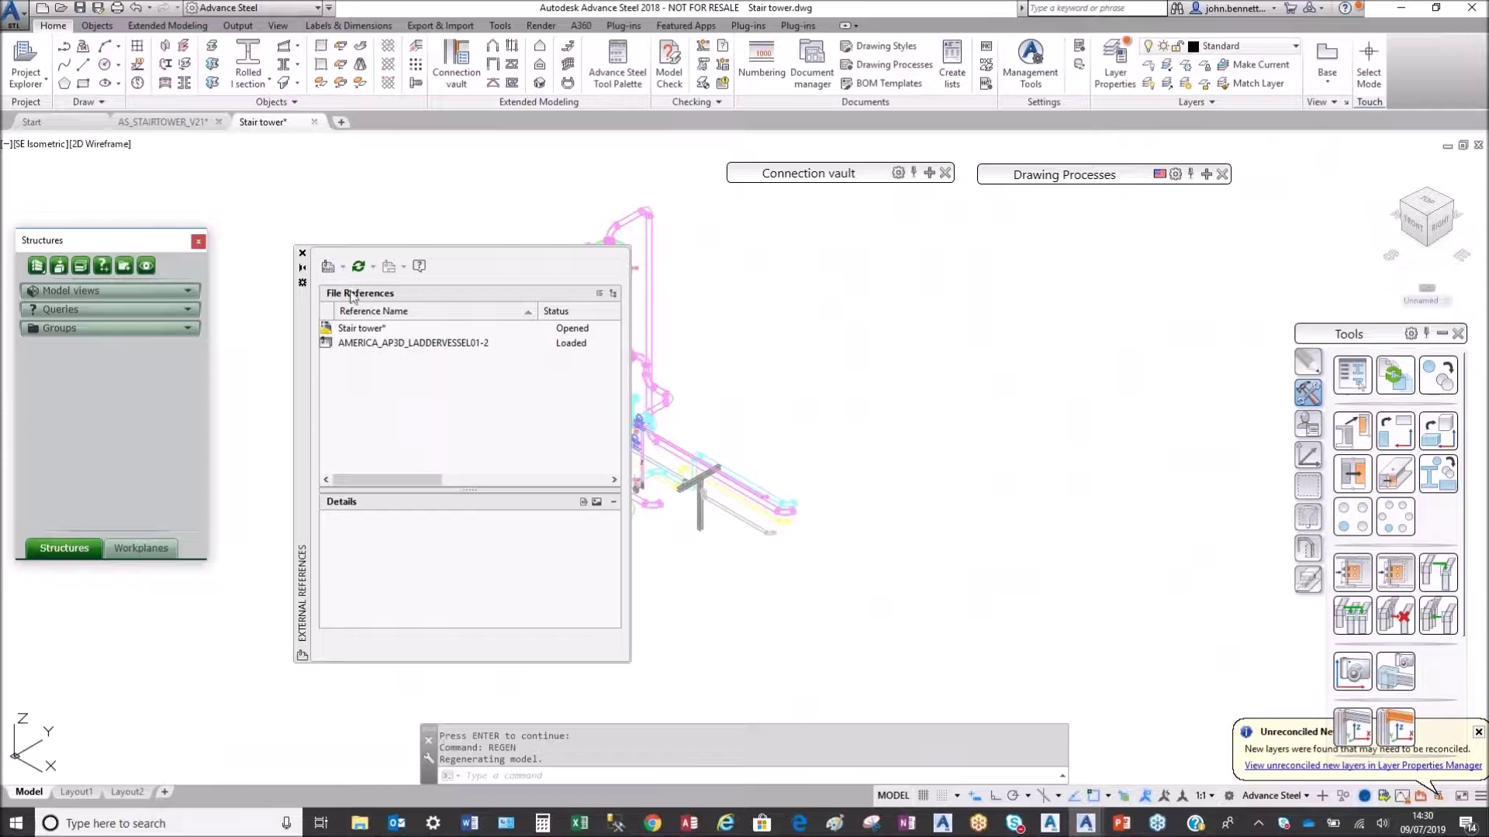
{"action": "left_click", "coordinate": [333, 273]}
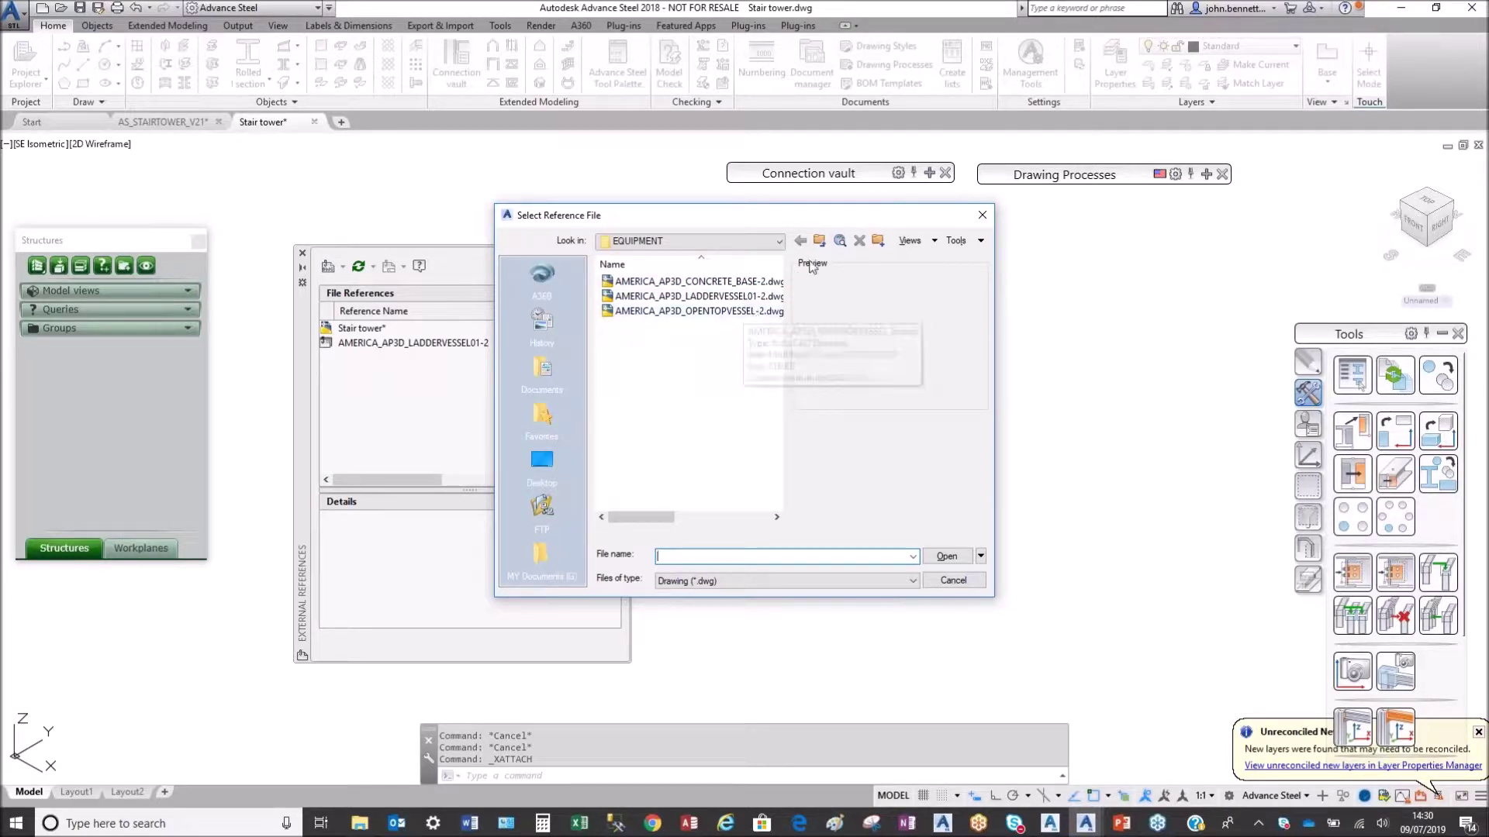
{"action": "left_click", "coordinate": [820, 241]}
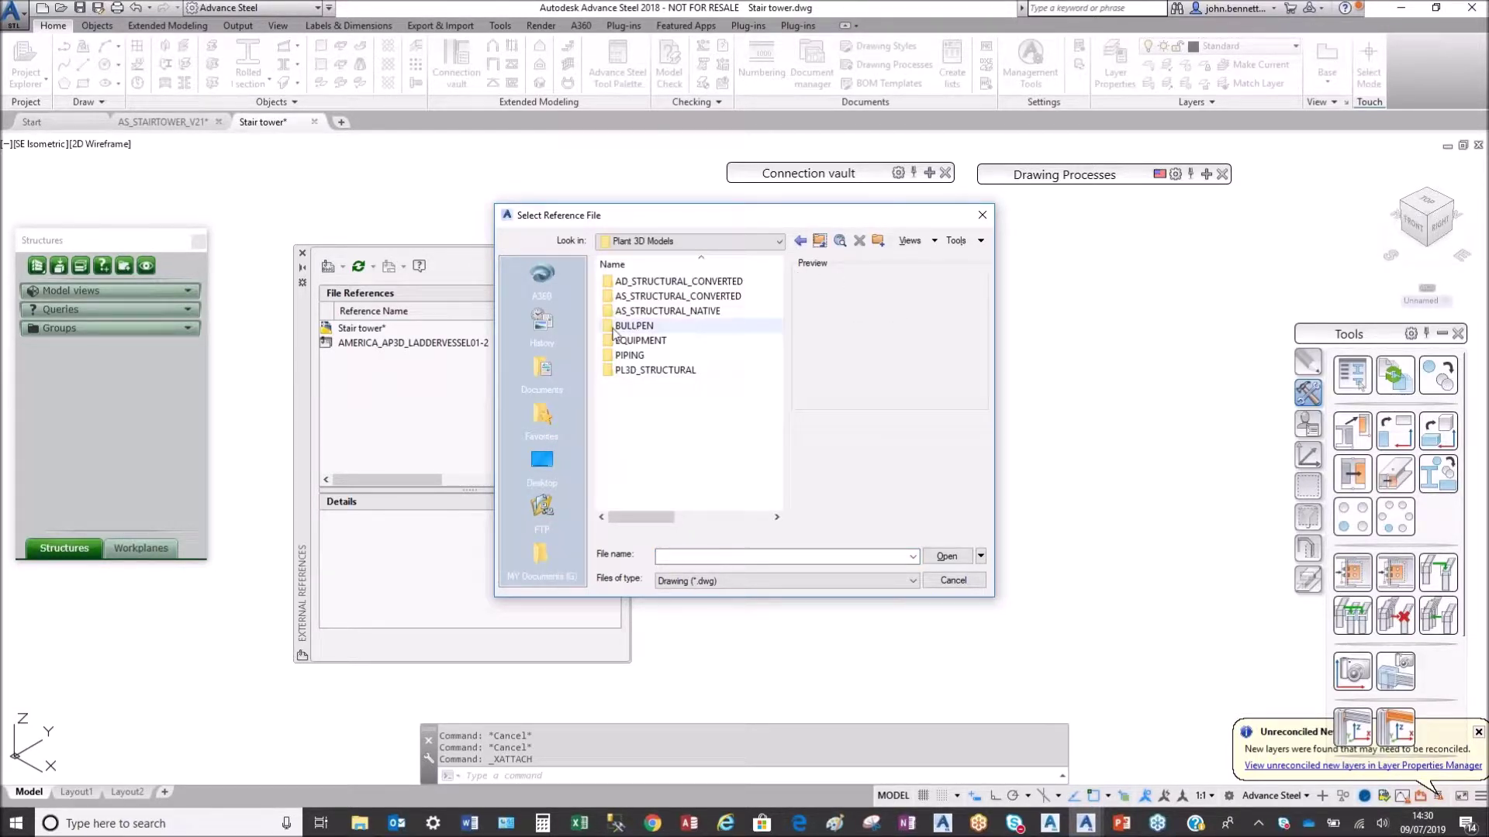
{"action": "double_click", "coordinate": [608, 372]}
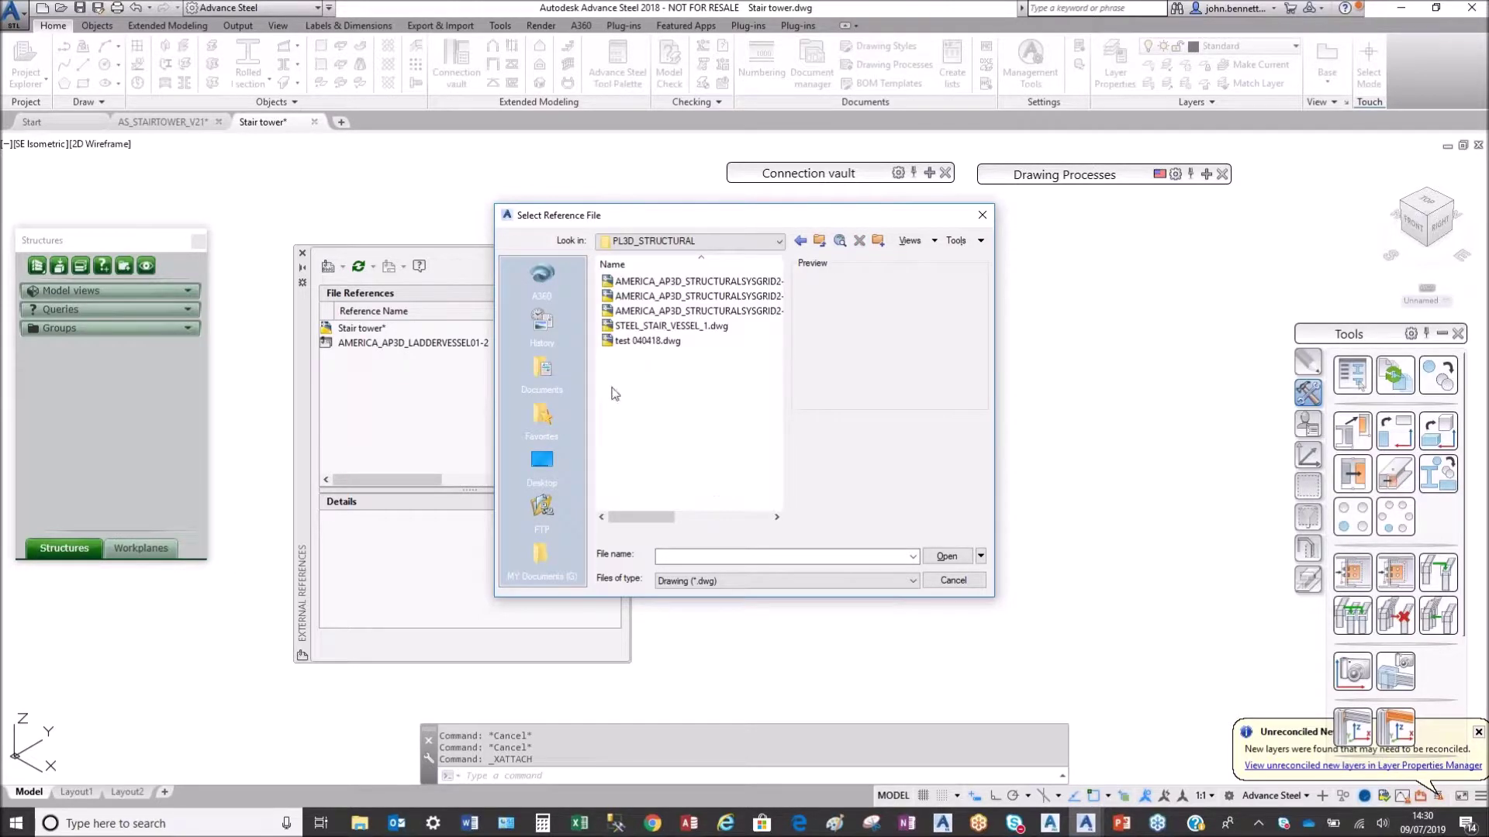
{"action": "left_click", "coordinate": [631, 327]}
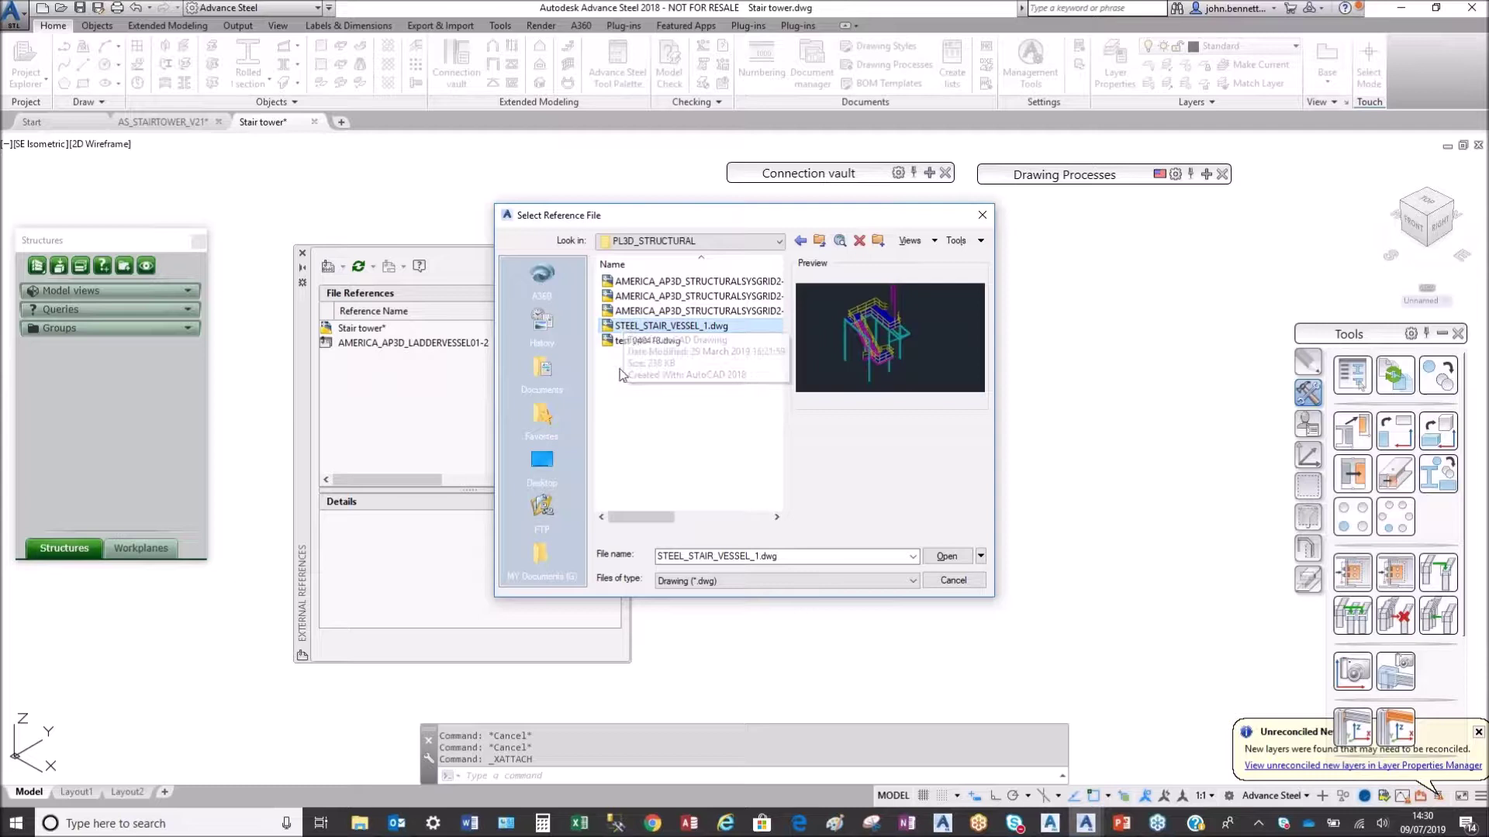
{"action": "left_click", "coordinate": [641, 298]}
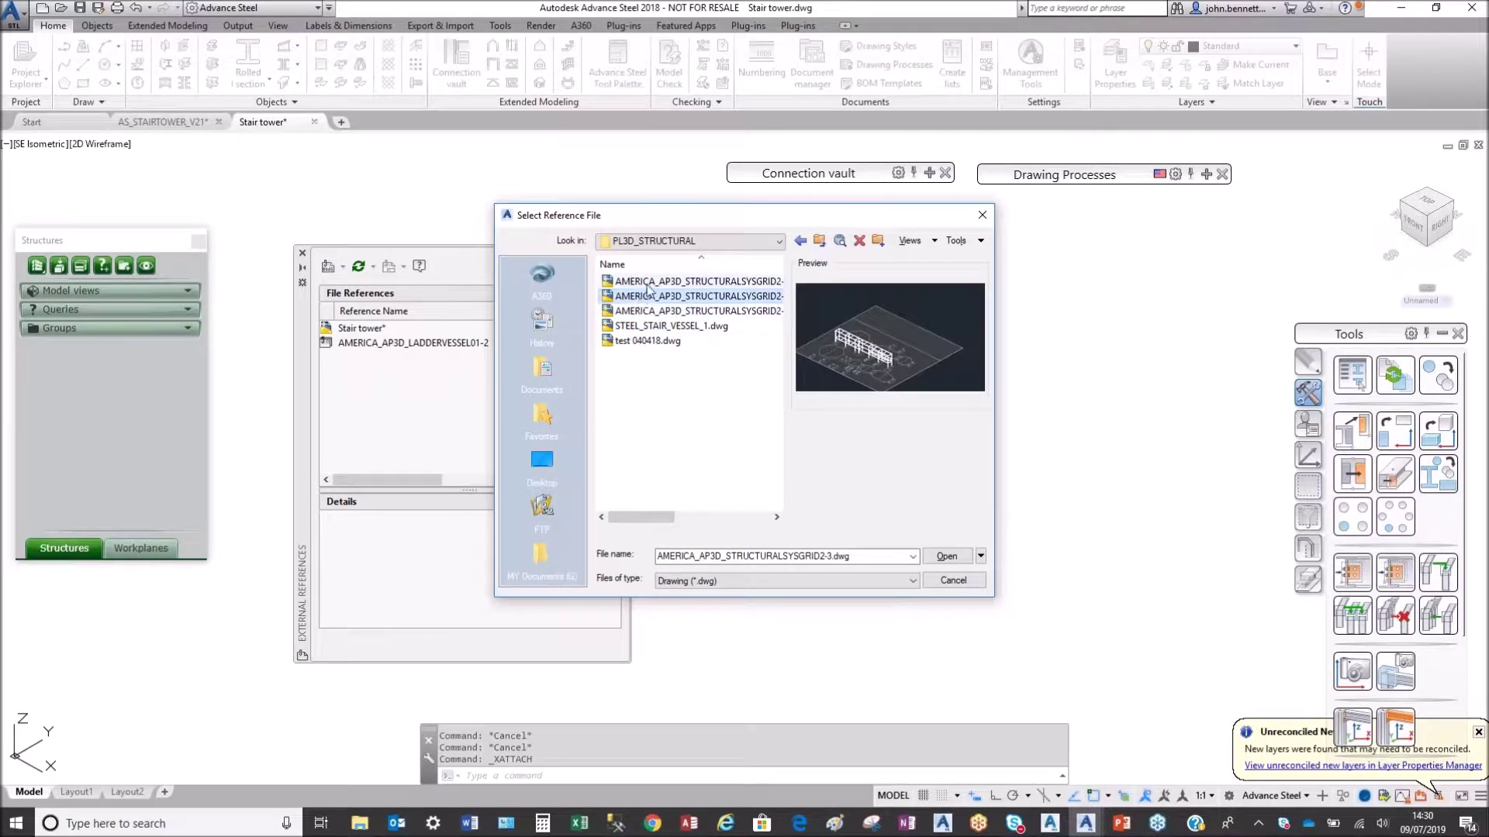
{"action": "left_click", "coordinate": [650, 282]}
{"action": "left_click", "coordinate": [818, 242]}
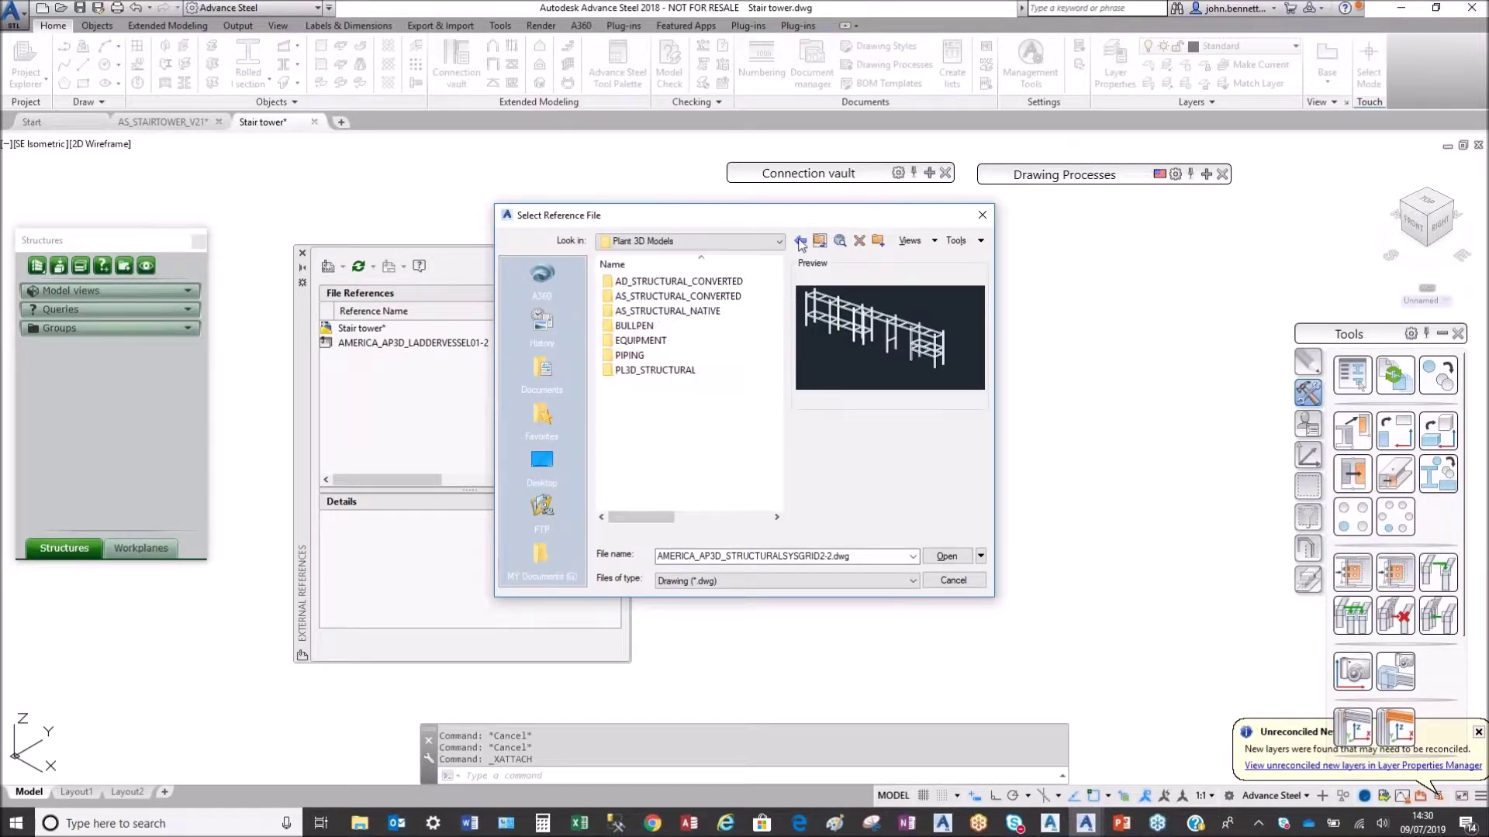
{"action": "double_click", "coordinate": [609, 341]}
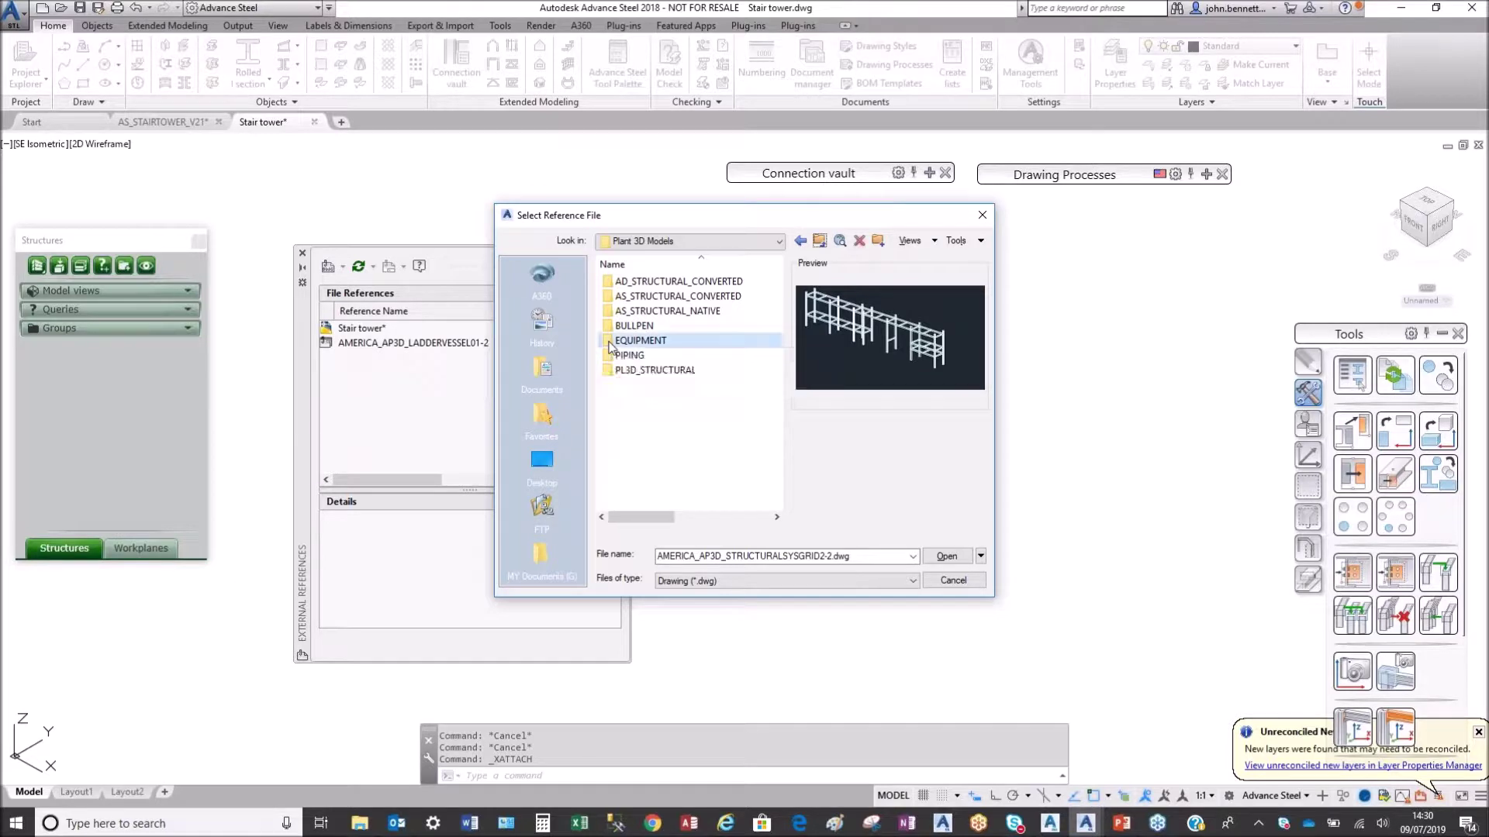
{"action": "left_click", "coordinate": [660, 297]}
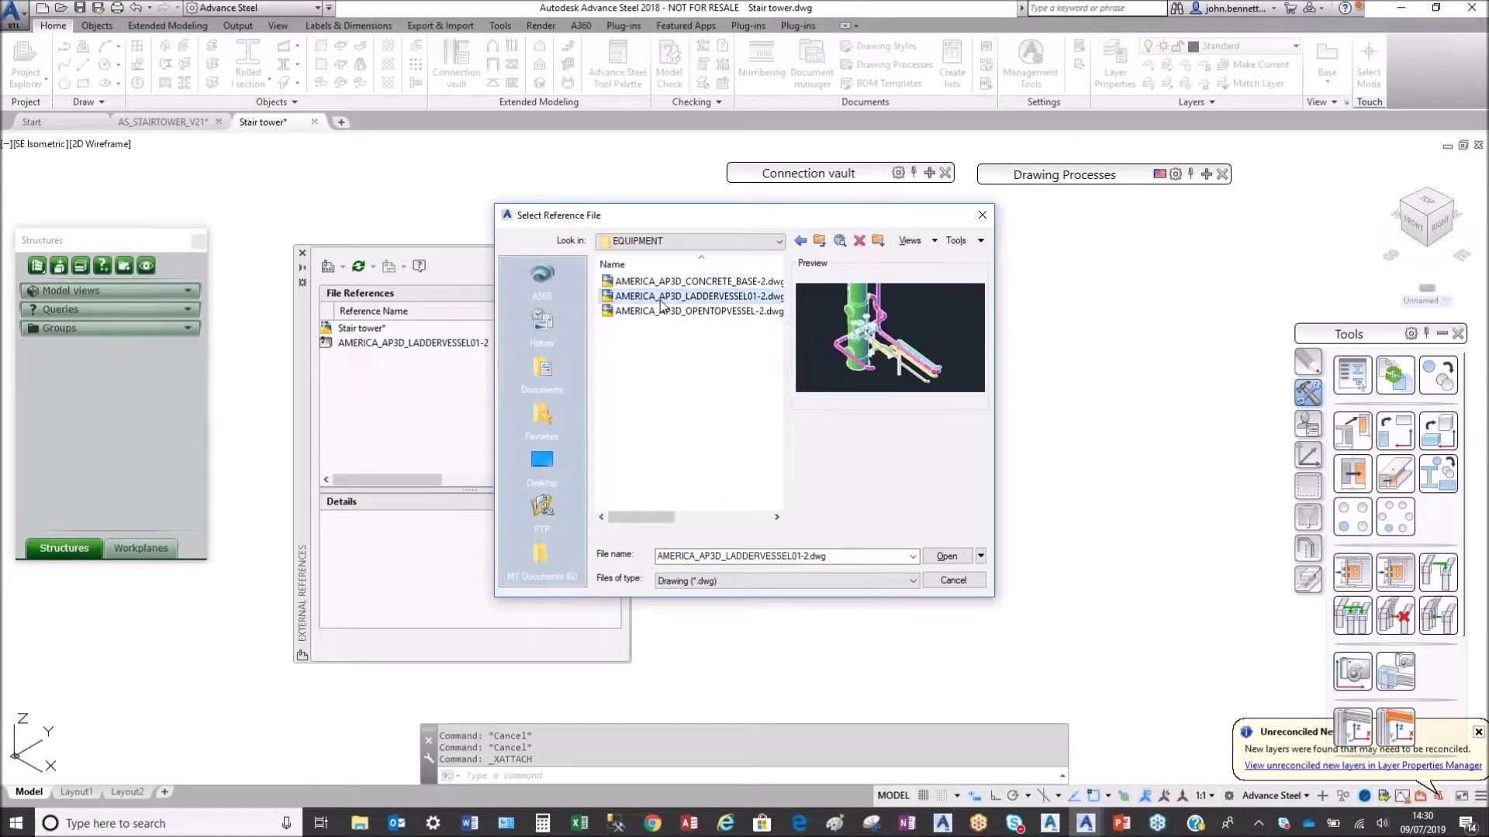
{"action": "left_click", "coordinate": [663, 312]}
{"action": "left_click", "coordinate": [651, 283]}
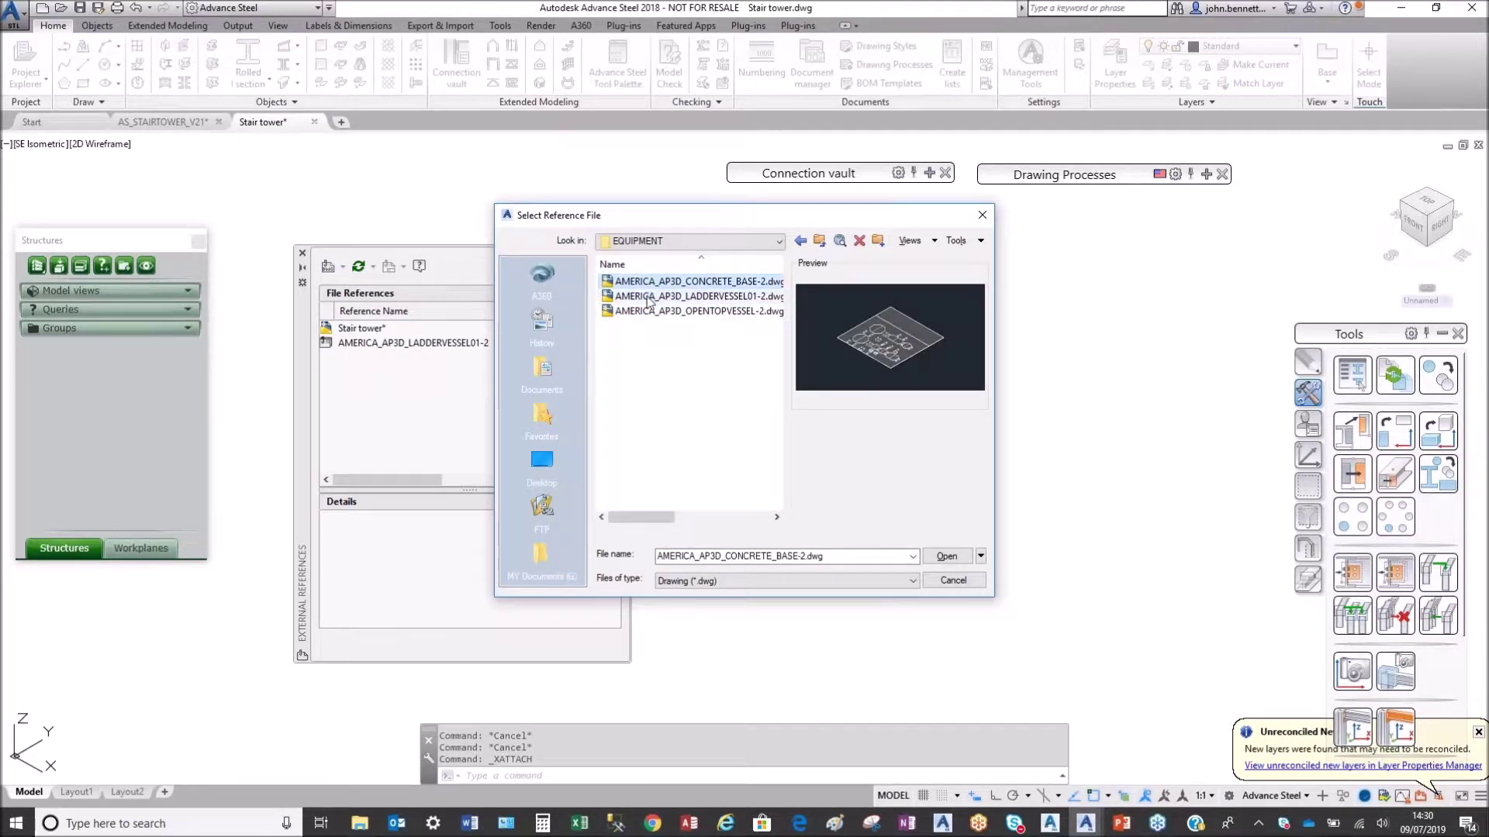
{"action": "left_click", "coordinate": [649, 298]}
{"action": "left_click", "coordinate": [652, 312]}
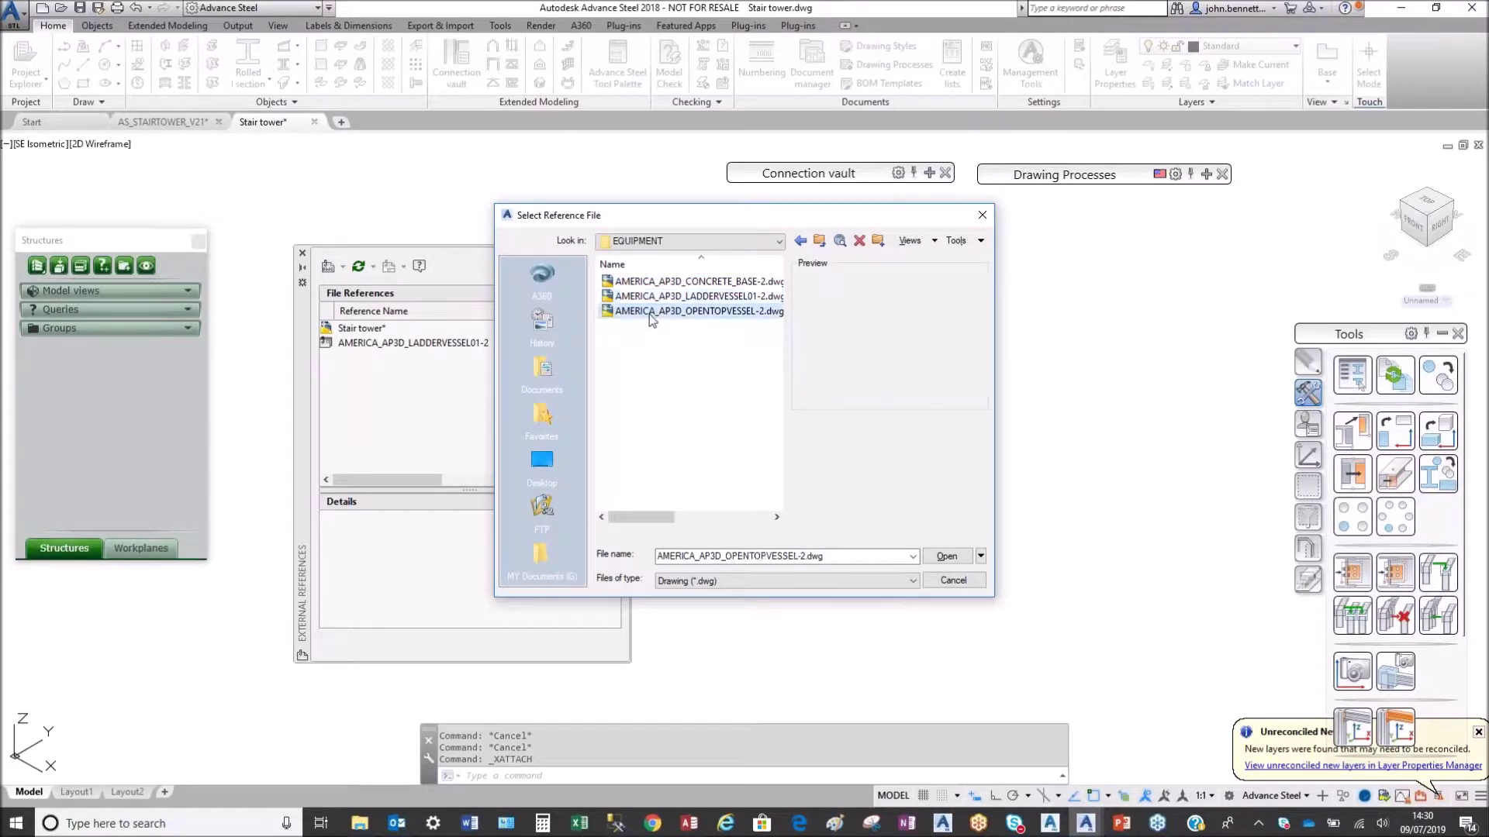
{"action": "left_click", "coordinate": [819, 242]}
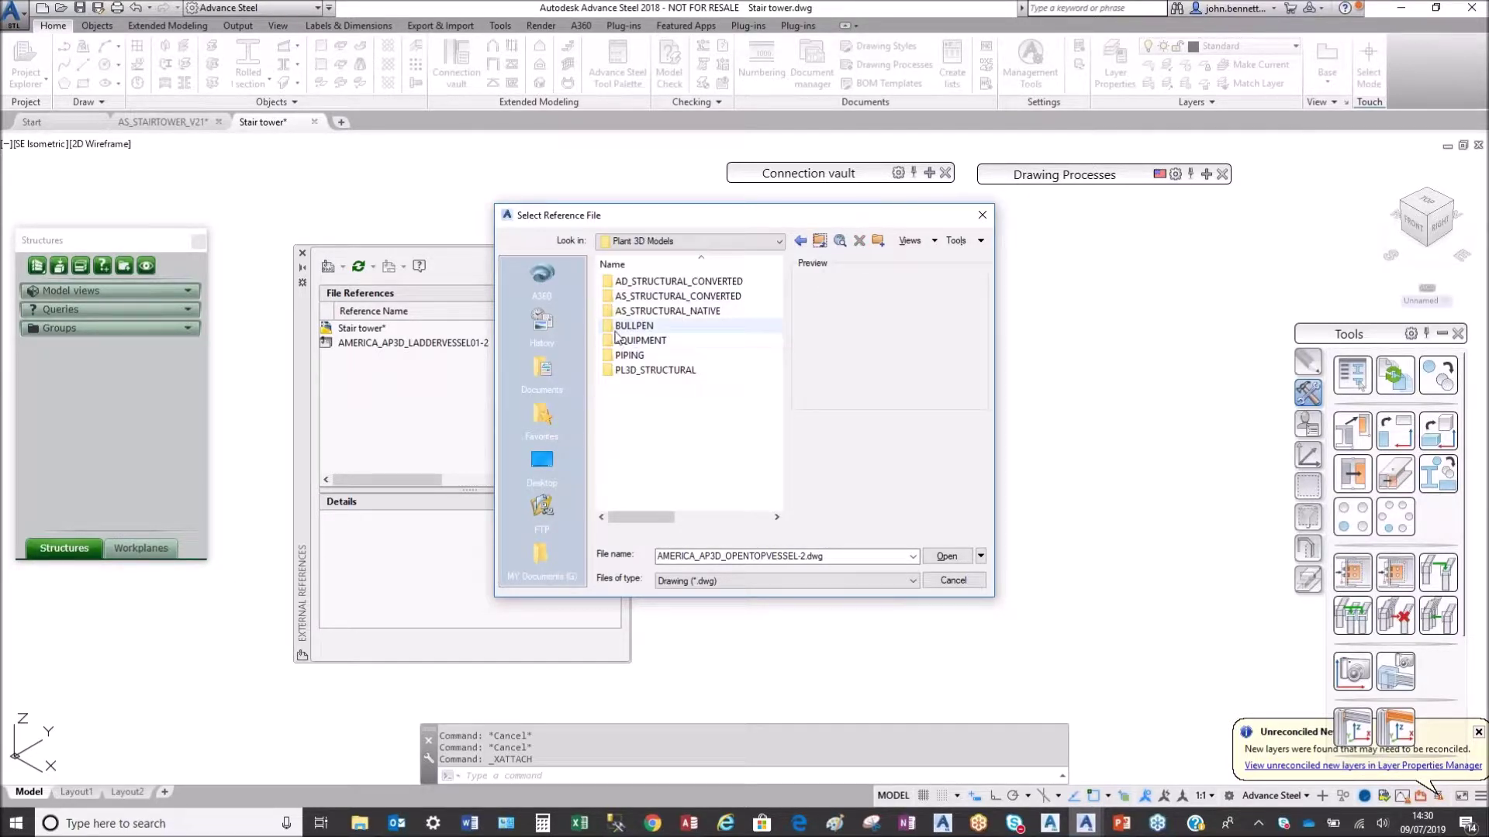
Step: Try to attach STEEL_STAIR_VESSEL_1.dwg from the PL3D_STRUCTURAL folder as an external reference
{"action": "double_click", "coordinate": [628, 370]}
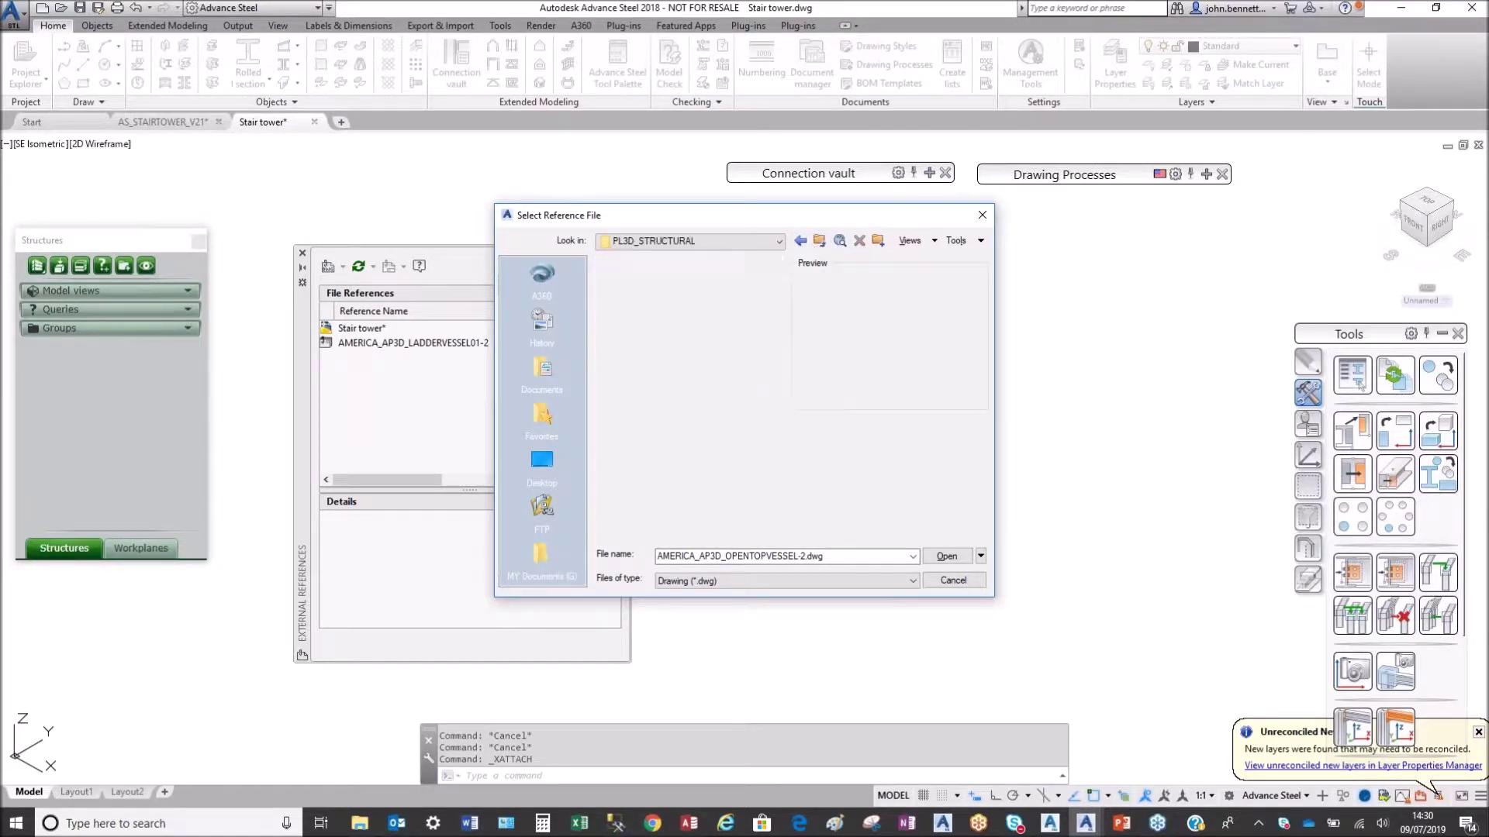
{"action": "left_click", "coordinate": [649, 285]}
{"action": "left_click", "coordinate": [650, 297]}
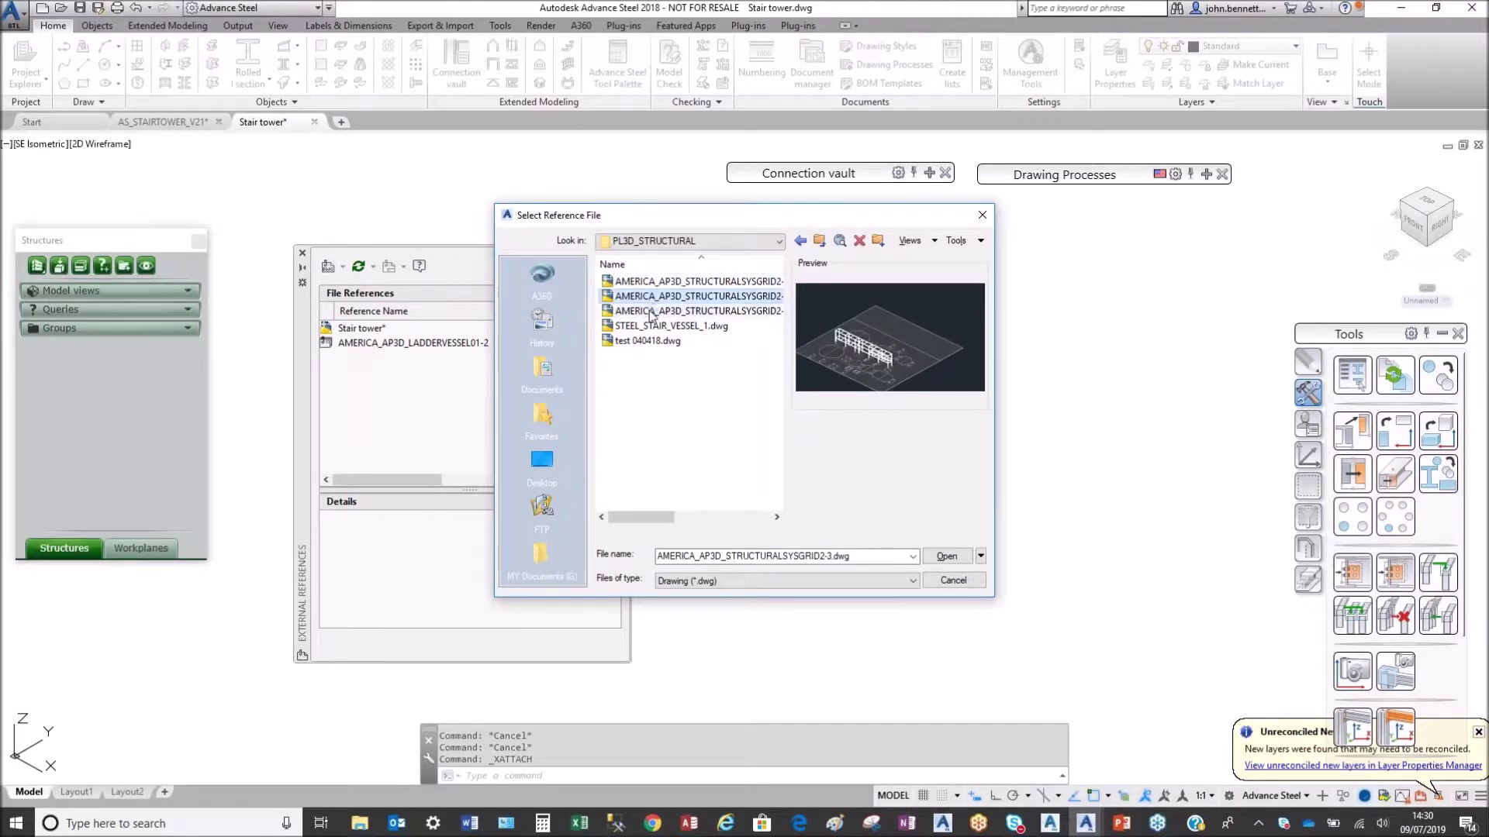
{"action": "left_click", "coordinate": [650, 312]}
{"action": "left_click", "coordinate": [648, 326]}
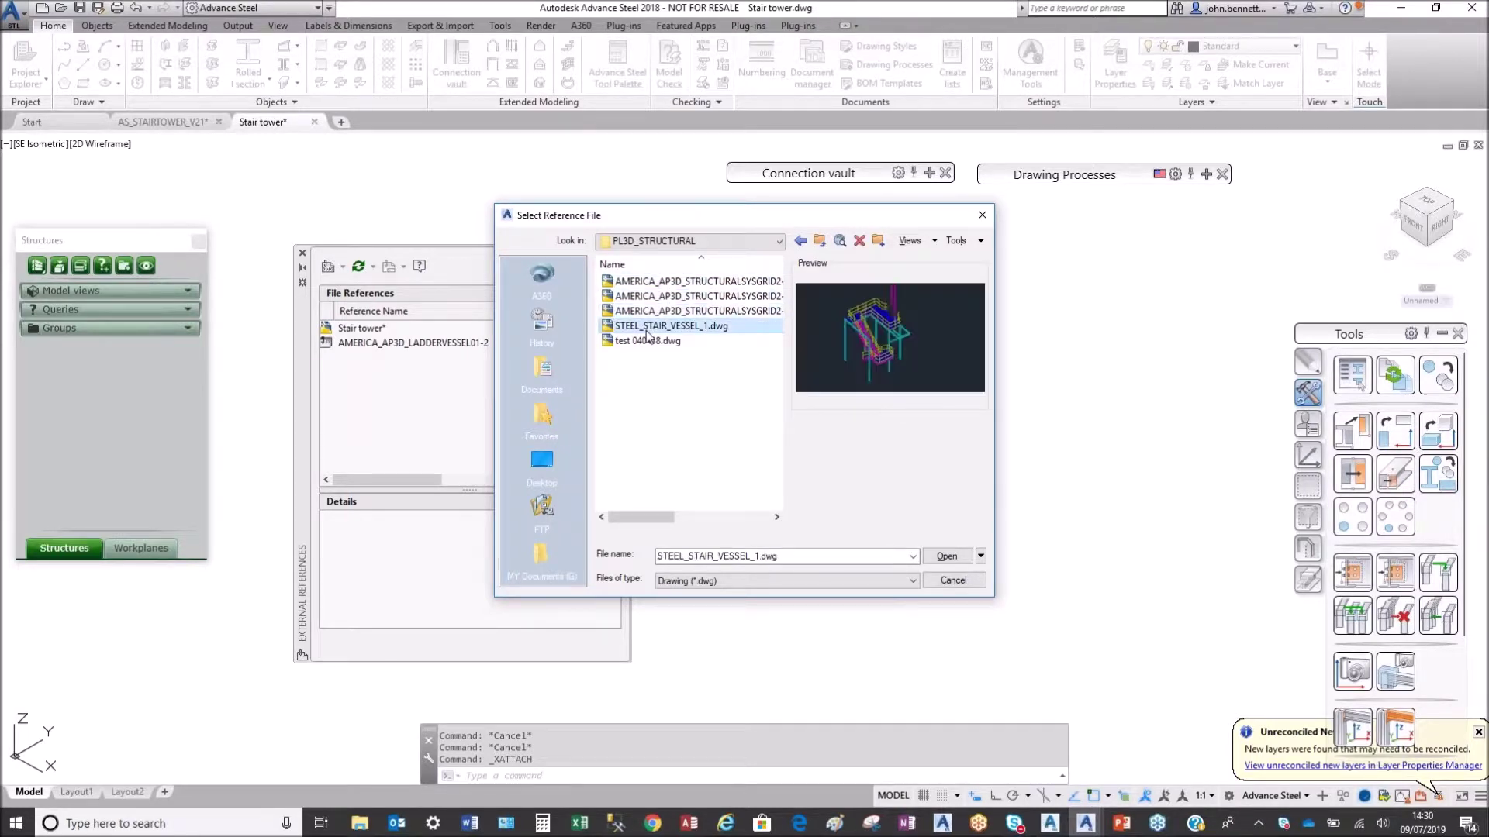
{"action": "left_click", "coordinate": [946, 556]}
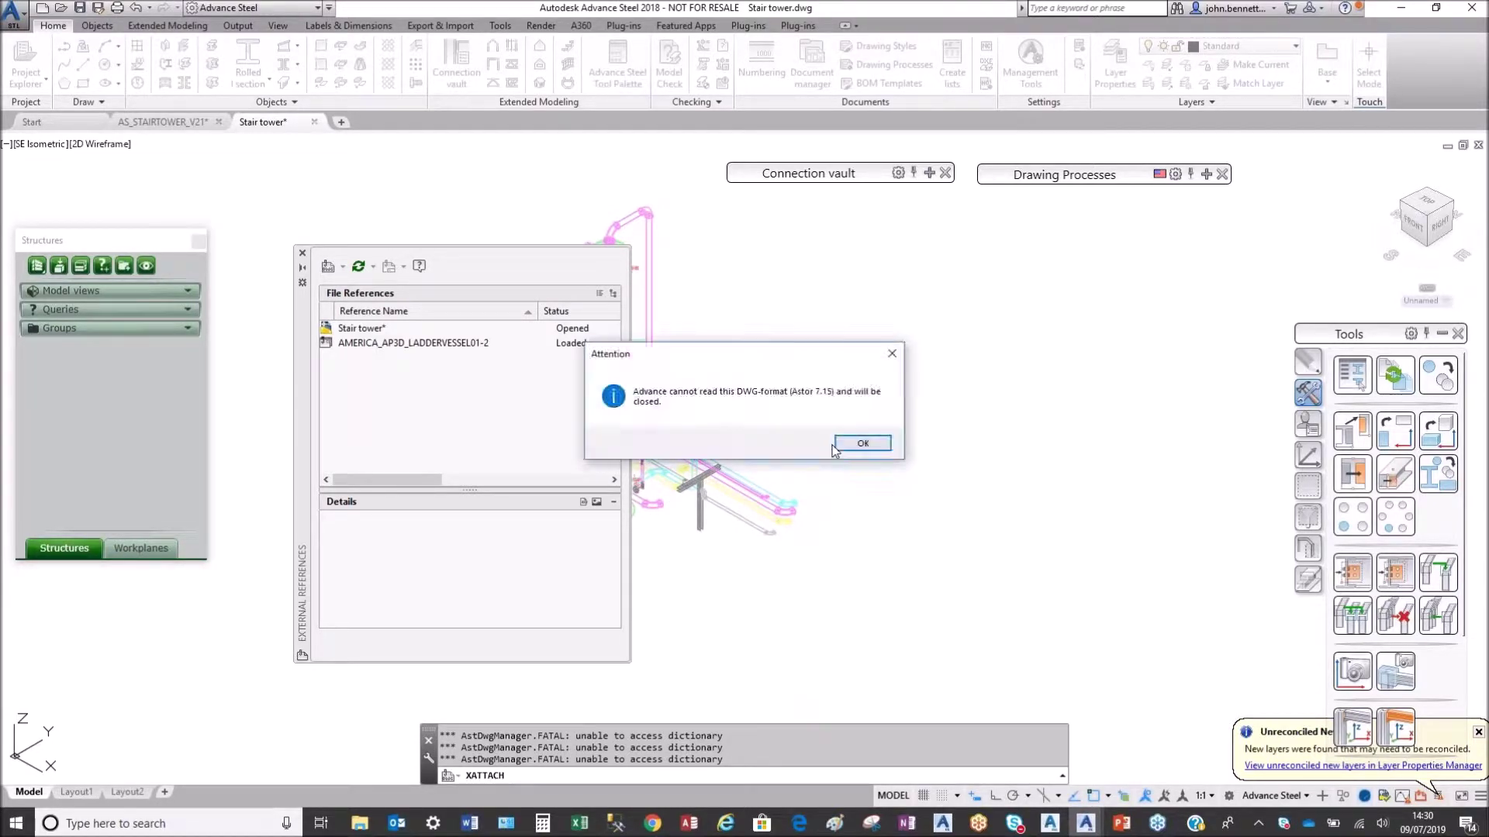
{"action": "left_click", "coordinate": [857, 445]}
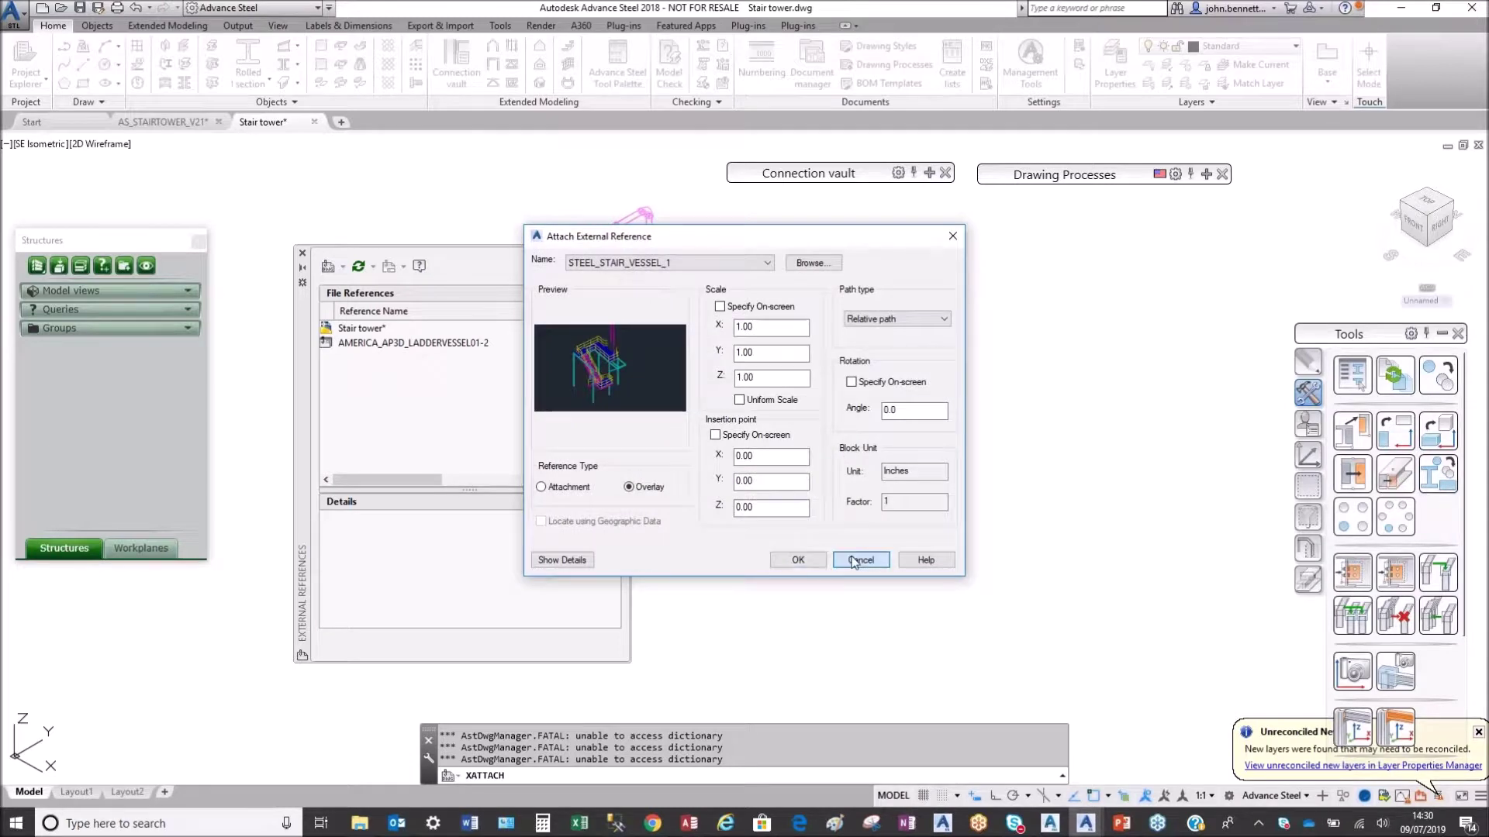
{"action": "left_click", "coordinate": [854, 561]}
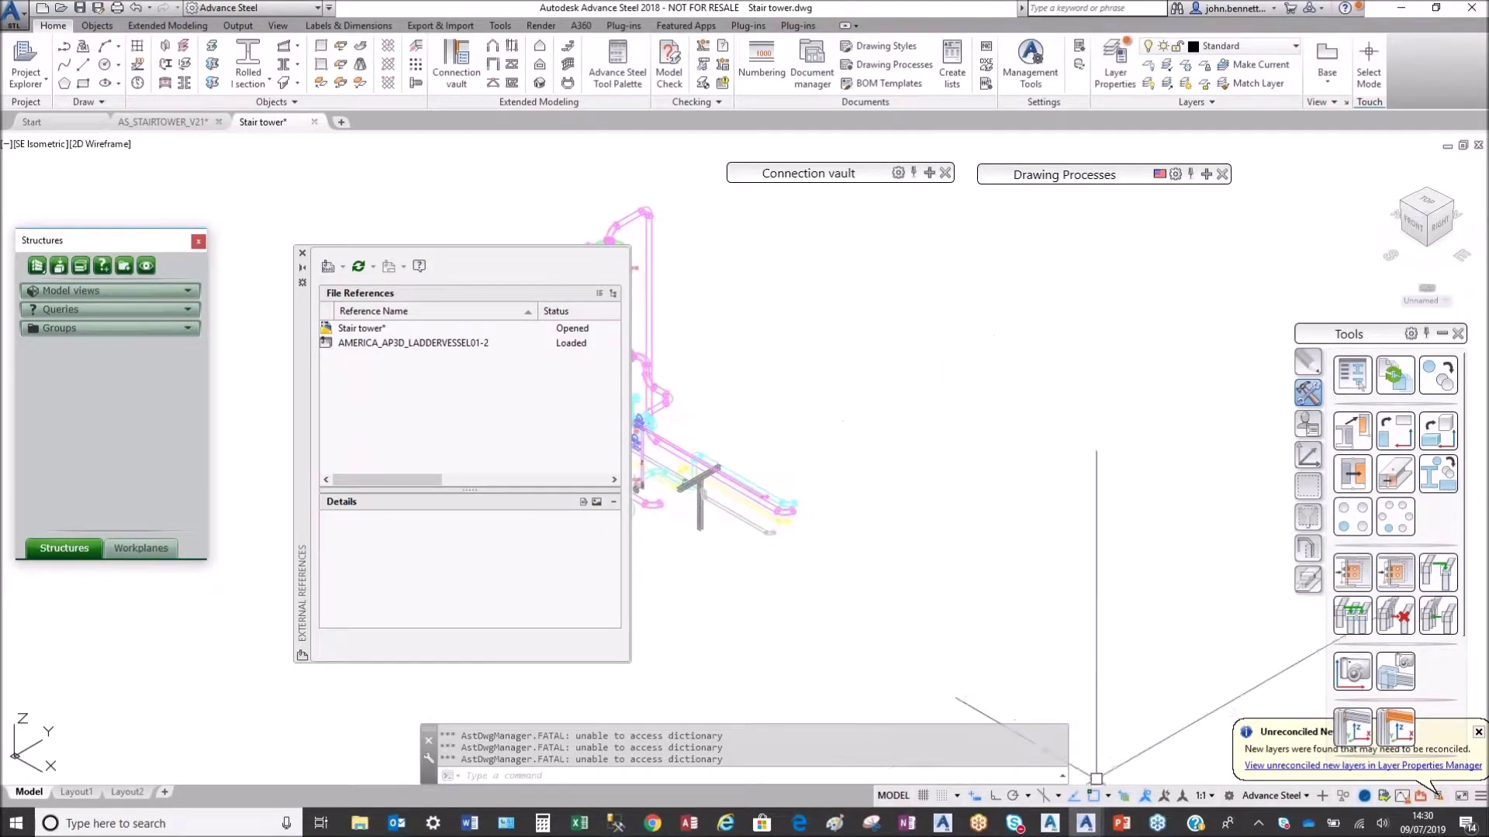
Step: Switch to AutoCAD Plant 3D and open the STEEL_STAIR_VESSEL_1 drawing from the PL3D_STRUCTURAL project folder
{"action": "left_click", "coordinate": [1083, 827]}
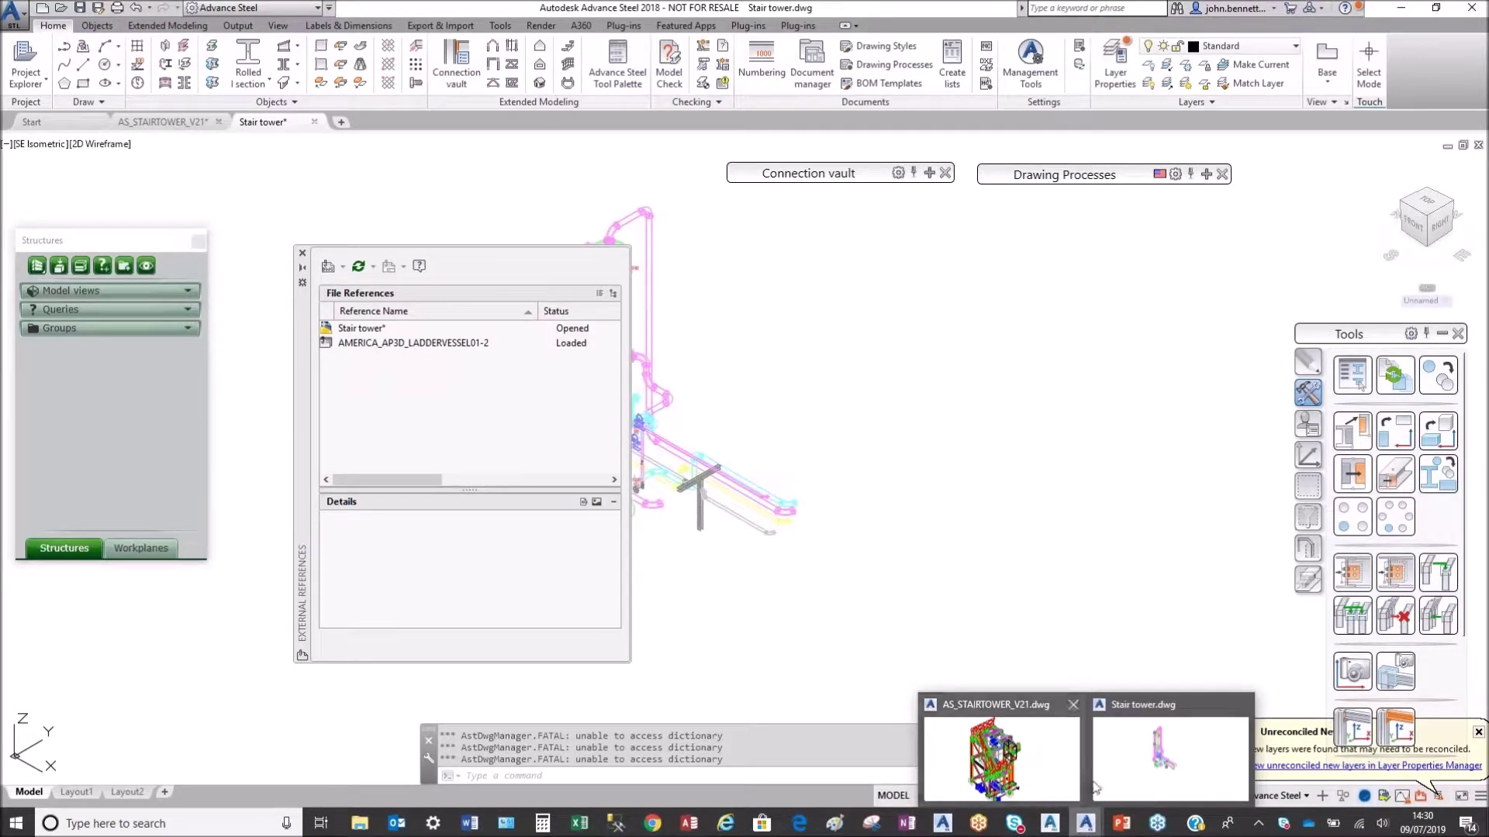
{"action": "mouse_move", "coordinate": [1050, 823]}
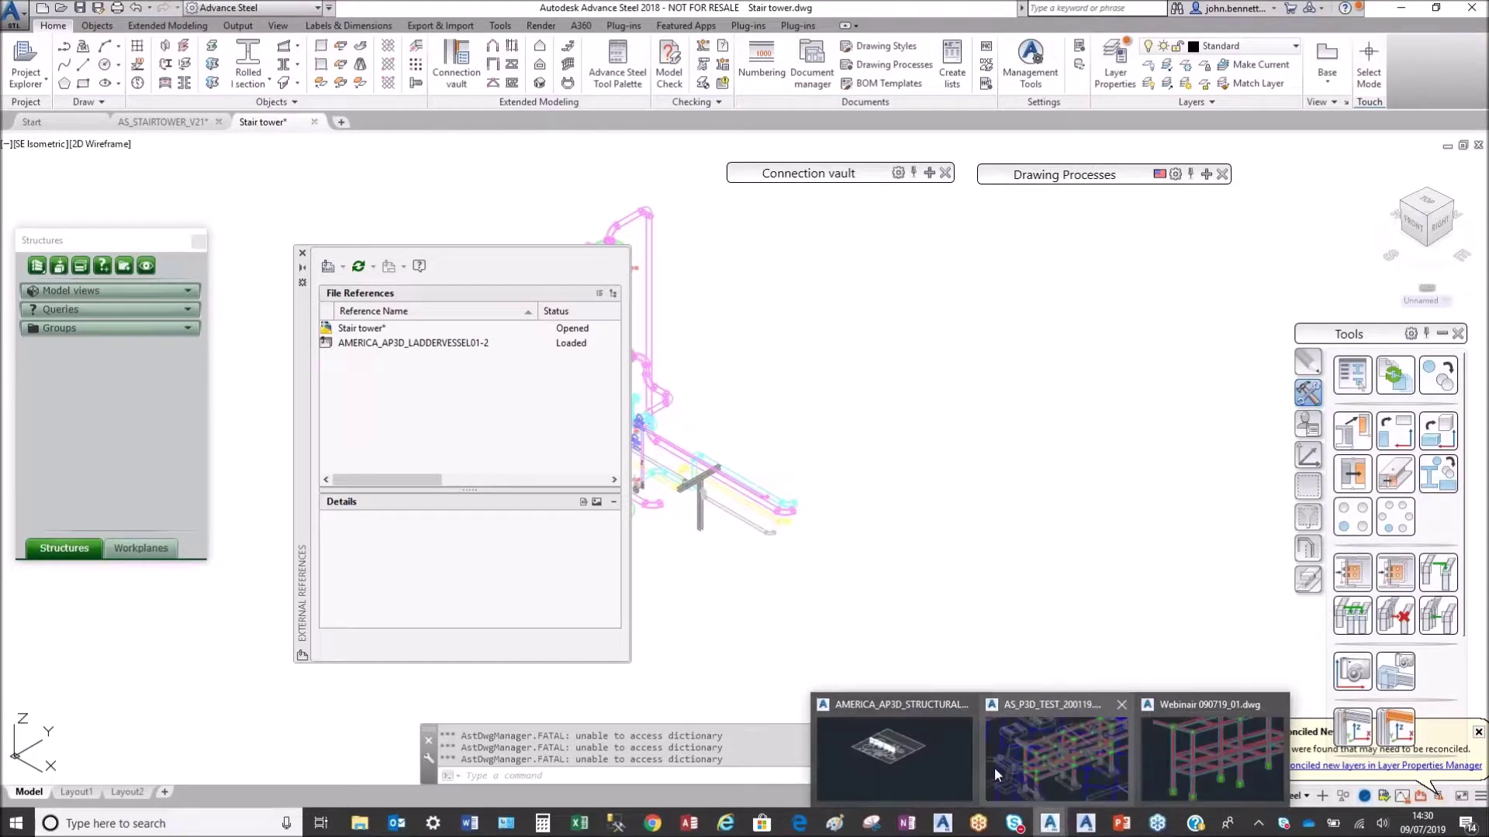
{"action": "left_click", "coordinate": [1012, 789]}
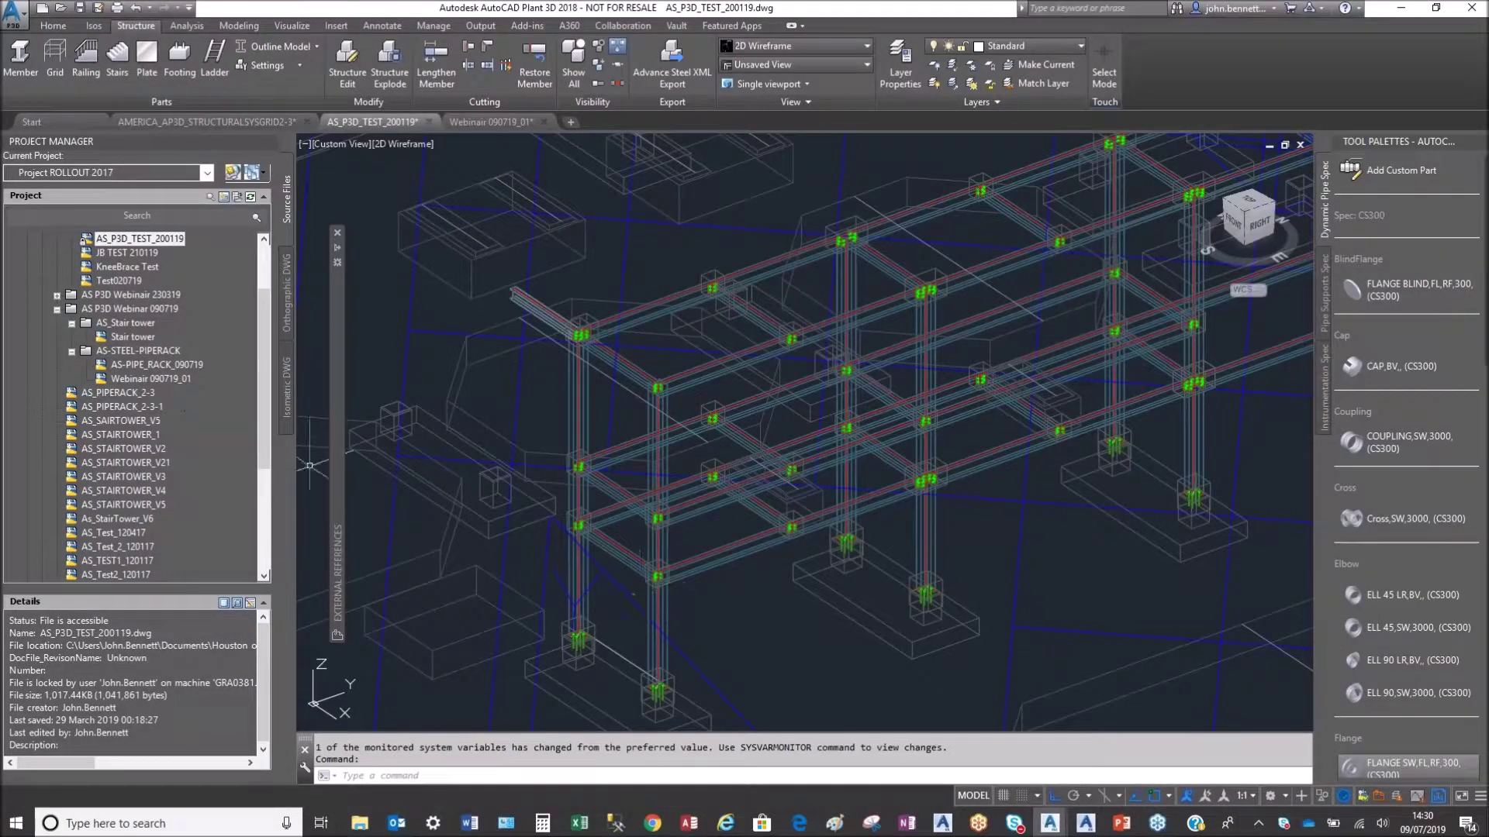
{"action": "left_click", "coordinate": [150, 477]}
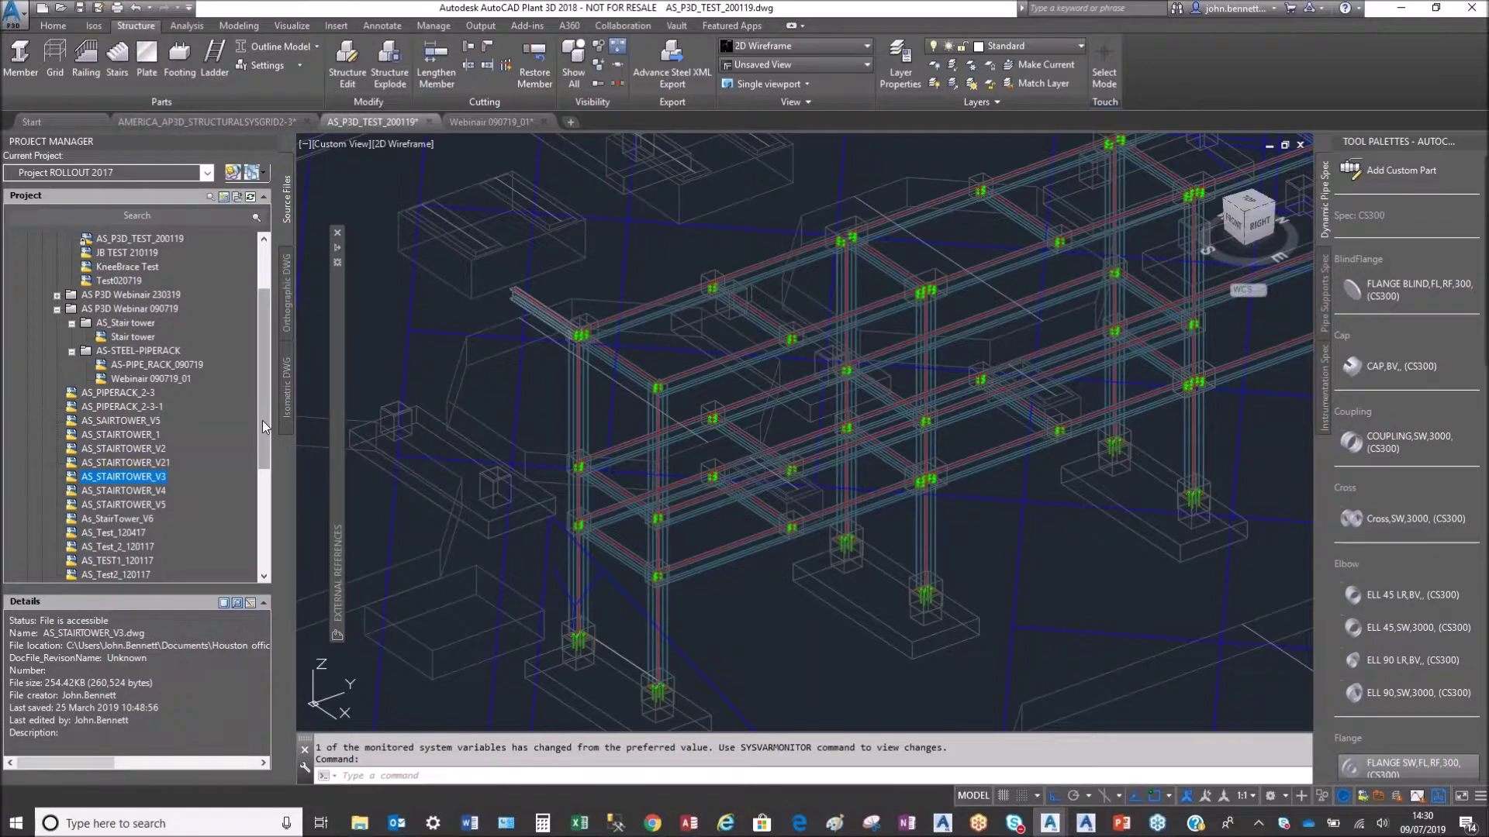
{"action": "left_click_drag", "start_coordinate": [263, 416], "coordinate": [269, 556]}
{"action": "left_click", "coordinate": [116, 535]}
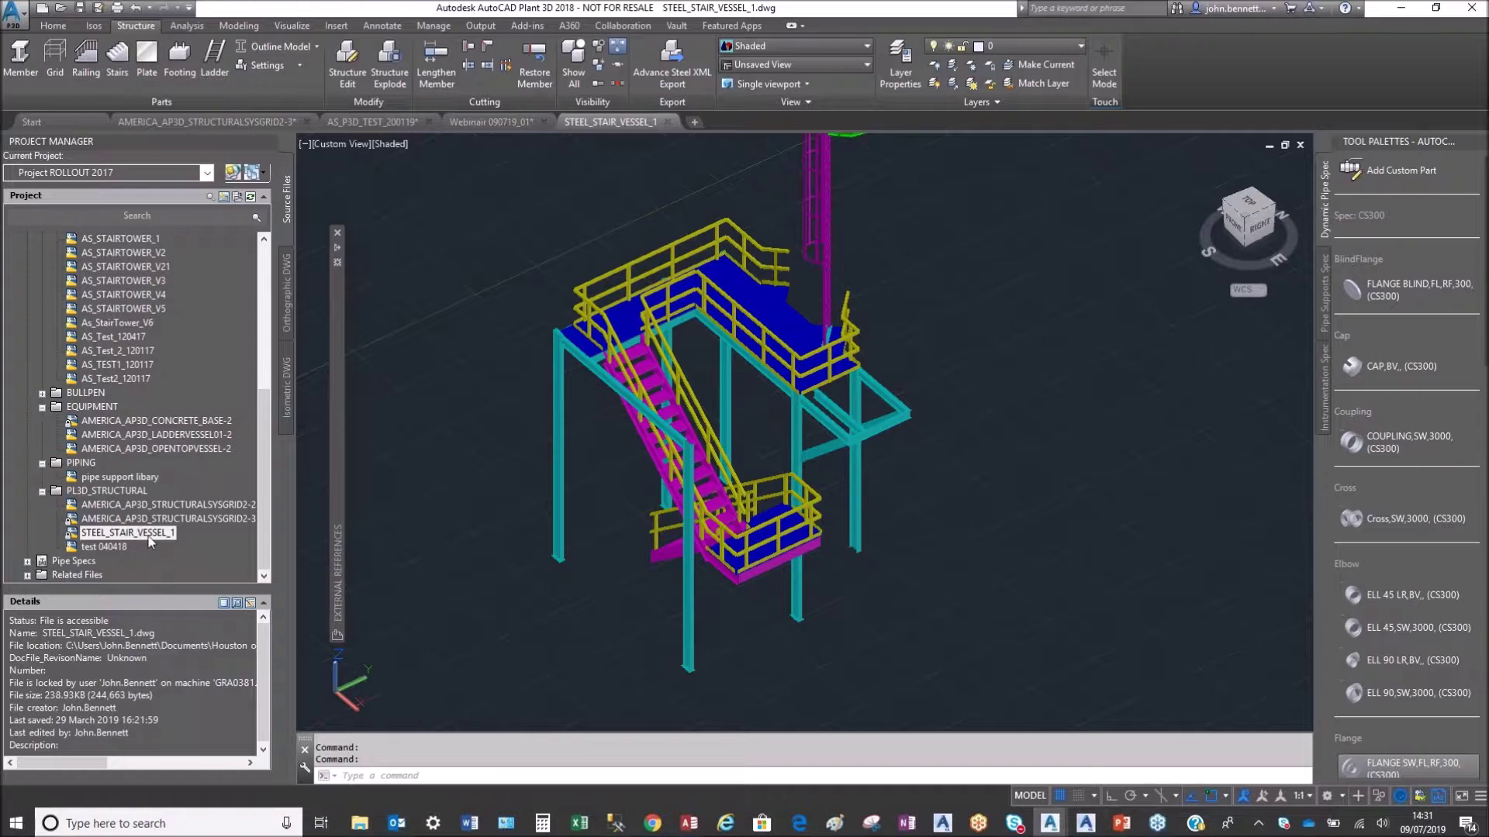
Step: Check the project file details of the two STRUCTURALSYSGRID2 drawings, AMERICA_AP3D_CONCRETE_BASE-2 and As_StairTower_V6
{"action": "left_click", "coordinate": [133, 520]}
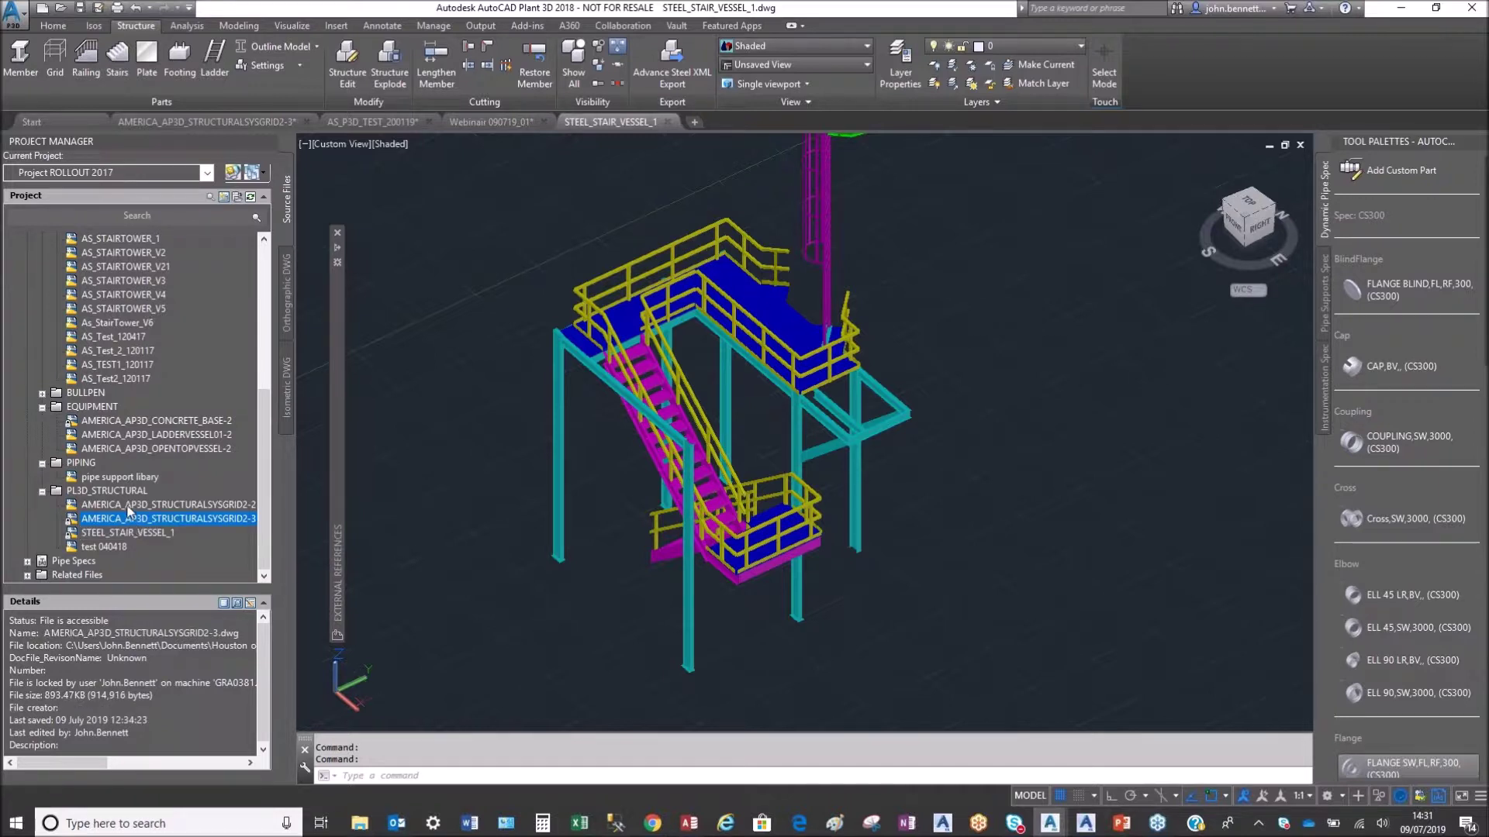
{"action": "left_click", "coordinate": [130, 505]}
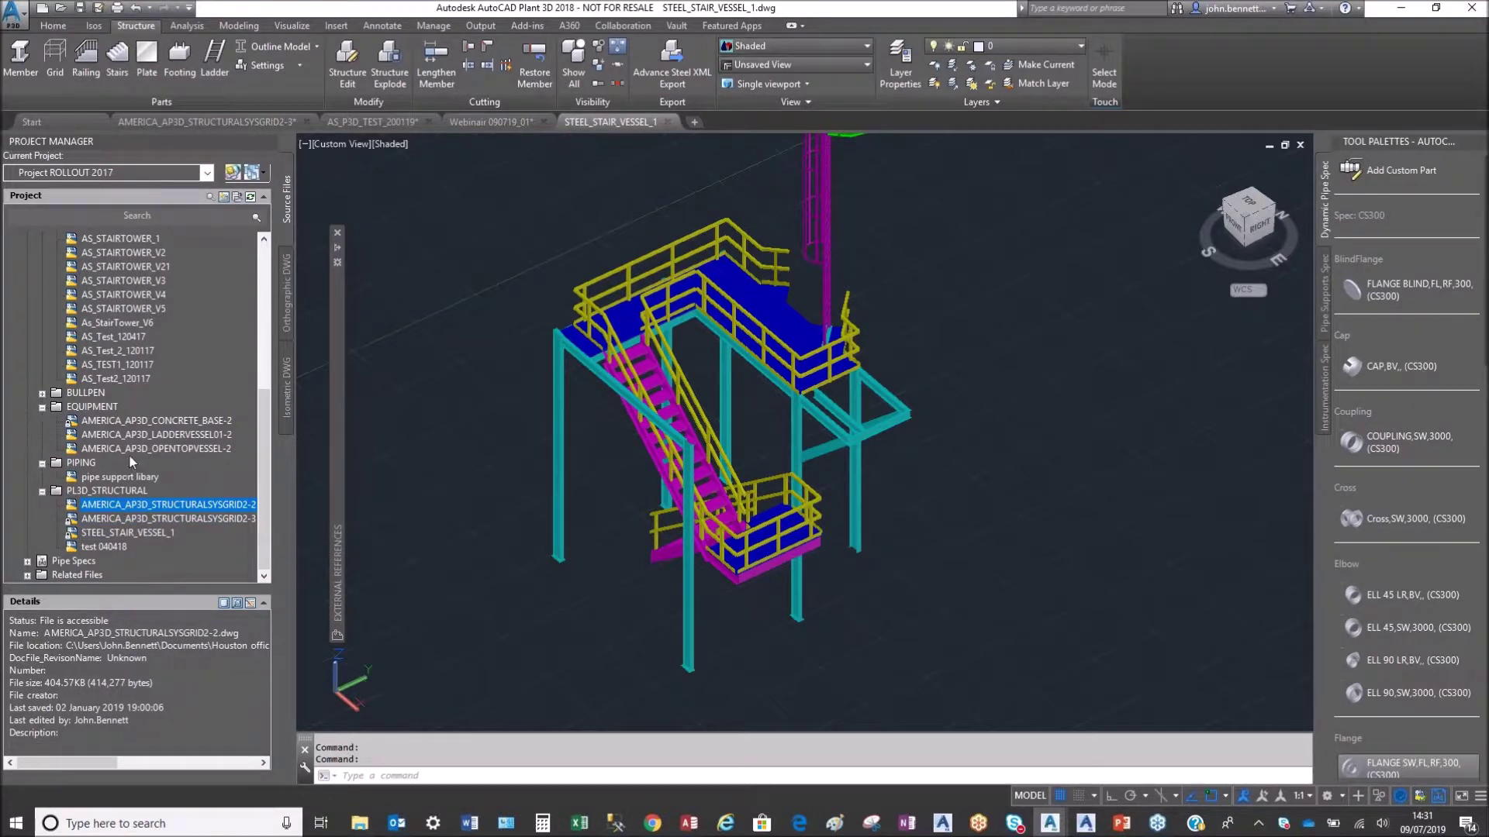
{"action": "left_click", "coordinate": [136, 421]}
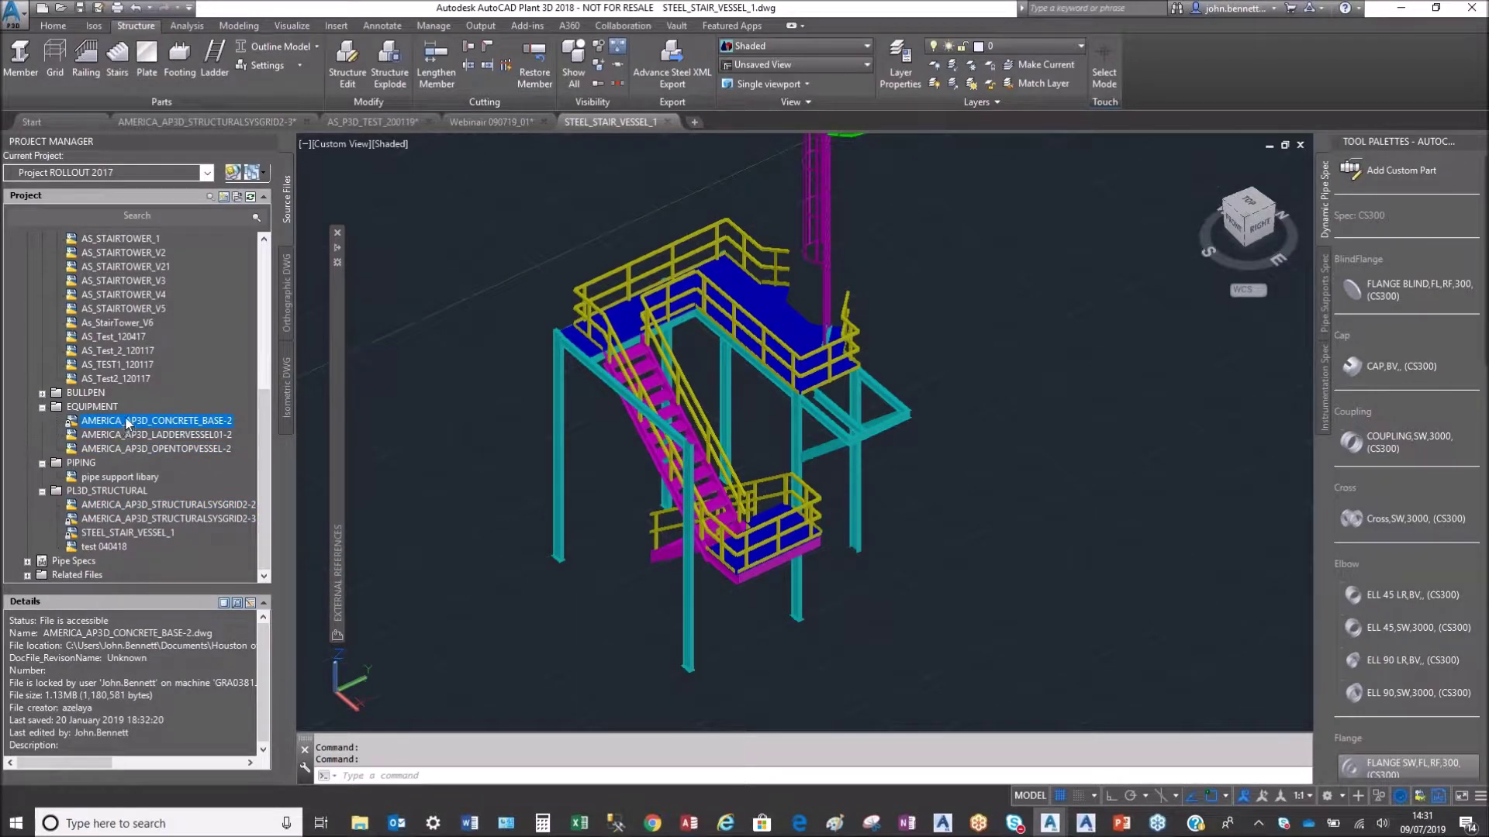
{"action": "left_click", "coordinate": [107, 324]}
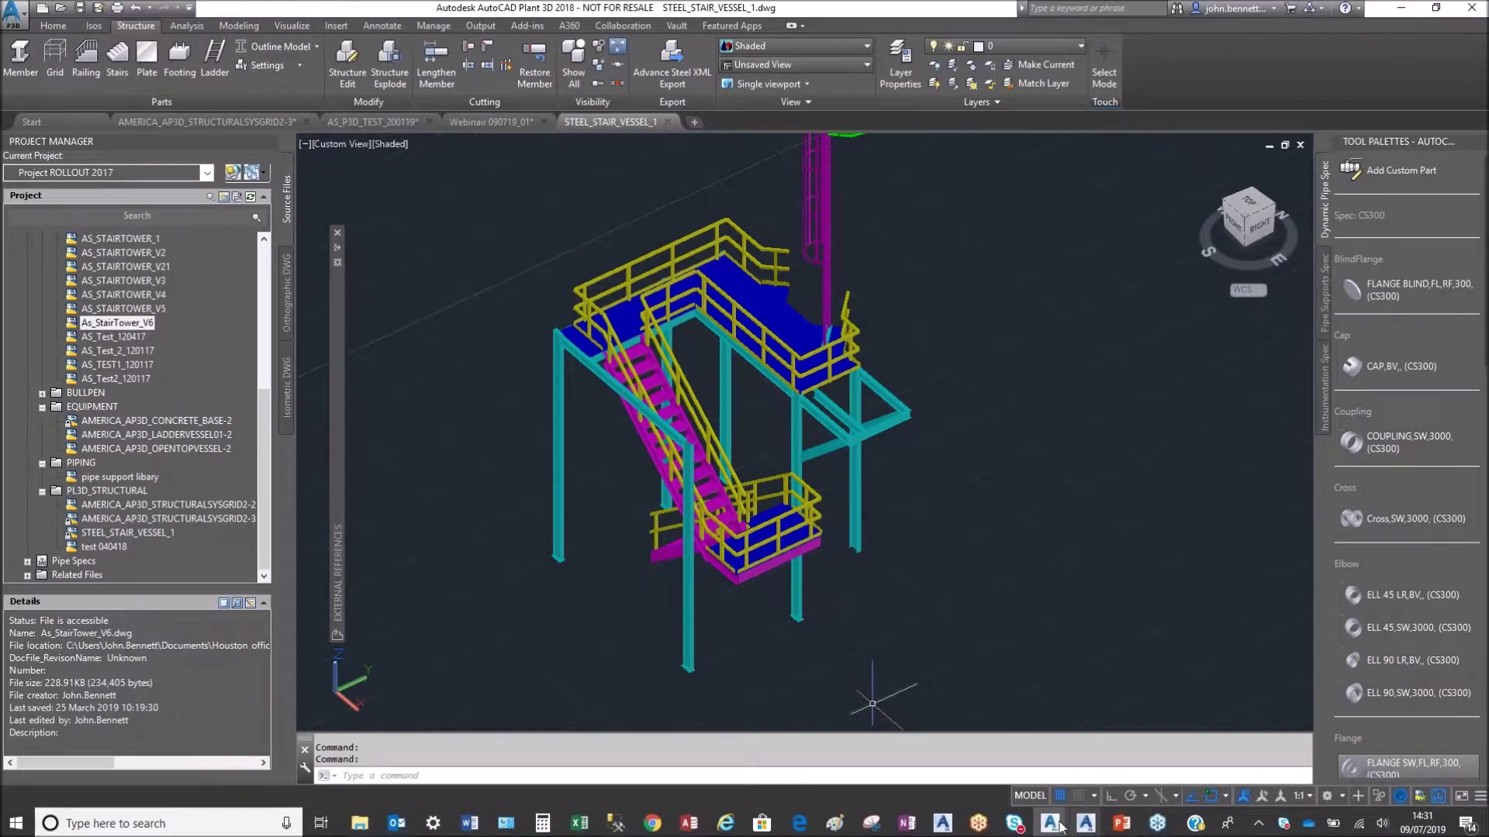
Step: Switch to the AS_STAIRTOWER_V21 drawing in Advance Steel, collapse the external references palette and examine the stair tower's lower columns
{"action": "mouse_move", "coordinate": [1054, 828]}
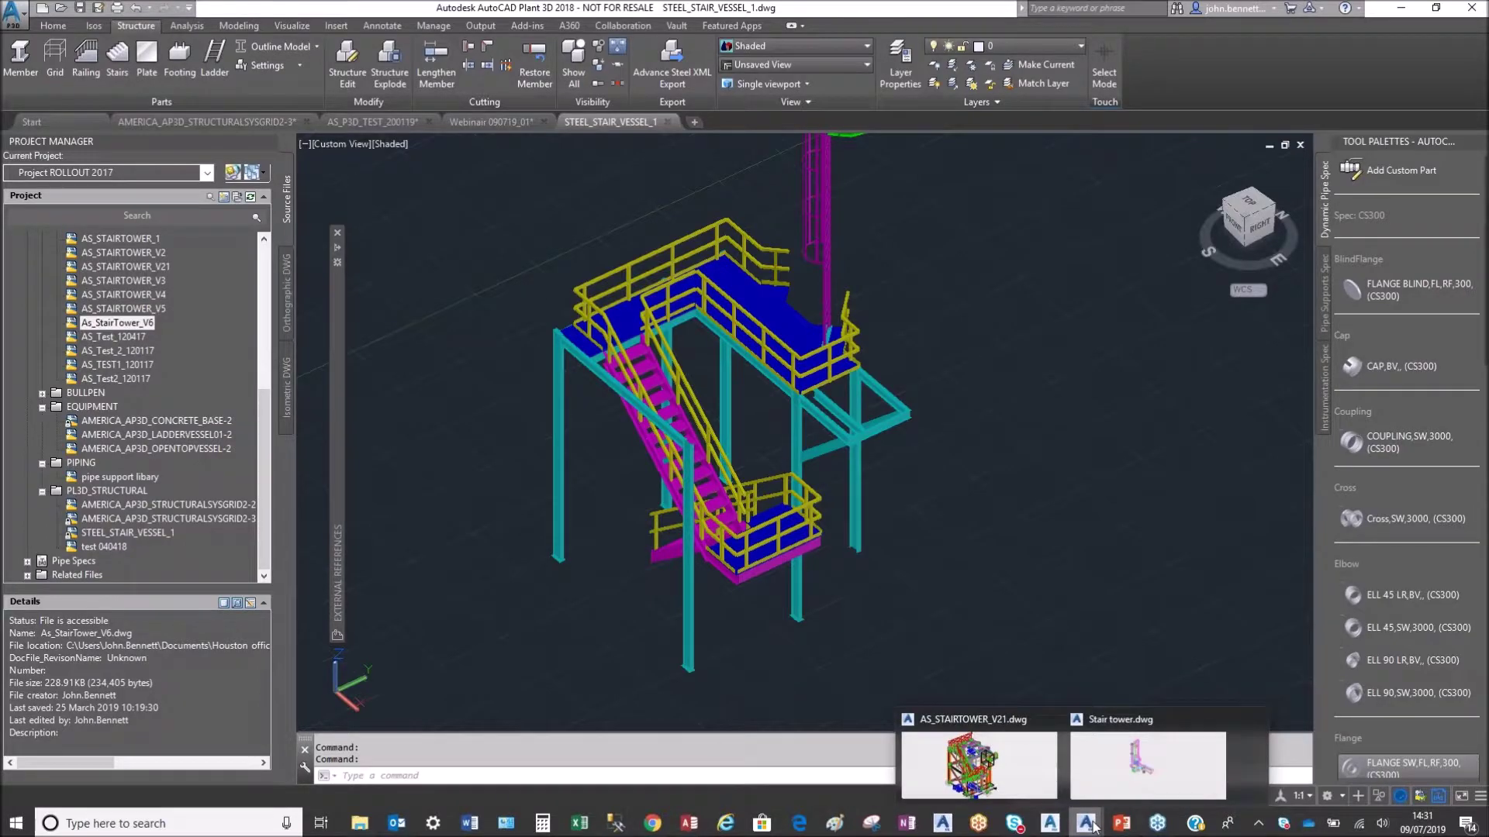
{"action": "left_click", "coordinate": [1014, 780]}
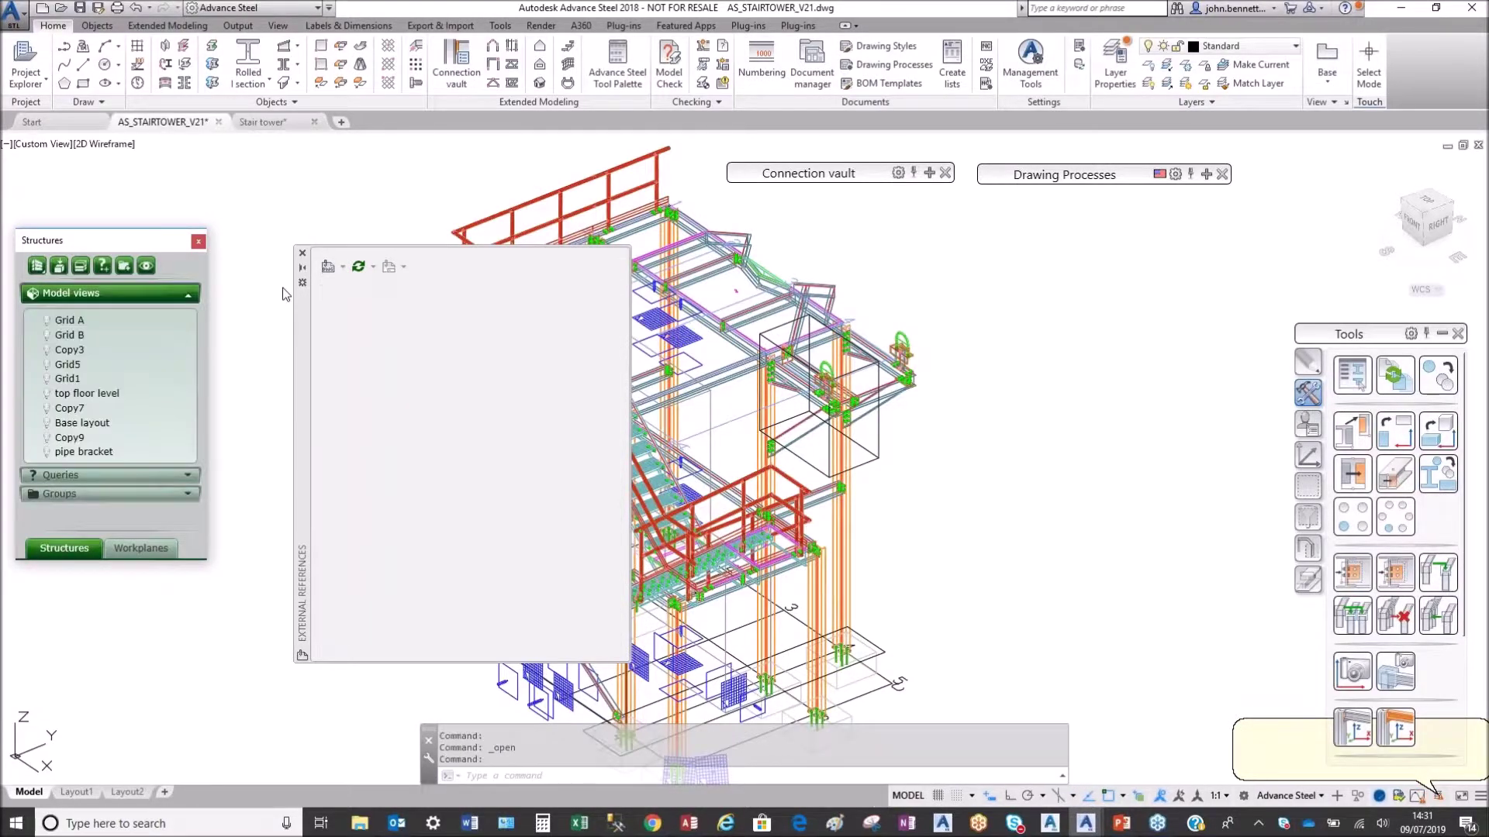
{"action": "left_click", "coordinate": [303, 272]}
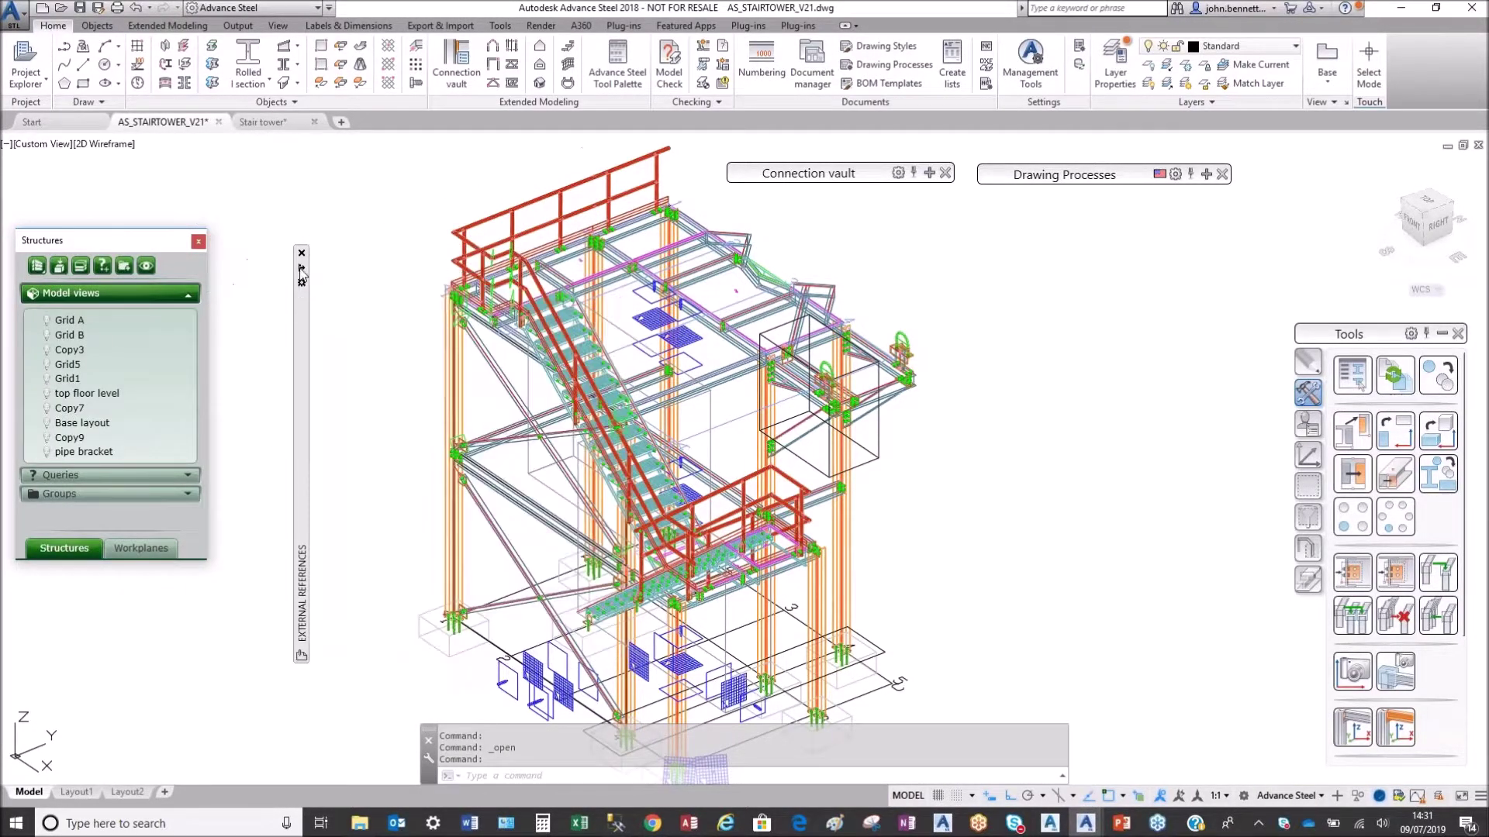
{"action": "scroll", "coordinate": [558, 241], "scroll_direction": "down", "scroll_amount": 2}
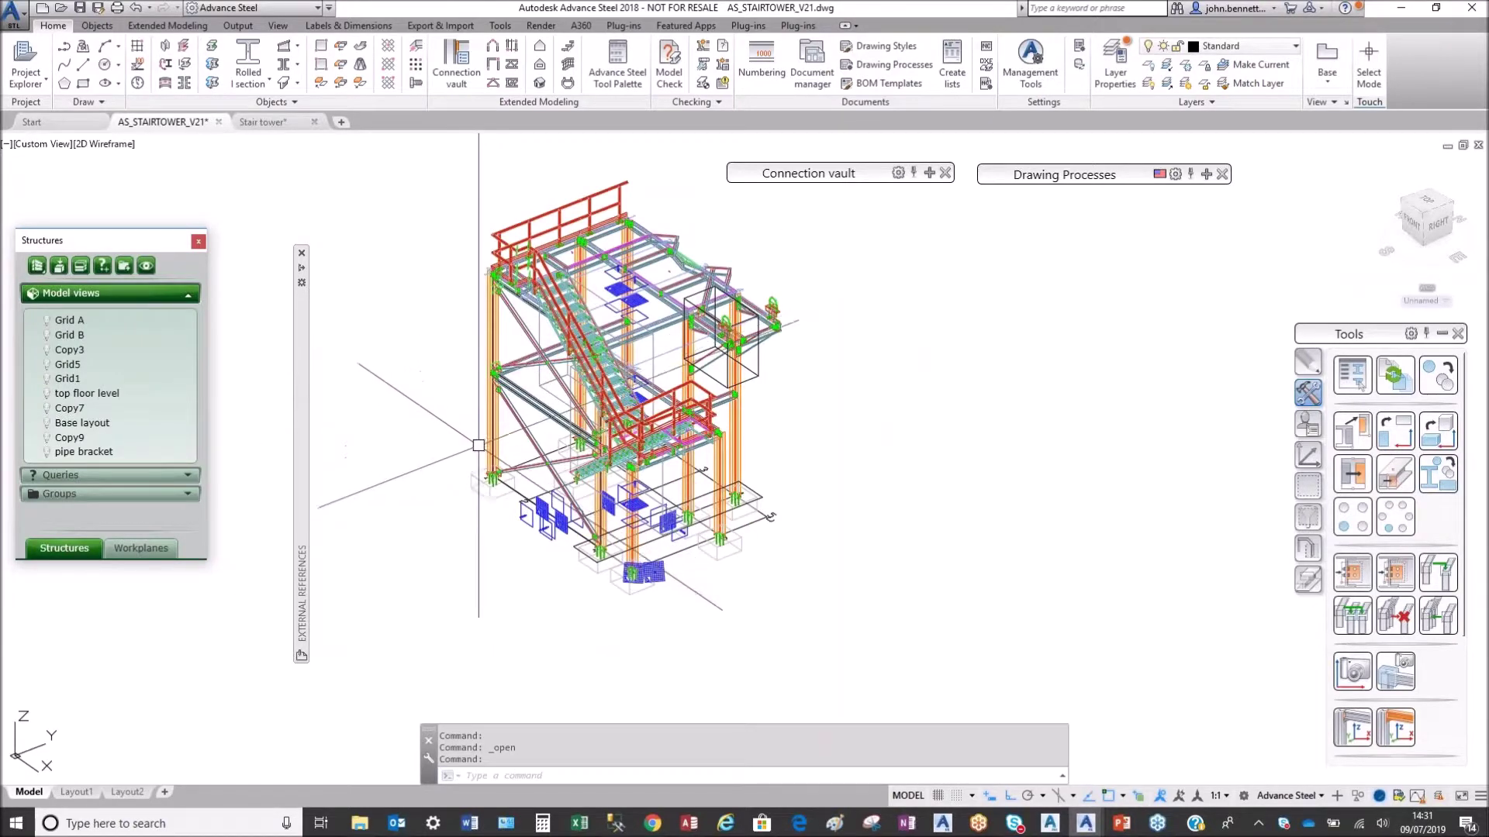
{"action": "scroll", "coordinate": [462, 431], "scroll_direction": "up", "scroll_amount": 5}
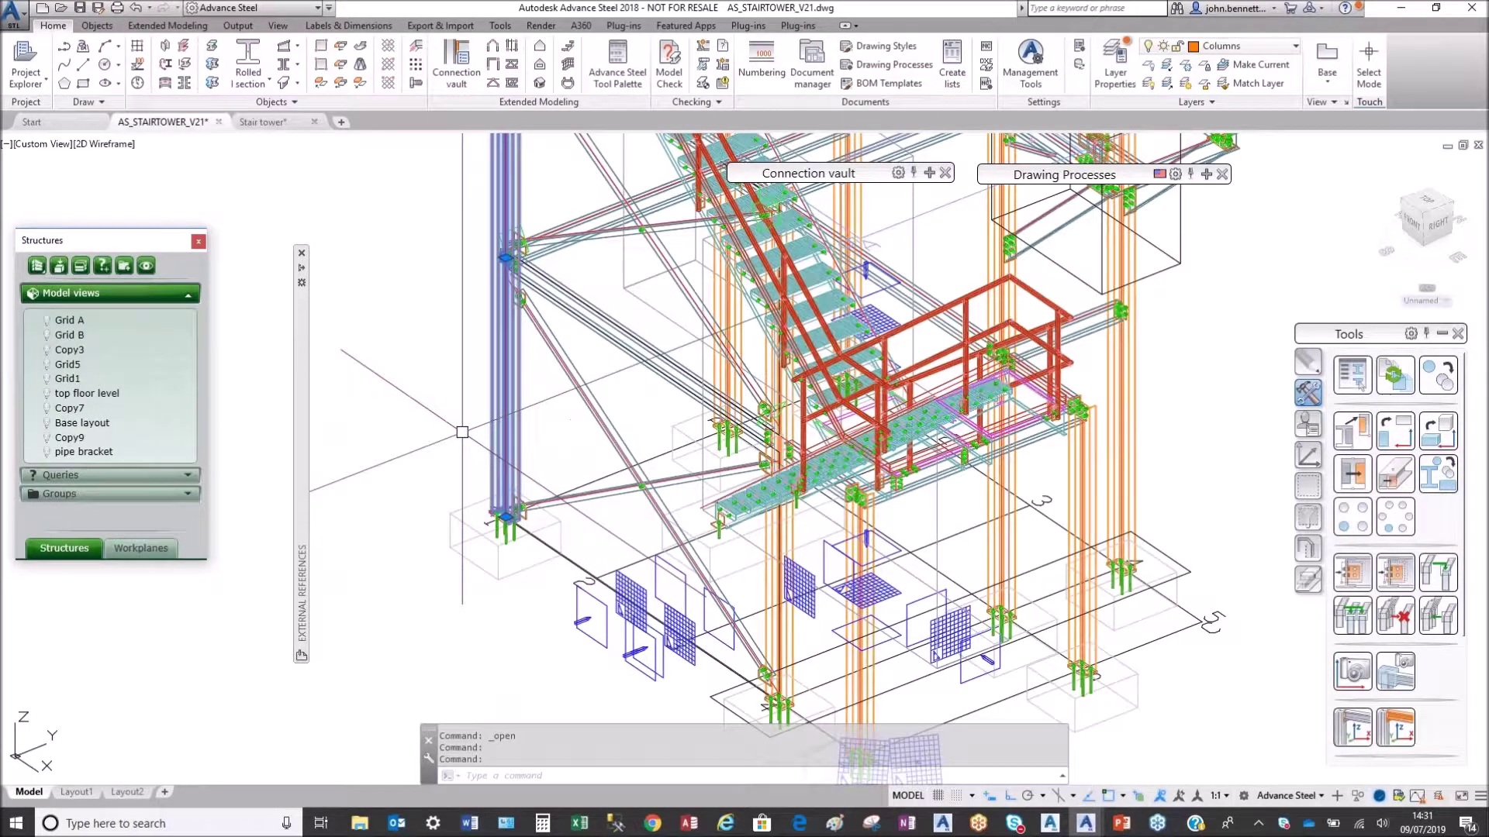
Step: Clear the selected column and switch the stair tower model from 2D wireframe to the Conceptual visual style
{"action": "middle_click_drag", "start_coordinate": [552, 431], "coordinate": [465, 386]}
{"action": "middle_click_drag", "start_coordinate": [797, 466], "coordinate": [744, 530]}
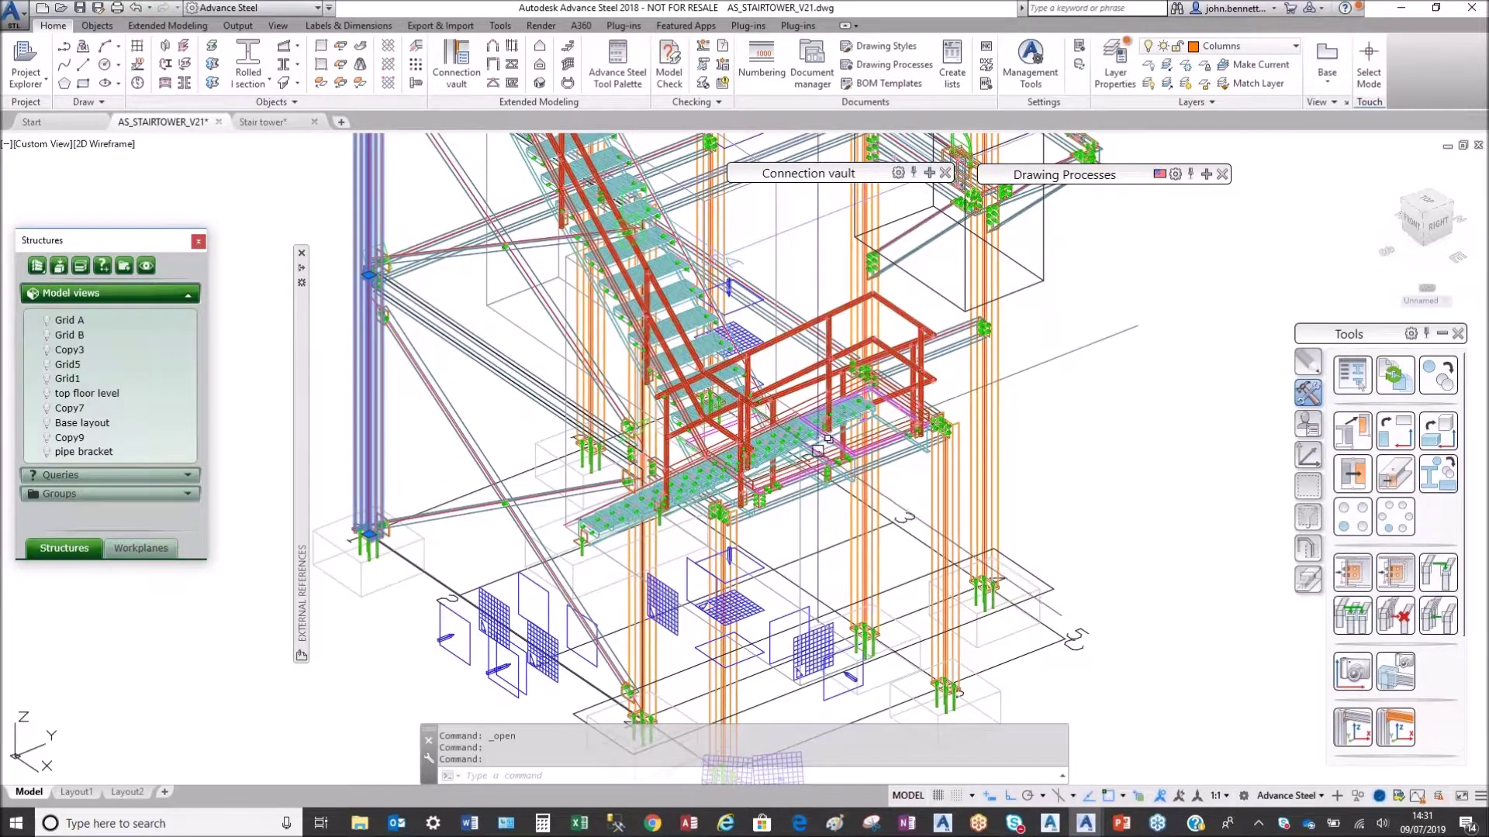
{"action": "key", "text": "Escape"}
{"action": "scroll", "coordinate": [853, 423], "scroll_direction": "up", "scroll_amount": 5}
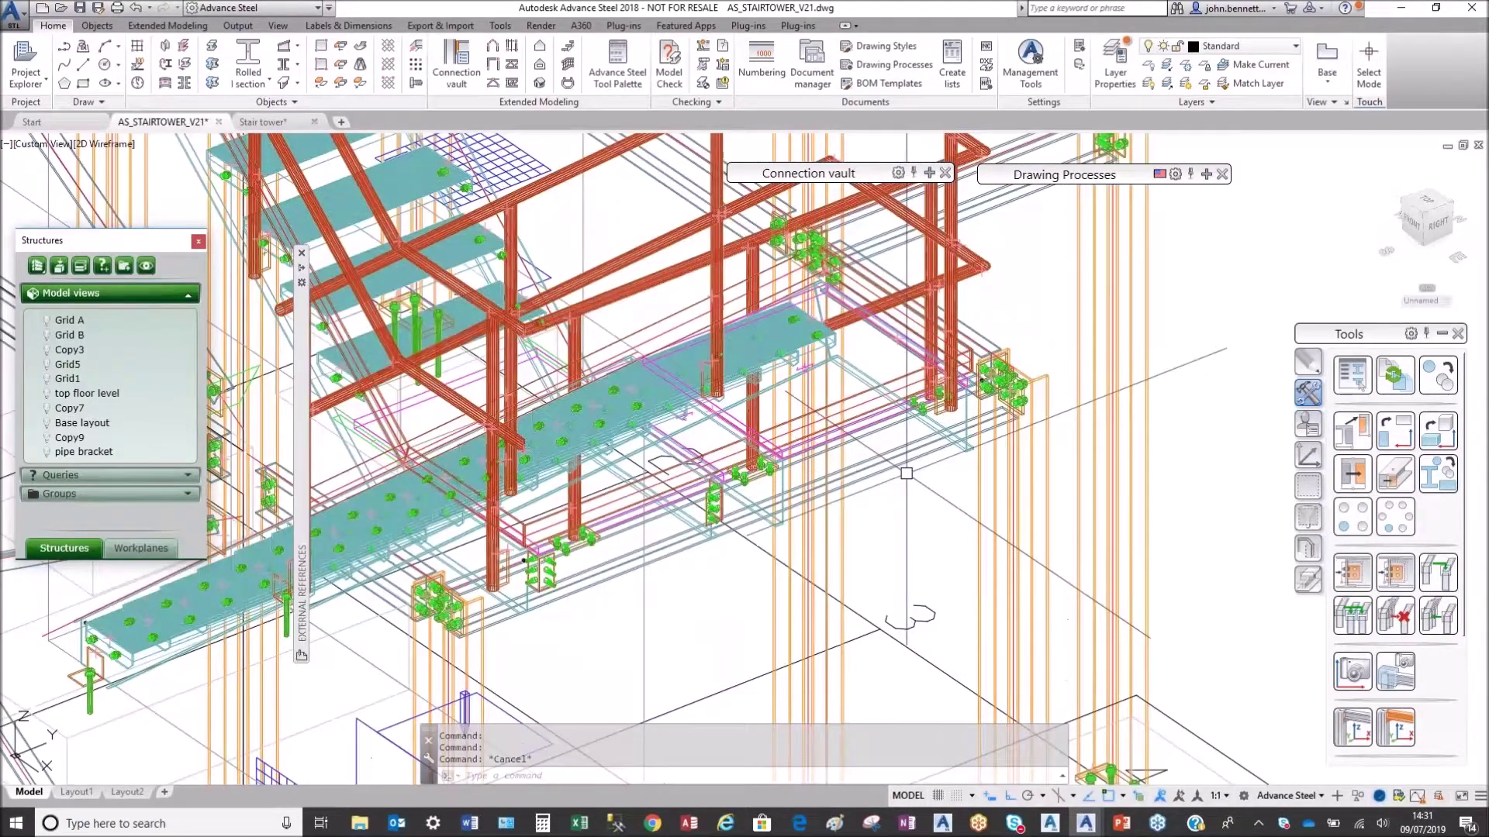
{"action": "key", "text": "Escape"}
{"action": "scroll", "coordinate": [613, 444], "scroll_direction": "down", "scroll_amount": 6}
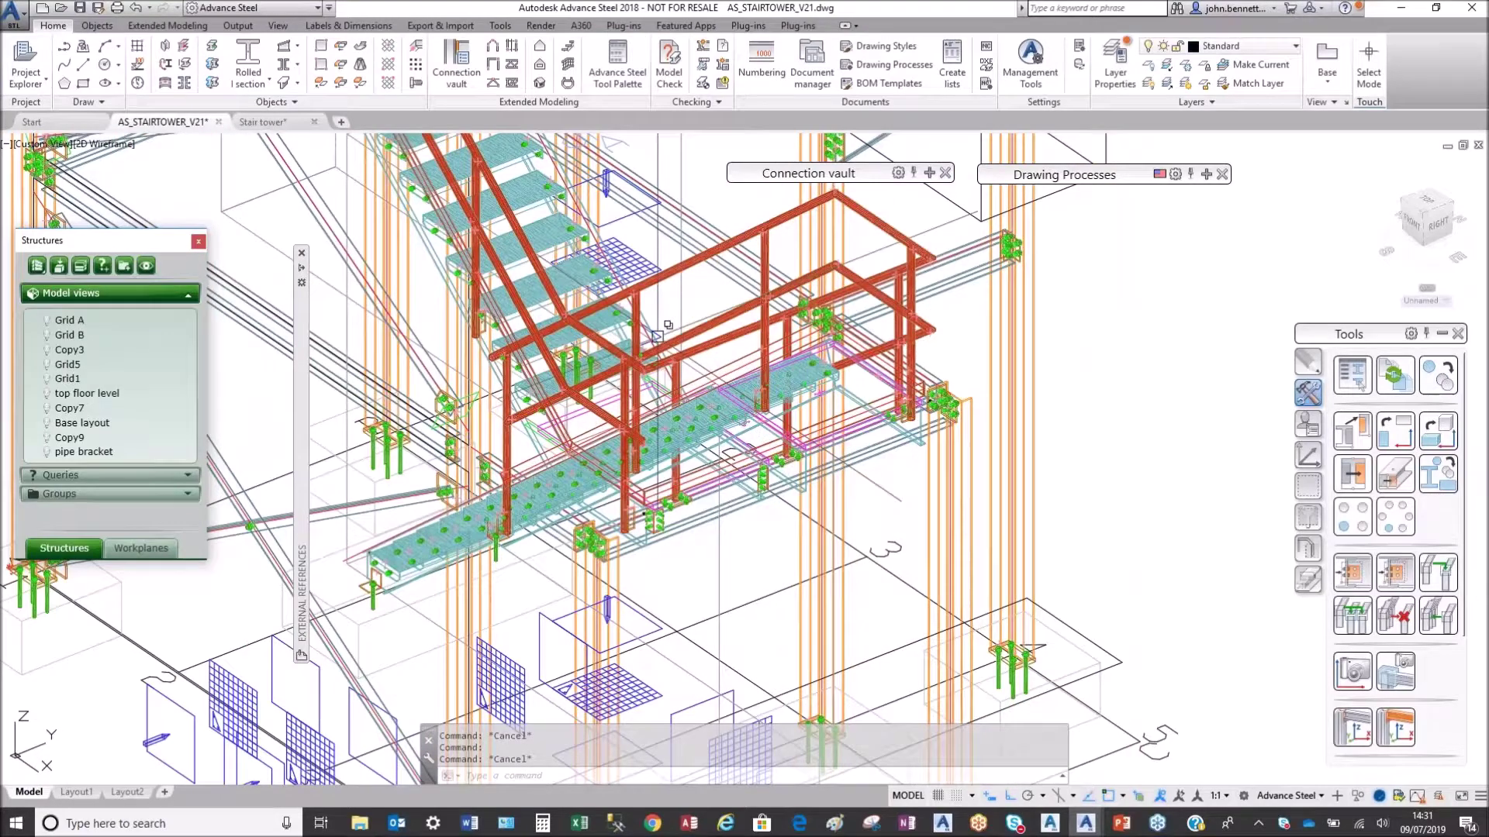
{"action": "left_click", "coordinate": [96, 145]}
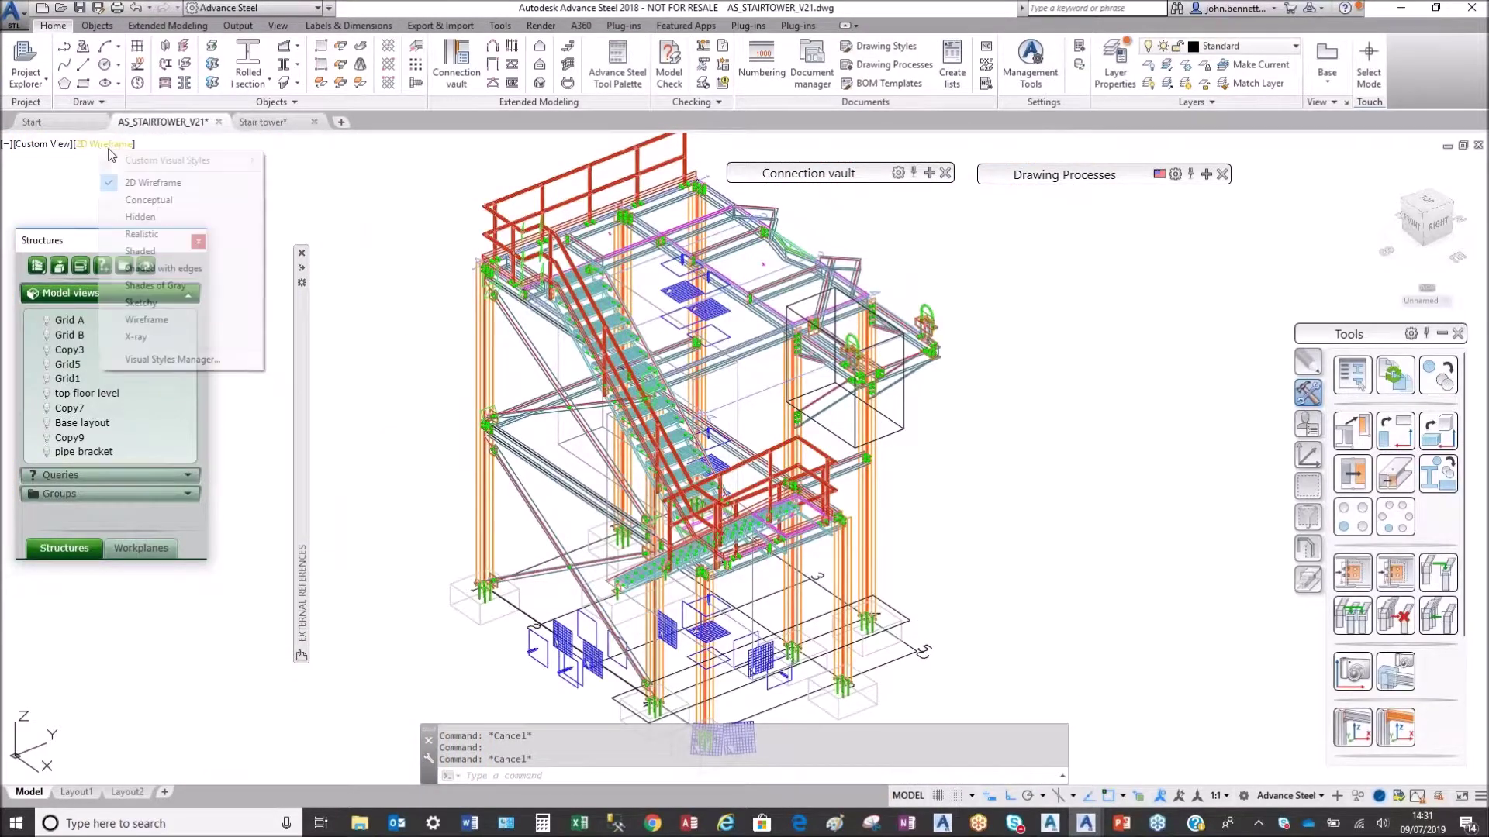
{"action": "left_click", "coordinate": [147, 200]}
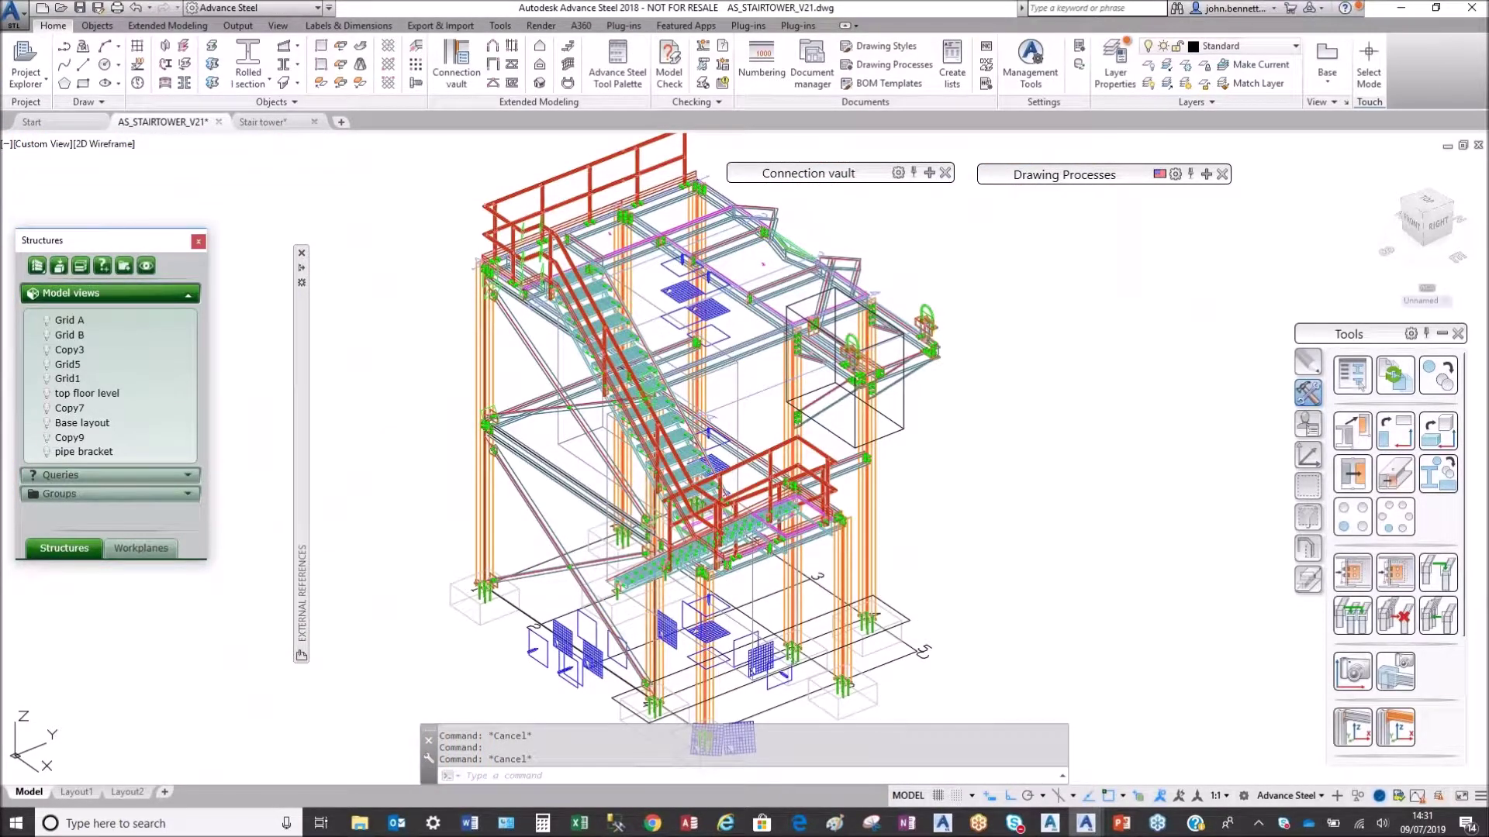
Step: Select the stair's stringer to check which modification and joint property options are offered, without applying any
{"action": "scroll", "coordinate": [632, 357], "scroll_direction": "up", "scroll_amount": 4}
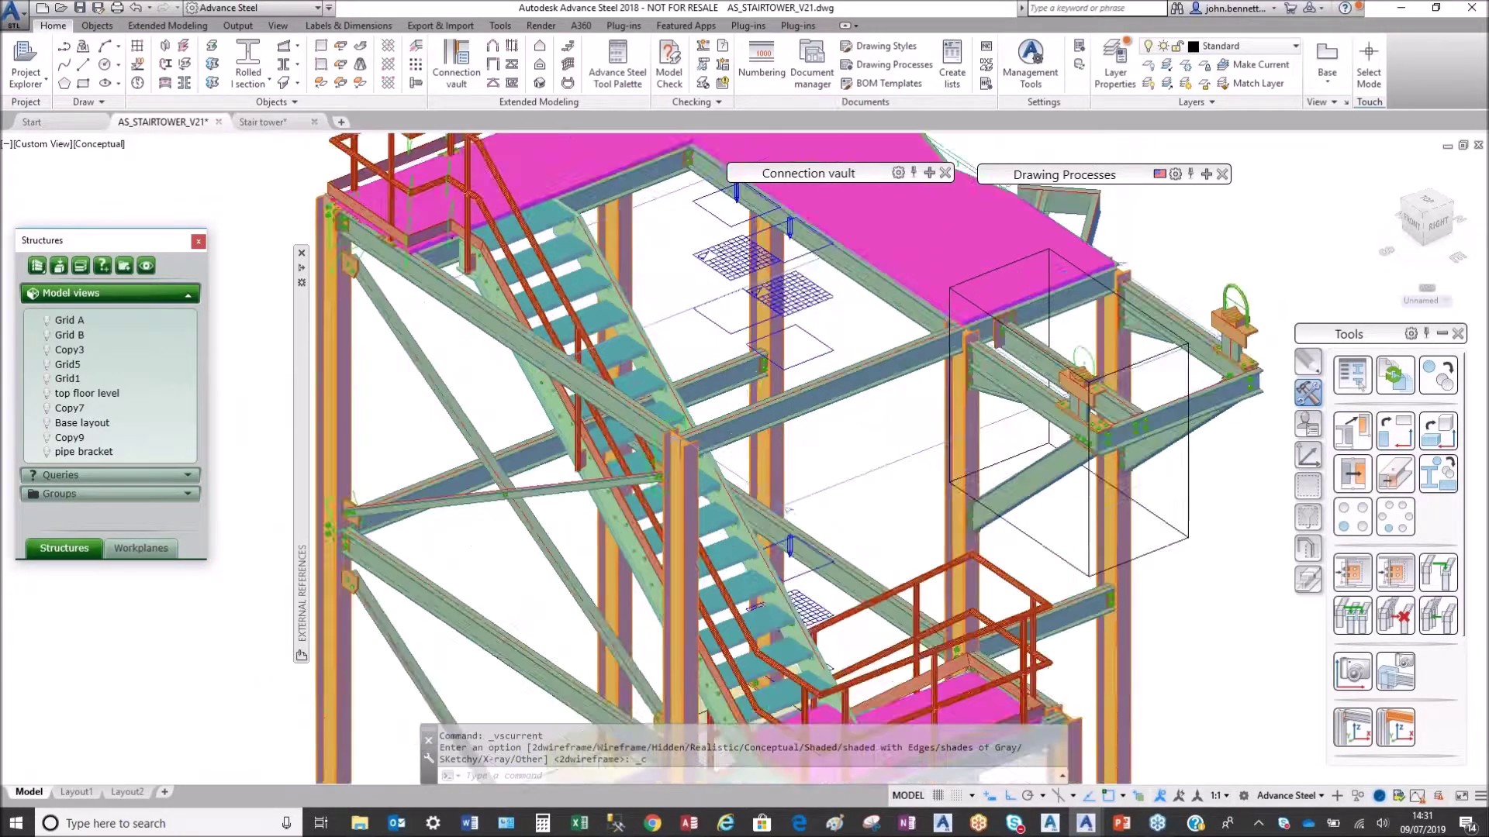
{"action": "scroll", "coordinate": [628, 314], "scroll_direction": "up", "scroll_amount": 5}
{"action": "left_click", "coordinate": [657, 315]}
{"action": "left_click", "coordinate": [778, 385]}
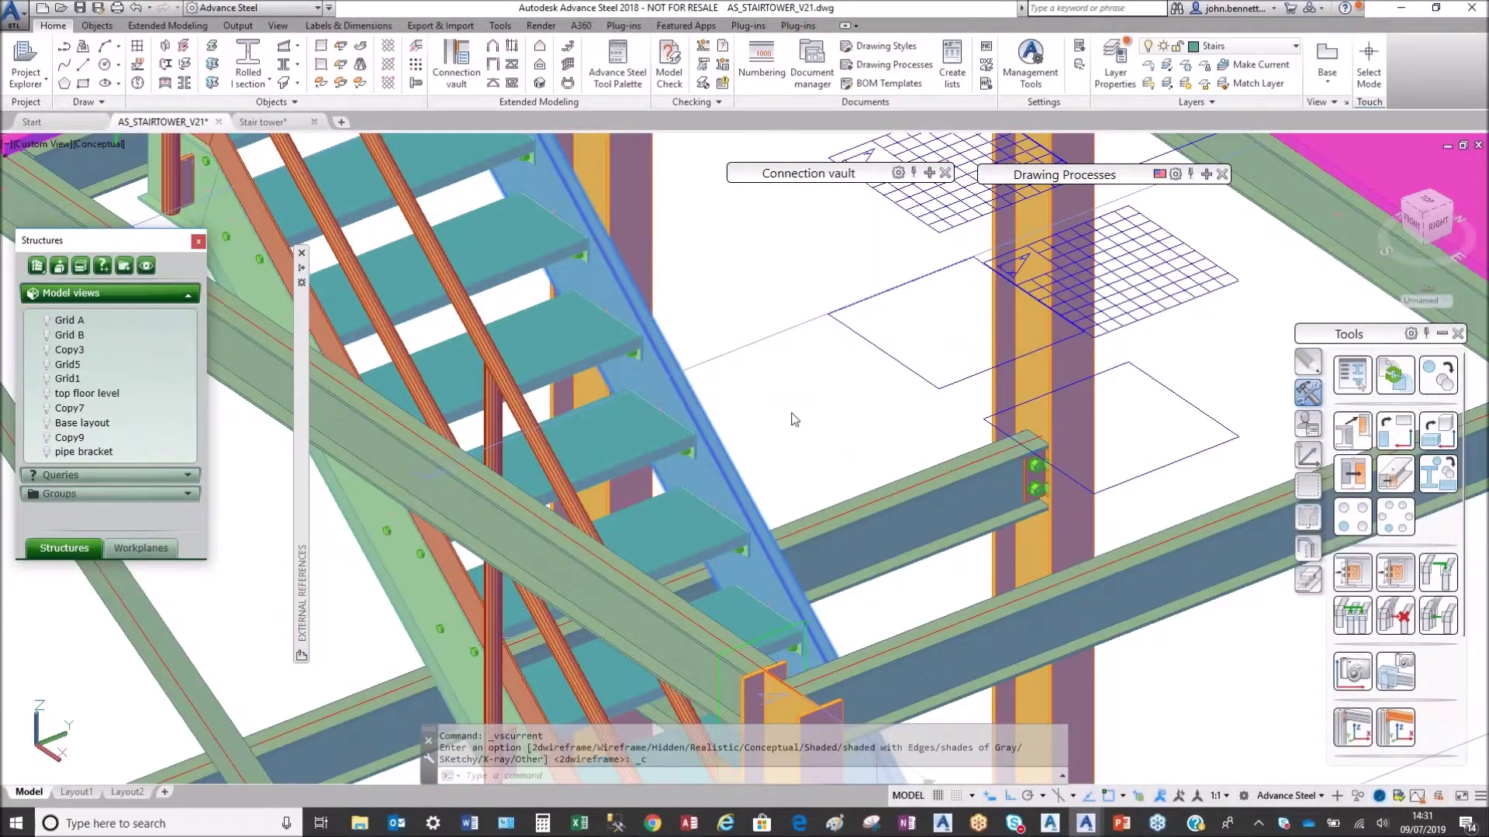
{"action": "right_click", "coordinate": [754, 419]}
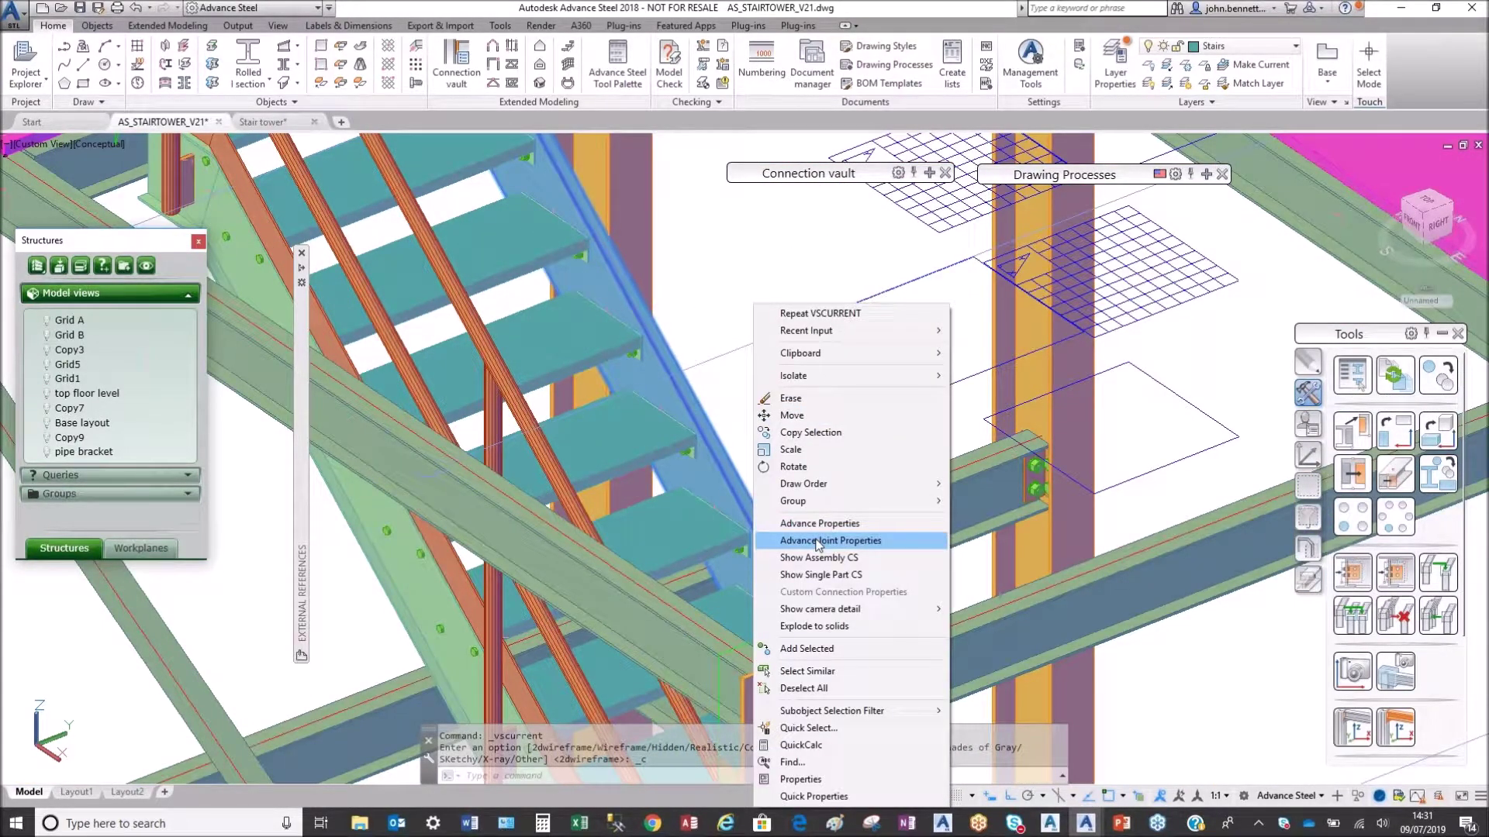
{"action": "key", "text": "Escape"}
{"action": "key", "text": "Escape"}
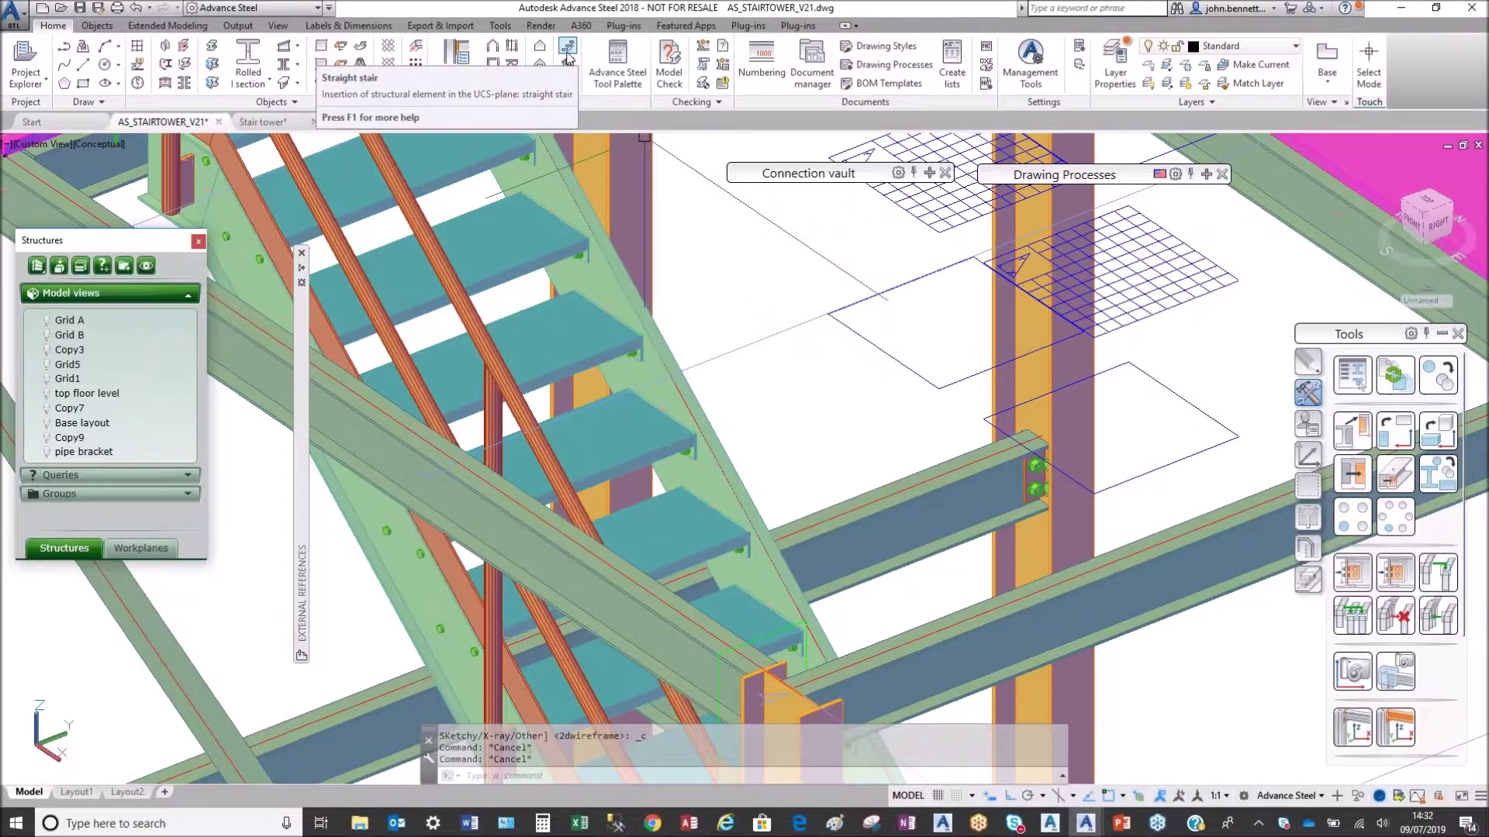
Step: Inspect the upper platform's handrail by selecting its top rail, then clear the selection
{"action": "scroll", "coordinate": [650, 466], "scroll_direction": "down", "scroll_amount": 5}
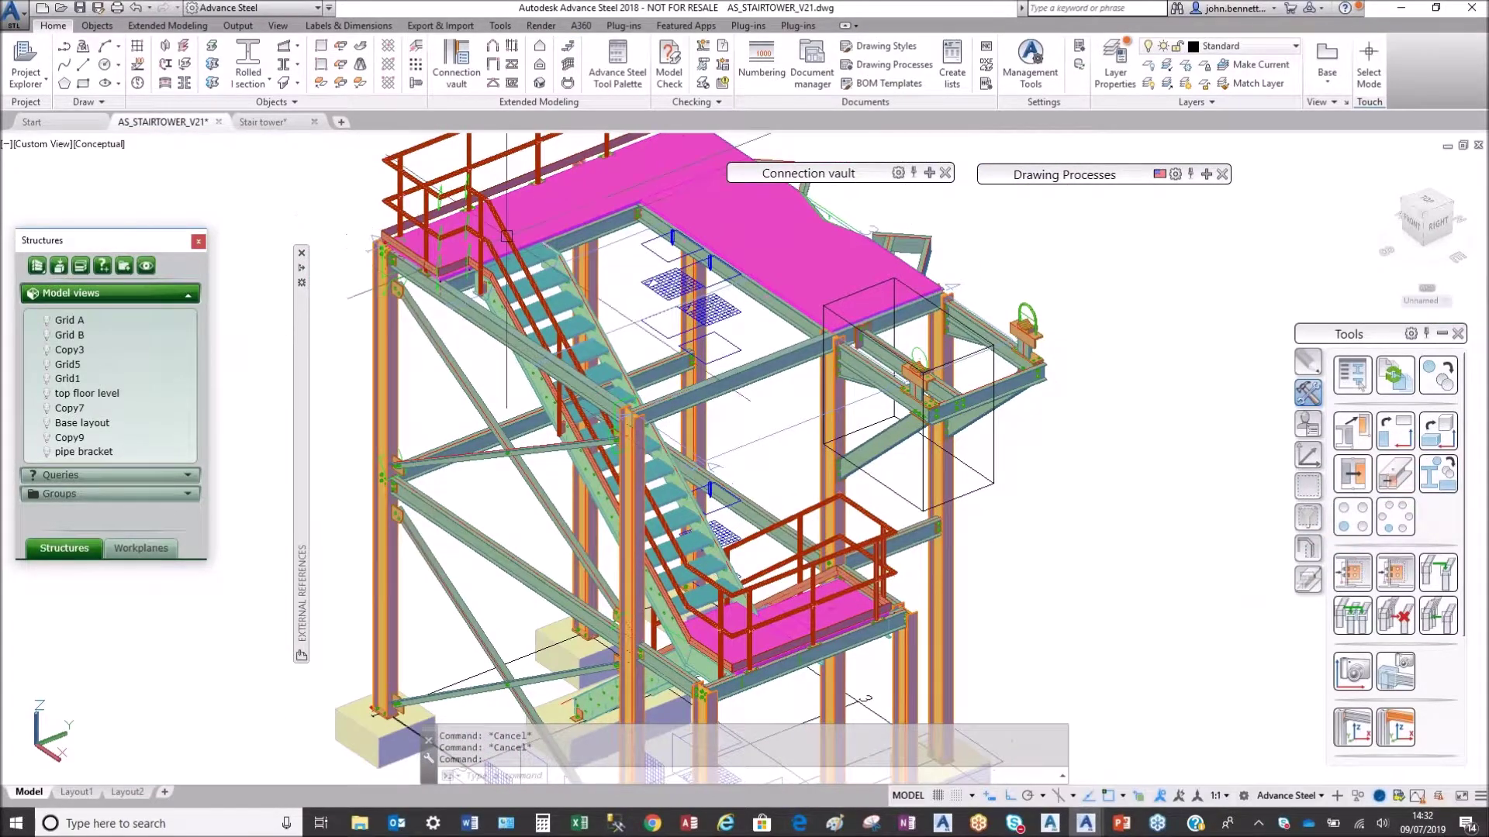
{"action": "scroll", "coordinate": [506, 235], "scroll_direction": "up", "scroll_amount": 5}
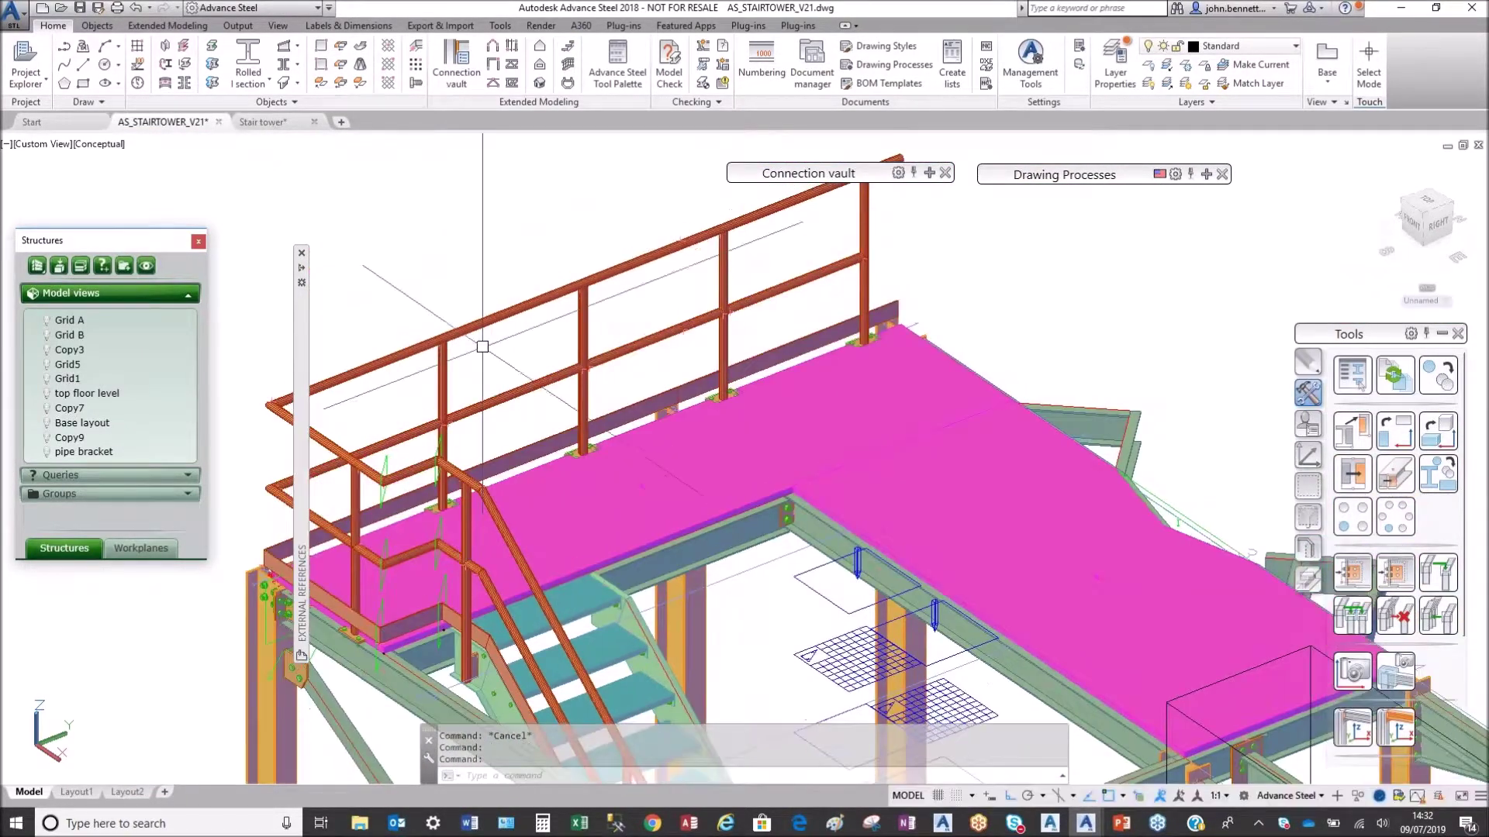
{"action": "left_click", "coordinate": [486, 326]}
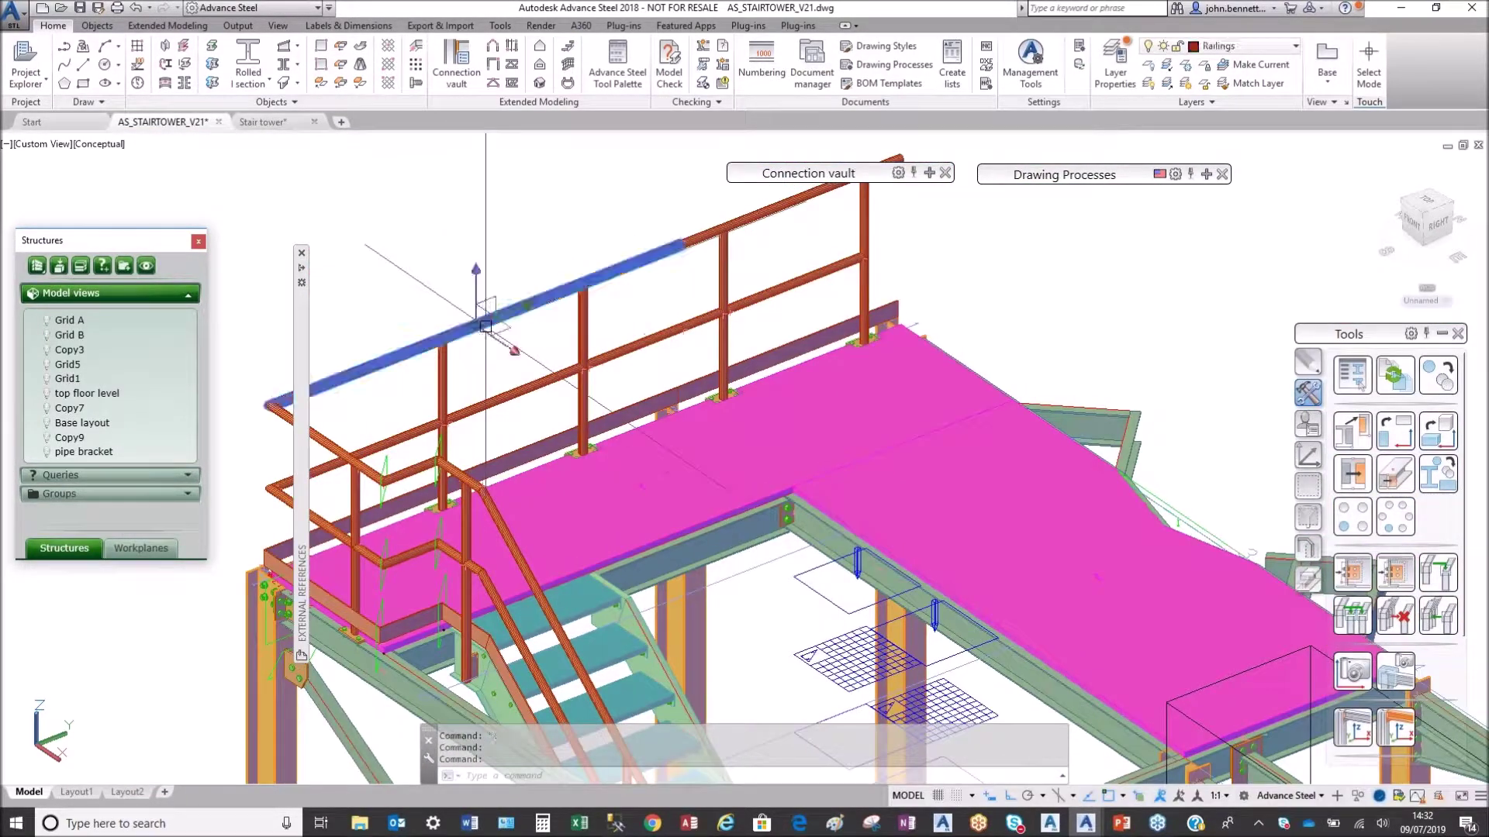
{"action": "right_click", "coordinate": [422, 265]}
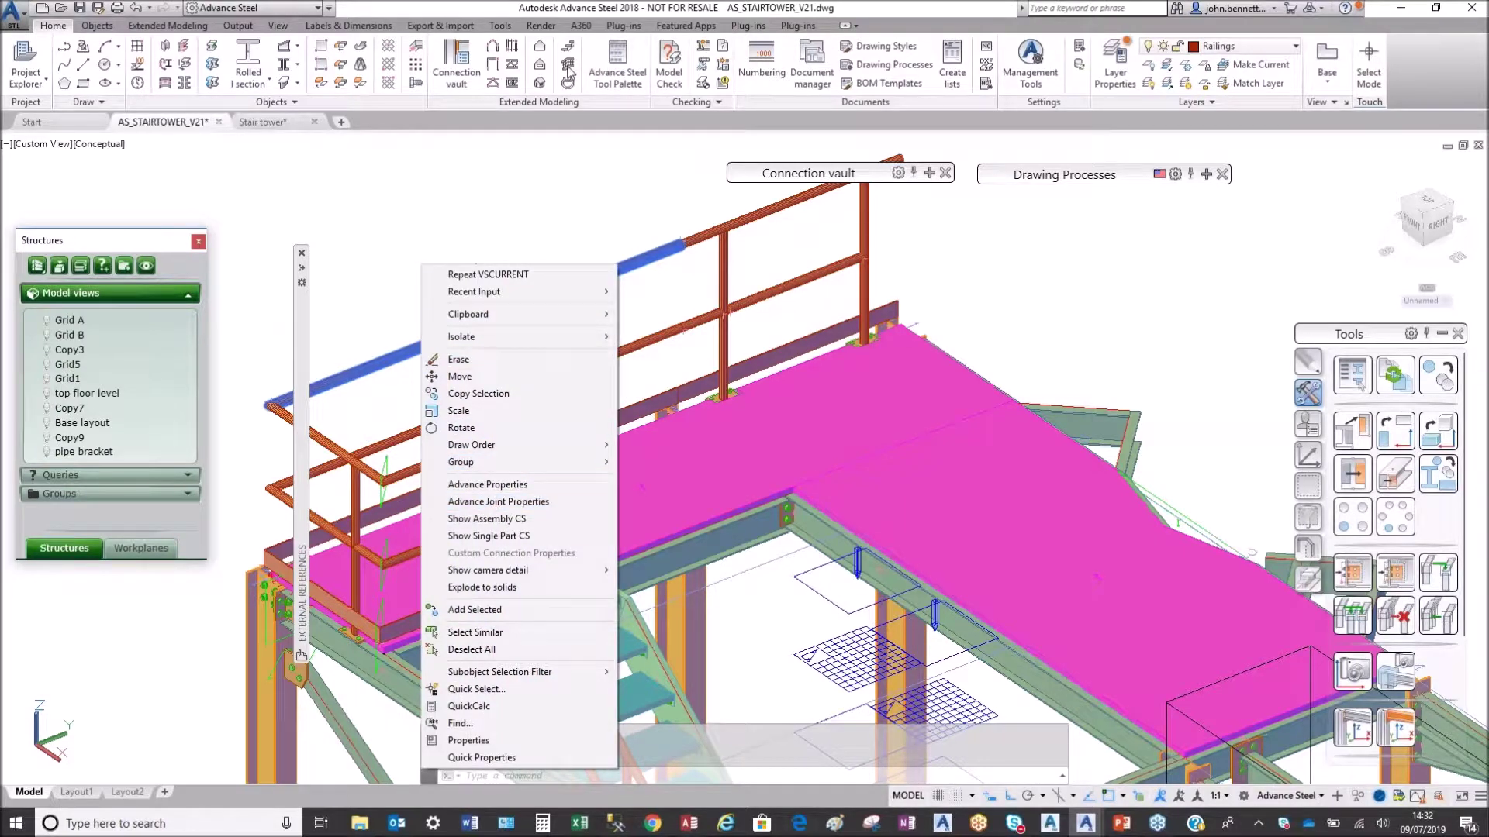
{"action": "left_click", "coordinate": [415, 224]}
{"action": "left_click", "coordinate": [407, 225]}
{"action": "key", "text": "Escape"}
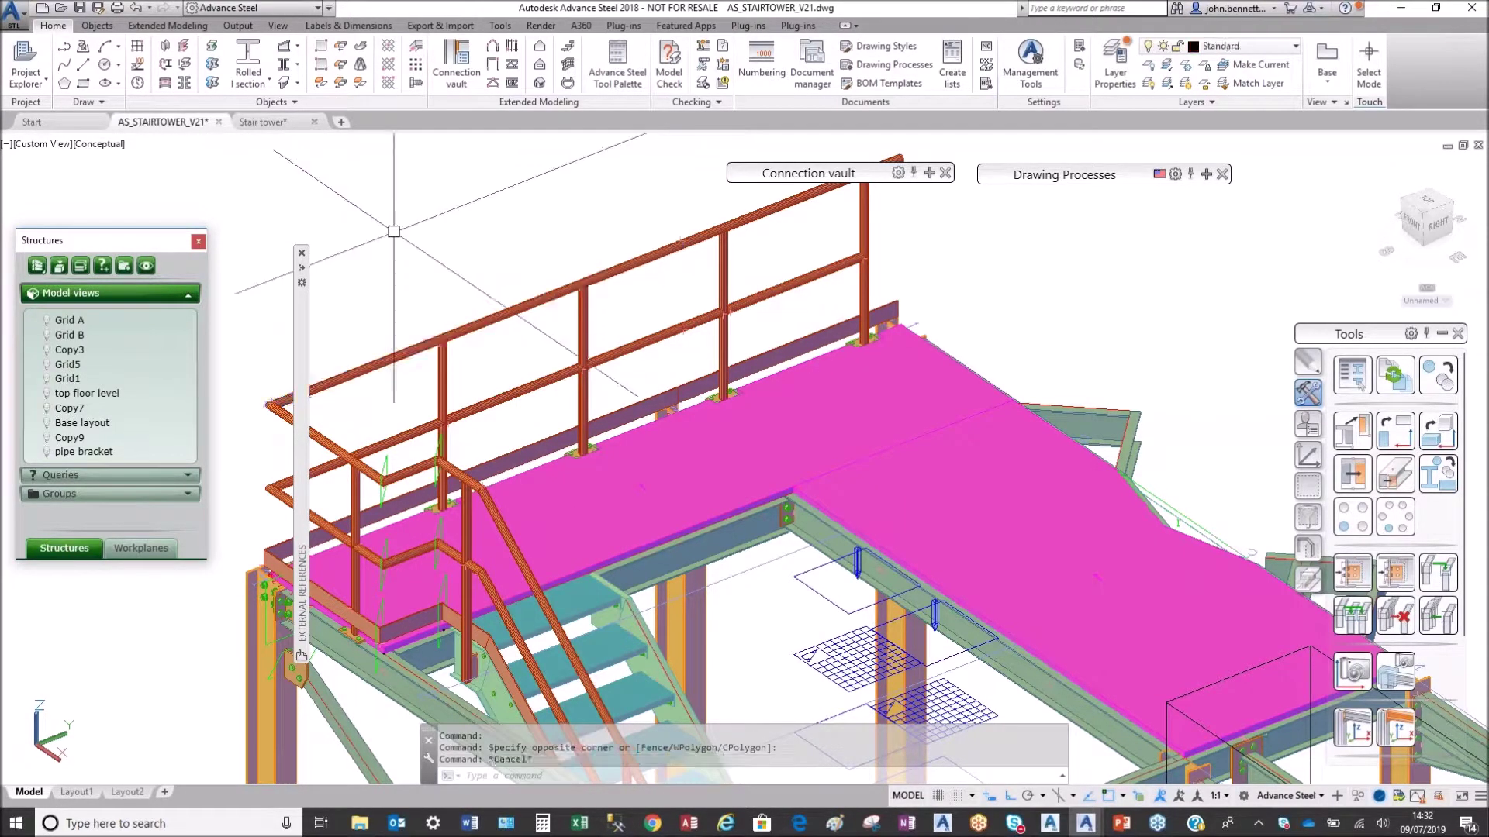
Step: Examine the upper platform, the beam and connections at the lower landing, and the column footings
{"action": "scroll", "coordinate": [401, 260], "scroll_direction": "down", "scroll_amount": 2}
{"action": "middle_click_drag", "start_coordinate": [501, 290], "coordinate": [642, 205]}
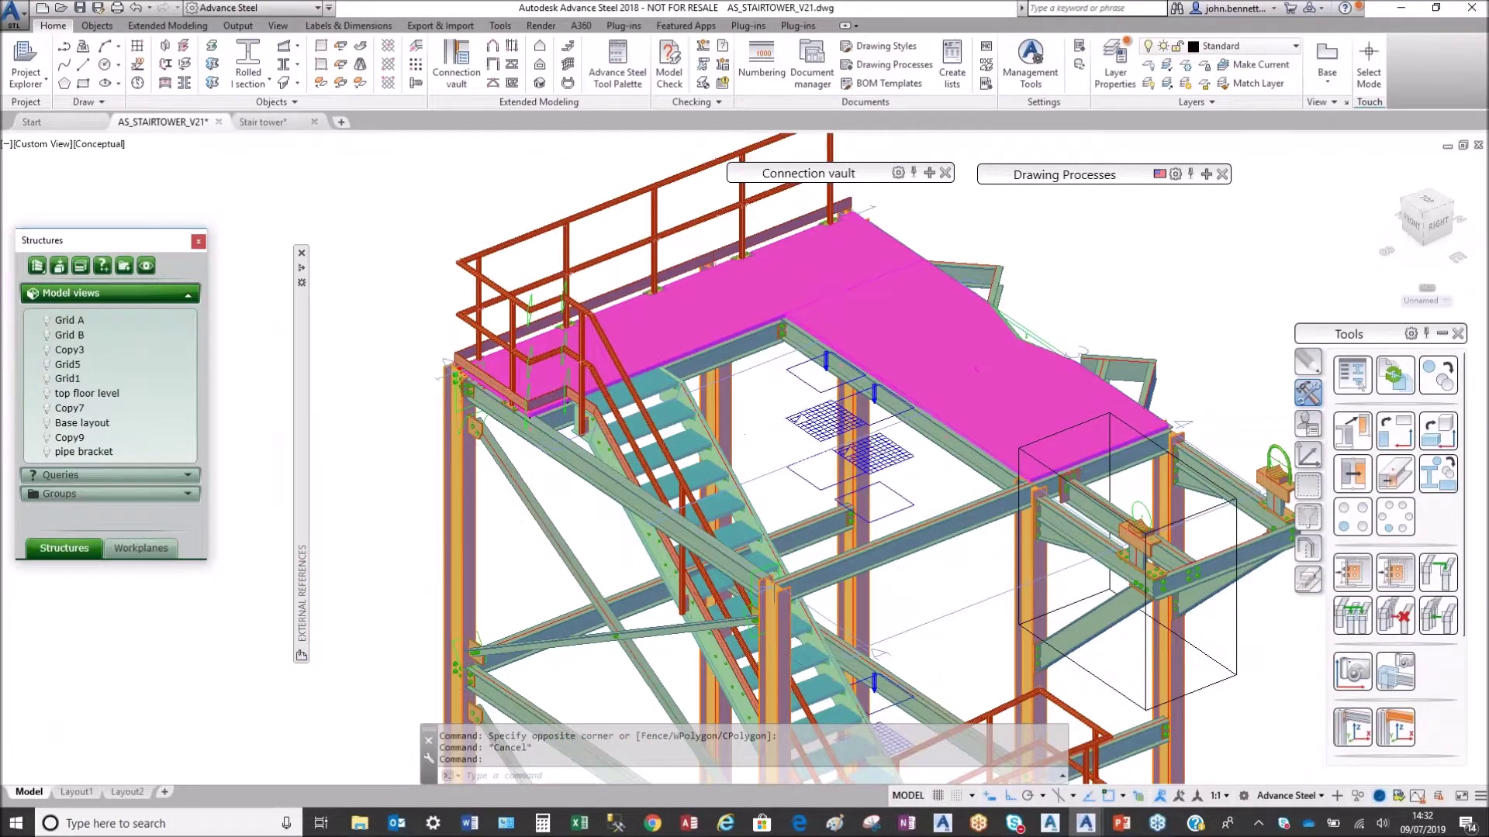
{"action": "scroll", "coordinate": [532, 353], "scroll_direction": "down", "scroll_amount": 2}
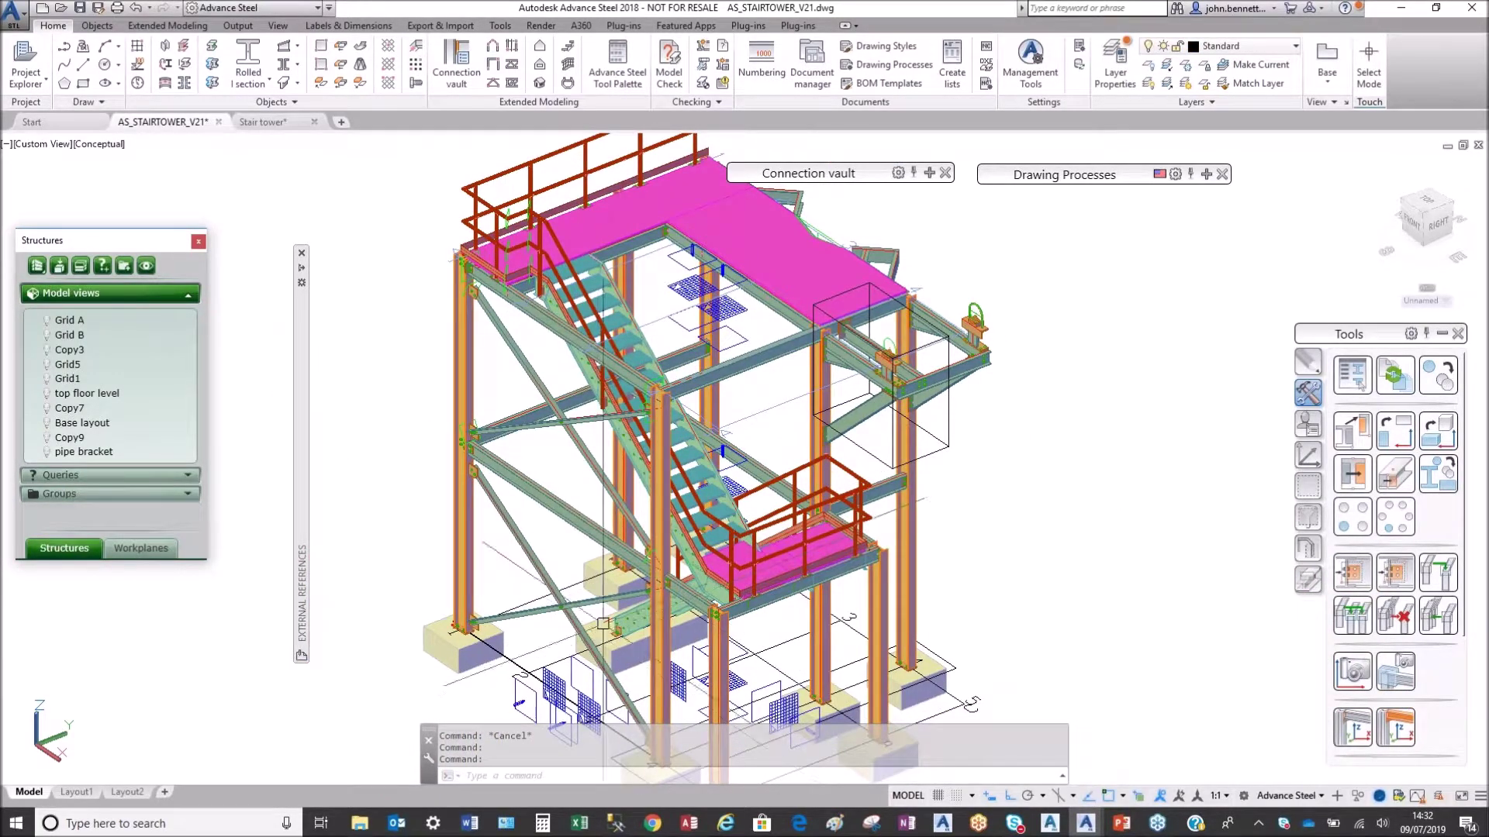
{"action": "scroll", "coordinate": [729, 543], "scroll_direction": "up", "scroll_amount": 5}
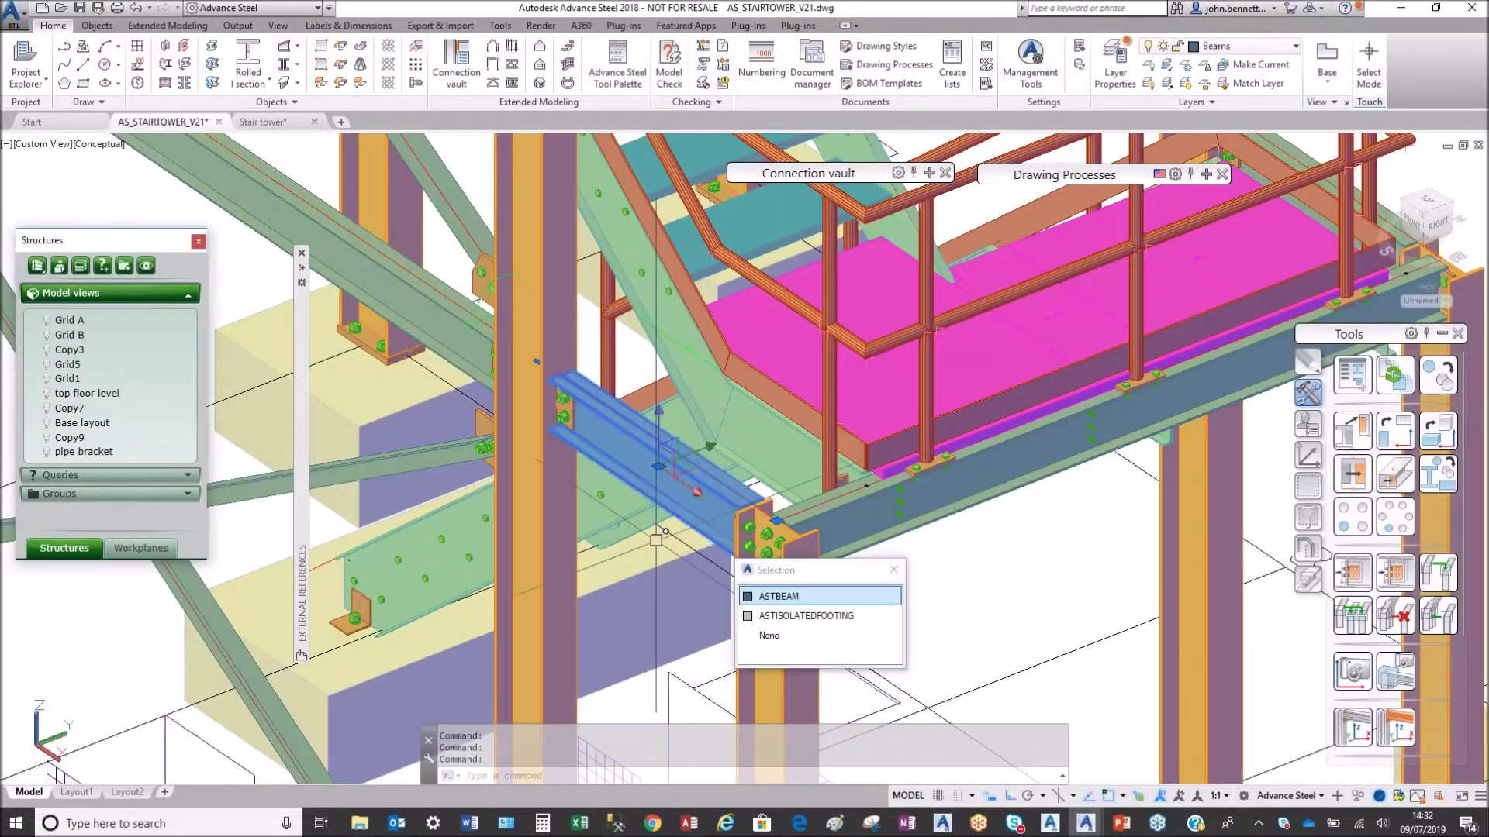
{"action": "scroll", "coordinate": [841, 597], "scroll_direction": "down", "scroll_amount": 5}
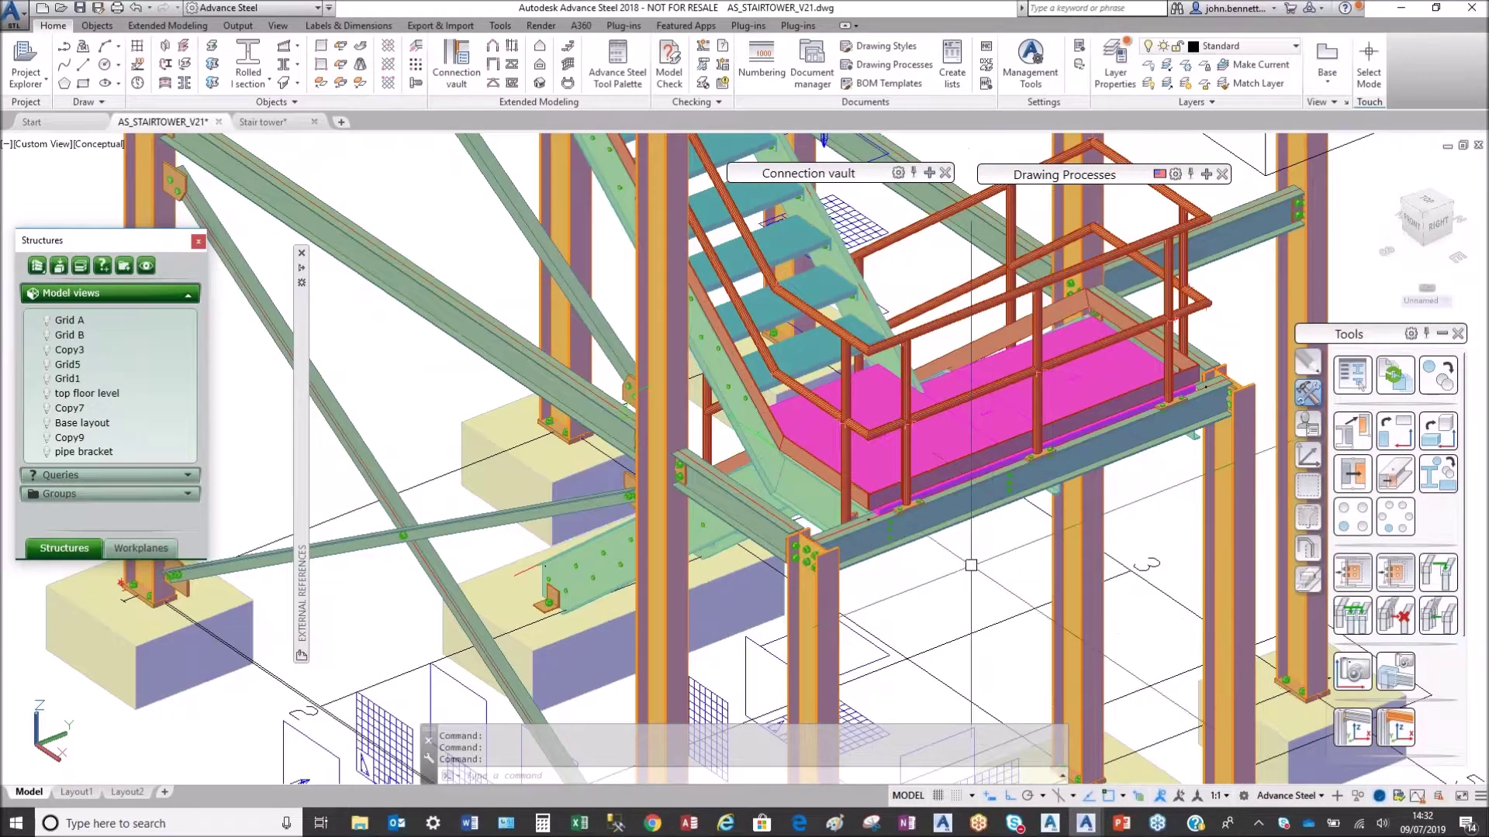
{"action": "scroll", "coordinate": [841, 597], "scroll_direction": "up", "scroll_amount": 2}
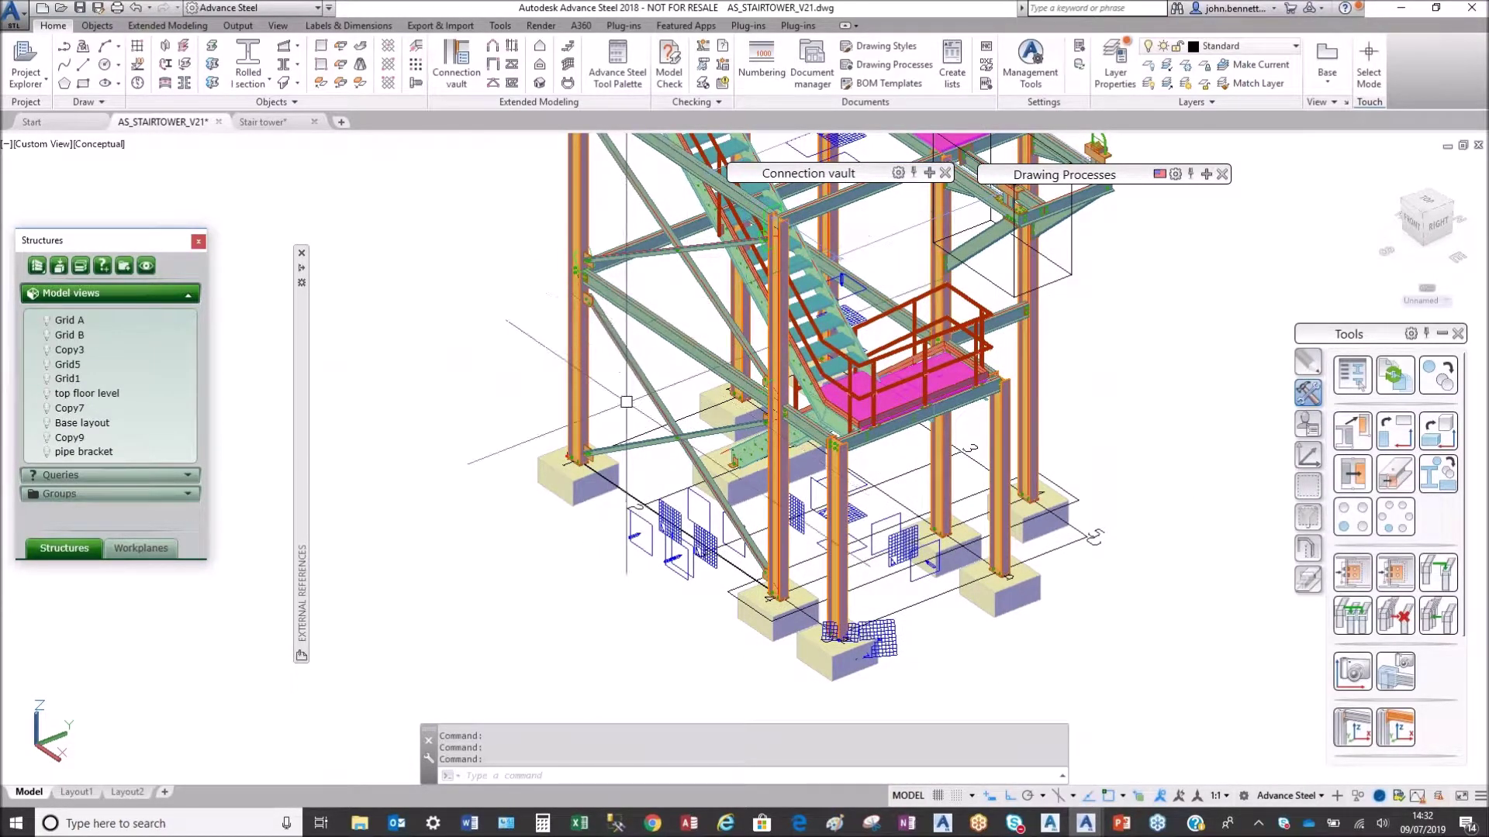
{"action": "middle_click_drag", "start_coordinate": [687, 424], "coordinate": [570, 500]}
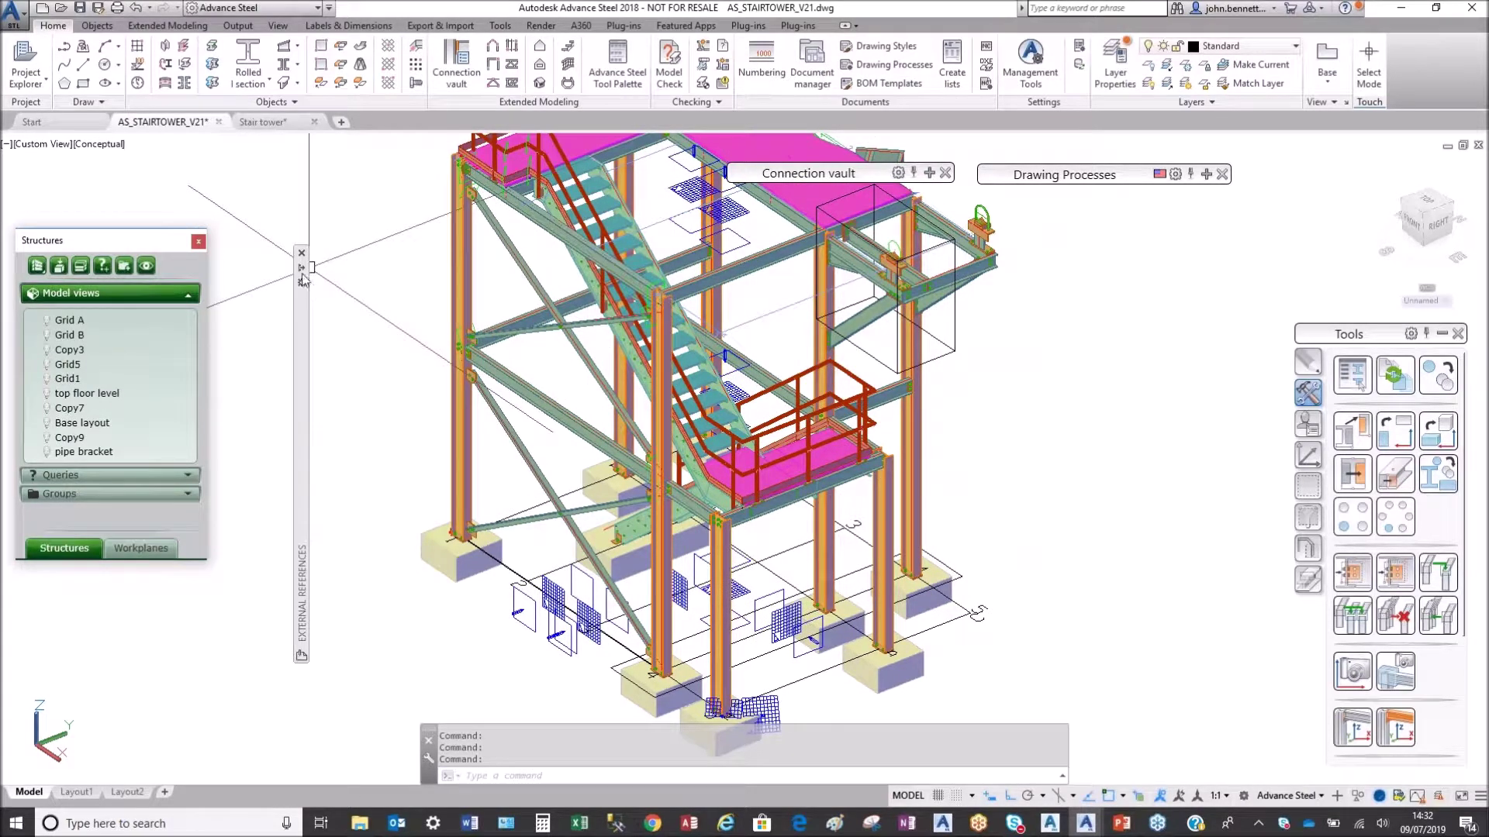
Step: Reload the unloaded AMERICA_AP3D_LADDERVESSEL01-2 external reference
{"action": "mouse_move", "coordinate": [302, 272]}
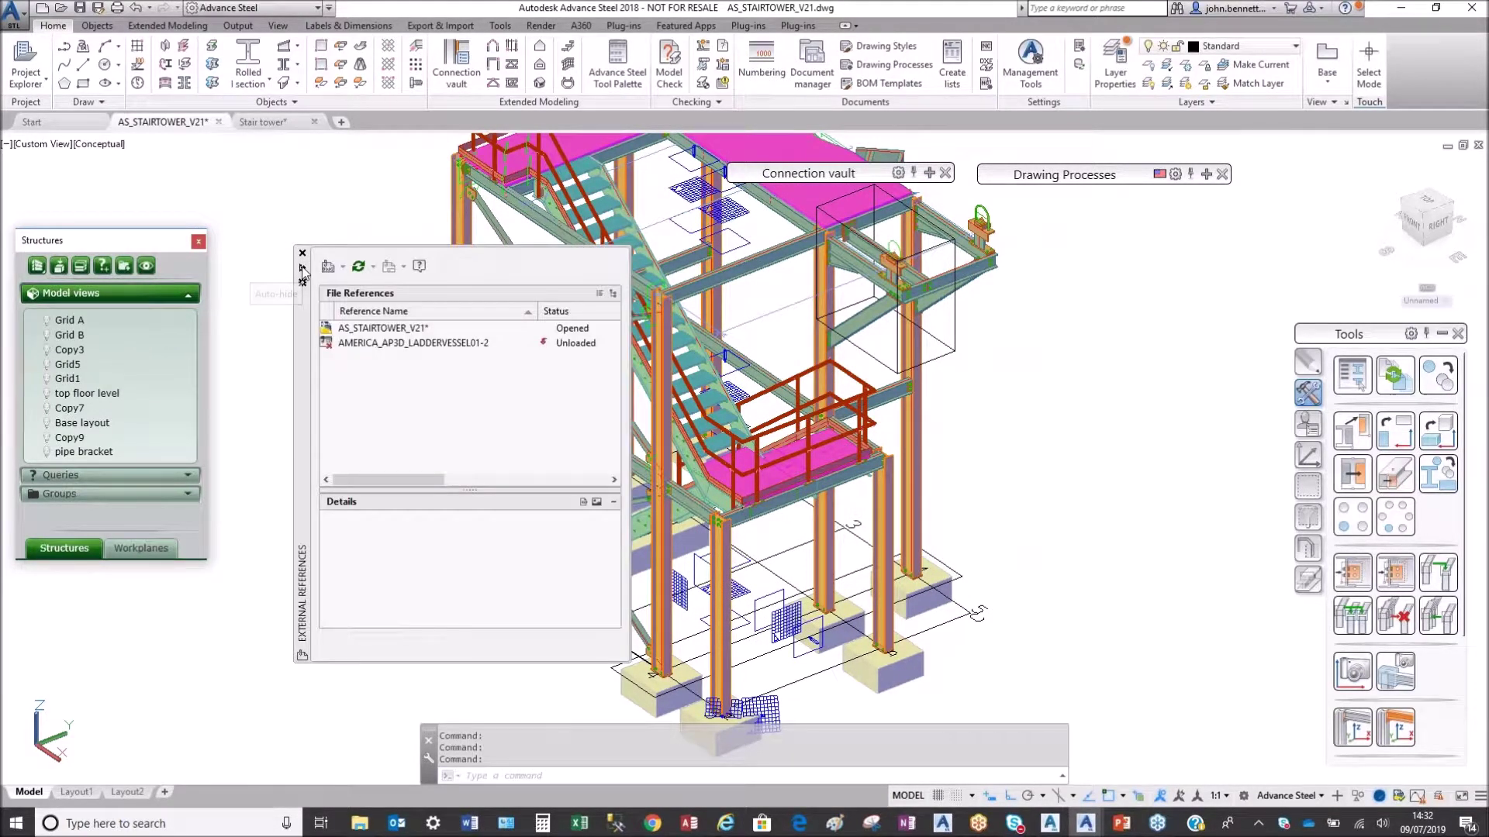
{"action": "left_click", "coordinate": [359, 345]}
{"action": "right_click", "coordinate": [359, 345]}
{"action": "left_click", "coordinate": [397, 408]}
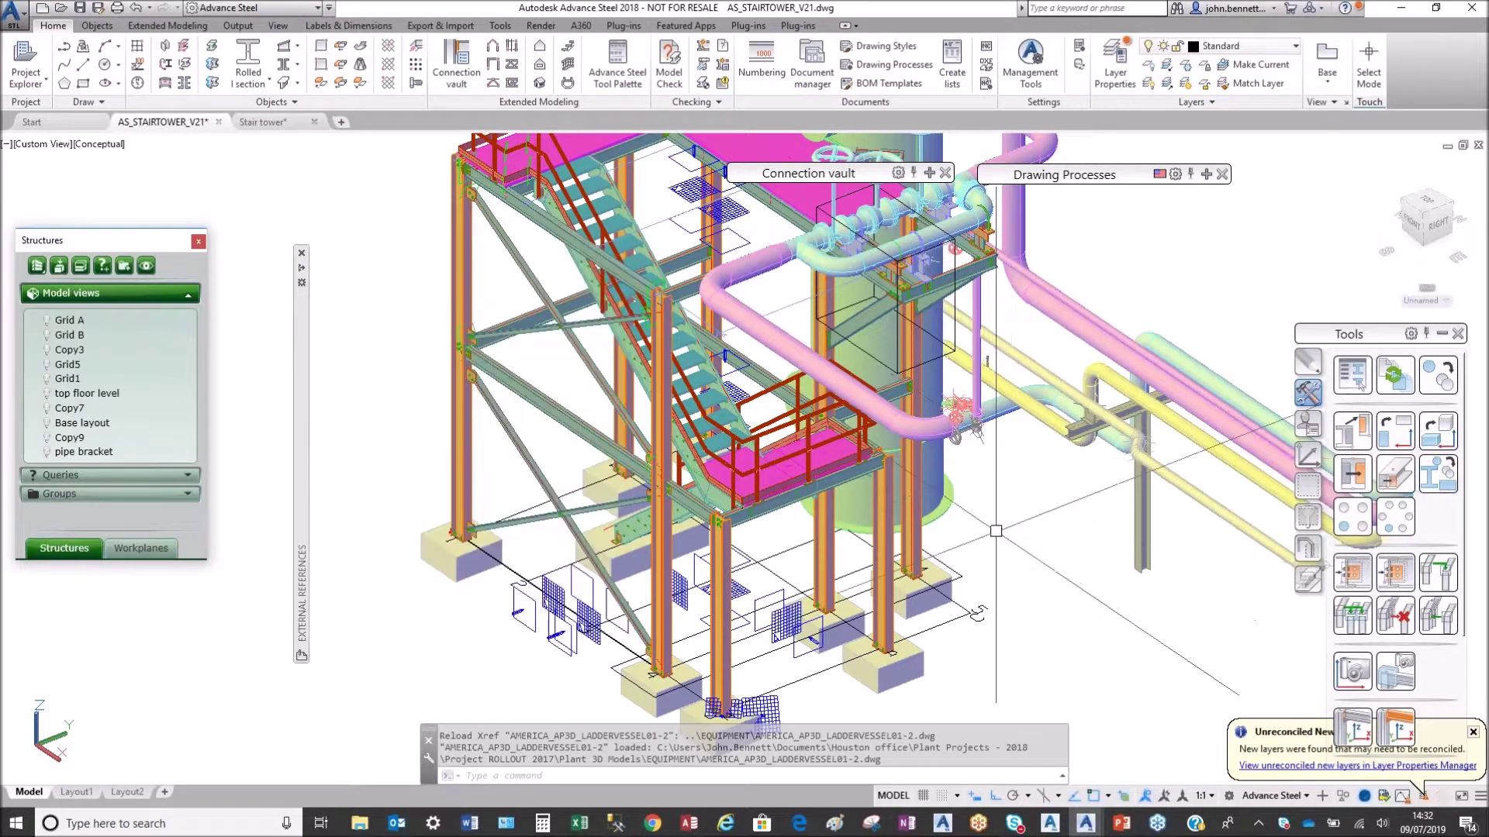
Step: Examine how the ladder vessel's valve piping rests on the pipe supports of the stair tower's bracket
{"action": "scroll", "coordinate": [967, 506], "scroll_direction": "down", "scroll_amount": 5}
{"action": "middle_click_drag", "start_coordinate": [965, 508], "coordinate": [717, 547]}
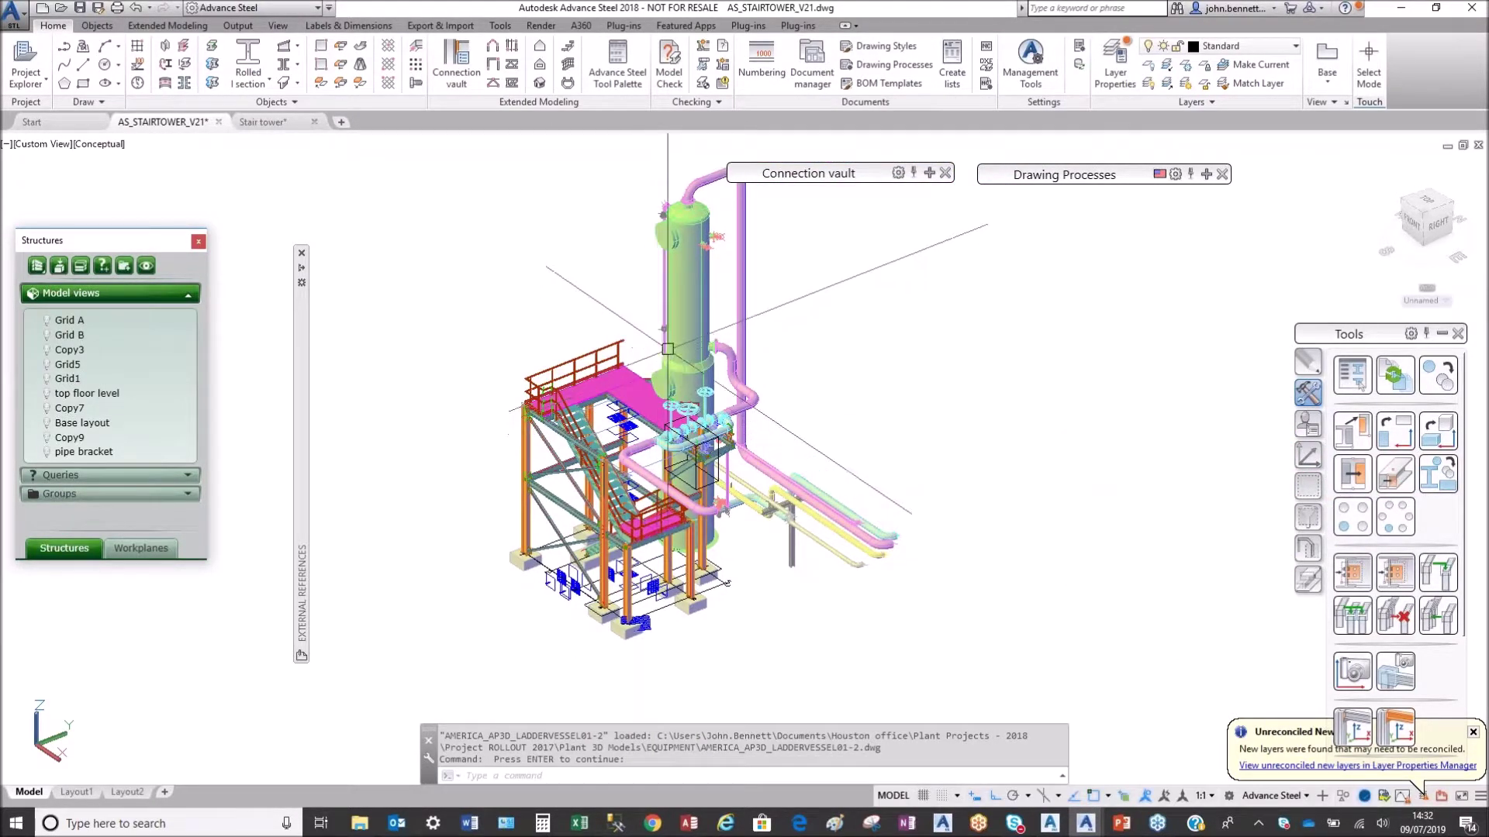
{"action": "scroll", "coordinate": [673, 340], "scroll_direction": "up", "scroll_amount": 3}
{"action": "left_click", "coordinate": [683, 340]}
{"action": "key", "text": "Escape"}
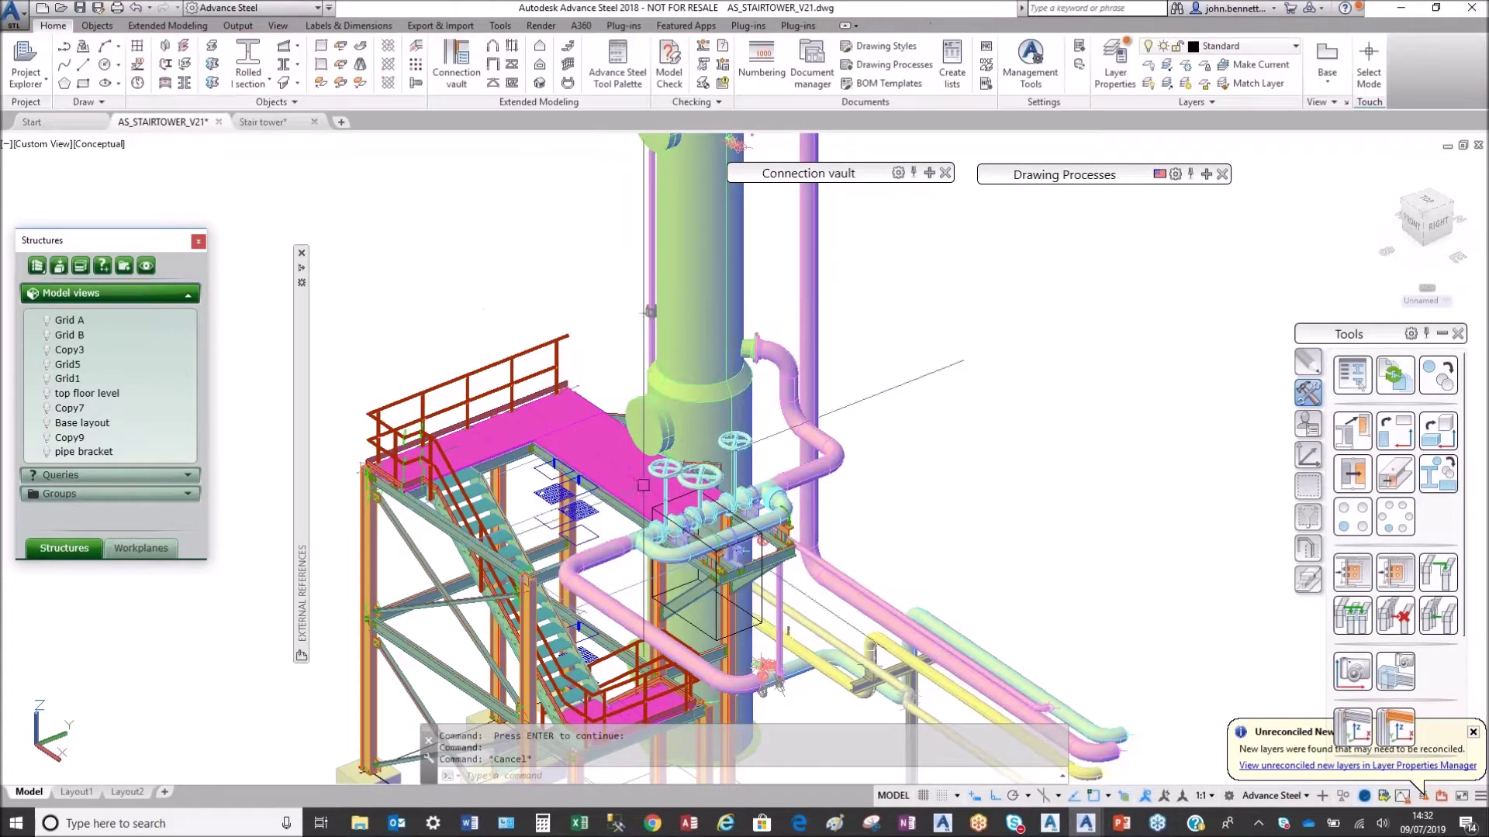
{"action": "scroll", "coordinate": [725, 574], "scroll_direction": "up", "scroll_amount": 4}
{"action": "scroll", "coordinate": [682, 570], "scroll_direction": "up", "scroll_amount": 3}
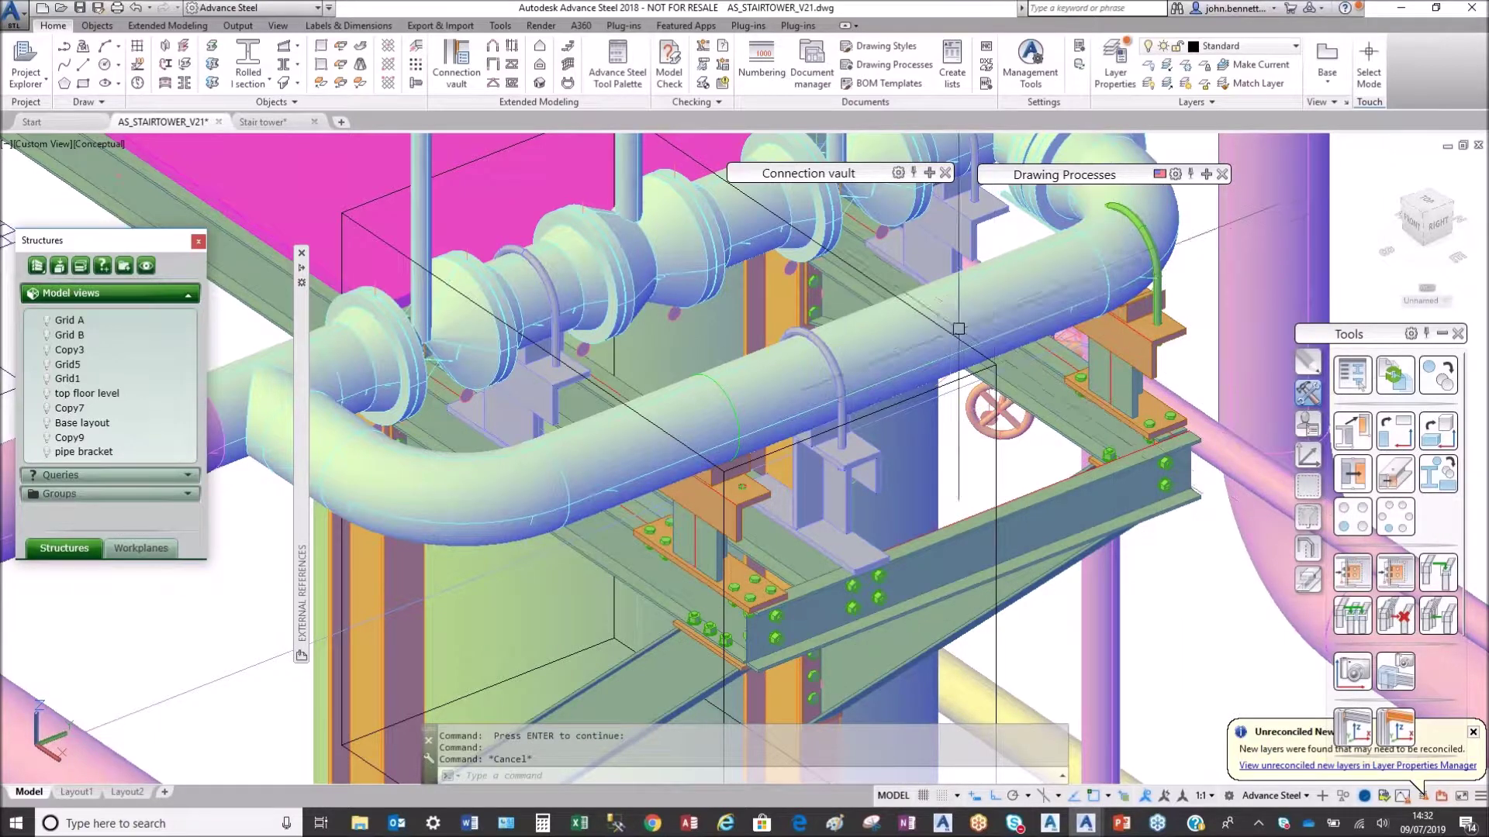
{"action": "scroll", "coordinate": [684, 545], "scroll_direction": "down", "scroll_amount": 2}
{"action": "middle_click_drag", "start_coordinate": [646, 587], "coordinate": [796, 497]}
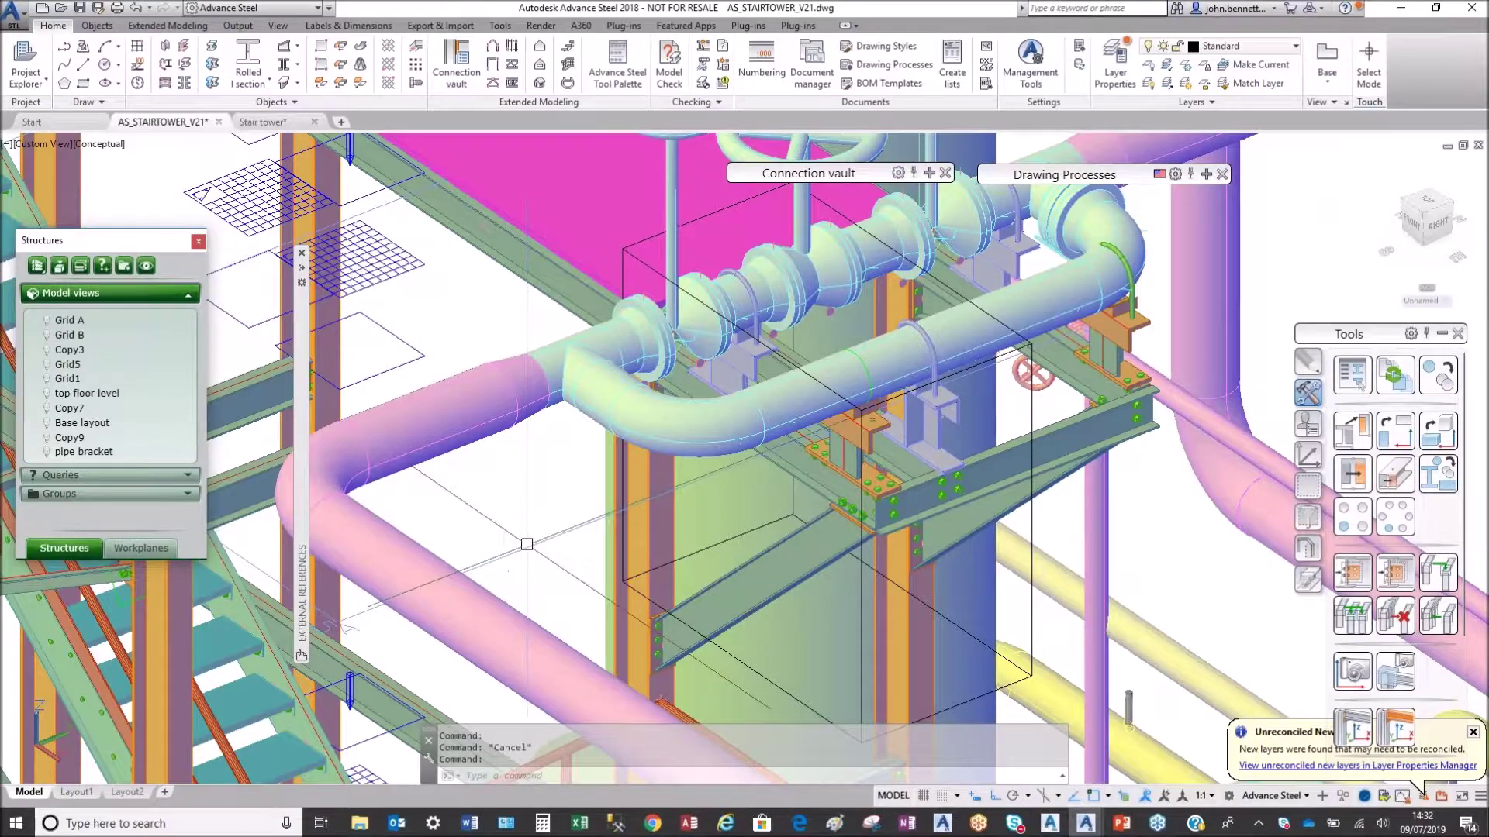
Step: Check the stair flight and lower landing against the referenced vessel piping, ending with the whole tower in view
{"action": "scroll", "coordinate": [605, 511], "scroll_direction": "down", "scroll_amount": 2}
{"action": "middle_click_drag", "start_coordinate": [604, 502], "coordinate": [678, 481]}
{"action": "middle_click_drag", "start_coordinate": [390, 590], "coordinate": [716, 482]}
{"action": "key", "text": "Escape"}
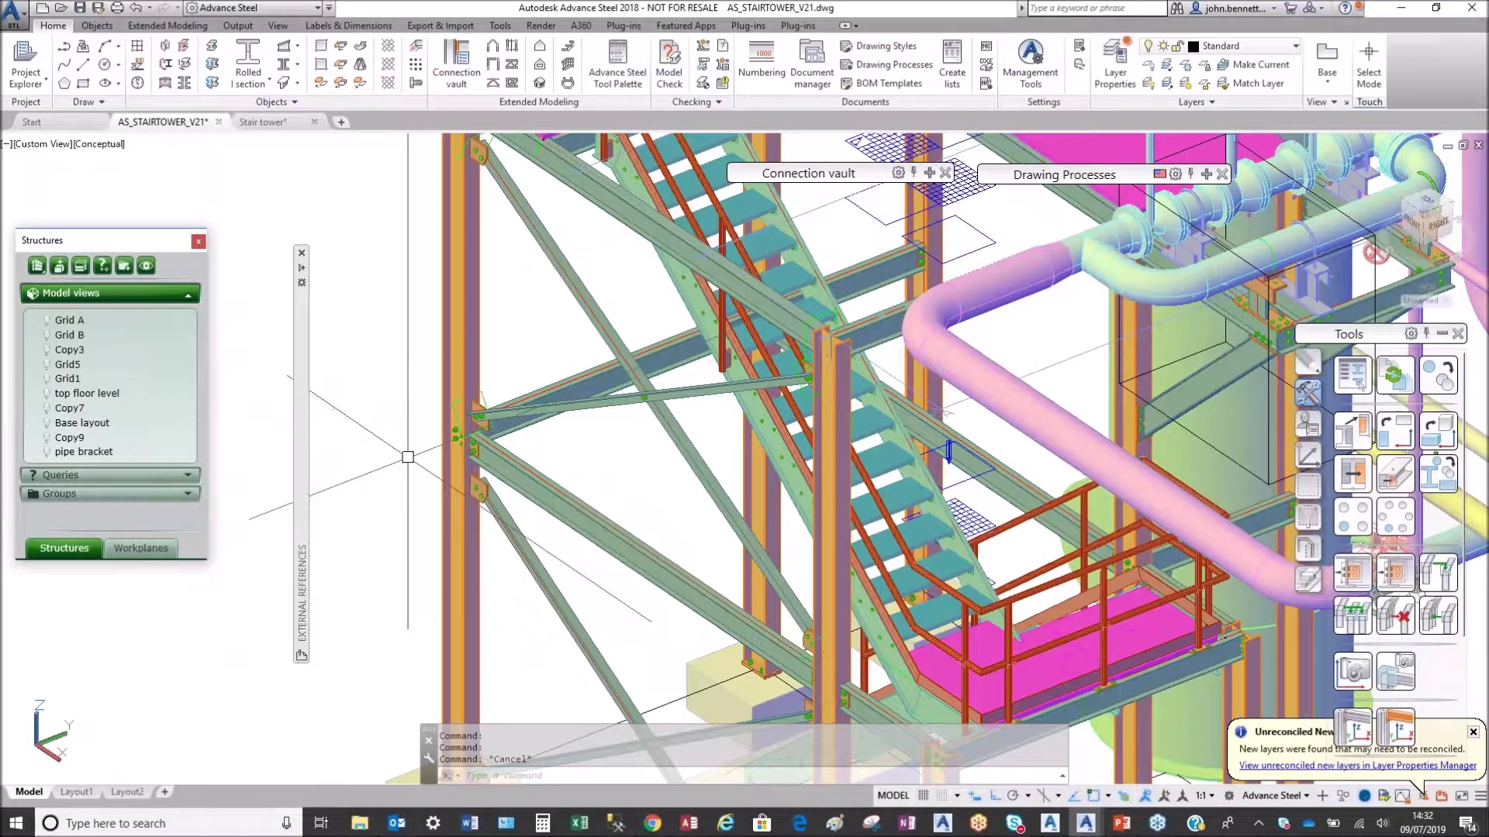
{"action": "scroll", "coordinate": [408, 458], "scroll_direction": "down", "scroll_amount": 4}
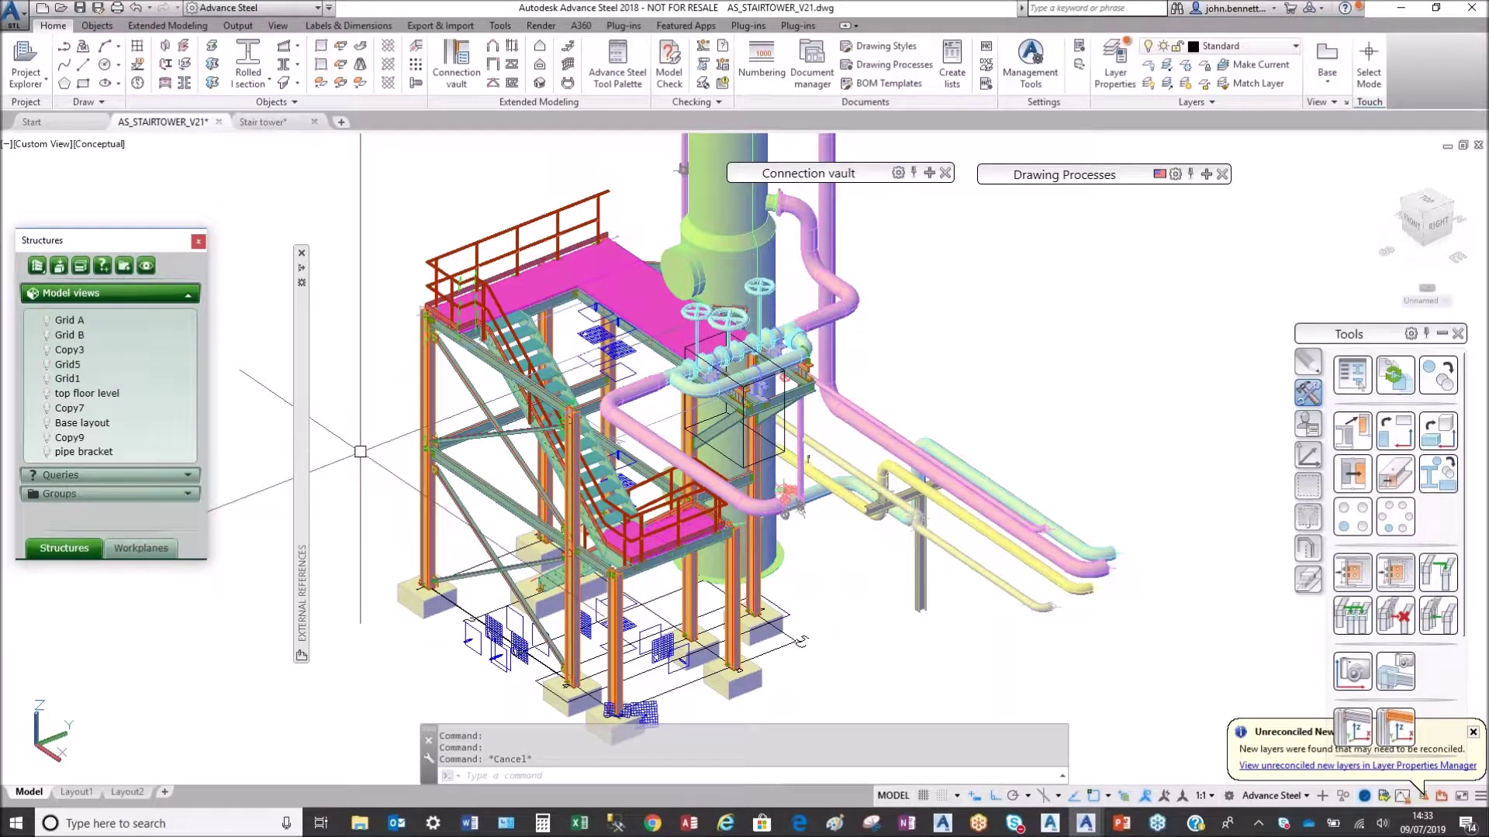
Step: Unload the AMERICA_AP3D_LADDERVESSEL01-2 external reference and detach it from the stair tower drawing
{"action": "mouse_move", "coordinate": [300, 275]}
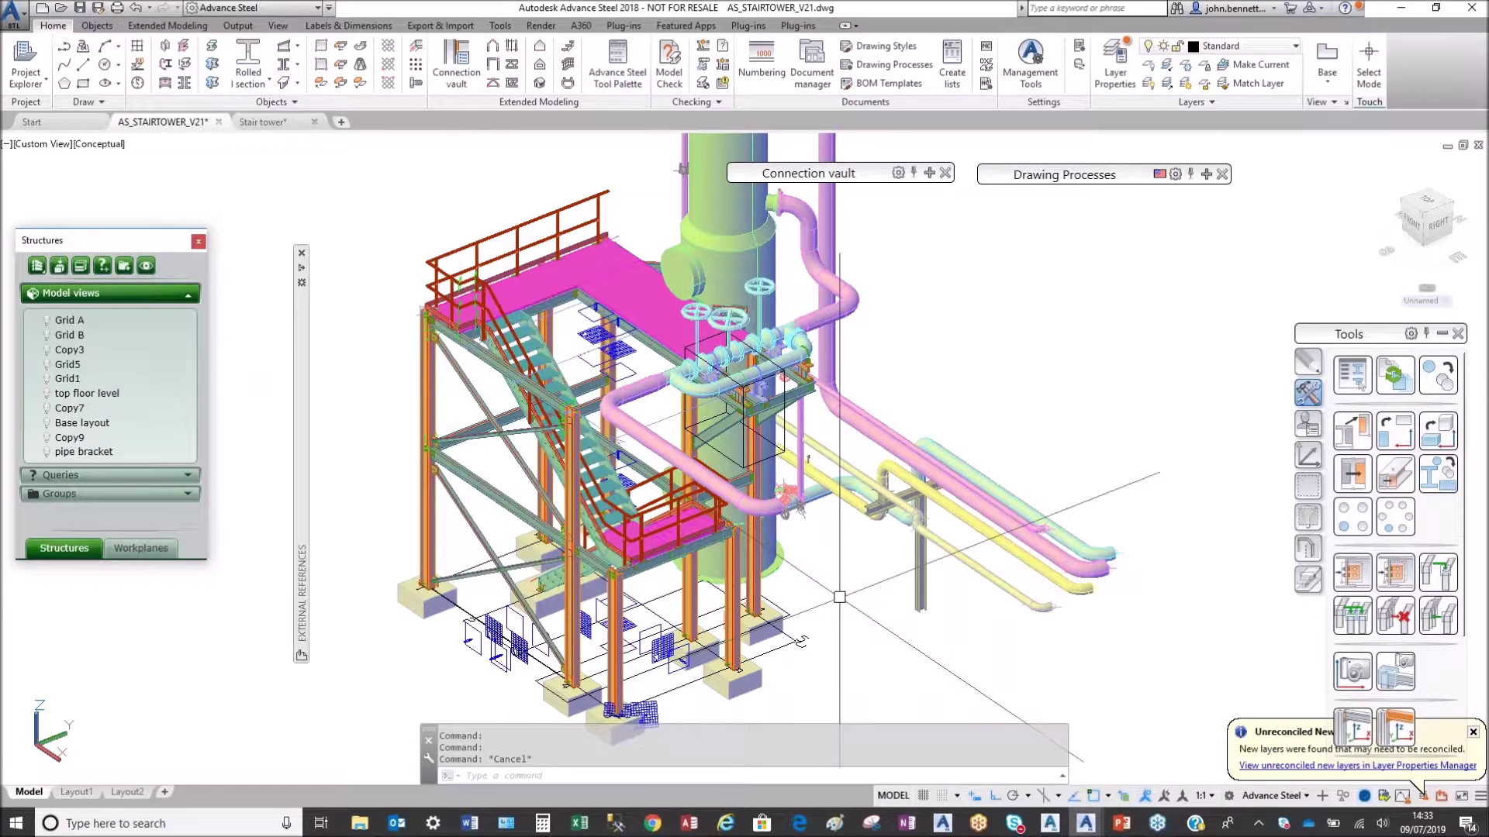
{"action": "middle_click_drag", "start_coordinate": [457, 570], "coordinate": [469, 536]}
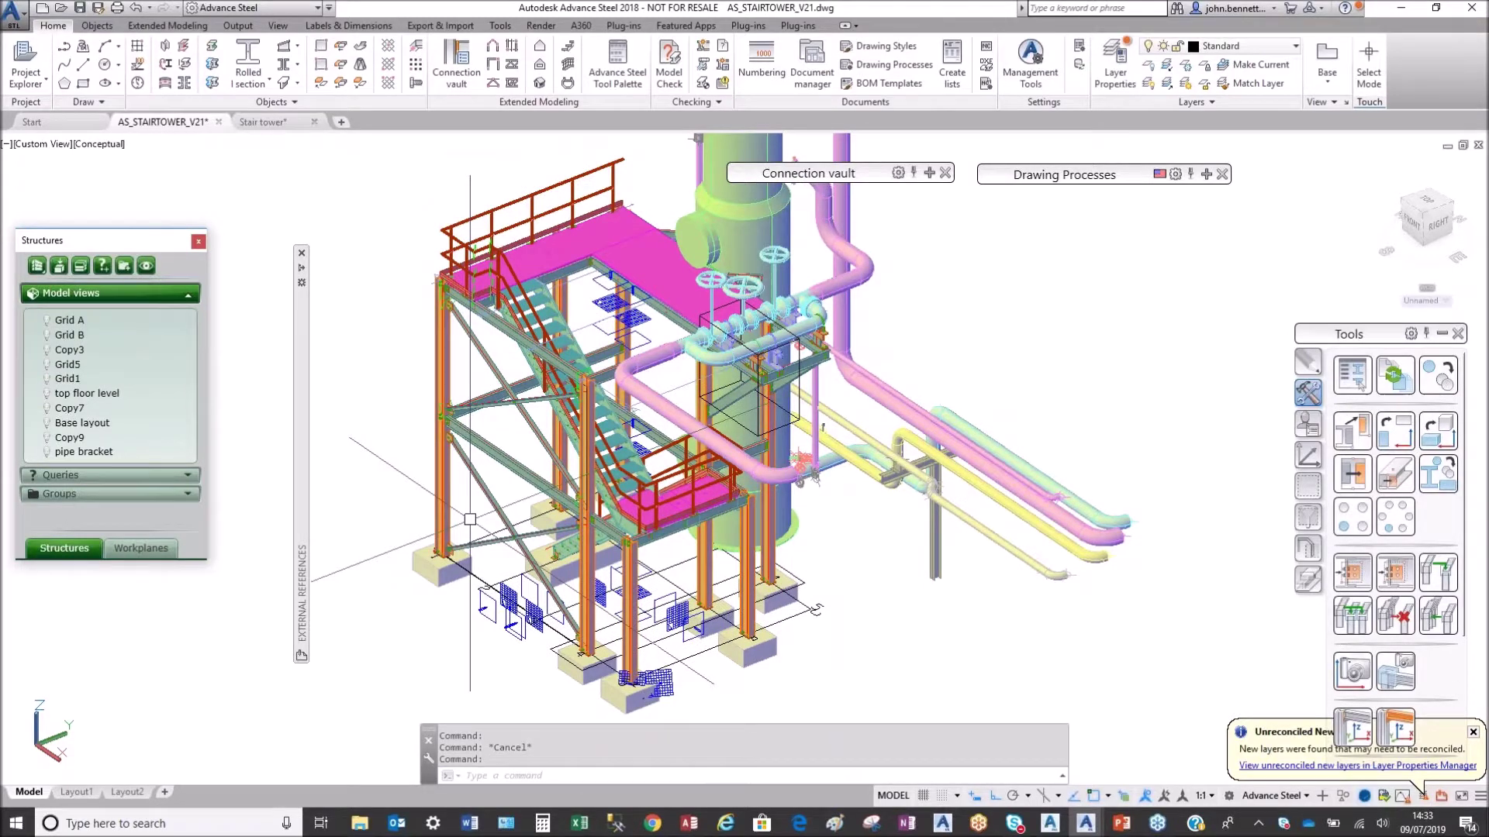
{"action": "scroll", "coordinate": [470, 519], "scroll_direction": "down", "scroll_amount": 3}
{"action": "middle_click_drag", "start_coordinate": [465, 279], "coordinate": [418, 324]}
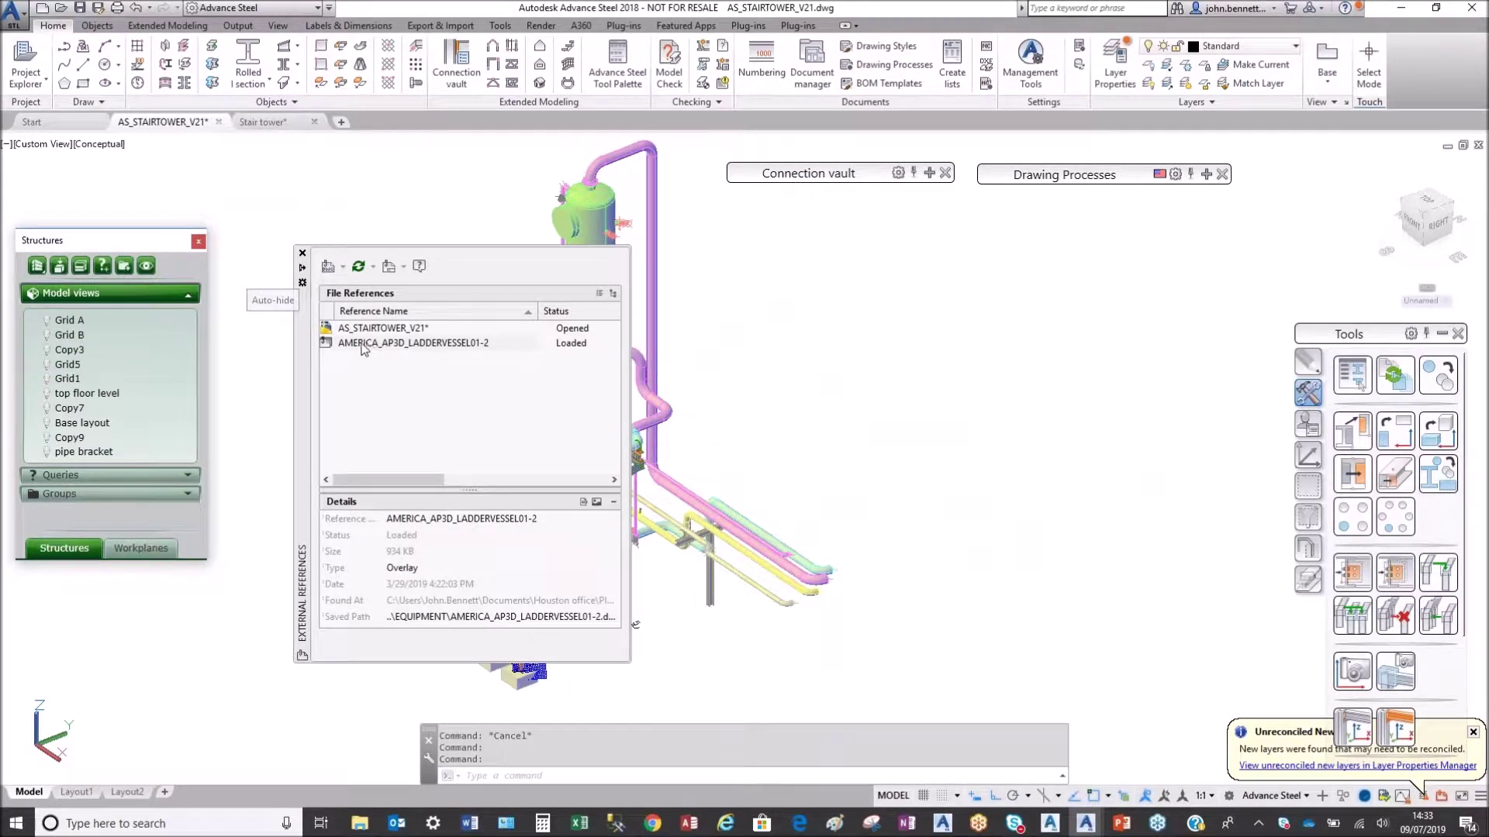
{"action": "right_click", "coordinate": [362, 346]}
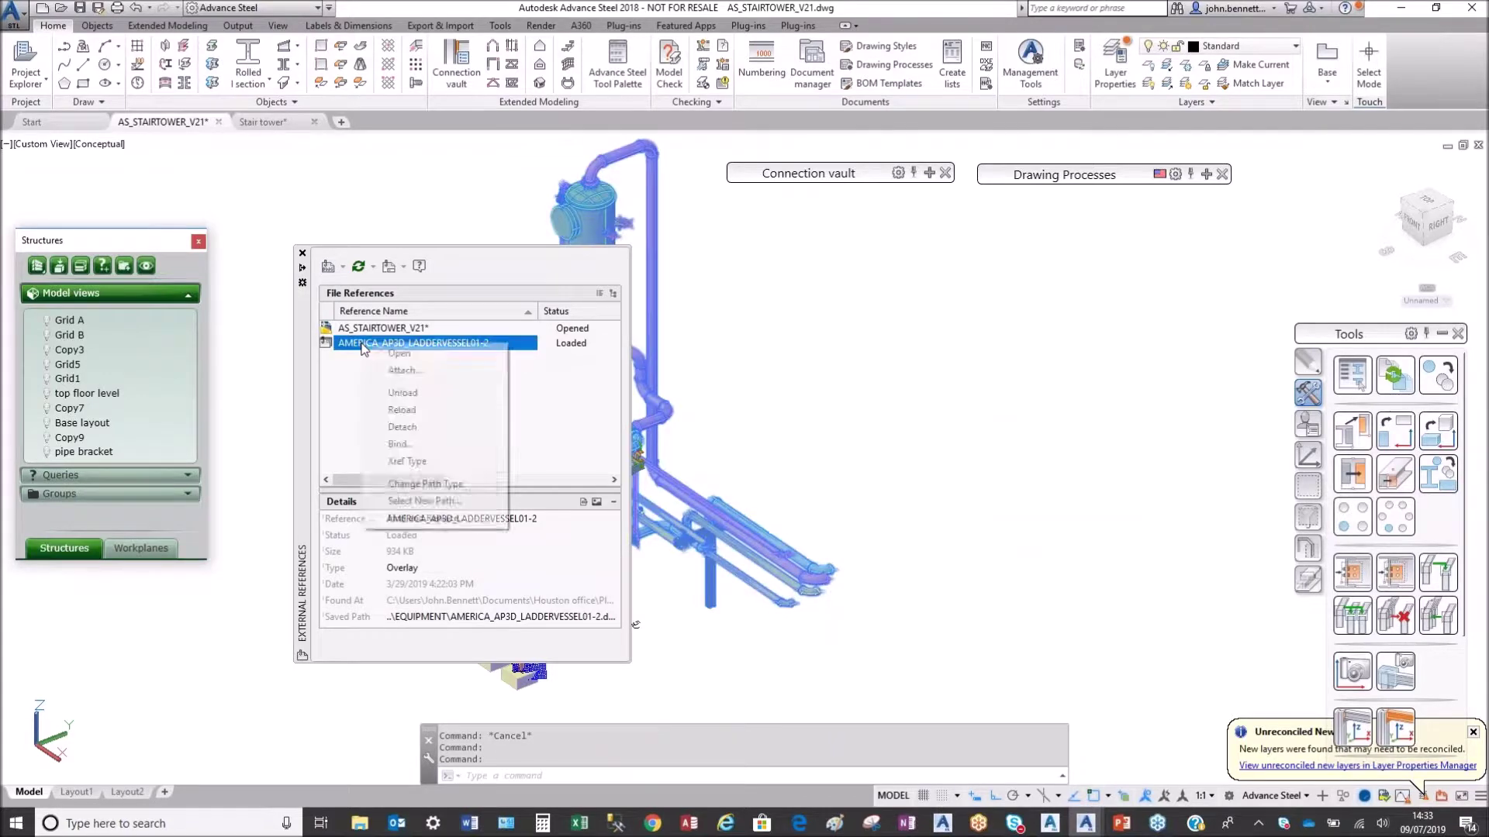
{"action": "left_click", "coordinate": [397, 394]}
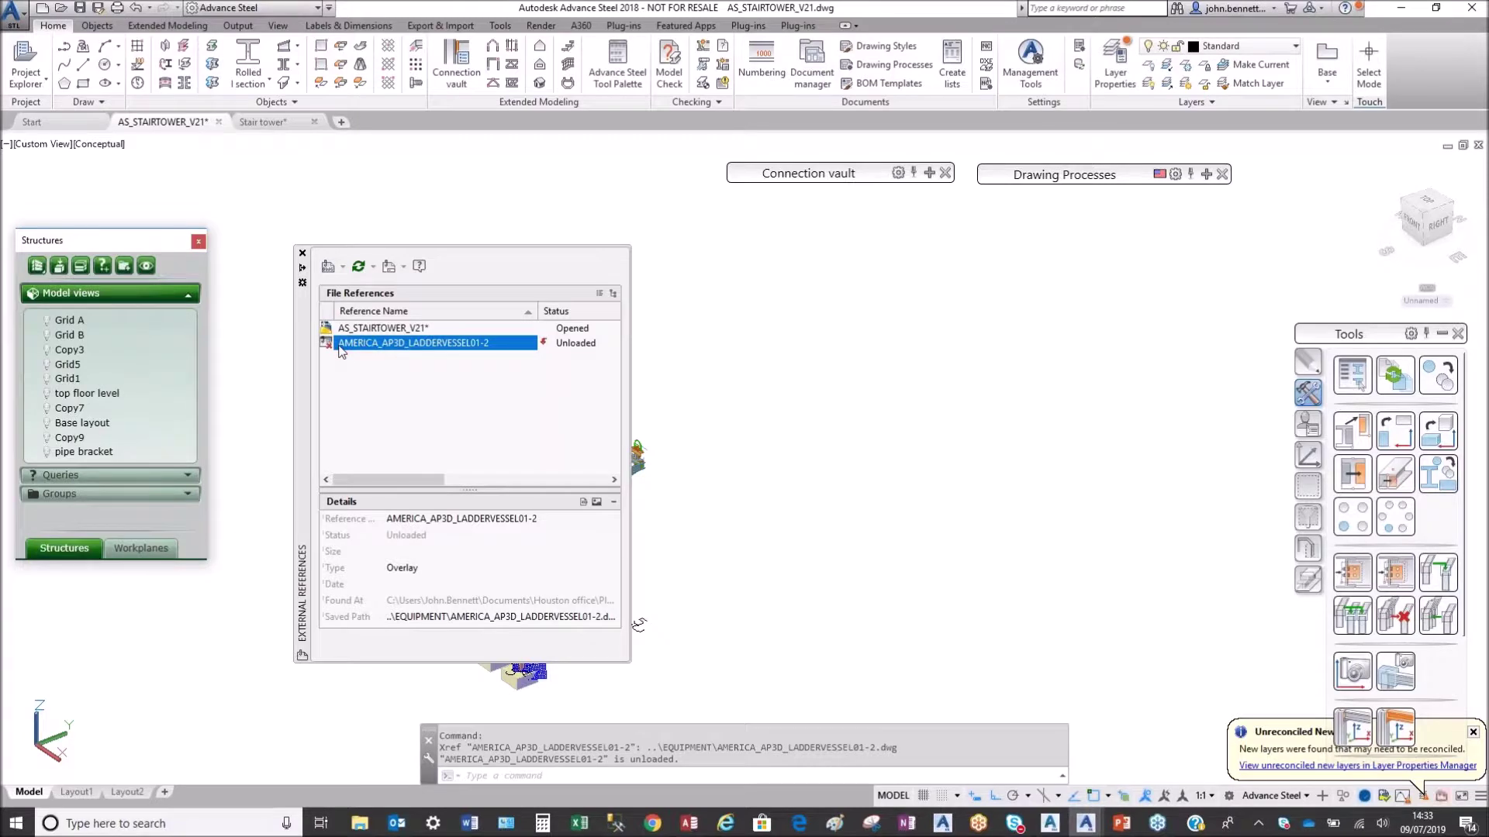
{"action": "right_click", "coordinate": [341, 353]}
{"action": "left_click", "coordinate": [378, 431]}
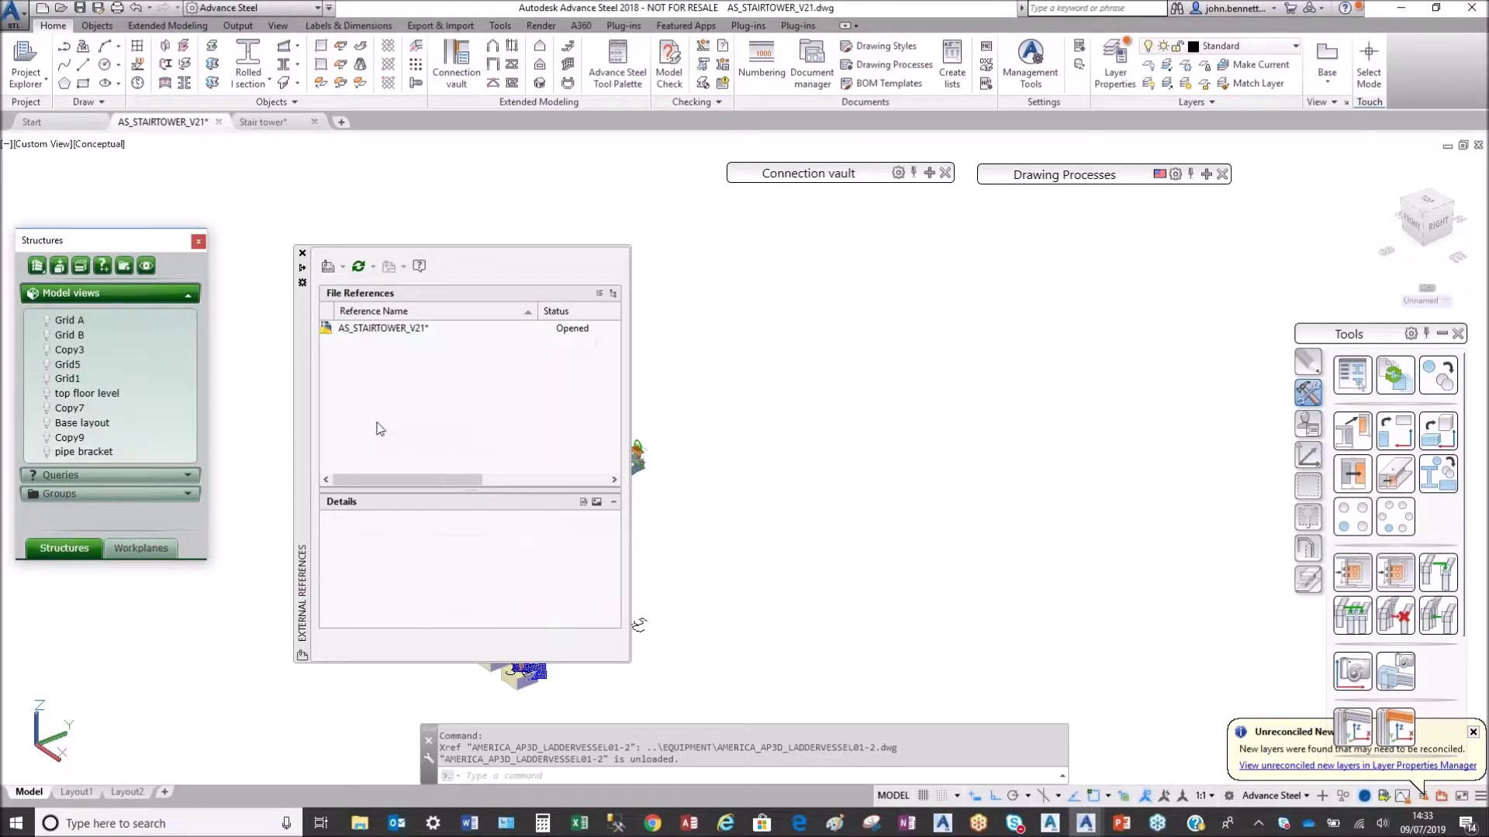
Step: Attach AMERICA_AP3D_LADDERVESSEL01-2.dwg from the project's EQUIPMENT folder as an overlay reference at 0,0,0 with a relative path and scale 1
{"action": "left_click", "coordinate": [331, 273]}
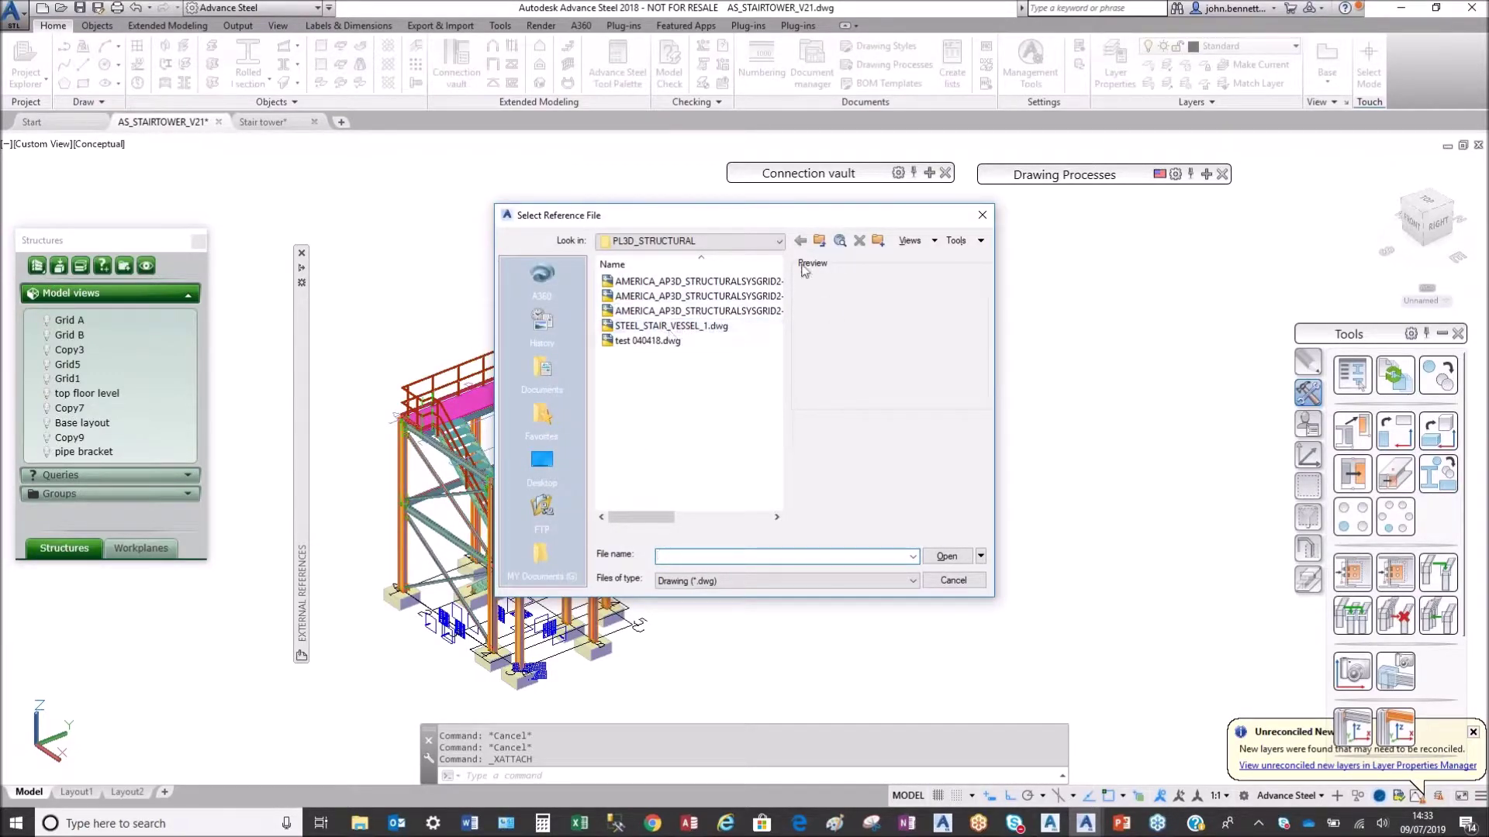
{"action": "left_click", "coordinate": [820, 242]}
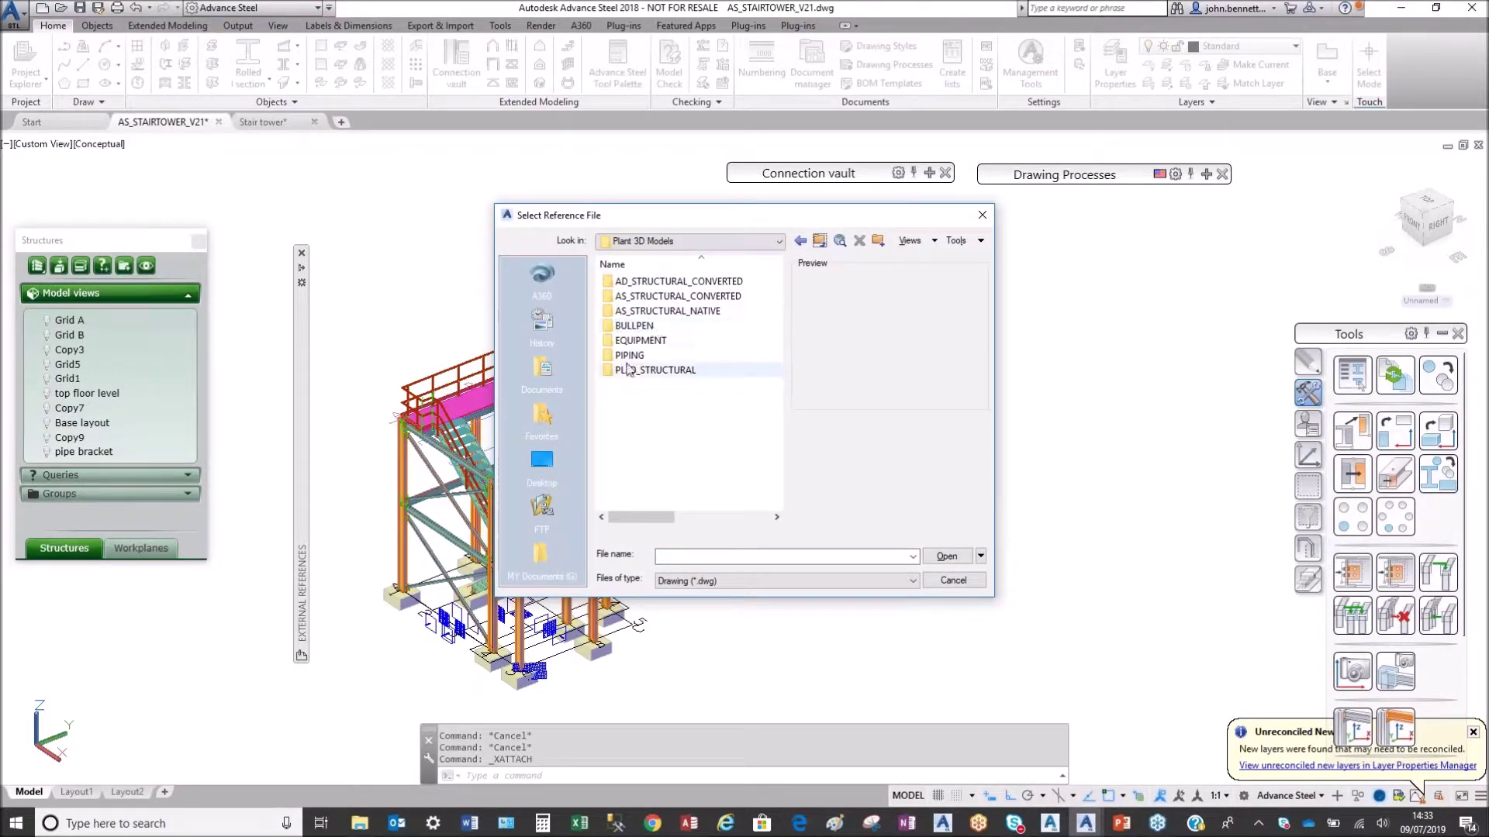
{"action": "double_click", "coordinate": [607, 345]}
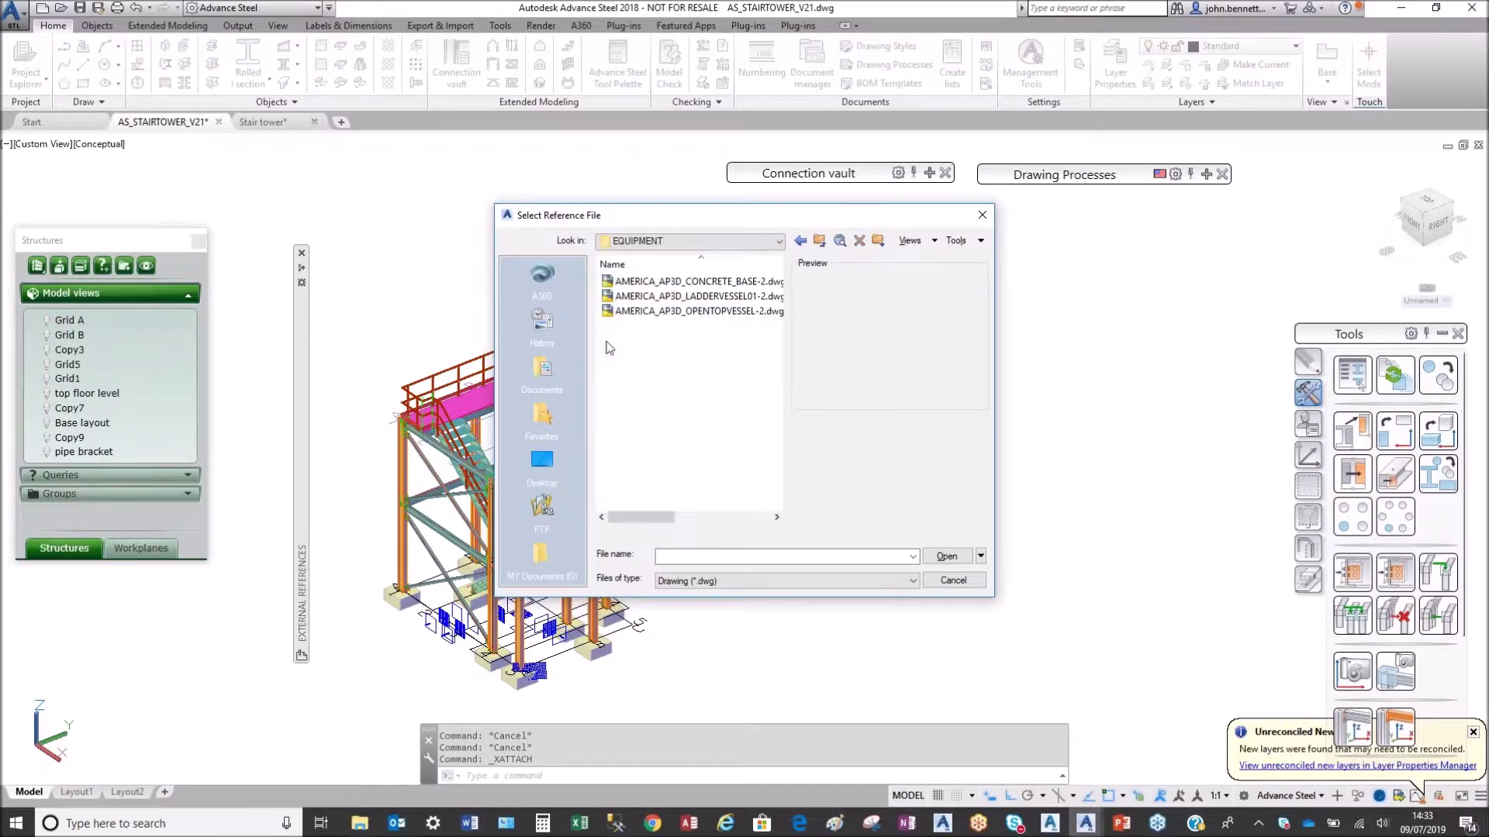
{"action": "left_click", "coordinate": [658, 297]}
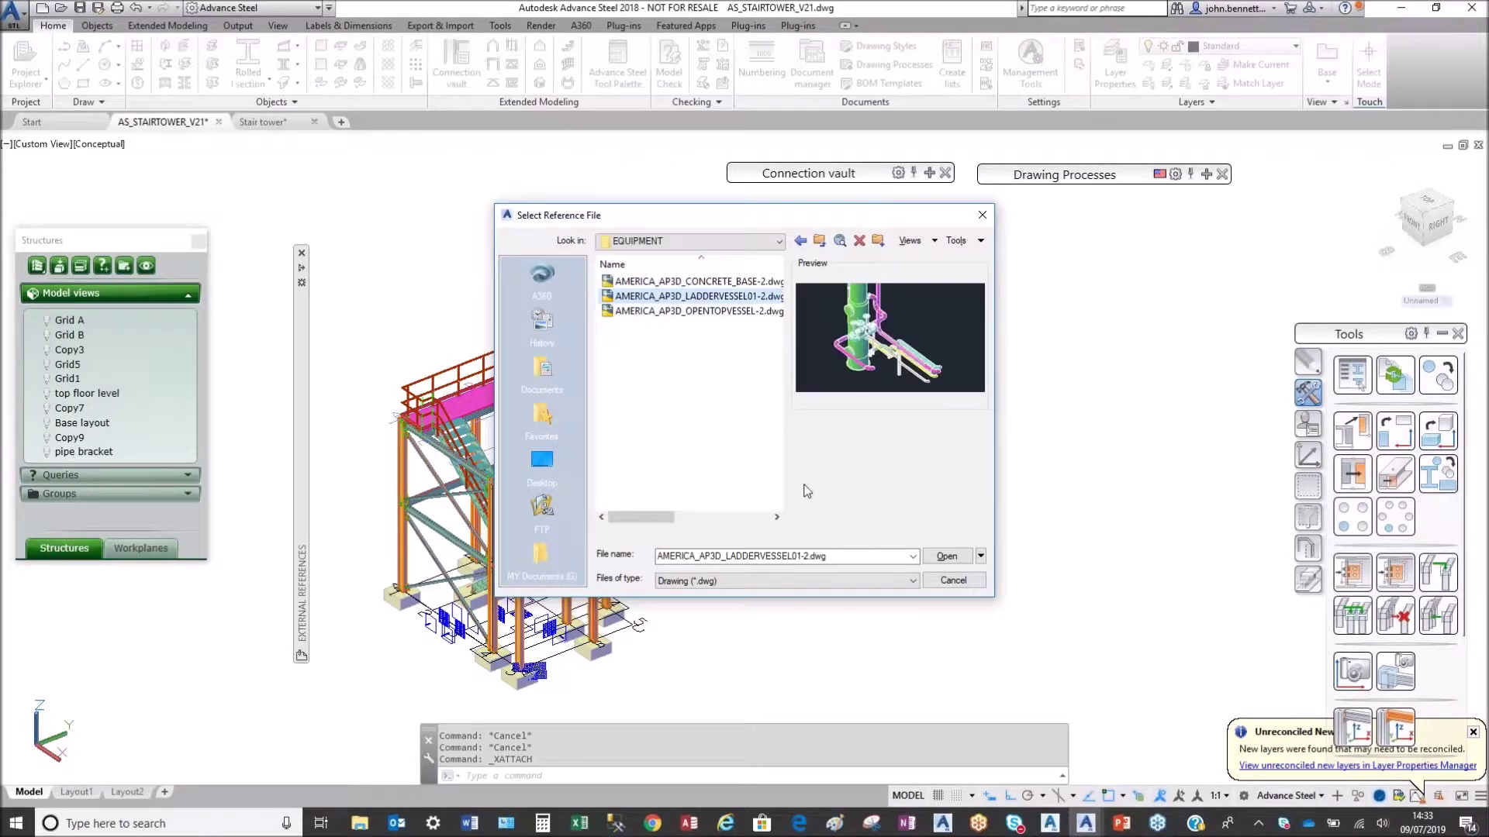
{"action": "left_click", "coordinate": [947, 557]}
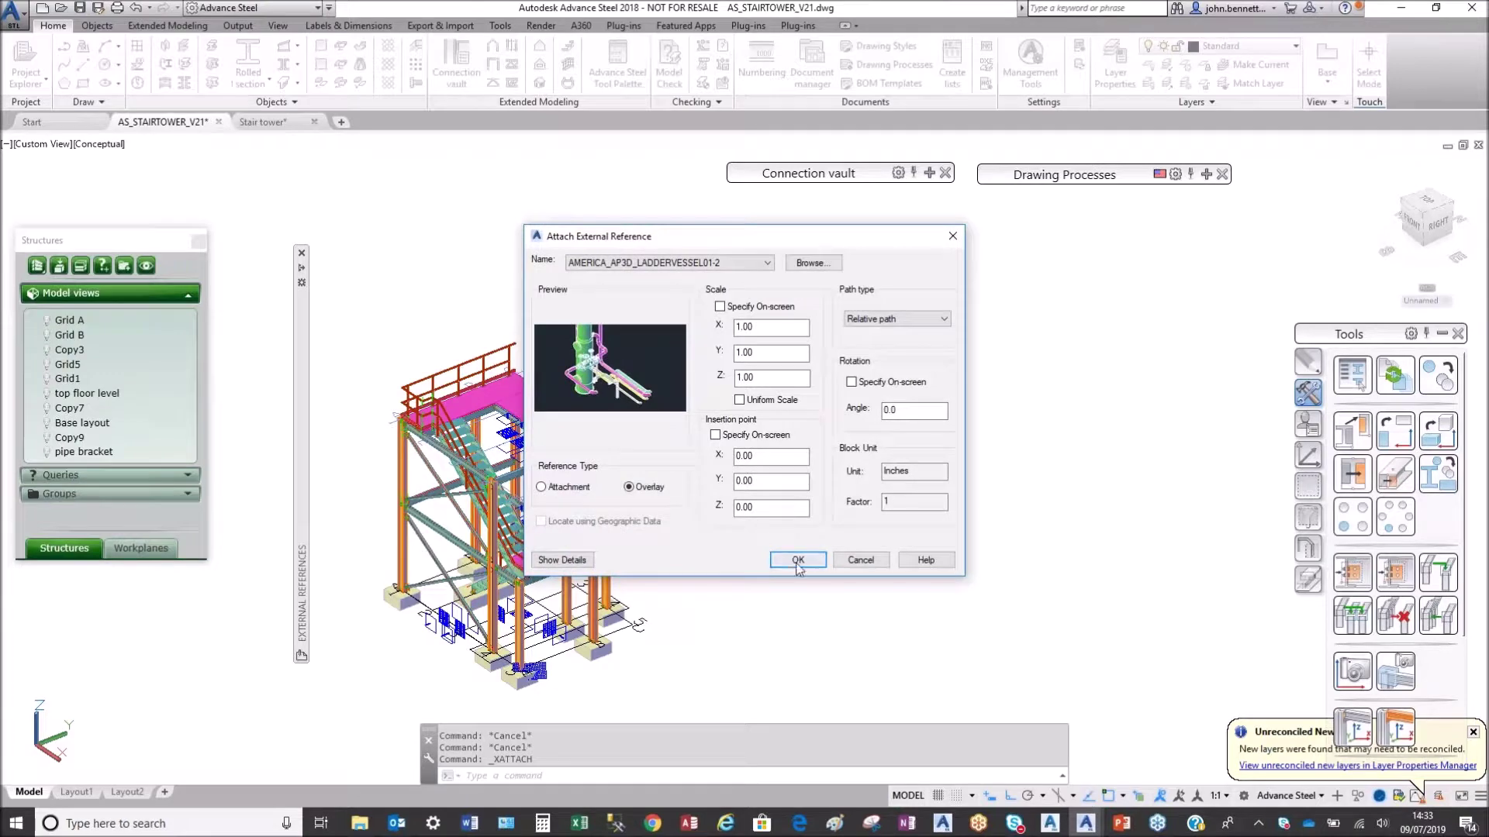
{"action": "left_click", "coordinate": [798, 562]}
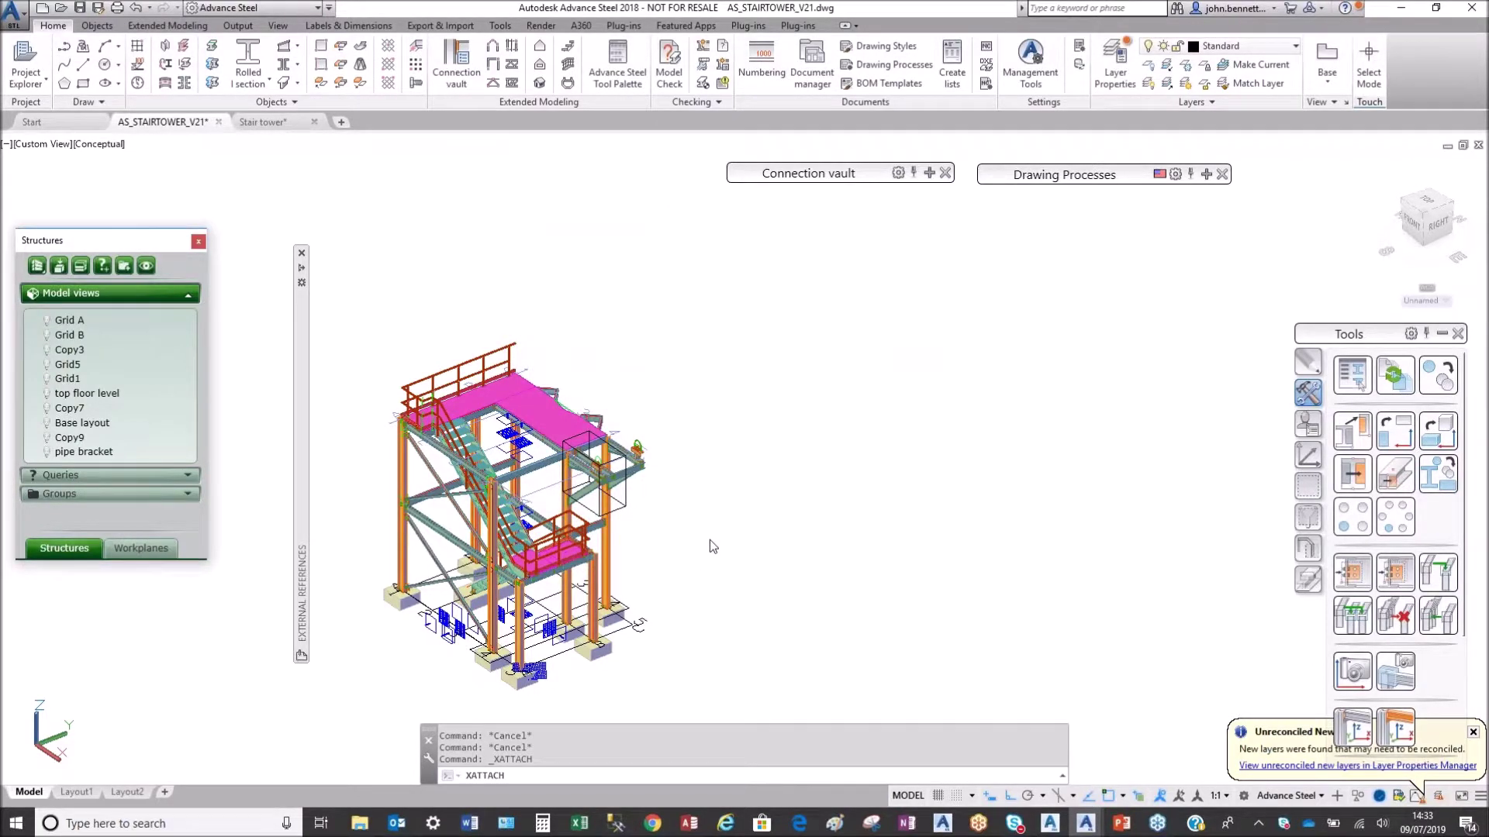
{"action": "scroll", "coordinate": [441, 645], "scroll_direction": "up", "scroll_amount": 5}
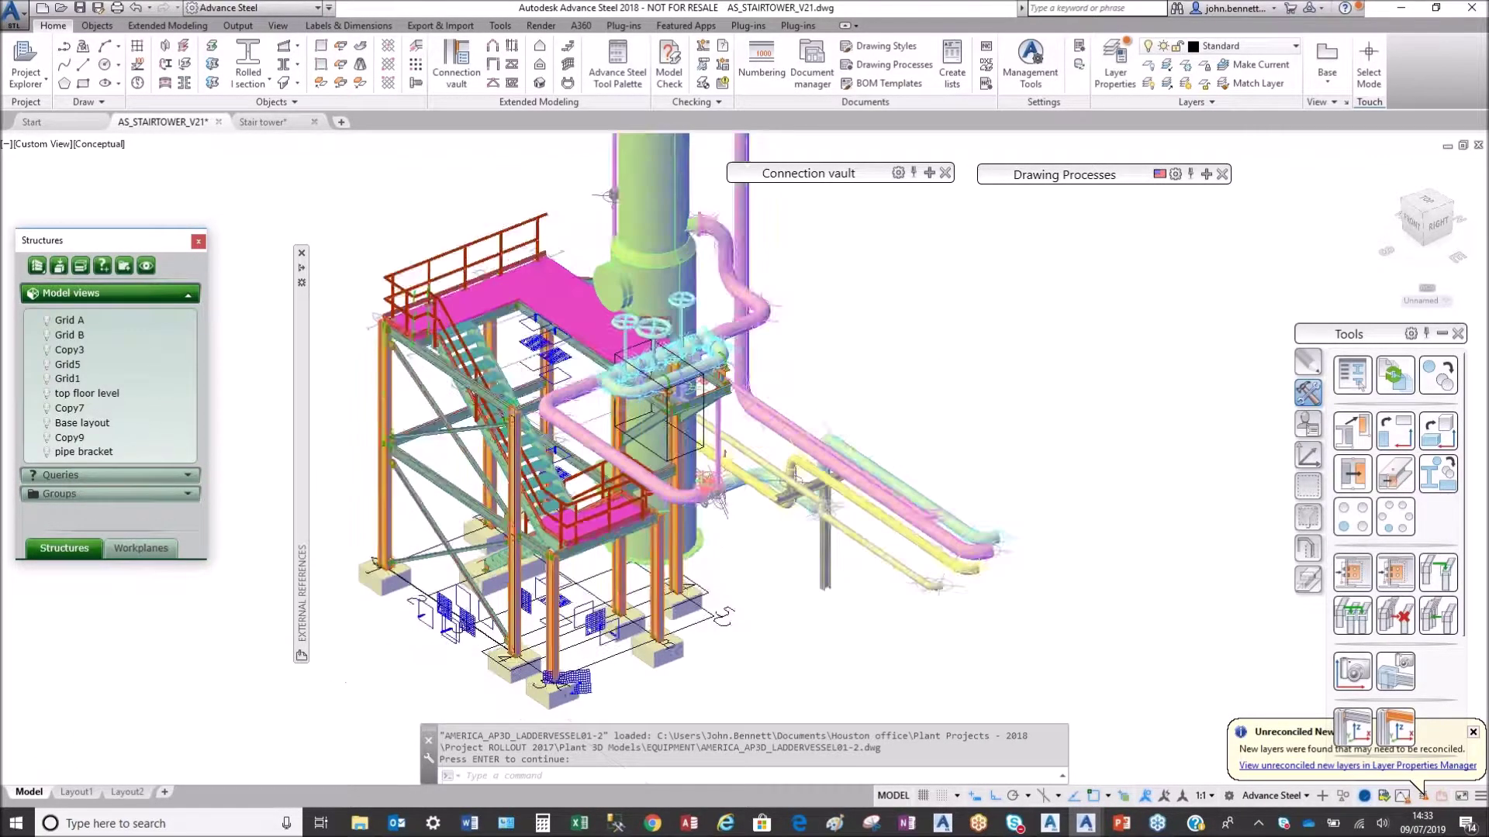
{"action": "key", "text": "Return"}
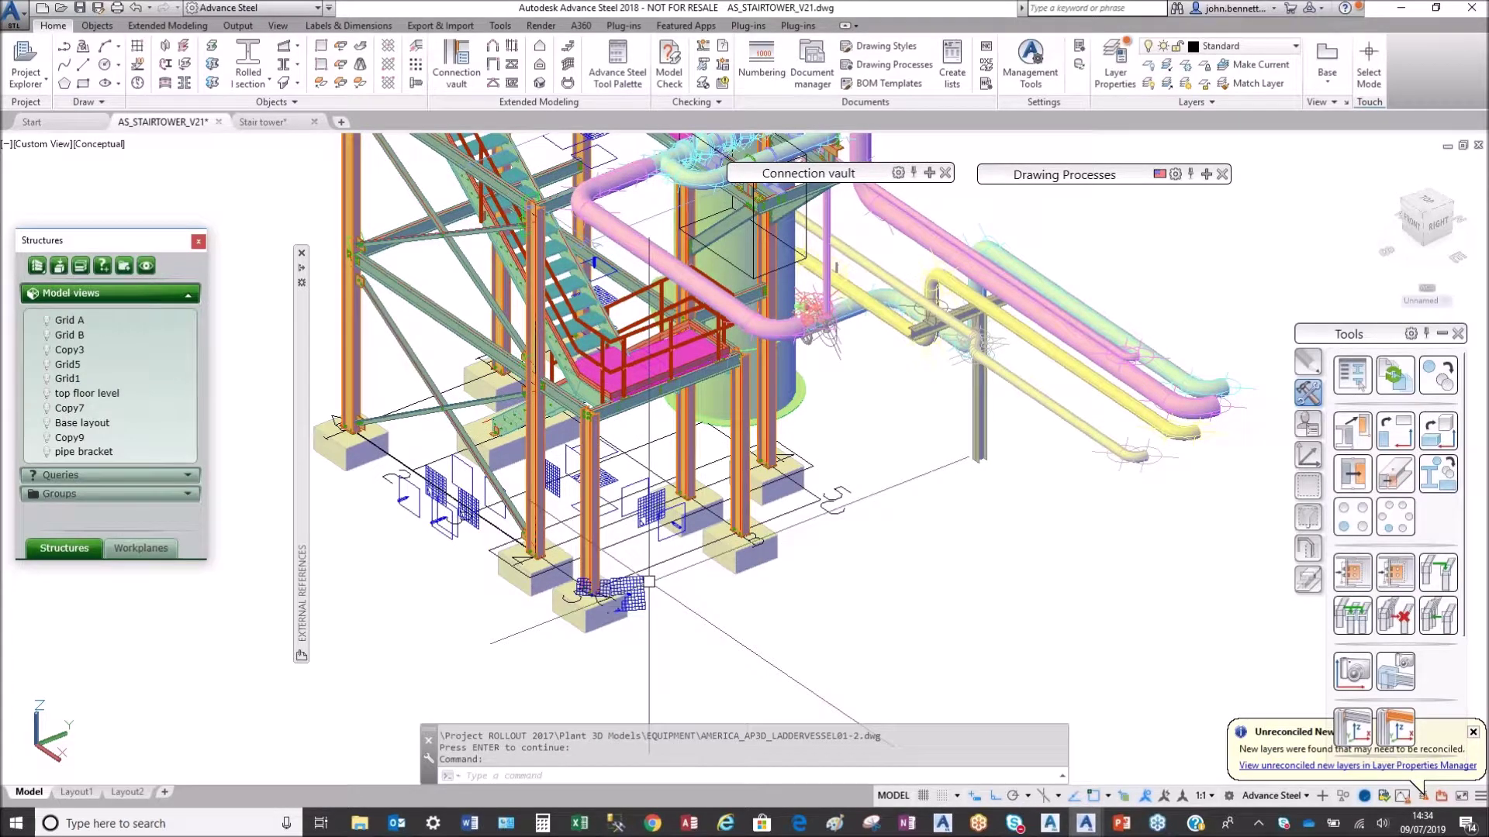
Step: Run a selected-cameras ANSI-D drawing process on the 3D view camera beside the front column base, using drawing number 4000
{"action": "left_click", "coordinate": [629, 595]}
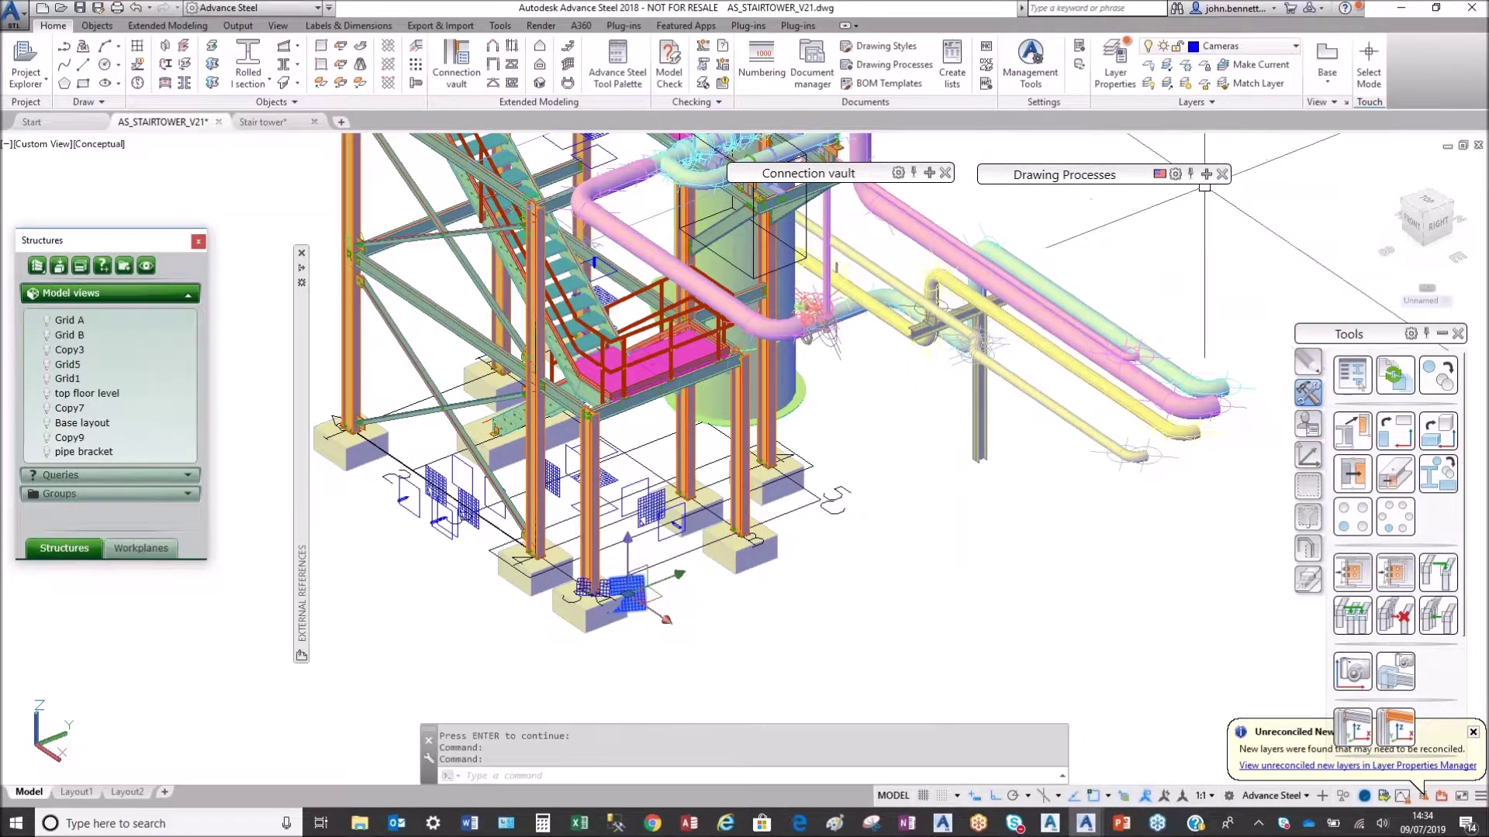
{"action": "mouse_move", "coordinate": [1207, 177]}
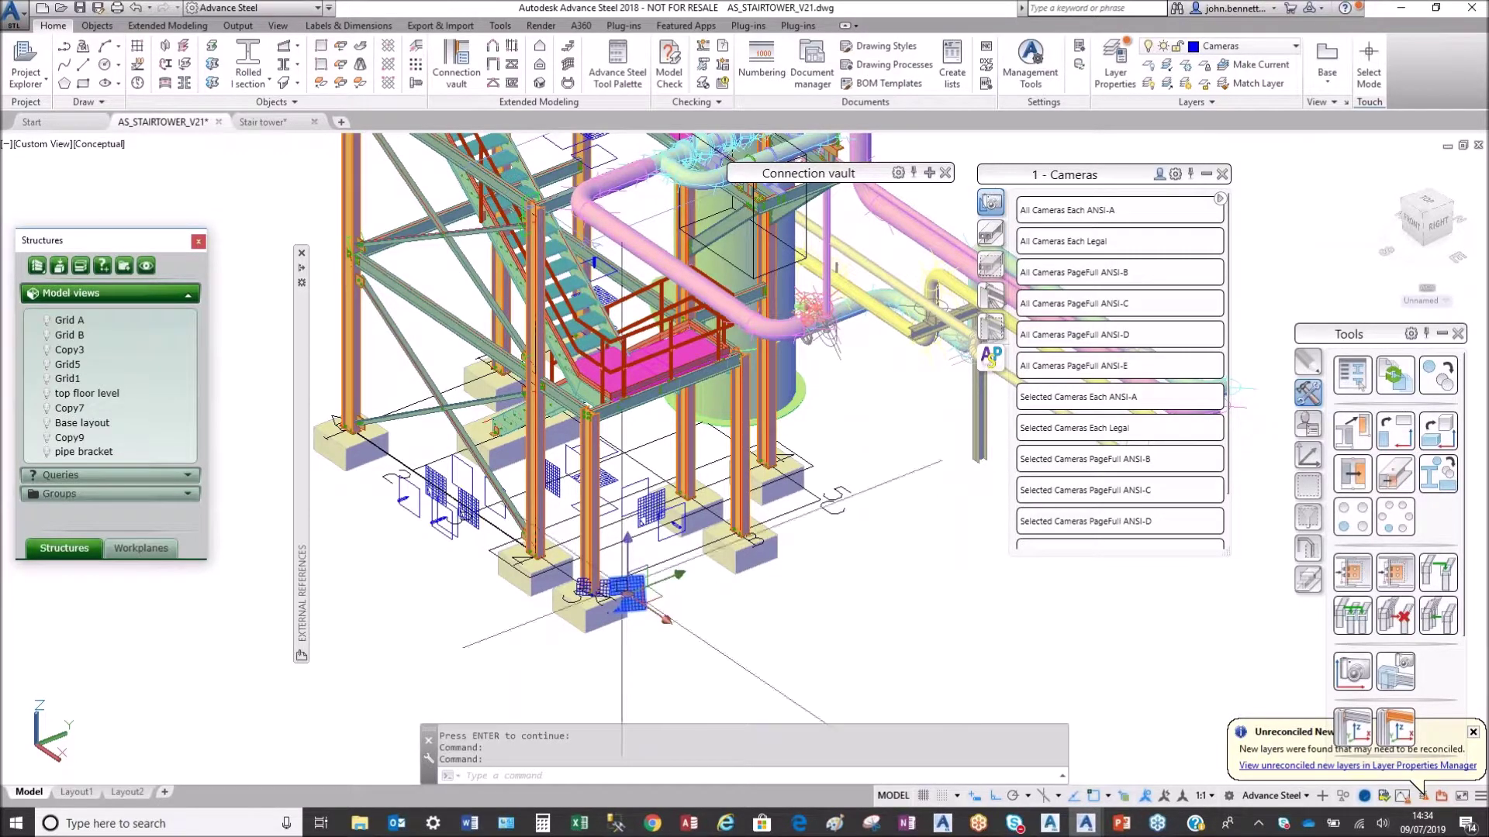
{"action": "scroll", "coordinate": [711, 537], "scroll_direction": "up", "scroll_amount": 3}
{"action": "key", "text": "Escape"}
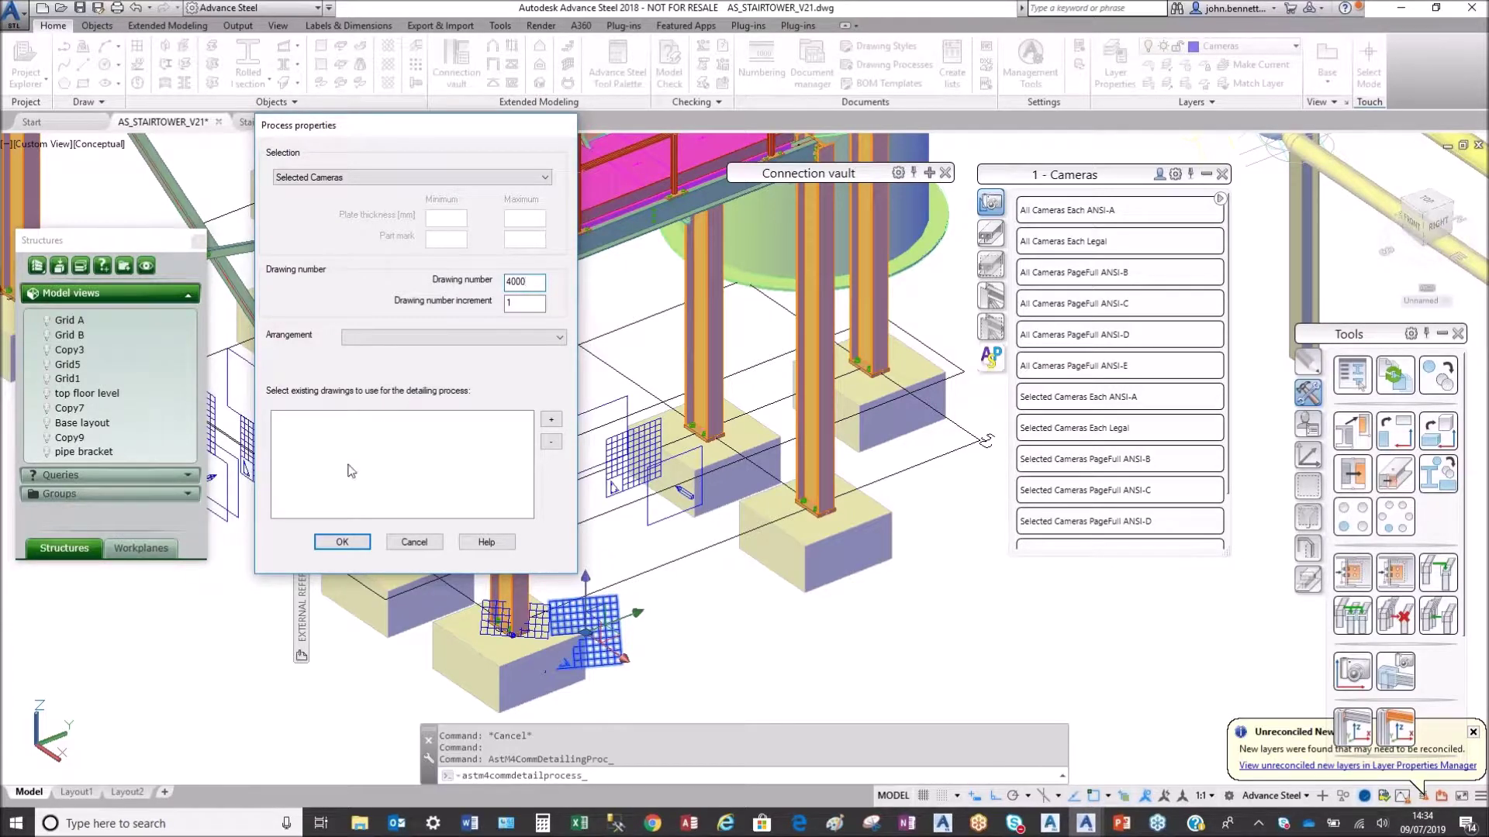
{"action": "left_click", "coordinate": [342, 542]}
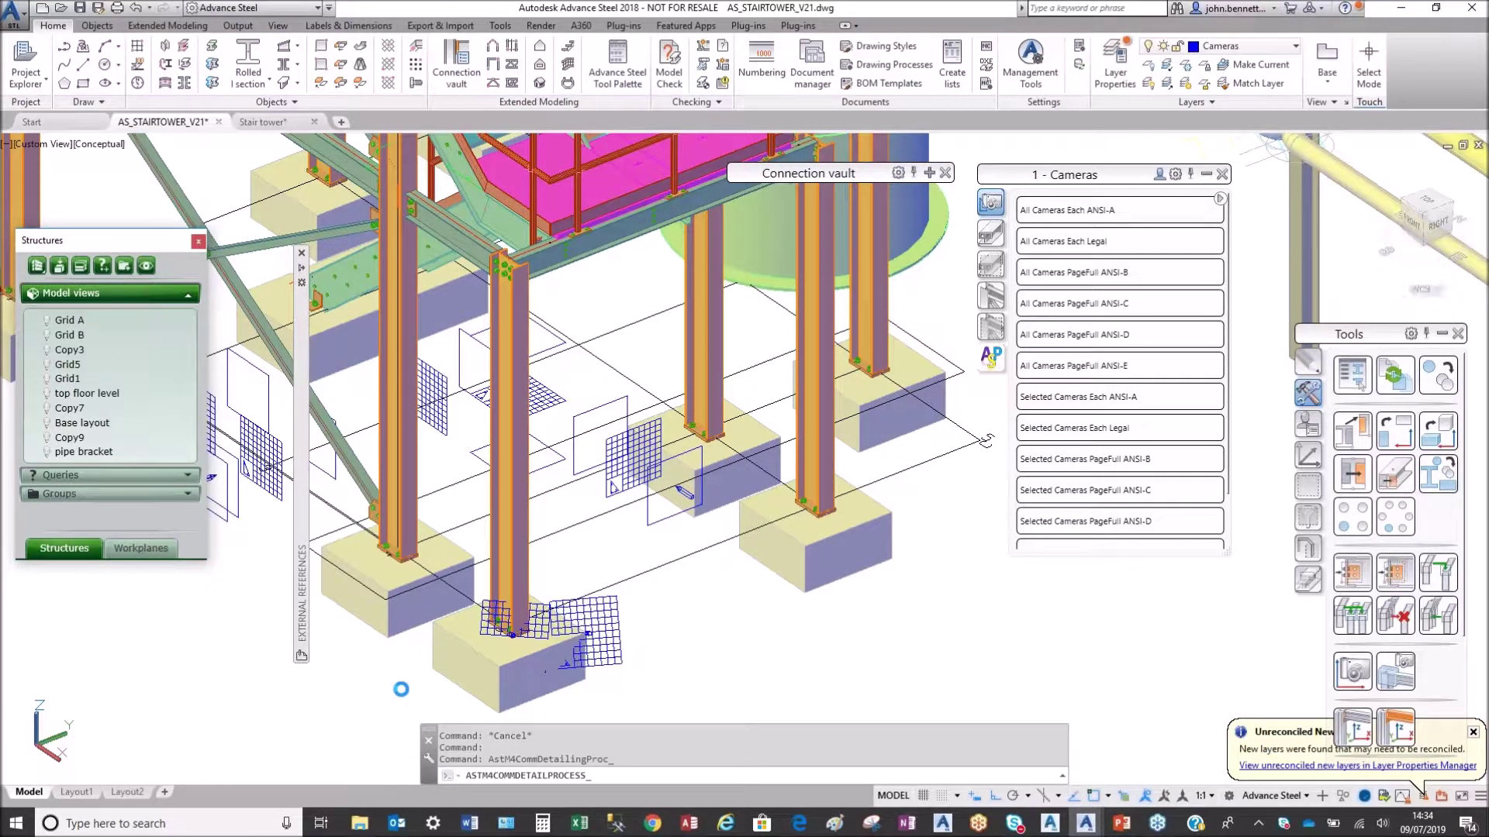
Step: Open the GA Sheet 4000 detail drawing of the camera beside the front column base
{"action": "left_click", "coordinate": [589, 620]}
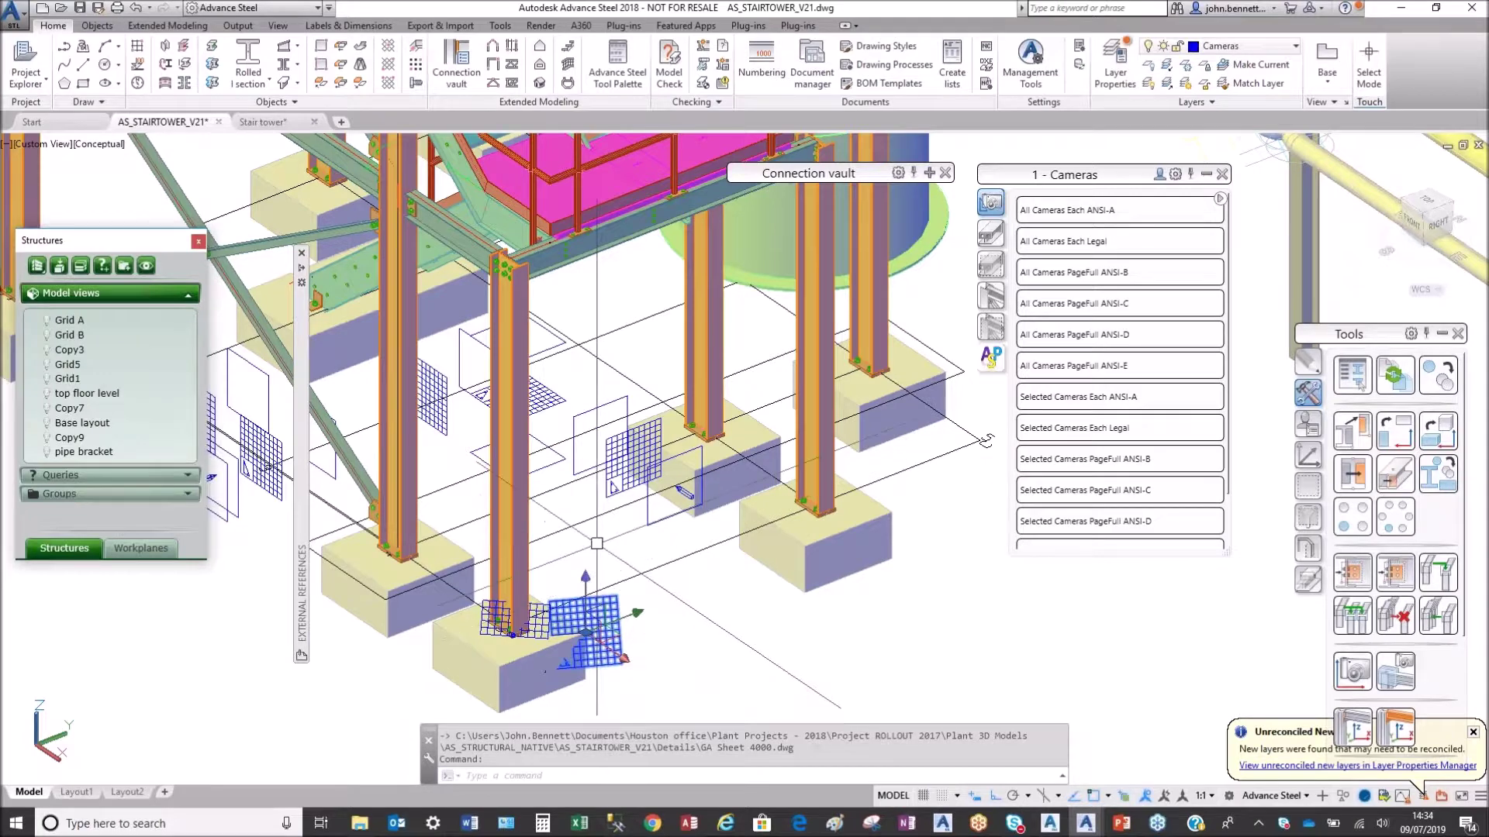
{"action": "right_click", "coordinate": [606, 549]}
{"action": "mouse_move", "coordinate": [686, 365]}
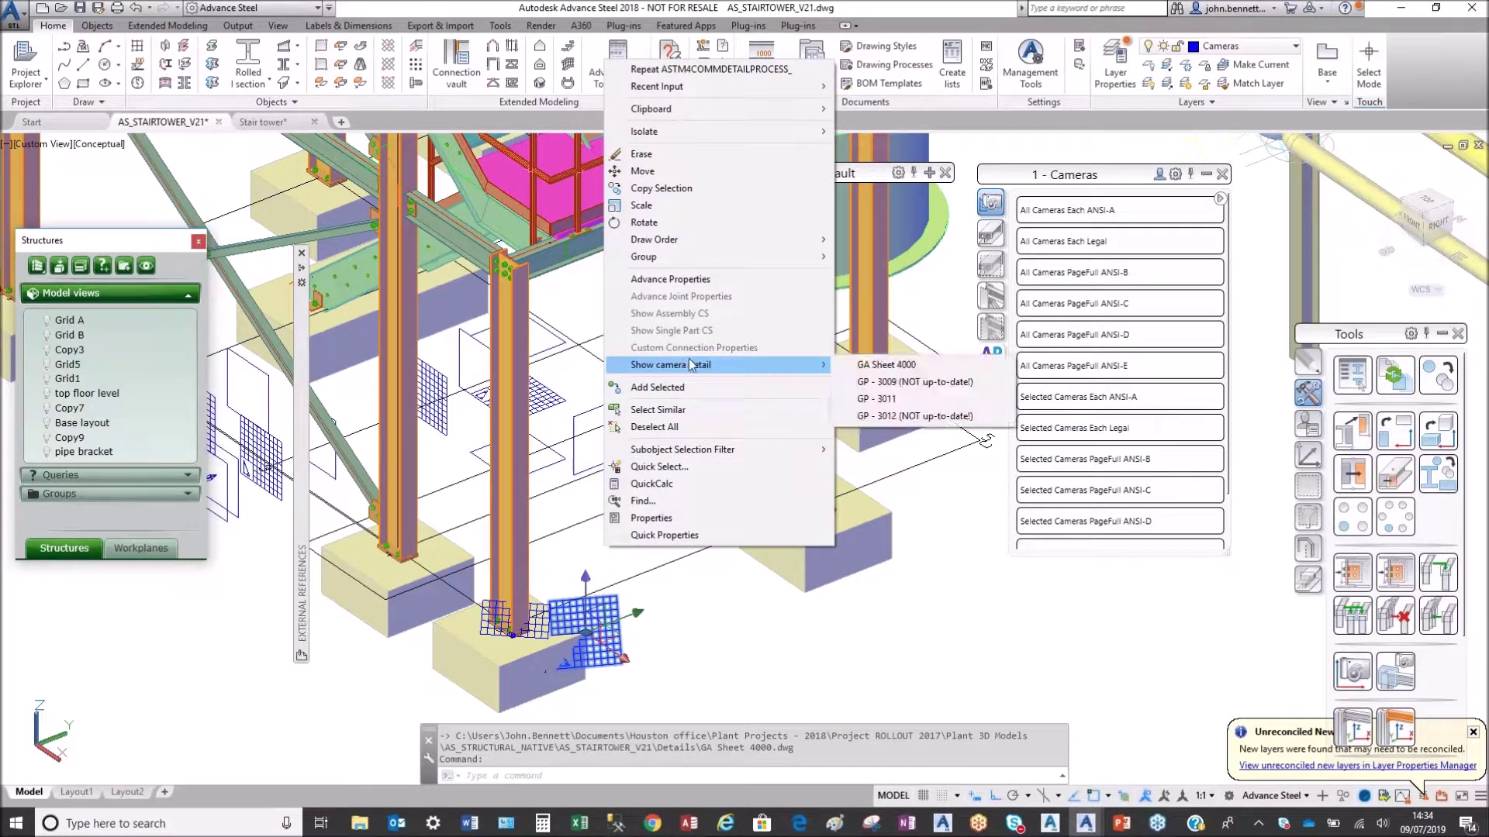
{"action": "left_click", "coordinate": [879, 371]}
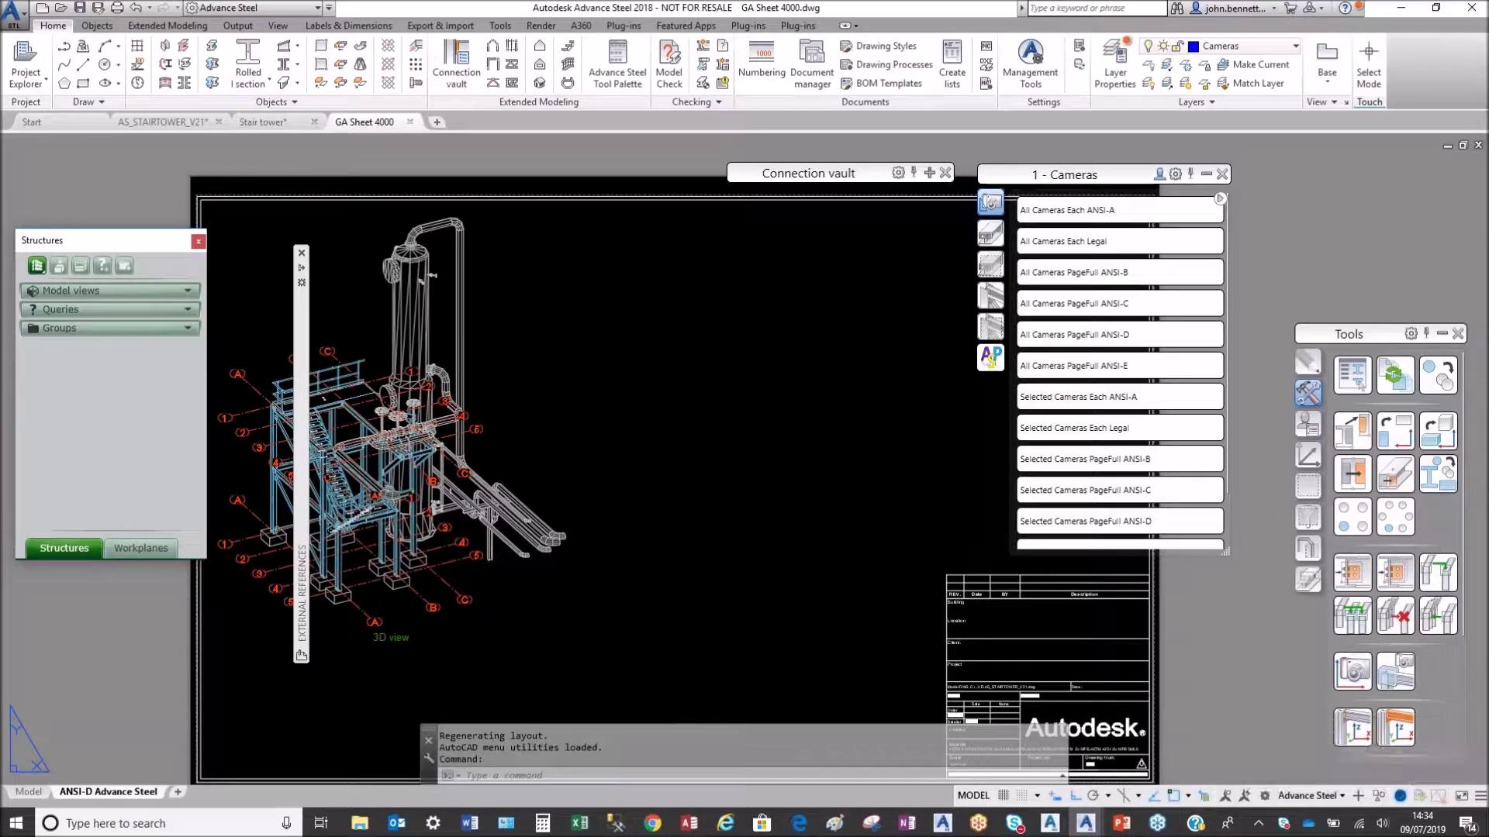
Step: Examine the sheet's 3D view, checking how the referenced vessel and piping appear with the stair tower steel, grids and footings
{"action": "left_click", "coordinate": [552, 482]}
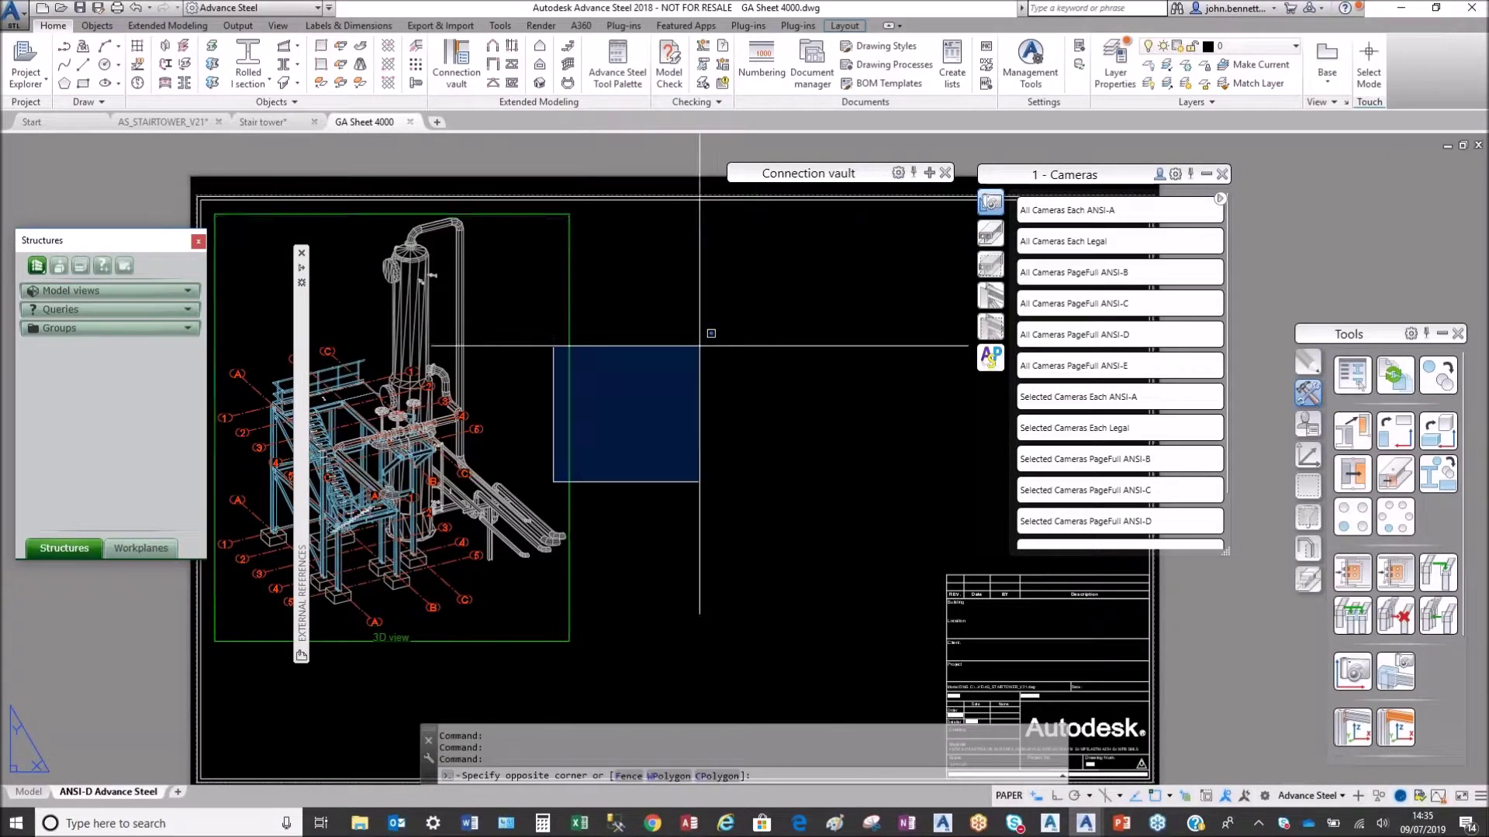
{"action": "key", "text": "Escape"}
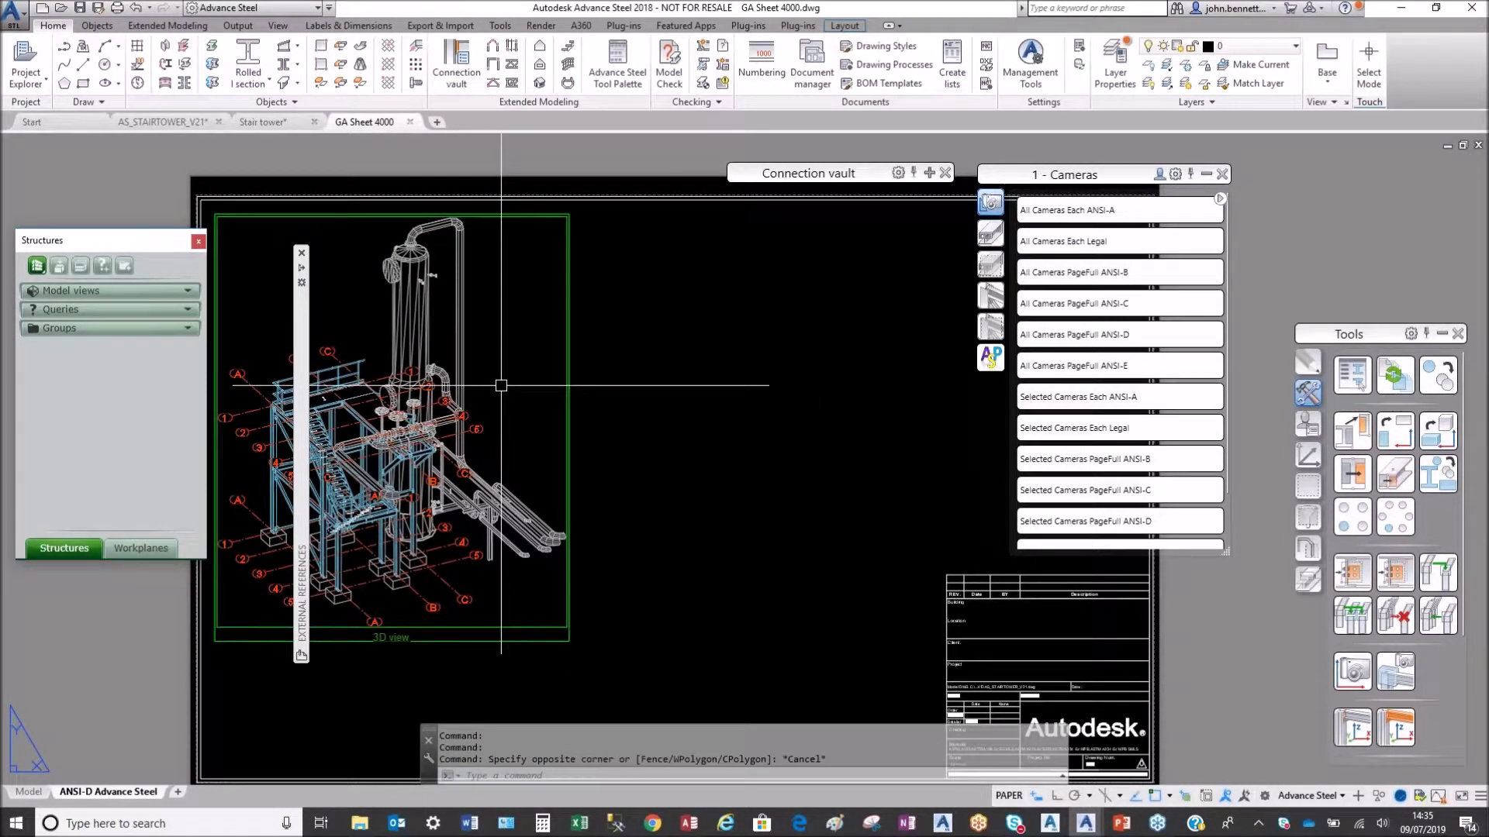
{"action": "middle_click_drag", "start_coordinate": [482, 364], "coordinate": [631, 384]}
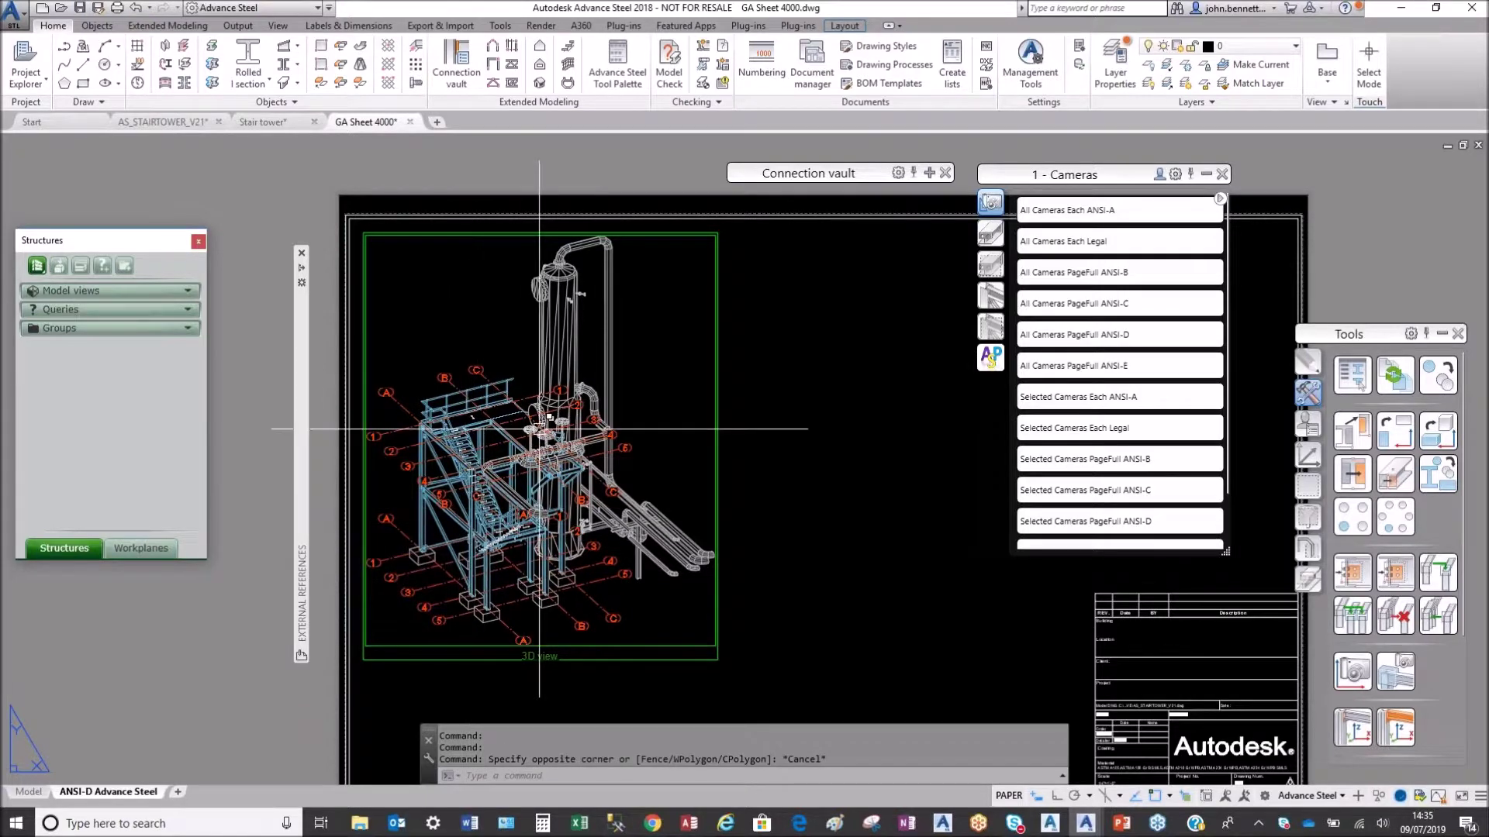
{"action": "left_click", "coordinate": [540, 336]}
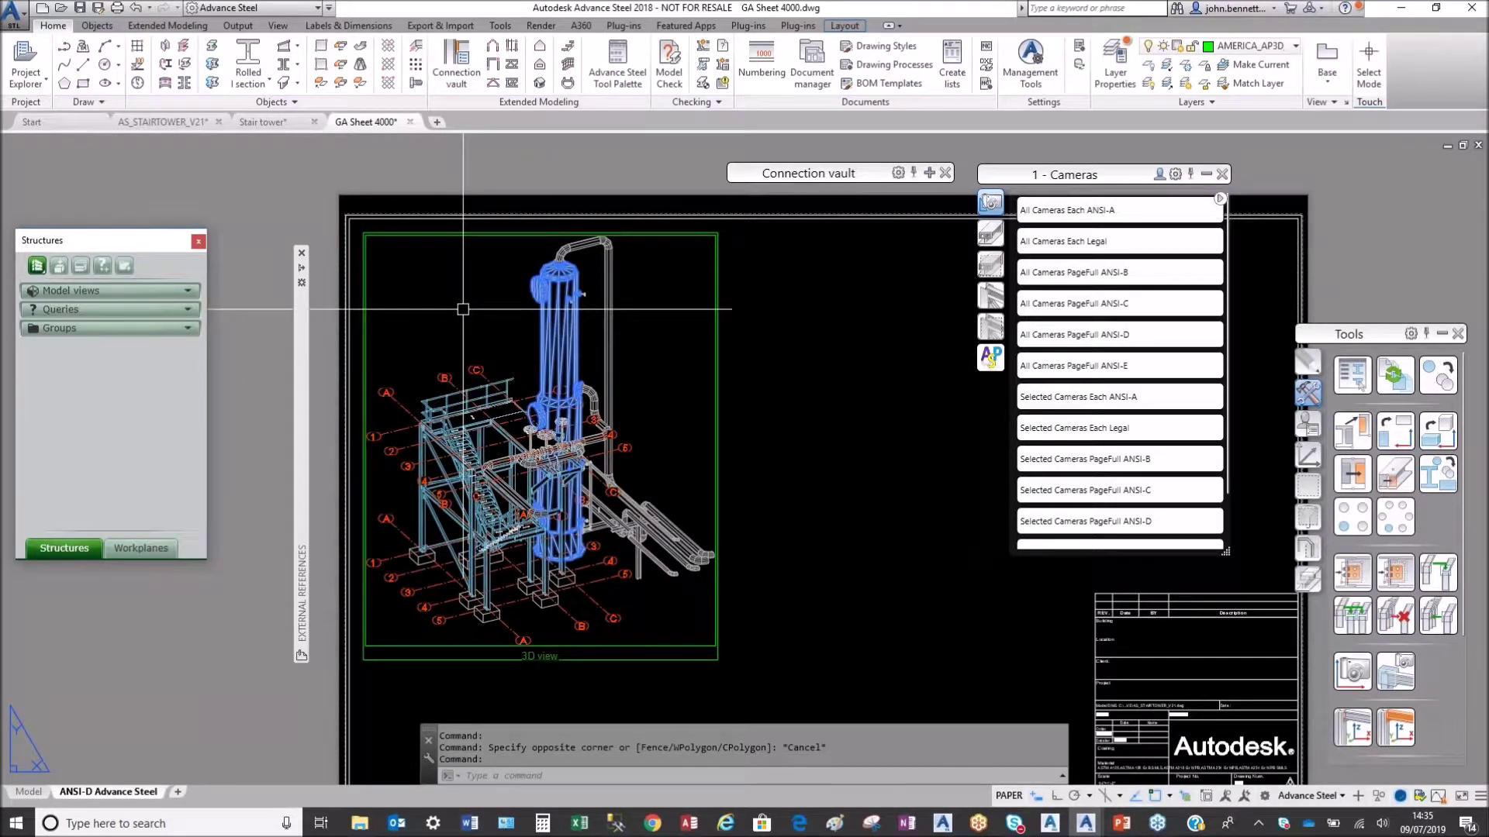
{"action": "key", "text": "Escape"}
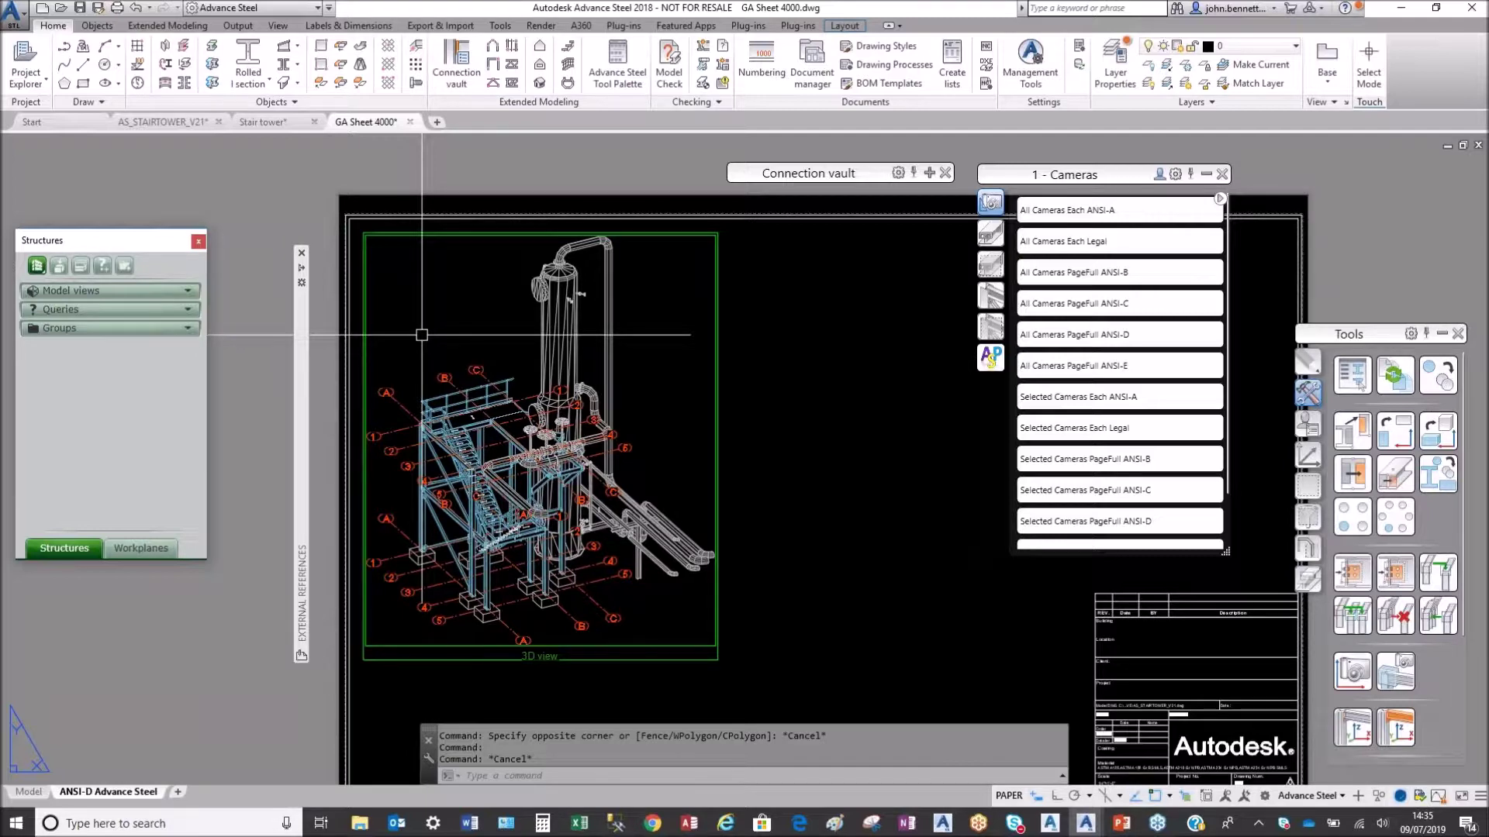
{"action": "scroll", "coordinate": [442, 630], "scroll_direction": "up", "scroll_amount": 4}
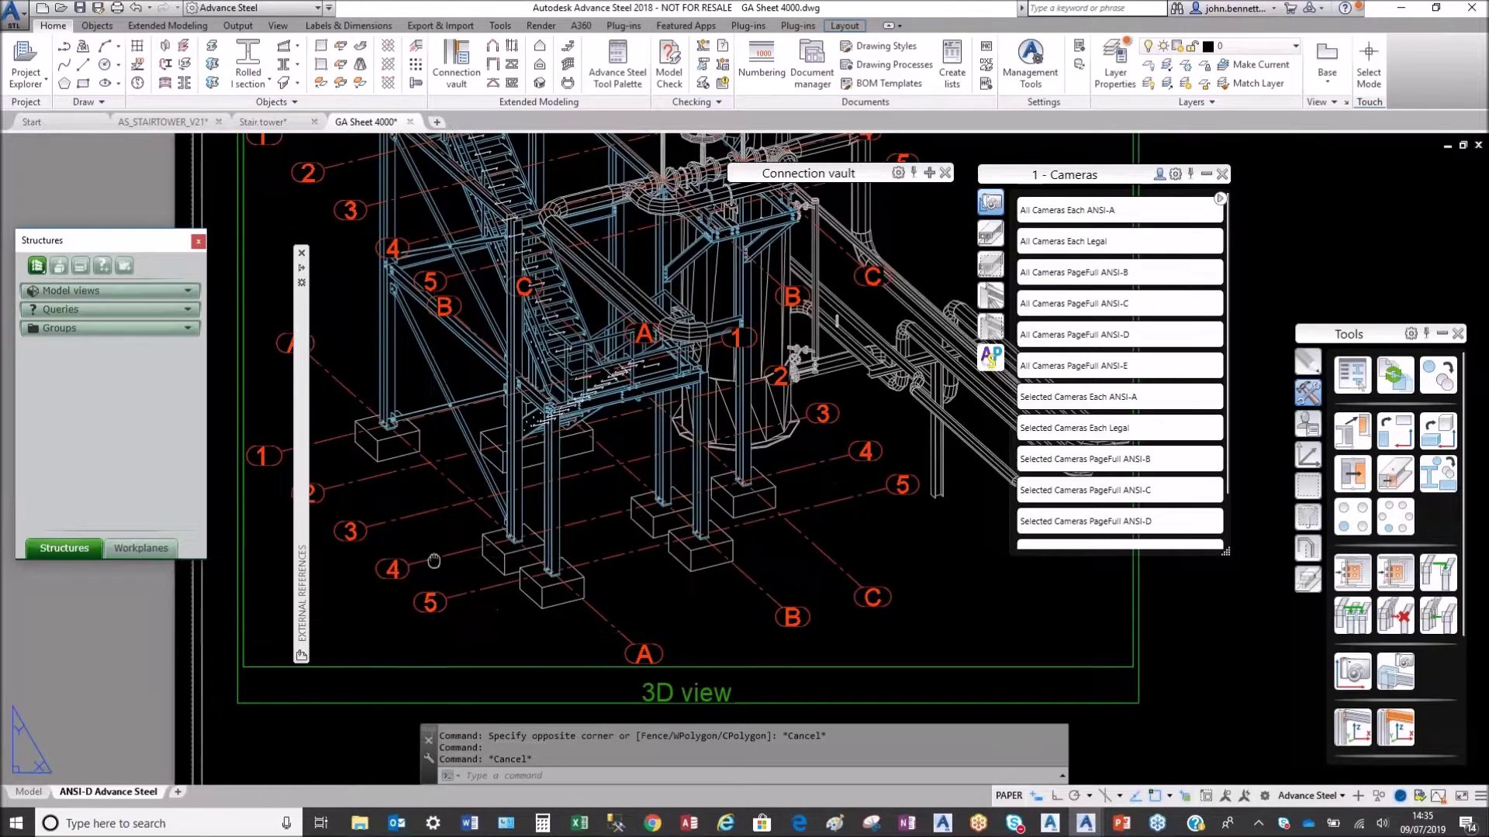
{"action": "middle_click_drag", "start_coordinate": [433, 560], "coordinate": [562, 635]}
{"action": "middle_click_drag", "start_coordinate": [533, 498], "coordinate": [538, 556]}
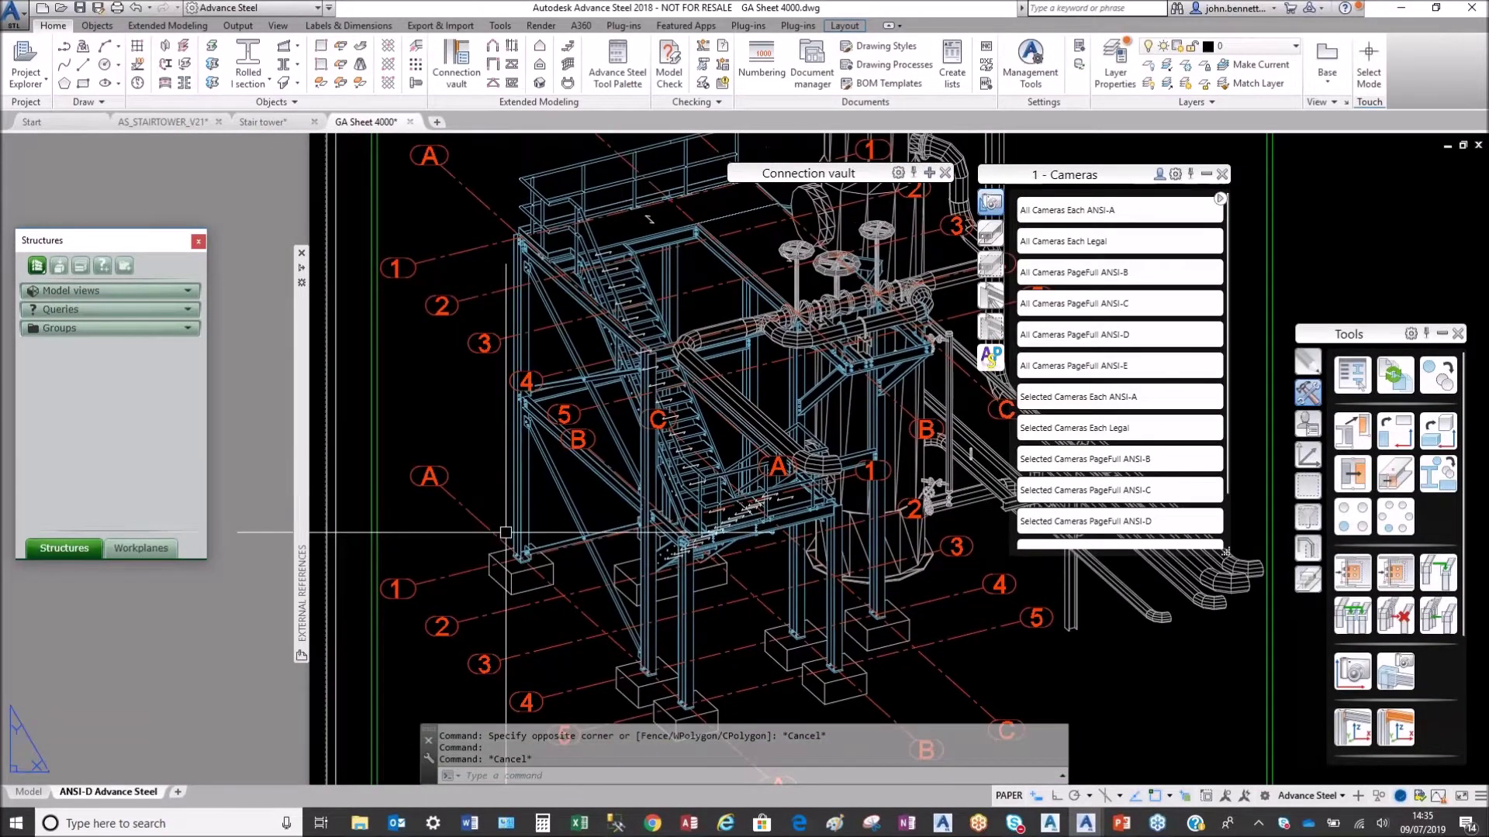
{"action": "scroll", "coordinate": [506, 533], "scroll_direction": "up", "scroll_amount": 5}
{"action": "scroll", "coordinate": [556, 388], "scroll_direction": "down", "scroll_amount": 3}
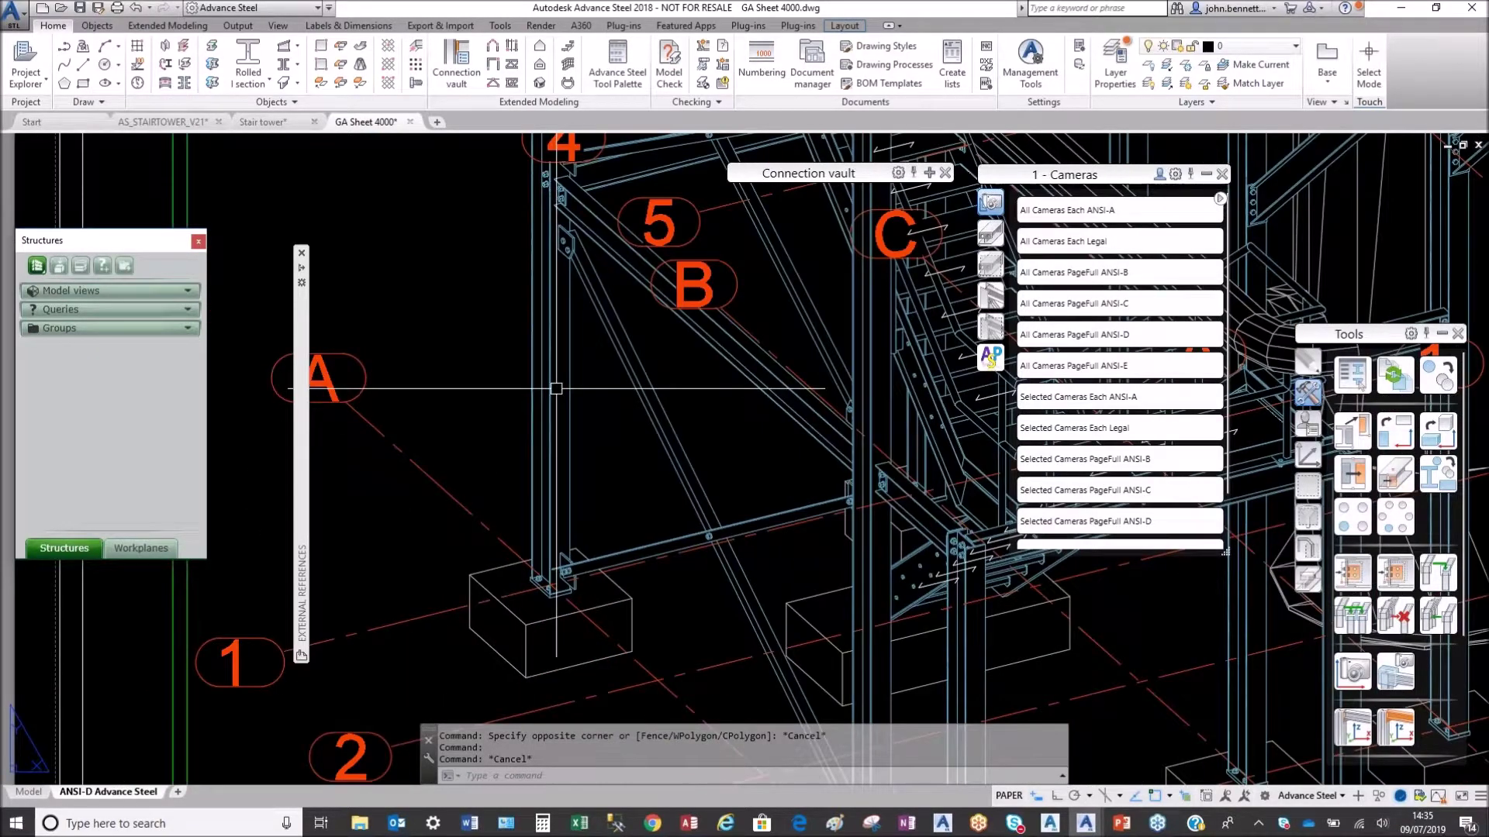
Step: Switch to the Stair tower drawing and look over its vessel and piping
{"action": "left_click", "coordinate": [260, 122]}
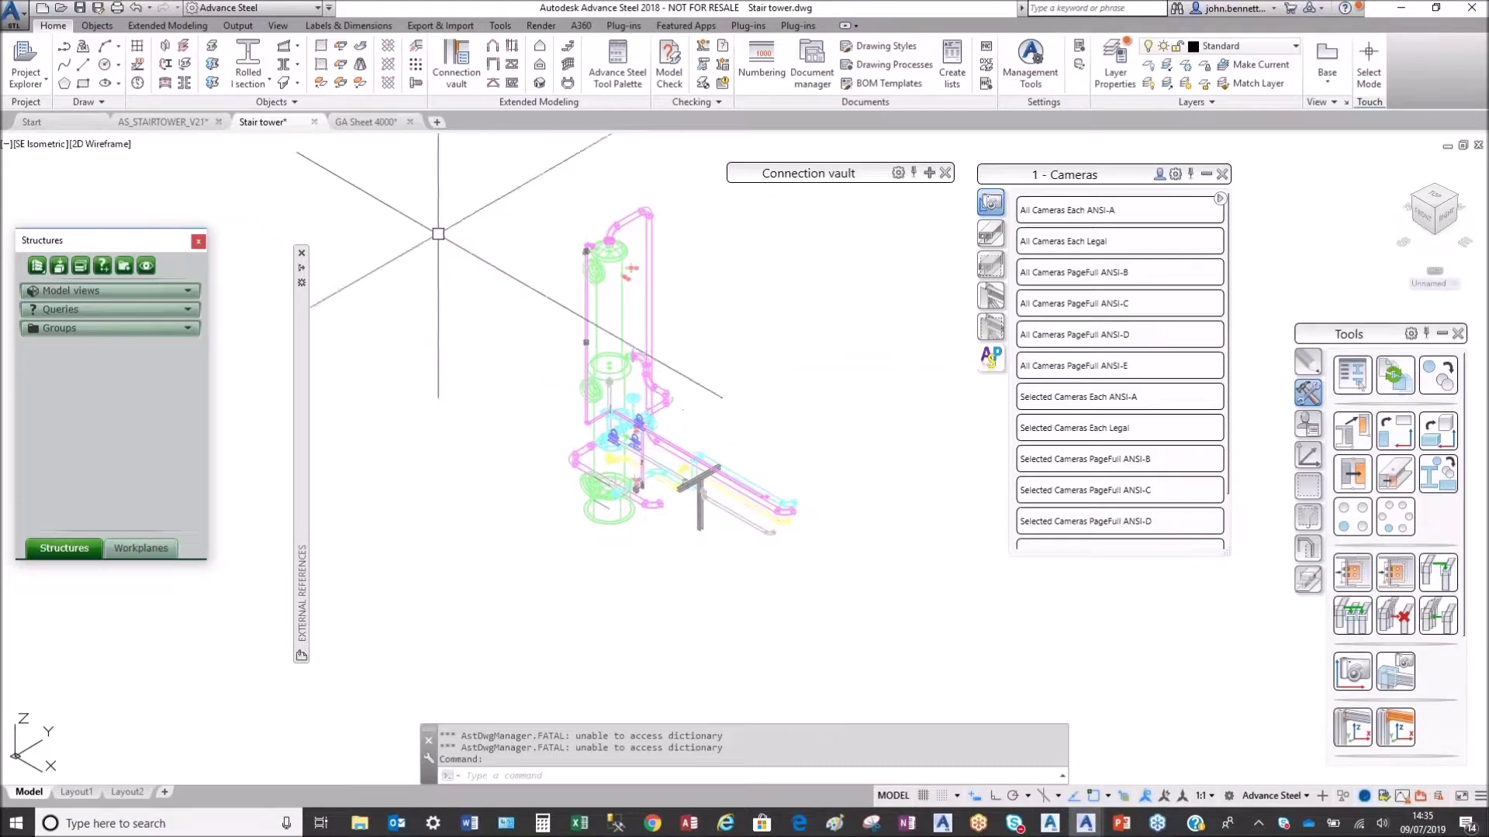
{"action": "scroll", "coordinate": [439, 233], "scroll_direction": "down", "scroll_amount": 2}
{"action": "scroll", "coordinate": [439, 333], "scroll_direction": "up", "scroll_amount": 6}
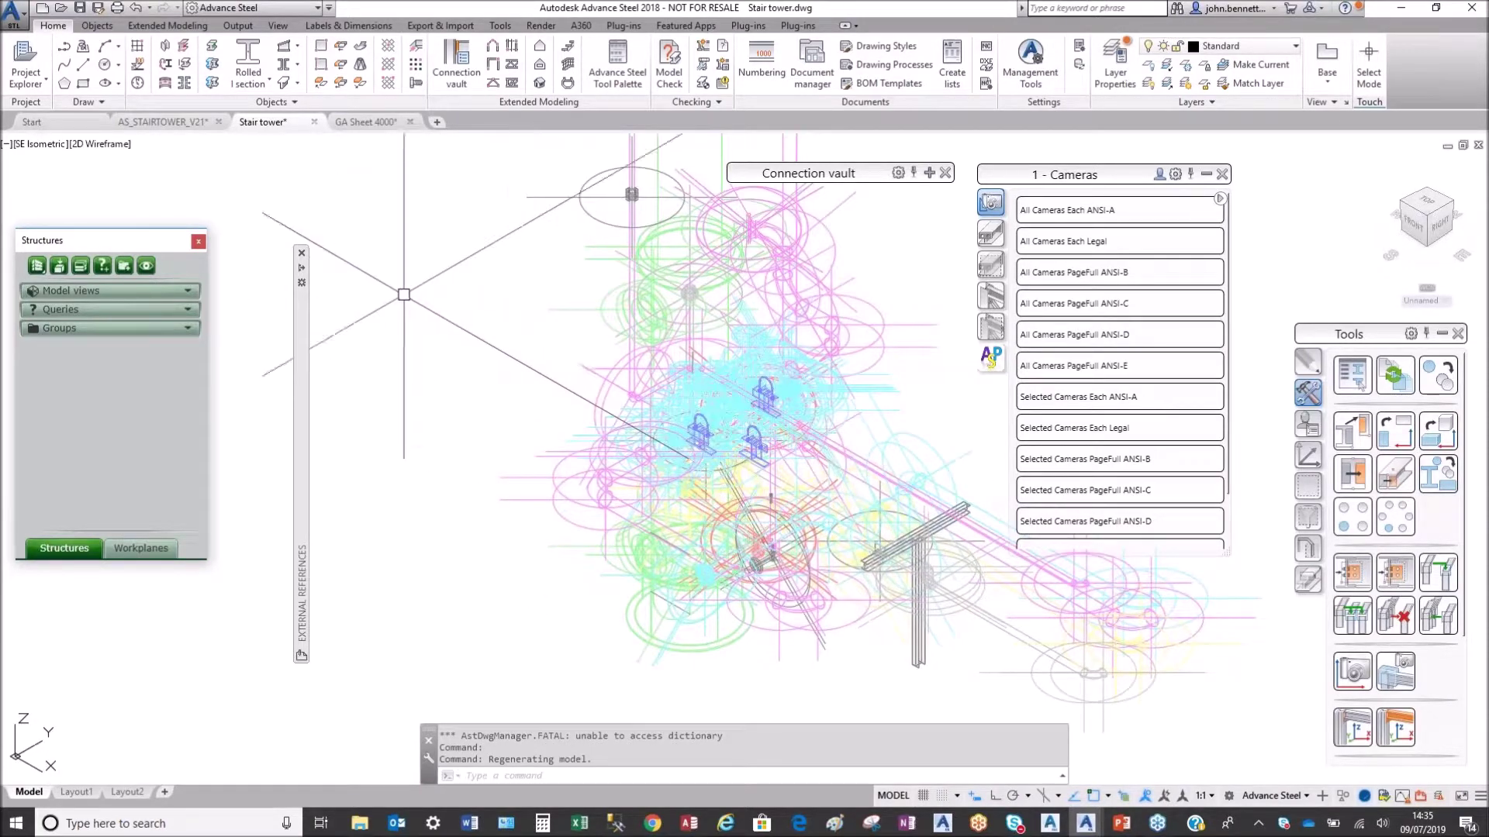
Step: In the AS_STAIRTOWER_V21 model, run GP Selected Cameras PageFull ANSI-D on the side elevation camera near the tower base, with drawing number 4001
{"action": "left_click", "coordinate": [186, 126]}
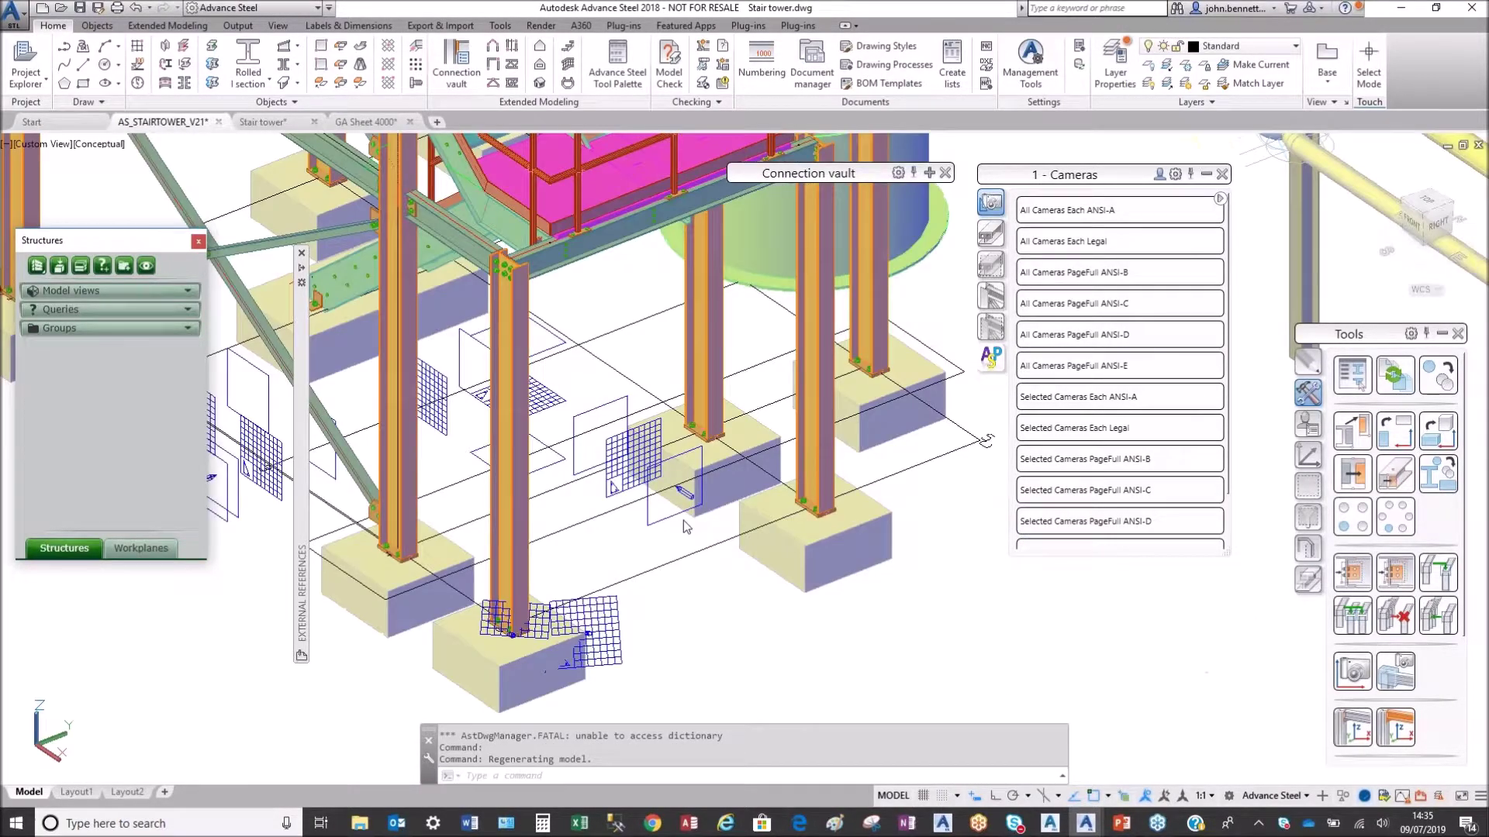
{"action": "left_click", "coordinate": [445, 458]}
{"action": "scroll", "coordinate": [444, 457], "scroll_direction": "down", "scroll_amount": 2}
{"action": "left_click", "coordinate": [445, 459]}
{"action": "middle_click_drag", "start_coordinate": [446, 458], "coordinate": [678, 519]}
{"action": "left_click", "coordinate": [472, 511]}
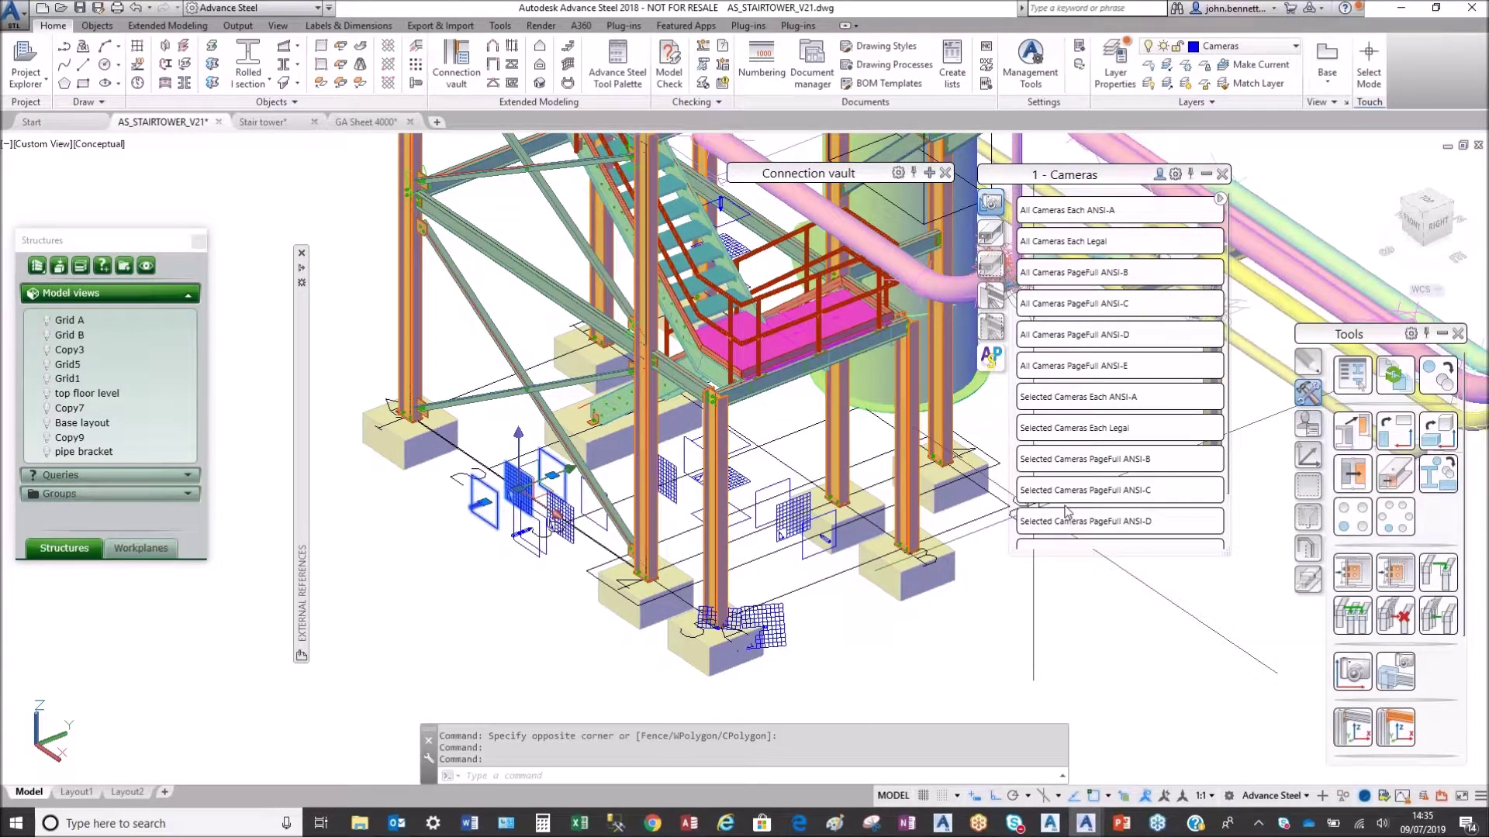
{"action": "left_click", "coordinate": [992, 365]}
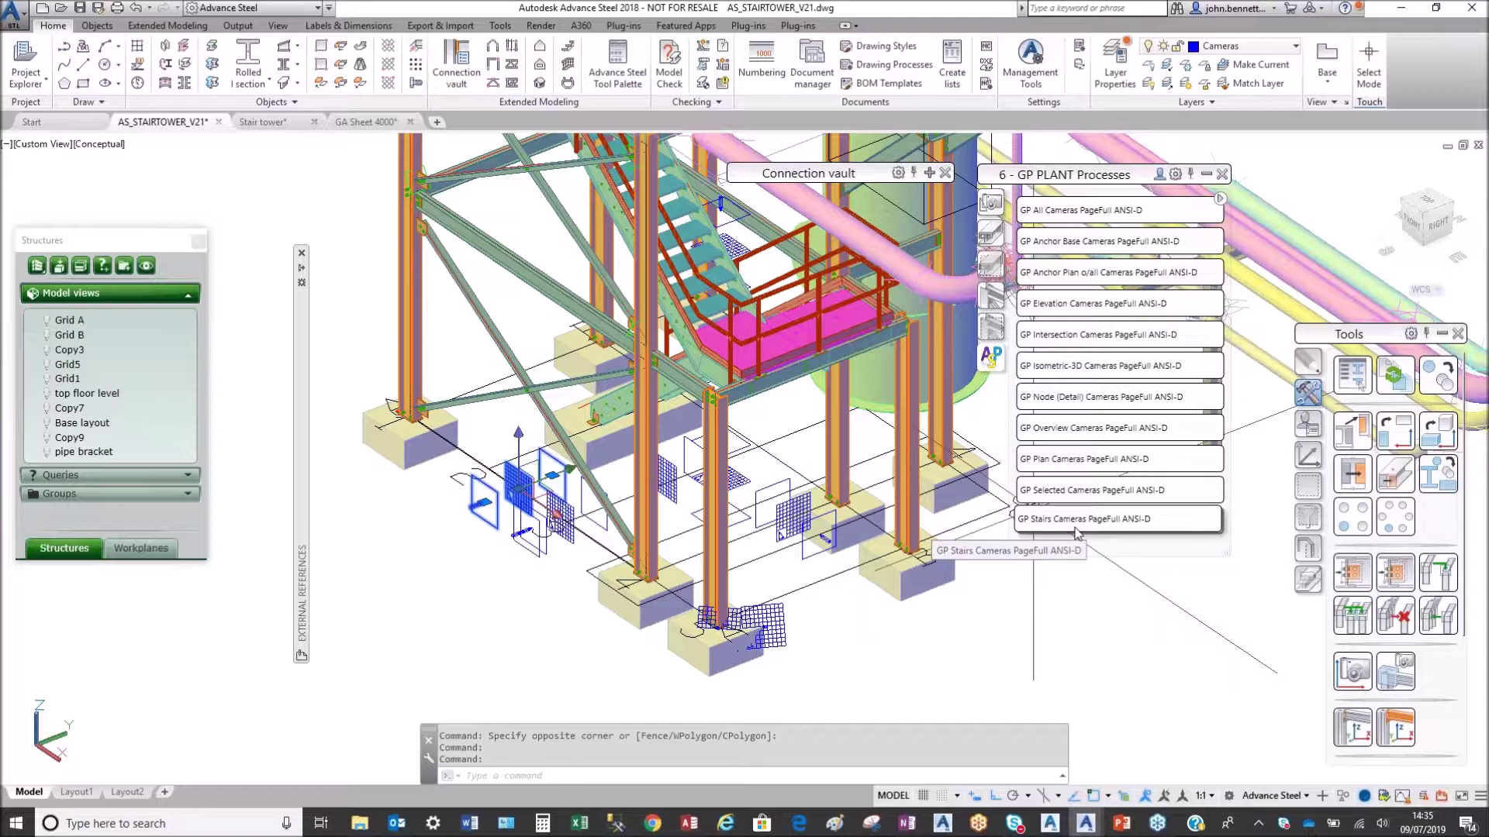
{"action": "left_click", "coordinate": [1117, 488]}
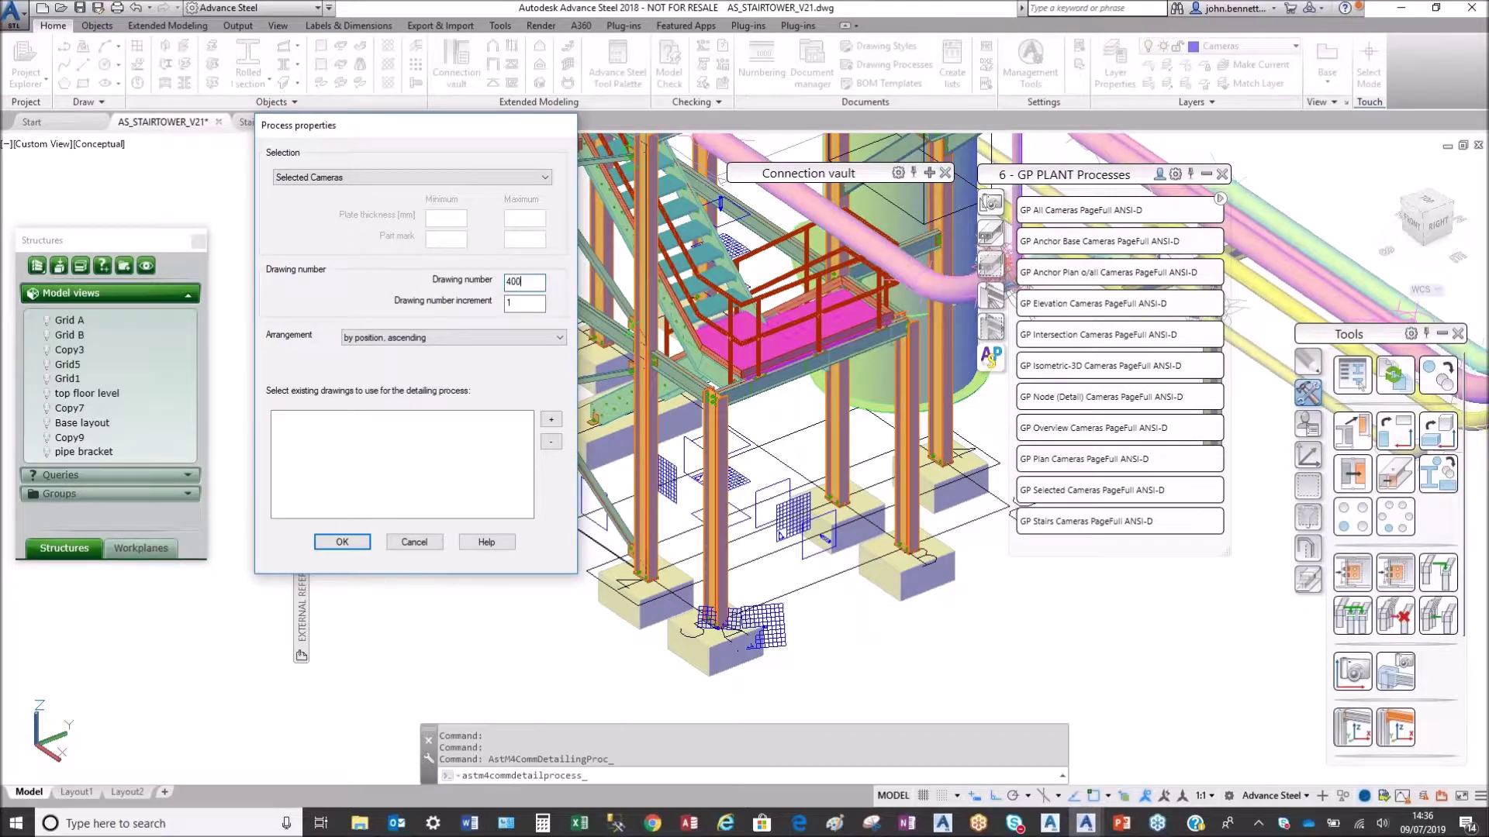
{"action": "left_click", "coordinate": [342, 542]}
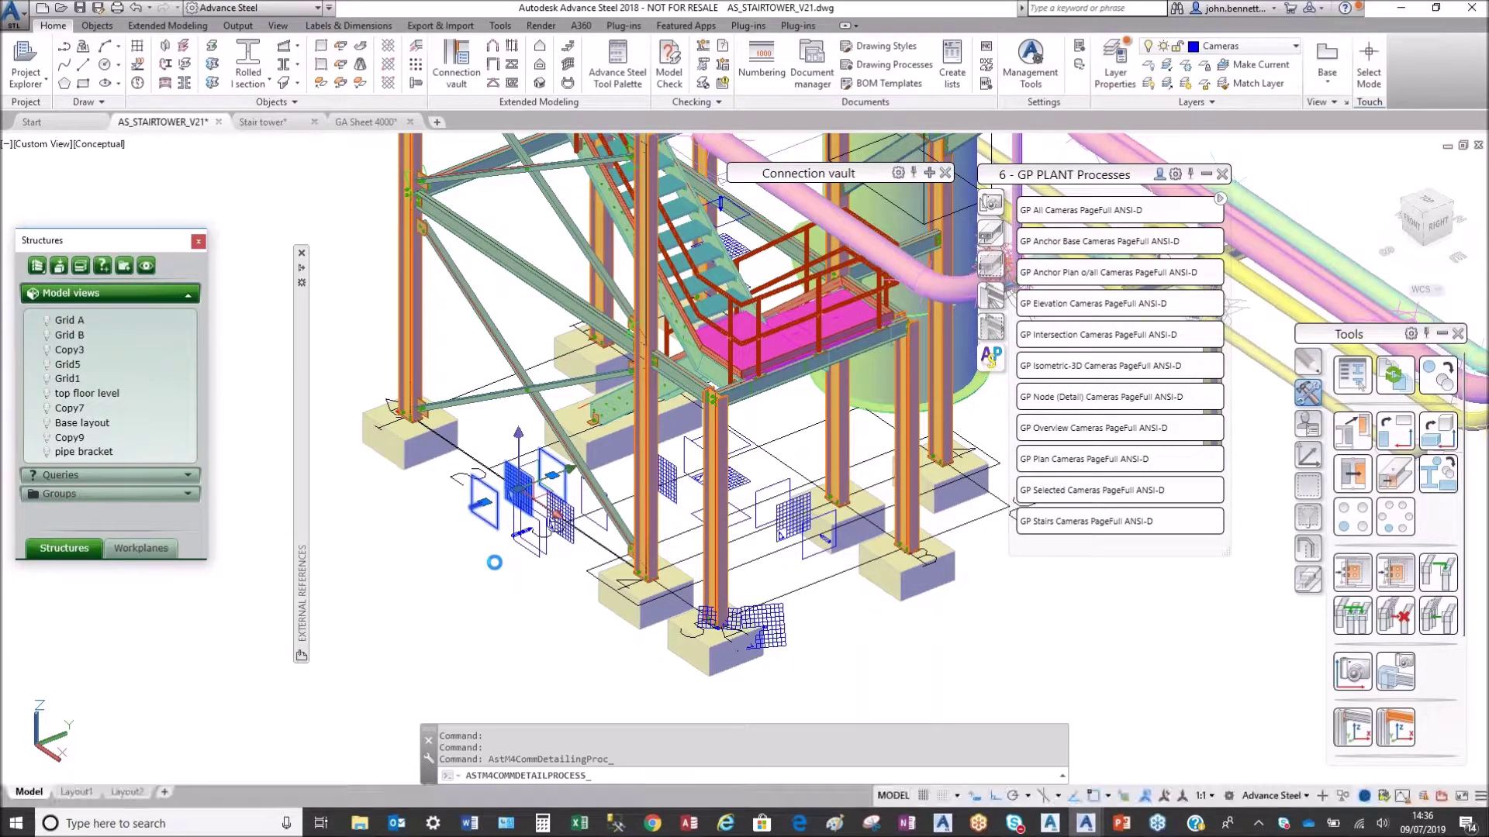
Step: Open the side elevation camera's GP - 4001 detail drawing and examine the part marks and section labels on its bracing and columns
{"action": "left_click", "coordinate": [482, 522]}
{"action": "right_click", "coordinate": [416, 531]}
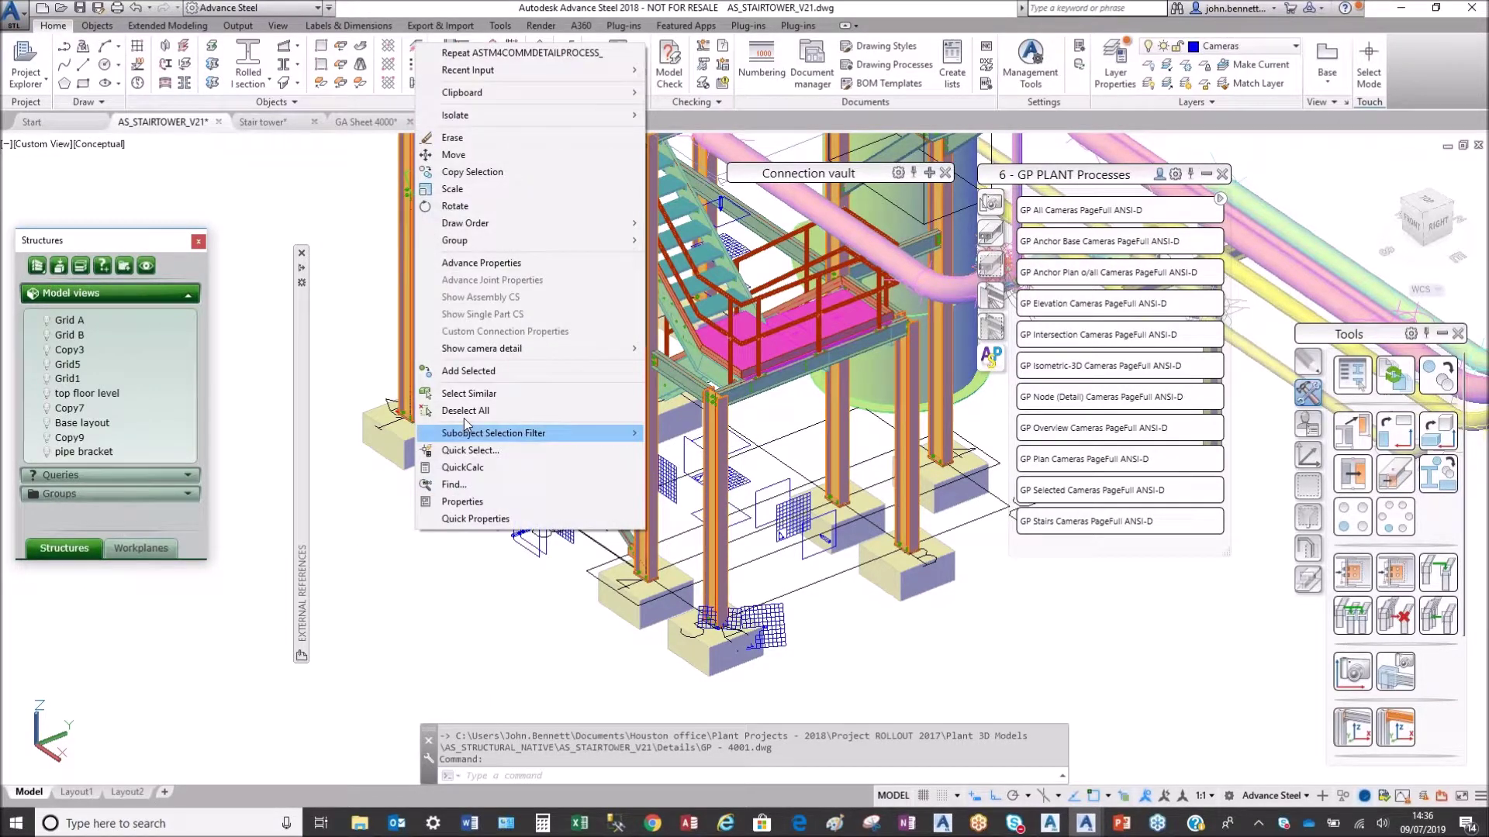
{"action": "mouse_move", "coordinate": [471, 354]}
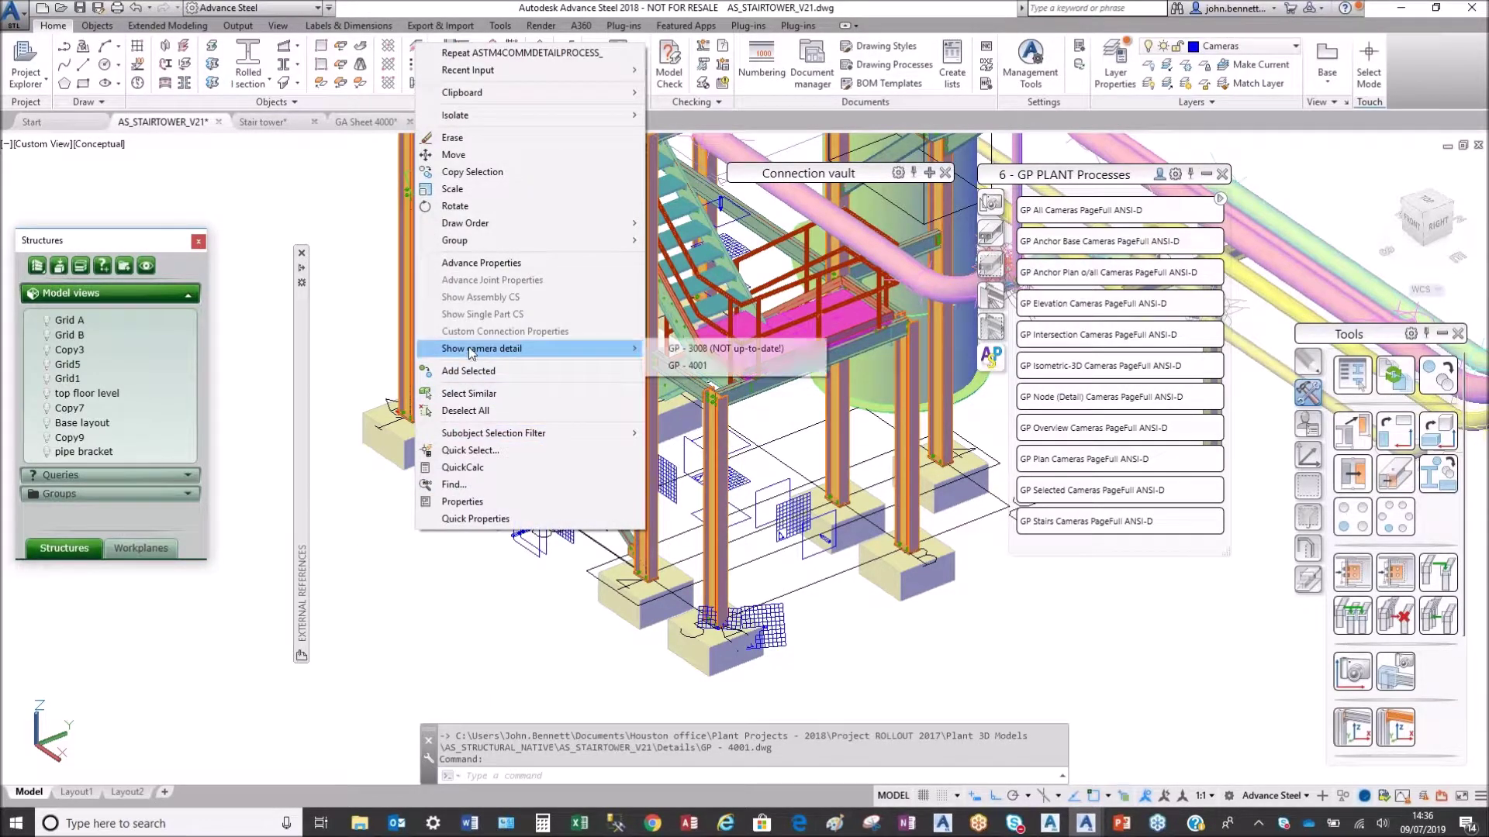
{"action": "left_click", "coordinate": [694, 367]}
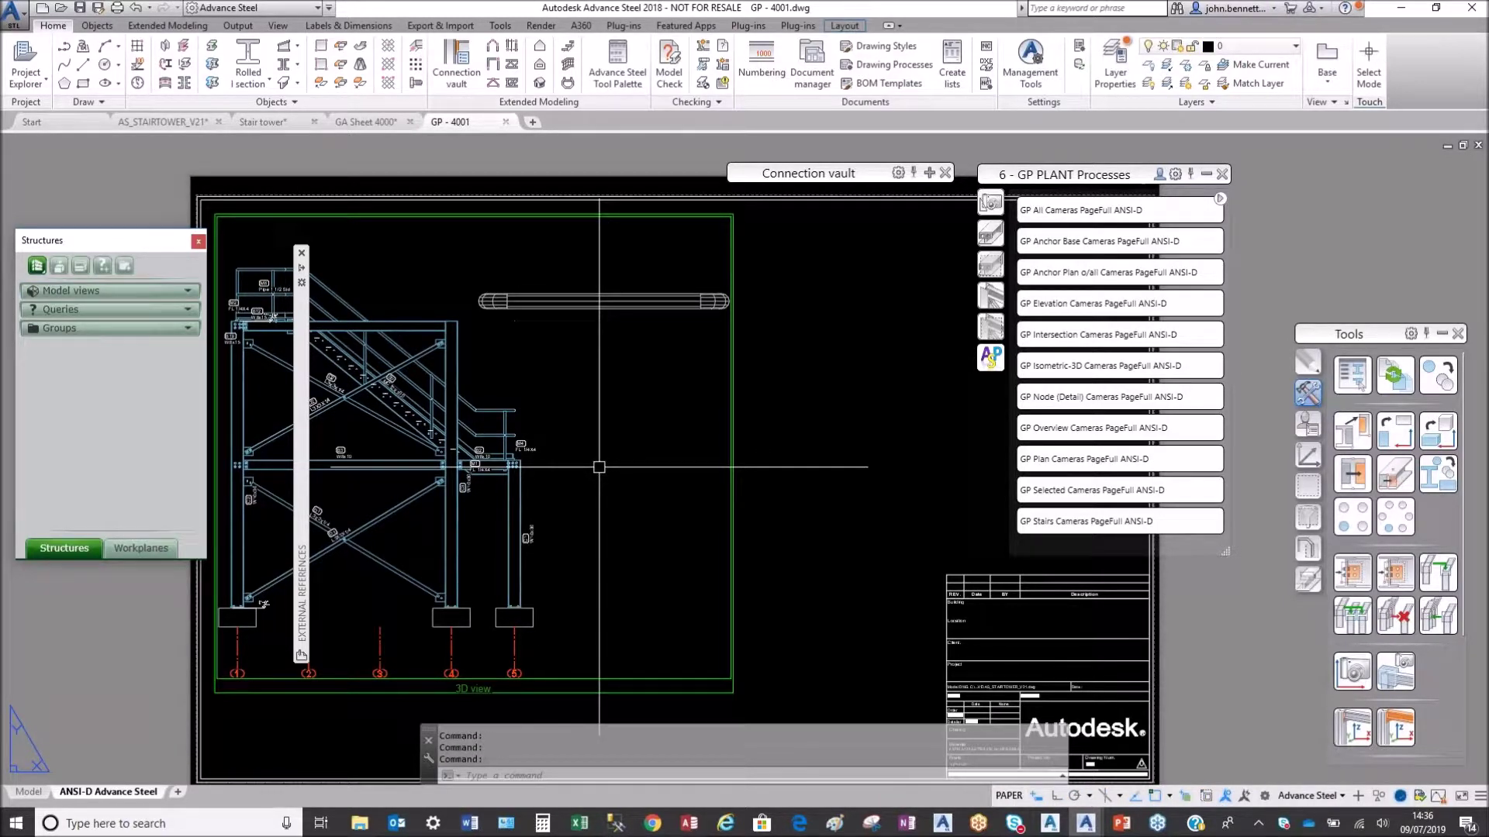
{"action": "scroll", "coordinate": [598, 467], "scroll_direction": "up", "scroll_amount": 8}
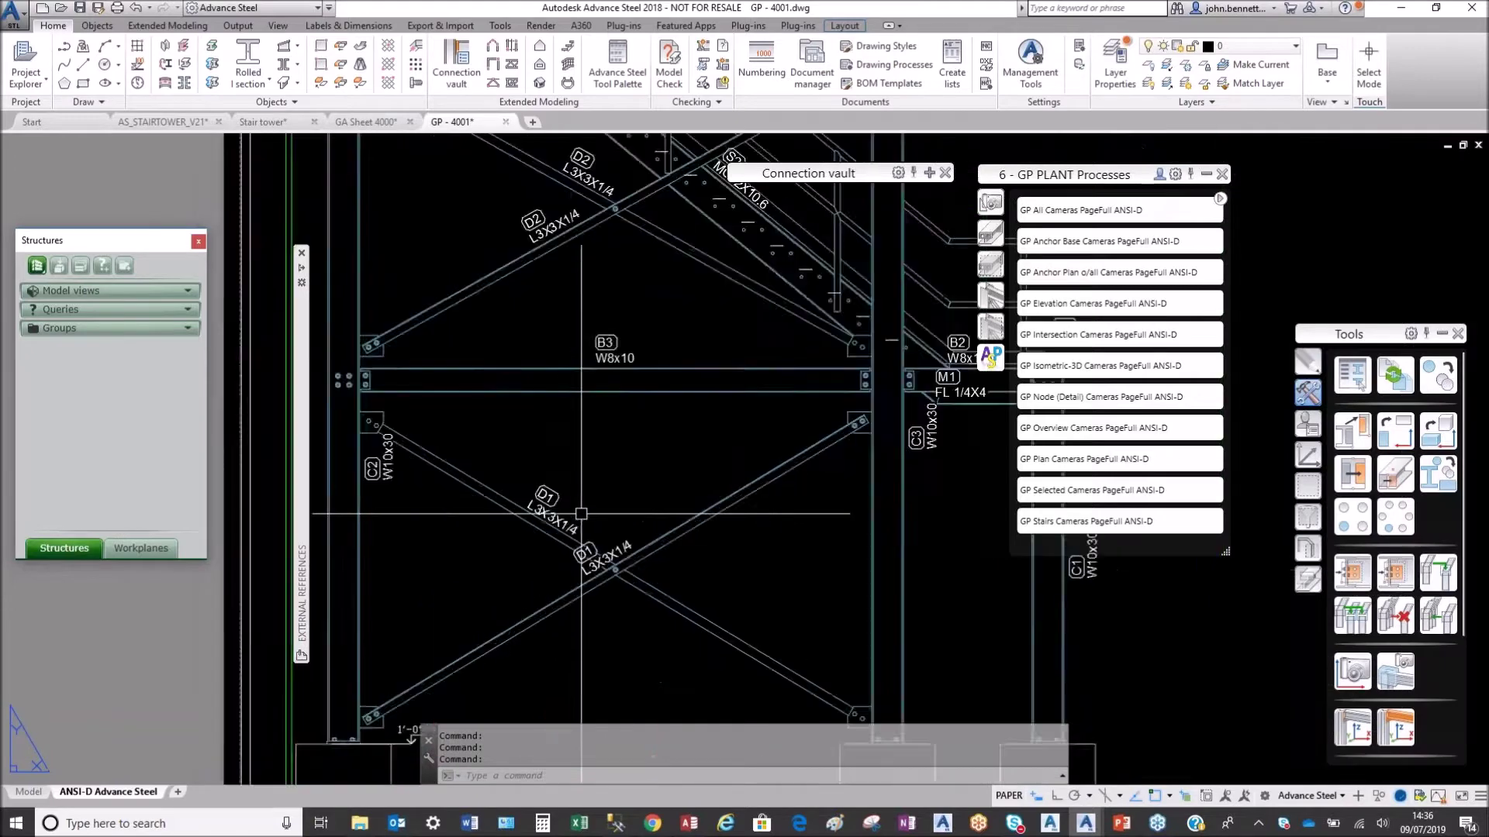
{"action": "scroll", "coordinate": [502, 521], "scroll_direction": "down", "scroll_amount": 5}
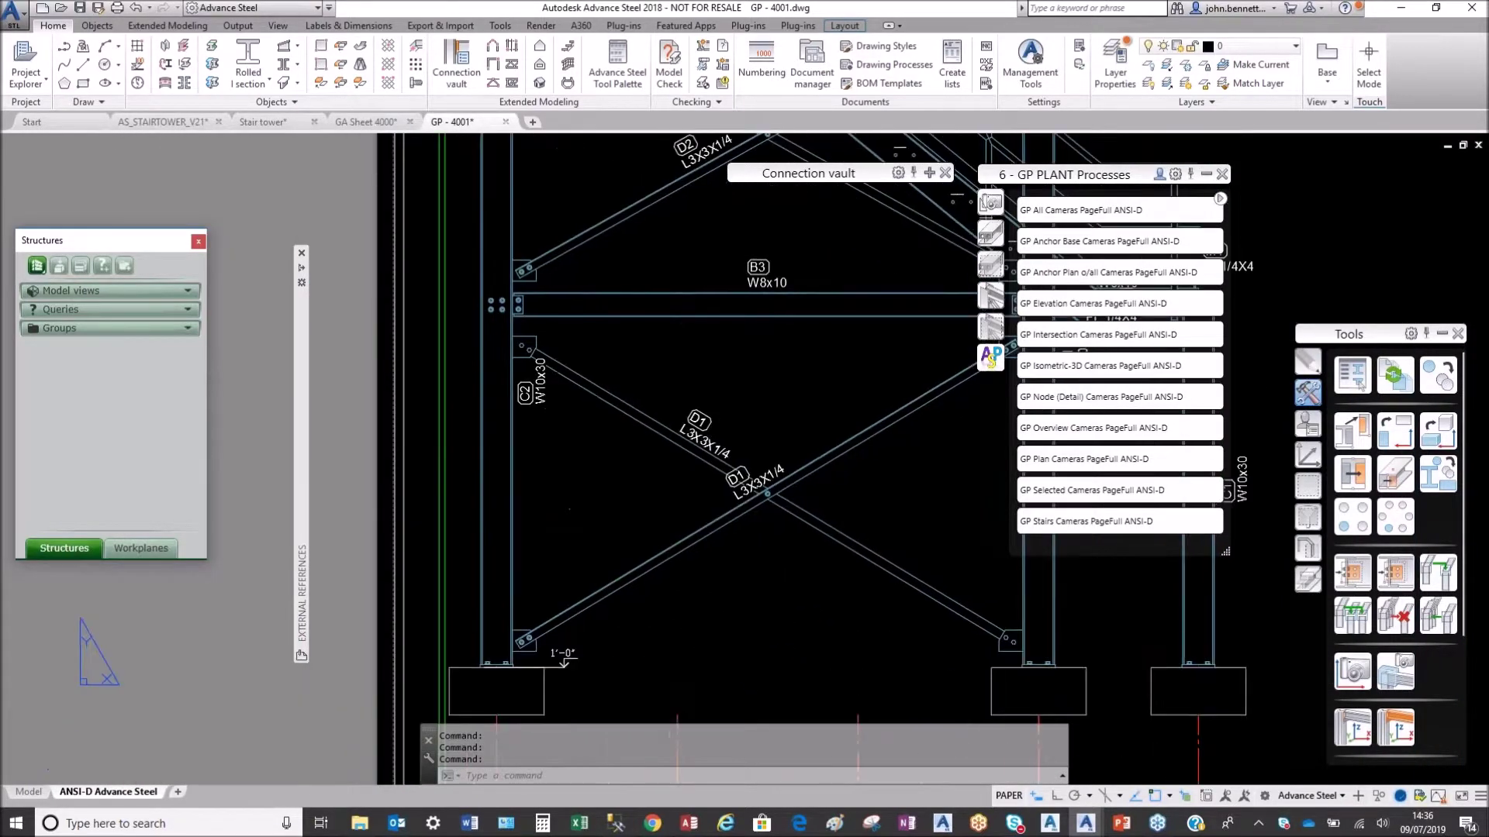
Step: Look over the whole GP - 4001 elevation sheet and the AS_STAIRTOWER_V21 model with its vessel and piping
{"action": "scroll", "coordinate": [666, 477], "scroll_direction": "down", "scroll_amount": 6}
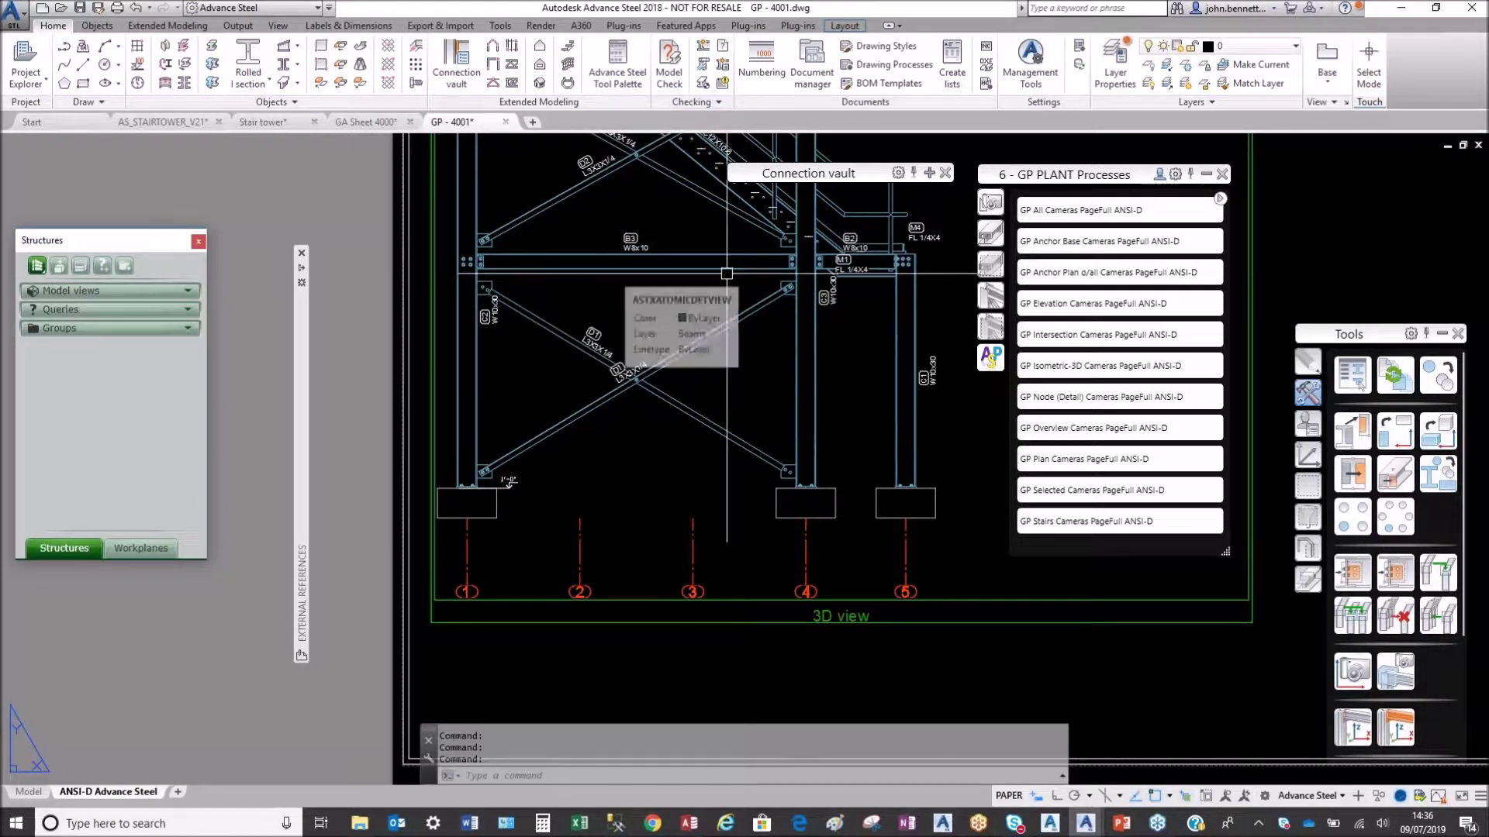
{"action": "scroll", "coordinate": [691, 304], "scroll_direction": "down", "scroll_amount": 3}
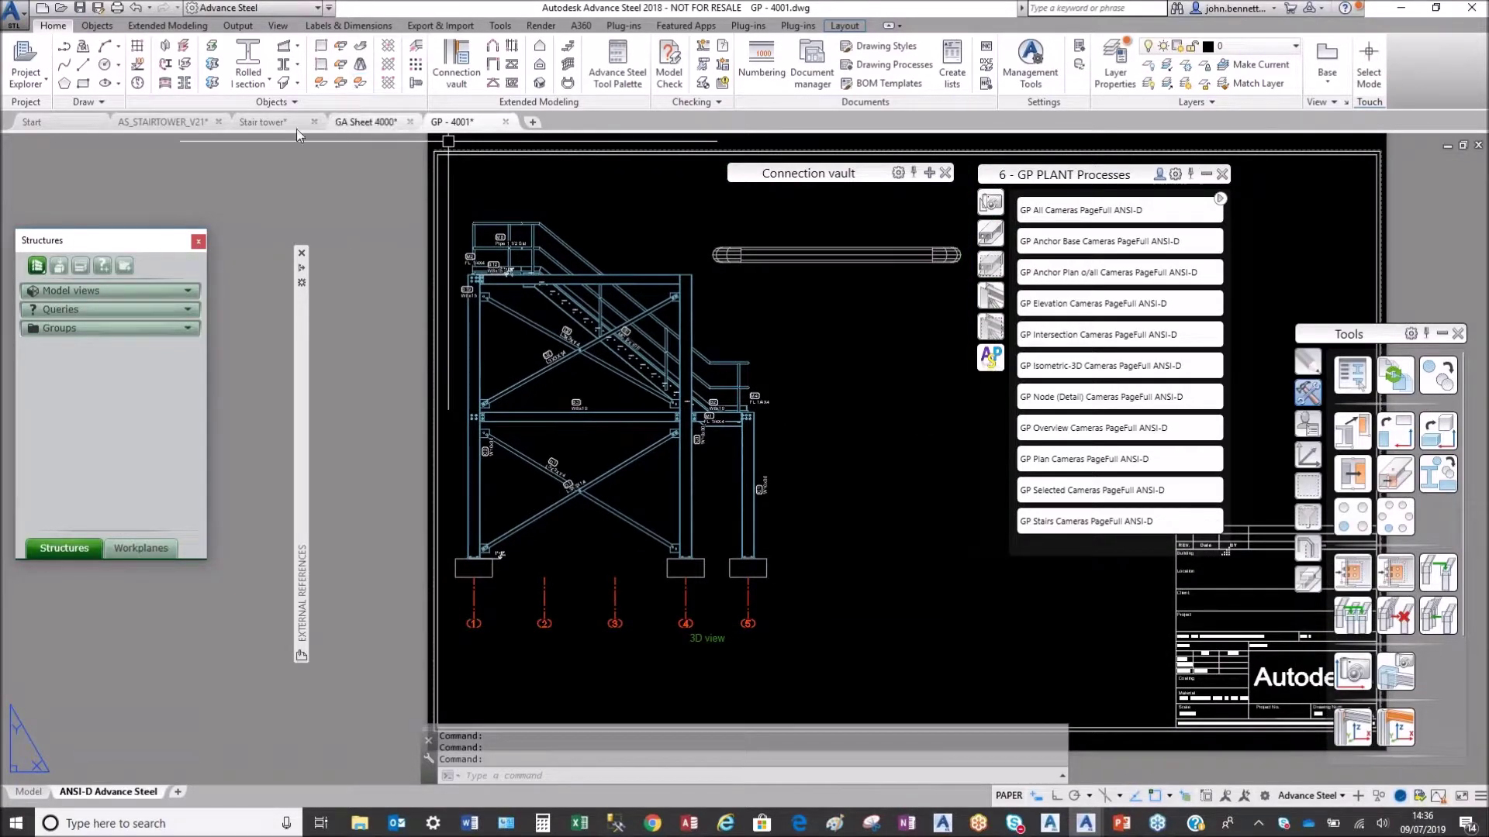
{"action": "left_click", "coordinate": [165, 122]}
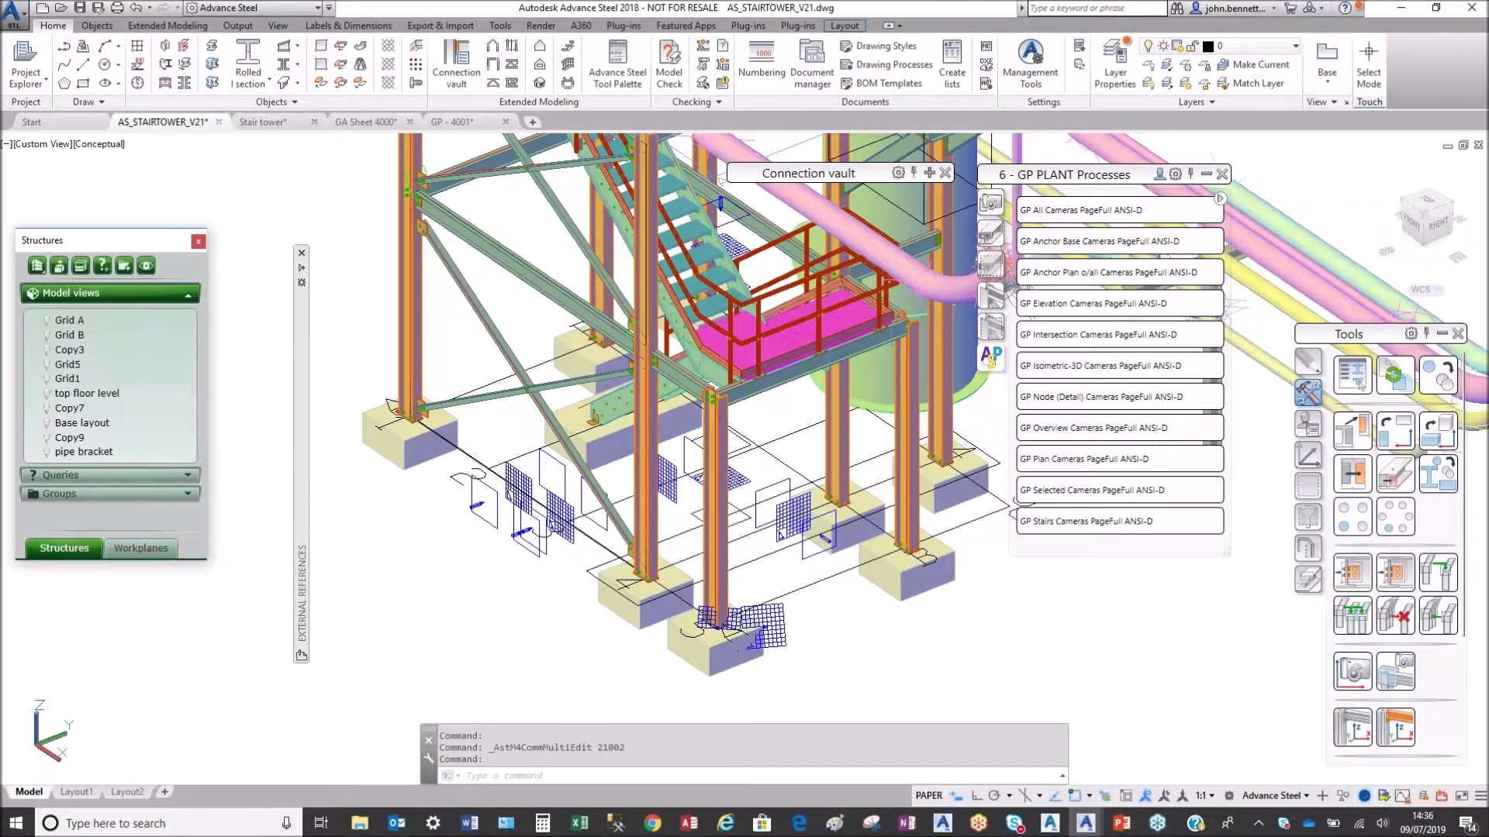
{"action": "middle_click_drag", "start_coordinate": [473, 437], "coordinate": [477, 523]}
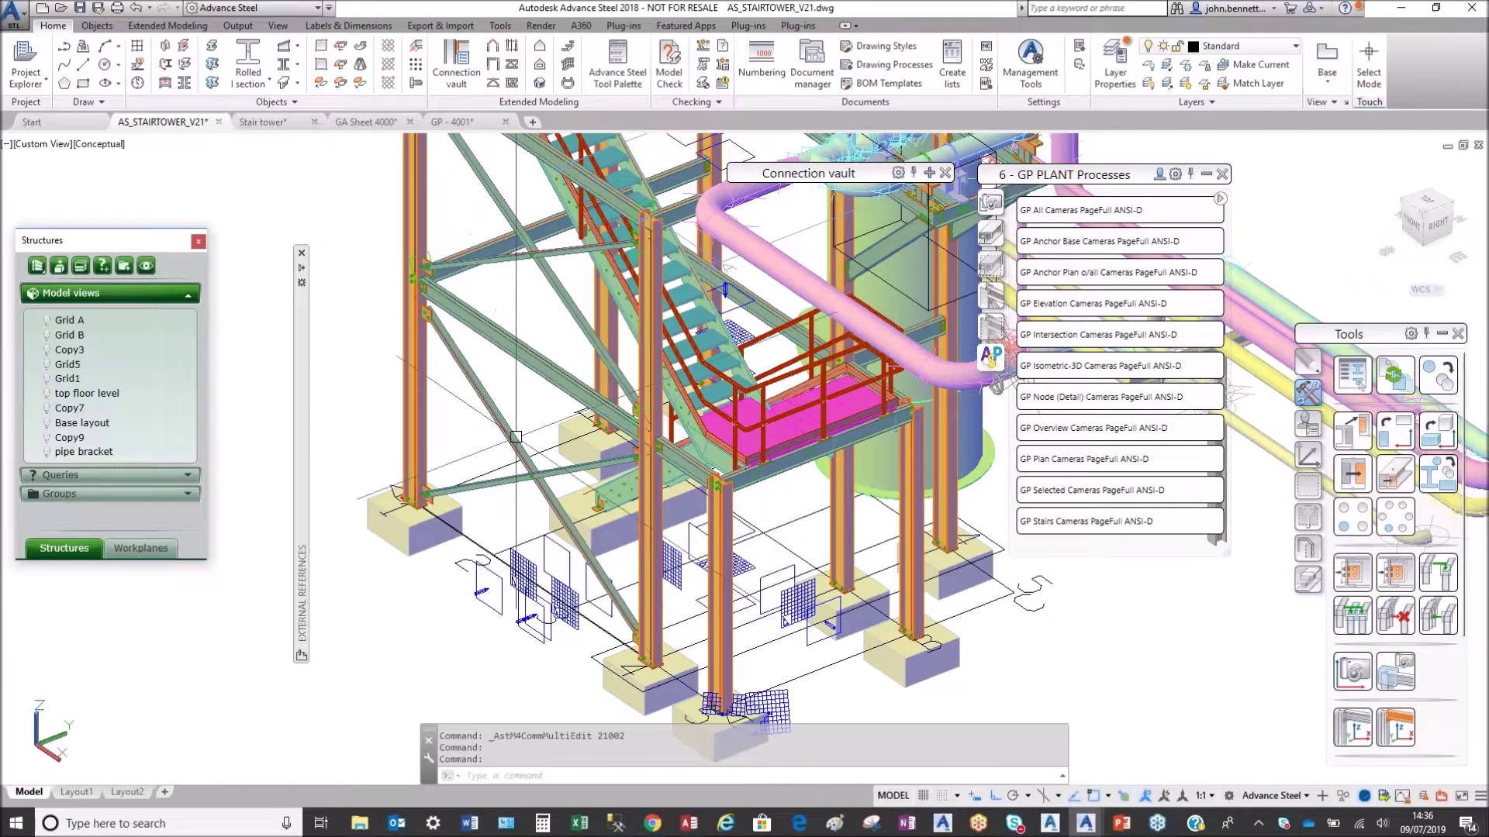
{"action": "scroll", "coordinate": [516, 427], "scroll_direction": "down", "scroll_amount": 3}
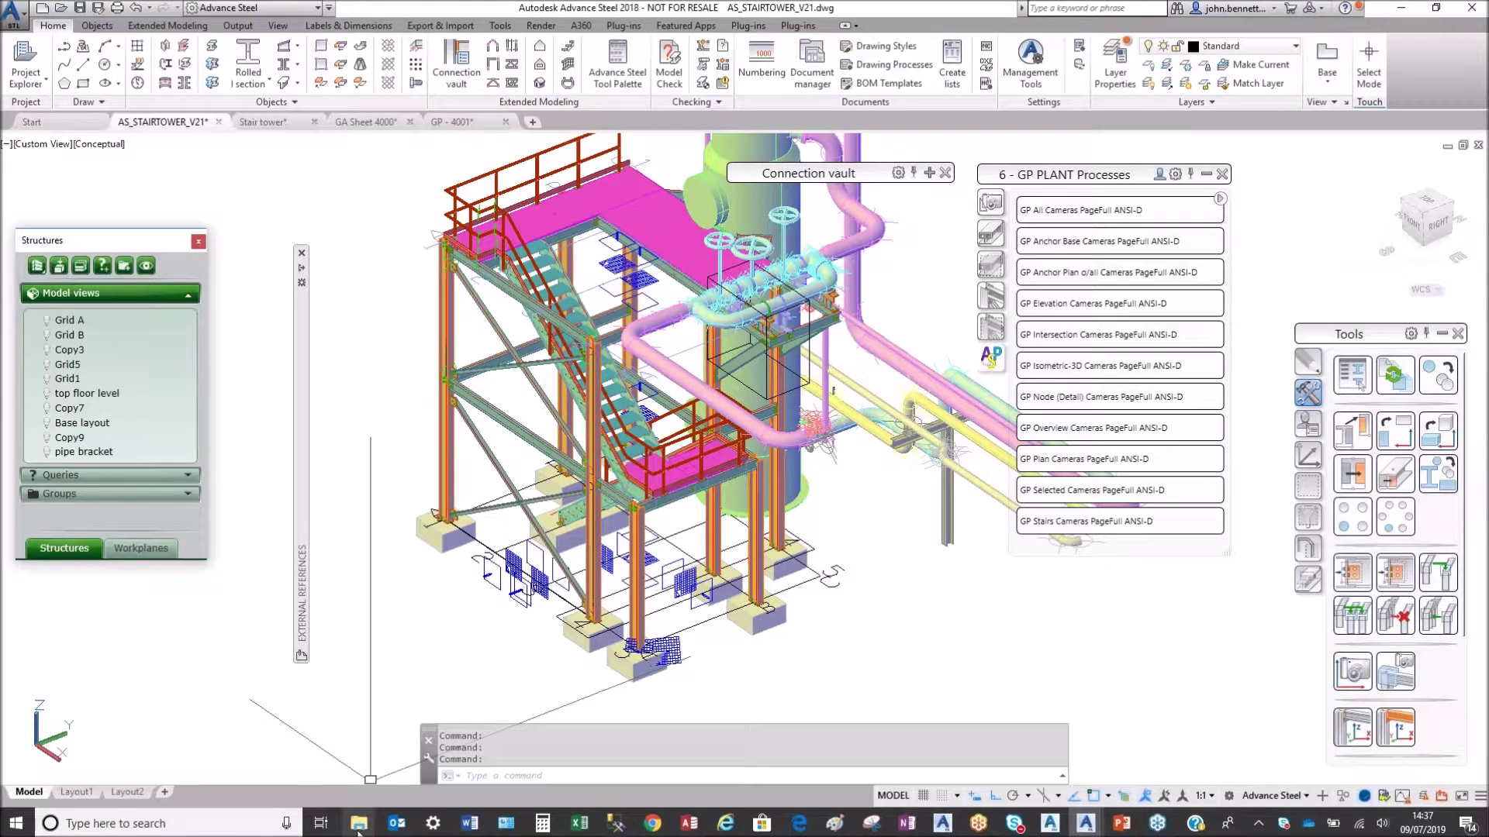
Step: In File Explorer, open the project's Plant 3D Models > AS_STRUCTURAL_NATIVE > AS_STAIRTOWER_V21 > Details folder
{"action": "mouse_move", "coordinate": [358, 830]}
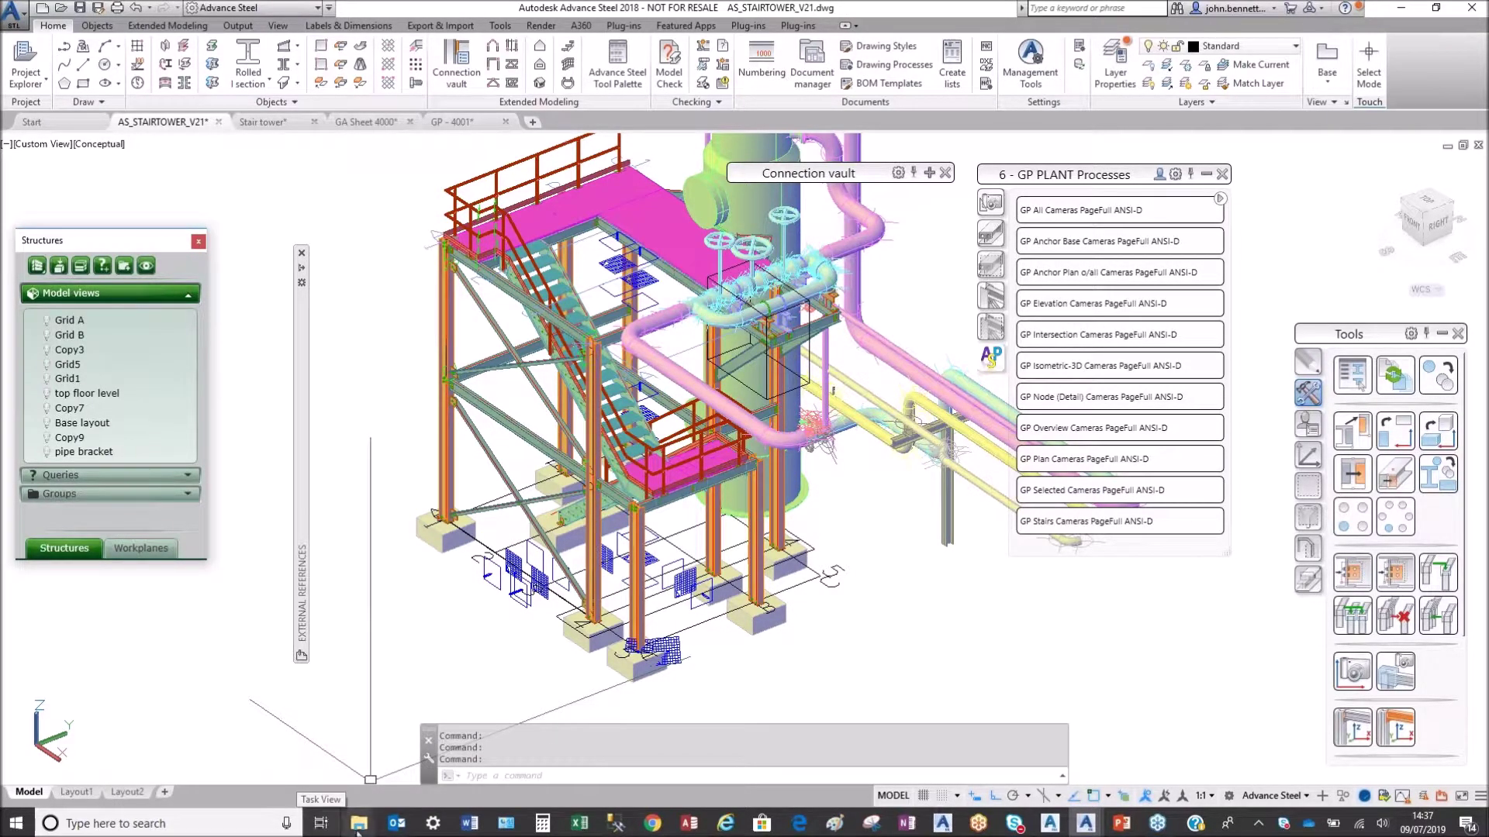
{"action": "left_click", "coordinate": [338, 787]}
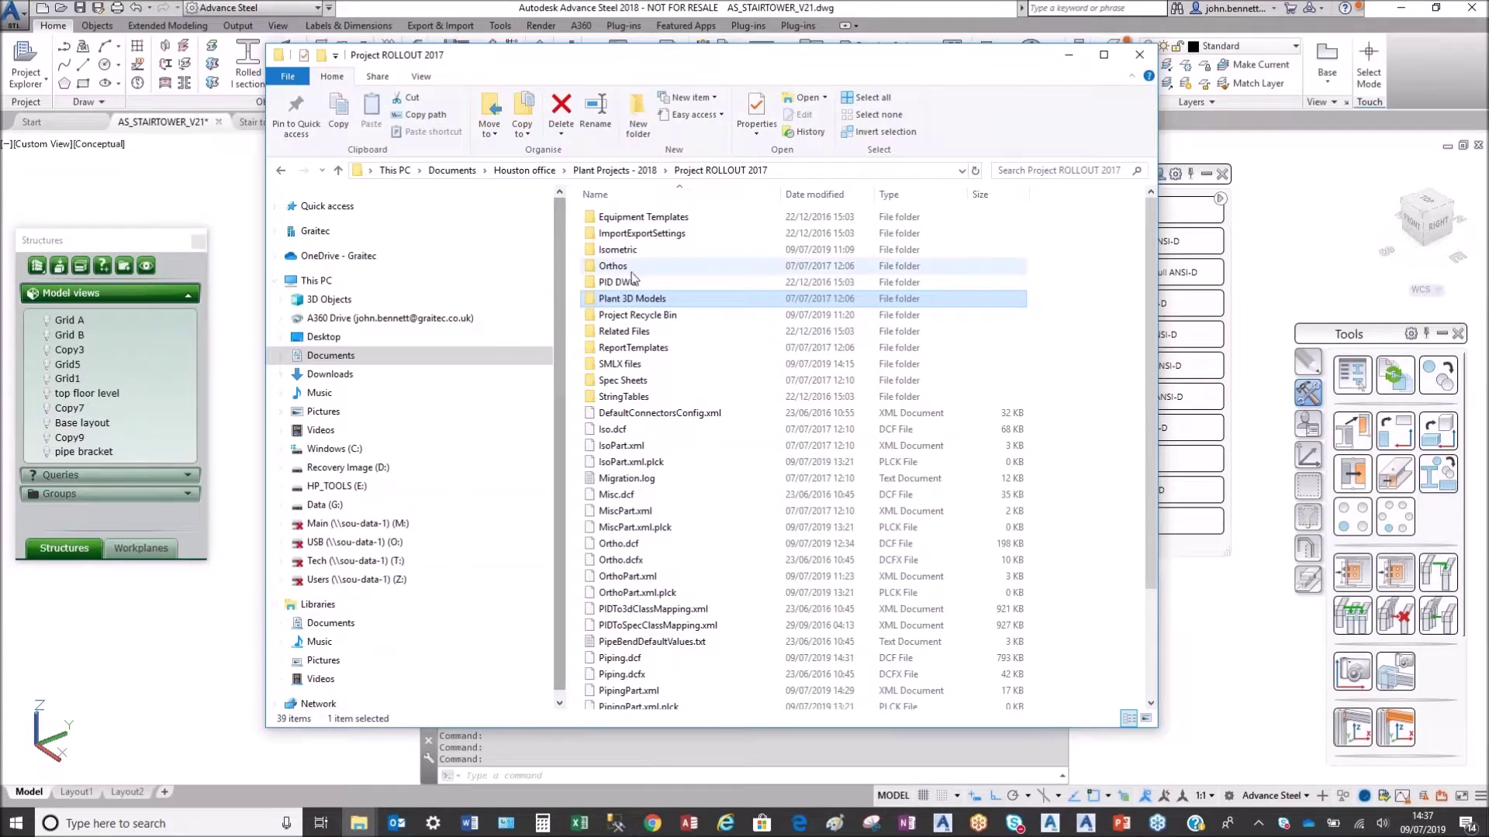
{"action": "double_click", "coordinate": [602, 300]}
{"action": "left_click", "coordinate": [602, 251]}
{"action": "double_click", "coordinate": [603, 251]}
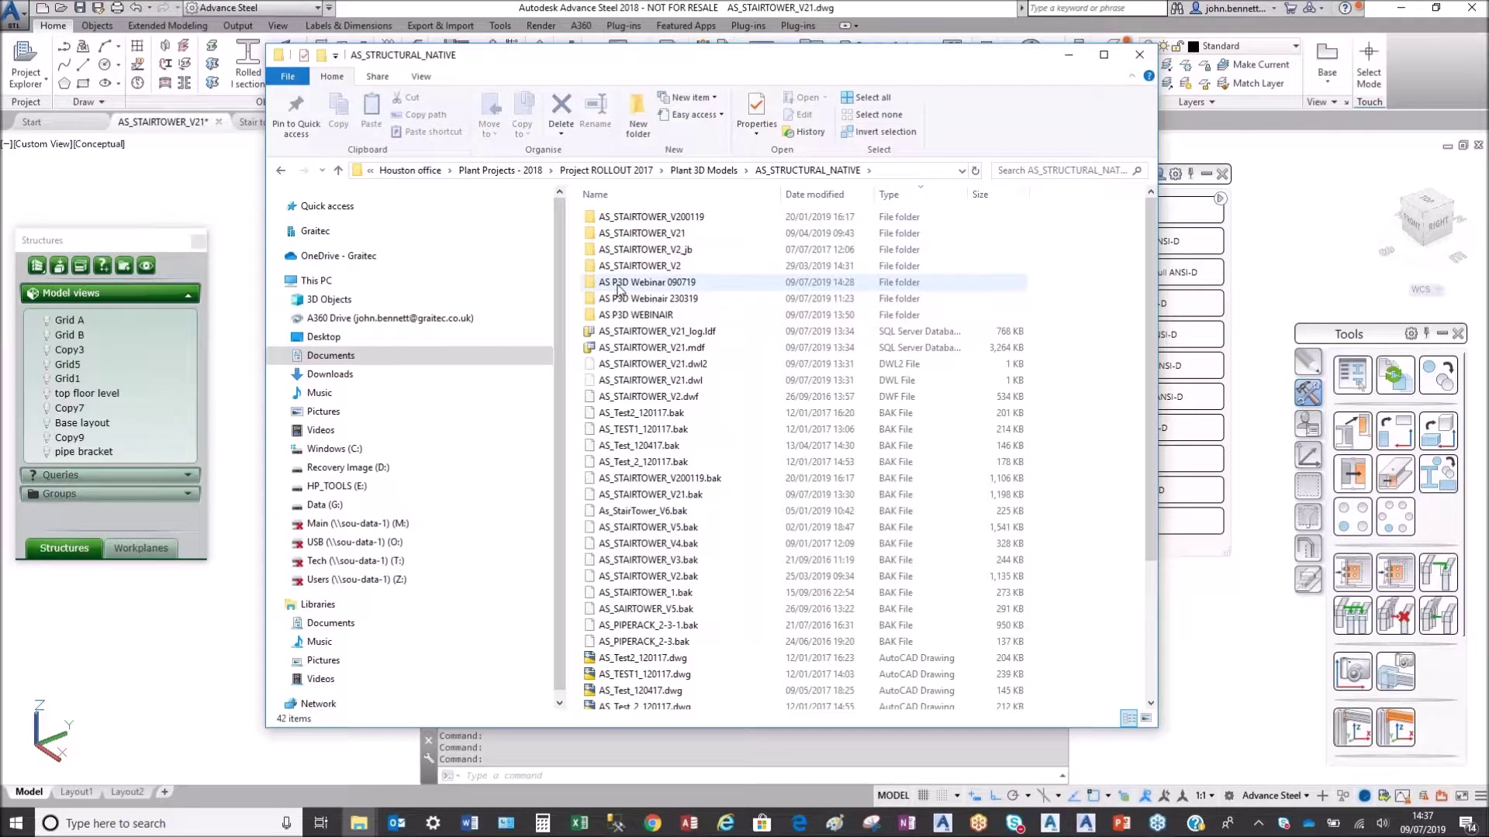
{"action": "double_click", "coordinate": [608, 234]}
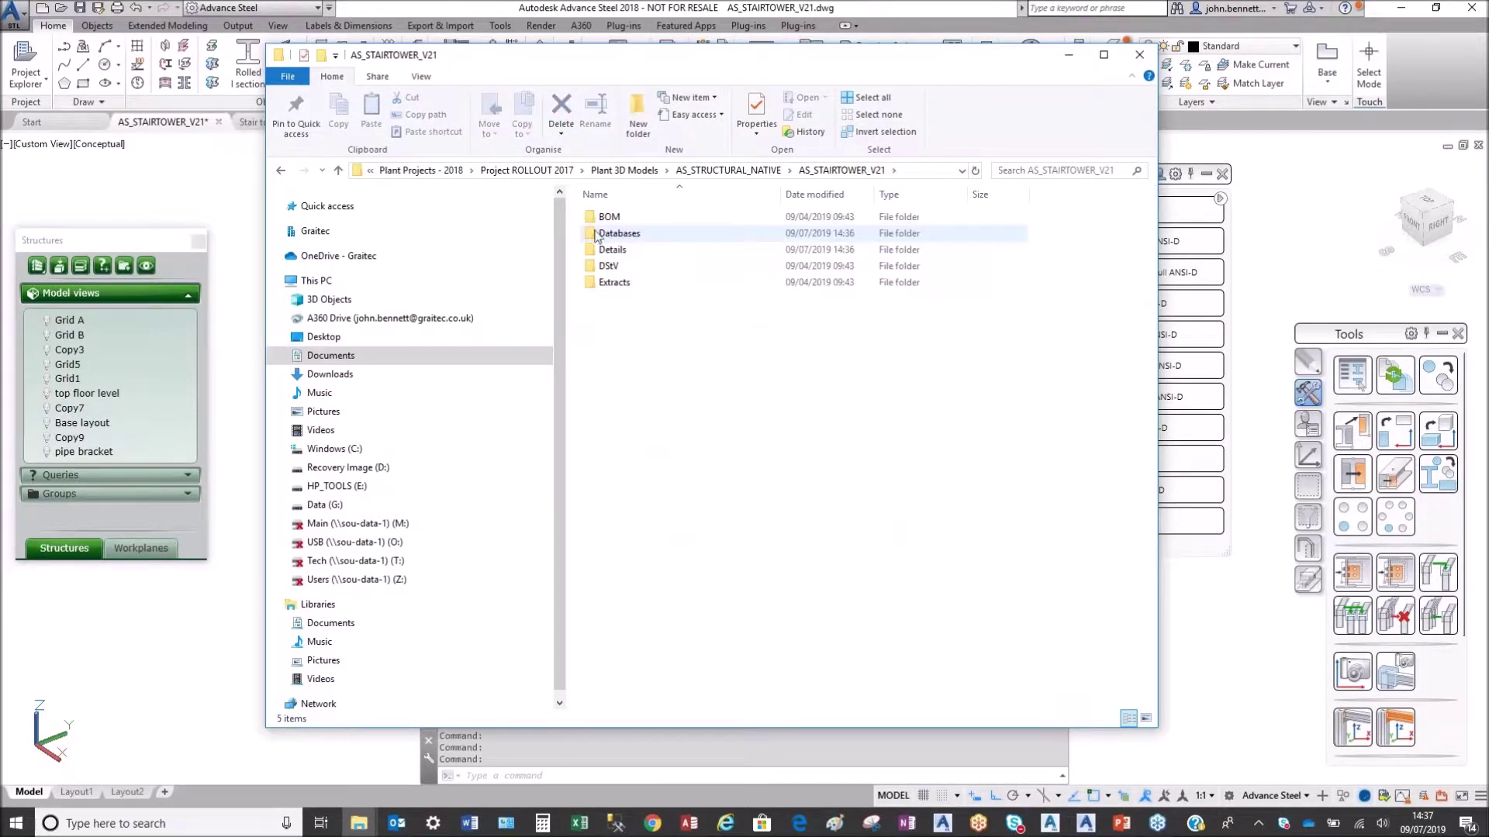
{"action": "double_click", "coordinate": [604, 250]}
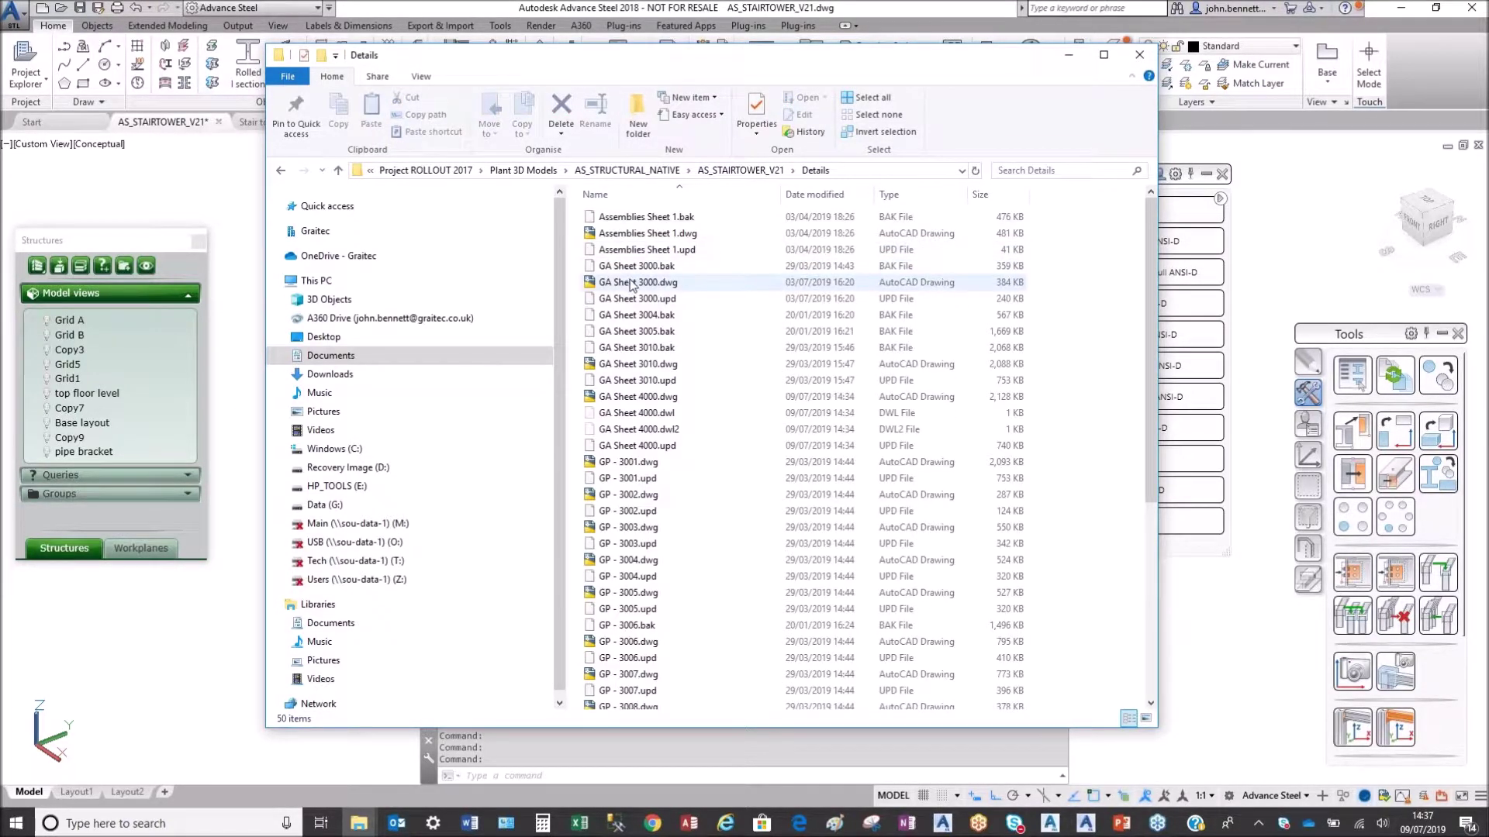
Step: Locate the GA Sheet 4000.dwg and GP - 4001.dwg drawing files in the Details folder
{"action": "scroll", "coordinate": [628, 287], "scroll_direction": "down", "scroll_amount": 1}
{"action": "left_click", "coordinate": [620, 358]}
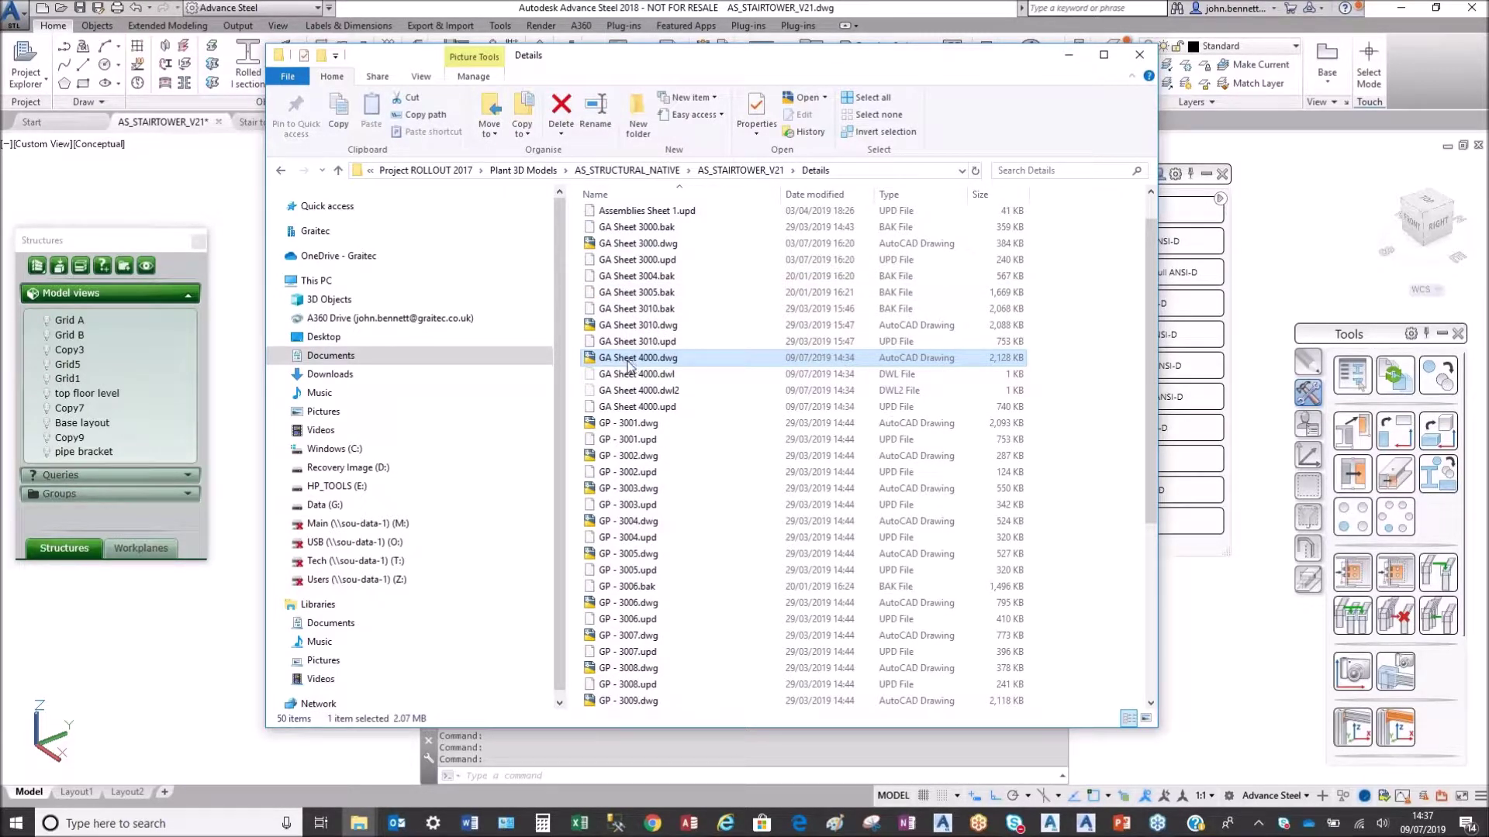
{"action": "scroll", "coordinate": [628, 365], "scroll_direction": "down", "scroll_amount": 5}
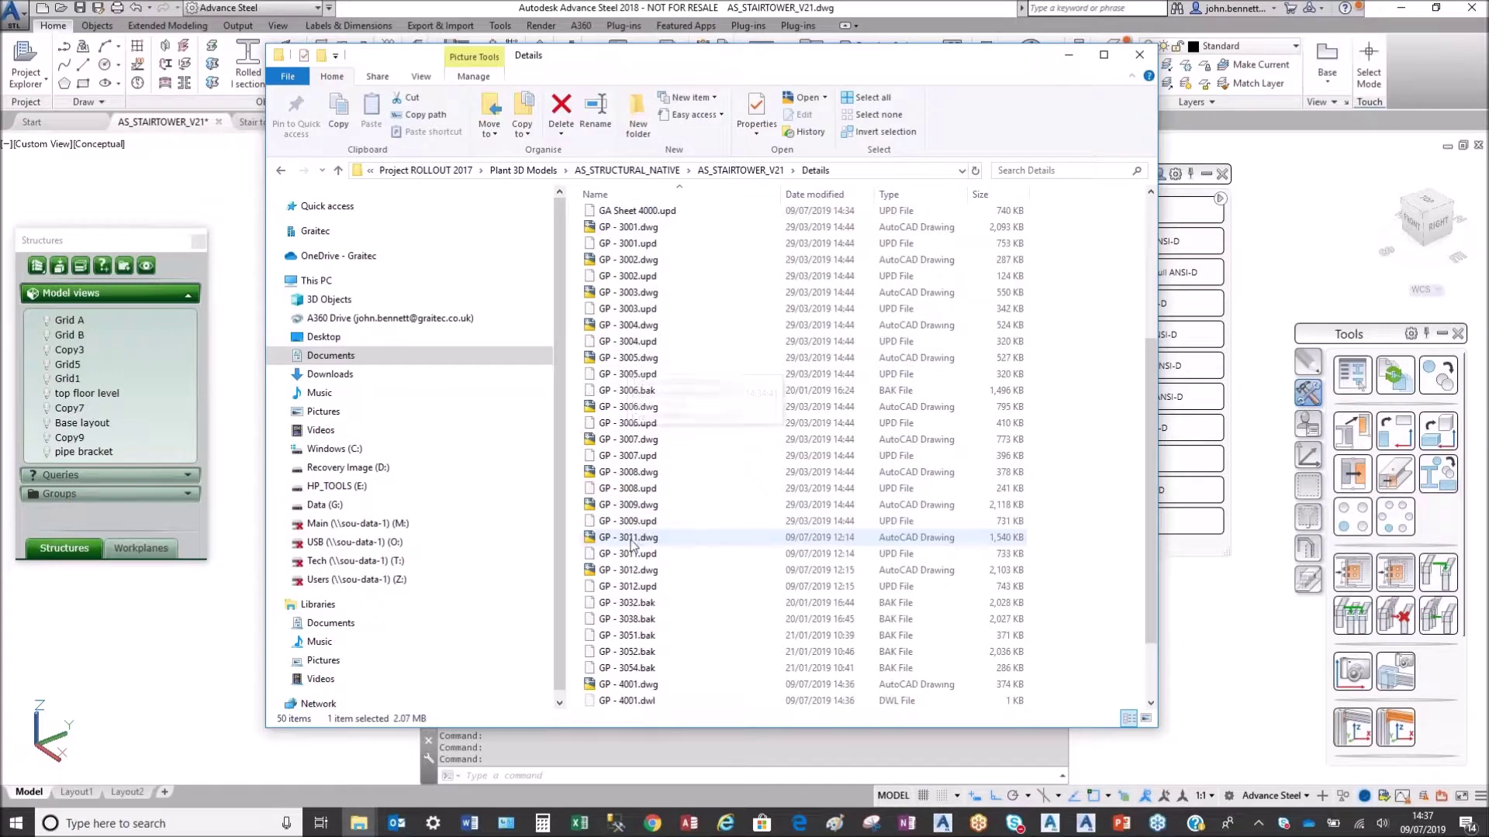
{"action": "left_click", "coordinate": [617, 639]}
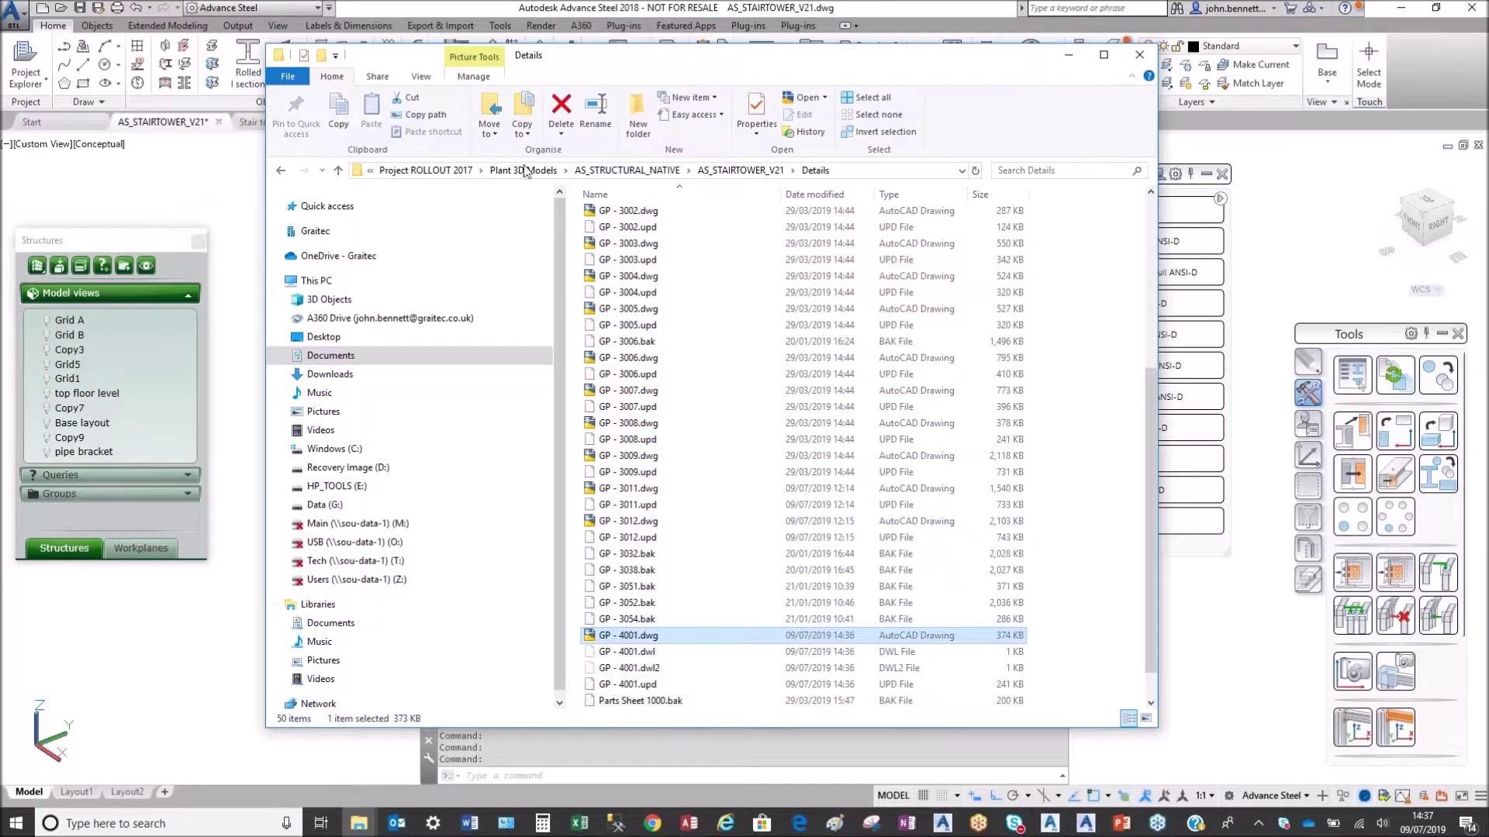
Step: Review the Plant 3D Models subfolders and the contents of AS_STRUCTURAL_NATIVE, and put File Explorer away
{"action": "left_click", "coordinate": [523, 169]}
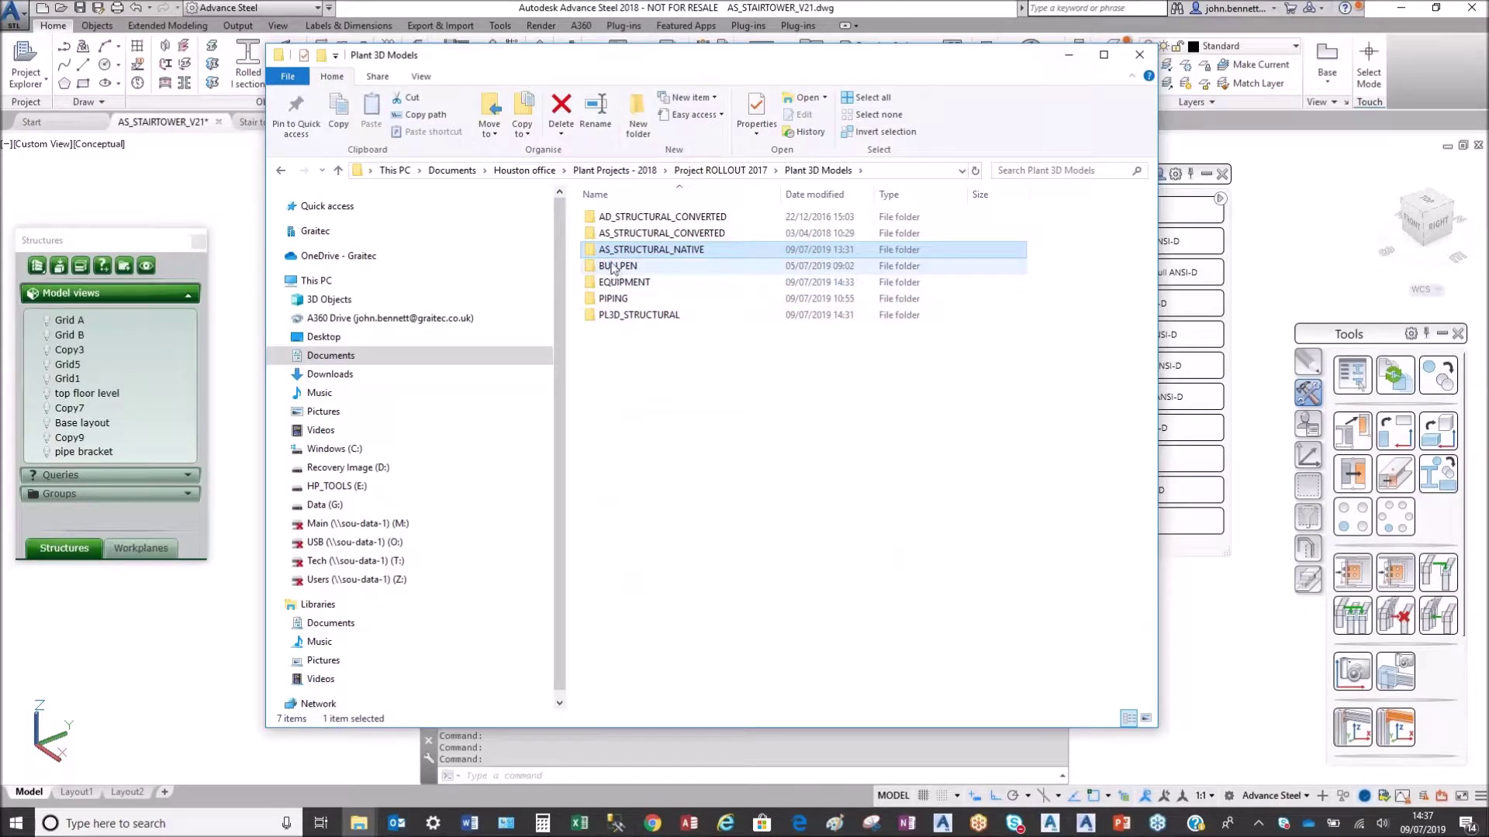
{"action": "mouse_move", "coordinate": [614, 268]}
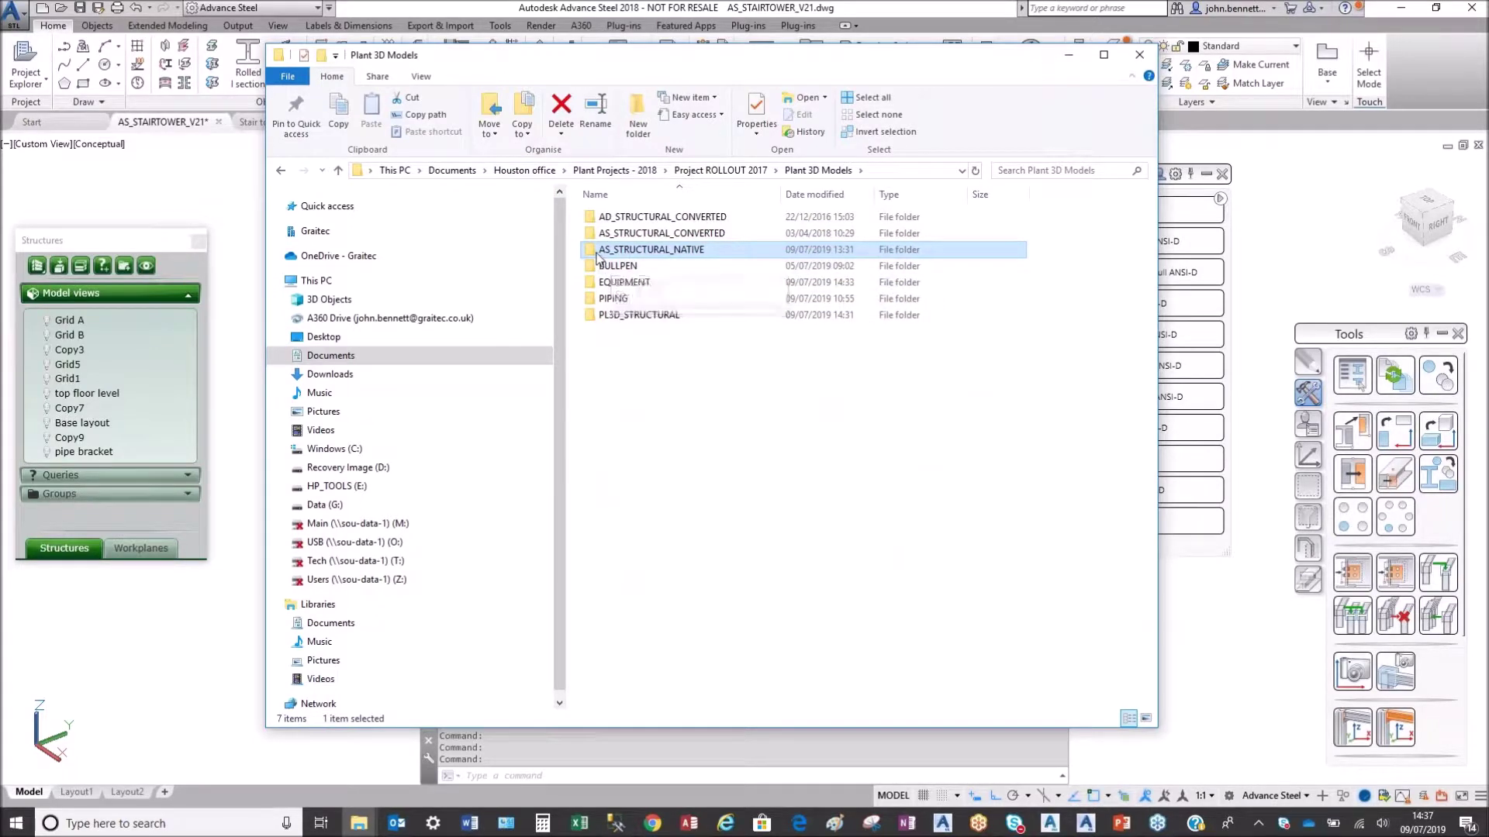
{"action": "double_click", "coordinate": [625, 250]}
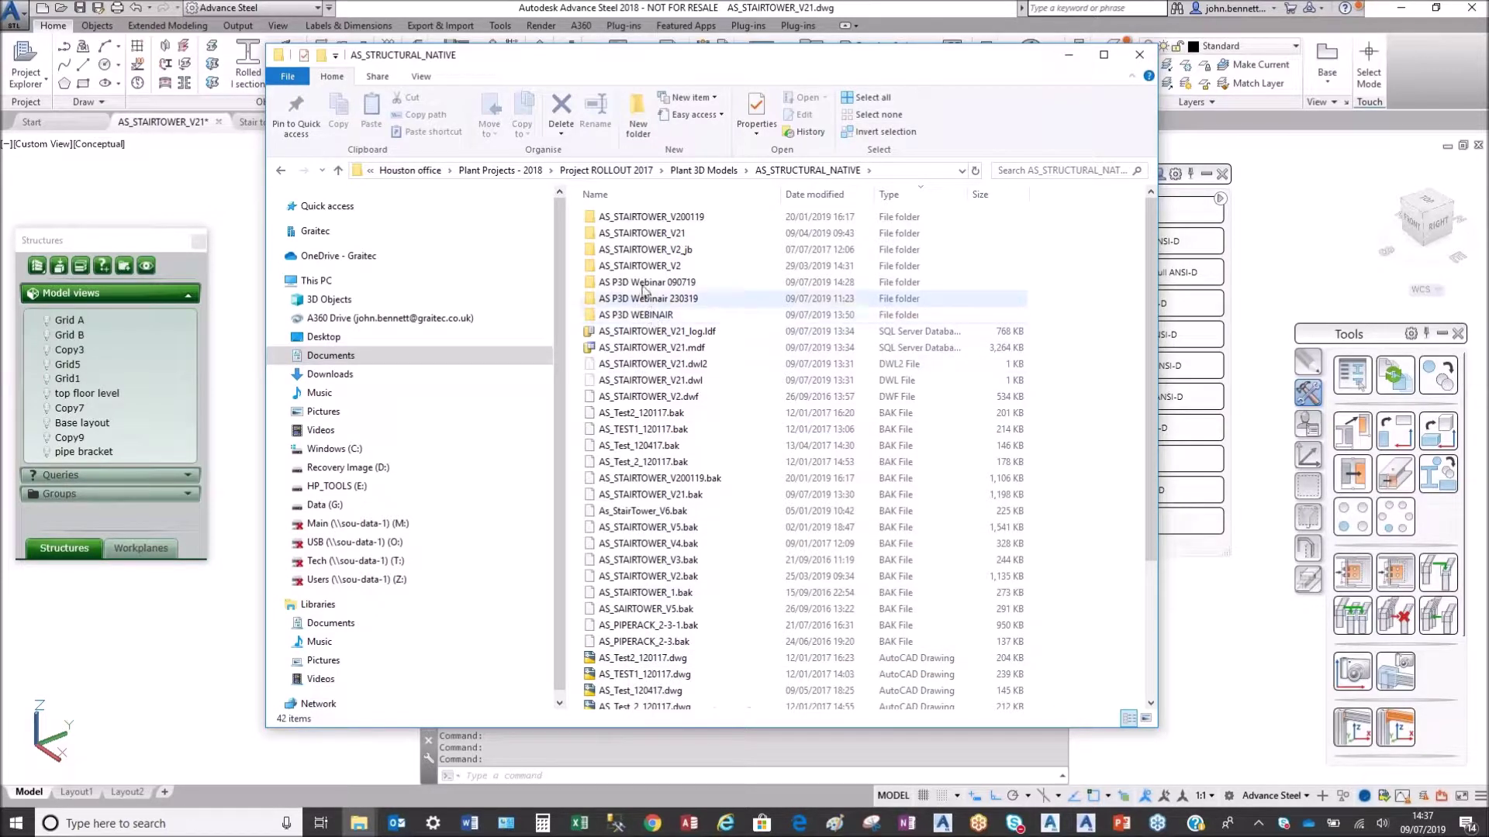
{"action": "left_click", "coordinate": [722, 173]}
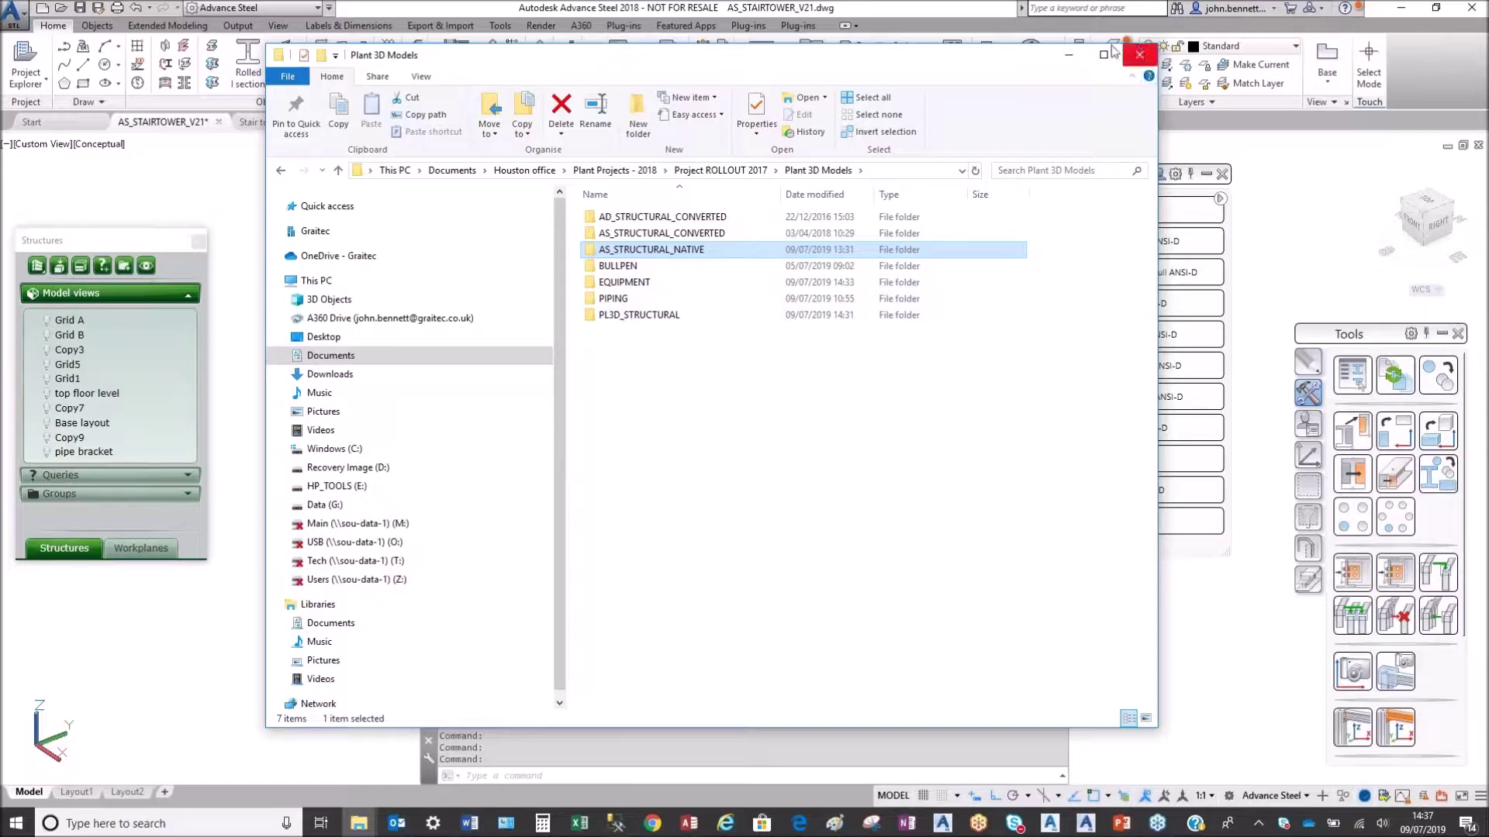
{"action": "left_click", "coordinate": [1066, 59]}
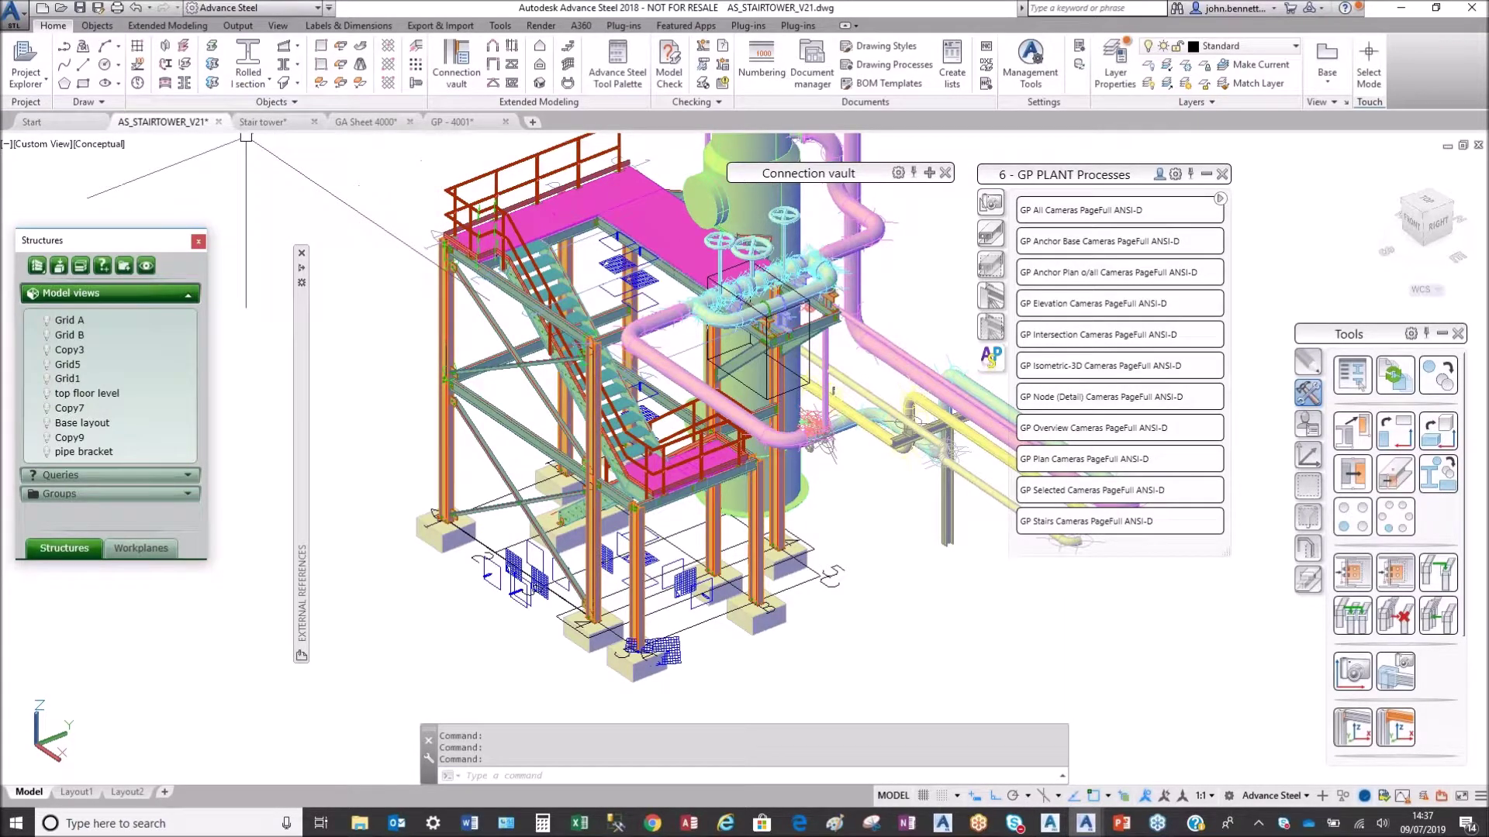
Step: Close the AS_STAIRTOWER_V21 model and the GP - 4001 and GA Sheet 4000 drawings, saving the changes to both sheets
{"action": "left_click", "coordinate": [219, 124]}
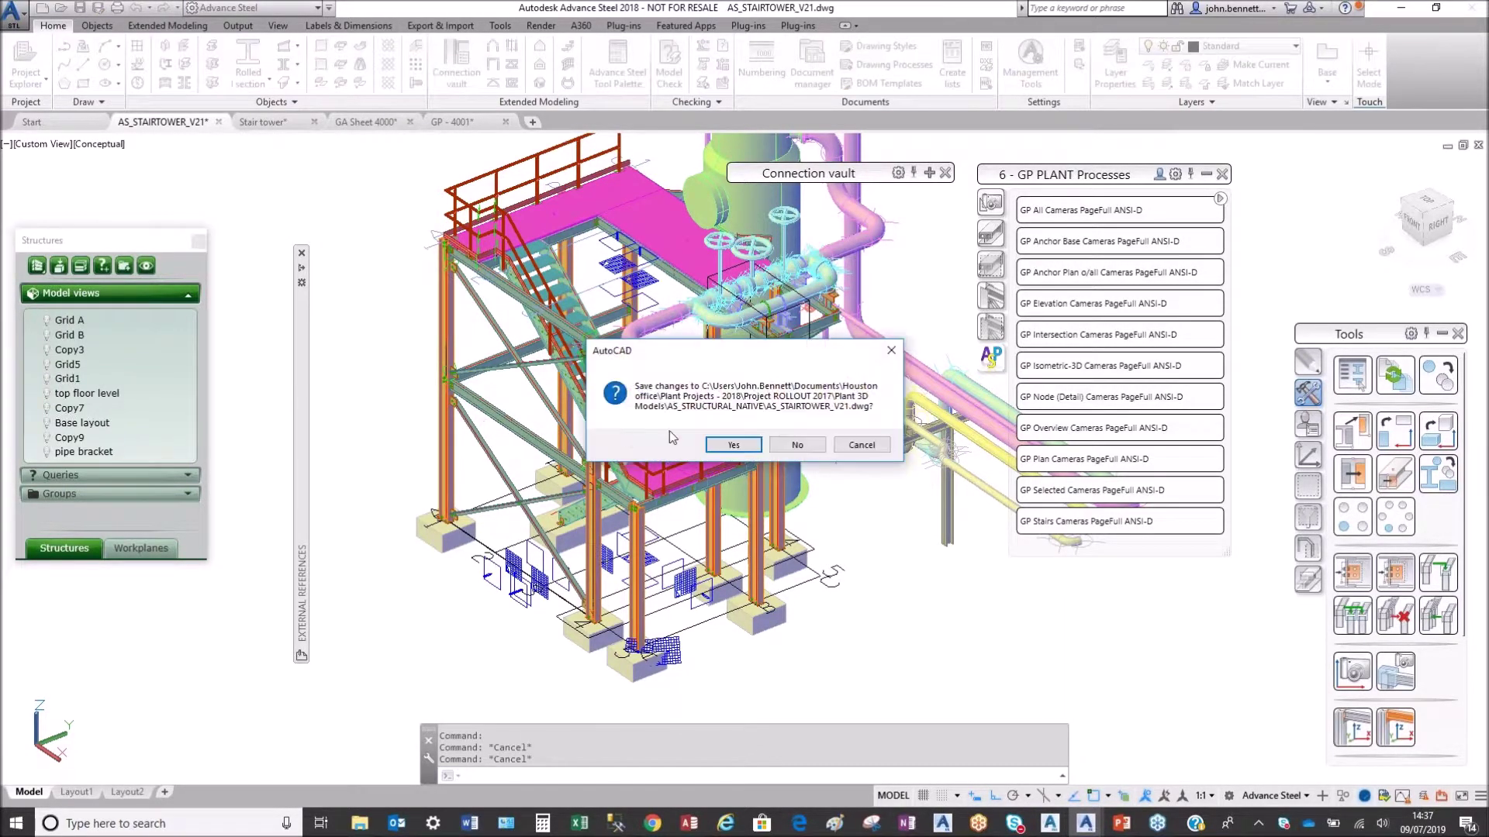
{"action": "key", "text": "Escape"}
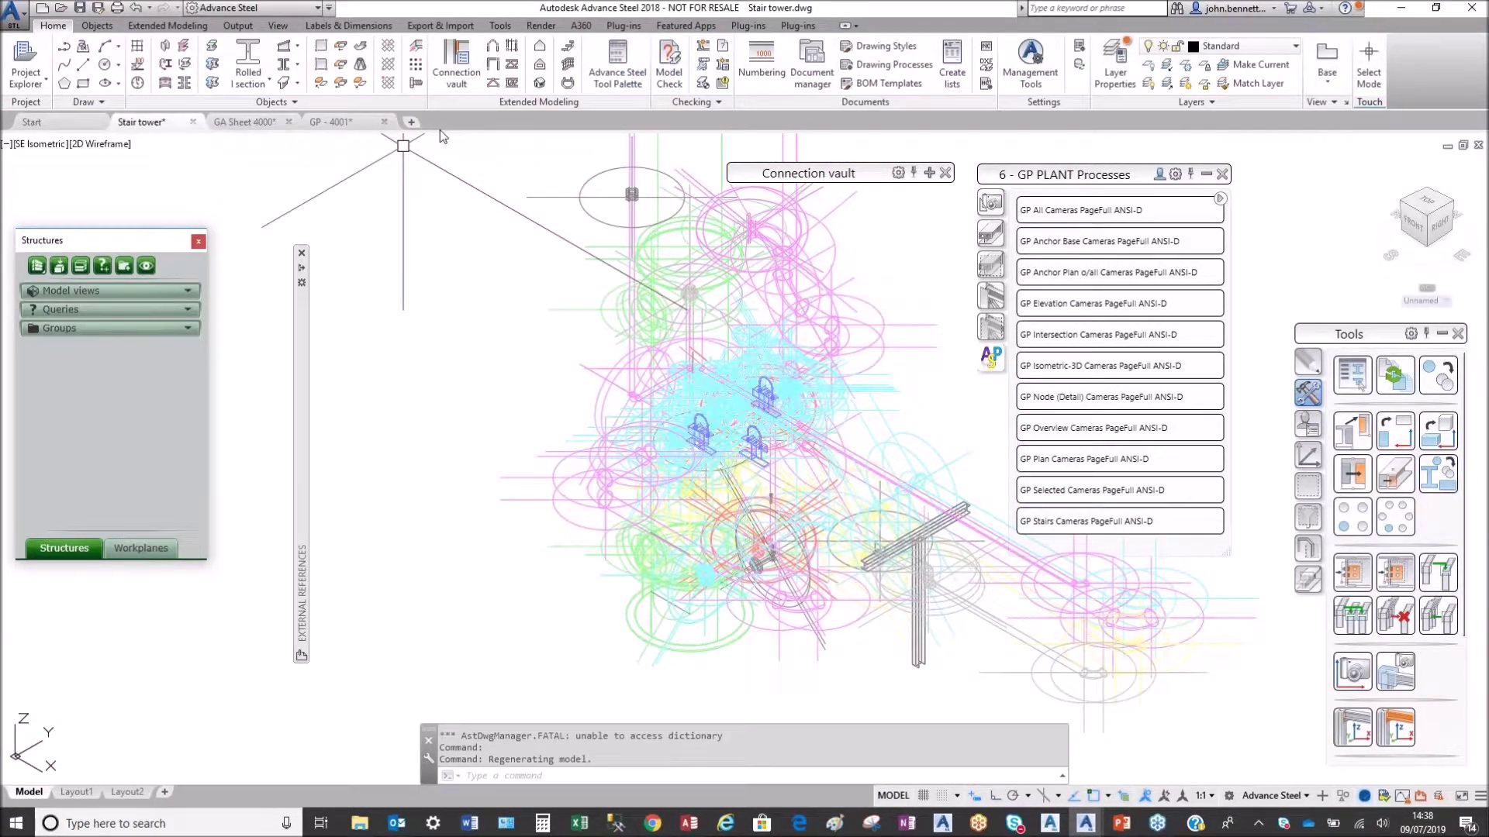
{"action": "left_click", "coordinate": [368, 124]}
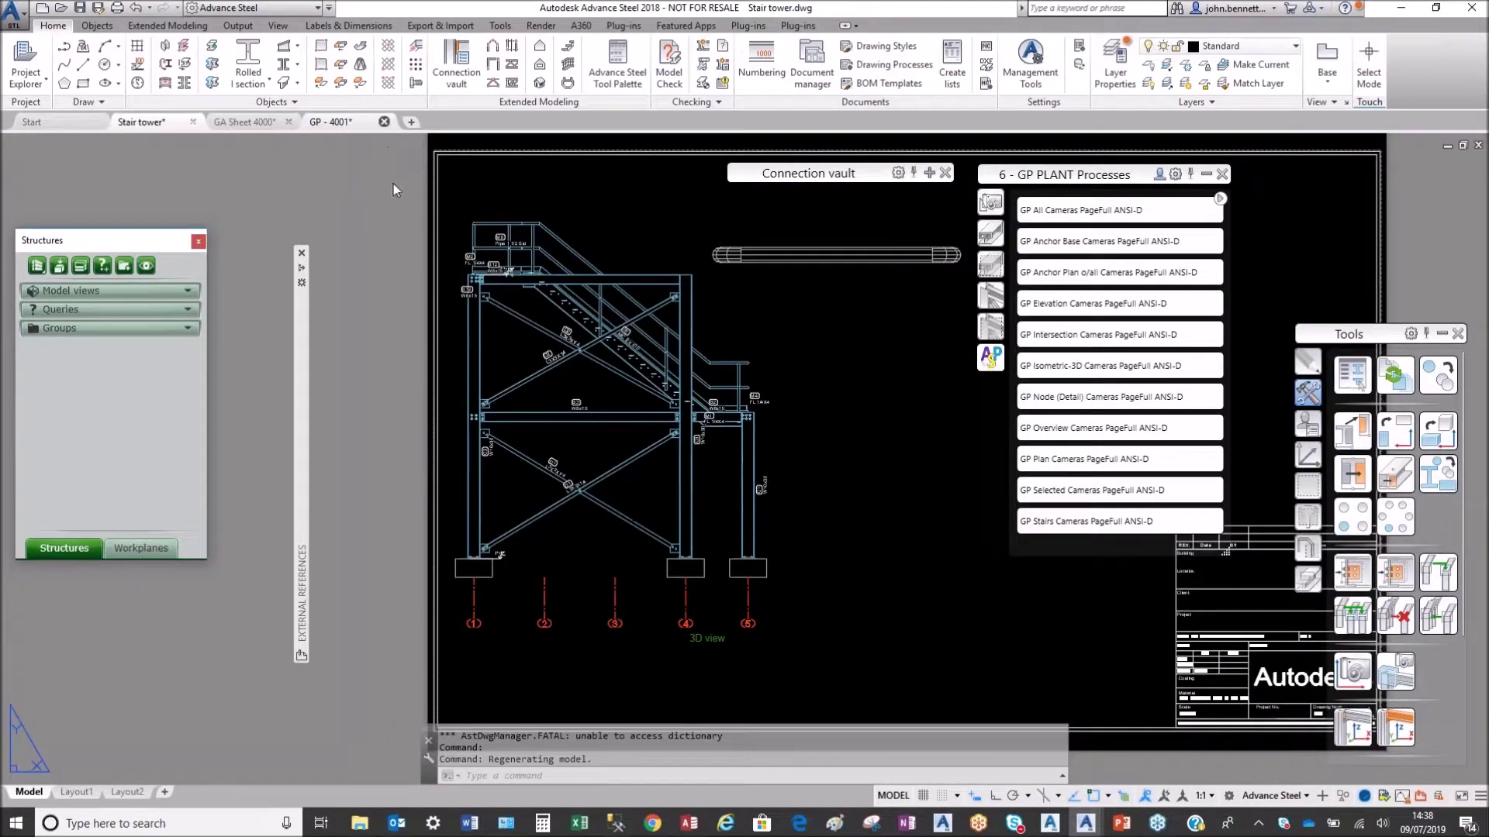
{"action": "left_click", "coordinate": [721, 449]}
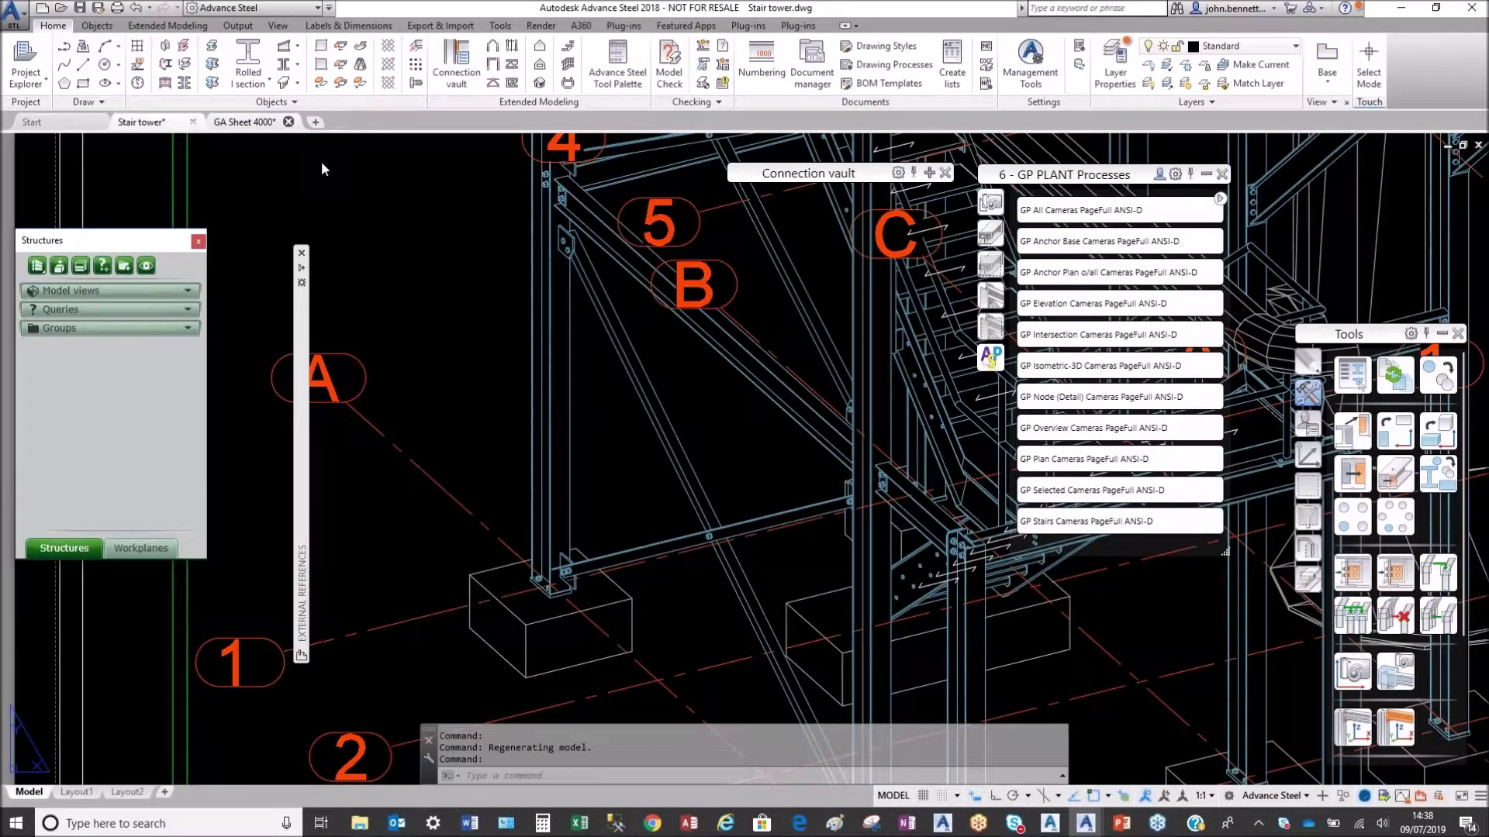
{"action": "left_click", "coordinate": [289, 121]}
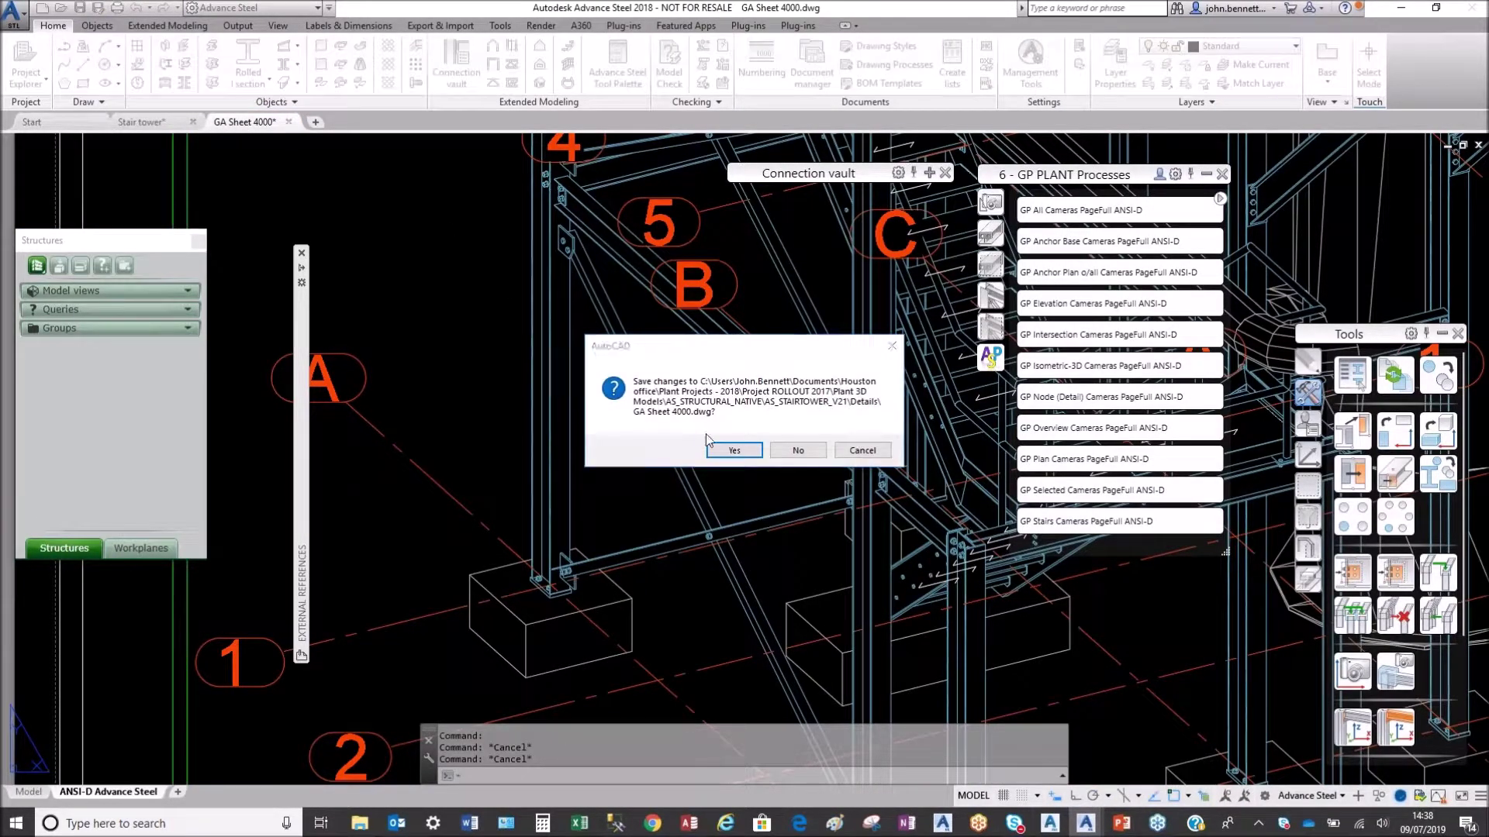
{"action": "left_click", "coordinate": [713, 448]}
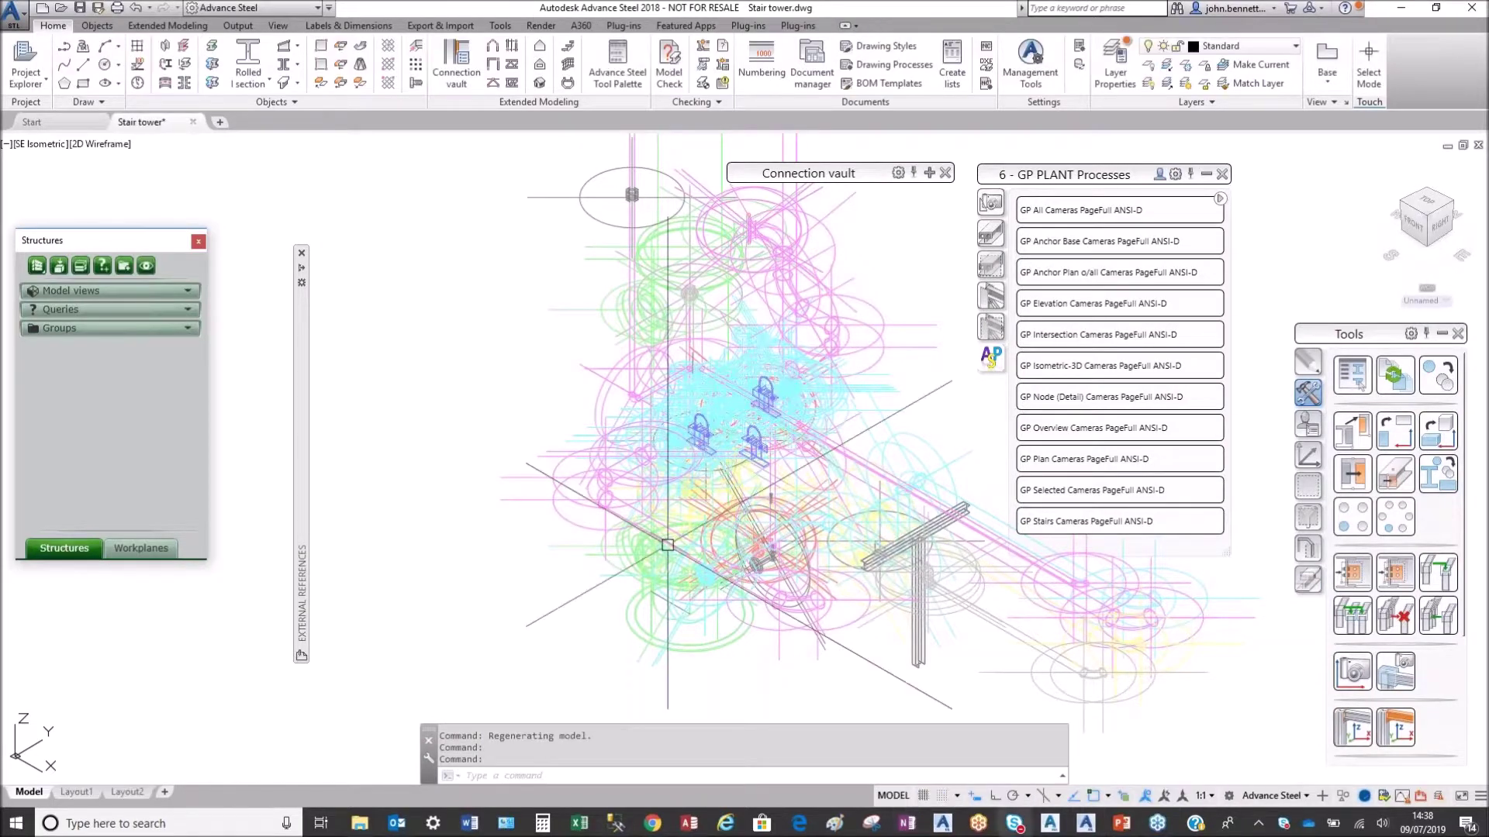
Step: Switch to AutoCAD Plant 3D with the Webinair 090719_01 pipe rack model and bring its structure into view
{"action": "mouse_move", "coordinate": [1049, 828]}
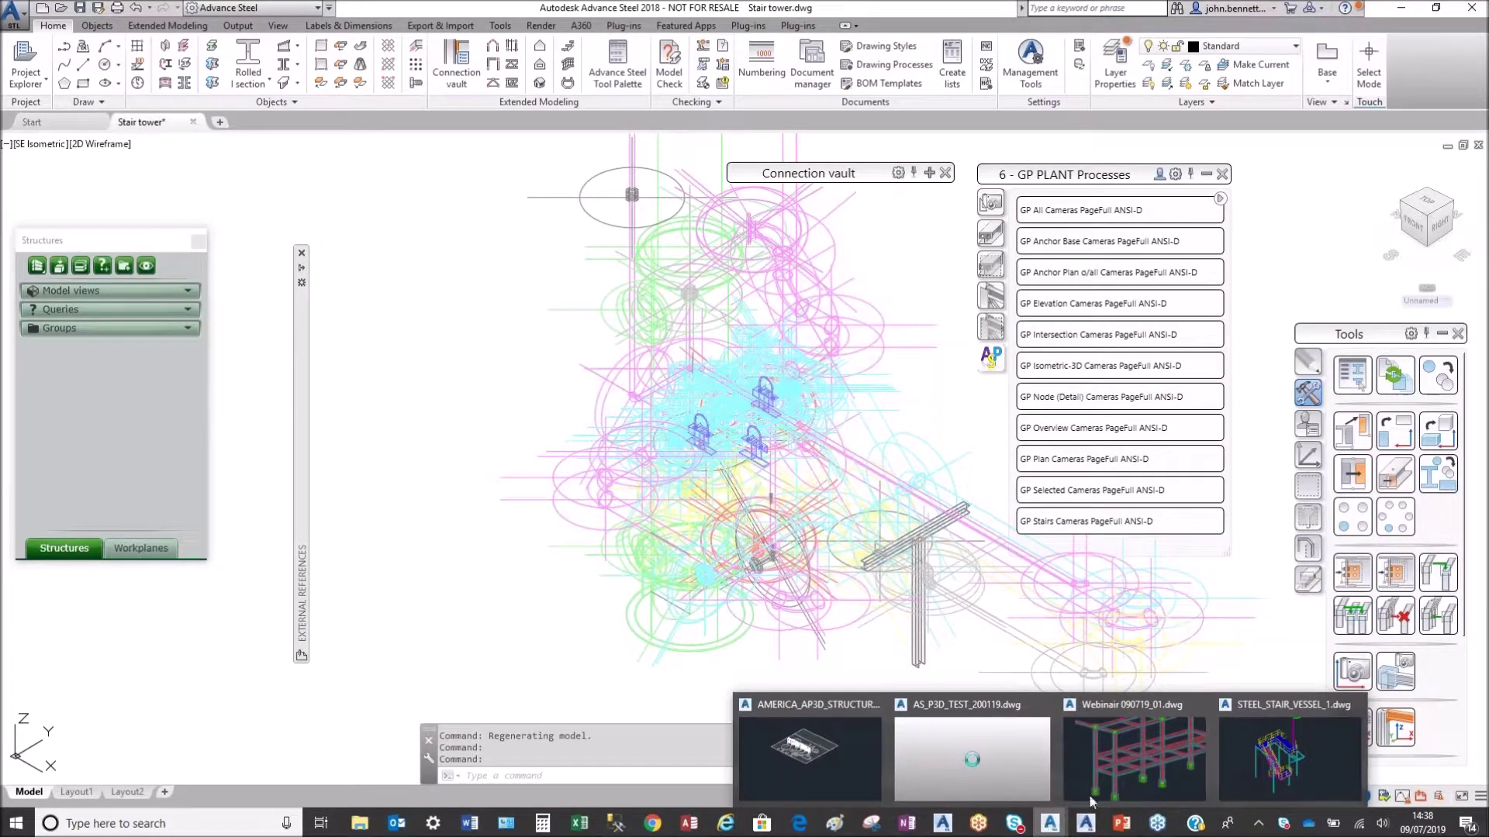
{"action": "left_click", "coordinate": [1152, 756]}
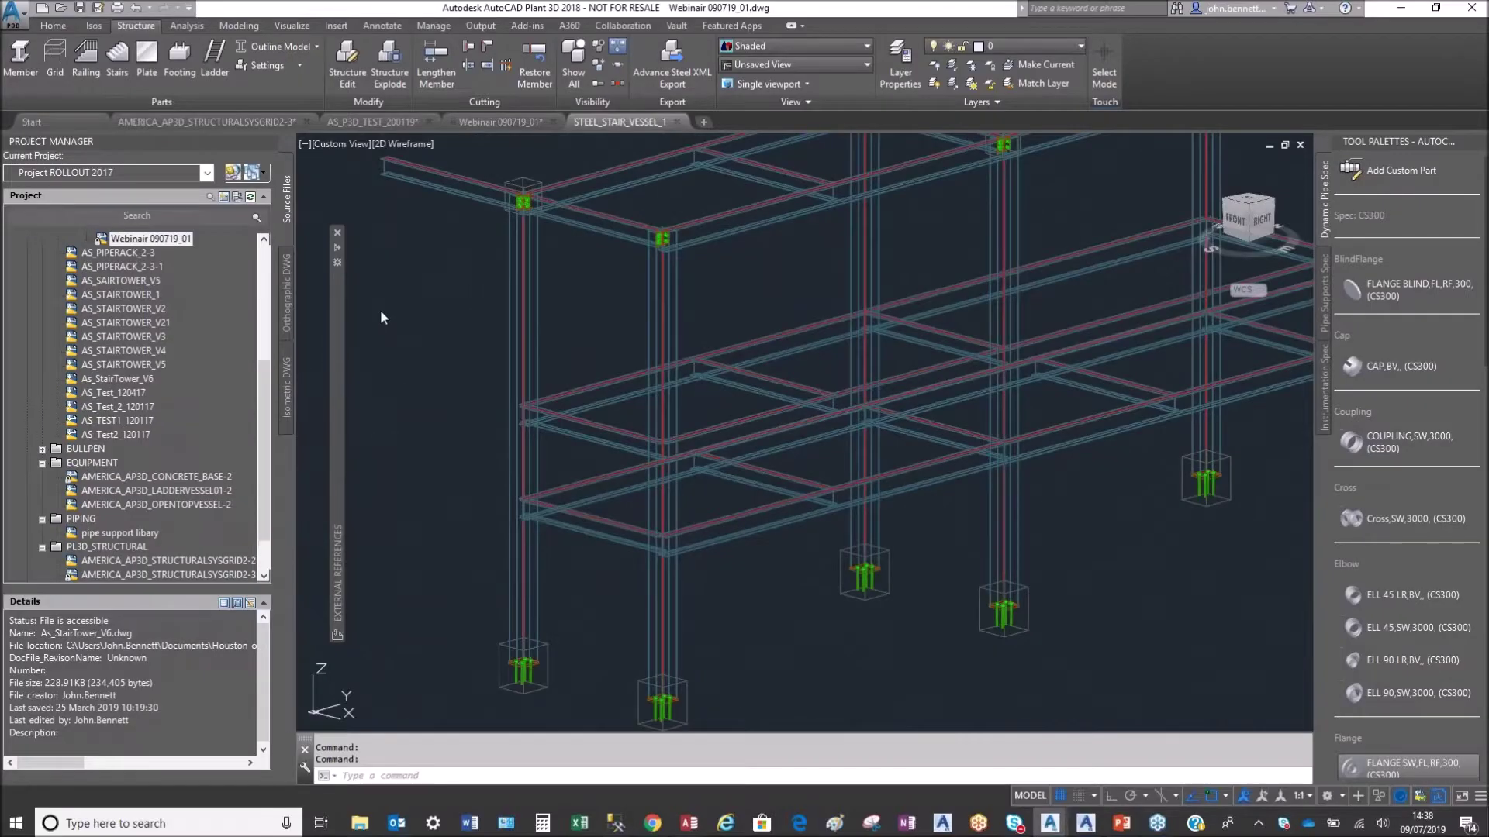
{"action": "scroll", "coordinate": [410, 297], "scroll_direction": "down", "scroll_amount": 3}
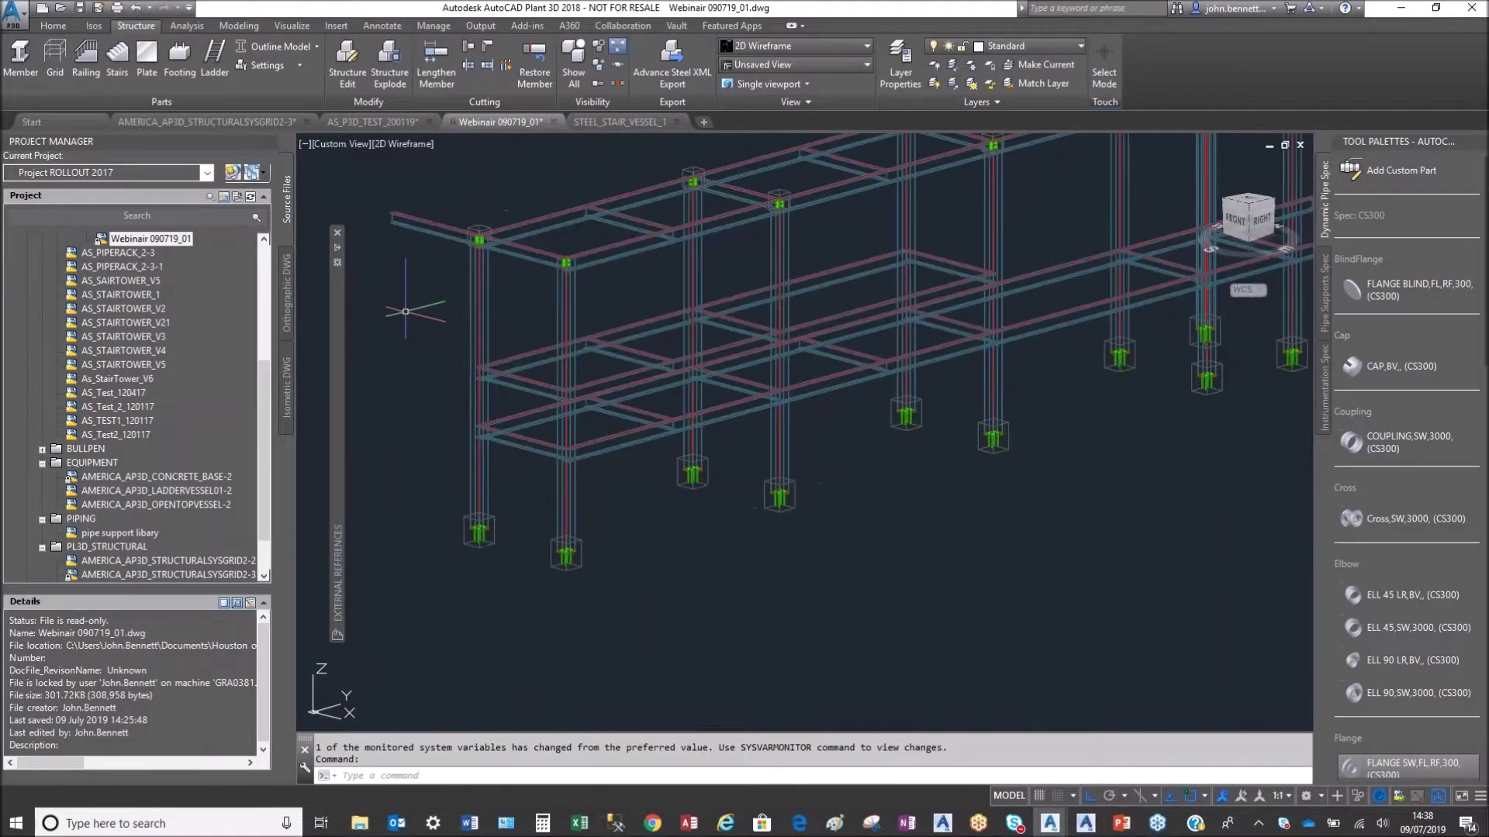
{"action": "left_click", "coordinate": [52, 26]}
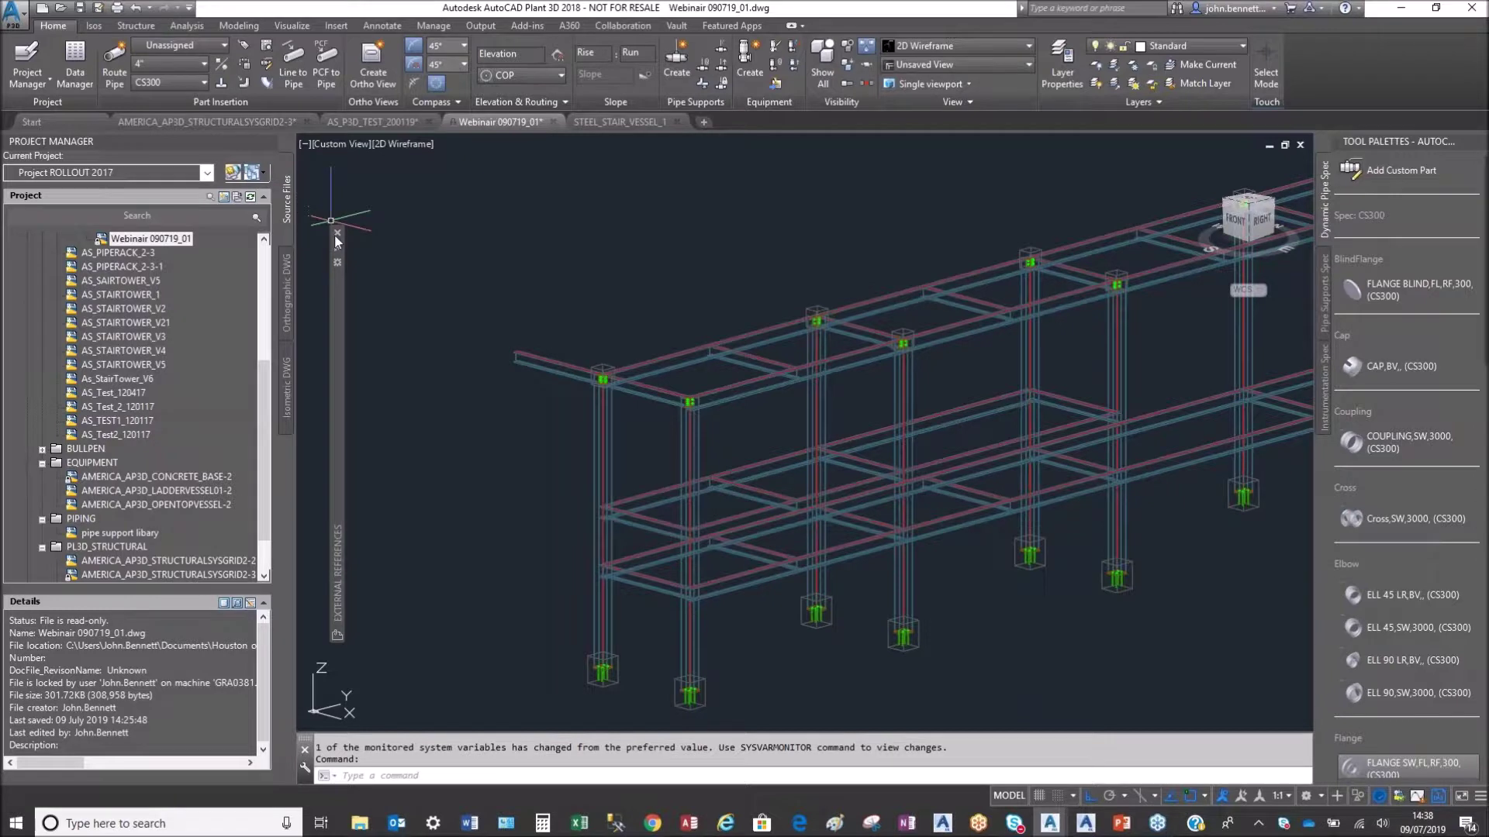
{"action": "mouse_move", "coordinate": [335, 256]}
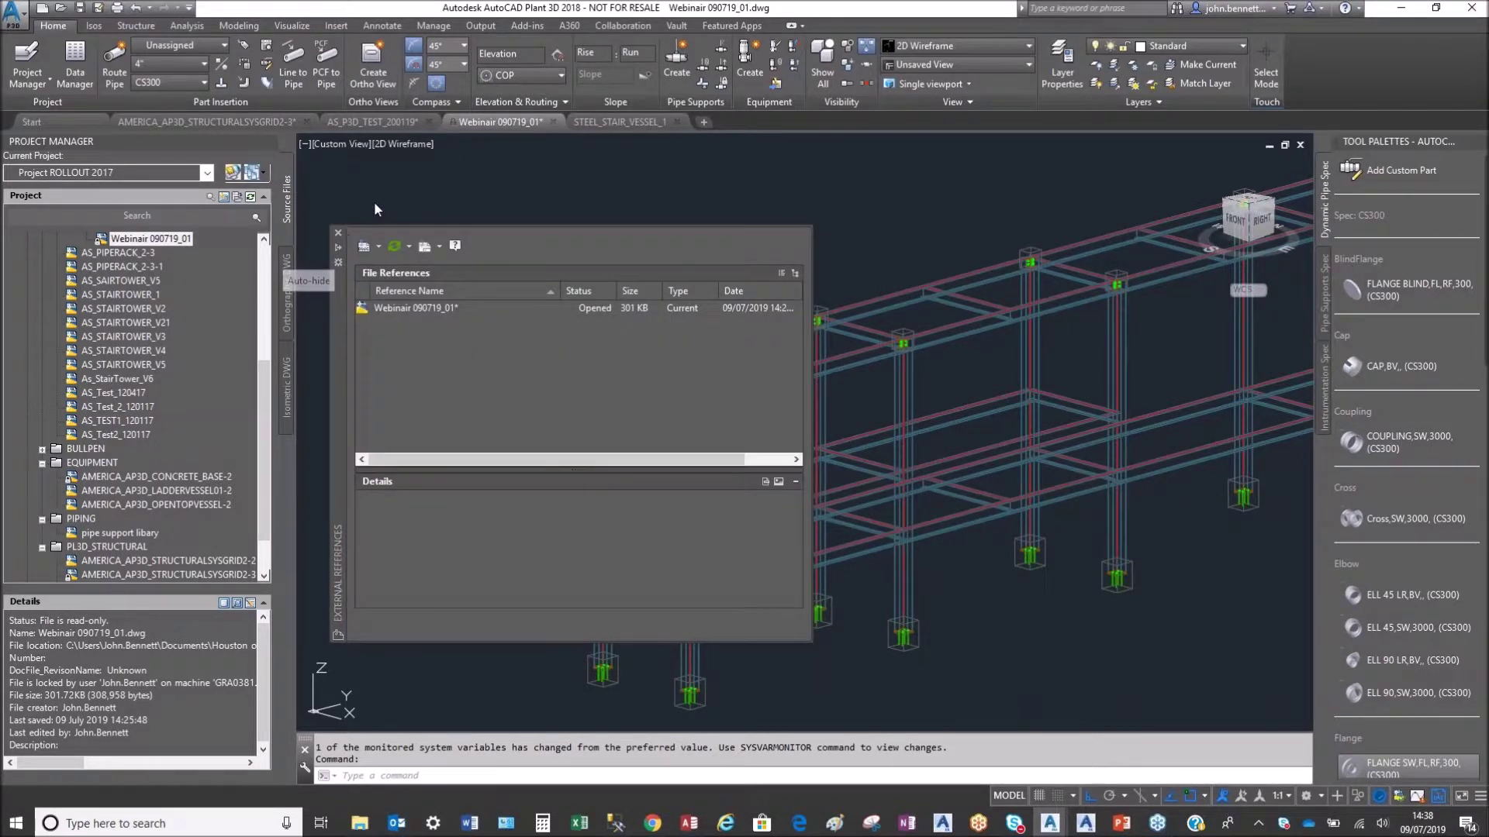
Step: Create a new orthographic drawing named "Webinair test dwg" in the project's Webinar-prep folder
{"action": "left_click", "coordinate": [287, 311]}
{"action": "left_click", "coordinate": [28, 255]}
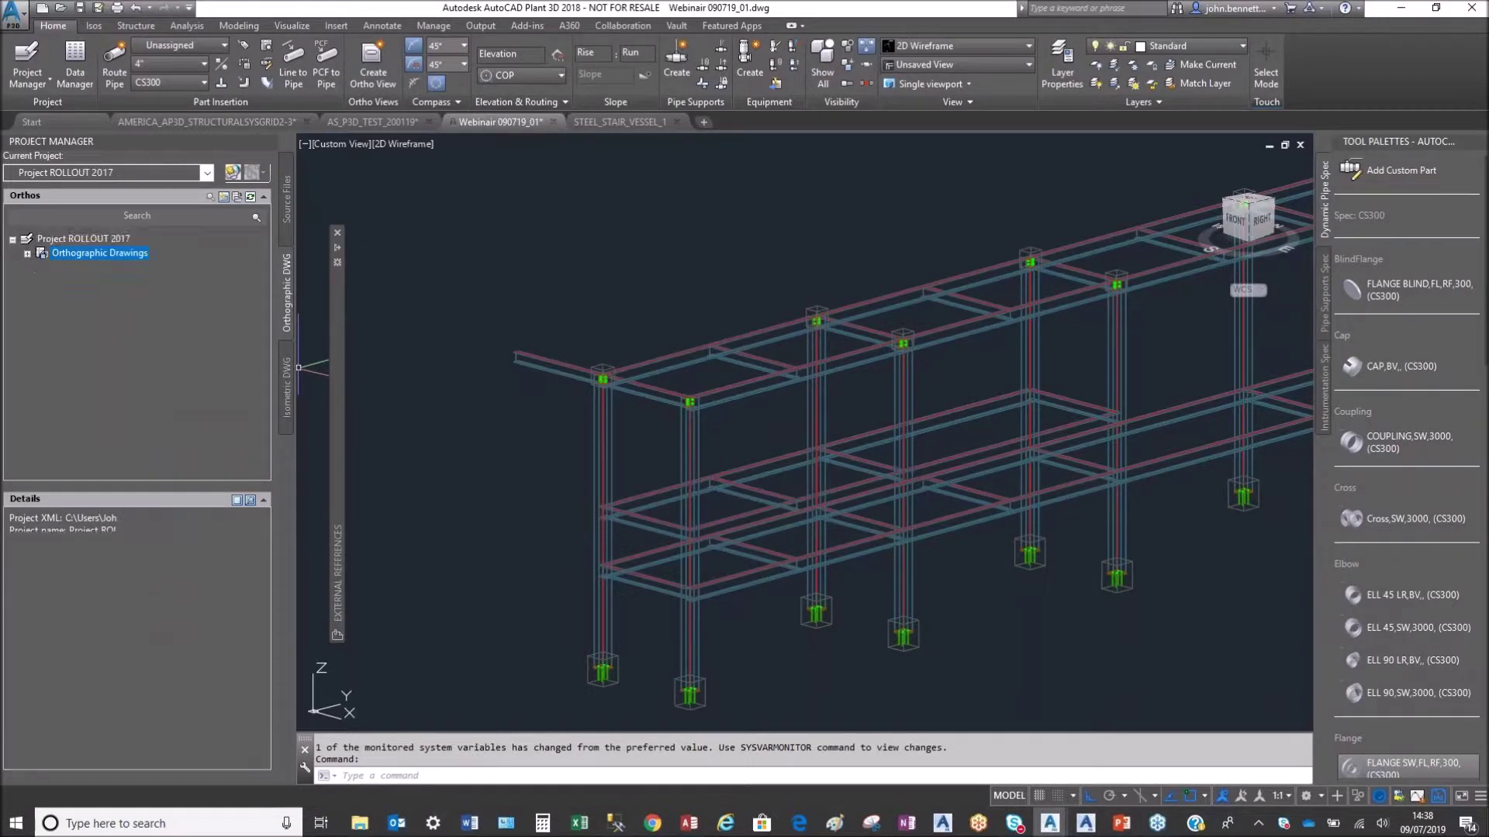
{"action": "left_click", "coordinate": [92, 254]}
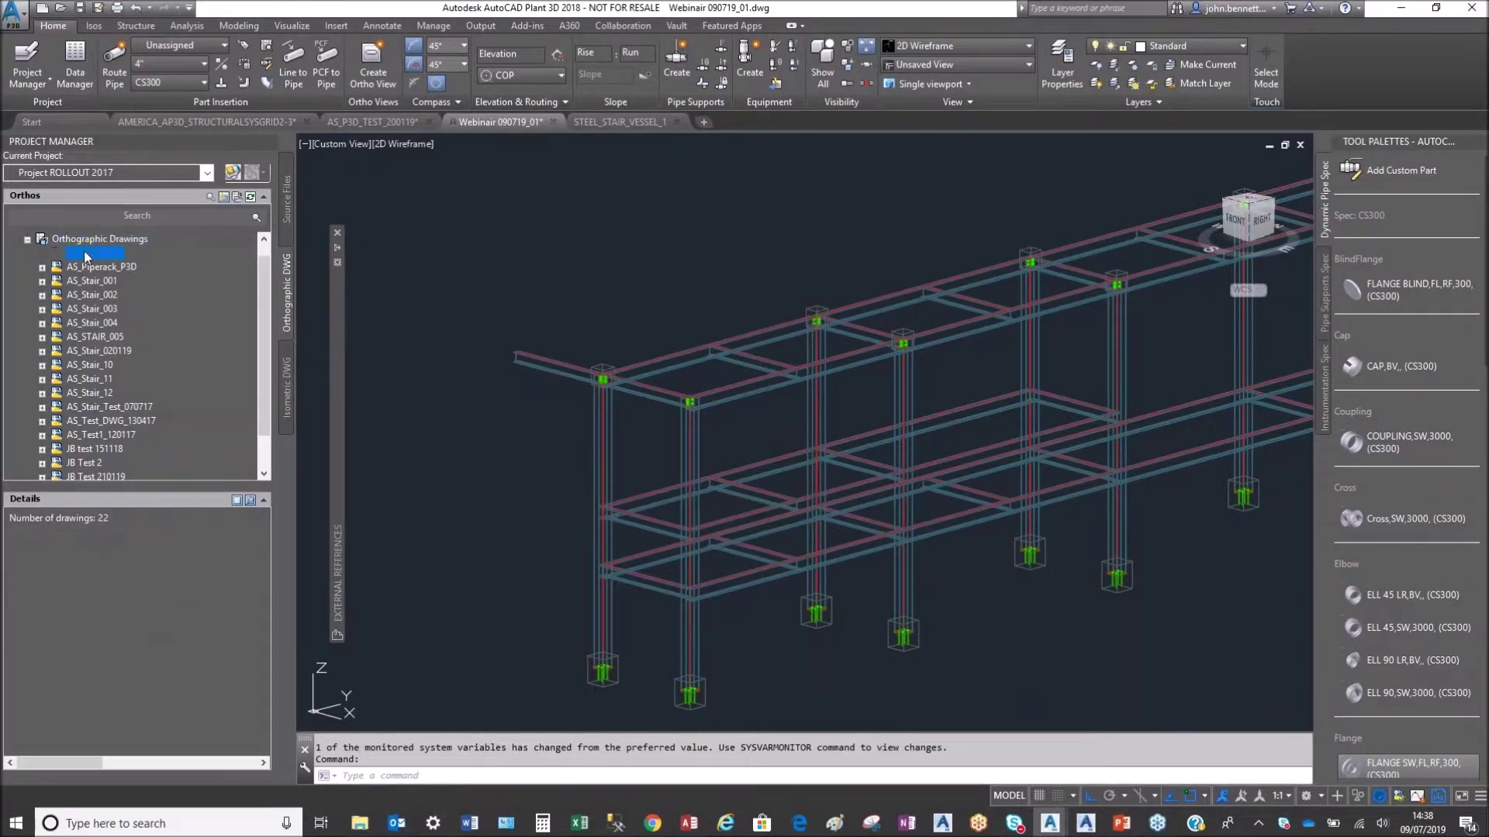
{"action": "right_click", "coordinate": [93, 255]}
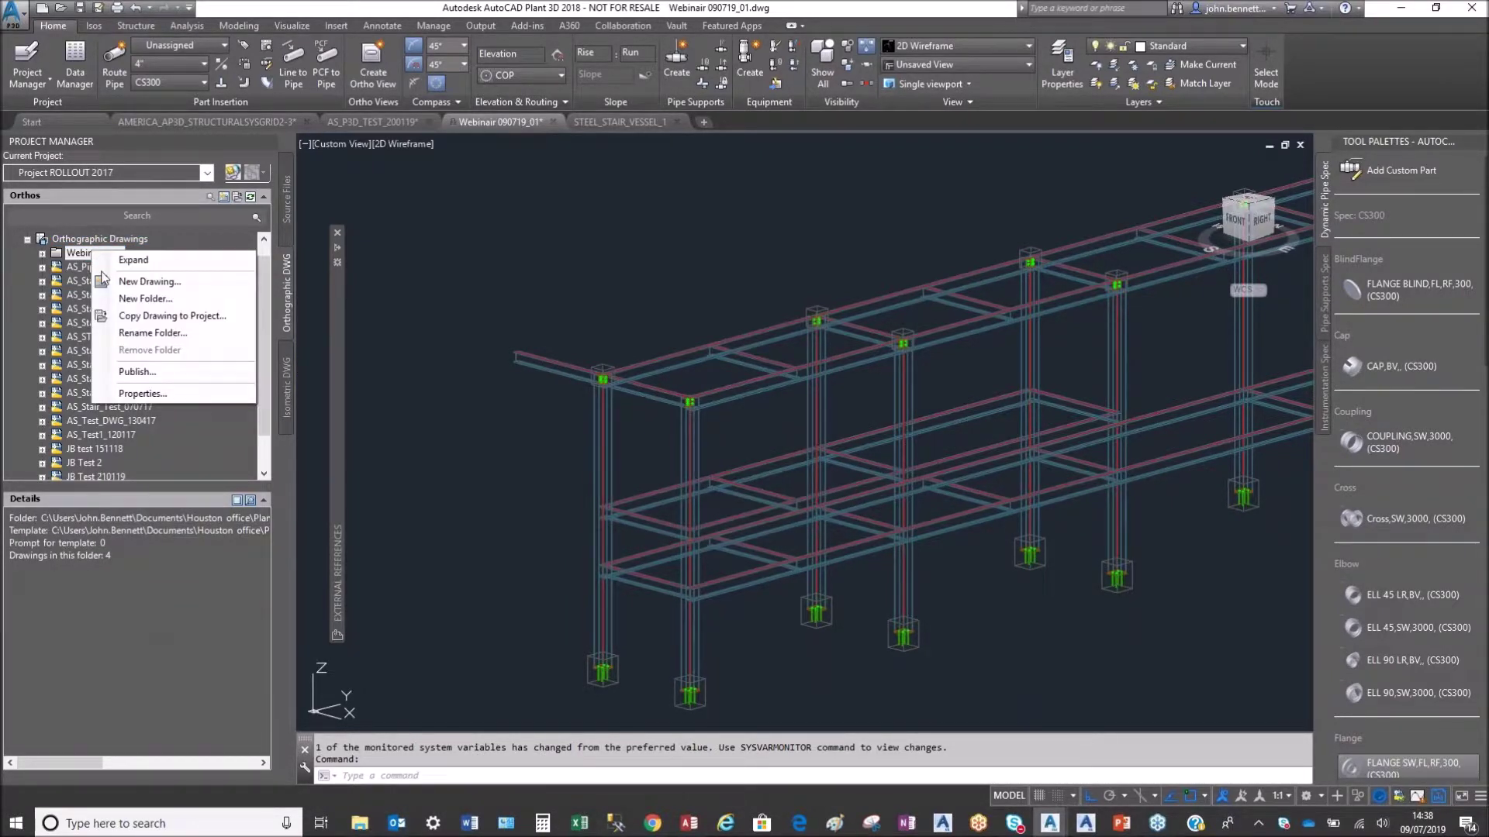
{"action": "left_click", "coordinate": [109, 281]}
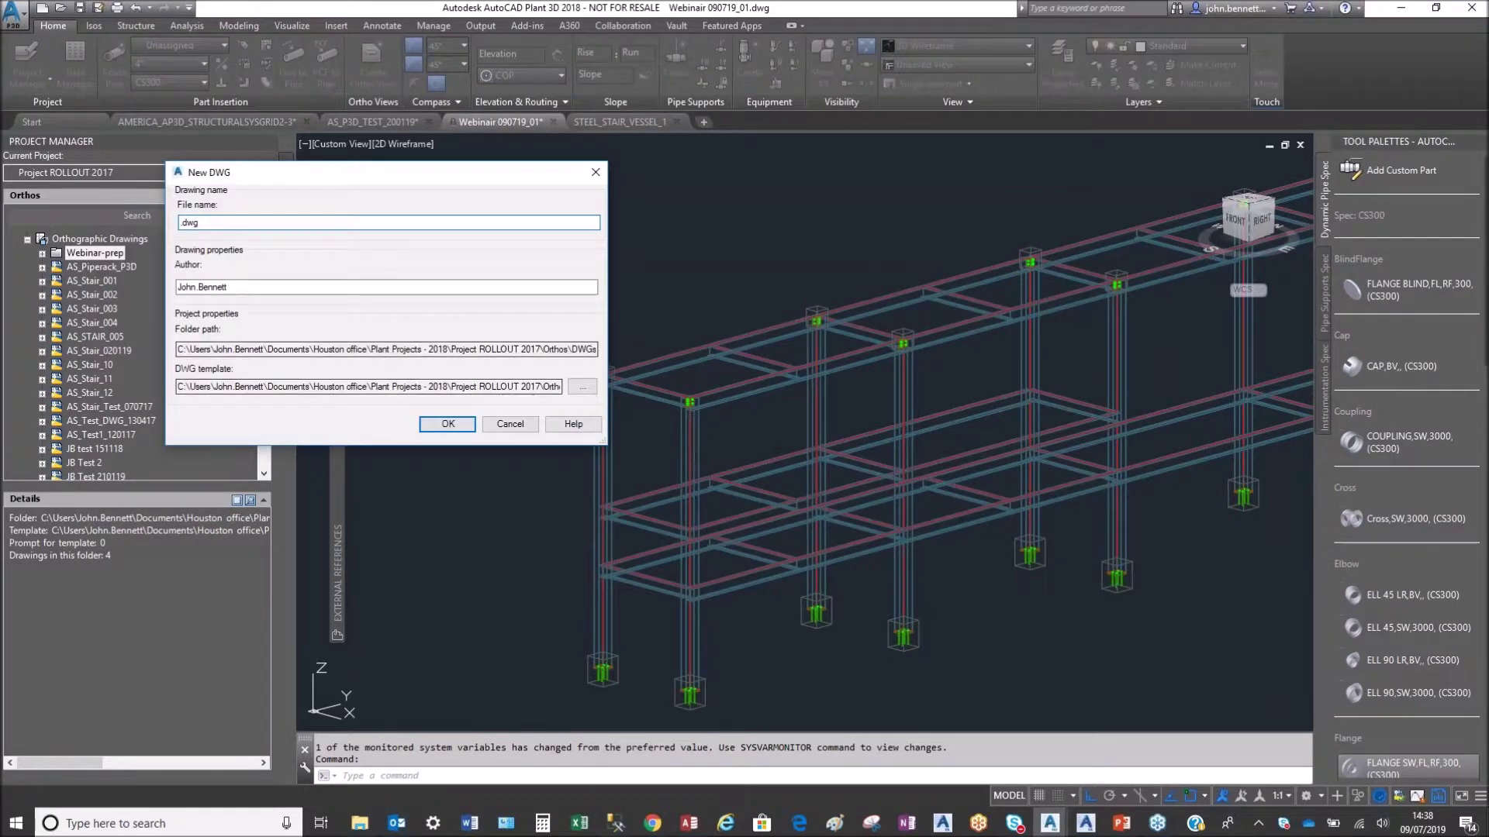
{"action": "type", "text": "Webinair test dwg"}
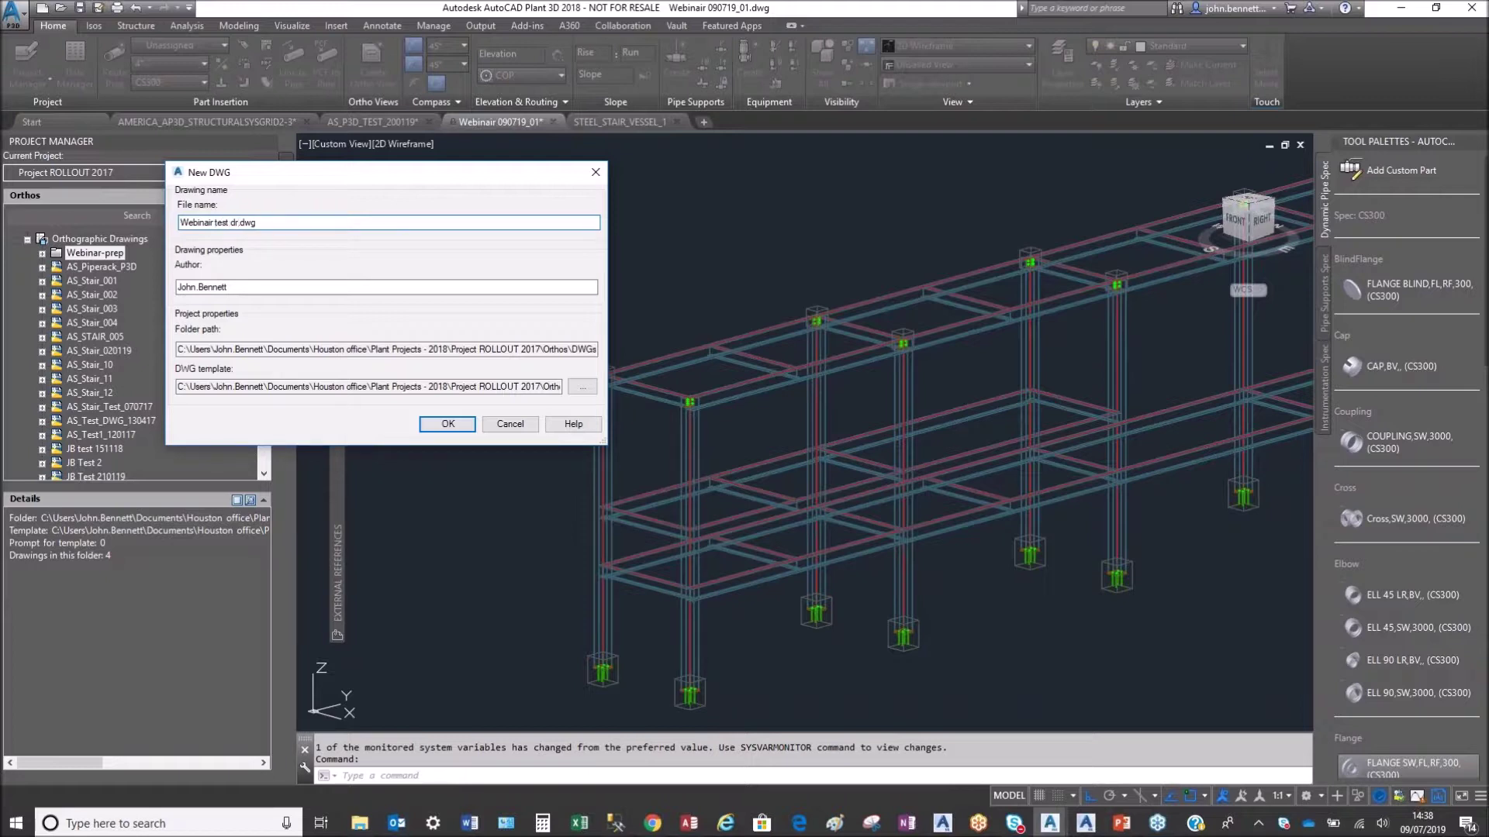
{"action": "left_click", "coordinate": [447, 426]}
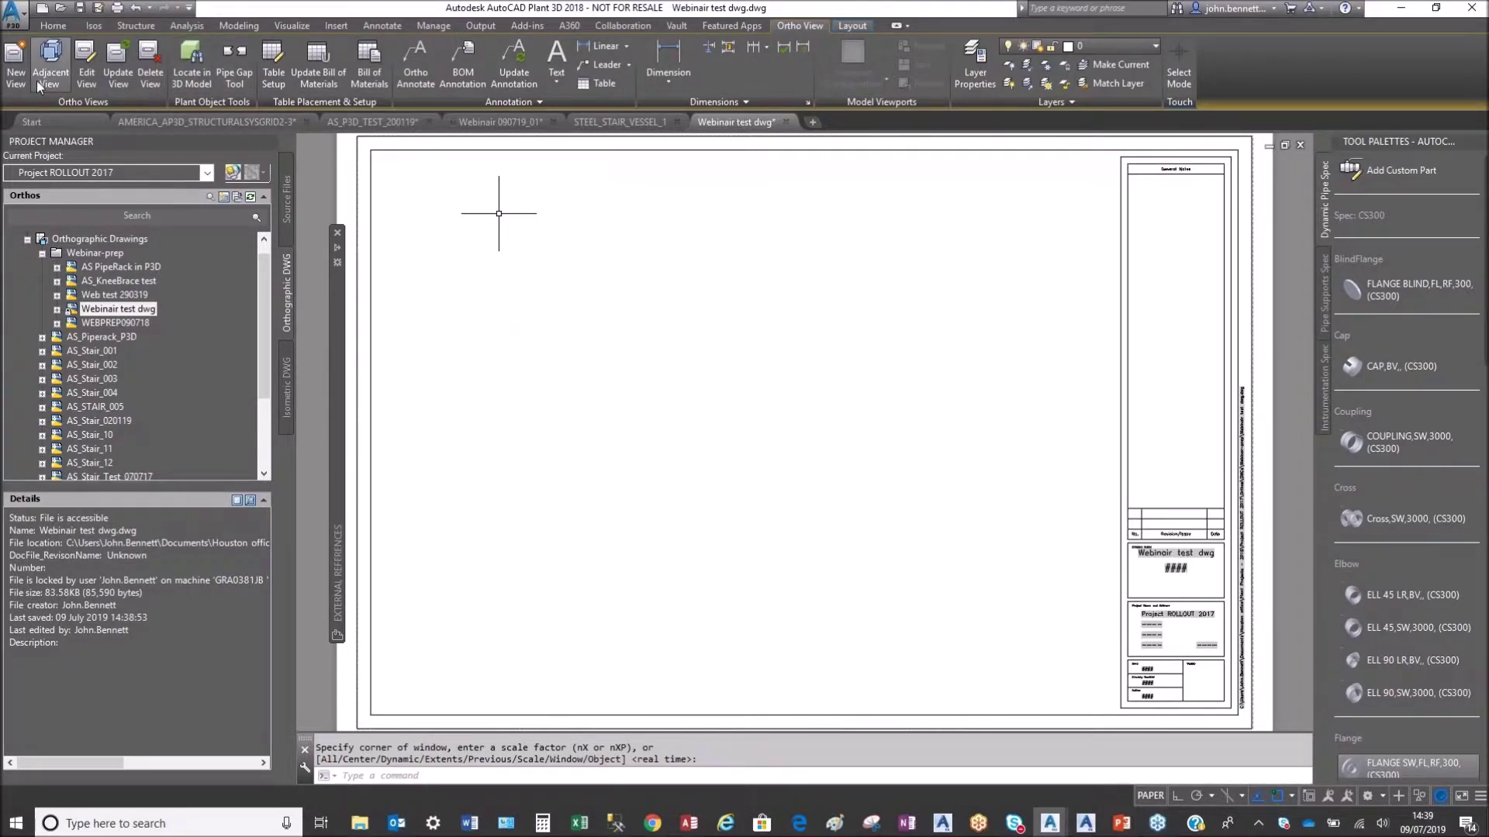
Step: Start a new ortho view referencing the AS_STAIRTOWER_V21 and AMERICA_AP3D_LADDERVESSEL01-2 models
{"action": "left_click", "coordinate": [16, 66]}
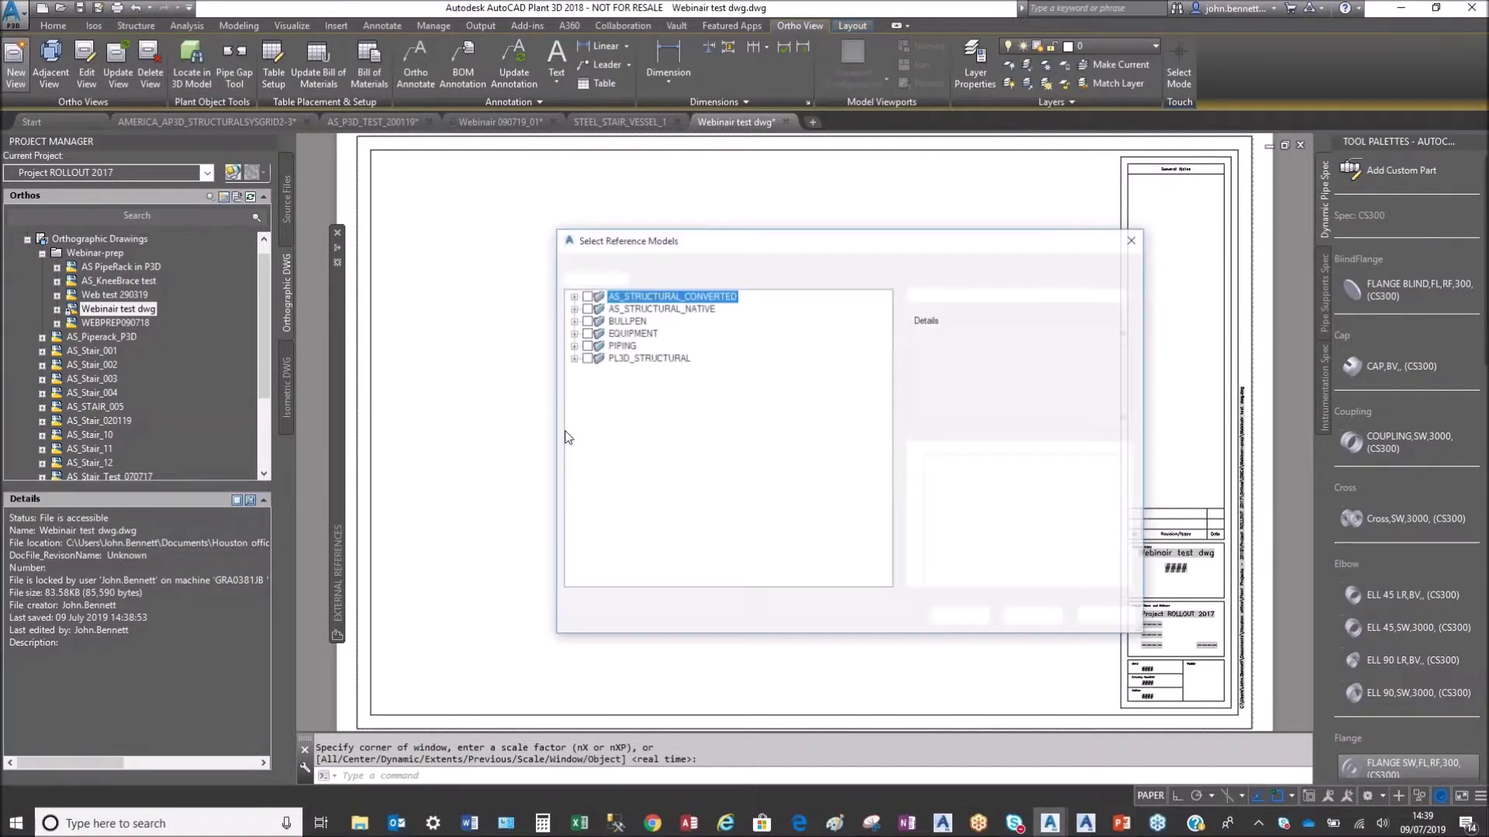
{"action": "left_click", "coordinate": [572, 309]}
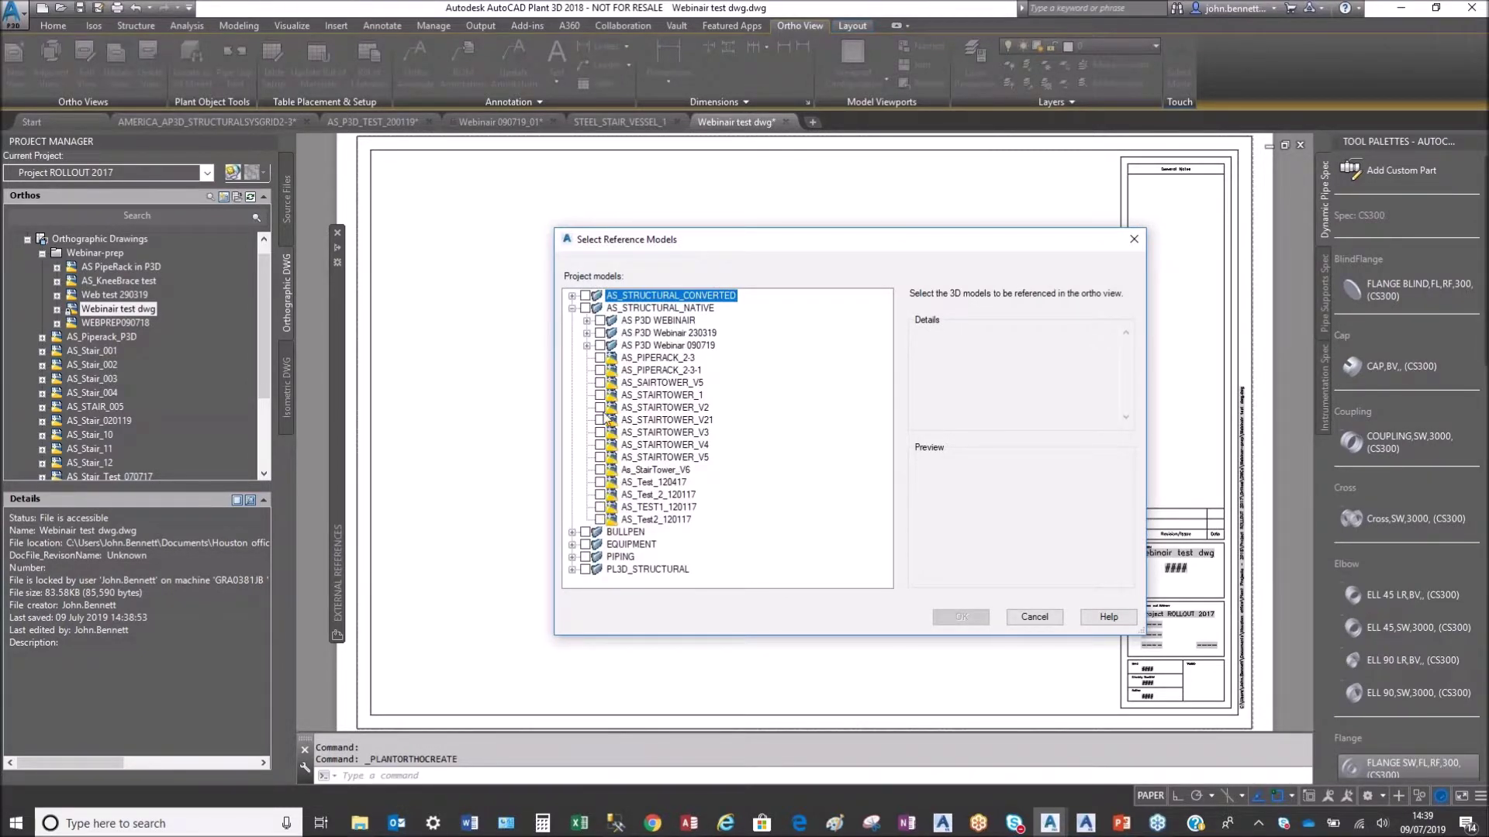
{"action": "left_click", "coordinate": [600, 420]}
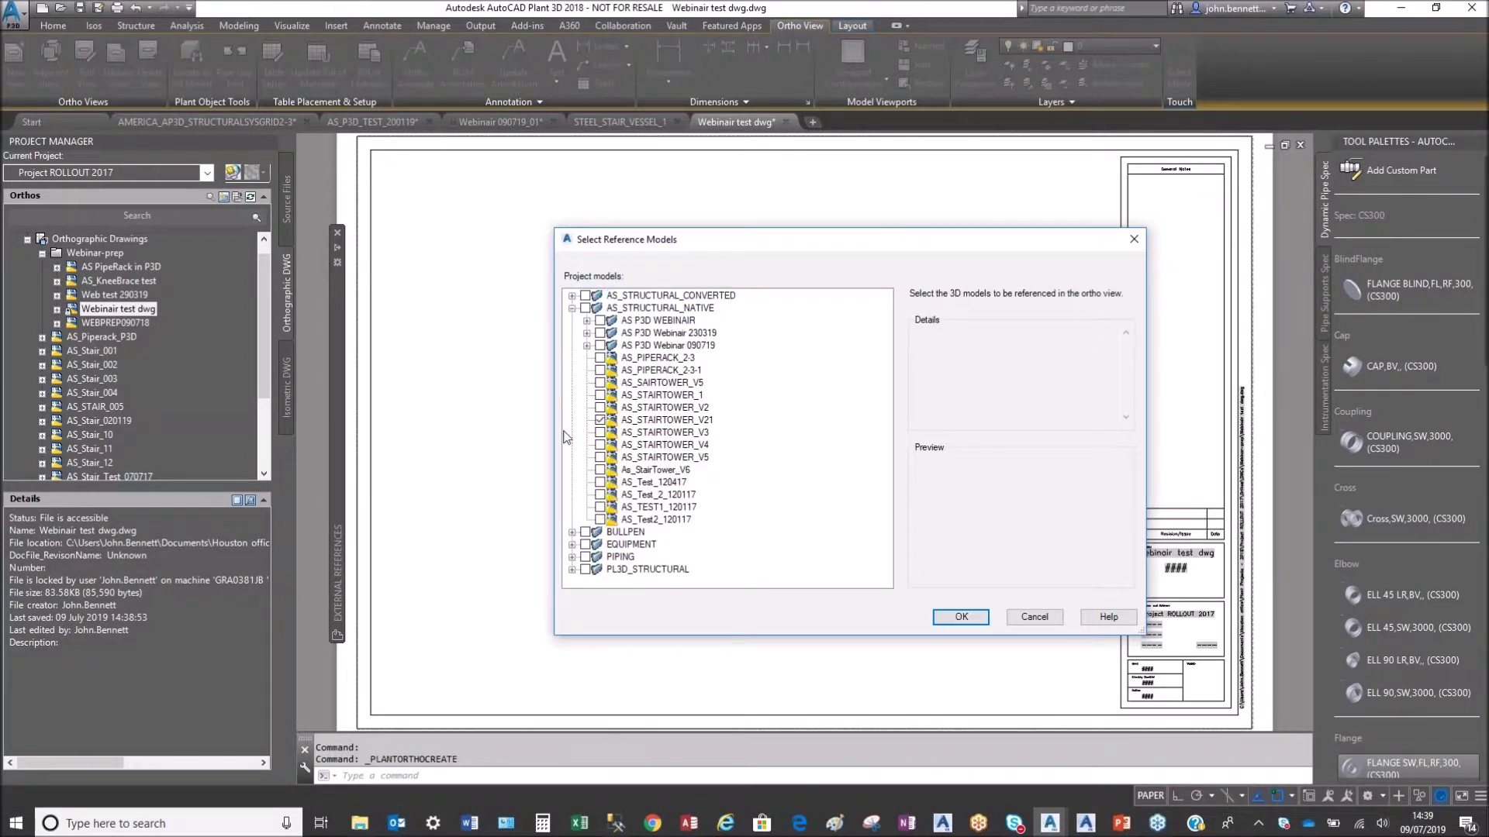
{"action": "left_click", "coordinate": [571, 544]}
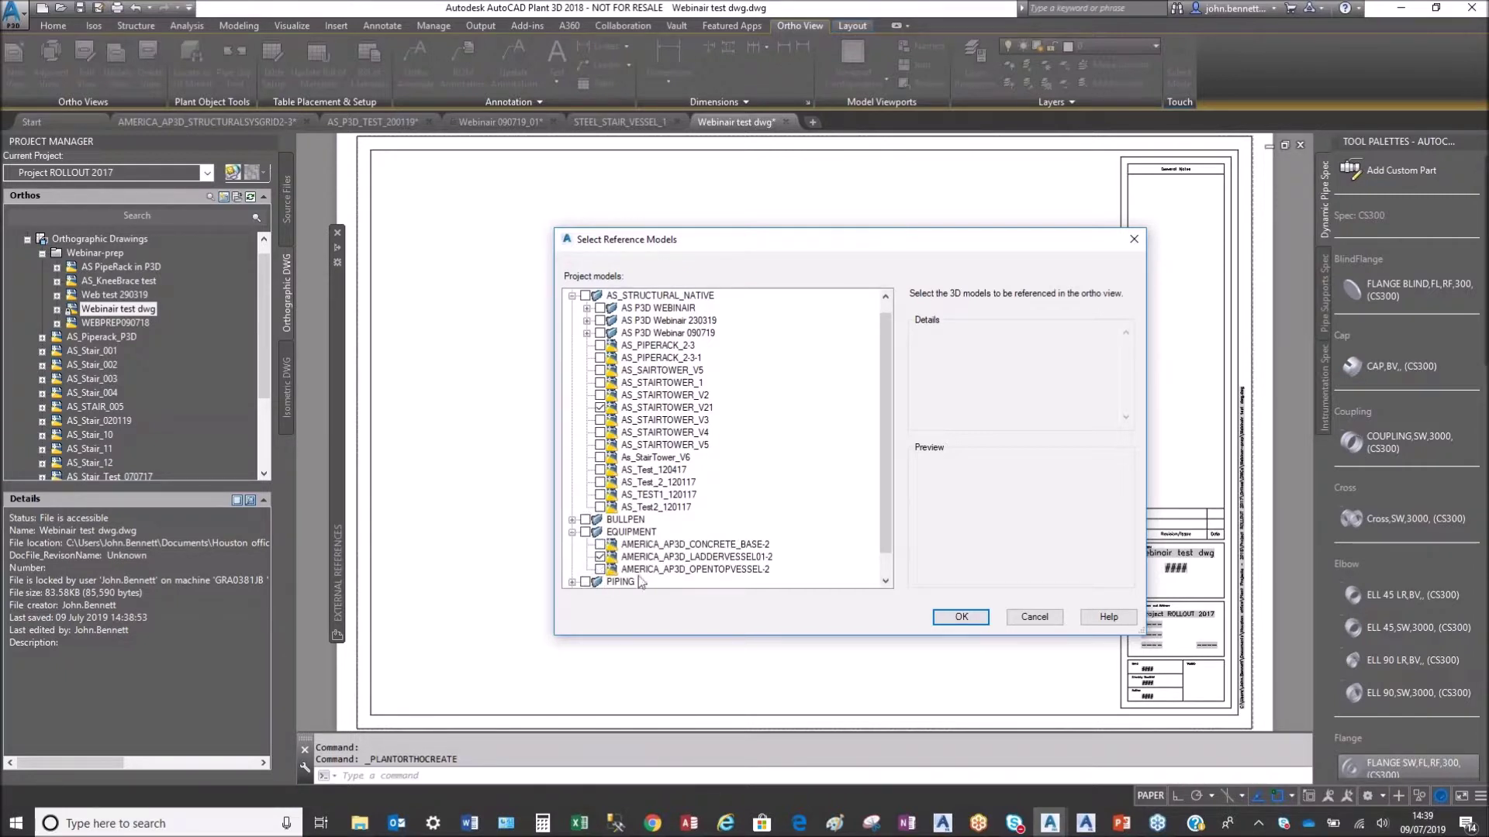
{"action": "left_click", "coordinate": [959, 618]}
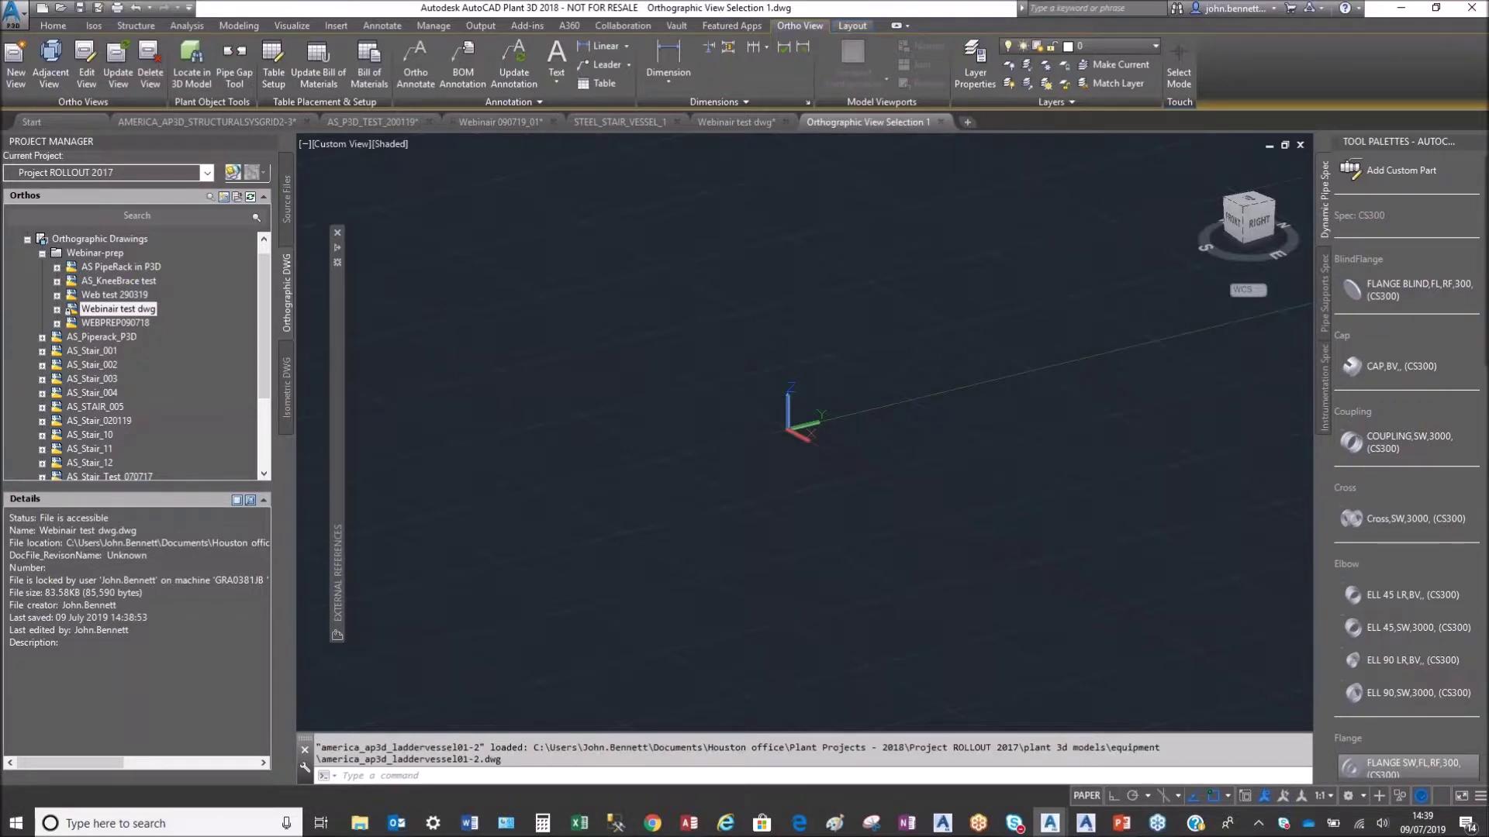
{"action": "key", "text": "Return"}
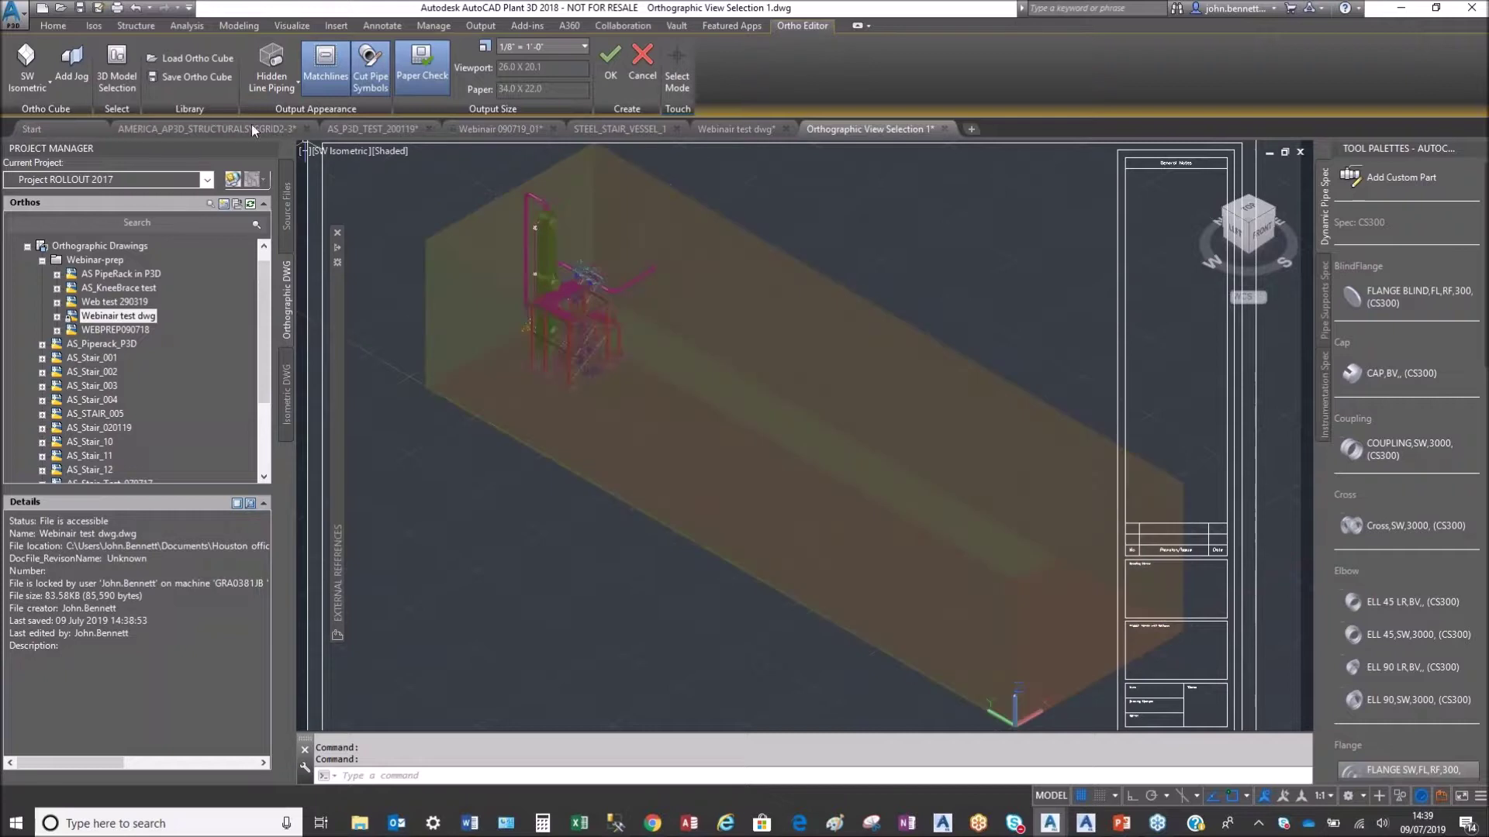
Step: Orient the ortho cube to the Right view direction
{"action": "left_click", "coordinate": [42, 85]}
{"action": "left_click", "coordinate": [12, 234]}
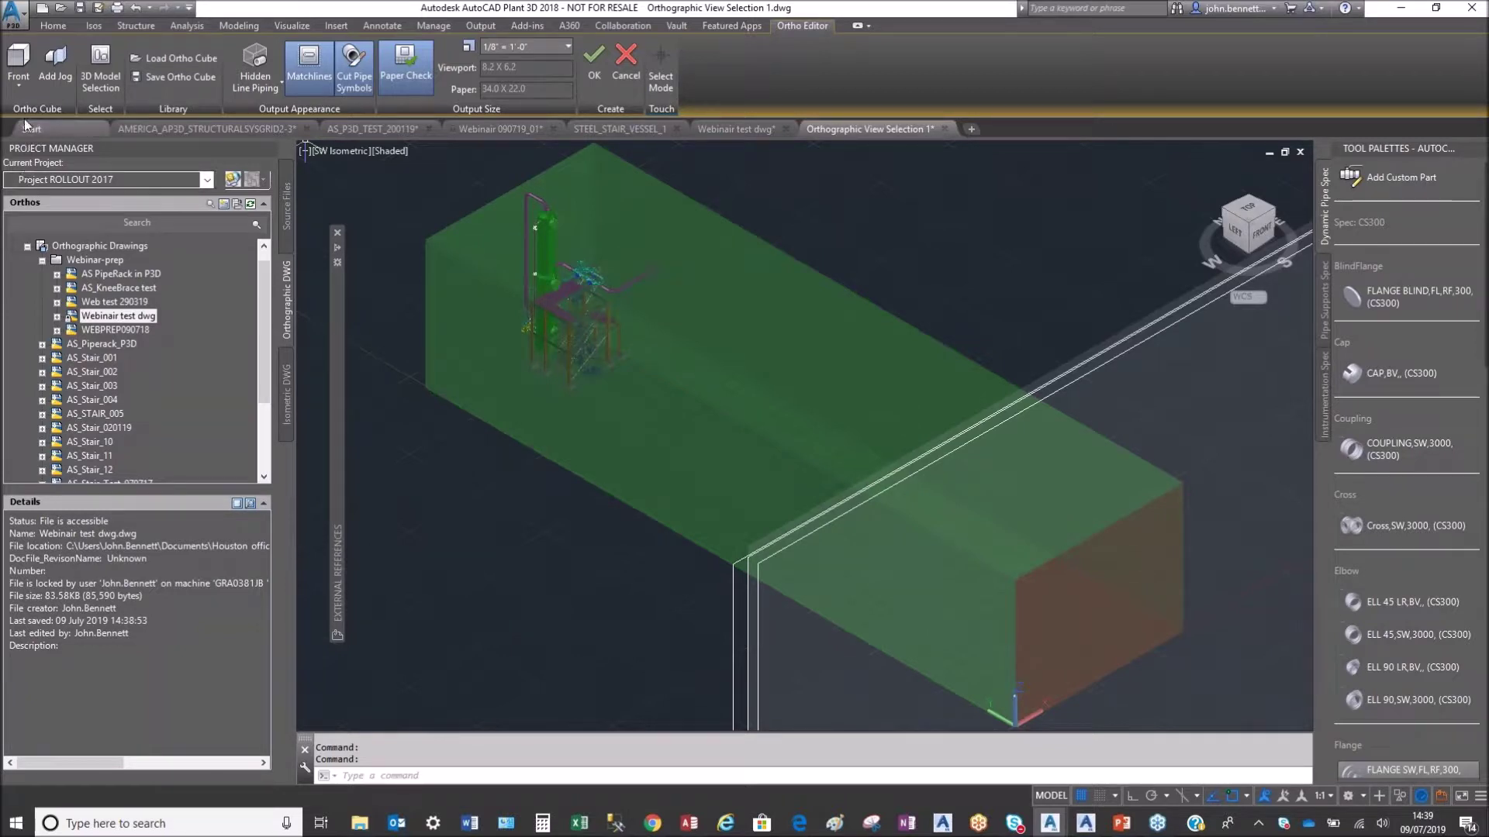
{"action": "left_click", "coordinate": [16, 86]}
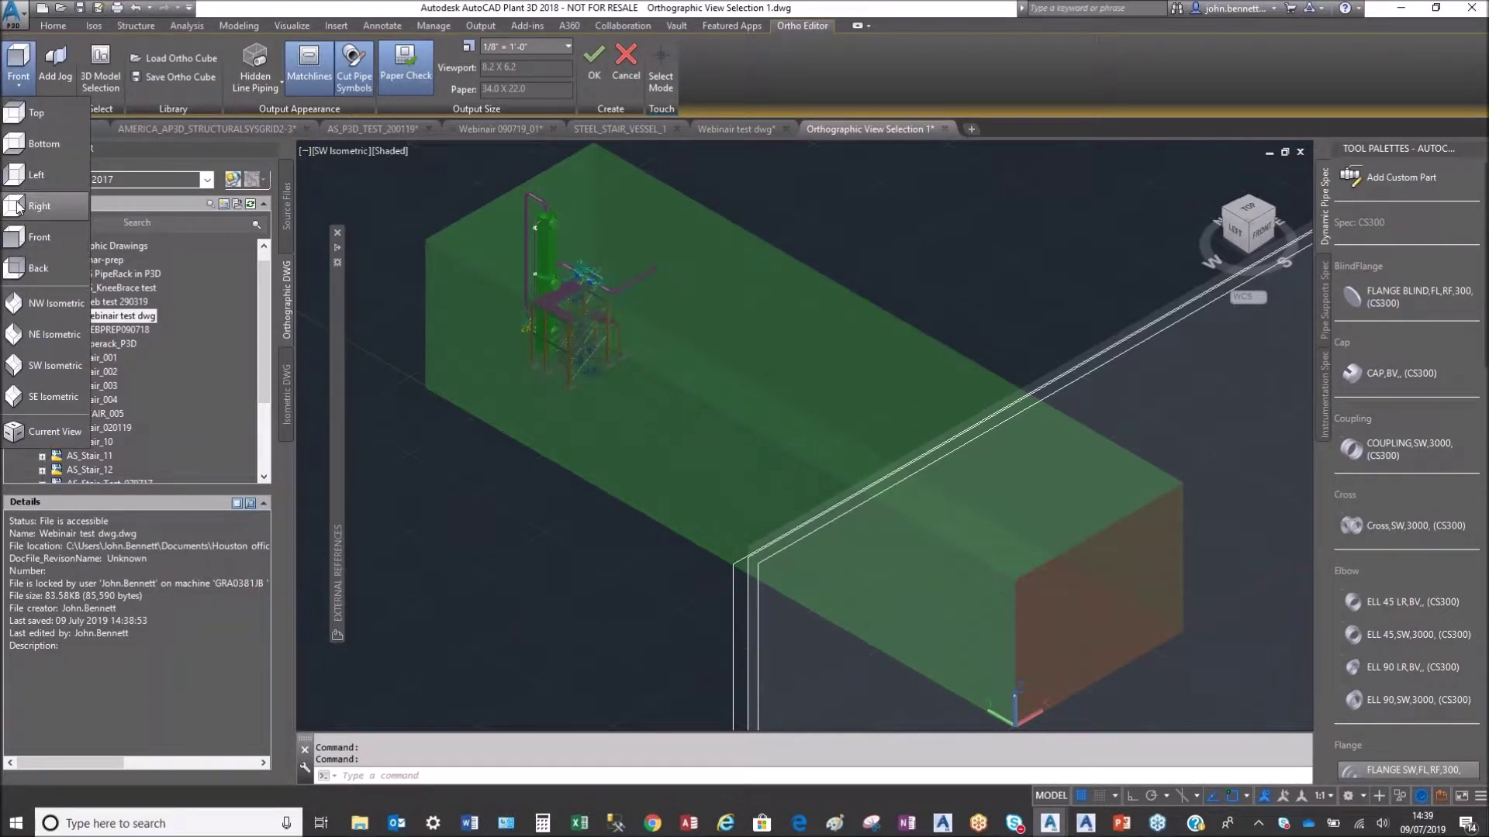
{"action": "left_click", "coordinate": [17, 207]}
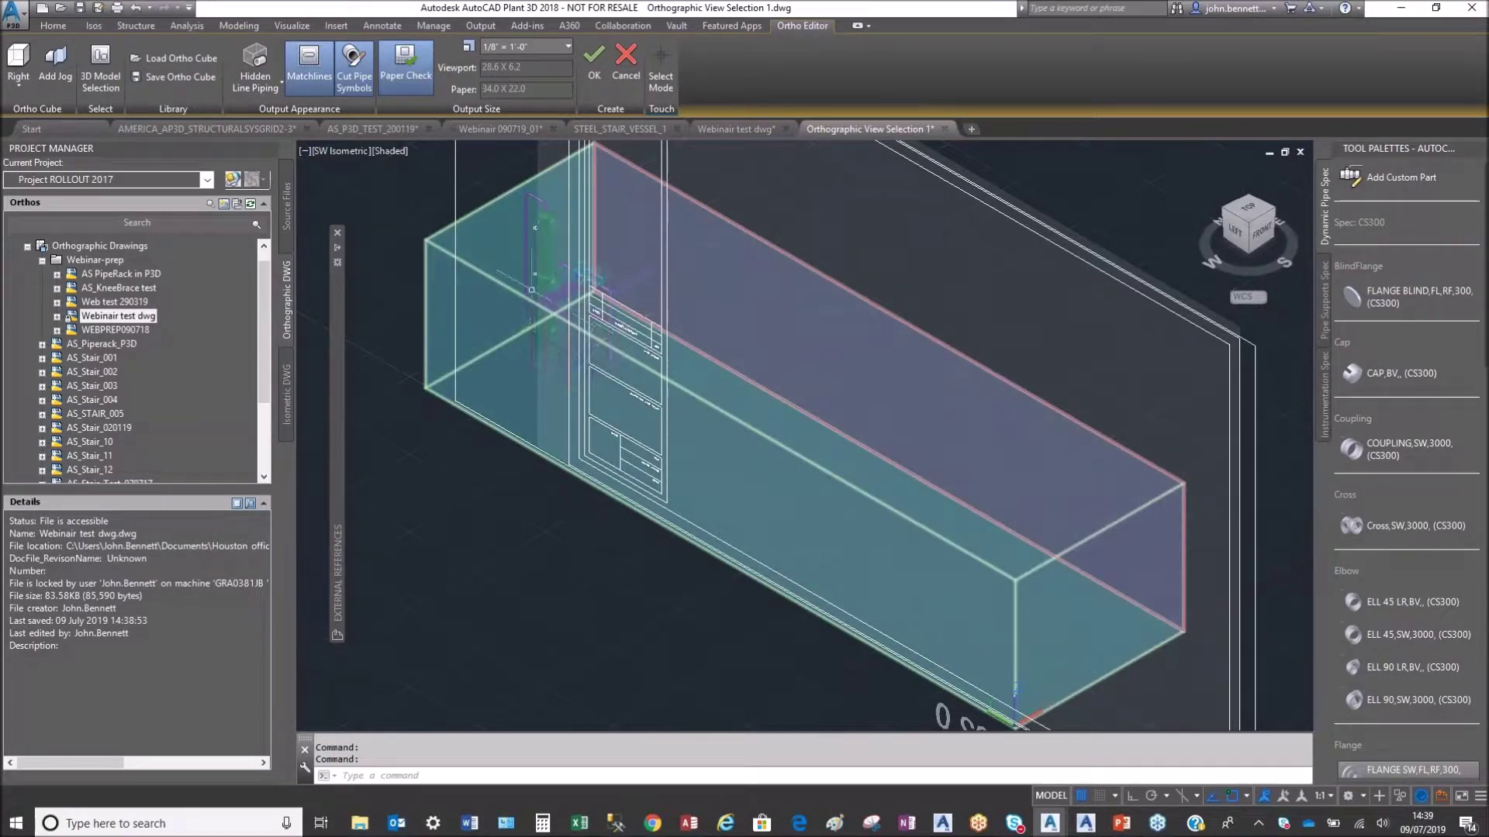
Step: Extend the ortho cube beyond the vessel end and pull its opposite end back close to the structure
{"action": "left_click", "coordinate": [482, 208]}
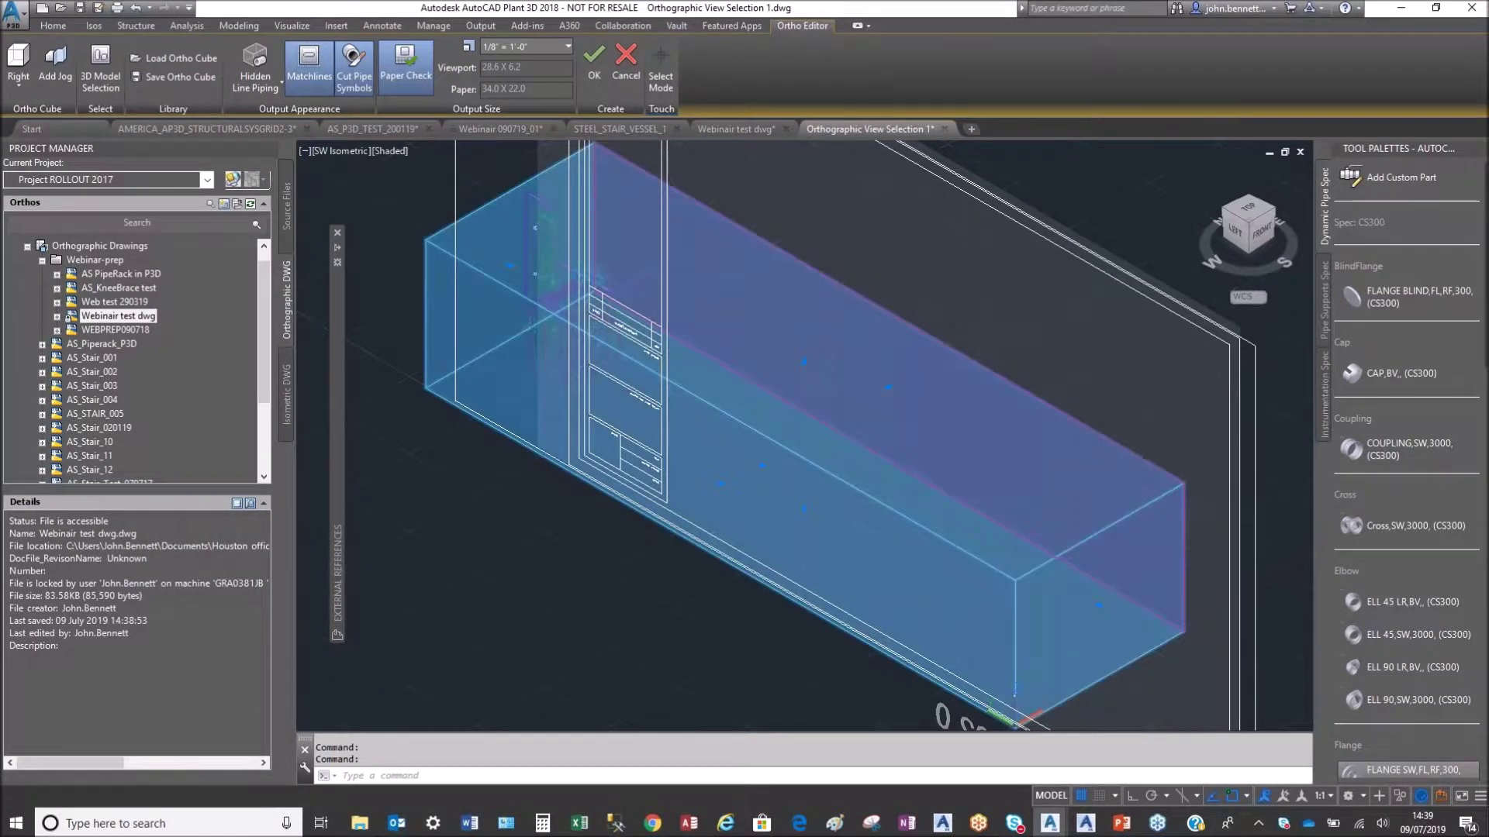
{"action": "left_click", "coordinate": [510, 264]}
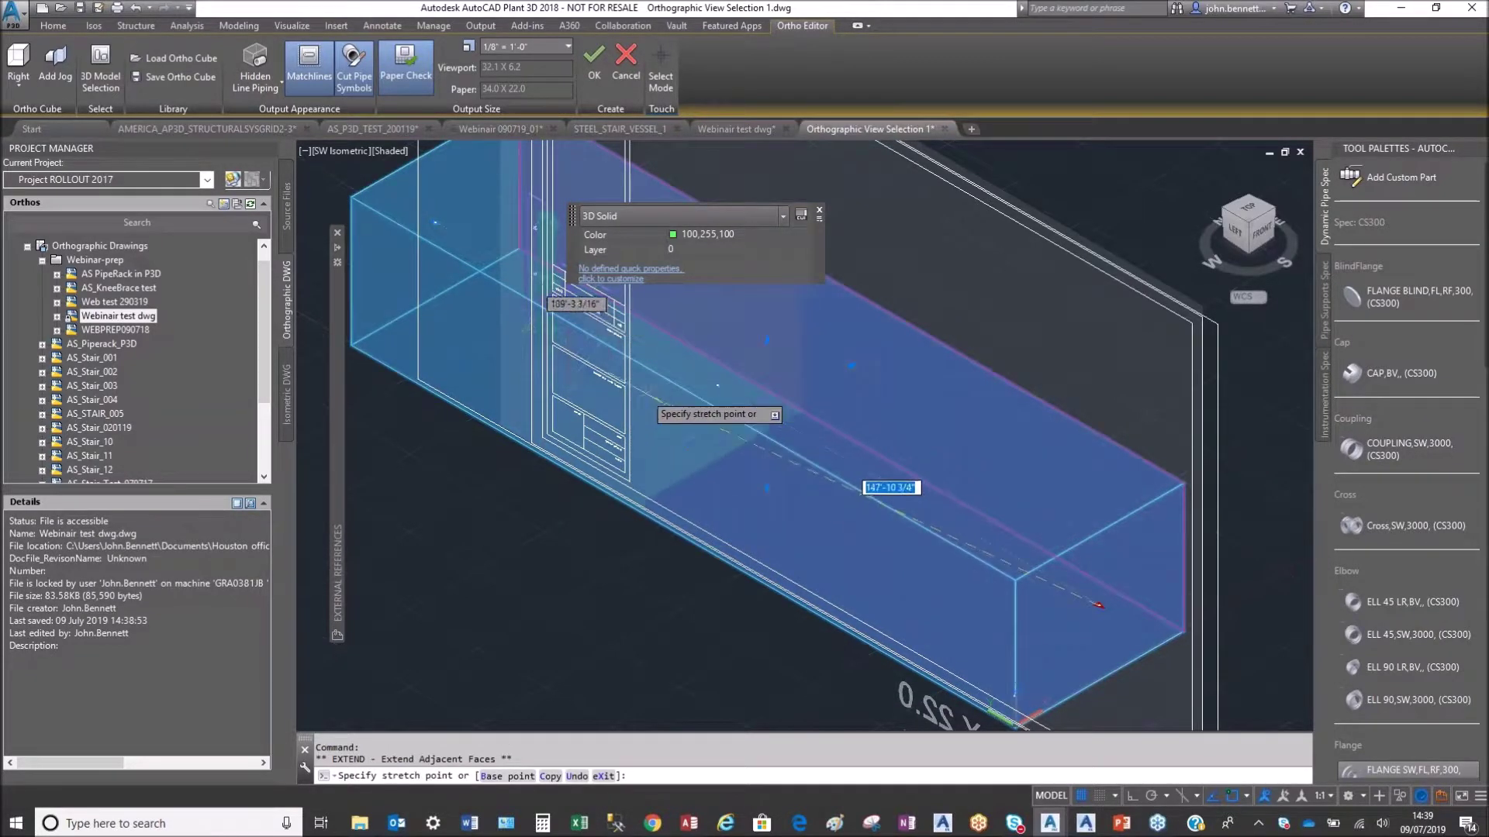
{"action": "left_click", "coordinate": [686, 403]}
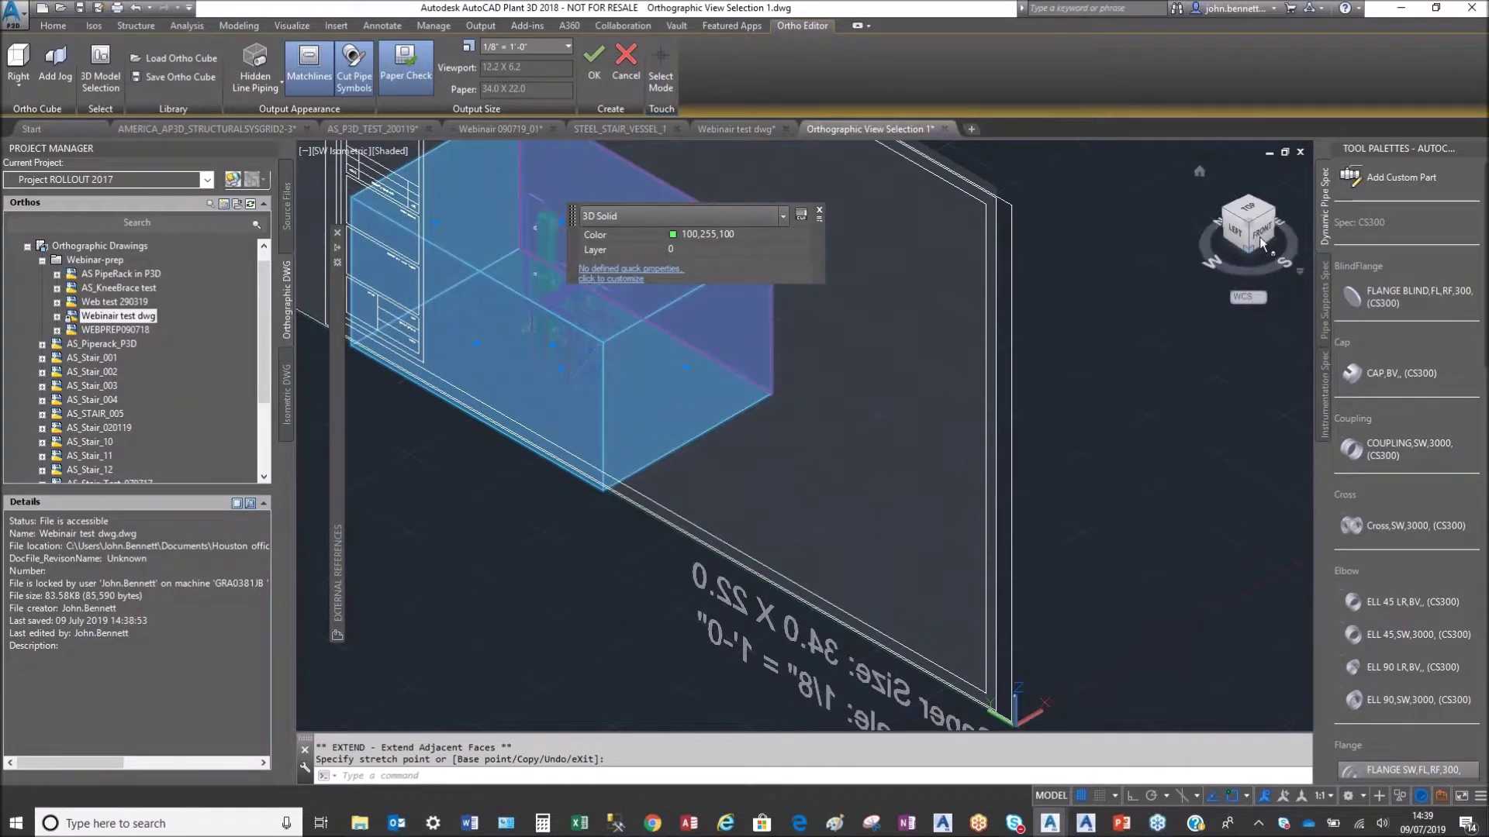
Step: Look at the model from the right side and extend the ortho cube's bottom and top faces beyond the structure
{"action": "left_click", "coordinate": [1259, 235]}
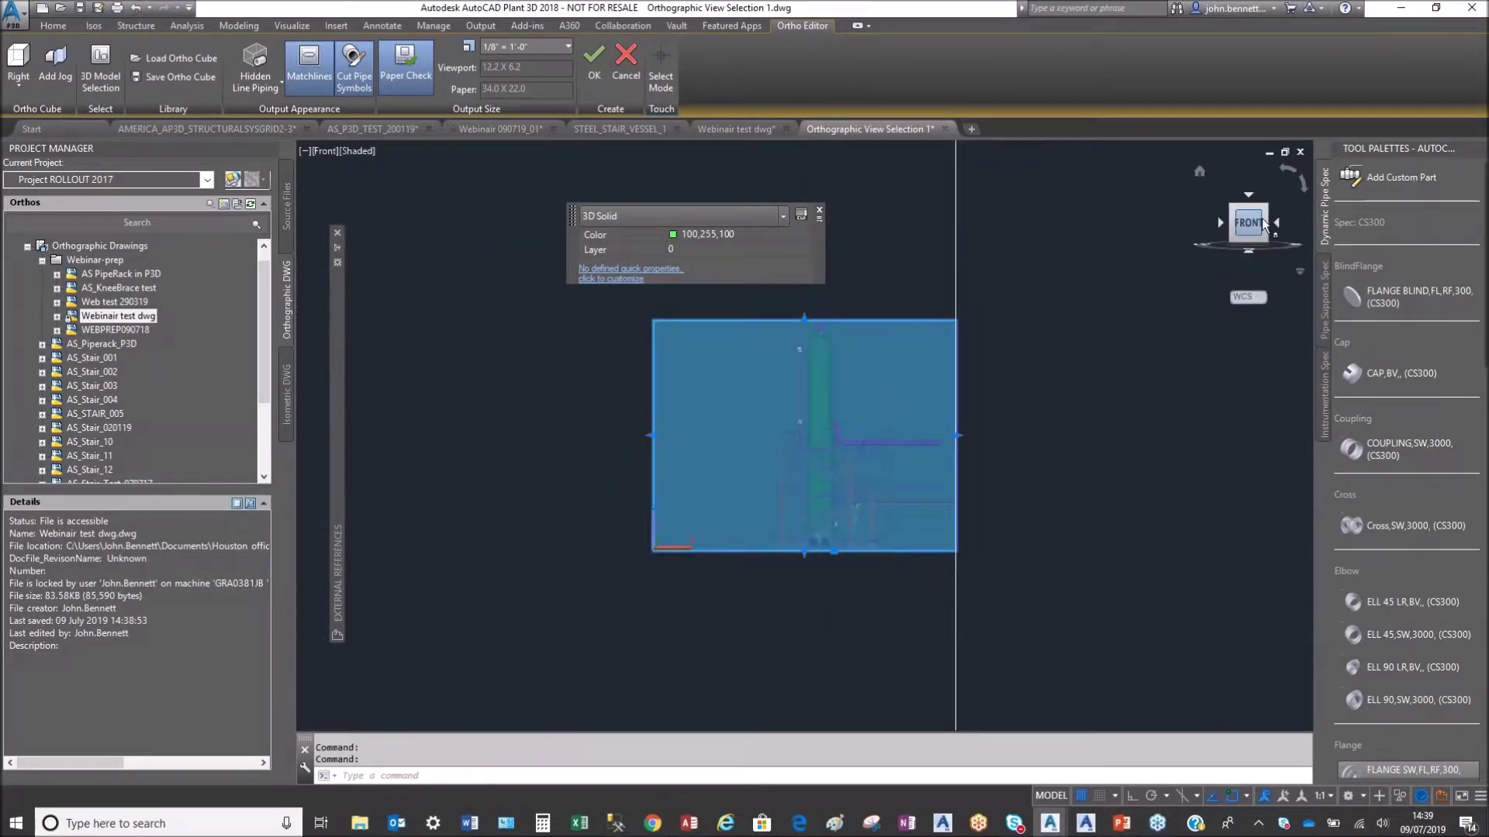
{"action": "left_click", "coordinate": [1276, 224]}
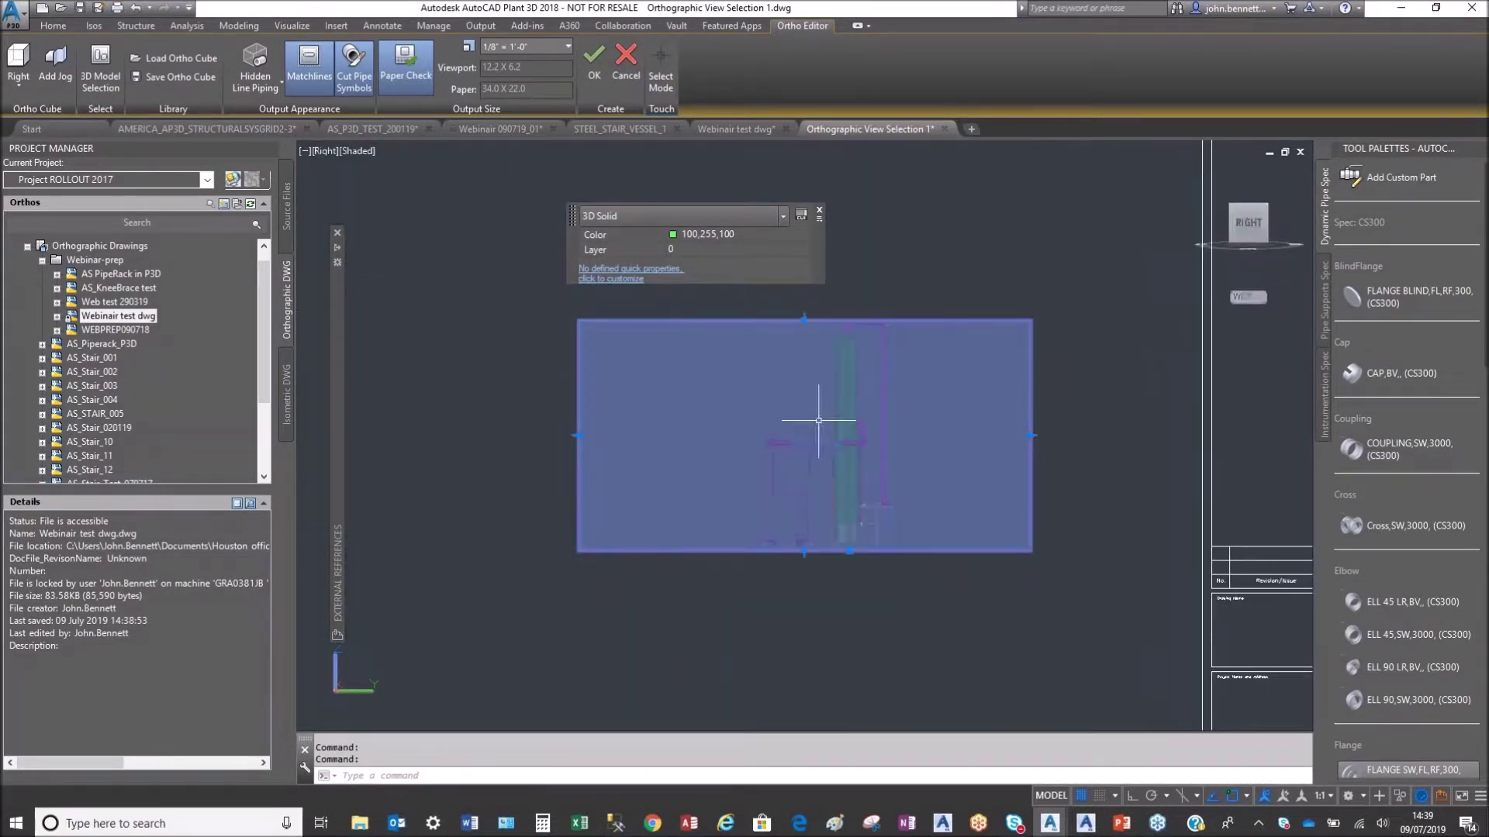
{"action": "left_click", "coordinate": [804, 550]}
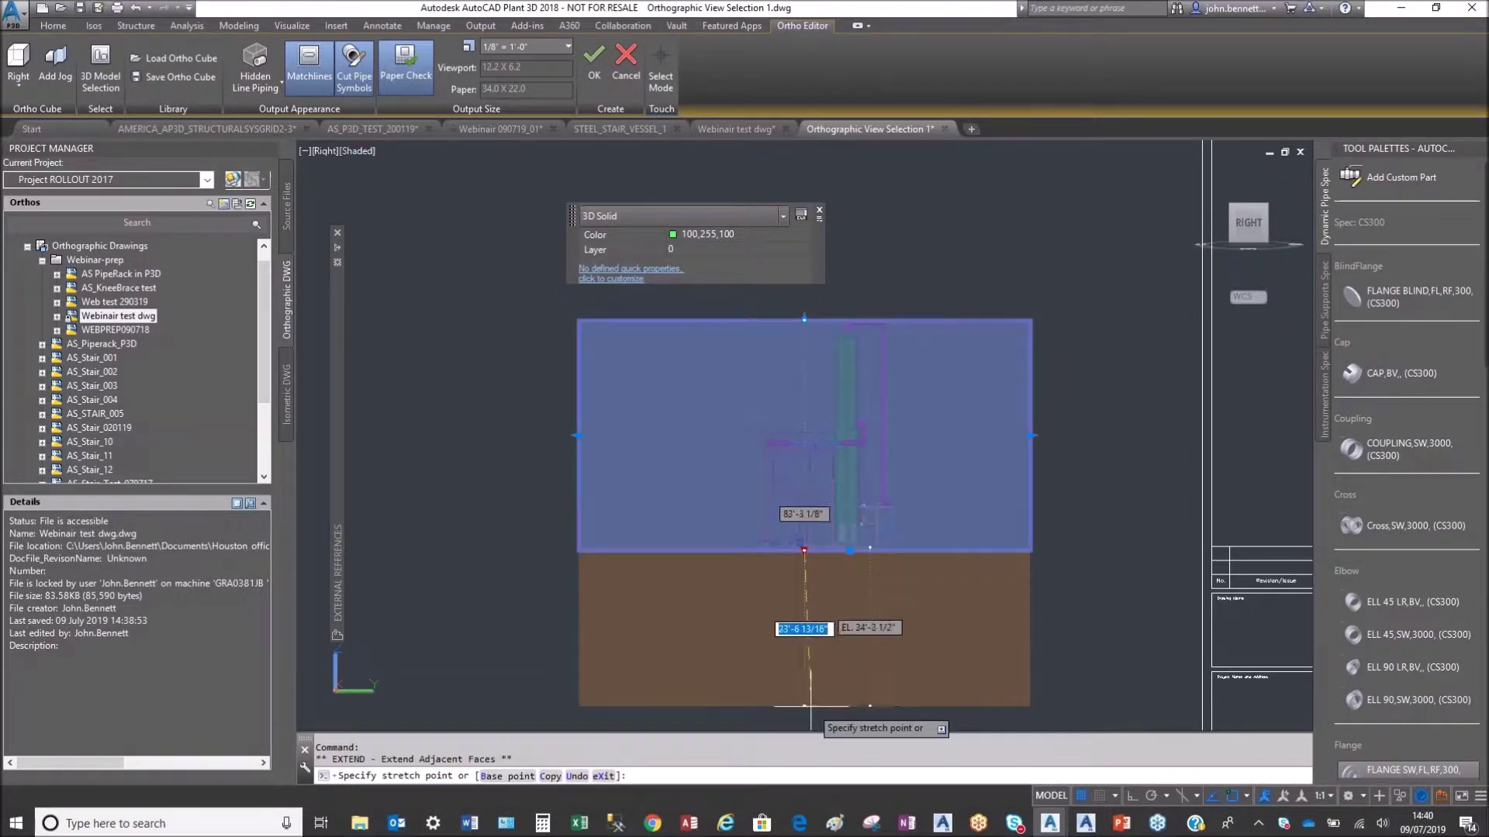
{"action": "left_click", "coordinate": [806, 672]}
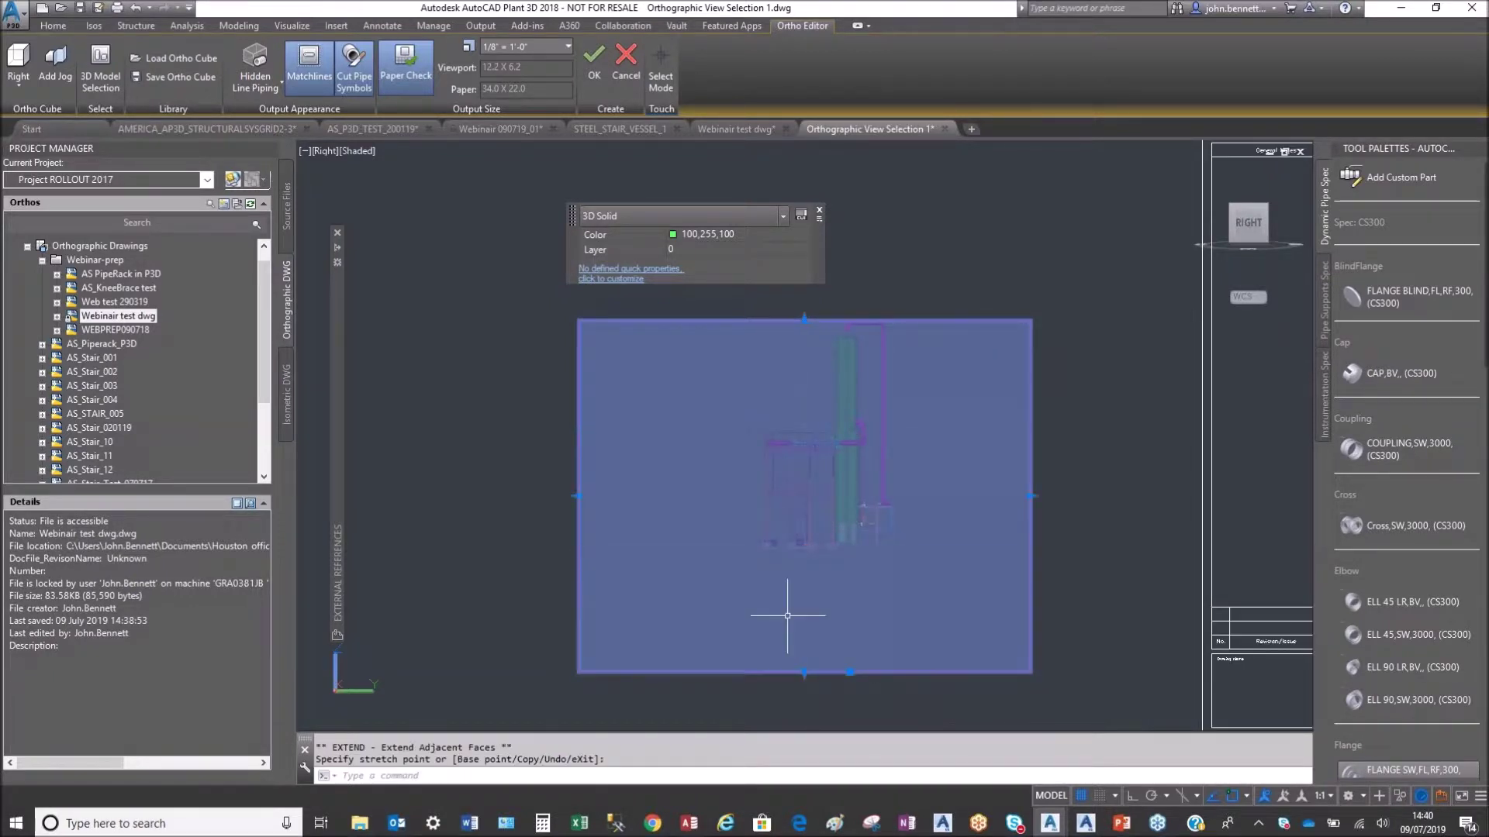
{"action": "left_click", "coordinate": [804, 318]}
{"action": "left_click", "coordinate": [814, 251]}
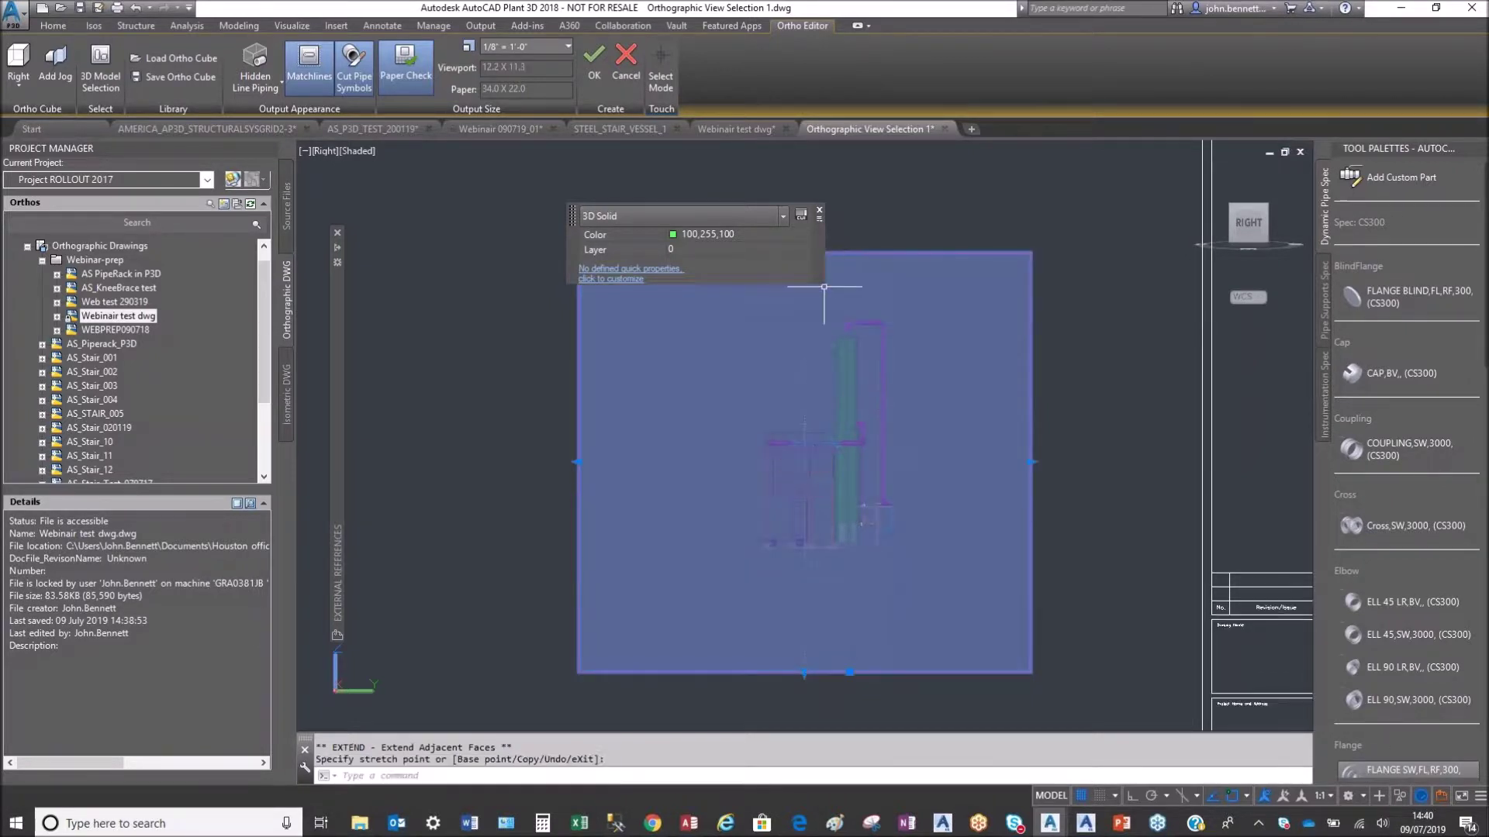
{"action": "scroll", "coordinate": [768, 466], "scroll_direction": "up", "scroll_amount": 2}
{"action": "scroll", "coordinate": [698, 457], "scroll_direction": "down", "scroll_amount": 3}
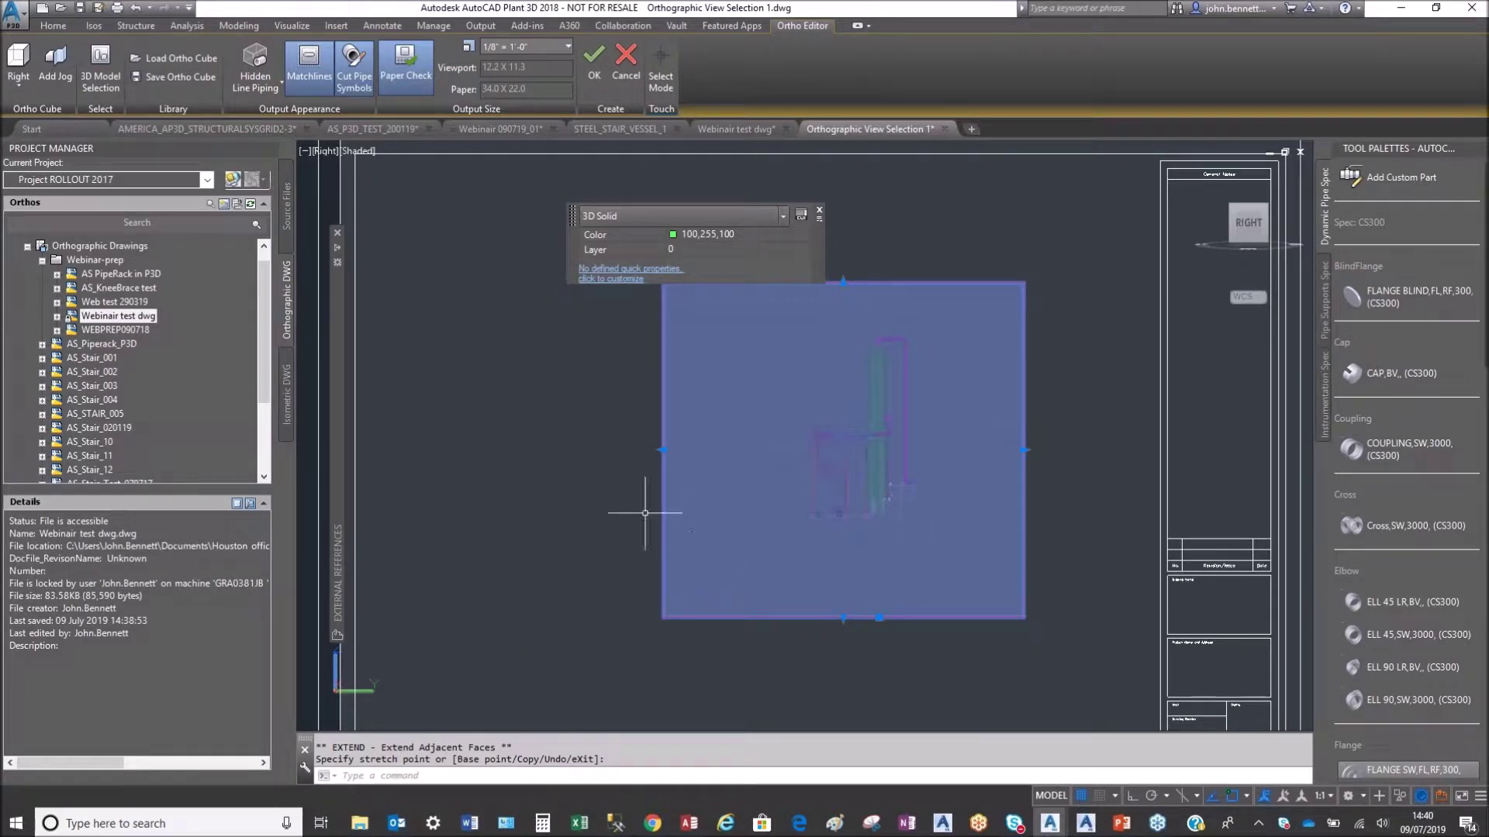
{"action": "key", "text": "Escape"}
{"action": "left_click", "coordinate": [673, 520]}
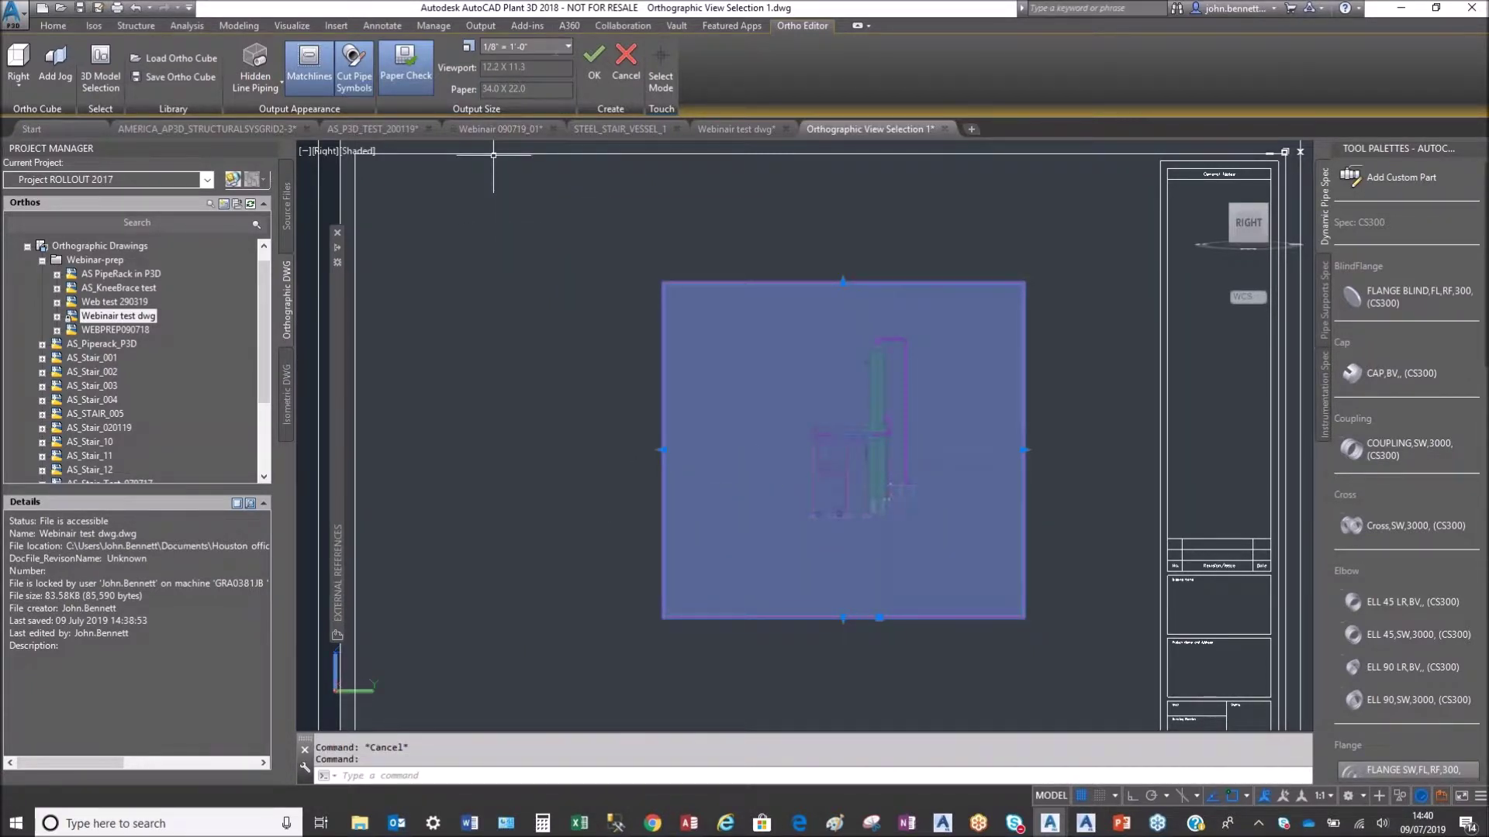
Step: Set the ortho view scale to 1/4" = 1'-0" and lower the cube's top face to just above the vessel piping
{"action": "left_click", "coordinate": [566, 48]}
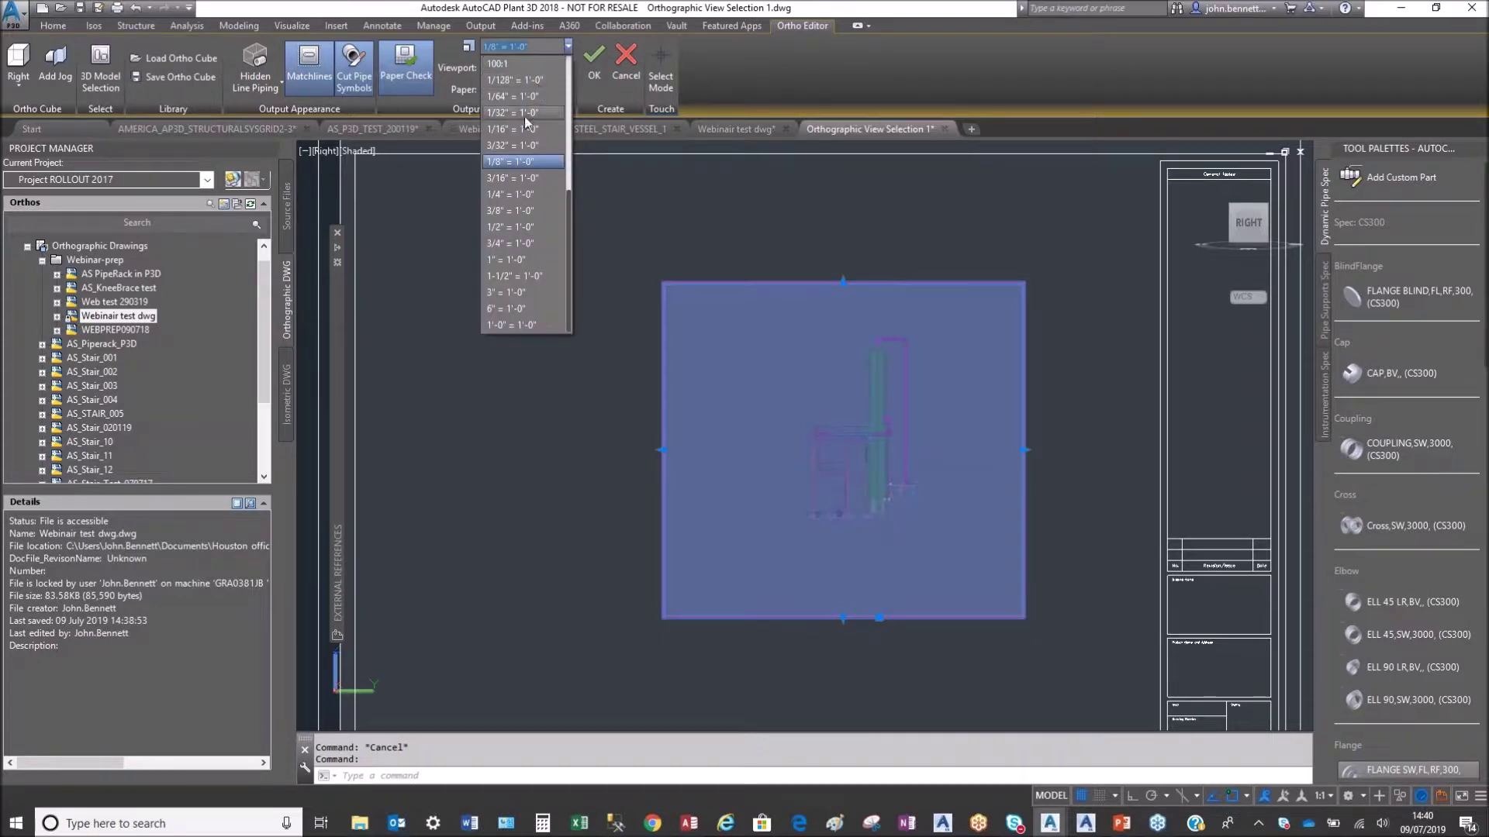
{"action": "left_click", "coordinate": [500, 193]}
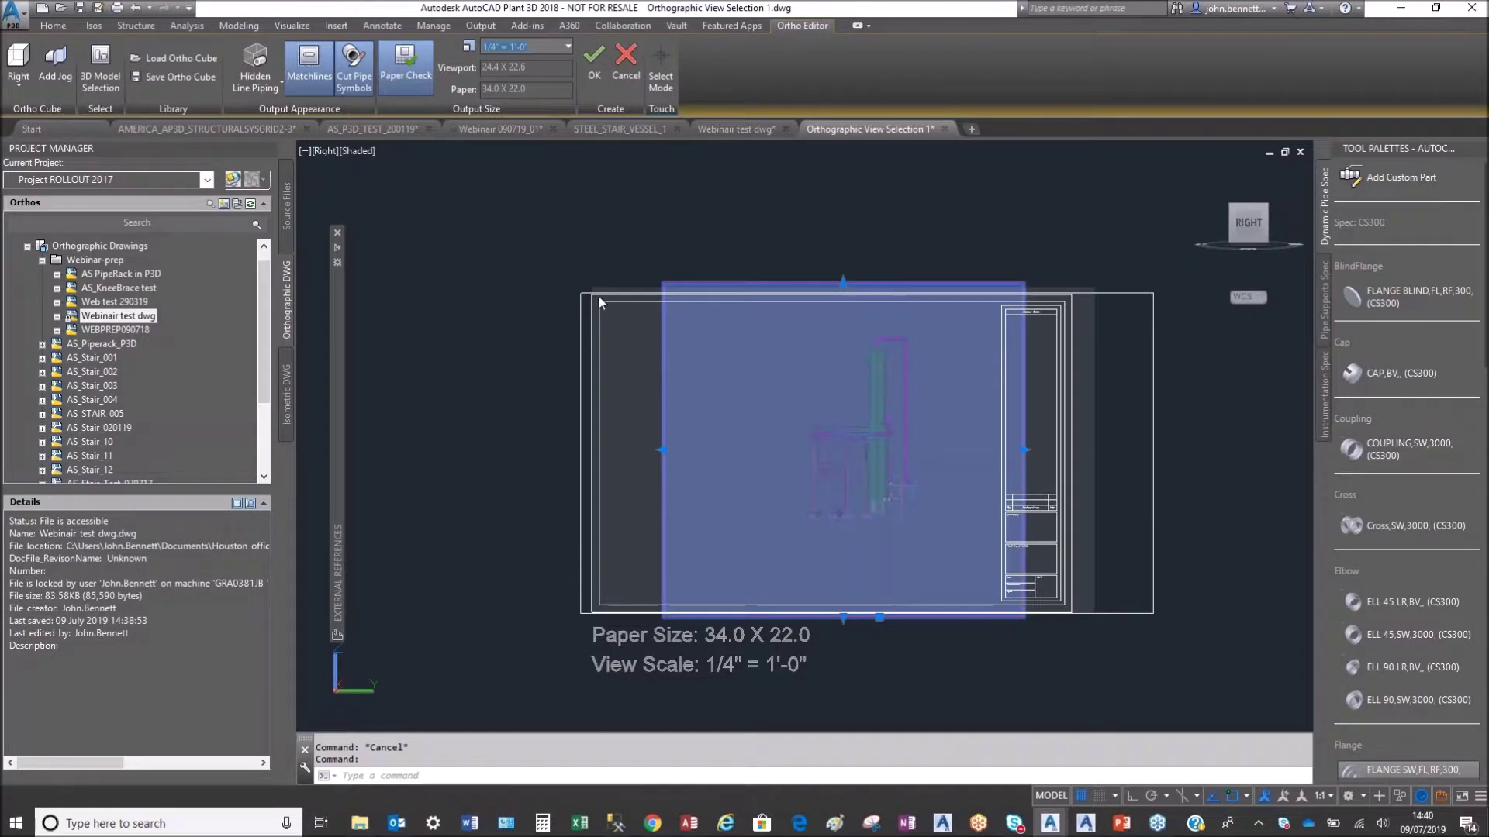
{"action": "left_click", "coordinate": [797, 256]}
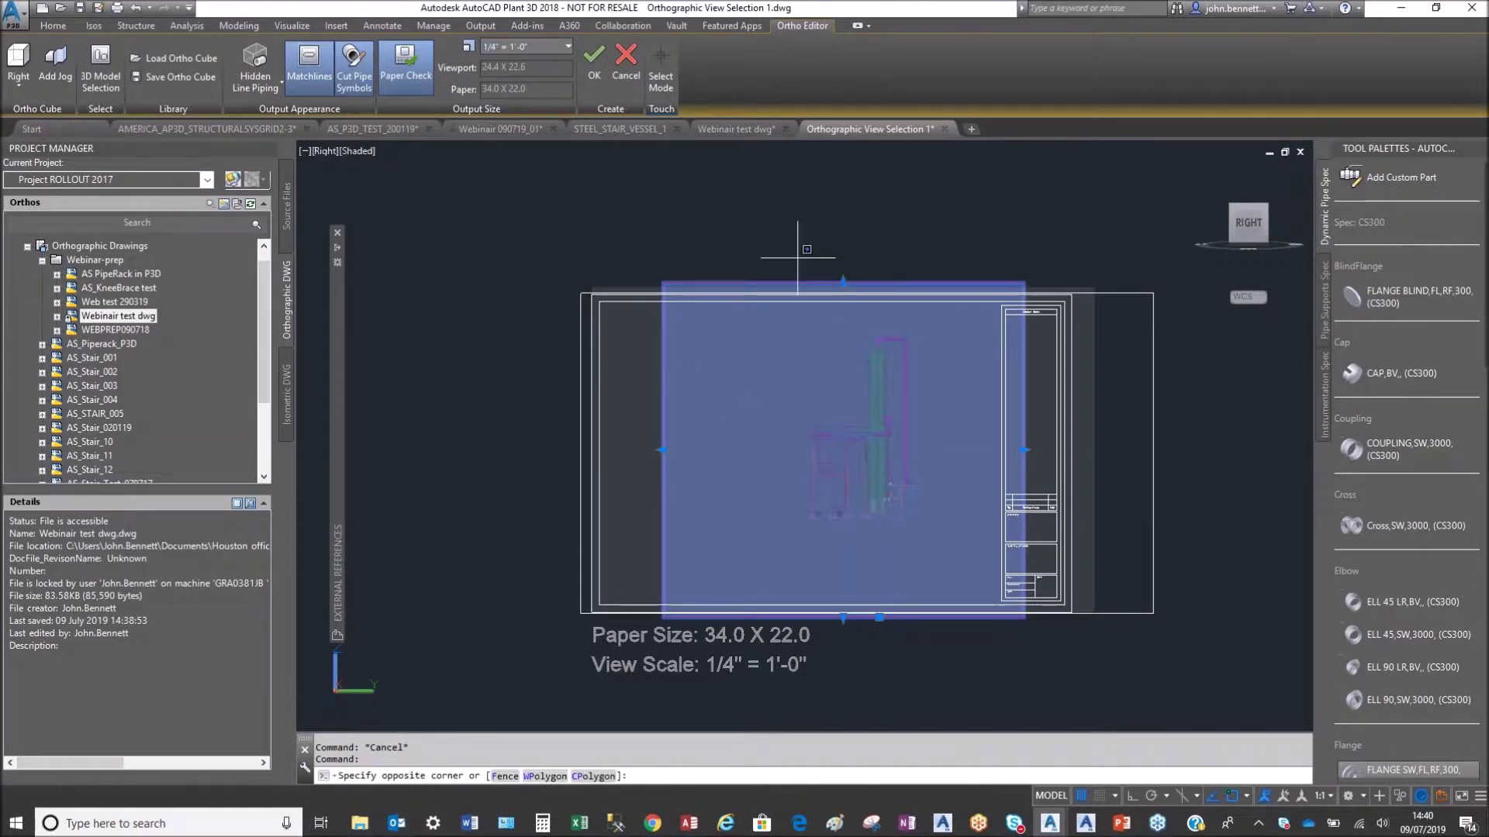
{"action": "left_click", "coordinate": [843, 282]}
{"action": "left_click", "coordinate": [843, 320]}
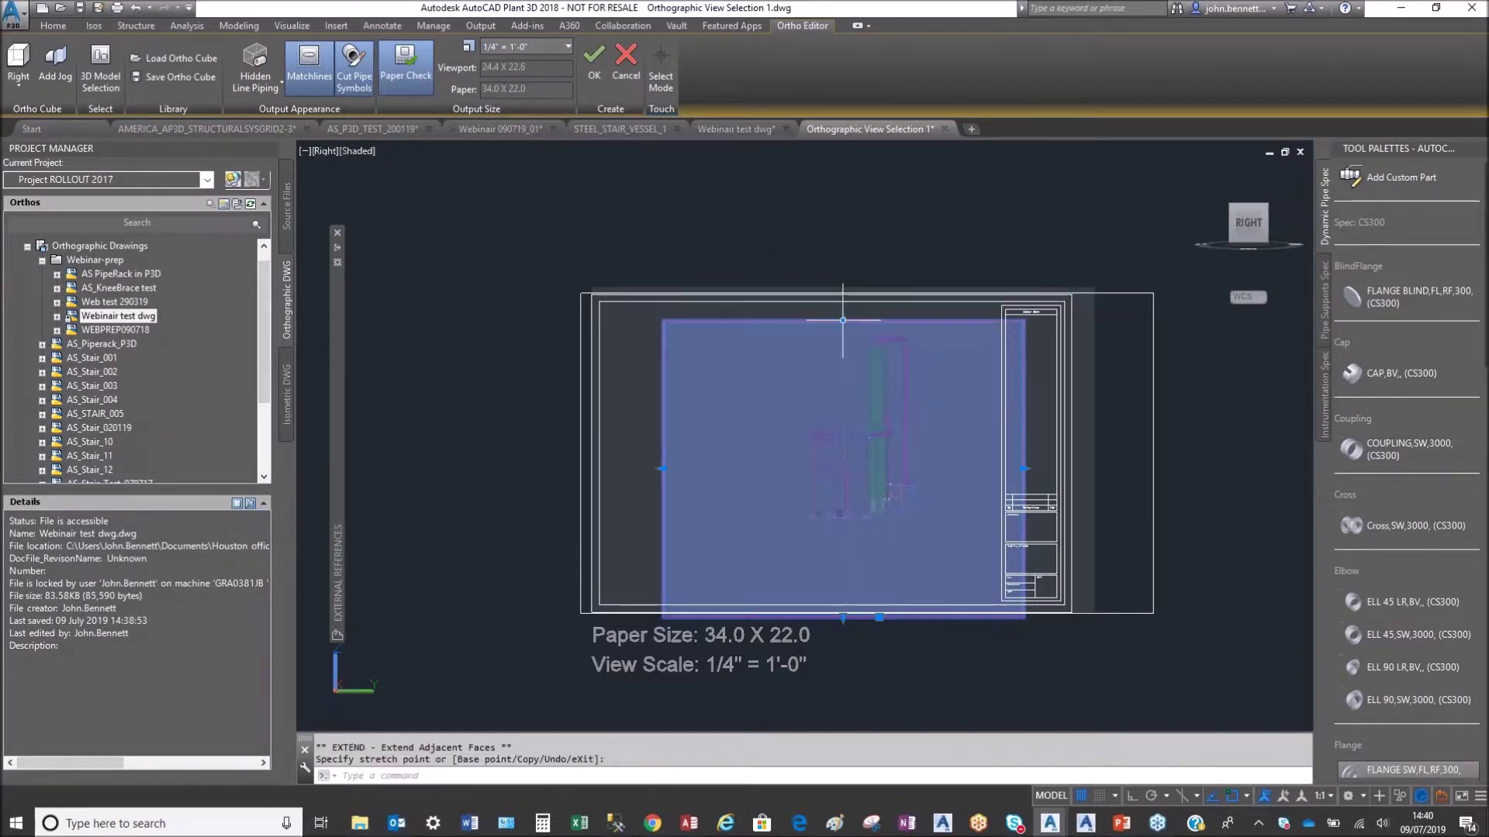
Step: Place the ortho view on the Webinair test dwg sheet and crop its viewport closely around the stair tower and vessel
{"action": "left_click", "coordinate": [594, 62]}
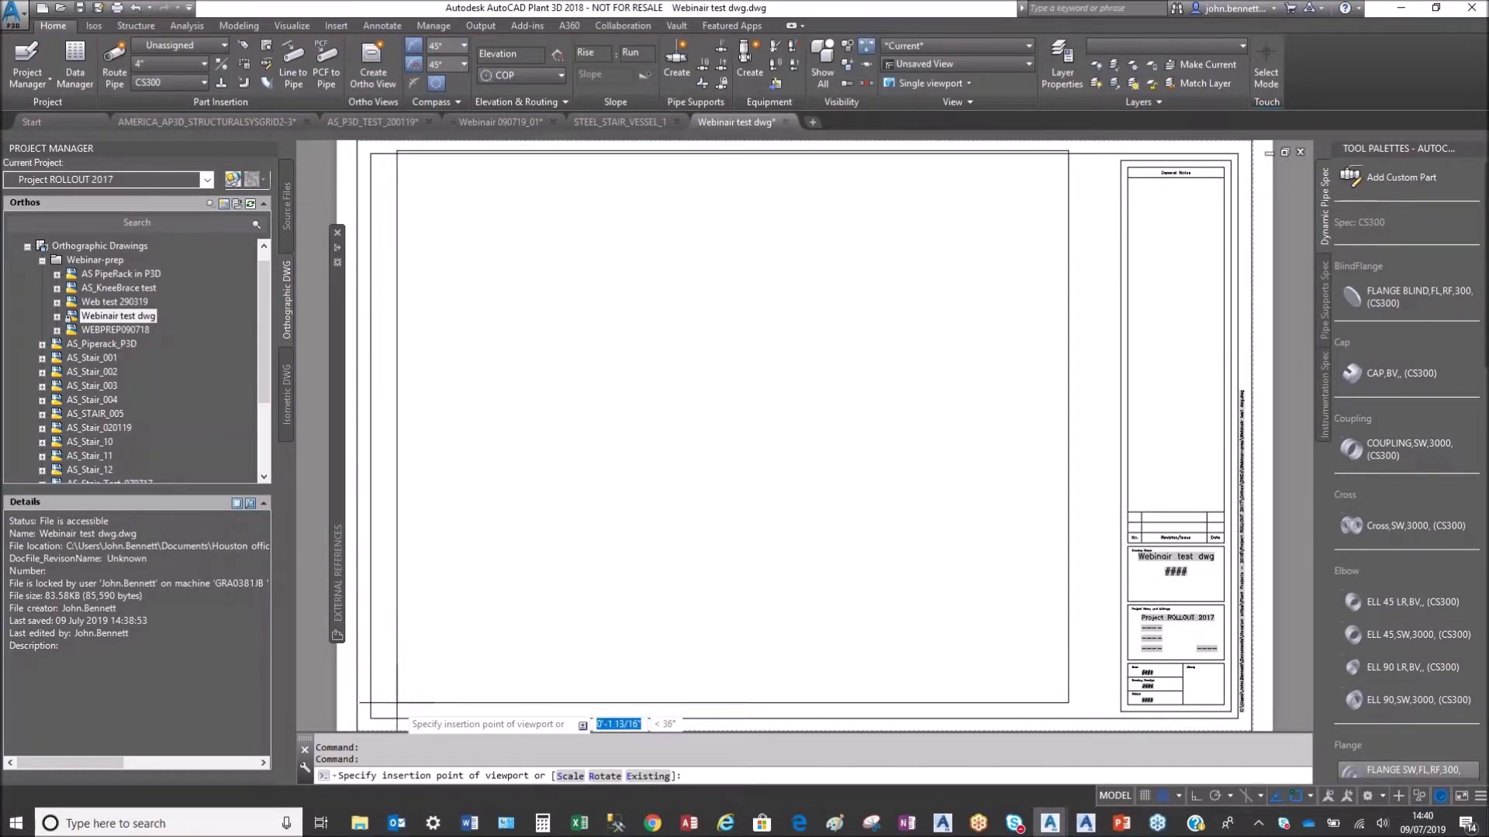
{"action": "left_click", "coordinate": [396, 667]}
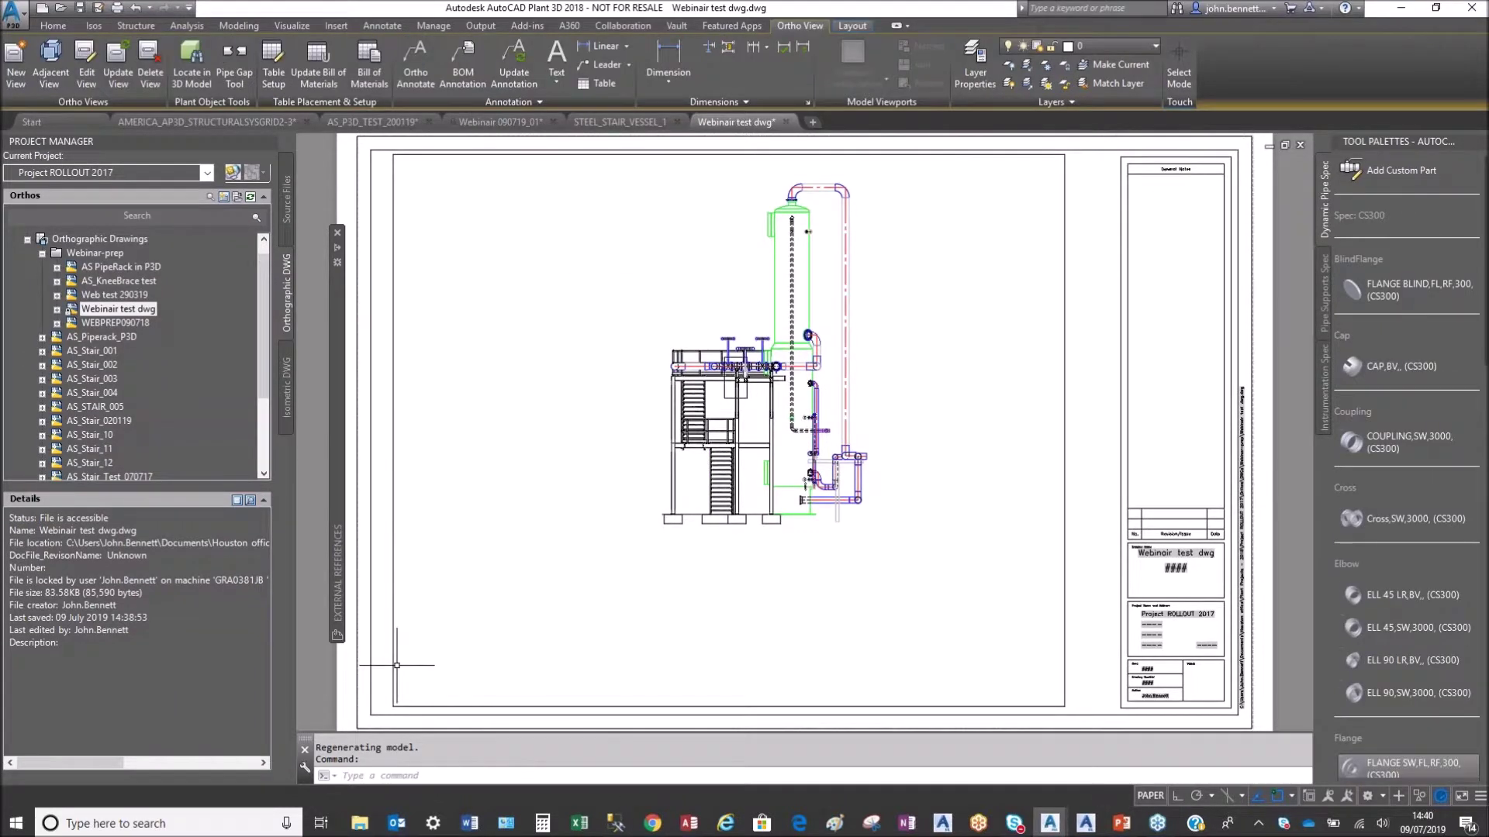
{"action": "left_click", "coordinate": [1002, 646]}
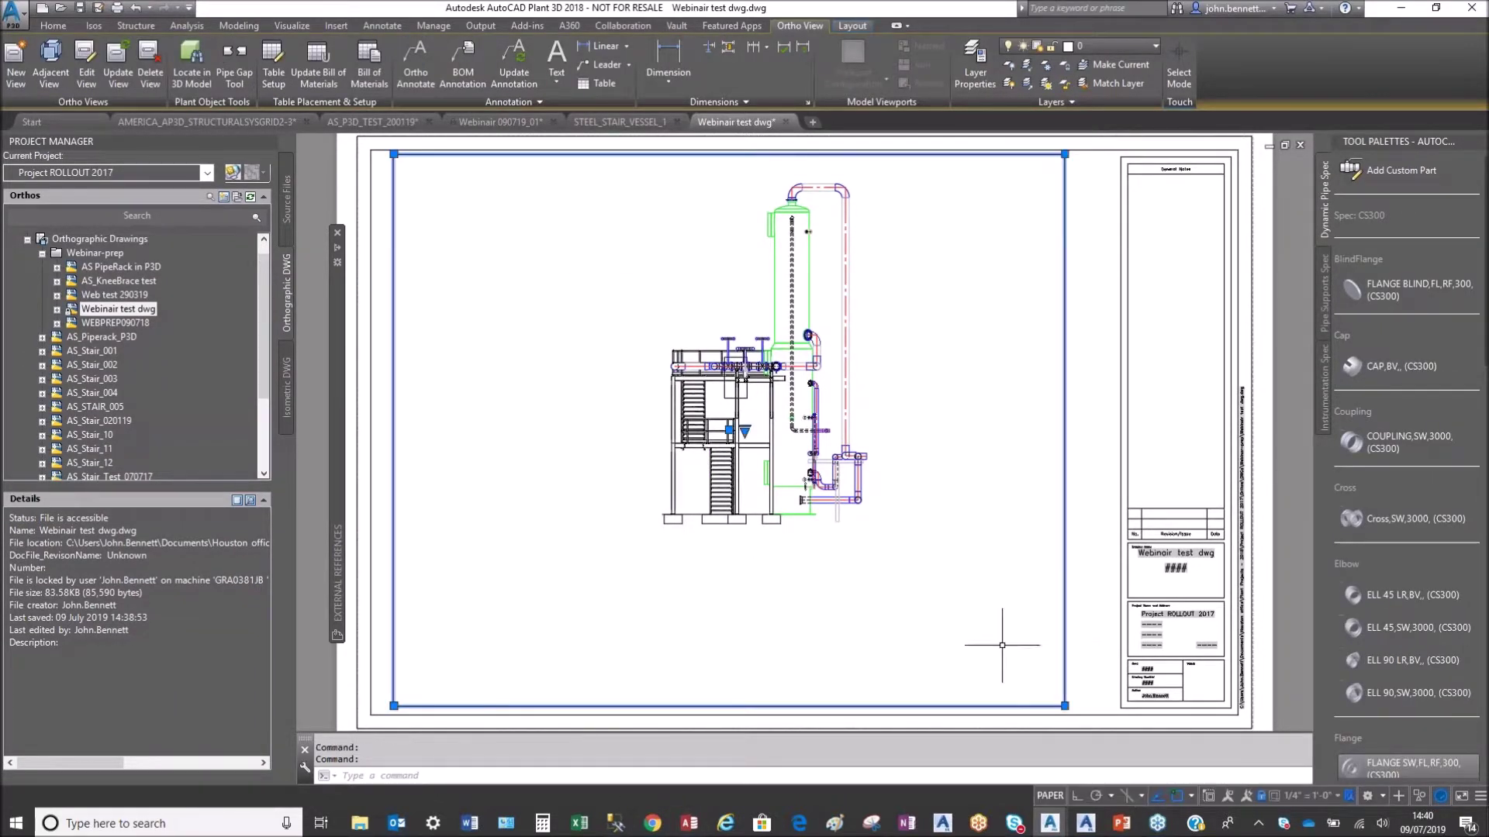
{"action": "left_click", "coordinate": [1065, 706]}
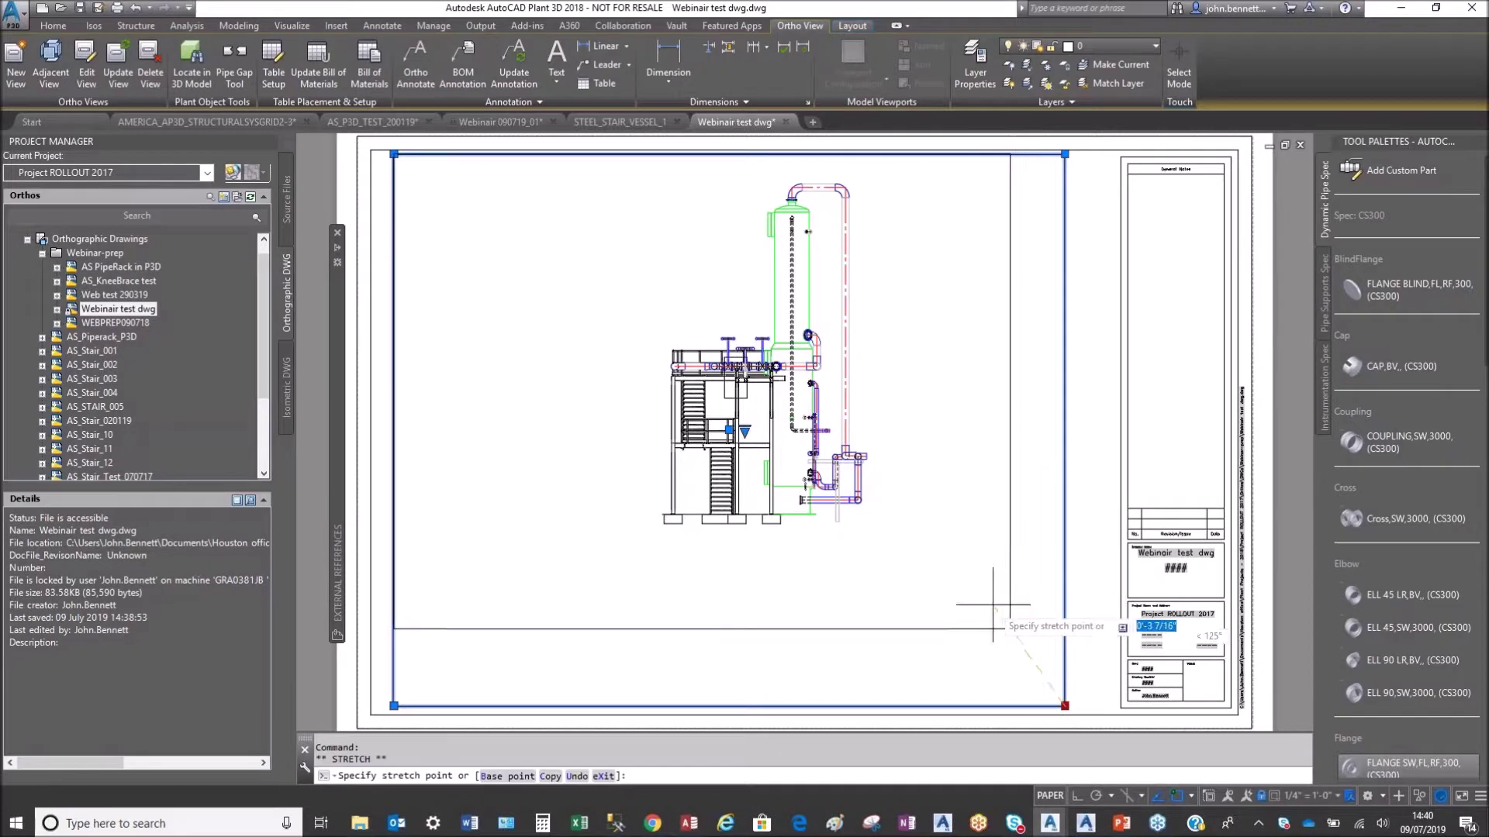
{"action": "left_click", "coordinate": [897, 544]}
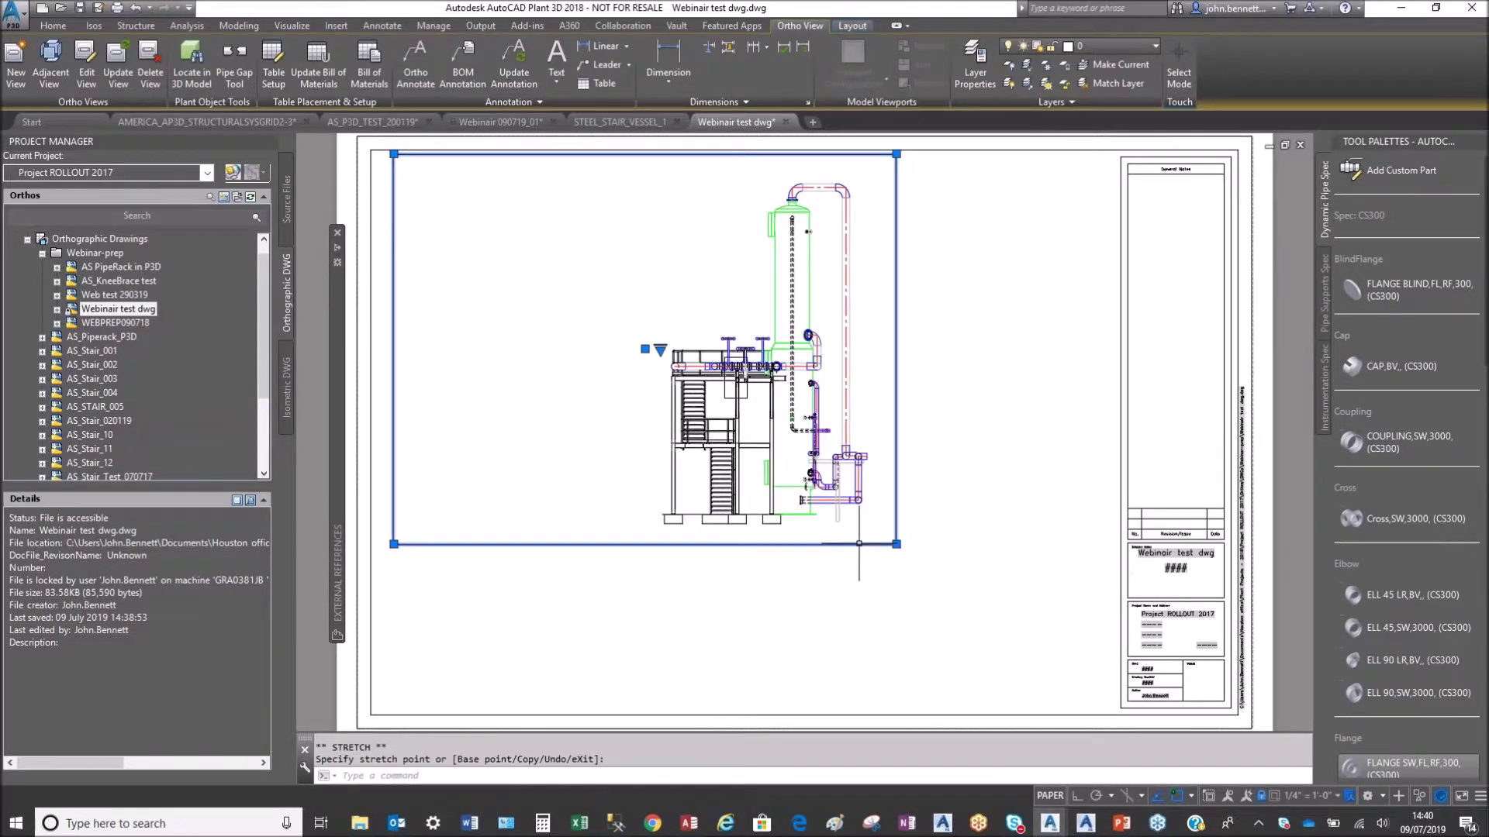
{"action": "left_click", "coordinate": [393, 154]}
{"action": "left_click", "coordinate": [628, 177]}
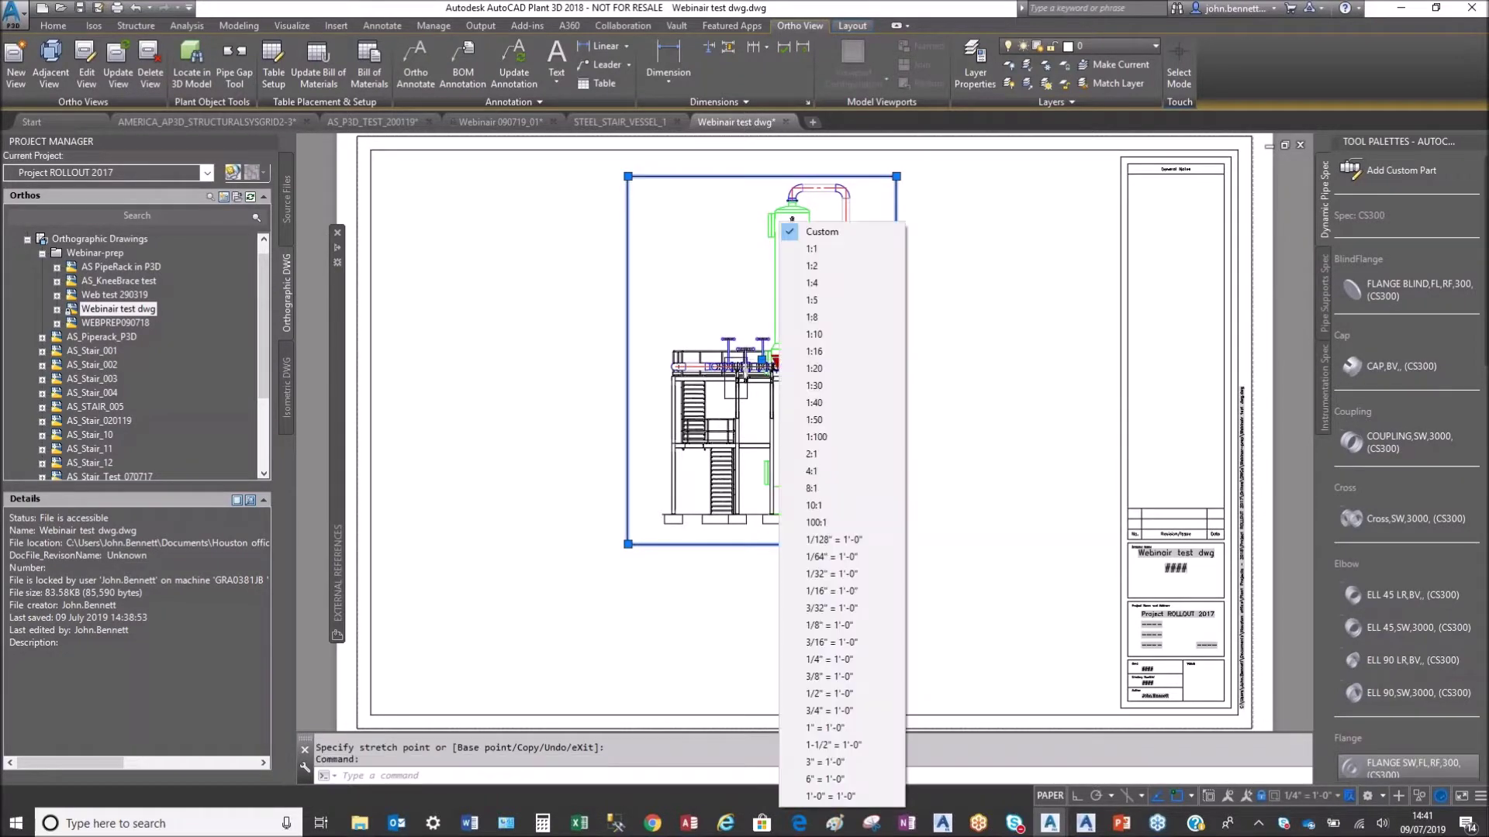
Step: Set the viewport scale to 3/8" = 1'-0" and move the viewport inside the sheet border beside the title block
{"action": "left_click", "coordinate": [823, 676]}
{"action": "scroll", "coordinate": [559, 451], "scroll_direction": "down", "scroll_amount": 2}
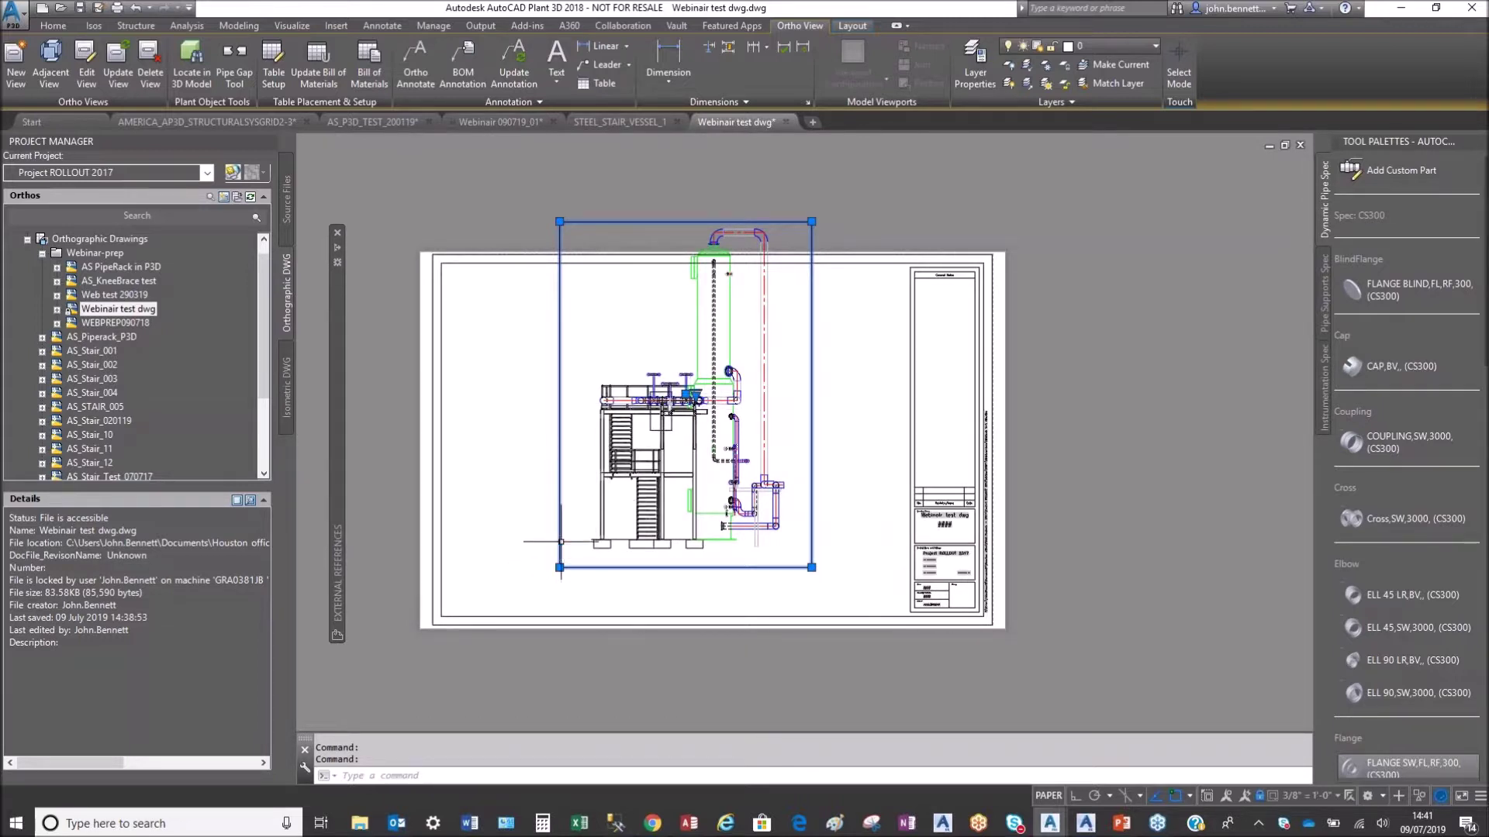
{"action": "left_click", "coordinate": [686, 395]}
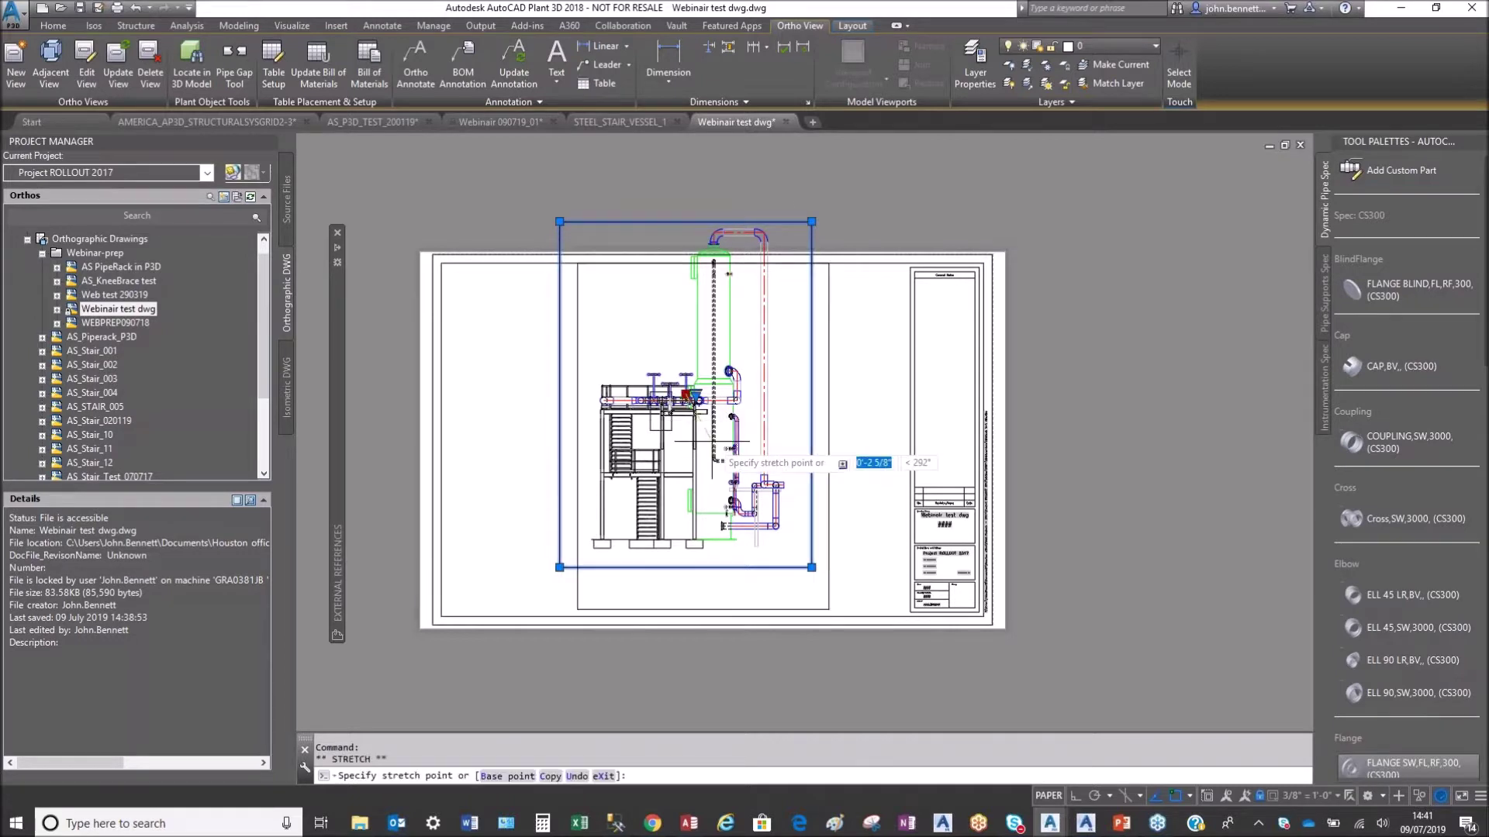
{"action": "left_click", "coordinate": [768, 472]}
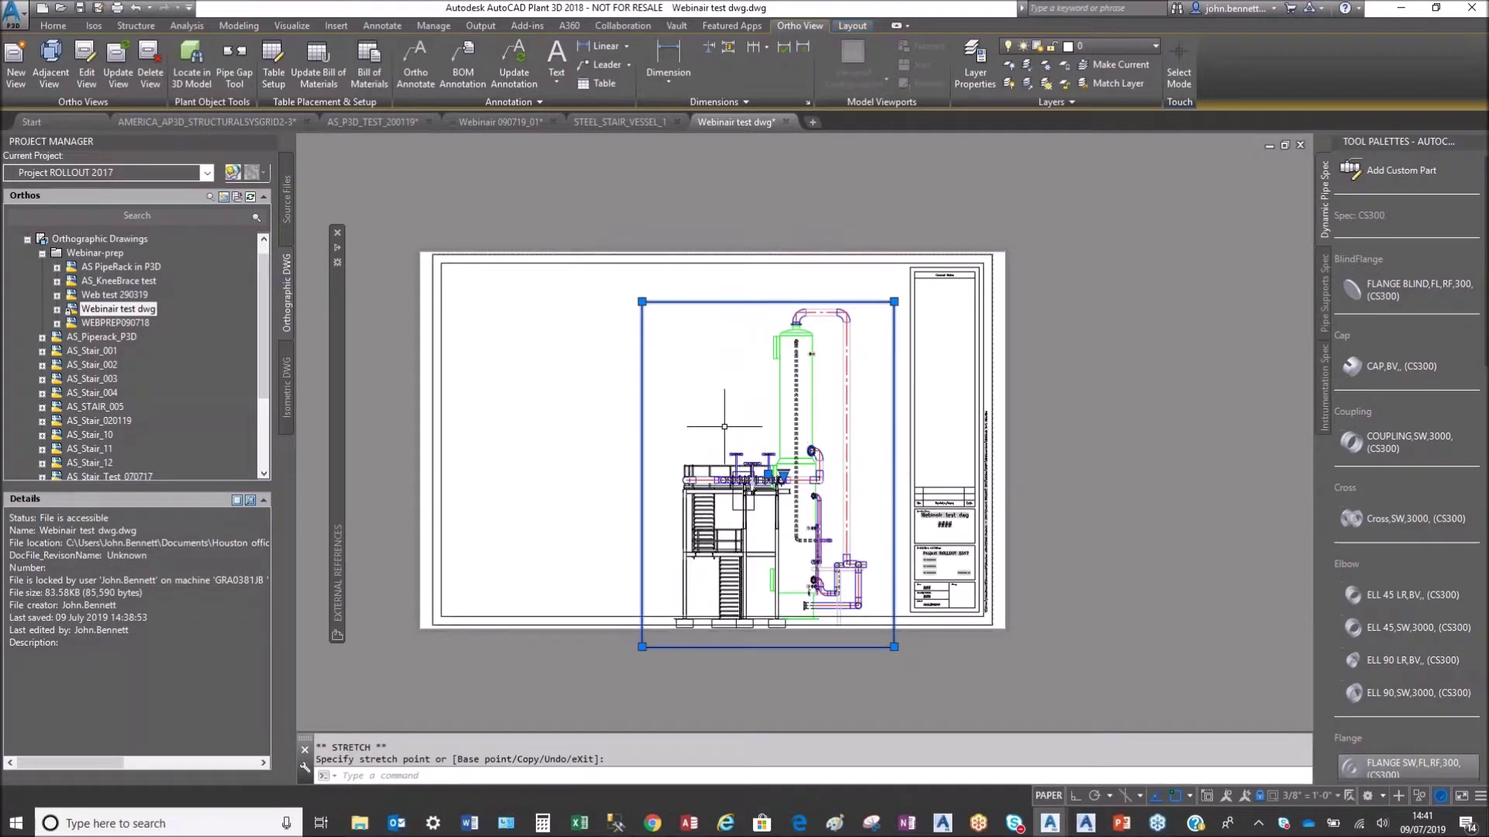
{"action": "left_click", "coordinate": [768, 473]}
{"action": "scroll", "coordinate": [769, 444], "scroll_direction": "up", "scroll_amount": 2}
{"action": "left_click", "coordinate": [768, 444]}
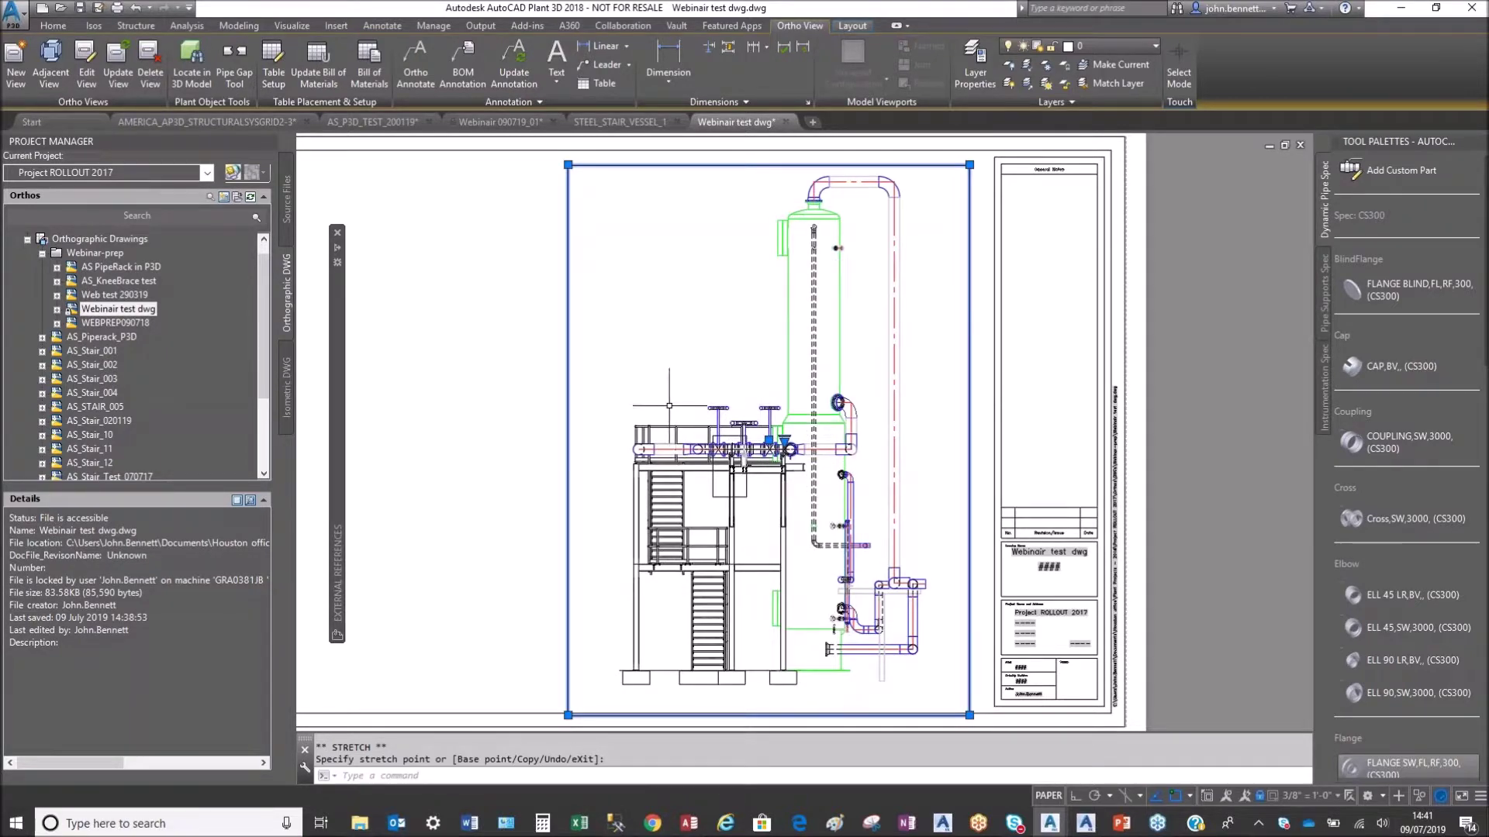
{"action": "left_click", "coordinate": [567, 715]}
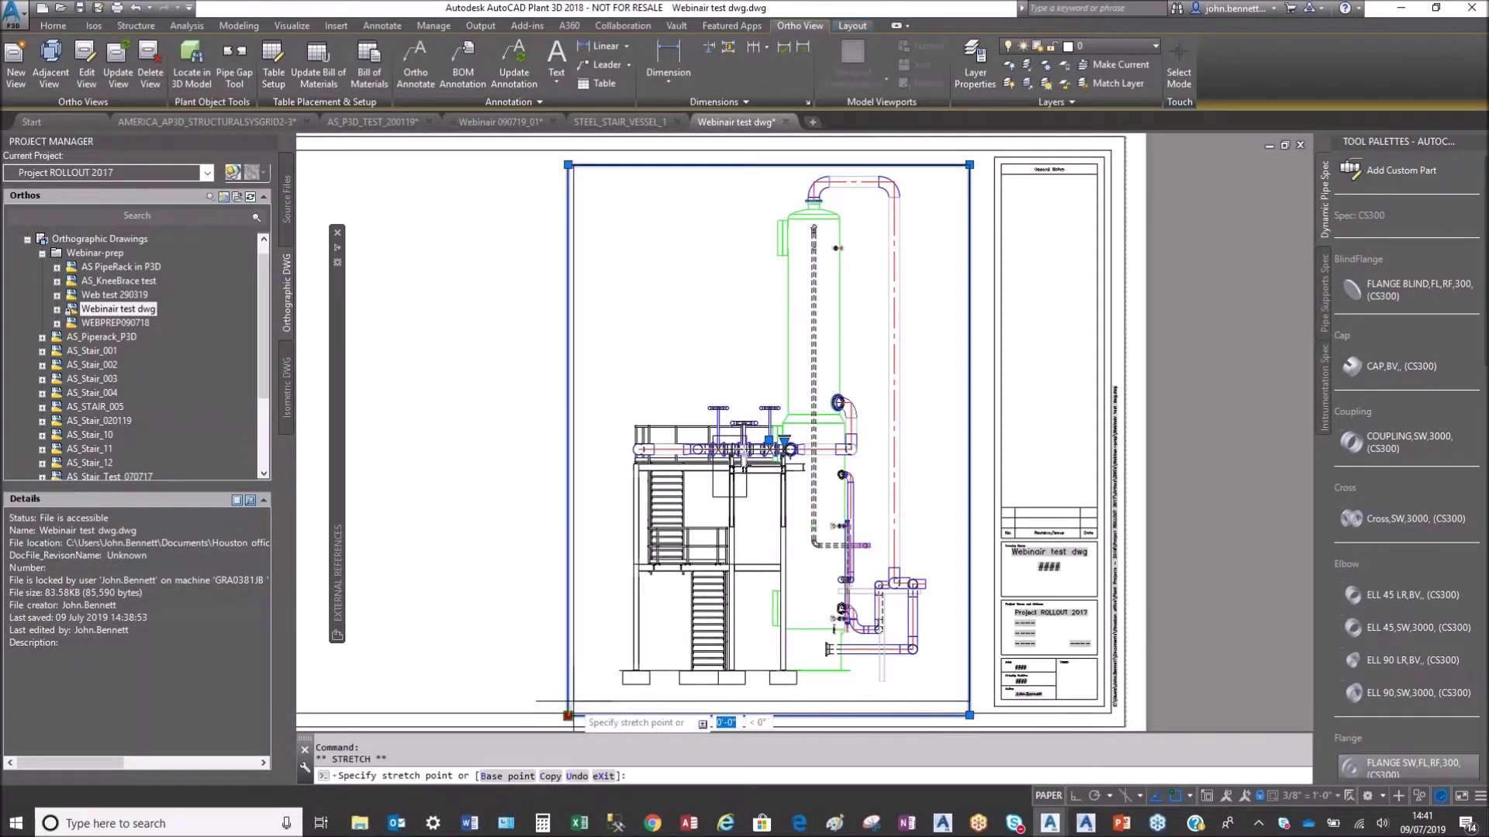
{"action": "scroll", "coordinate": [581, 696], "scroll_direction": "up", "scroll_amount": 2}
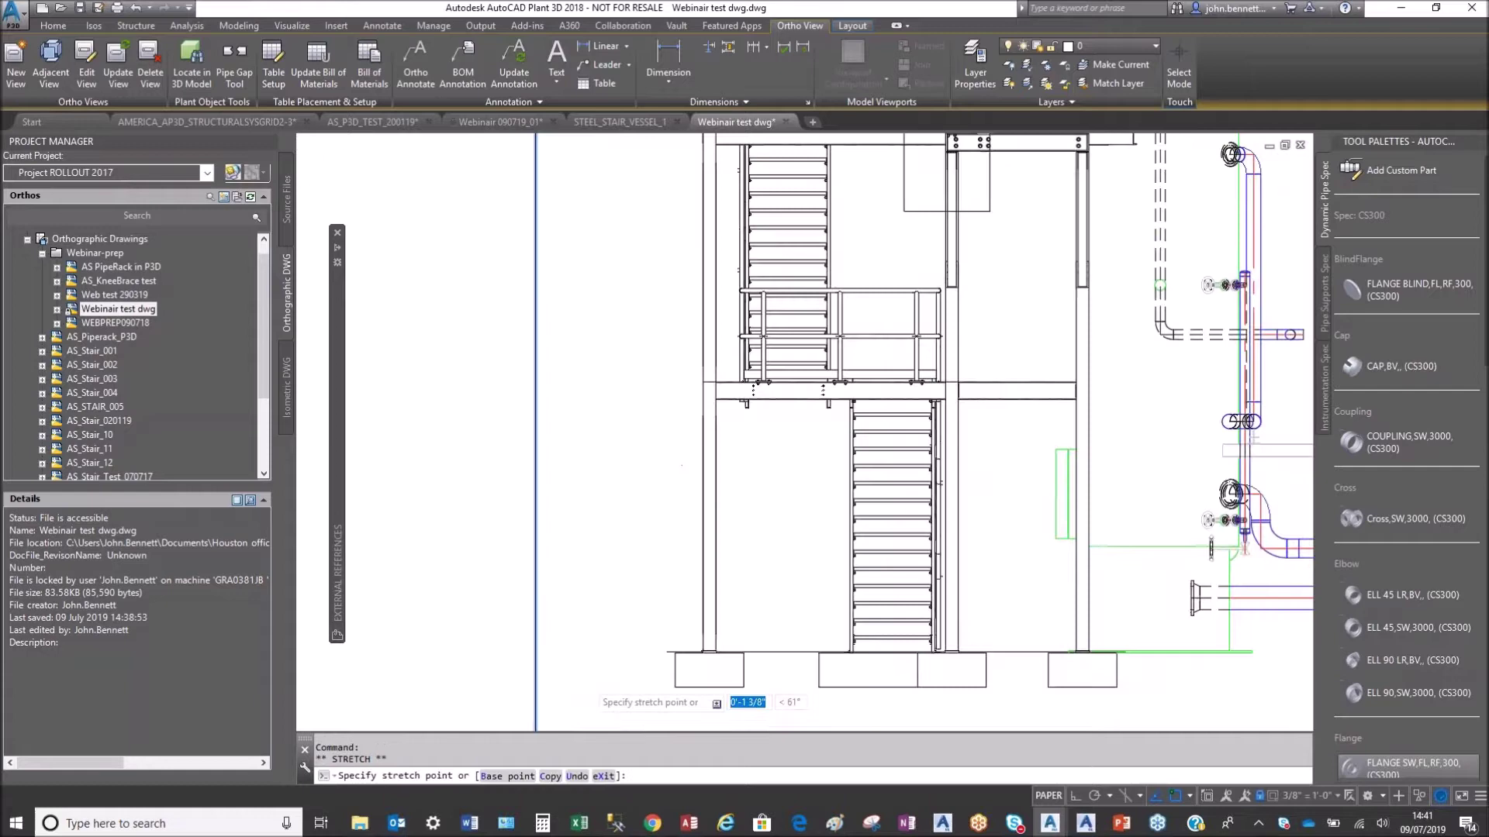
{"action": "key", "text": "Escape"}
{"action": "scroll", "coordinate": [609, 445], "scroll_direction": "down", "scroll_amount": 5}
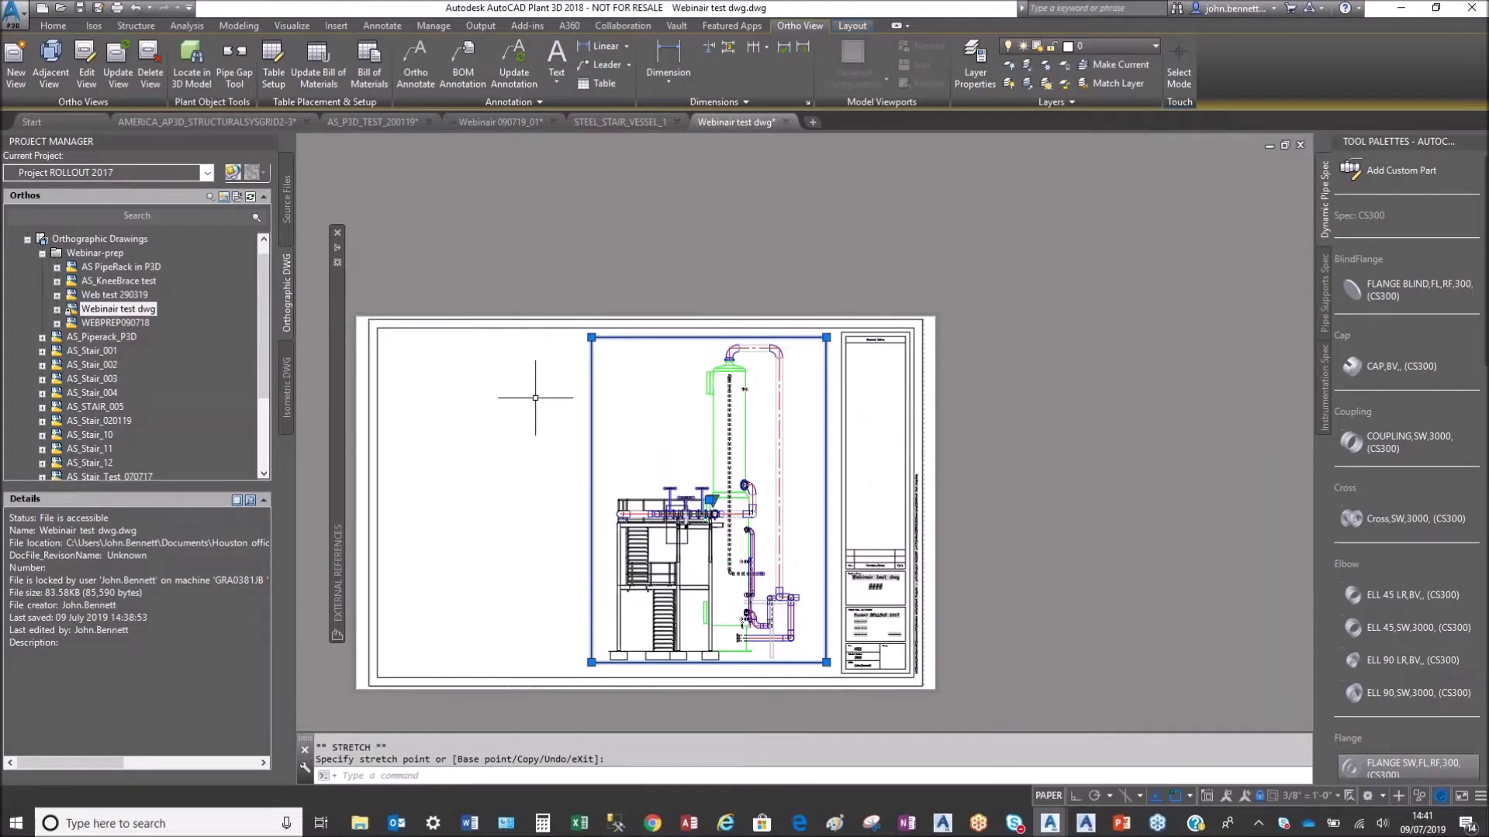
{"action": "key", "text": "Escape"}
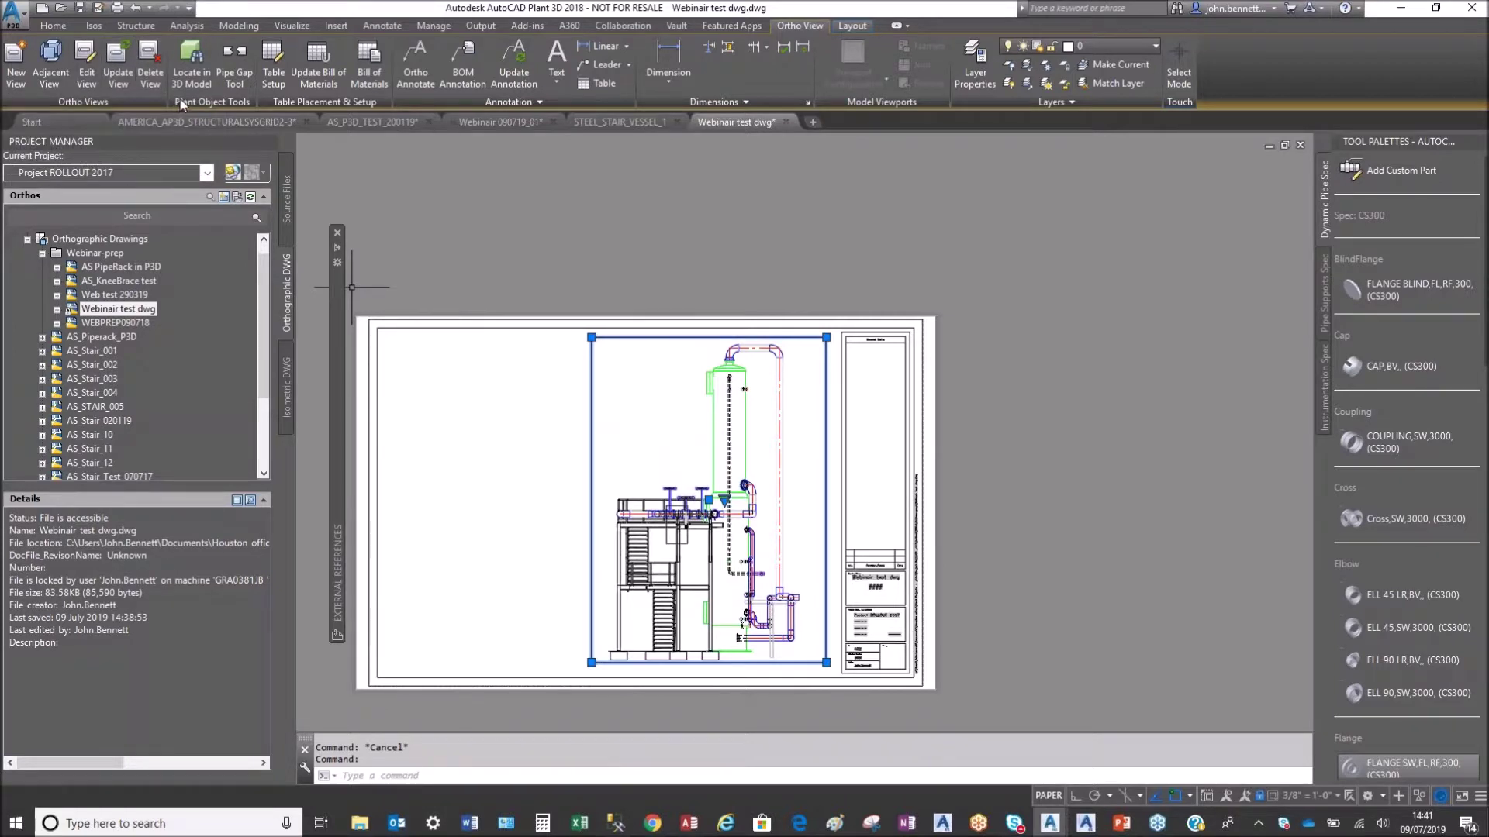
Step: Create an adjacent Front view from the existing right view and place its viewport in the free space above the sheet
{"action": "left_click", "coordinate": [48, 67]}
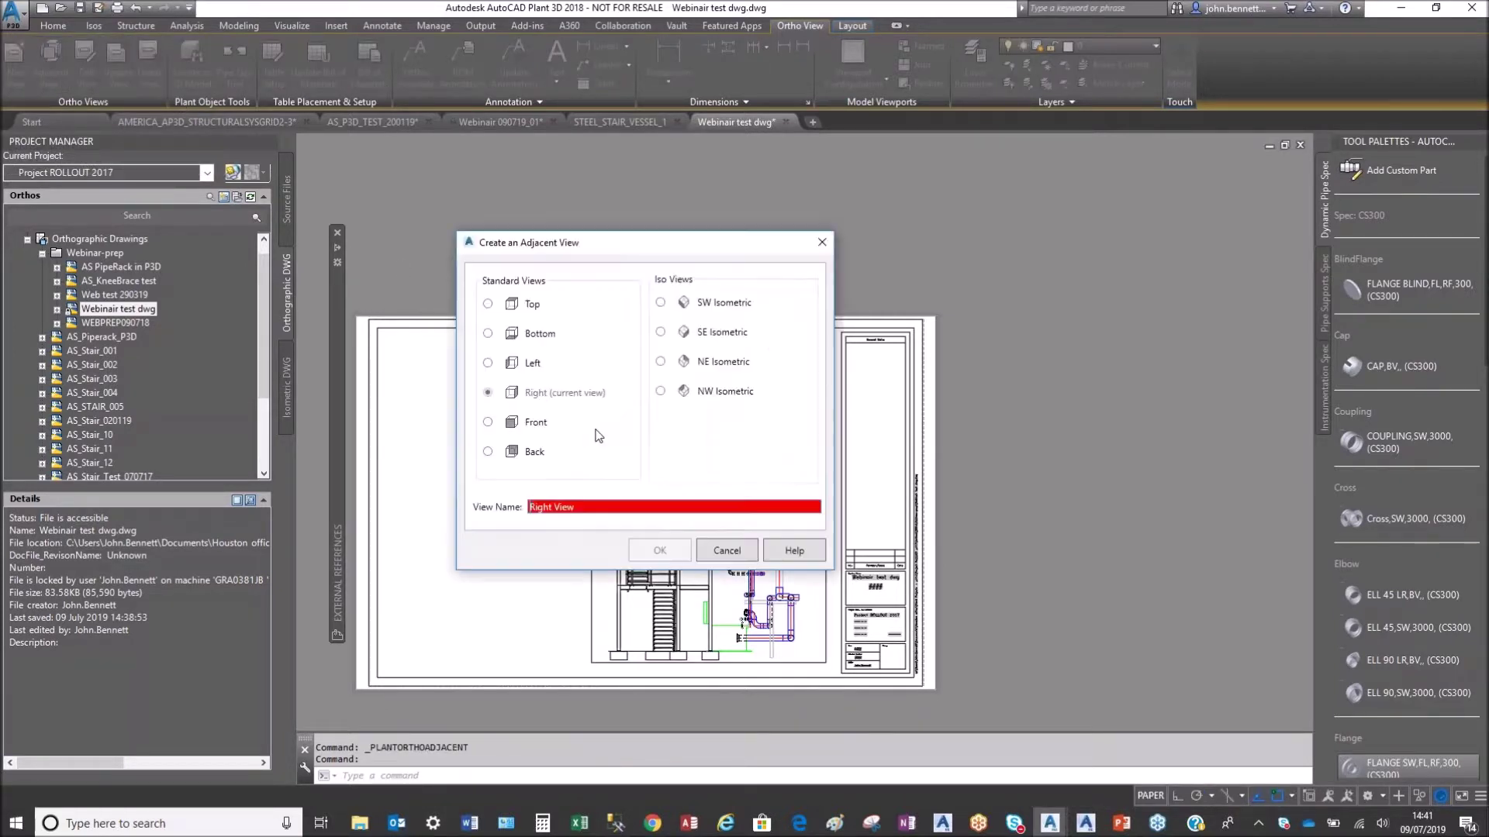
{"action": "left_click", "coordinate": [489, 424]}
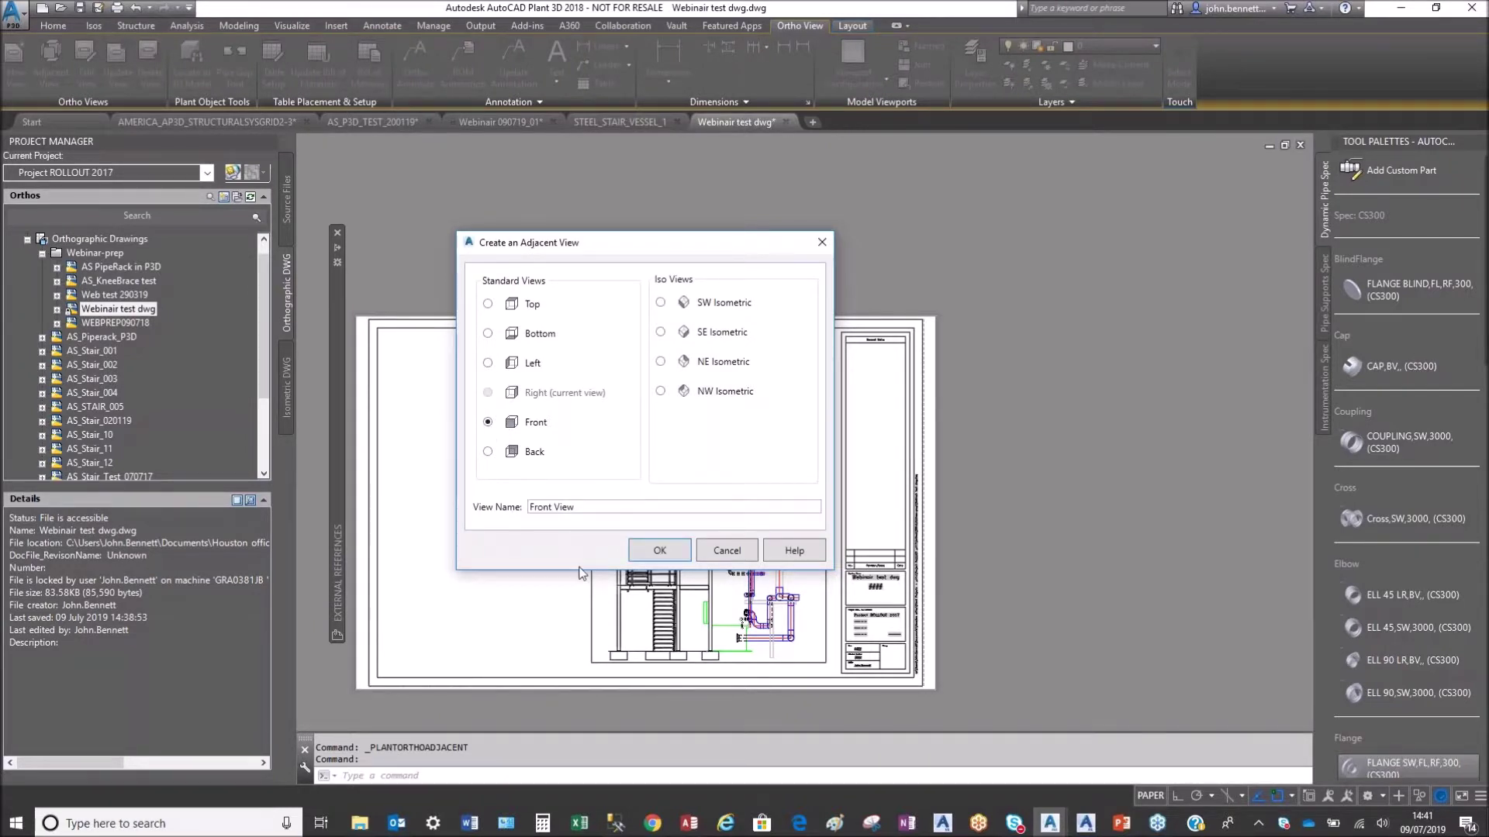
{"action": "left_click", "coordinate": [657, 551]}
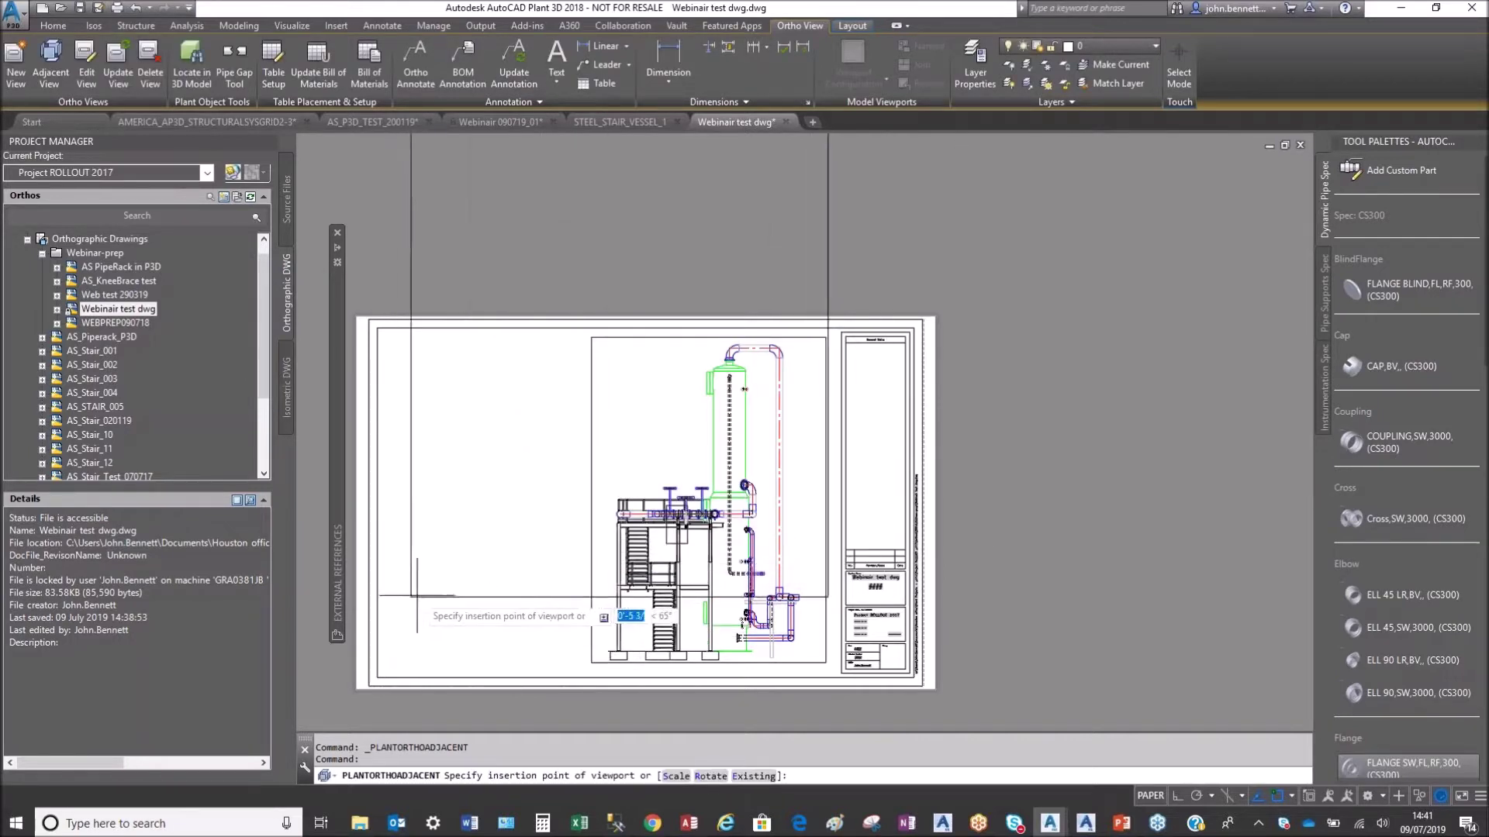
{"action": "scroll", "coordinate": [479, 618], "scroll_direction": "down", "scroll_amount": 2}
{"action": "middle_click_drag", "start_coordinate": [479, 619], "coordinate": [563, 659]}
{"action": "left_click", "coordinate": [465, 469]}
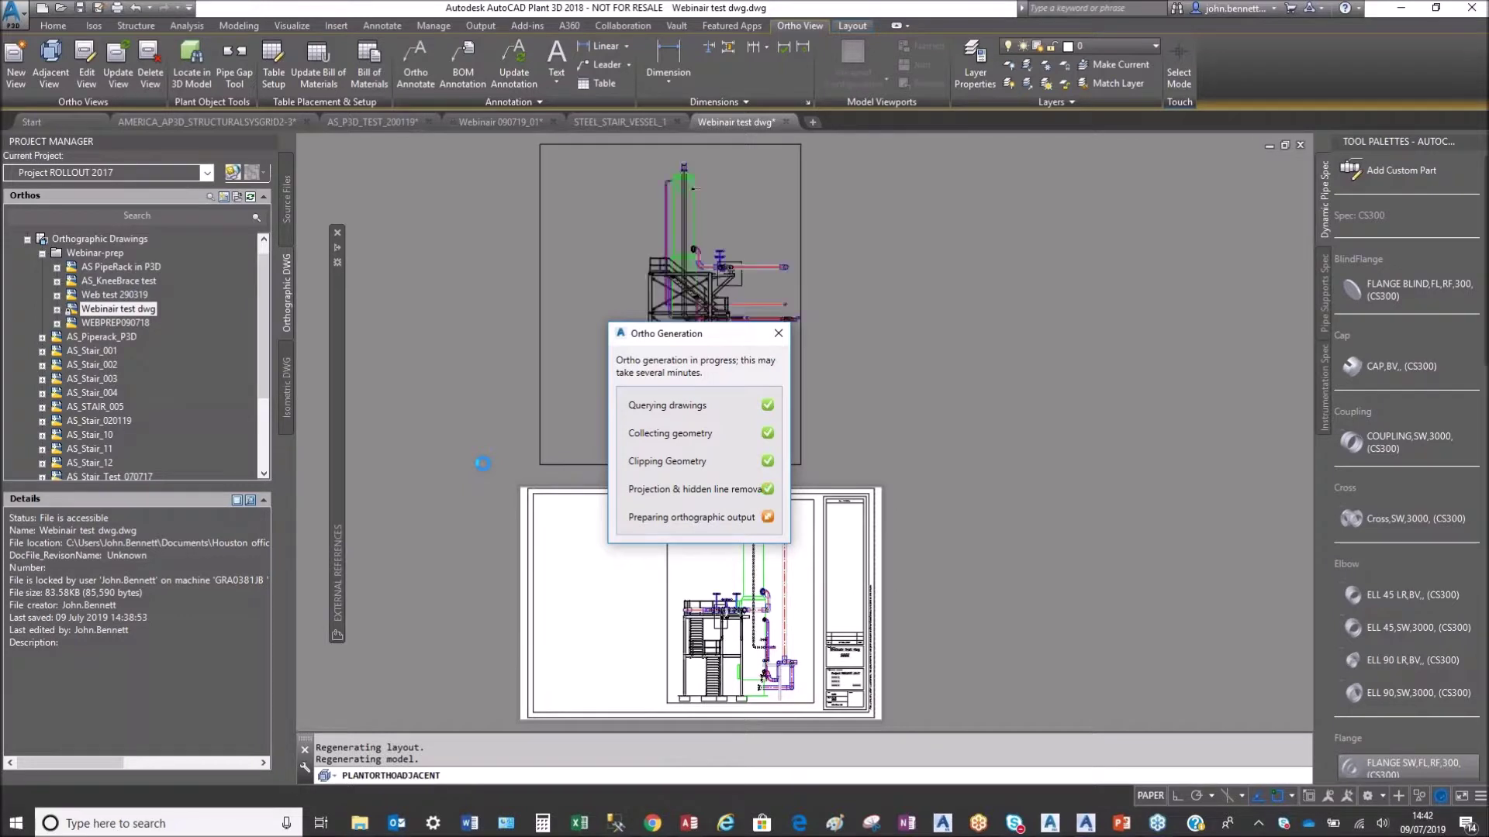
Step: Crop the front view's viewport closer around the model at its lower-left corner and move it onto the sheet beside the right view
{"action": "left_click", "coordinate": [572, 466]}
{"action": "left_click", "coordinate": [540, 464]}
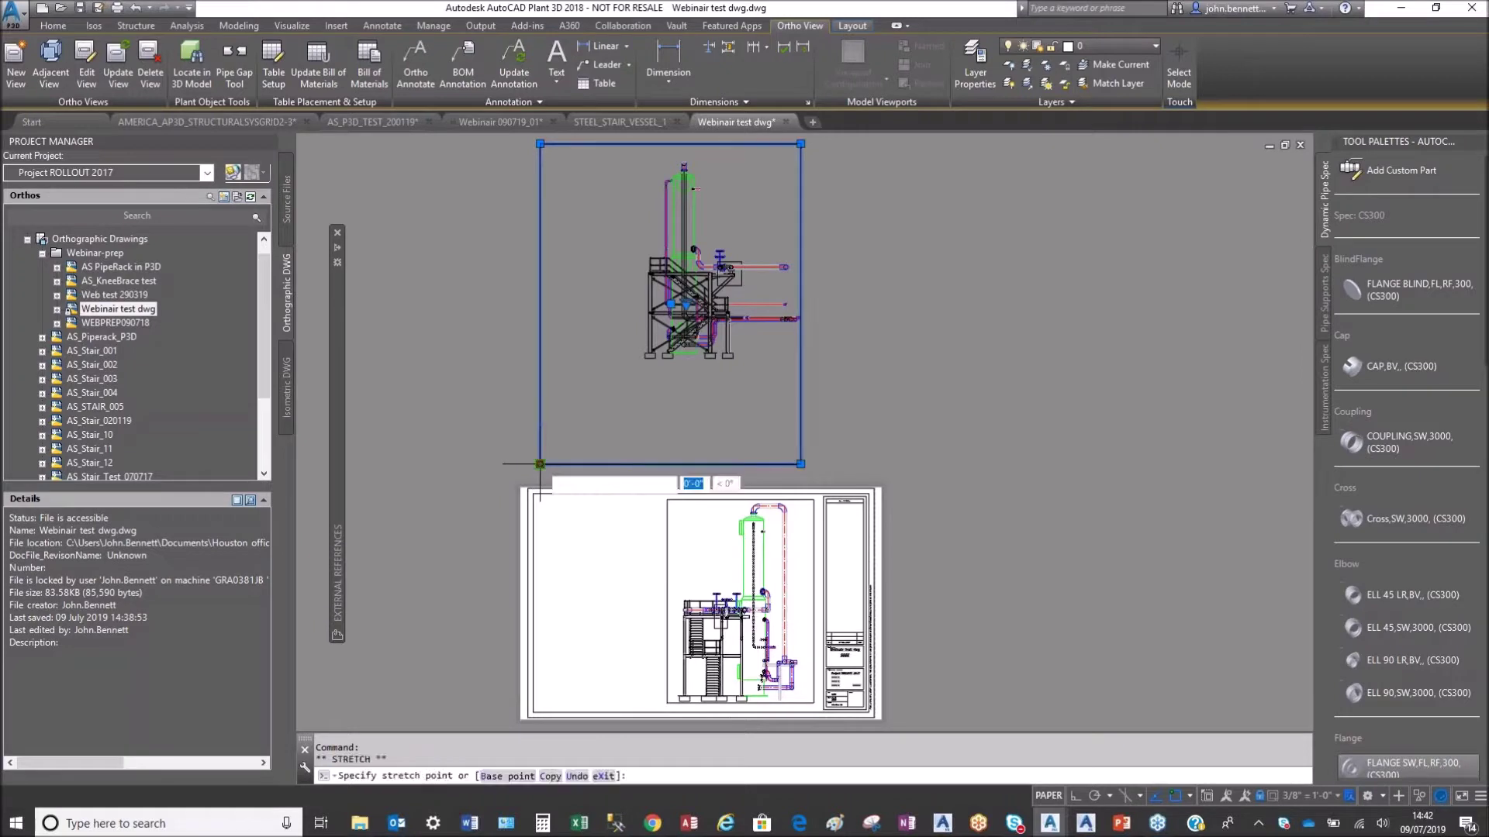
{"action": "left_click", "coordinate": [614, 377]}
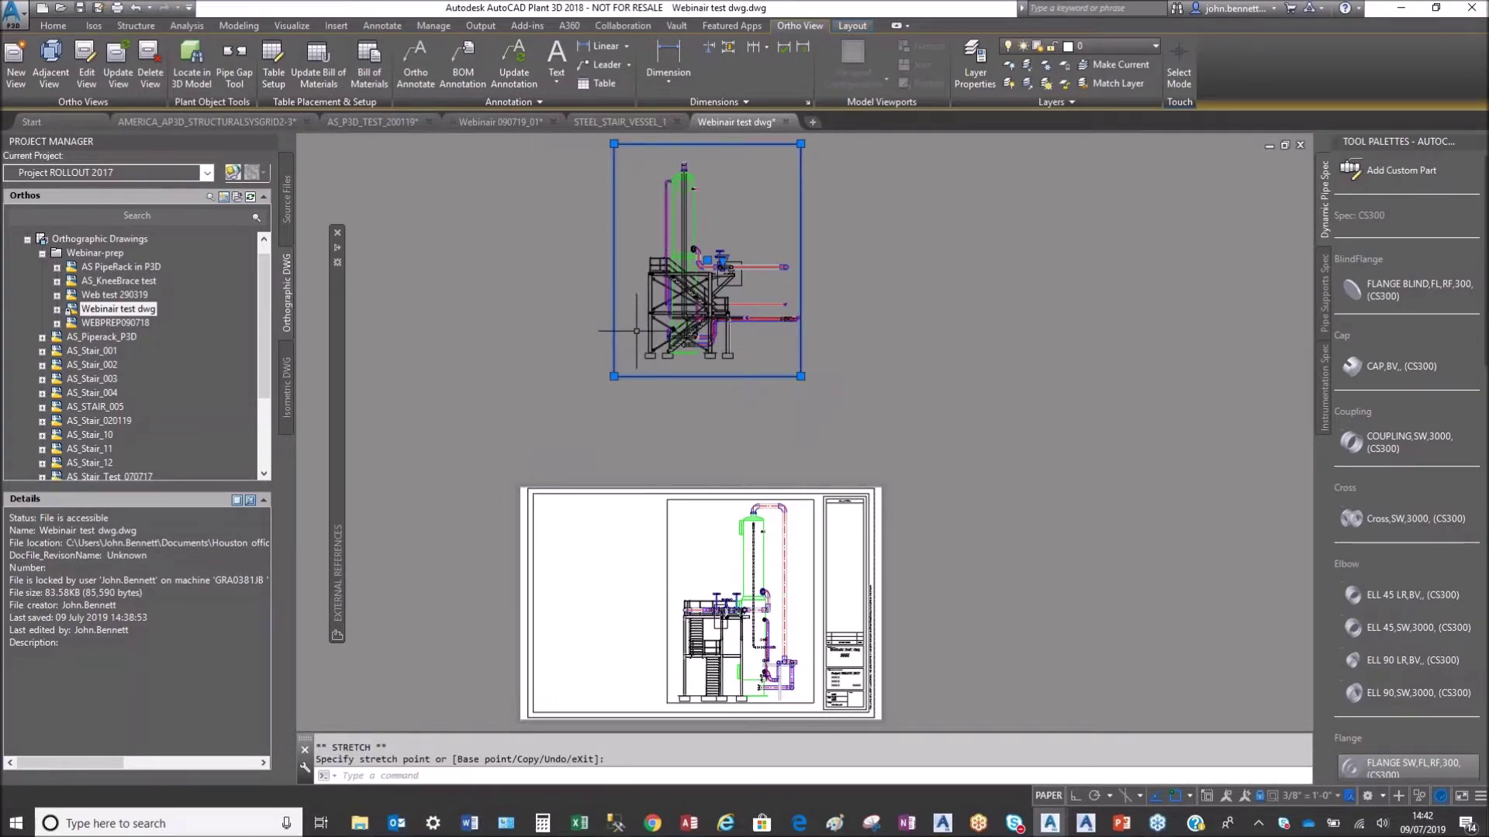
{"action": "left_click", "coordinate": [706, 259]}
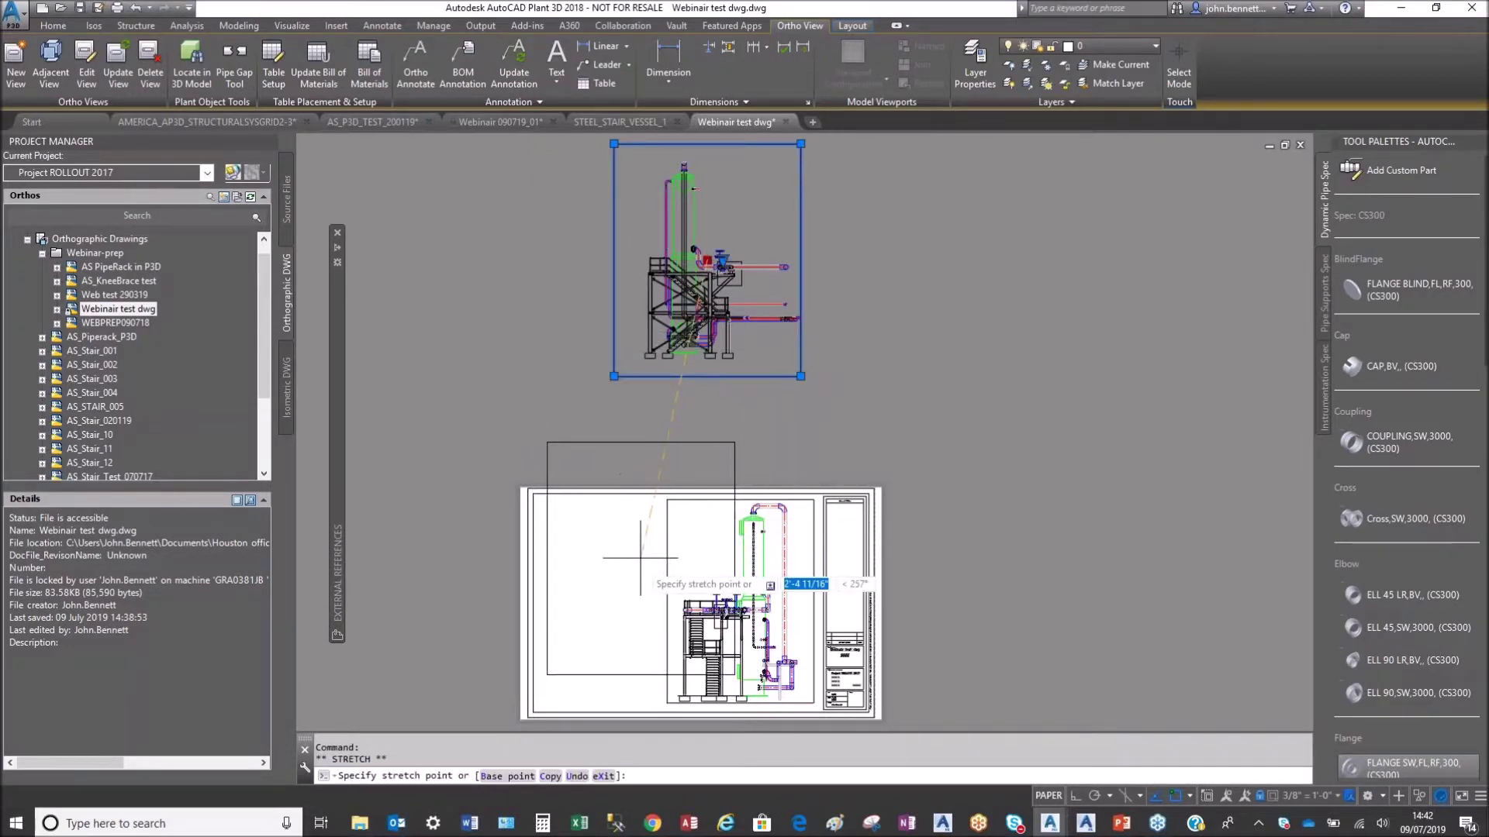
{"action": "scroll", "coordinate": [615, 591], "scroll_direction": "up", "scroll_amount": 2}
{"action": "left_click", "coordinate": [630, 603]}
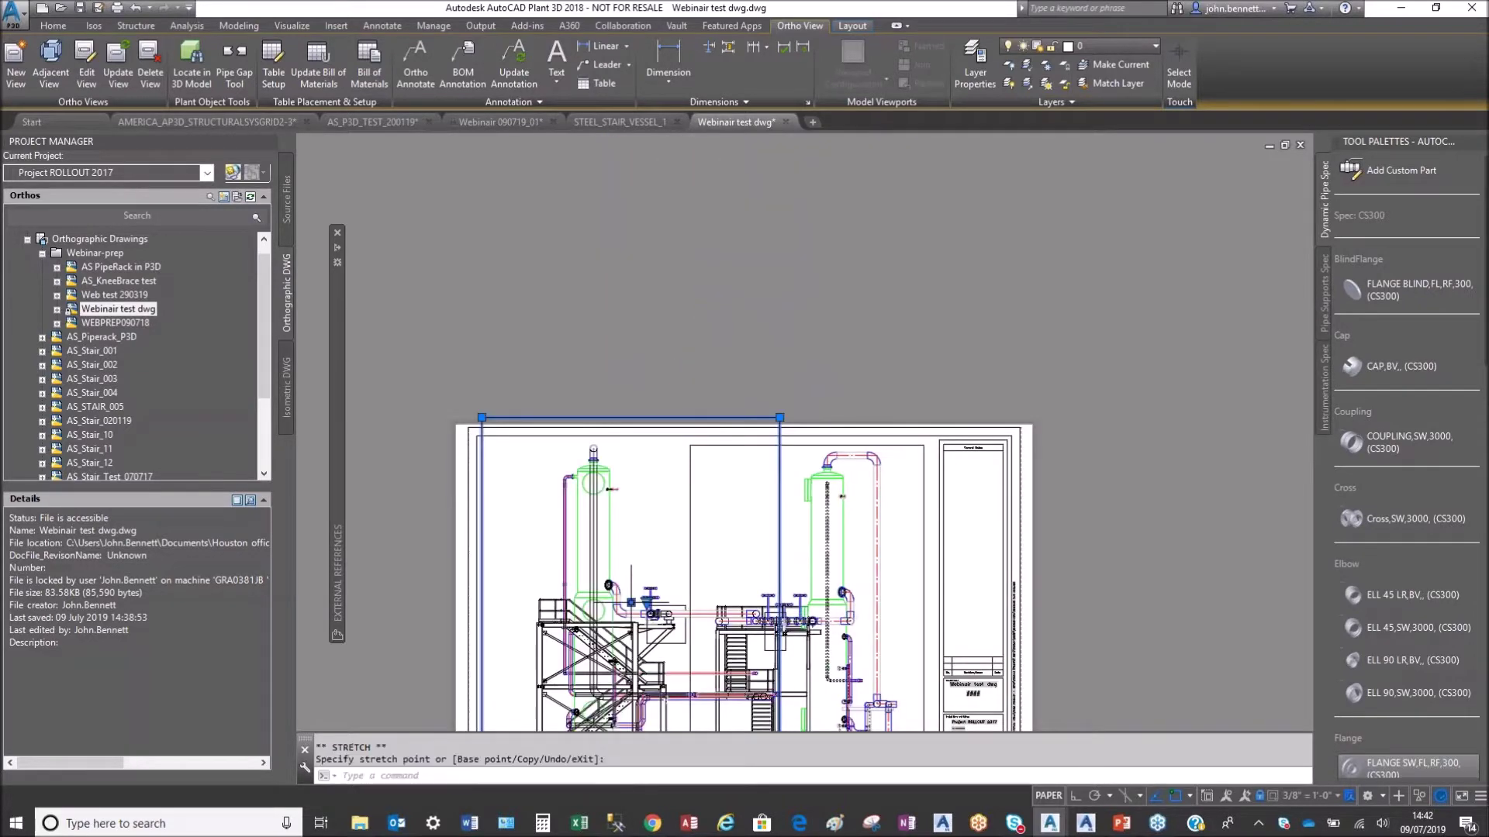
Step: Stretch the front viewport's lower-left corner out past the sheet border and set the viewport scale to 1/4" = 1'-0"
{"action": "scroll", "coordinate": [621, 594], "scroll_direction": "down", "scroll_amount": 2}
{"action": "middle_click_drag", "start_coordinate": [537, 698], "coordinate": [598, 552]}
{"action": "scroll", "coordinate": [596, 554], "scroll_direction": "up", "scroll_amount": 4}
{"action": "left_click", "coordinate": [592, 583]}
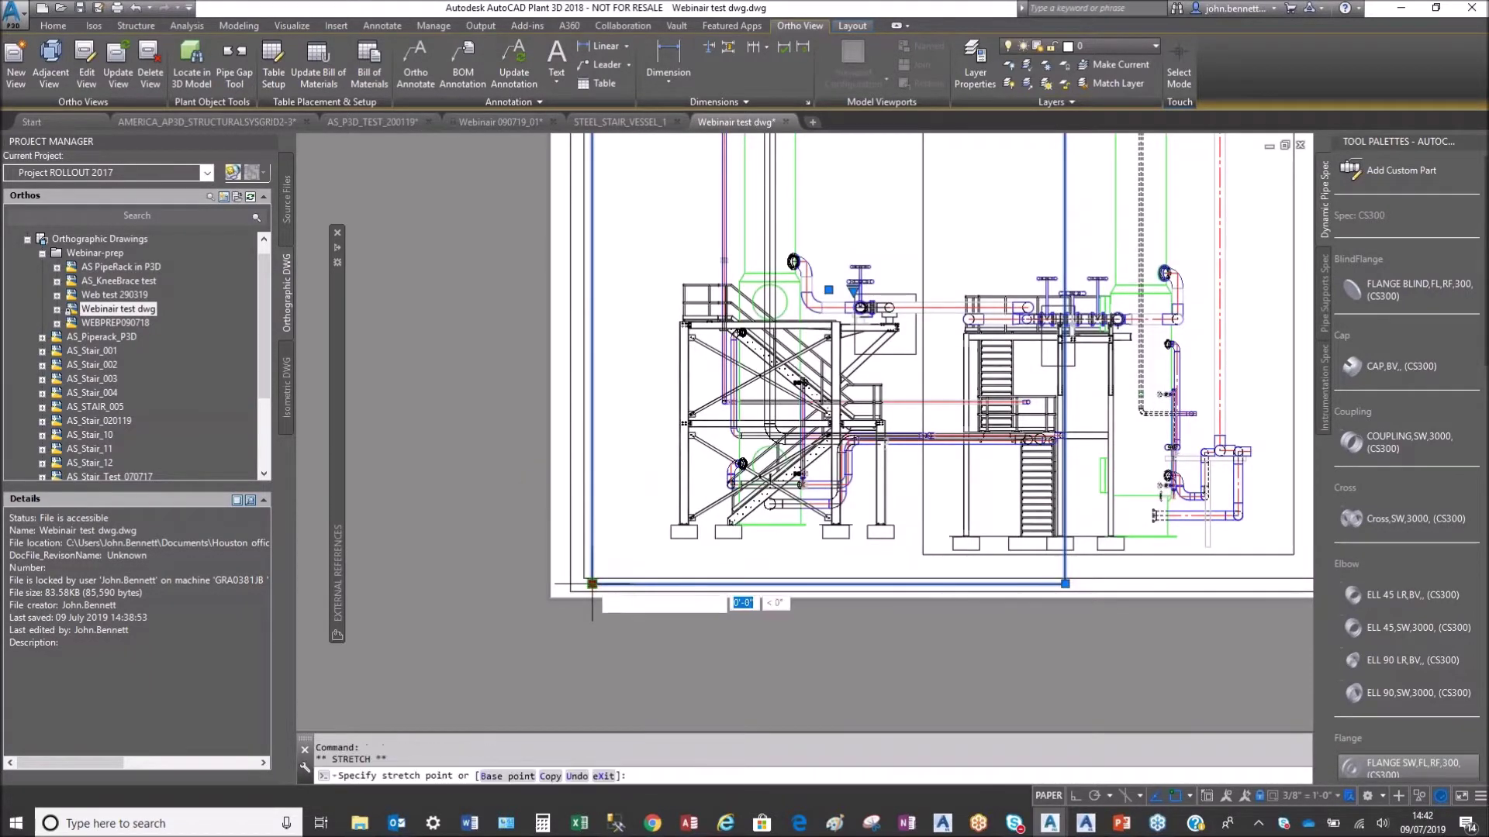
{"action": "left_click", "coordinate": [545, 575]}
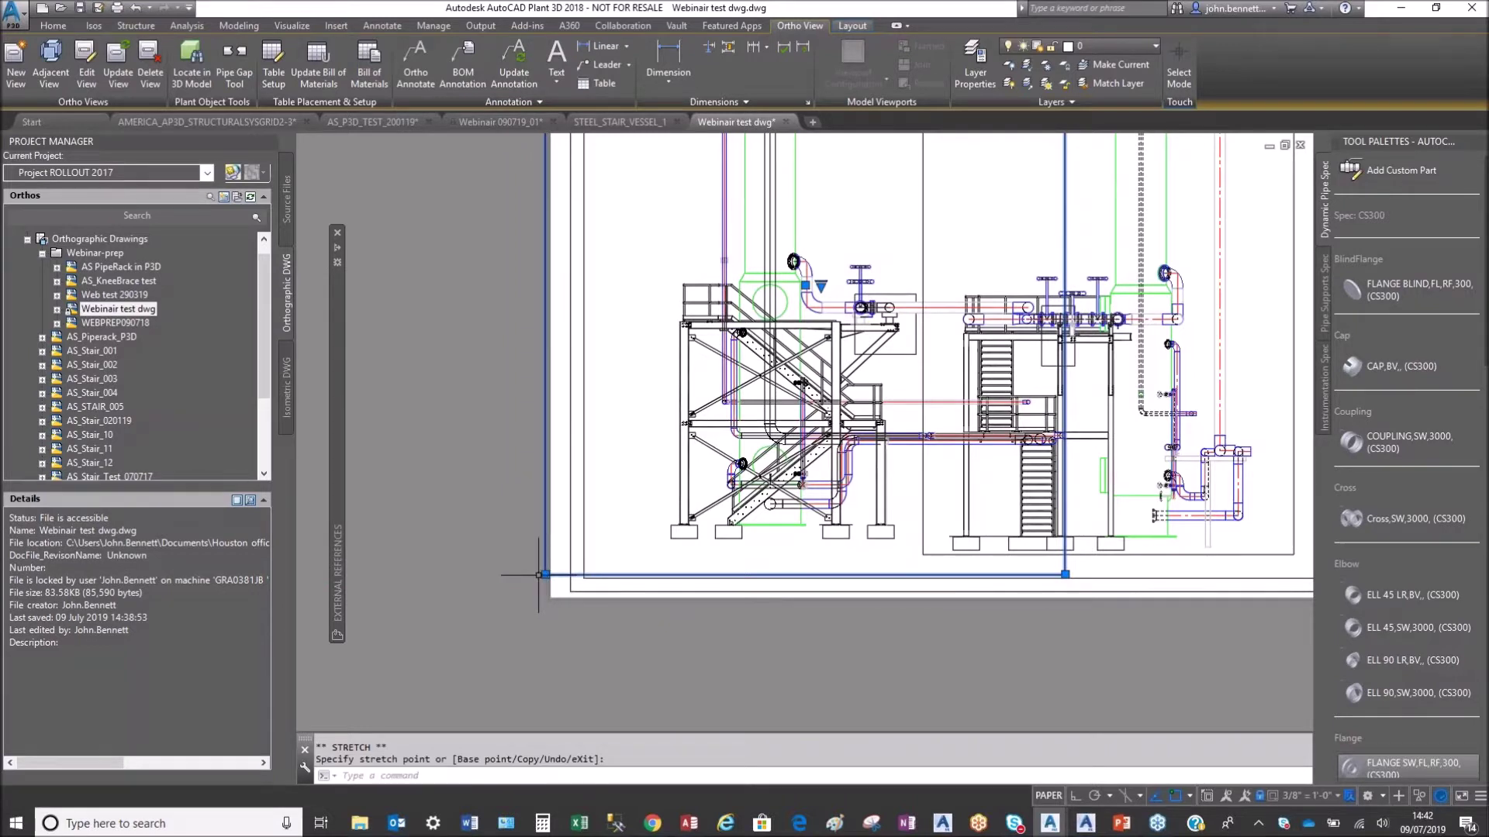
{"action": "left_click", "coordinate": [820, 287]}
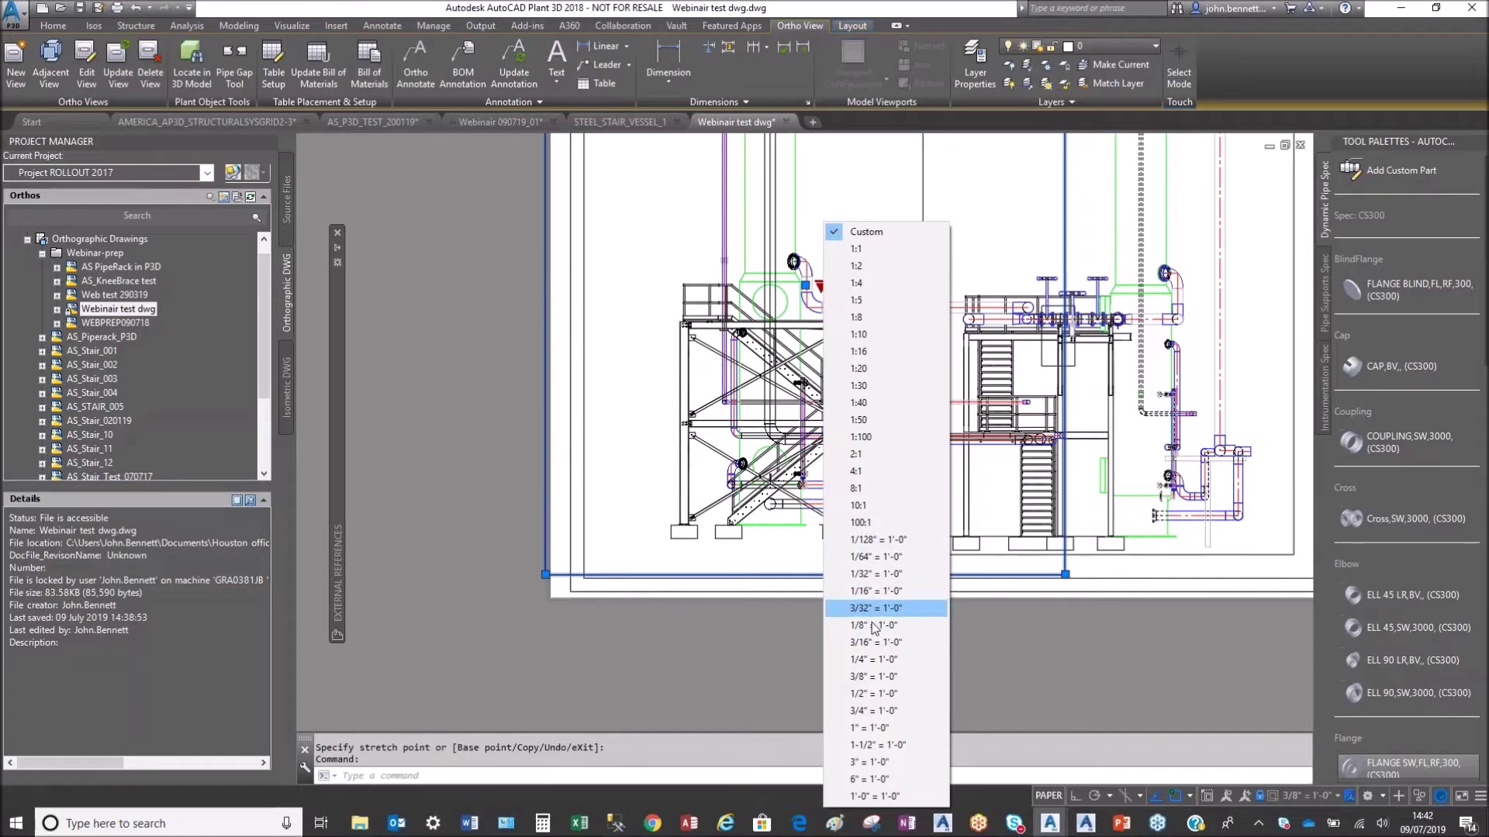
{"action": "left_click", "coordinate": [874, 659]}
{"action": "middle_click_drag", "start_coordinate": [682, 420], "coordinate": [556, 601]}
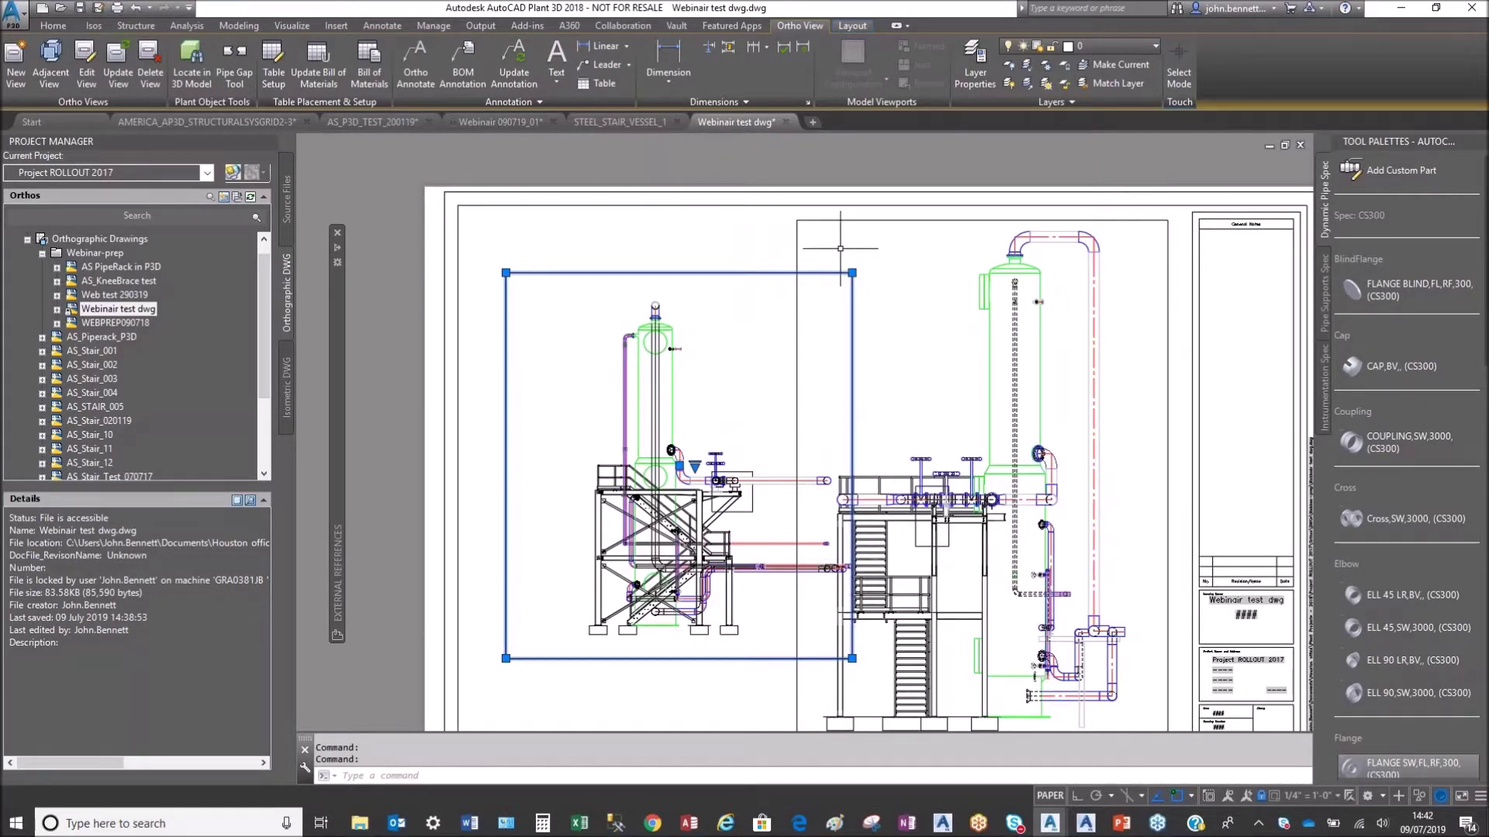
Step: Set the right view's viewport scale to 1/4" = 1'-0" to match the front view, and clear the selection
{"action": "key", "text": "Escape"}
{"action": "left_click", "coordinate": [849, 221]}
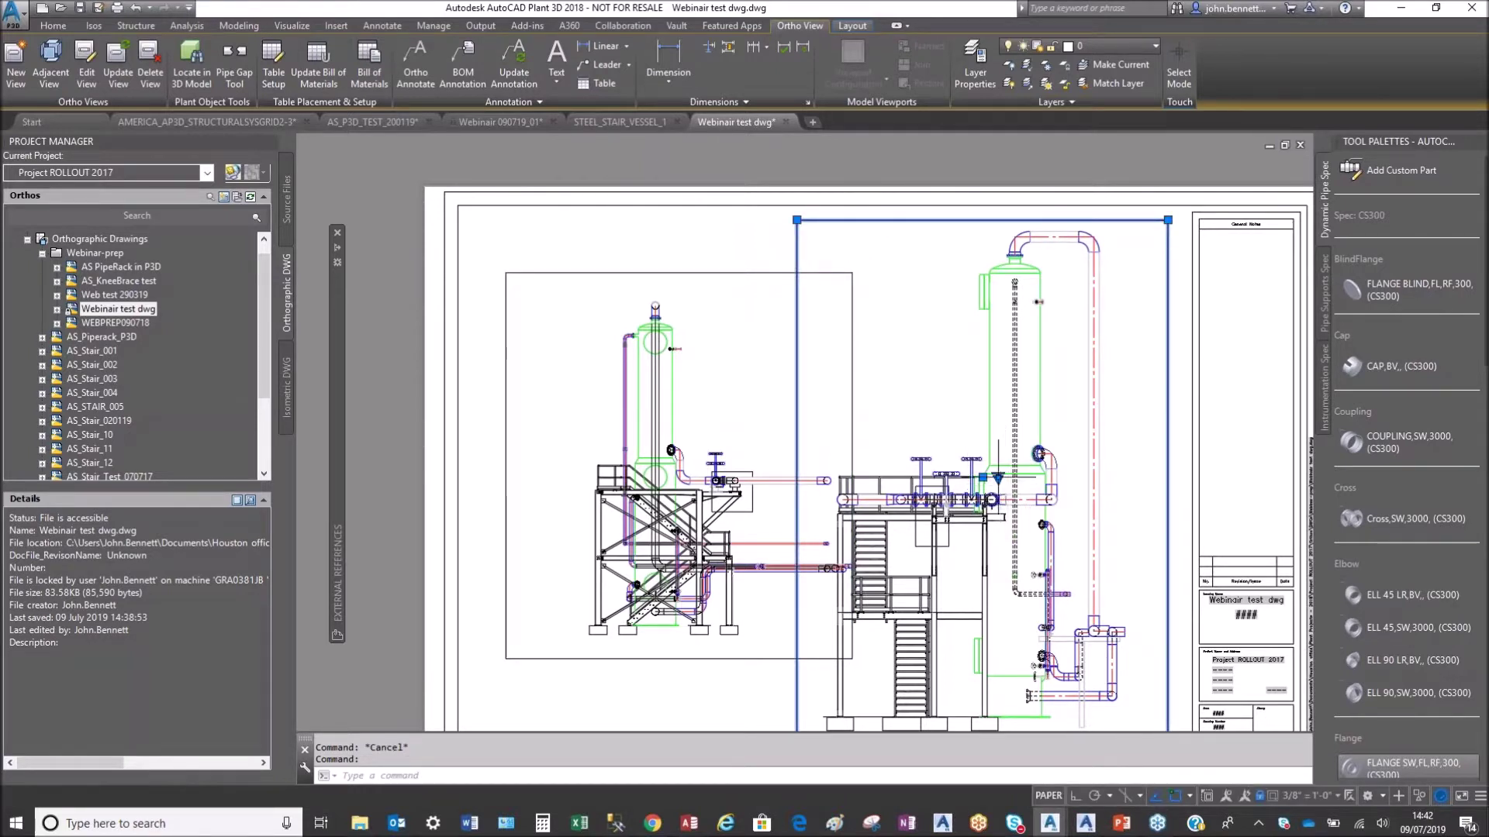
{"action": "left_click", "coordinate": [998, 478]}
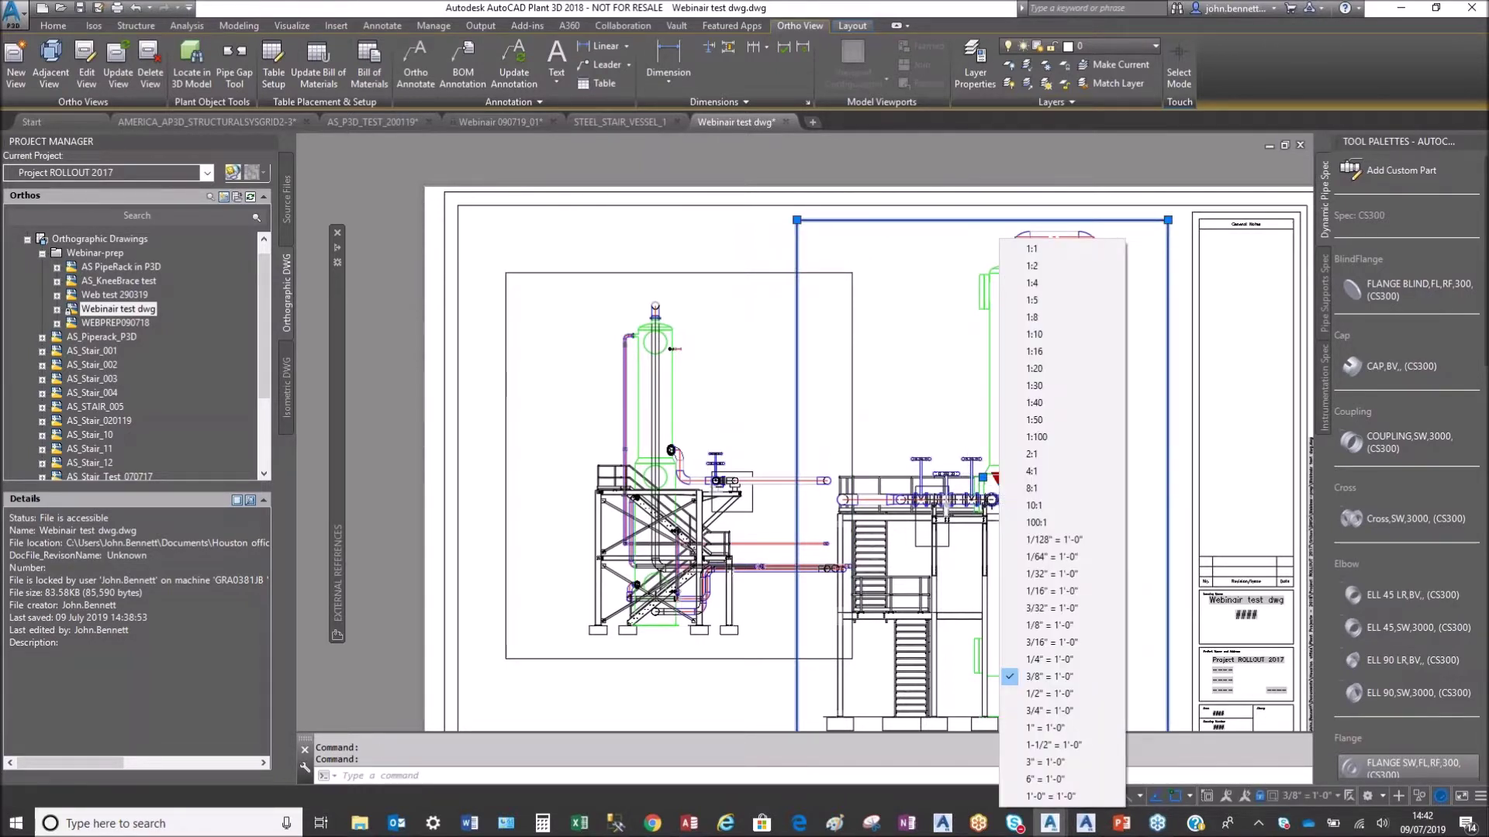
{"action": "left_click", "coordinate": [1039, 660]}
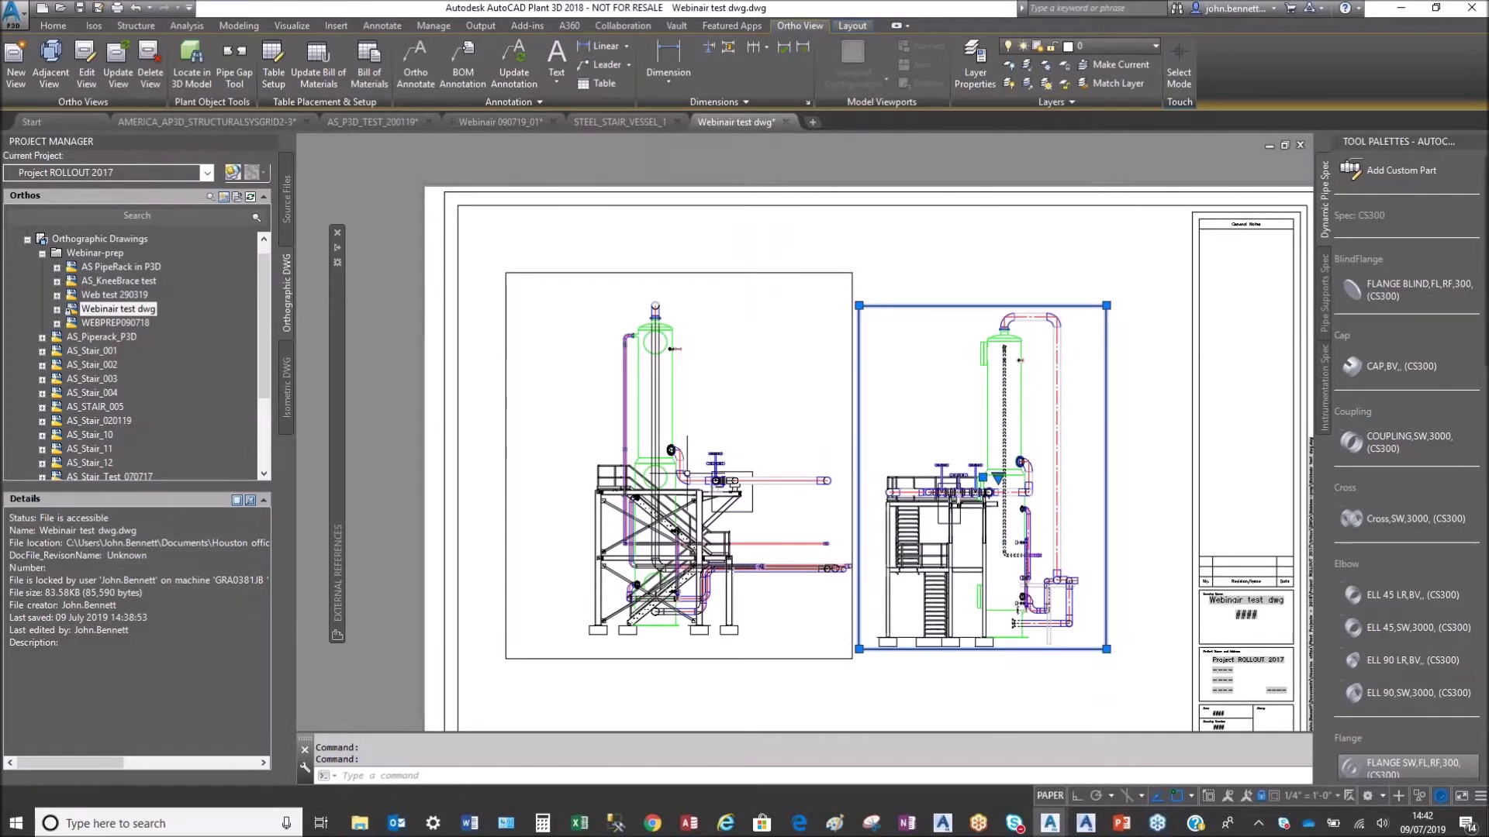
{"action": "left_click", "coordinate": [710, 403]}
{"action": "key", "text": "Escape"}
{"action": "key", "text": "Escape"}
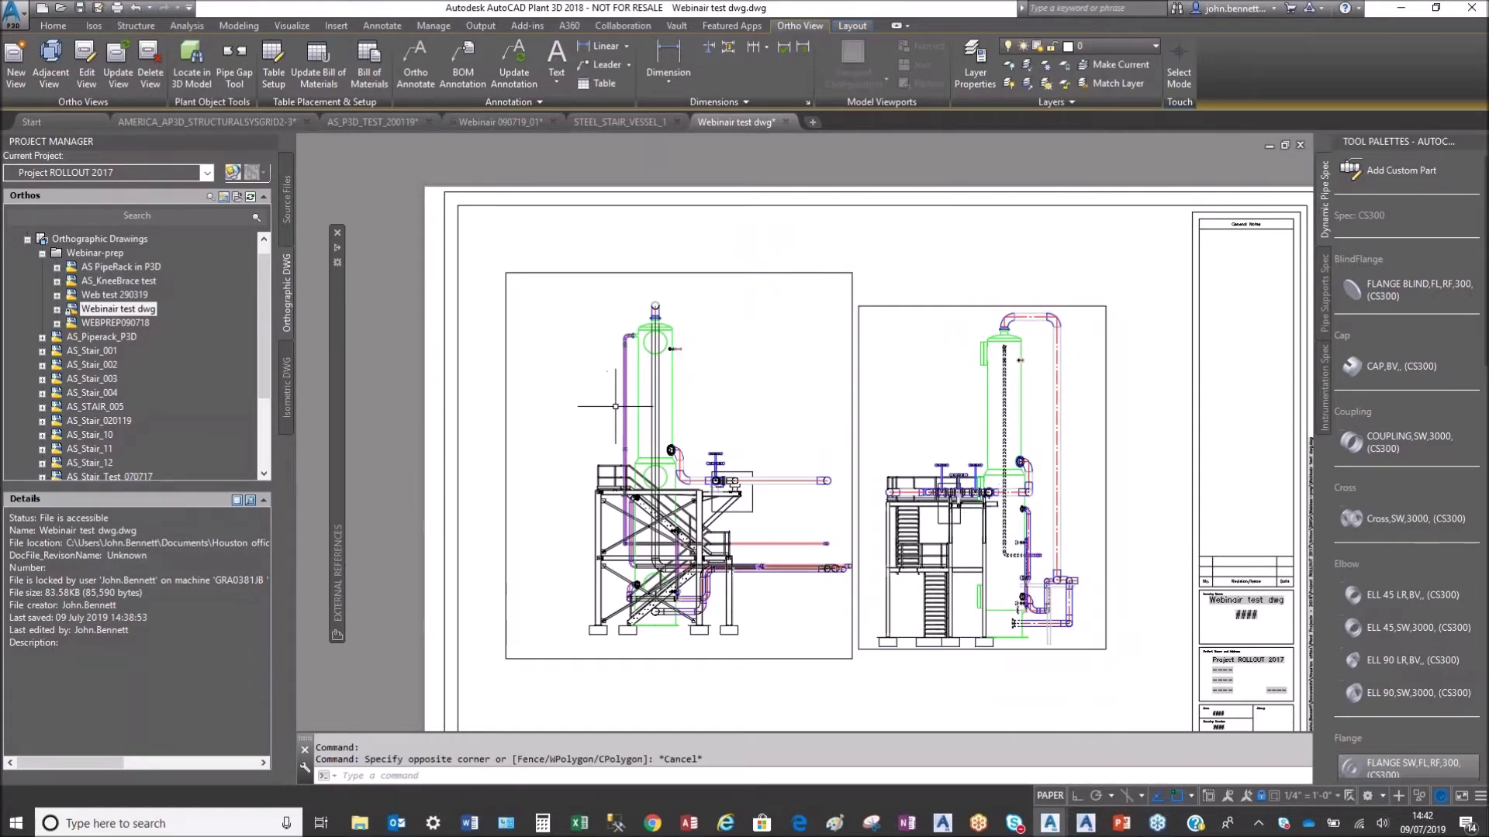
Step: Examine the stair tower steelwork and bolted pipe support bracket in the front view, plus the overall sheet with both views
{"action": "scroll", "coordinate": [651, 527], "scroll_direction": "up", "scroll_amount": 2}
{"action": "scroll", "coordinate": [679, 533], "scroll_direction": "up", "scroll_amount": 5}
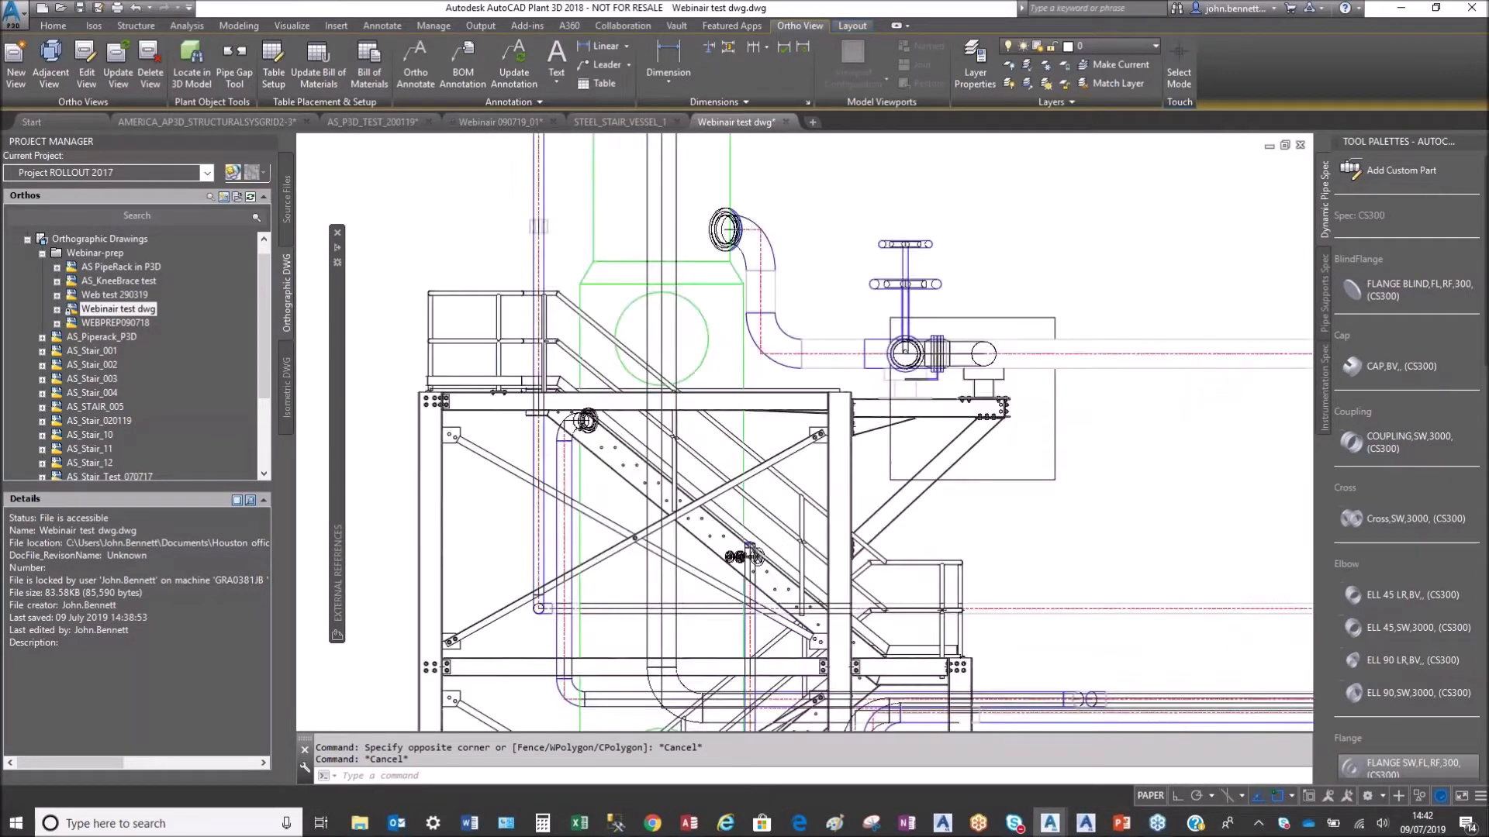
{"action": "scroll", "coordinate": [1035, 373], "scroll_direction": "up", "scroll_amount": 6}
{"action": "scroll", "coordinate": [1035, 373], "scroll_direction": "down", "scroll_amount": 3}
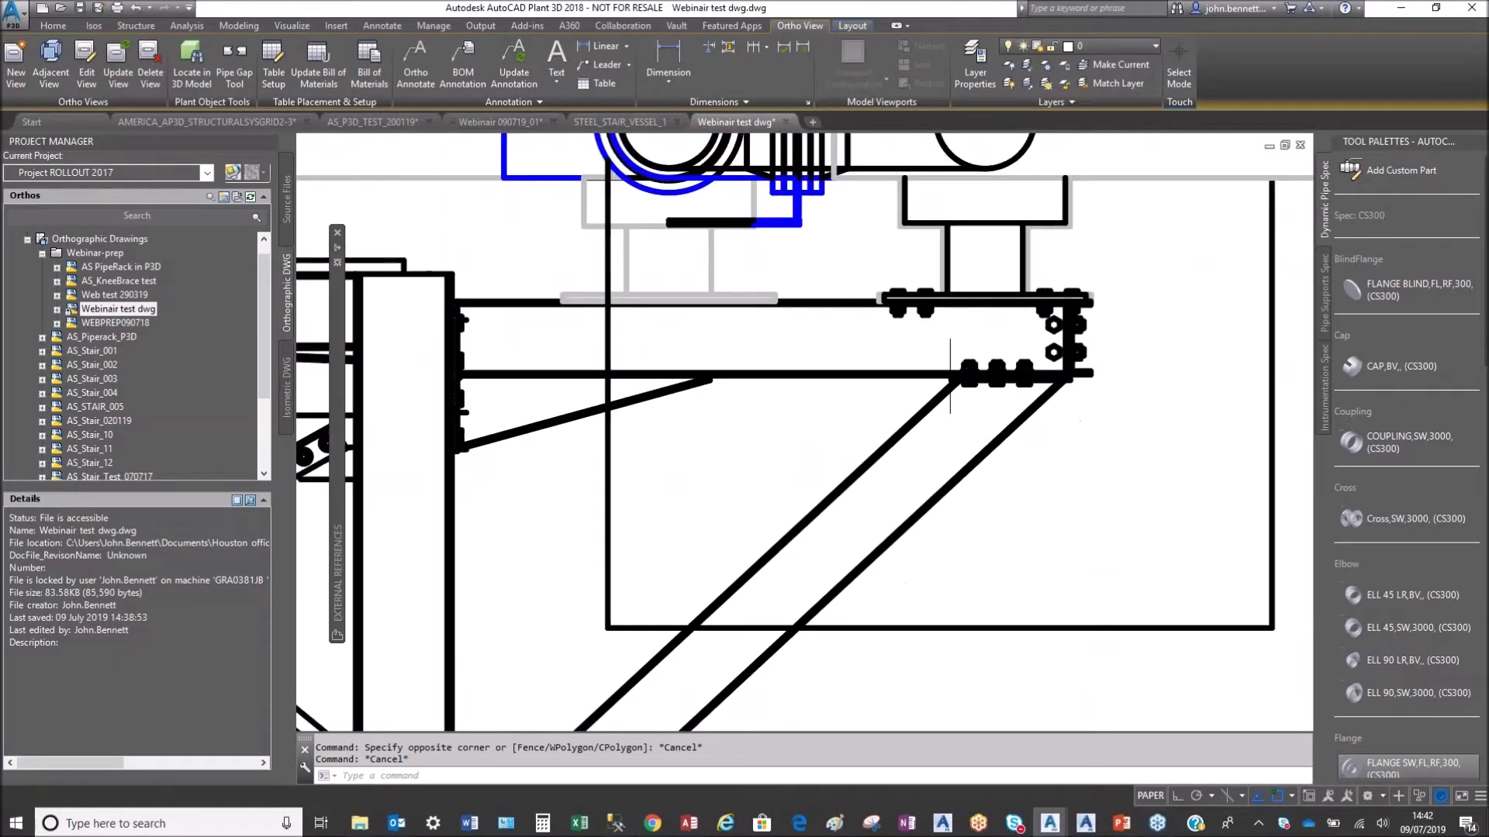
{"action": "scroll", "coordinate": [794, 388], "scroll_direction": "down", "scroll_amount": 1}
{"action": "scroll", "coordinate": [793, 388], "scroll_direction": "down", "scroll_amount": 4}
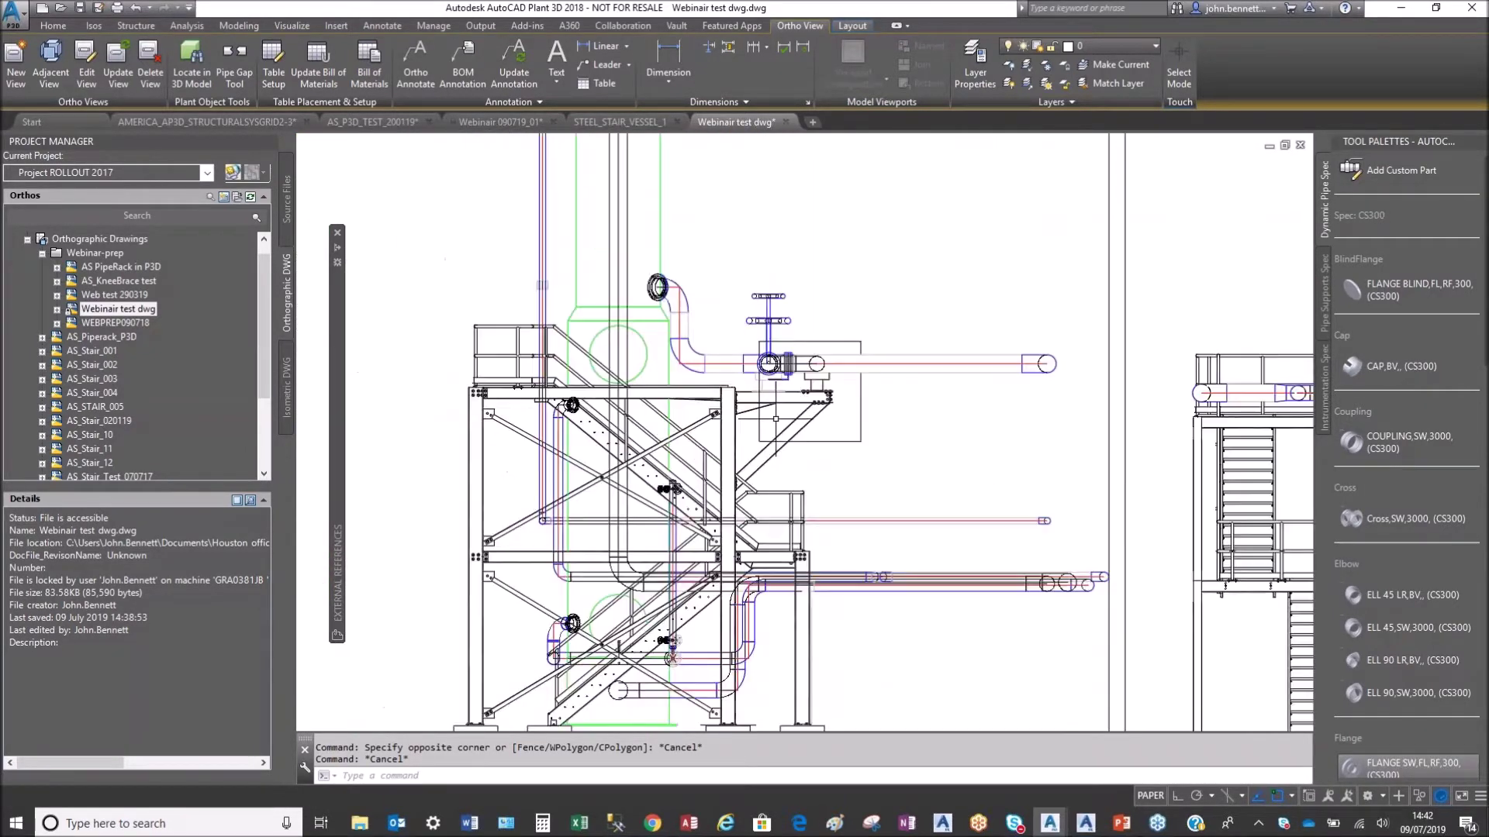
{"action": "scroll", "coordinate": [946, 473], "scroll_direction": "up", "scroll_amount": 2}
{"action": "middle_click_drag", "start_coordinate": [946, 473], "coordinate": [651, 376]}
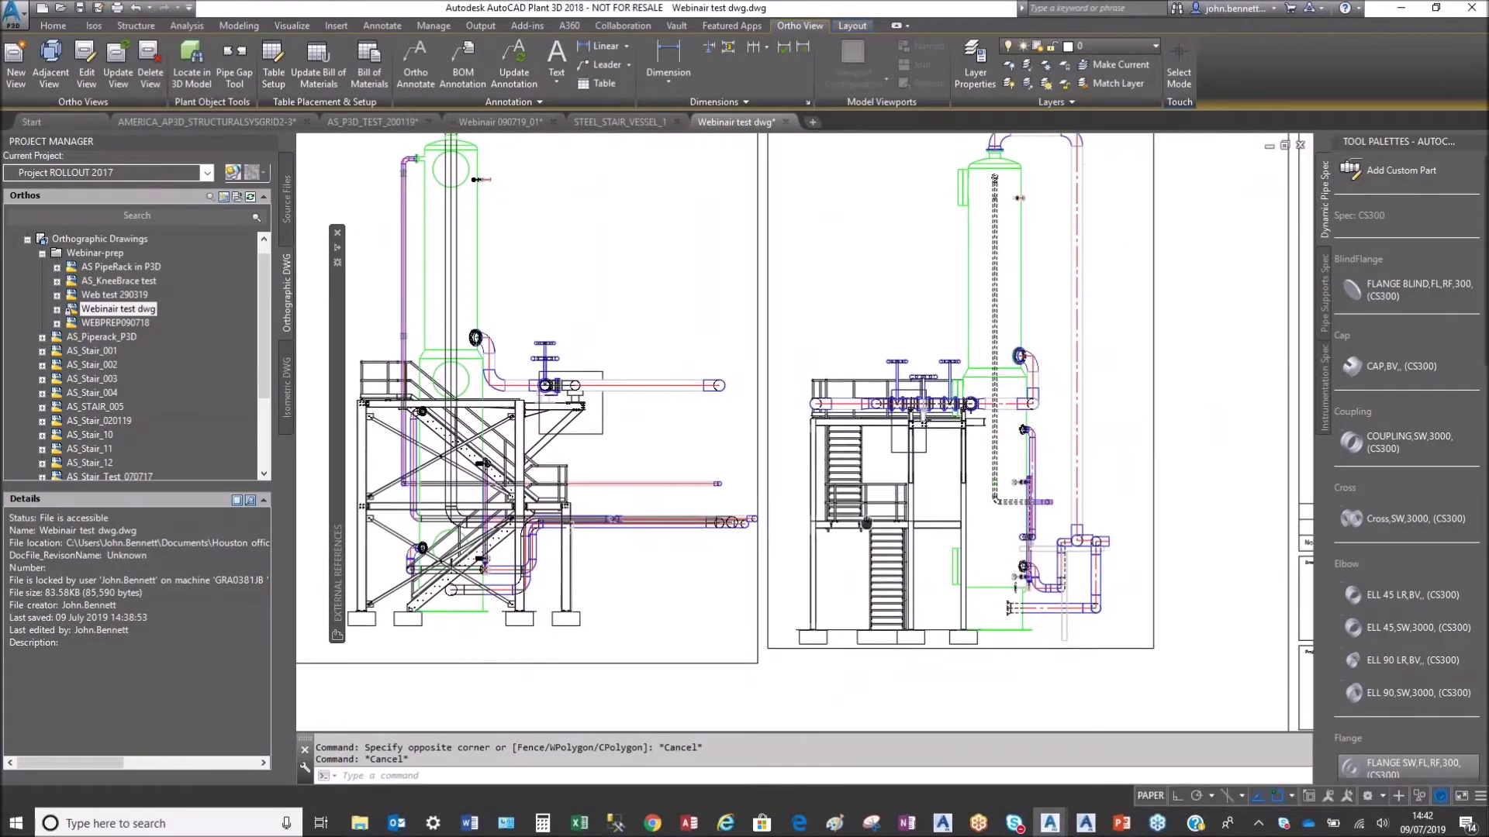
{"action": "left_click", "coordinate": [773, 560]}
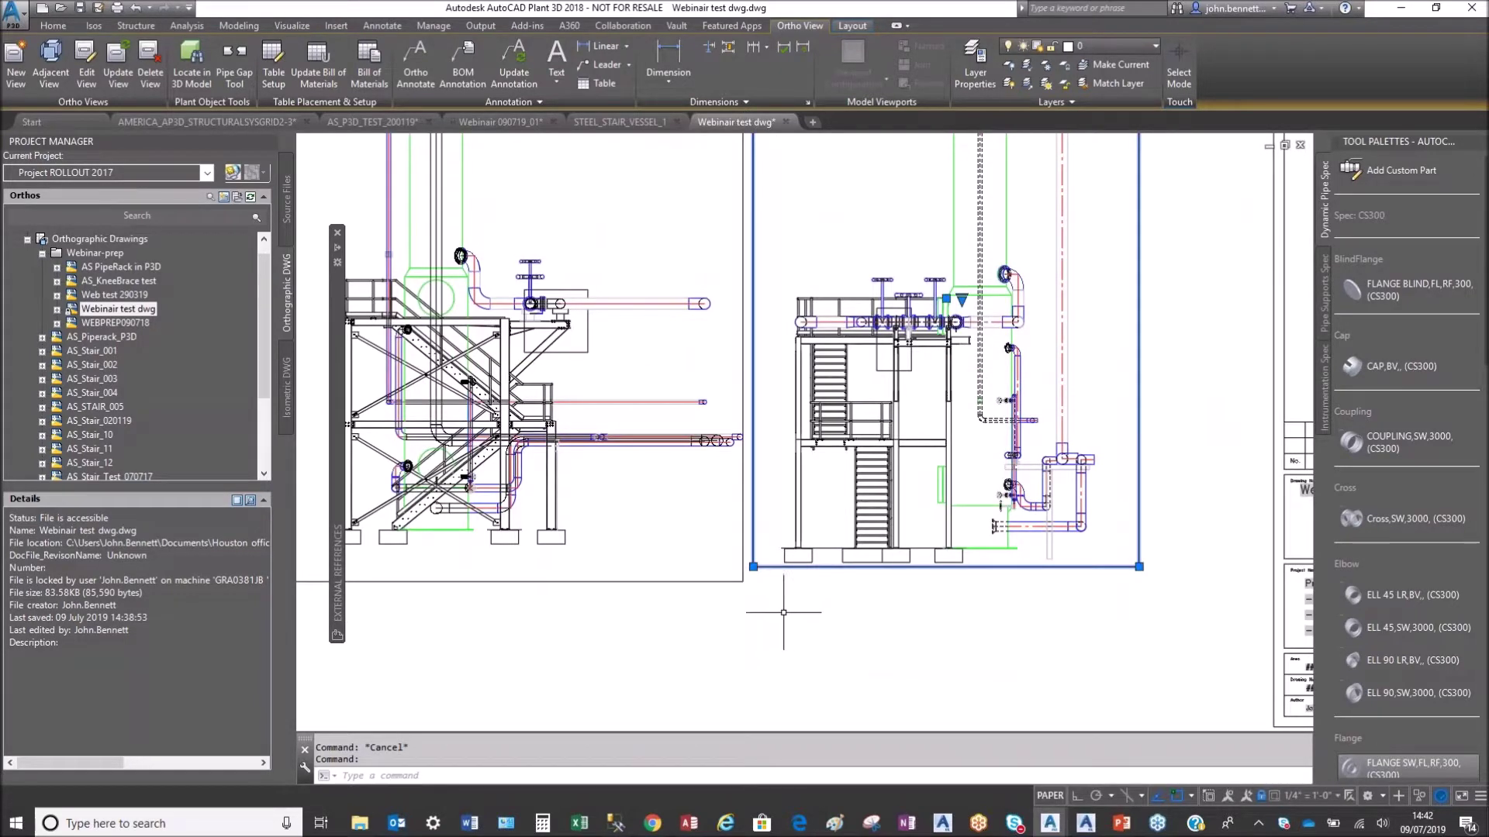
{"action": "key", "text": "Escape"}
{"action": "scroll", "coordinate": [790, 555], "scroll_direction": "down", "scroll_amount": 3}
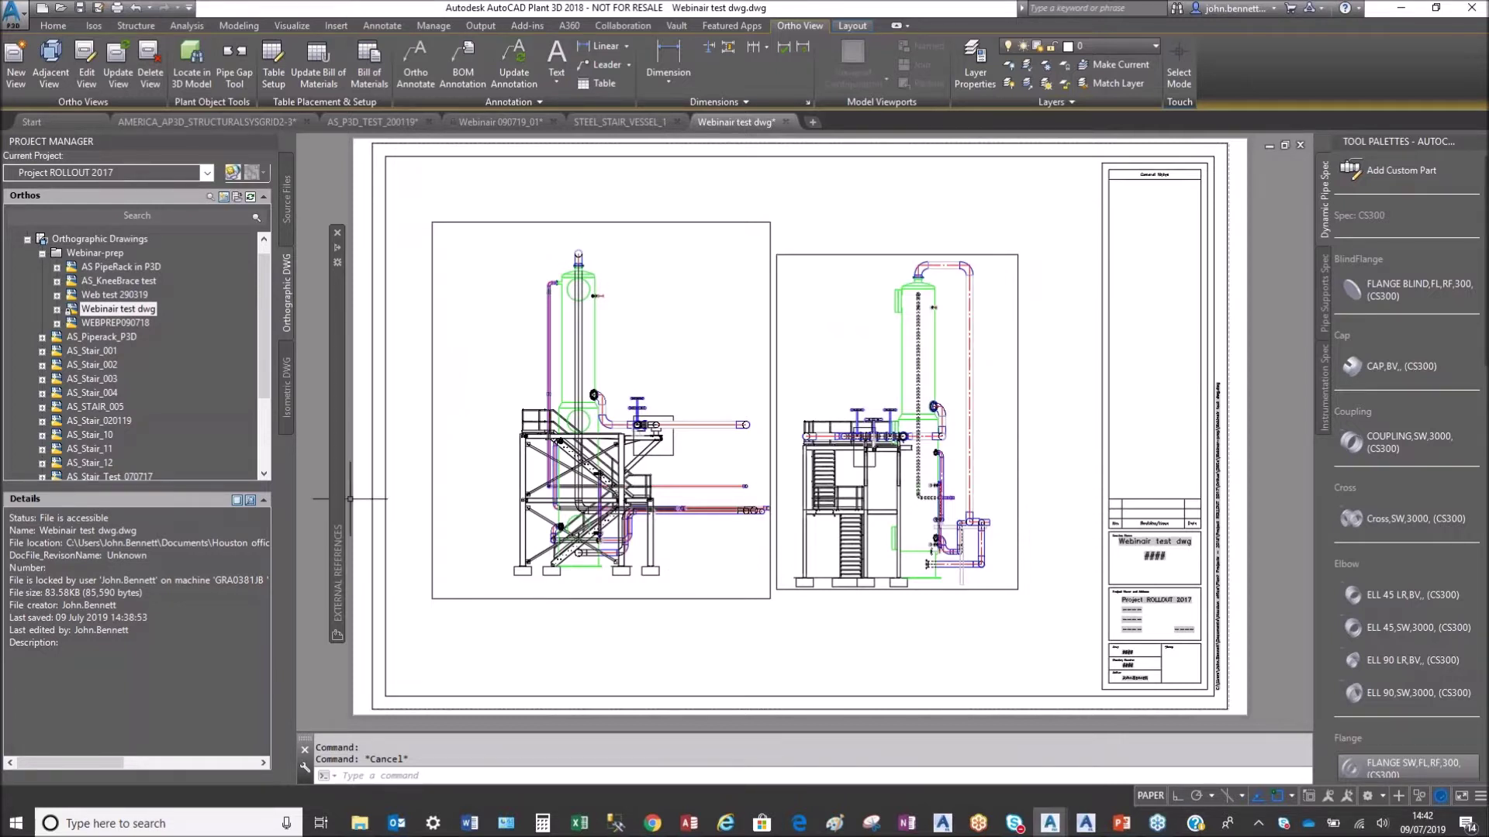
{"action": "middle_click_drag", "start_coordinate": [389, 567], "coordinate": [398, 591]}
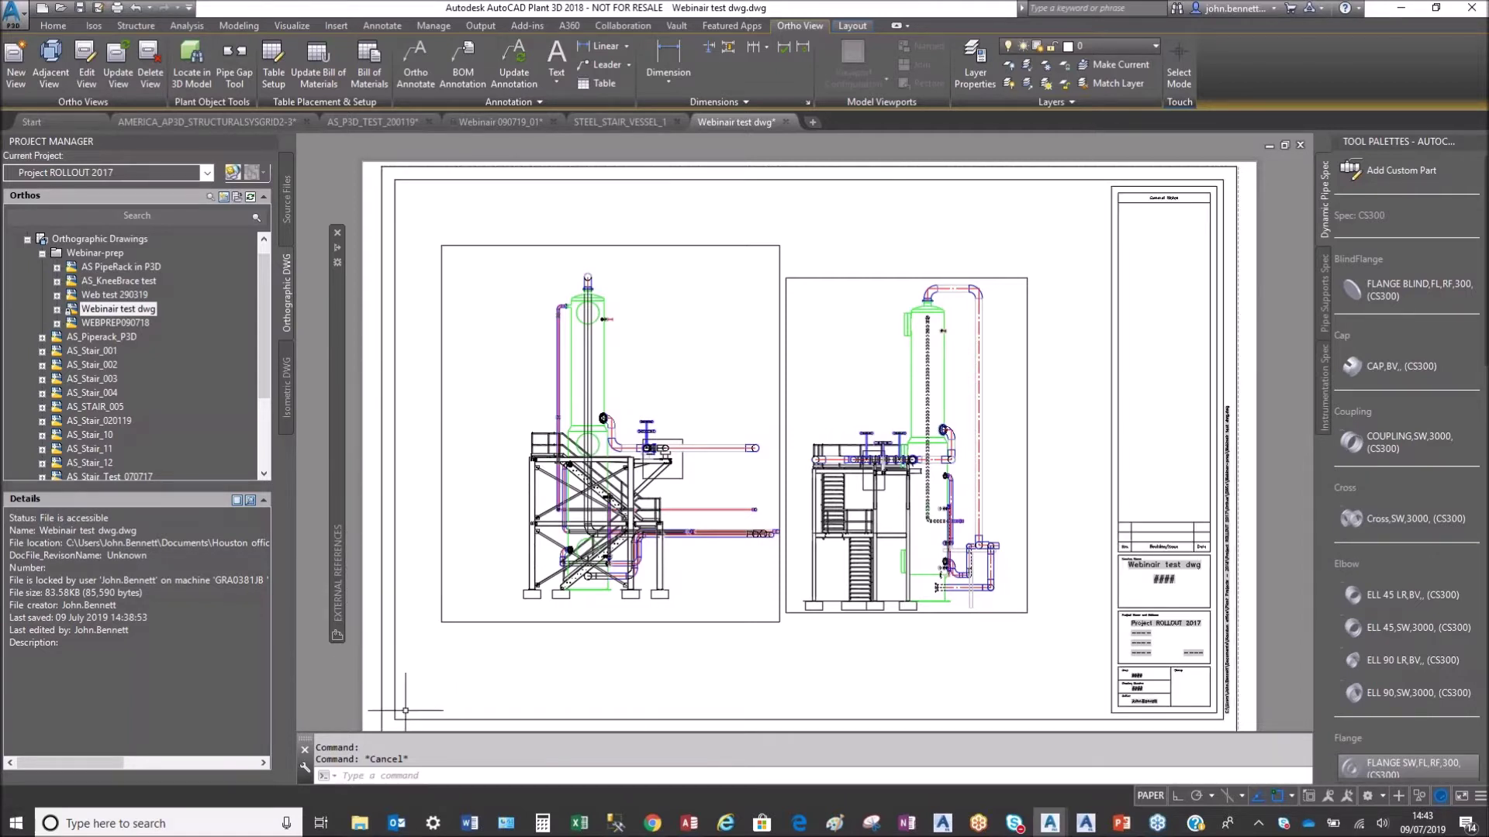
Step: Switch to File Explorer and open the DWGs folder under Orthos in Project ROLLOUT 2017
{"action": "mouse_move", "coordinate": [359, 828]}
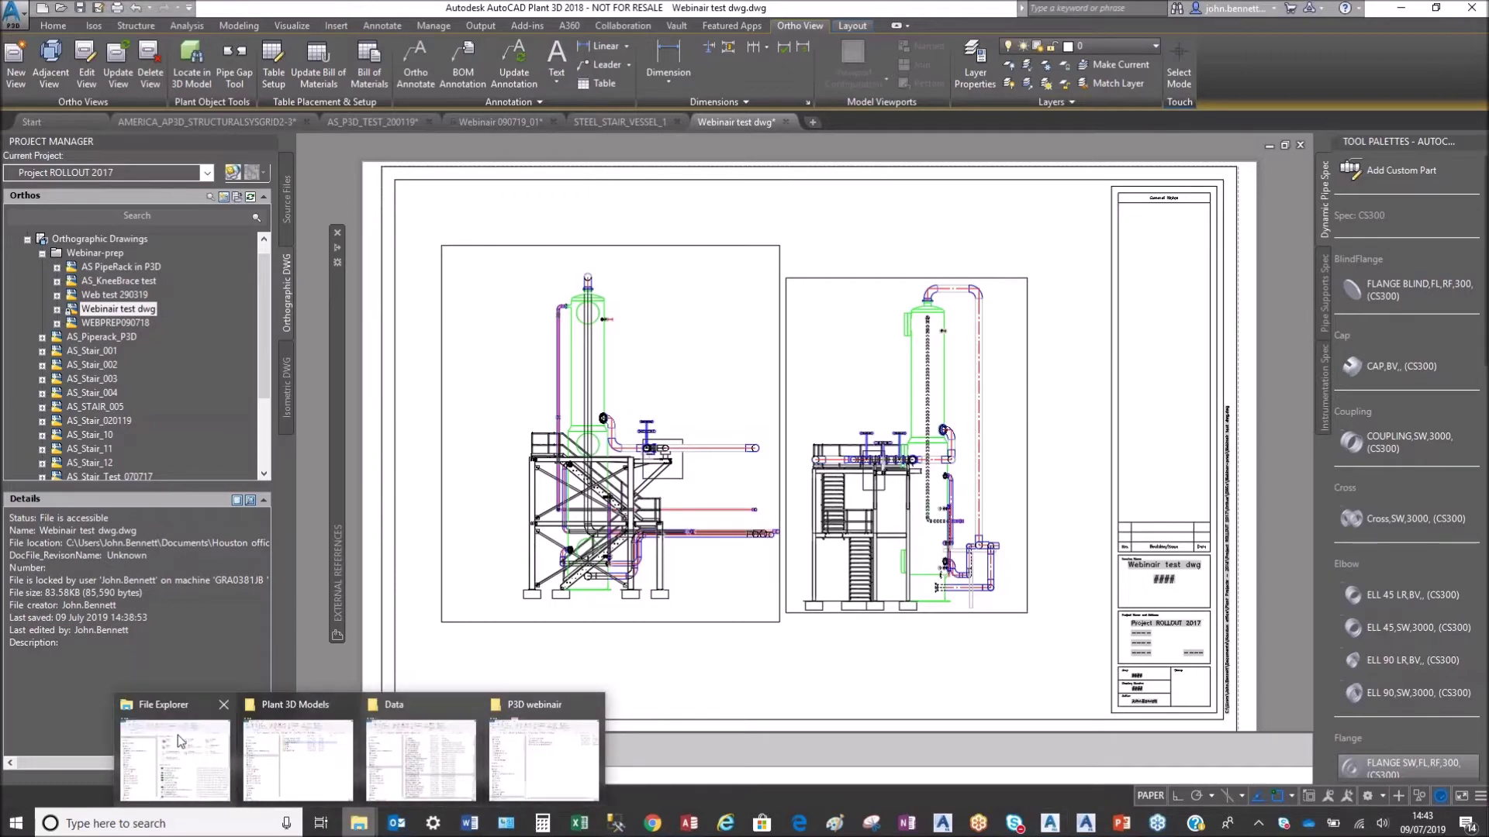
{"action": "mouse_move", "coordinate": [548, 777]}
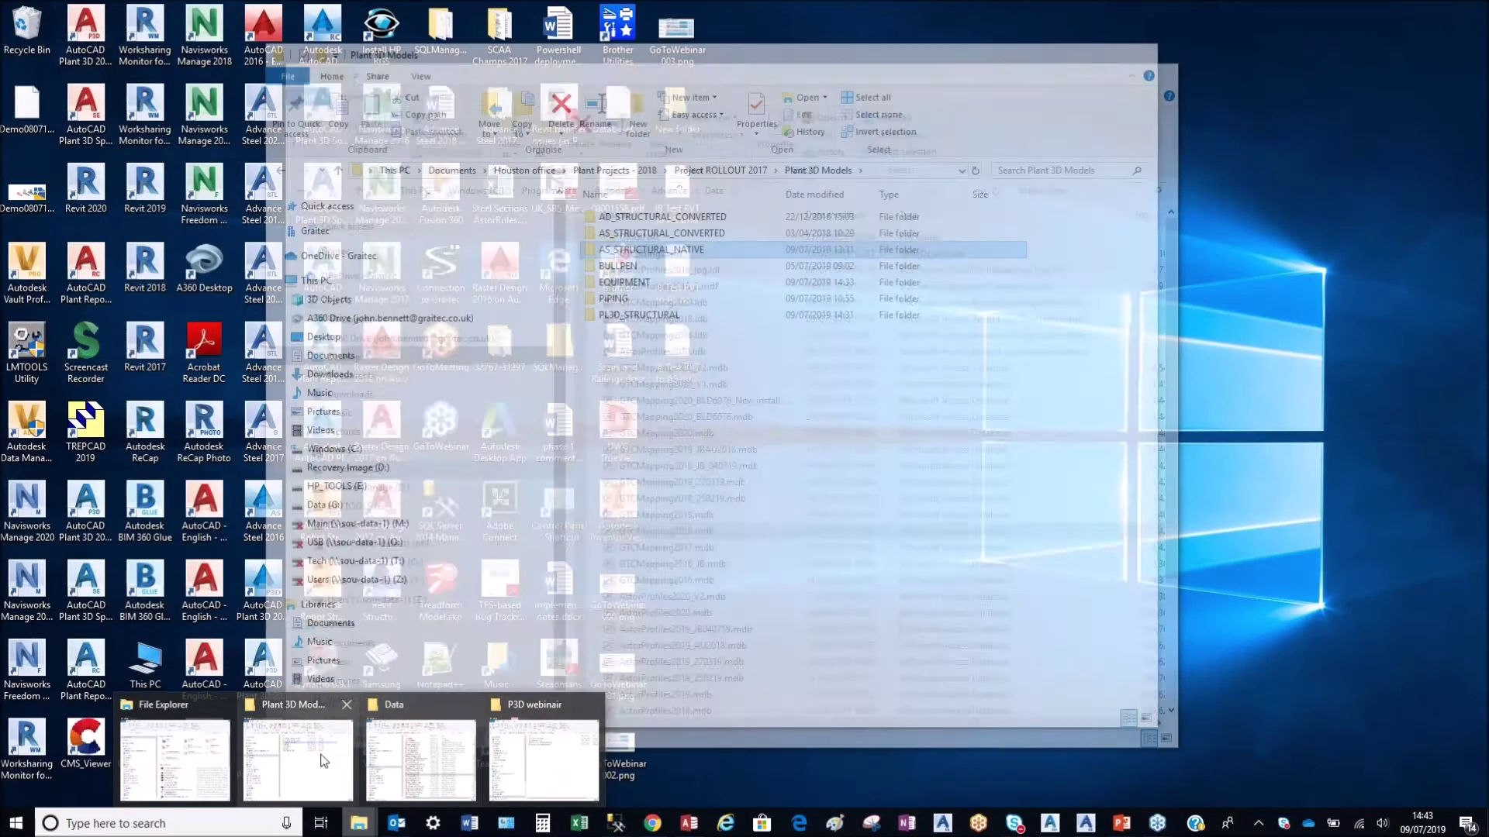
{"action": "left_click", "coordinate": [298, 756]}
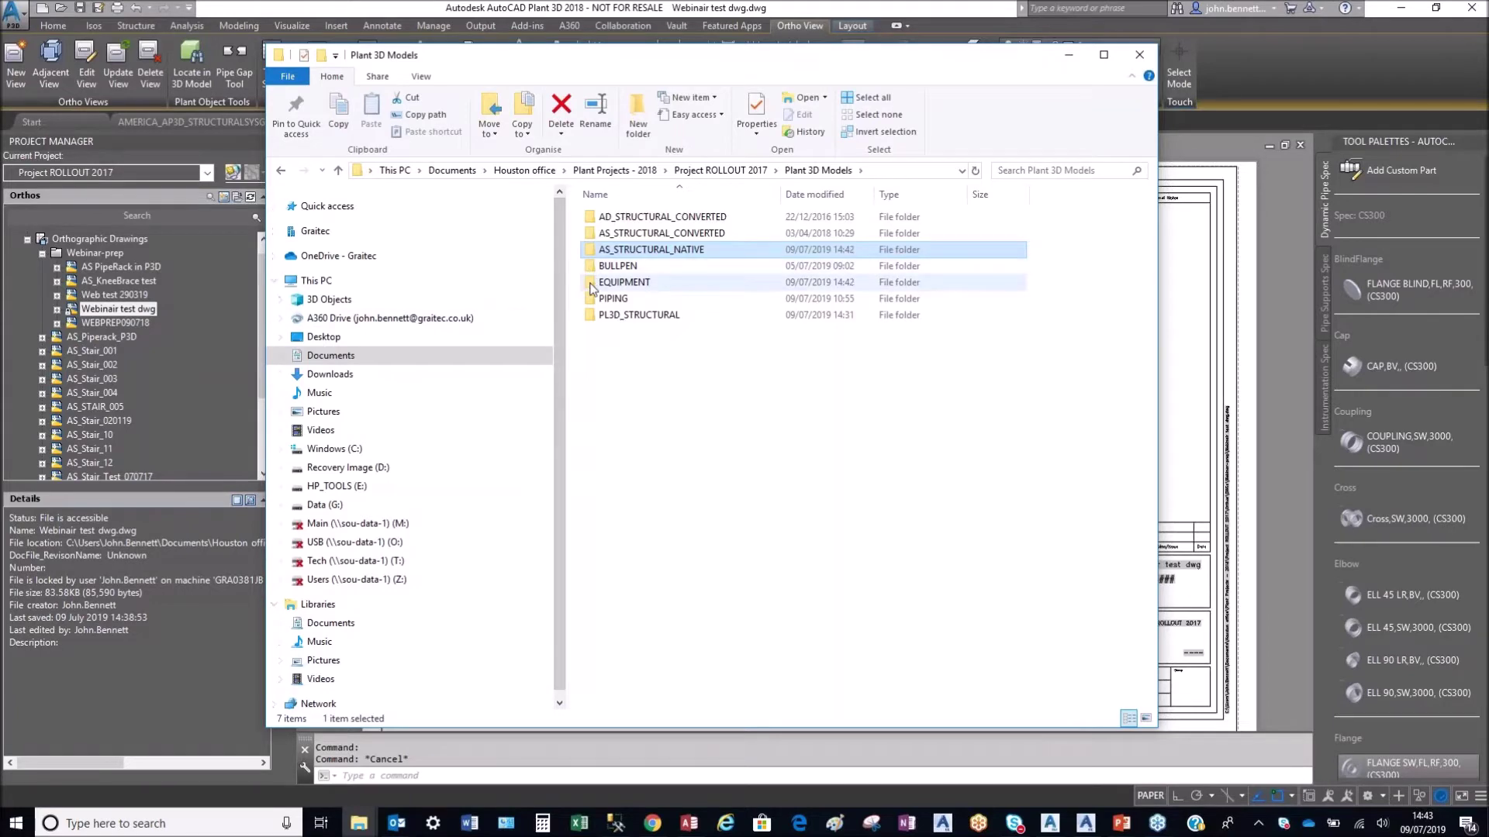
{"action": "left_click", "coordinate": [708, 170]}
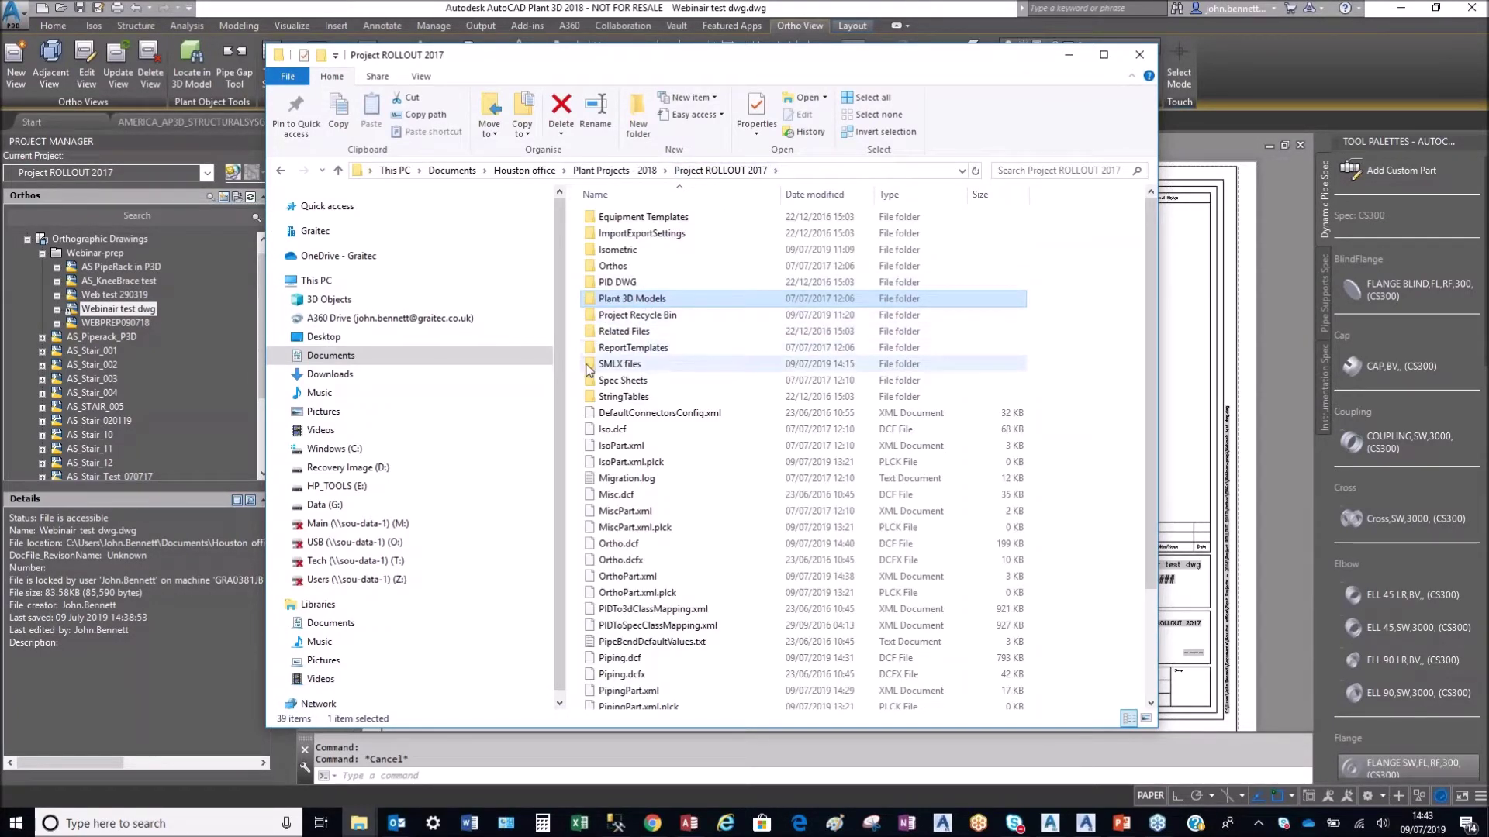
{"action": "double_click", "coordinate": [593, 265]}
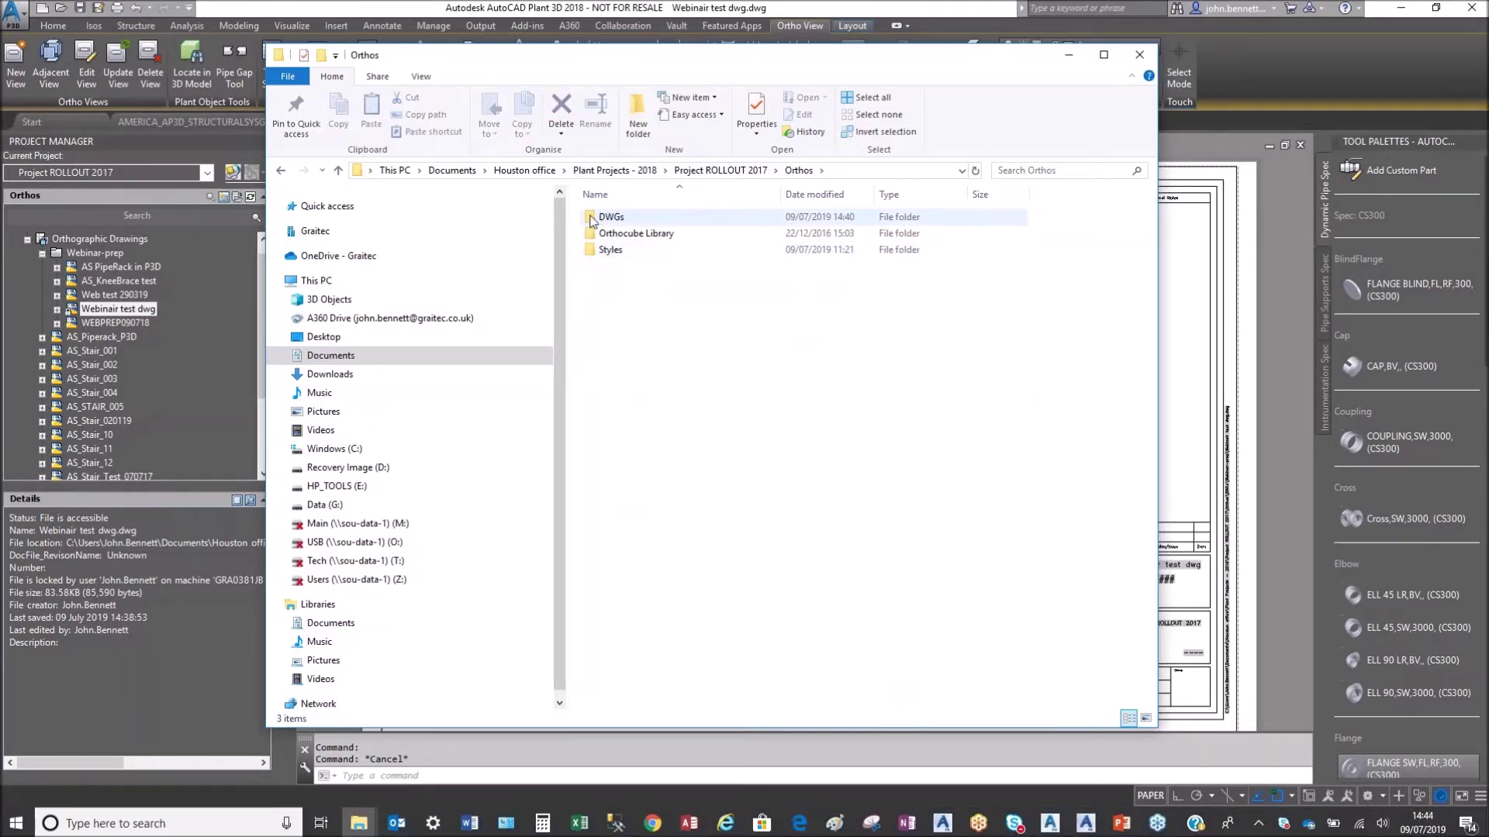
{"action": "double_click", "coordinate": [593, 218]}
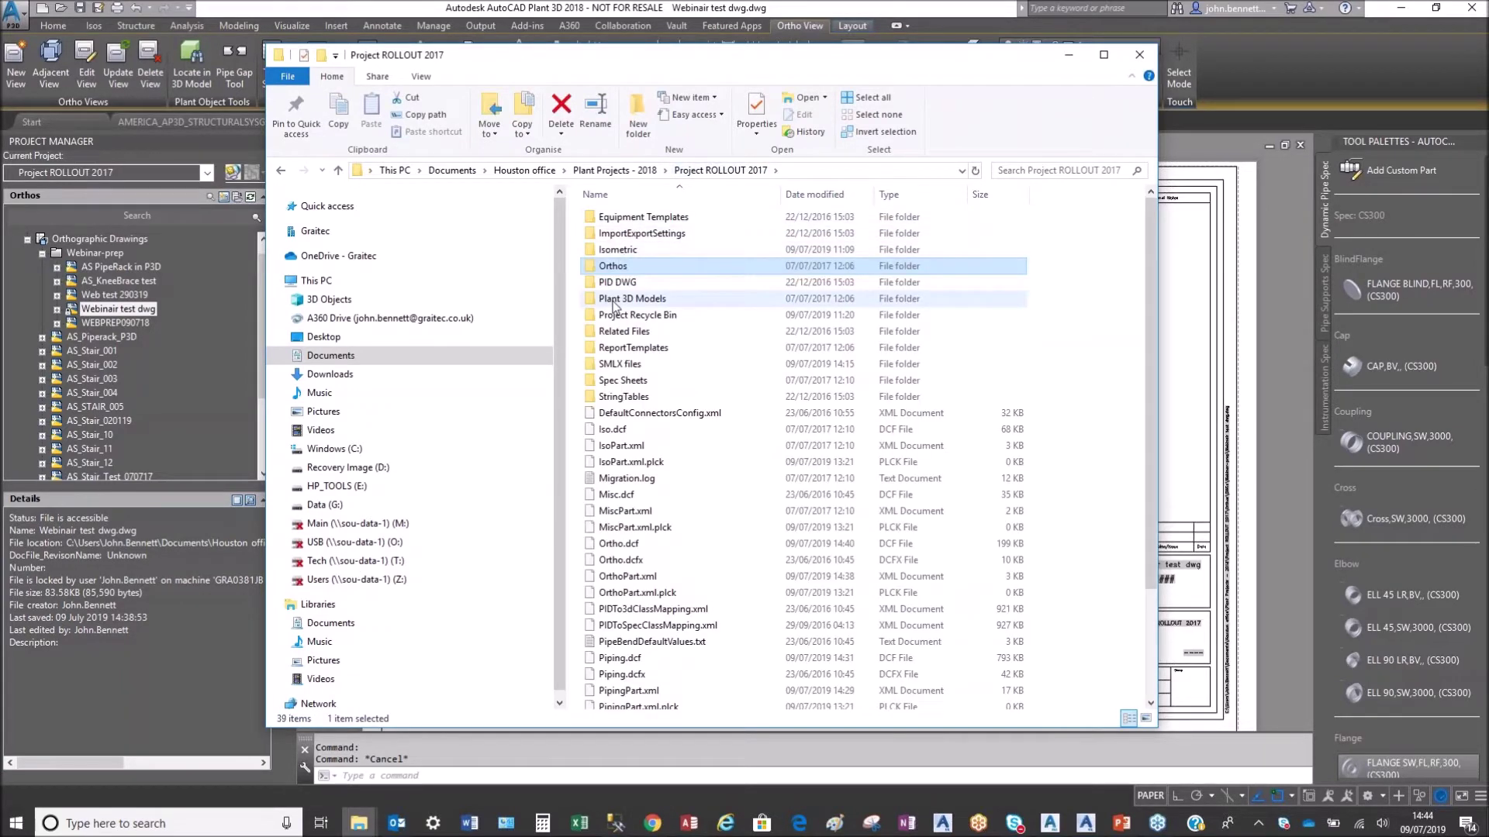
Step: Open the AS_STAIRTOWER_V21 folder under Plant 3D Models, AS_STRUCTURAL_NATIVE, in the project folder
{"action": "double_click", "coordinate": [613, 299]}
{"action": "double_click", "coordinate": [624, 249]}
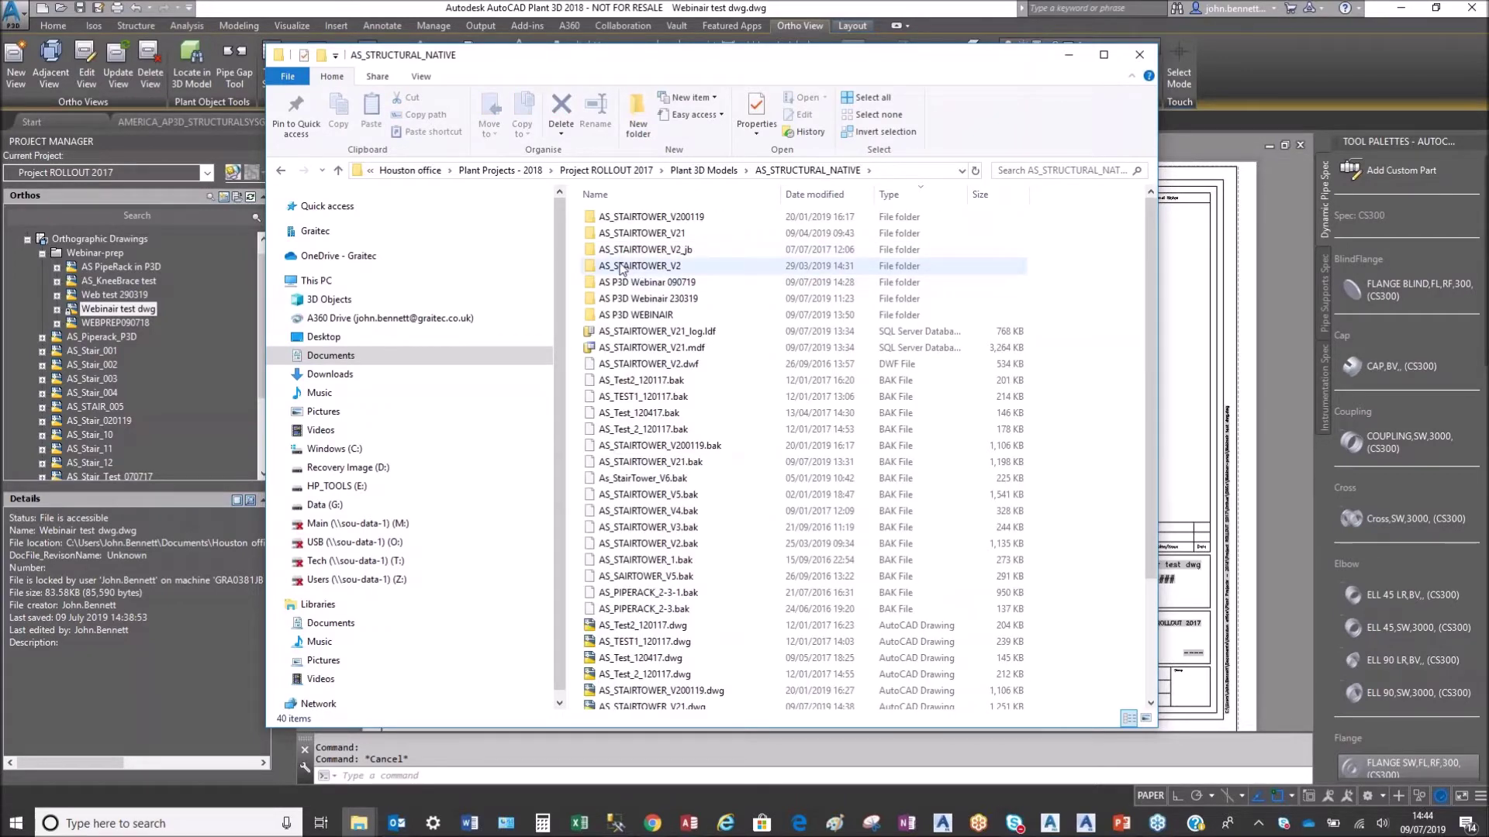
{"action": "double_click", "coordinate": [591, 234]}
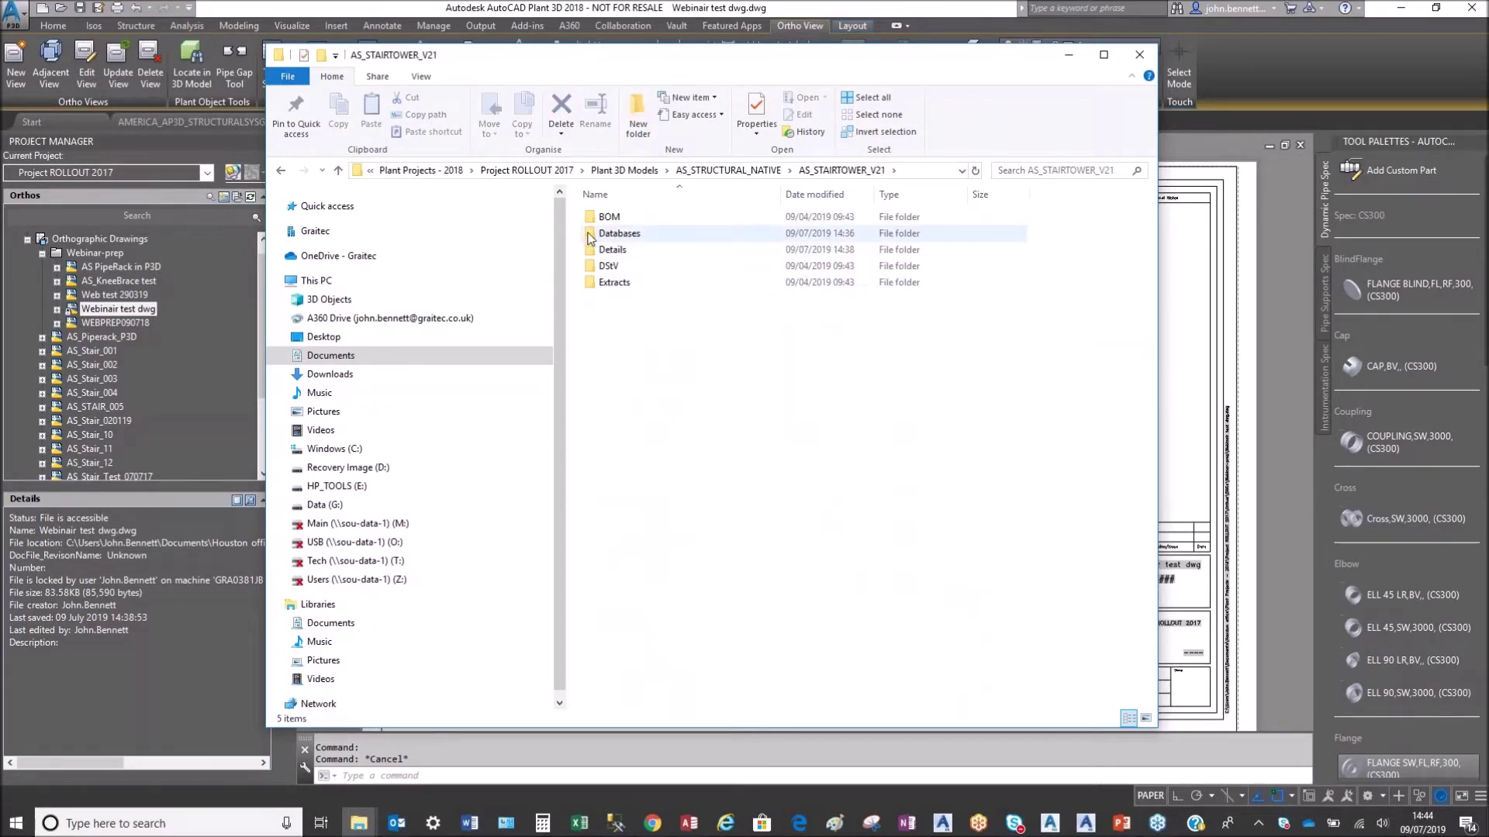
Step: Open the Details folder of AS_STAIRTOWER_V21 and load the GP - 4001.dwg drawing into AutoCAD Plant 3D
{"action": "double_click", "coordinate": [605, 249]}
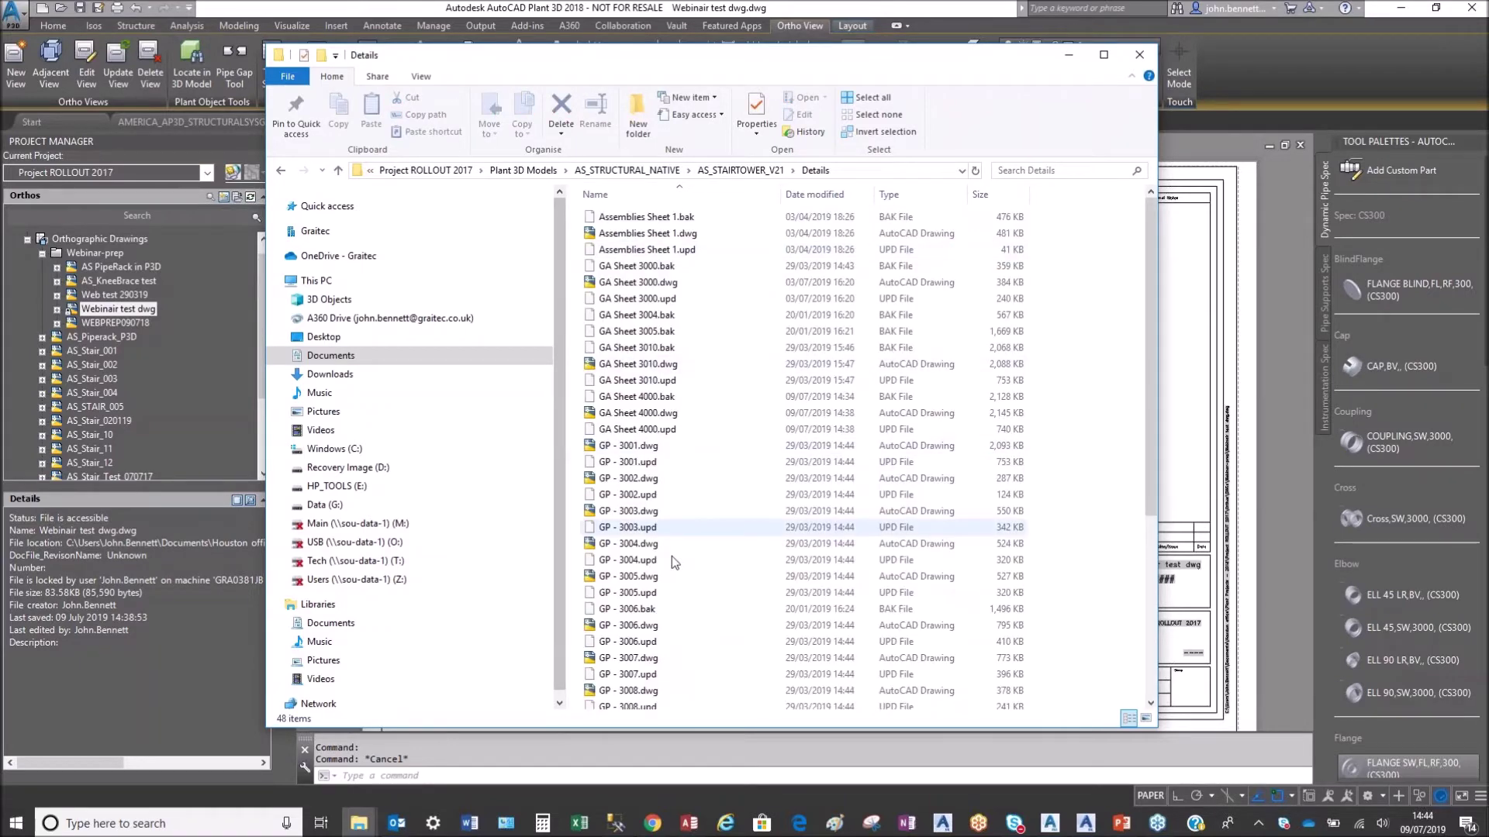
{"action": "scroll", "coordinate": [624, 595], "scroll_direction": "down", "scroll_amount": 6}
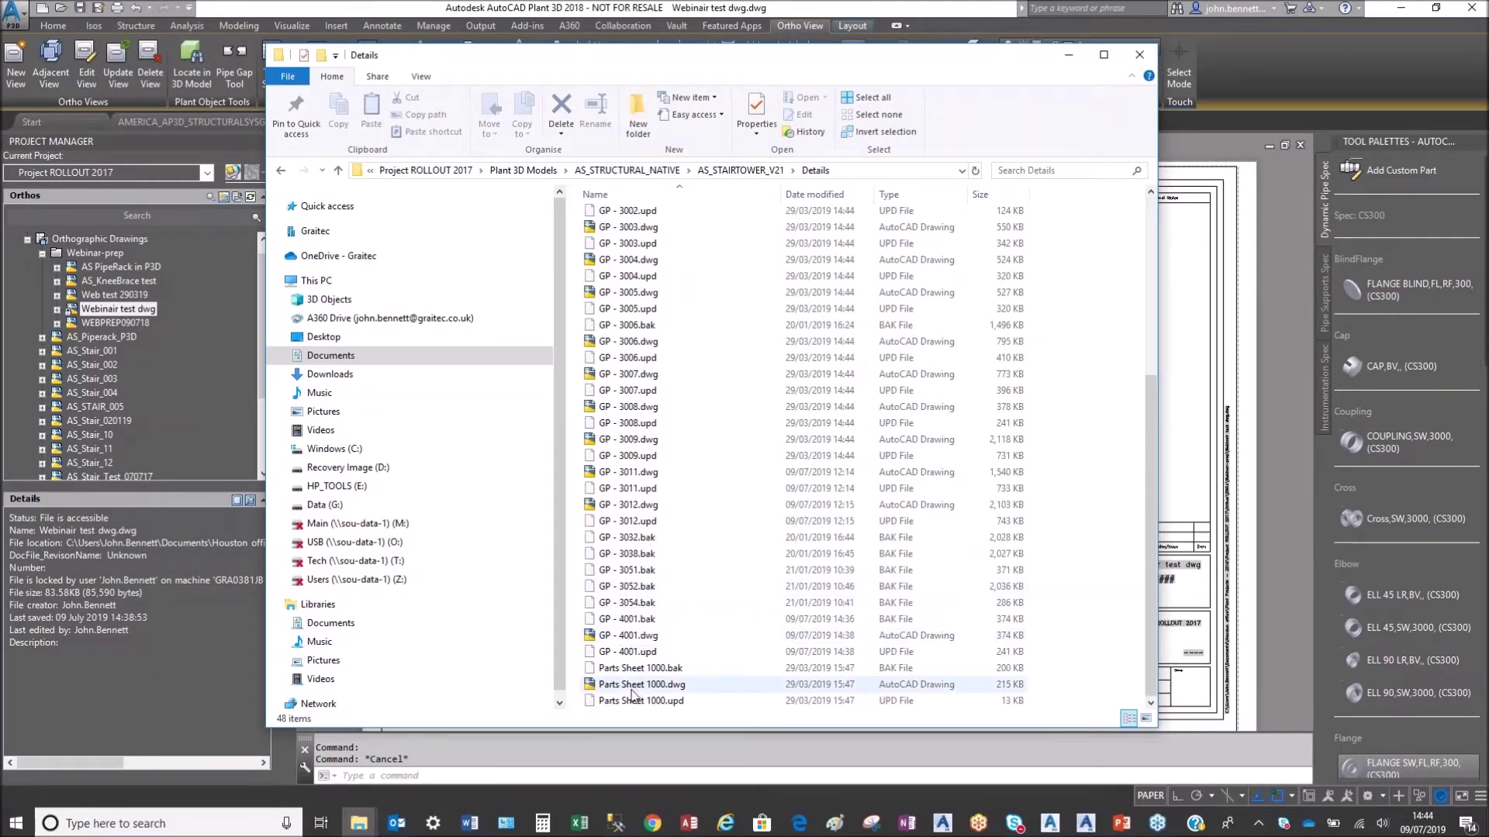
{"action": "left_click", "coordinate": [616, 636]}
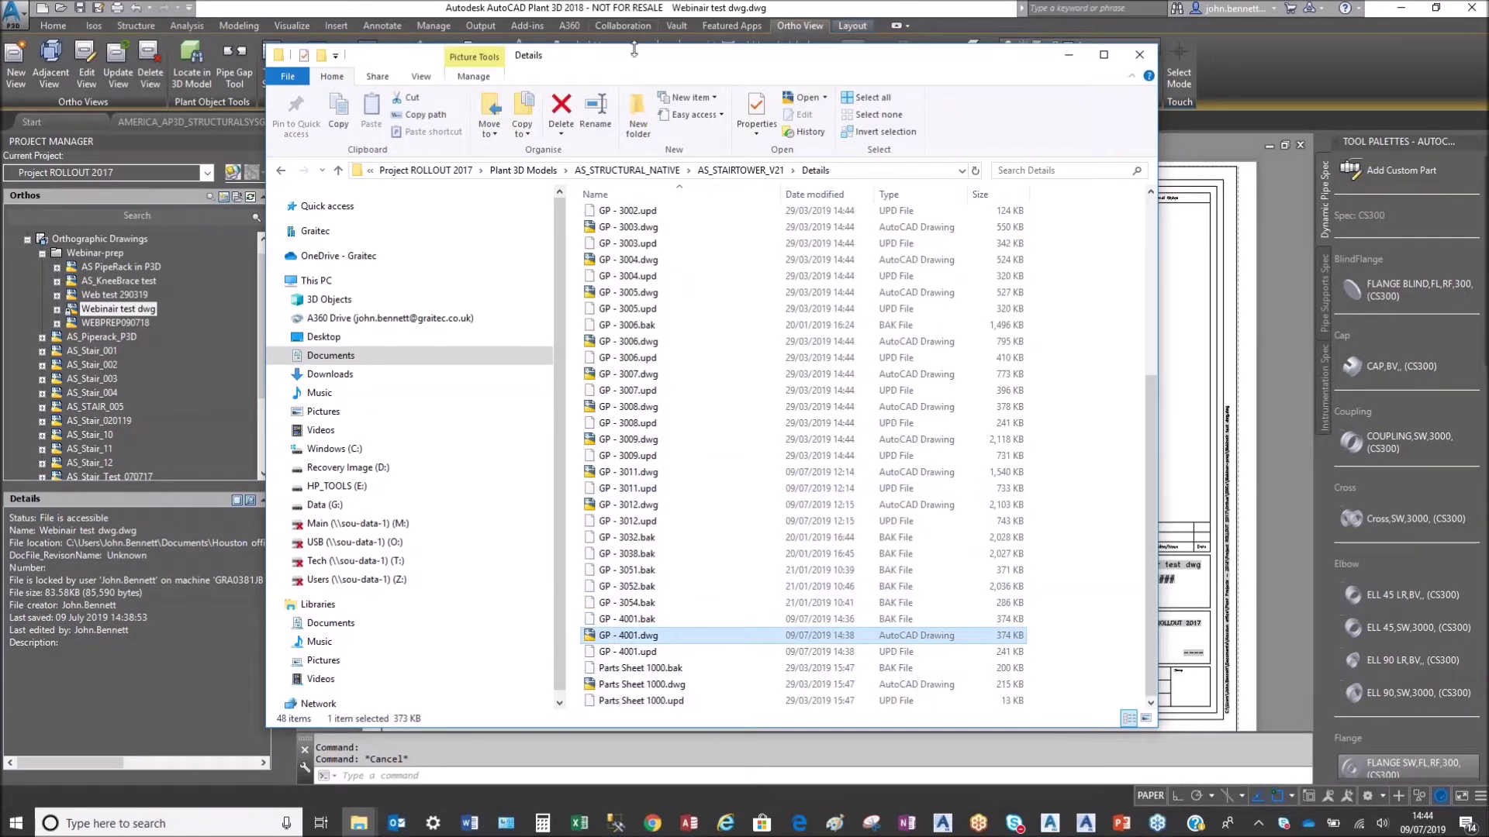
{"action": "left_click_drag", "start_coordinate": [635, 66], "coordinate": [957, 176]}
{"action": "left_click_drag", "start_coordinate": [942, 746], "coordinate": [383, 135]}
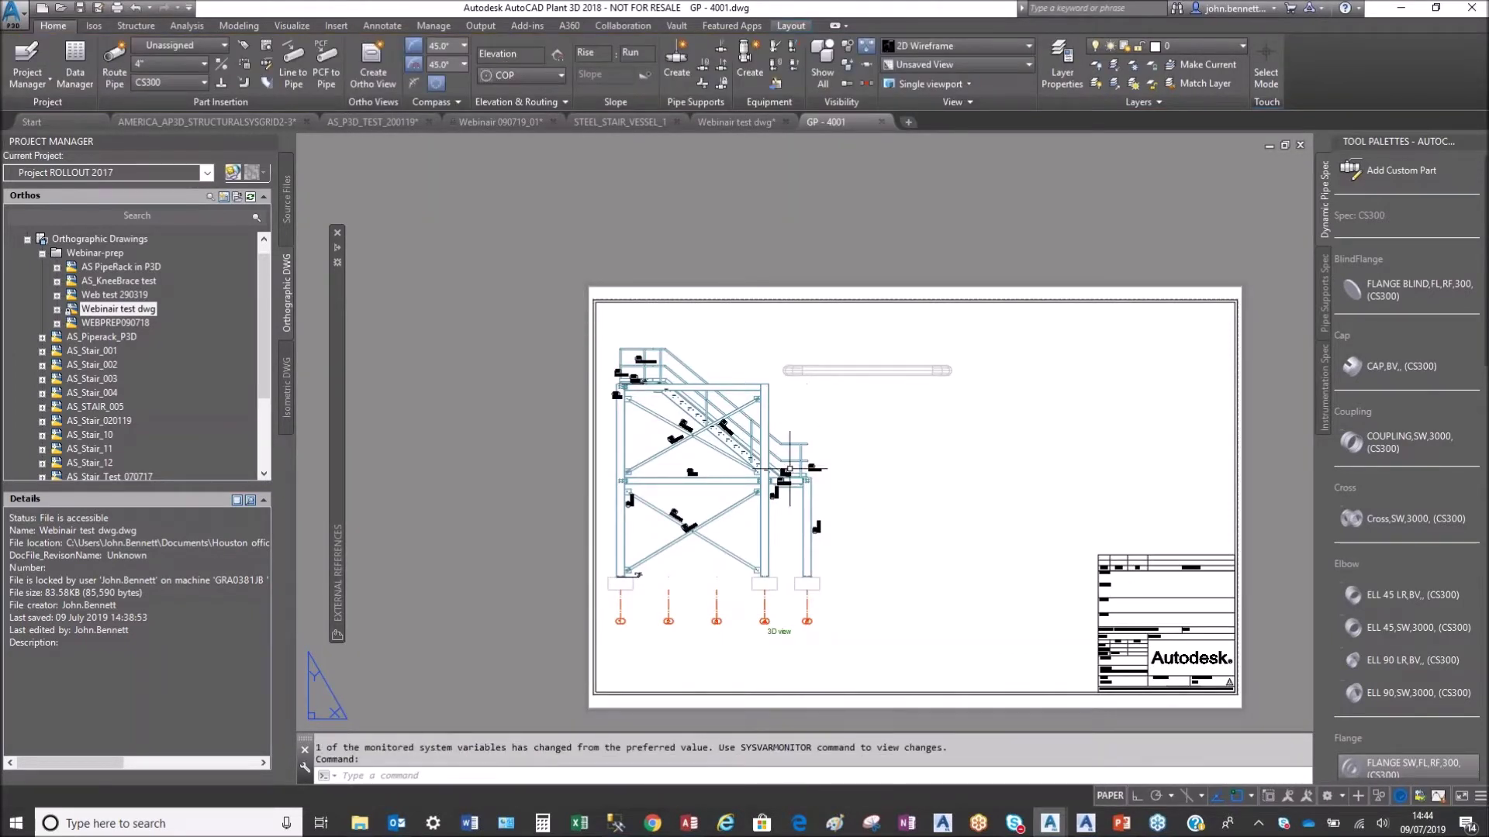
Step: Examine the stair tower elevation on the GP - 4001 sheet, highlighting the lower cross bracing and adjacent column, and clear the selection
{"action": "scroll", "coordinate": [693, 501], "scroll_direction": "up", "scroll_amount": 4}
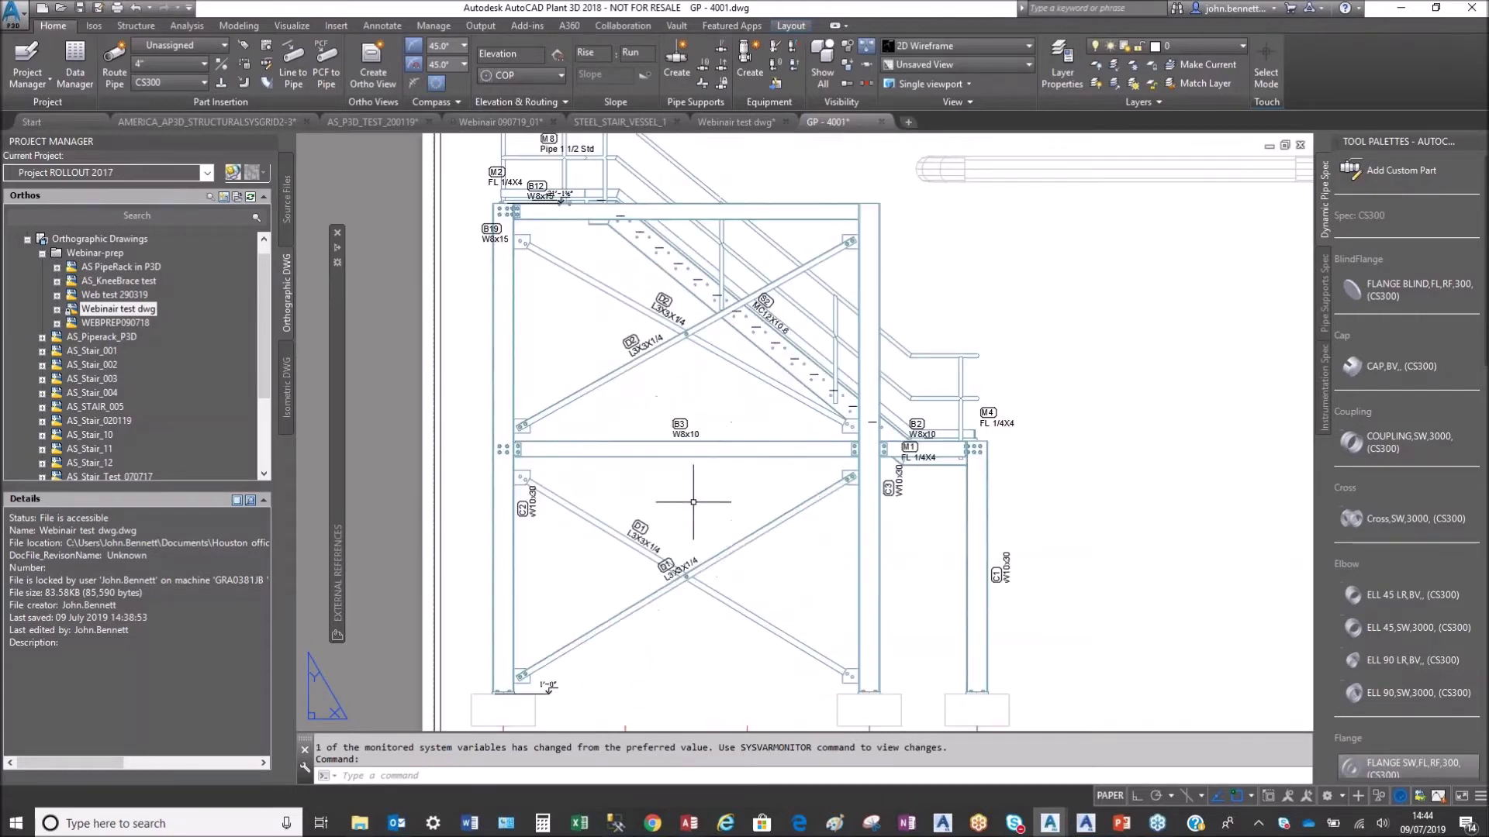
{"action": "left_click", "coordinate": [783, 515]}
{"action": "scroll", "coordinate": [724, 492], "scroll_direction": "down", "scroll_amount": 2}
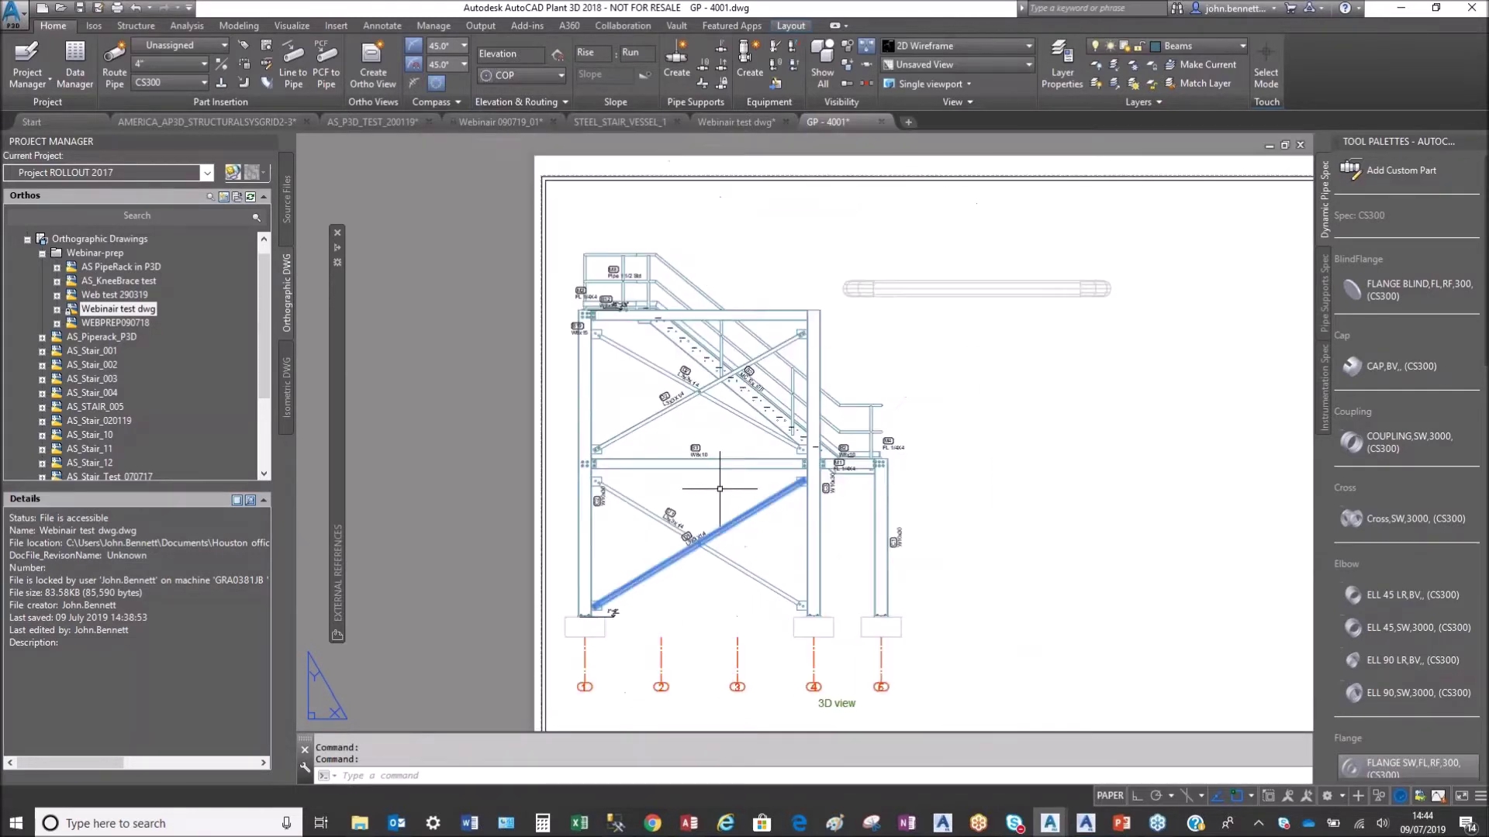
{"action": "scroll", "coordinate": [719, 489], "scroll_direction": "down", "scroll_amount": 3}
{"action": "scroll", "coordinate": [621, 475], "scroll_direction": "up", "scroll_amount": 3}
{"action": "scroll", "coordinate": [621, 475], "scroll_direction": "down", "scroll_amount": 4}
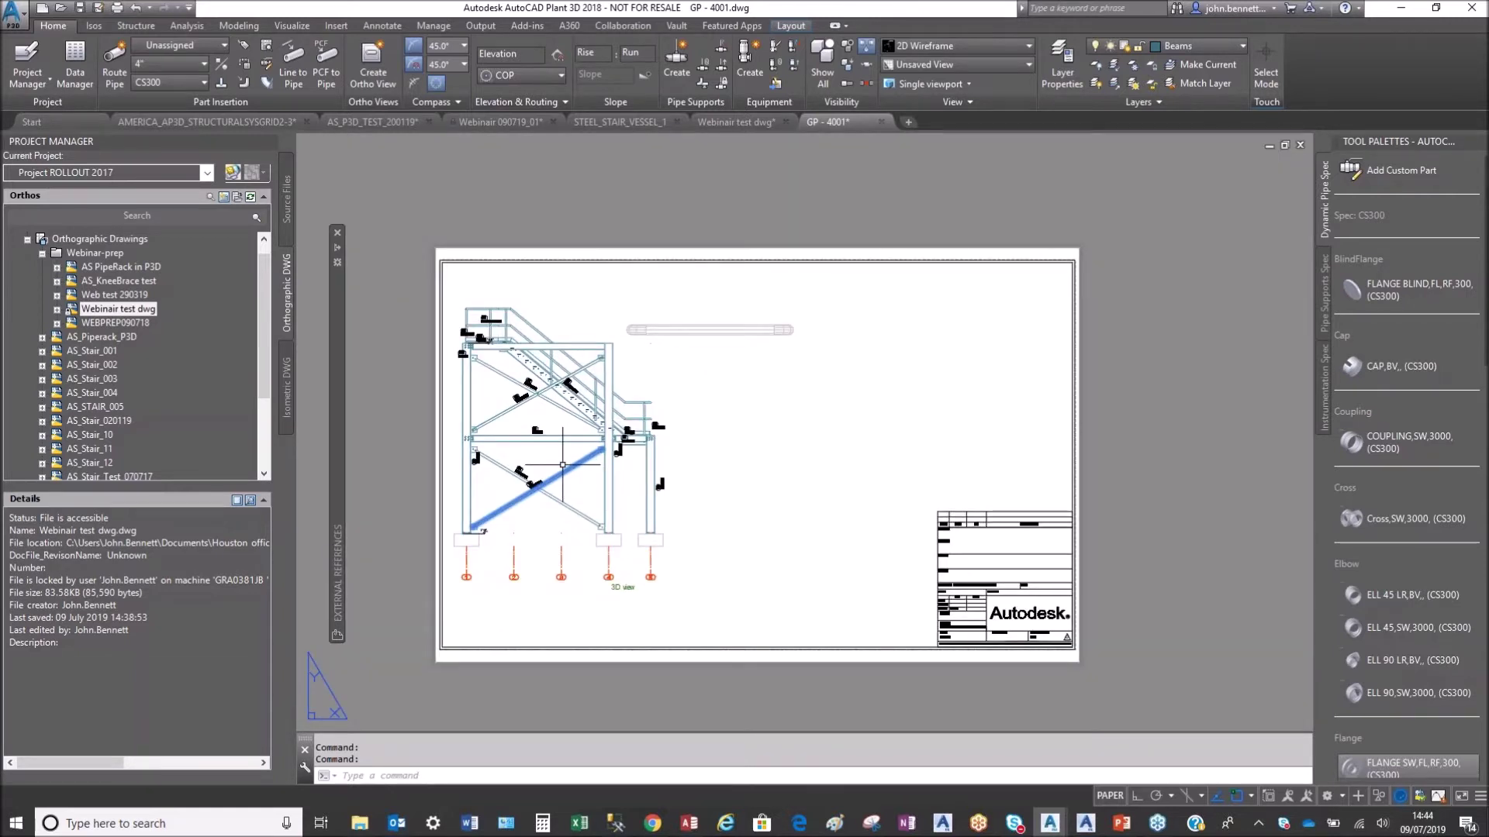
{"action": "left_click", "coordinate": [606, 489]}
{"action": "left_click", "coordinate": [569, 501]}
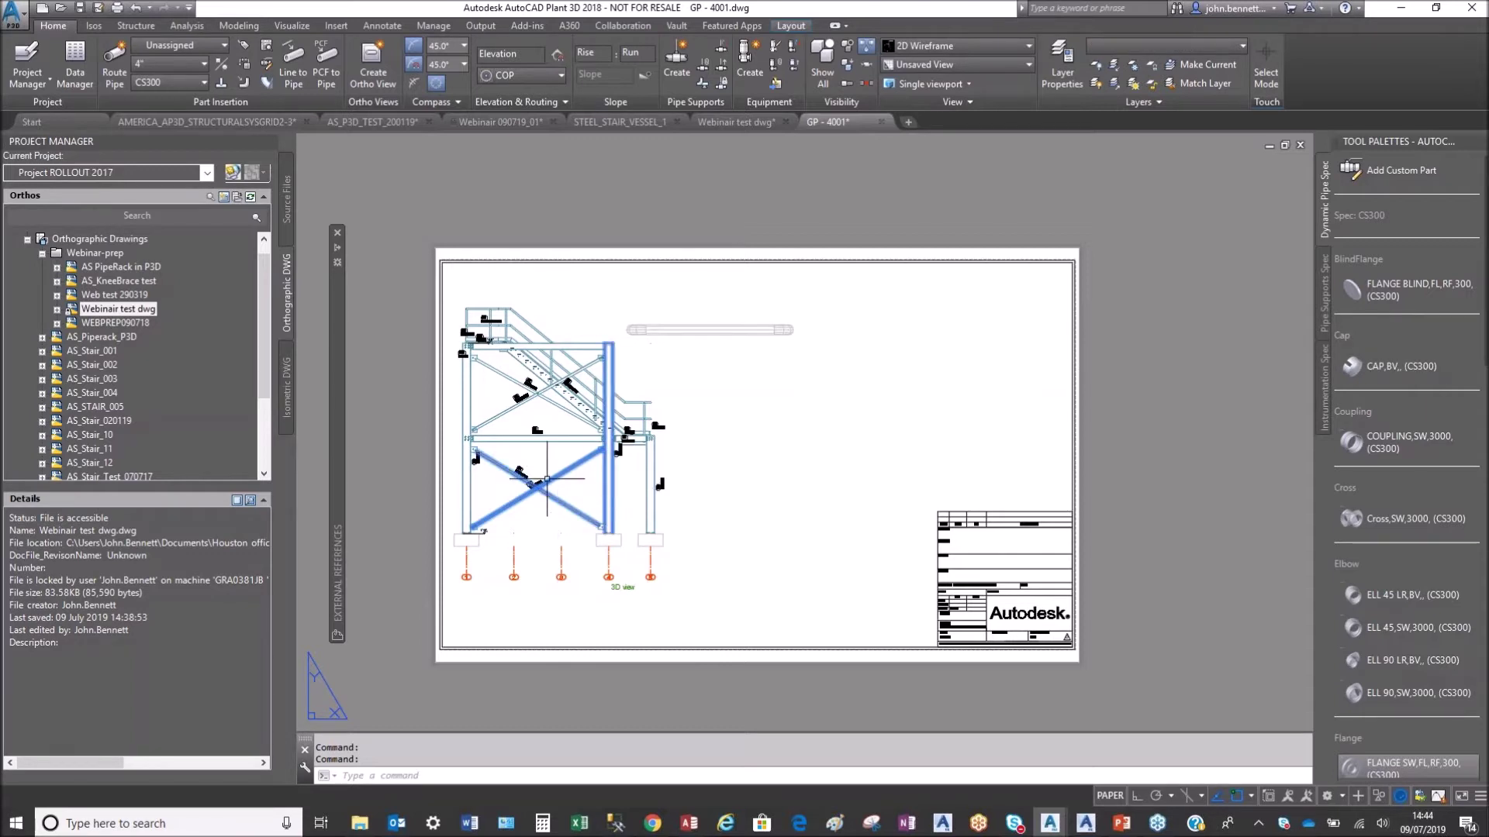
{"action": "key", "text": "Escape"}
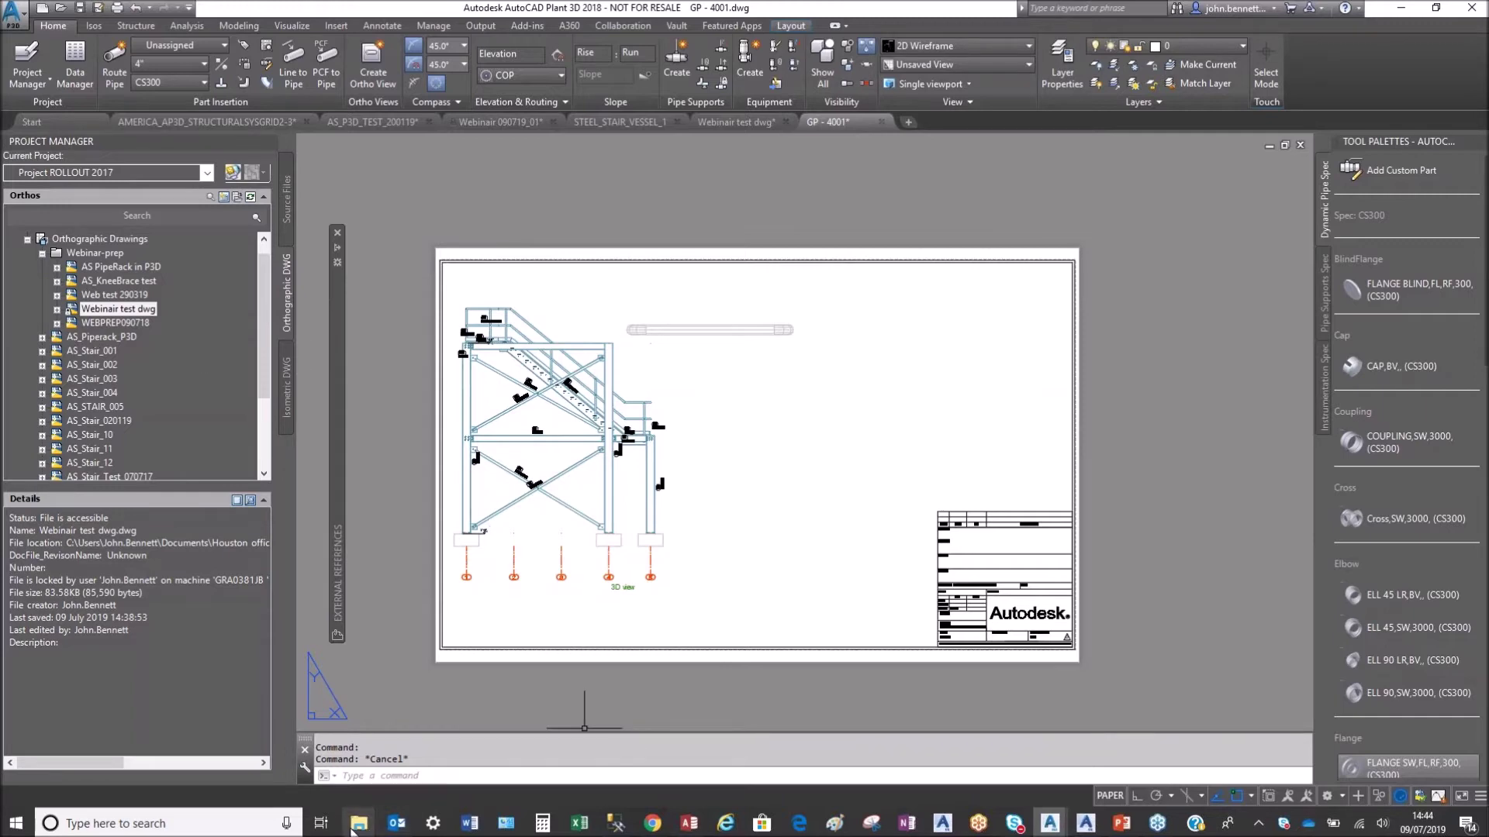
Step: Review the Details folder's drawing files in File Explorer and return to the GP - 4001 drawing in Plant 3D
{"action": "mouse_move", "coordinate": [359, 823]}
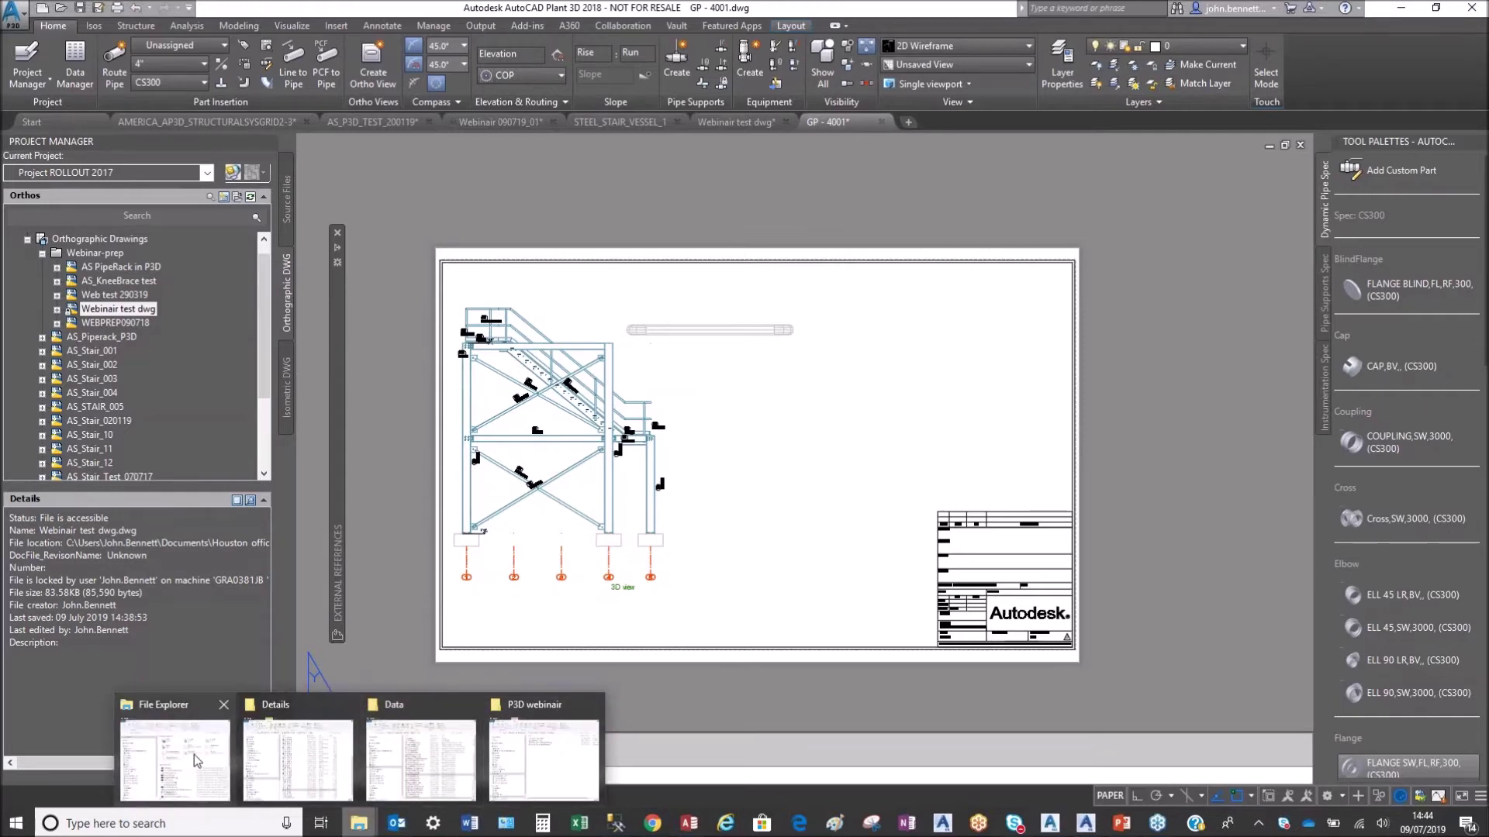
{"action": "left_click", "coordinate": [298, 776]}
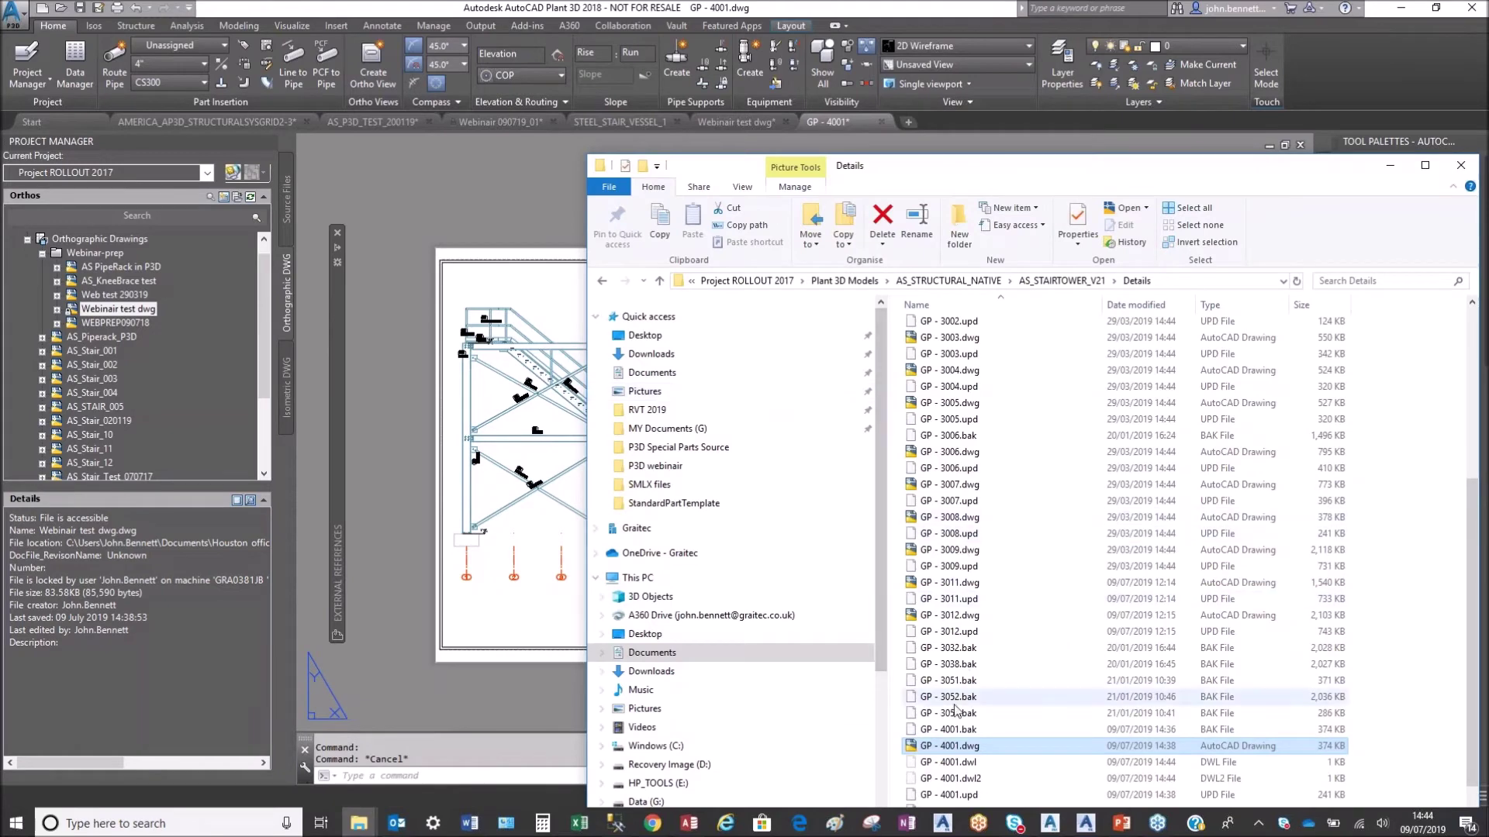
{"action": "left_click", "coordinate": [402, 454]}
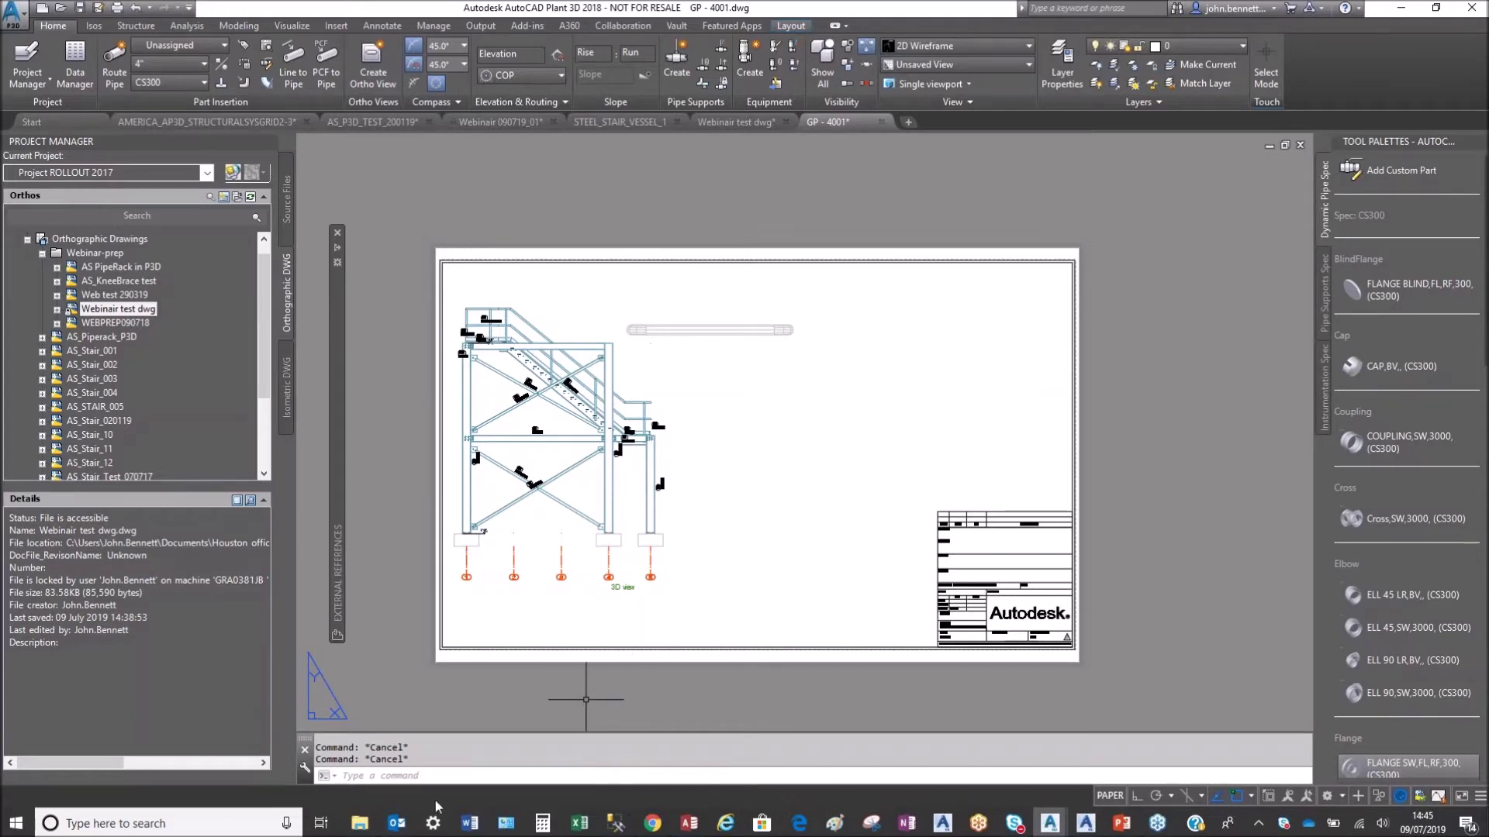
Step: Switch to the running PowerPoint slide show with the closing Questions slide
{"action": "left_click", "coordinate": [1119, 825]}
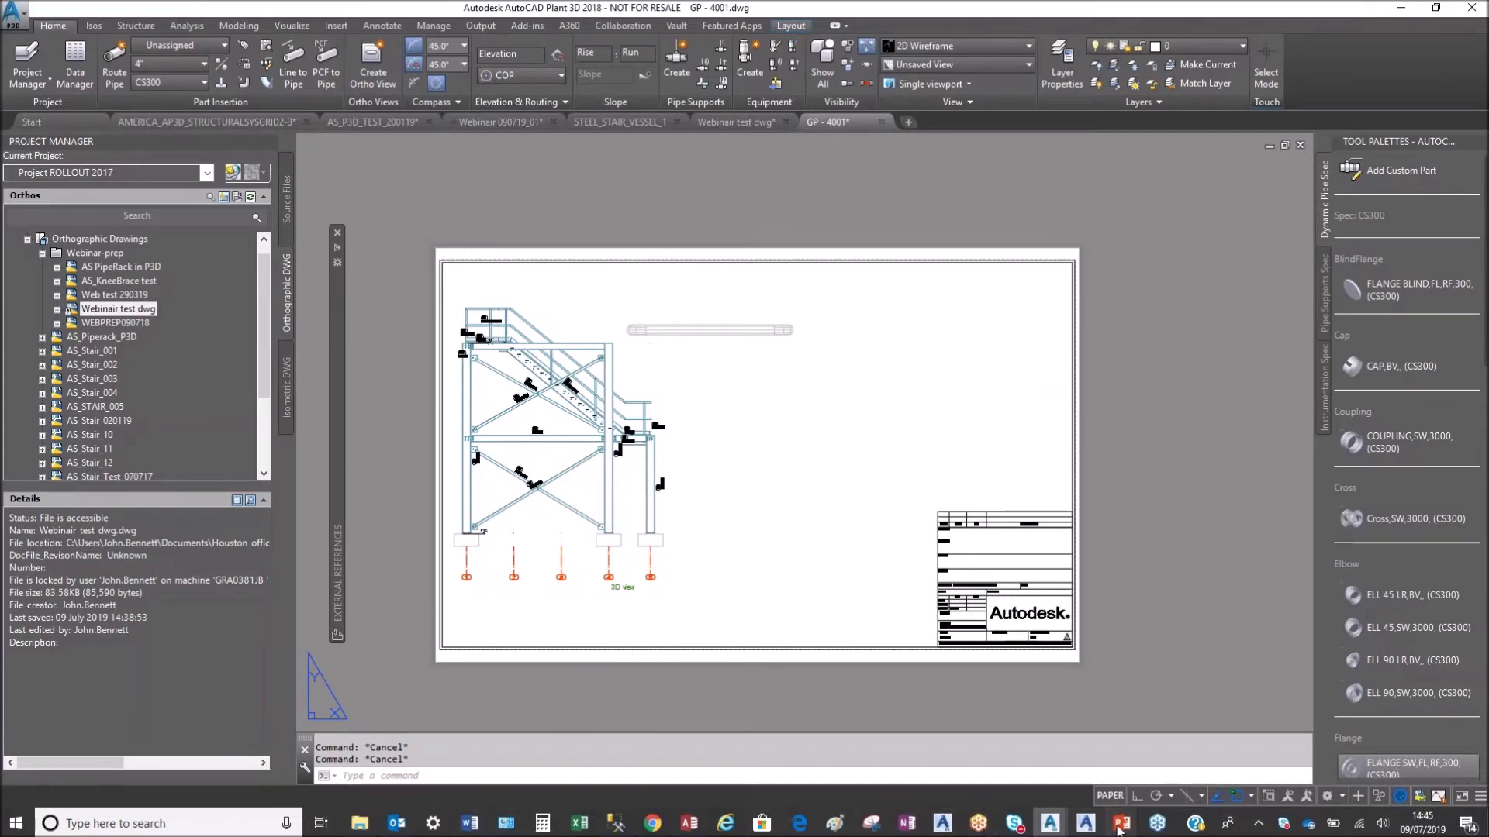
{"action": "left_click", "coordinate": [1130, 766]}
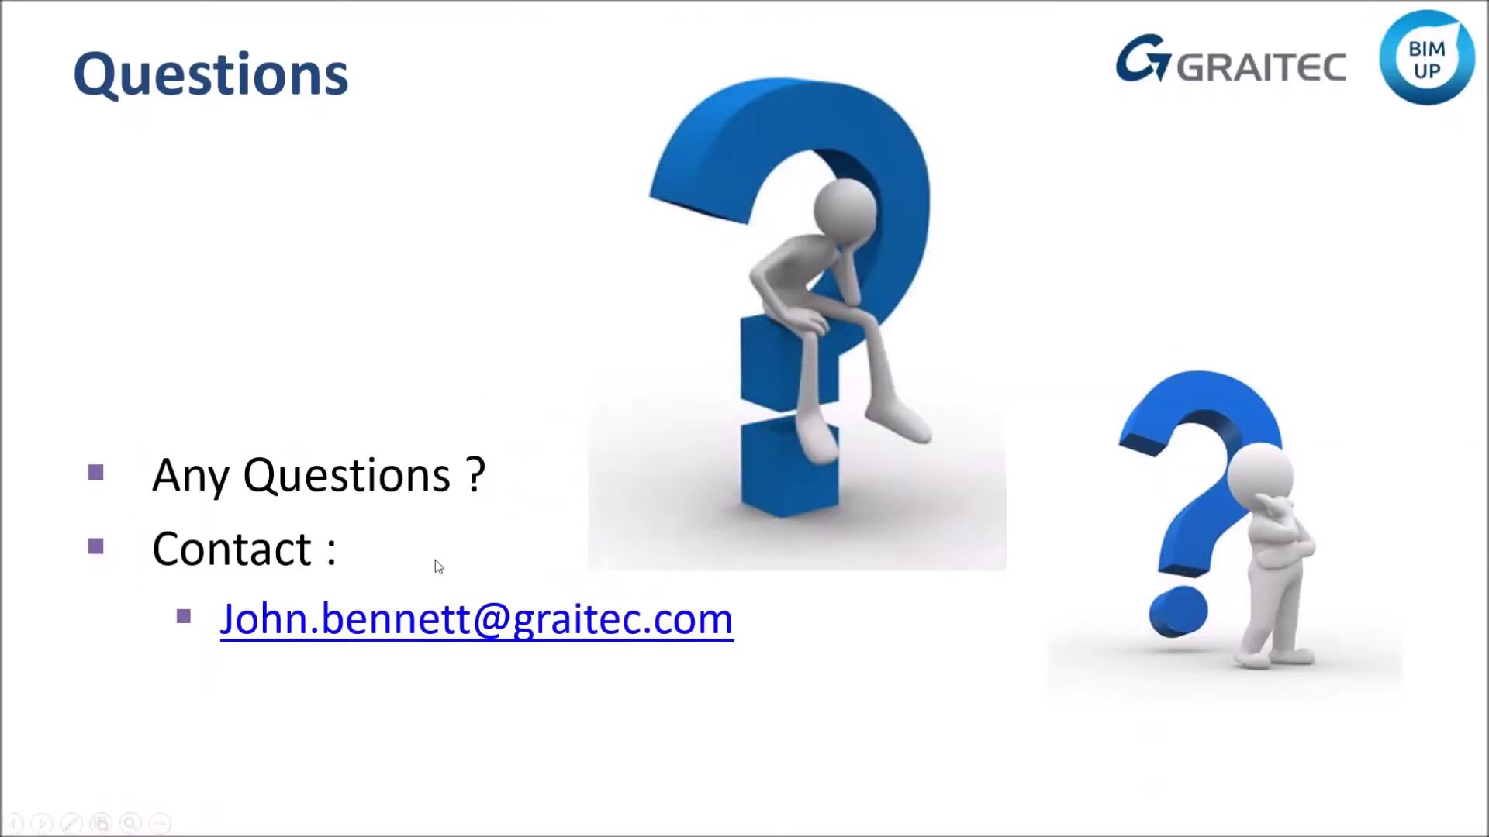